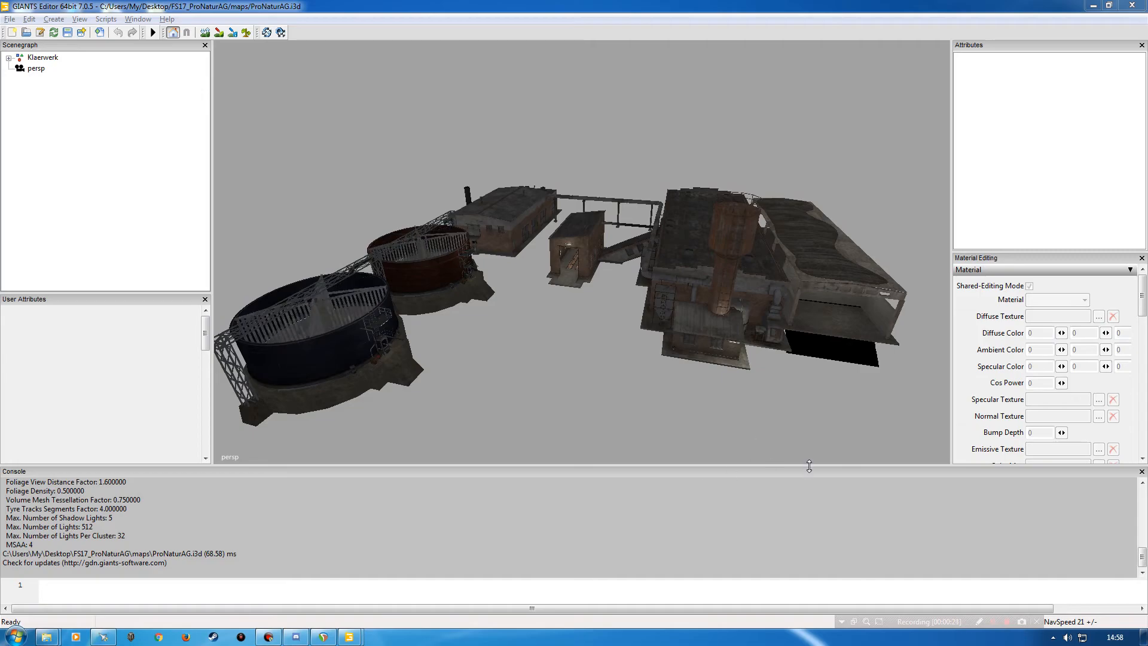
Examine the Klaerwerk plant from several angles, including the clarifier tanks, small gatehouse, main hall and water tower.
{"action": "left_click_drag", "start_coordinate": [657, 364], "coordinate": [629, 332], "text": "alt"}
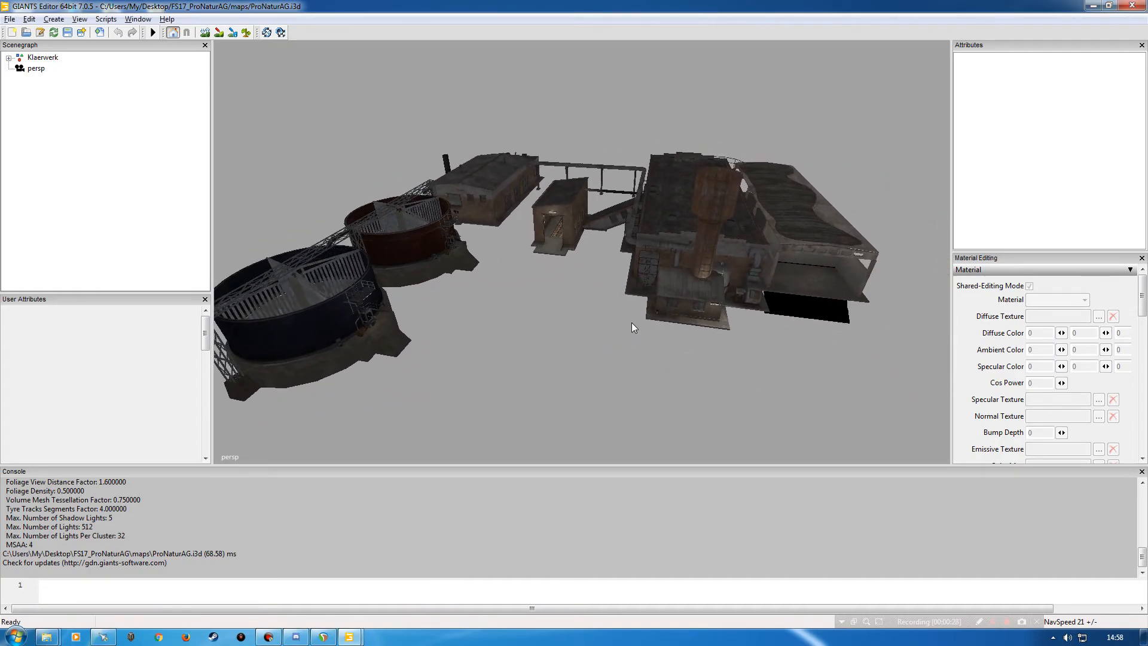
{"action": "left_click_drag", "start_coordinate": [632, 323], "coordinate": [687, 293], "text": "alt"}
{"action": "scroll", "coordinate": [595, 291], "scroll_direction": "up", "scroll_amount": 5}
{"action": "scroll", "coordinate": [608, 299], "scroll_direction": "down", "scroll_amount": 5}
{"action": "left_click_drag", "start_coordinate": [608, 299], "coordinate": [692, 359], "text": "alt"}
{"action": "right_click_drag", "start_coordinate": [707, 349], "coordinate": [641, 302], "text": "alt"}
{"action": "left_click_drag", "start_coordinate": [605, 296], "coordinate": [611, 263], "text": "alt"}
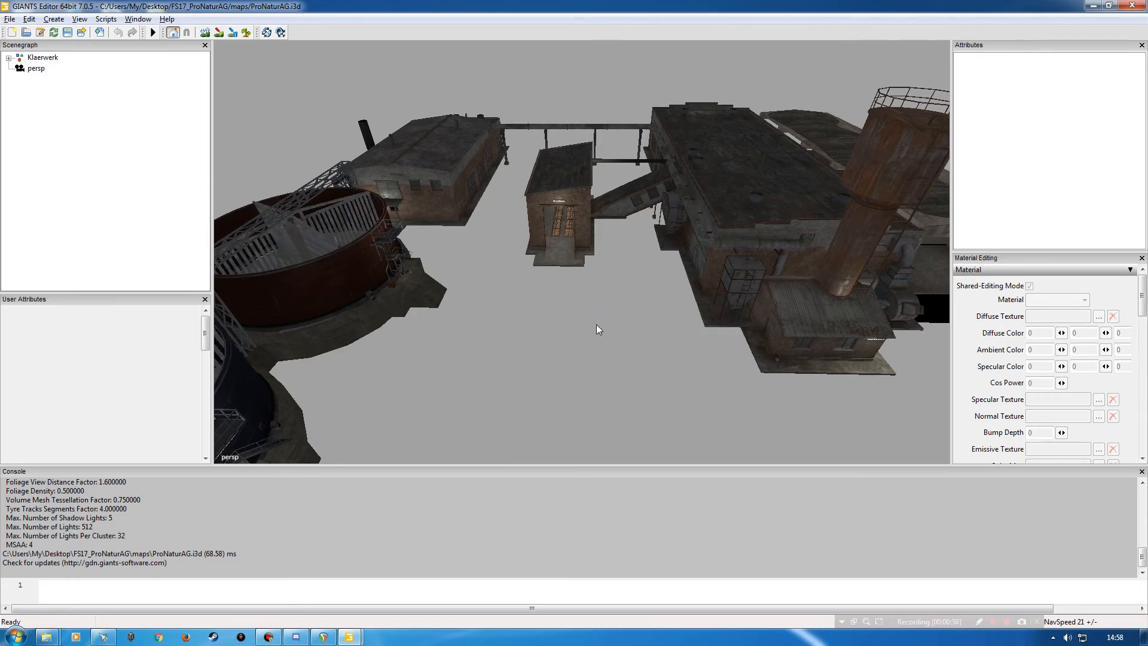
{"action": "left_click_drag", "start_coordinate": [592, 321], "coordinate": [533, 289], "text": "alt"}
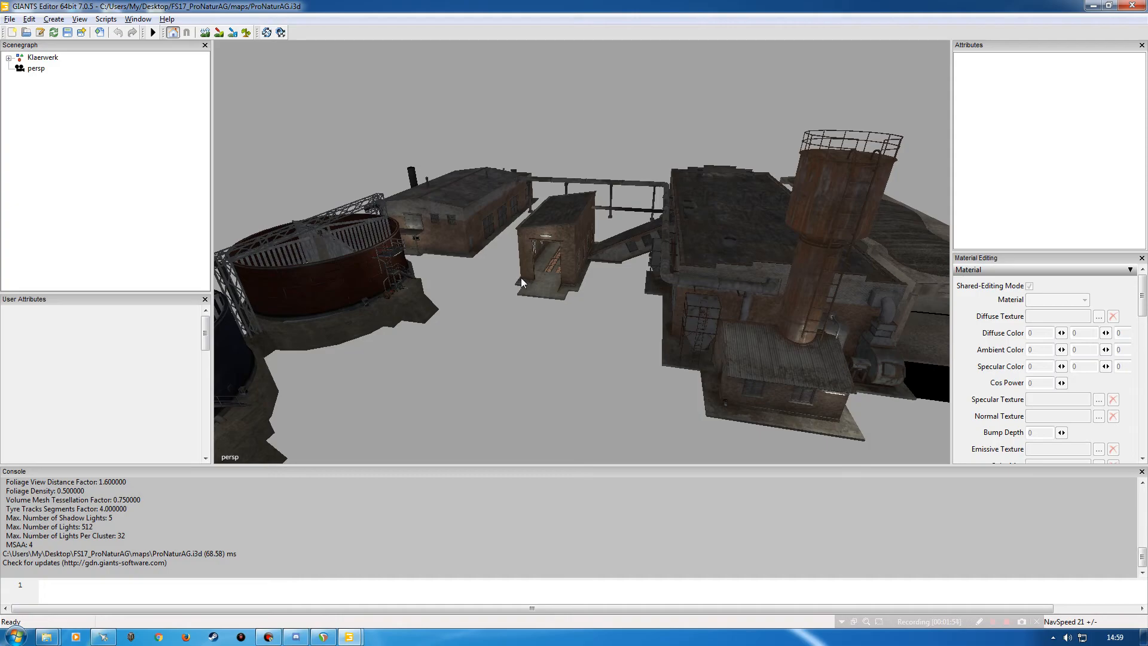
{"action": "left_click_drag", "start_coordinate": [577, 303], "coordinate": [497, 318], "text": "alt"}
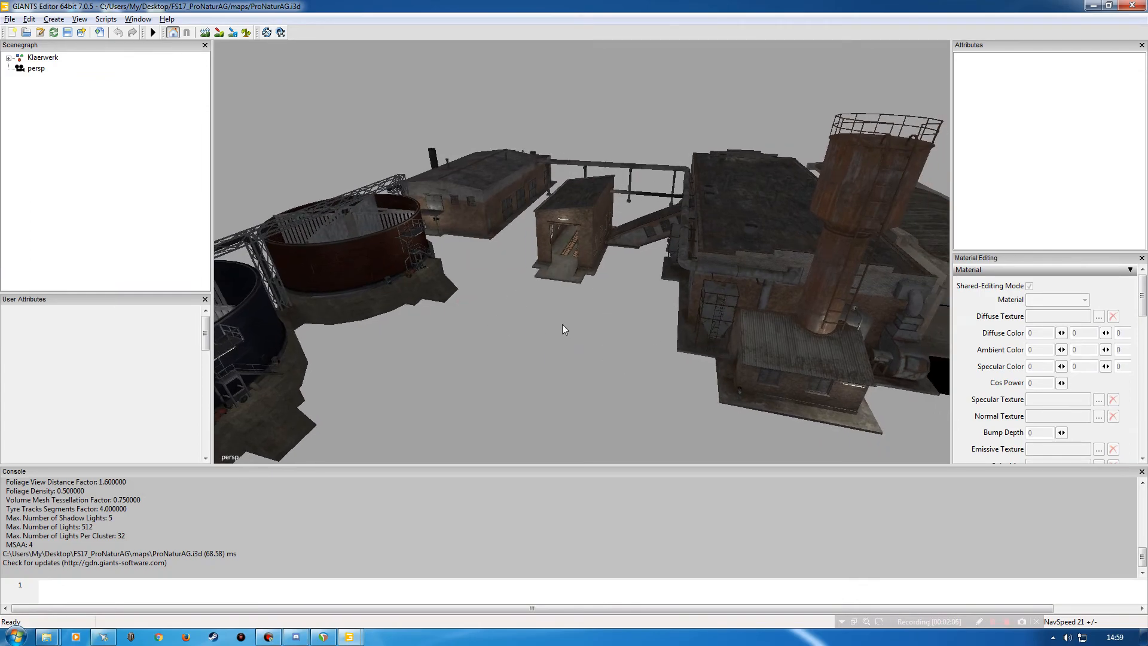
{"action": "left_click_drag", "start_coordinate": [513, 296], "coordinate": [531, 325], "text": "alt"}
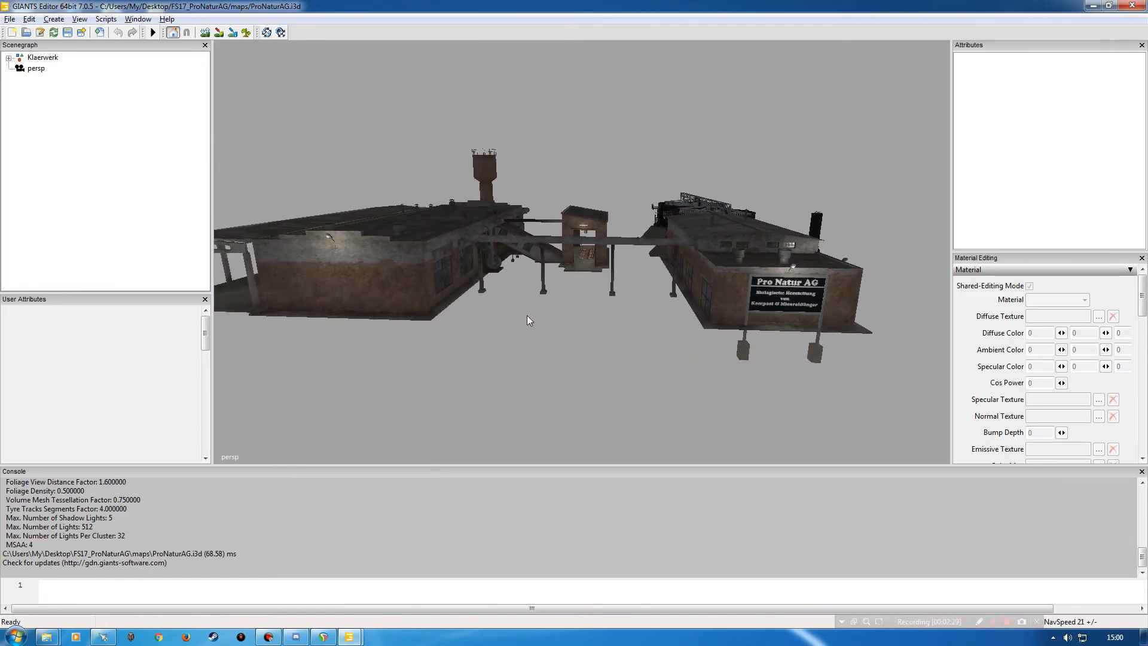
Examine the Pro Natur AG company sign in front of the brick building up close.
{"action": "left_click_drag", "start_coordinate": [523, 311], "coordinate": [605, 305], "text": "alt"}
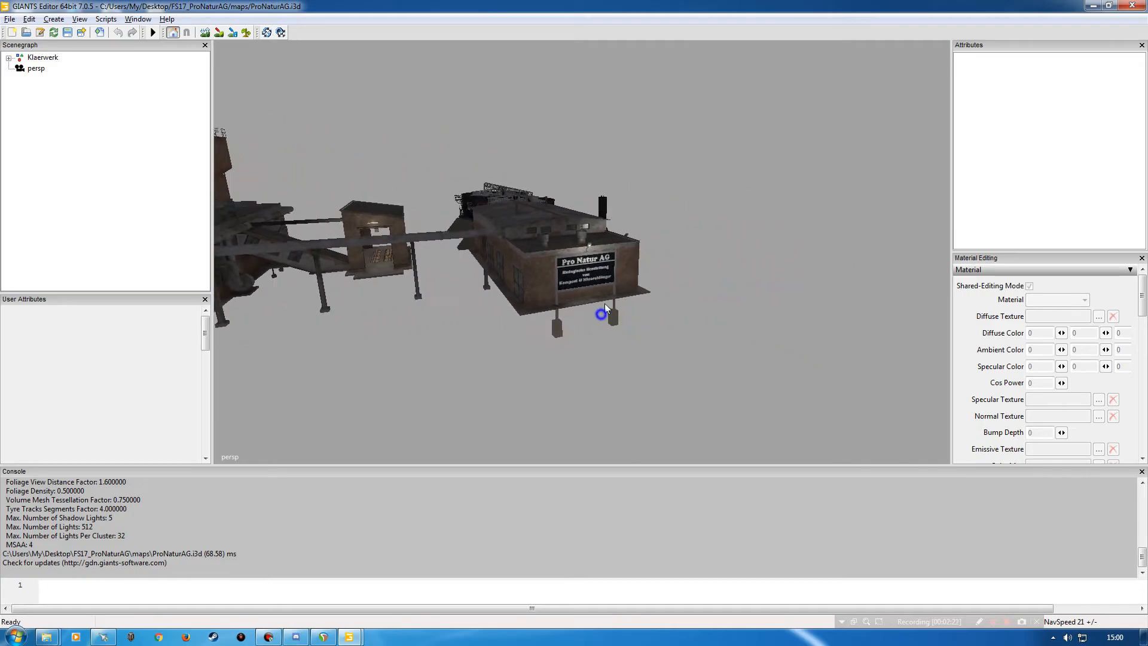
{"action": "right_click_drag", "start_coordinate": [604, 304], "coordinate": [628, 249], "text": "alt"}
{"action": "left_click_drag", "start_coordinate": [627, 248], "coordinate": [547, 254], "text": "alt"}
{"action": "right_click_drag", "start_coordinate": [547, 254], "coordinate": [544, 210], "text": "alt"}
{"action": "left_click_drag", "start_coordinate": [544, 209], "coordinate": [570, 275], "text": "alt"}
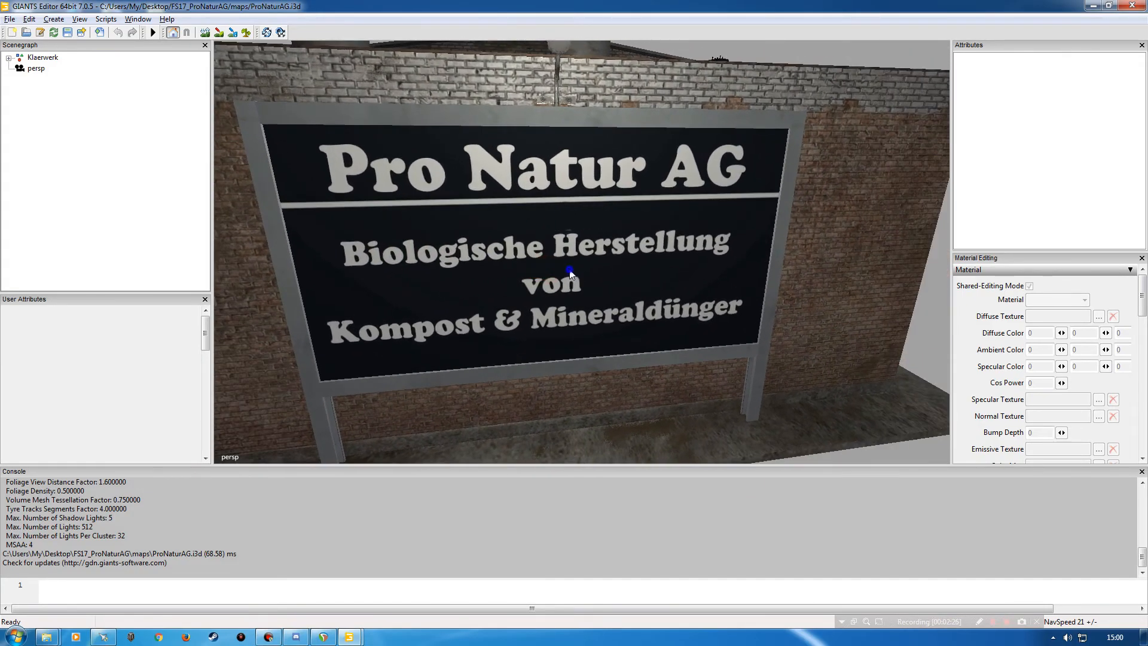
{"action": "right_click_drag", "start_coordinate": [570, 270], "coordinate": [564, 275], "text": "alt"}
{"action": "left_click_drag", "start_coordinate": [556, 269], "coordinate": [550, 264], "text": "alt"}
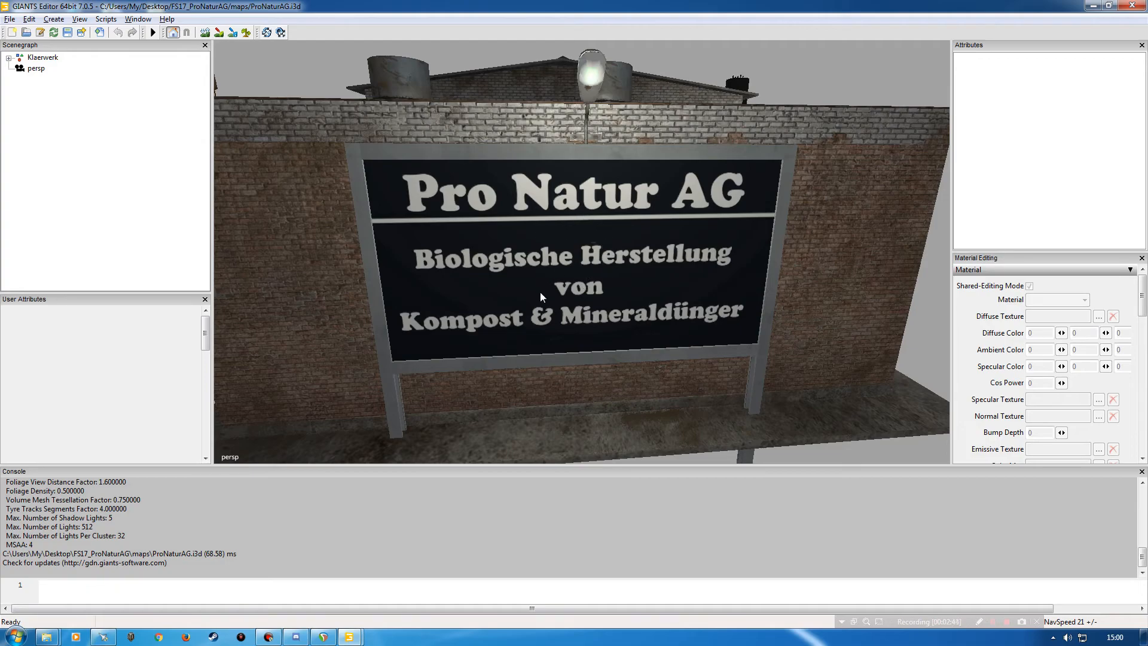
{"action": "right_click_drag", "start_coordinate": [571, 291], "coordinate": [543, 311], "text": "alt"}
{"action": "left_click_drag", "start_coordinate": [543, 311], "coordinate": [523, 311], "text": "alt"}
{"action": "right_click_drag", "start_coordinate": [524, 311], "coordinate": [522, 290], "text": "alt"}
{"action": "left_click_drag", "start_coordinate": [522, 290], "coordinate": [521, 269], "text": "alt"}
{"action": "right_click_drag", "start_coordinate": [544, 274], "coordinate": [536, 289], "text": "alt"}
{"action": "left_click_drag", "start_coordinate": [536, 290], "coordinate": [573, 328], "text": "alt"}
{"action": "right_click_drag", "start_coordinate": [572, 329], "coordinate": [554, 299], "text": "alt"}
{"action": "left_click_drag", "start_coordinate": [553, 289], "coordinate": [507, 265], "text": "alt"}
{"action": "right_click_drag", "start_coordinate": [507, 265], "coordinate": [498, 278], "text": "alt"}
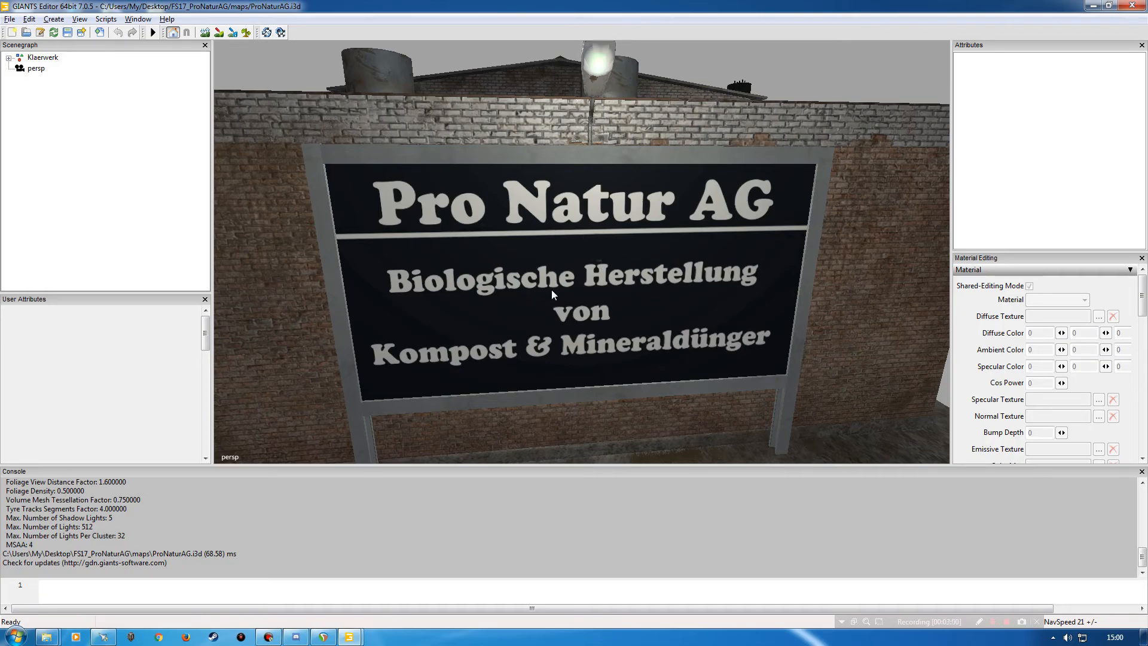
{"action": "left_click_drag", "start_coordinate": [562, 271], "coordinate": [618, 307], "text": "alt"}
{"action": "right_click_drag", "start_coordinate": [620, 305], "coordinate": [561, 303], "text": "alt"}
{"action": "left_click_drag", "start_coordinate": [522, 285], "coordinate": [497, 250], "text": "alt"}
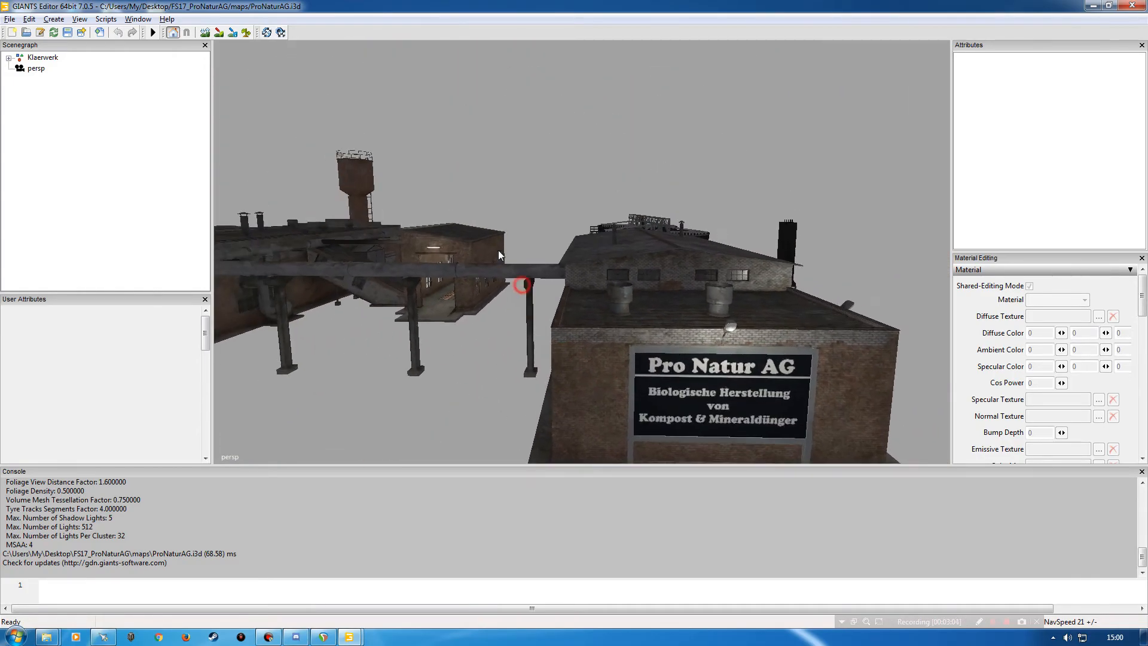
Examine the black display screen mounted on the brick wall up close.
{"action": "right_click_drag", "start_coordinate": [498, 250], "coordinate": [500, 259], "text": "alt"}
{"action": "left_click_drag", "start_coordinate": [500, 259], "coordinate": [493, 263], "text": "alt"}
{"action": "right_click_drag", "start_coordinate": [494, 263], "coordinate": [508, 254], "text": "alt"}
{"action": "left_click_drag", "start_coordinate": [508, 254], "coordinate": [520, 243], "text": "alt"}
{"action": "right_click_drag", "start_coordinate": [520, 243], "coordinate": [542, 270], "text": "alt"}
{"action": "left_click_drag", "start_coordinate": [541, 270], "coordinate": [595, 323], "text": "alt"}
{"action": "right_click_drag", "start_coordinate": [594, 323], "coordinate": [609, 310], "text": "alt"}
{"action": "left_click_drag", "start_coordinate": [610, 311], "coordinate": [708, 327], "text": "alt"}
{"action": "right_click_drag", "start_coordinate": [708, 328], "coordinate": [651, 292], "text": "alt"}
{"action": "left_click_drag", "start_coordinate": [665, 298], "coordinate": [723, 287], "text": "alt"}
{"action": "right_click_drag", "start_coordinate": [723, 287], "coordinate": [710, 285], "text": "alt"}
{"action": "left_click_drag", "start_coordinate": [710, 285], "coordinate": [689, 286], "text": "alt"}
{"action": "mouse_move", "coordinate": [690, 285]}
{"action": "right_mouse_down", "text": "alt"}
{"action": "mouse_move", "coordinate": [689, 270]}
{"action": "mouse_move", "coordinate": [682, 281]}
{"action": "right_mouse_up", "text": "alt"}
{"action": "left_click_drag", "start_coordinate": [683, 281], "coordinate": [702, 288], "text": "alt"}
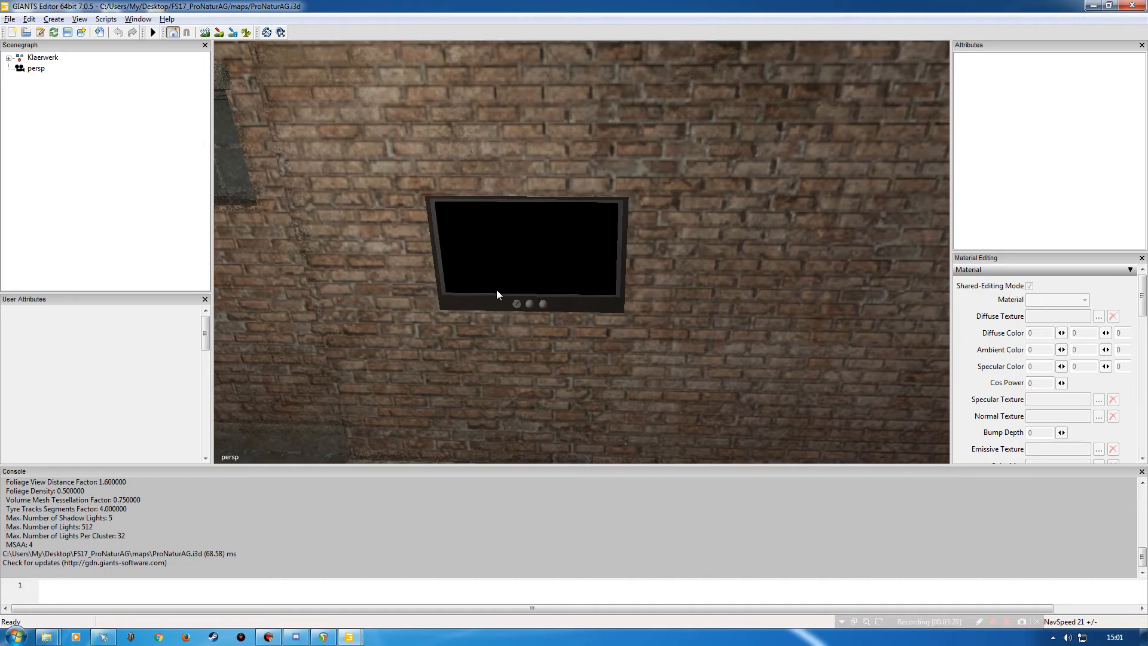
{"action": "left_click_drag", "start_coordinate": [556, 379], "coordinate": [571, 356], "text": "alt"}
{"action": "left_click_drag", "start_coordinate": [571, 357], "coordinate": [569, 321], "text": "alt"}
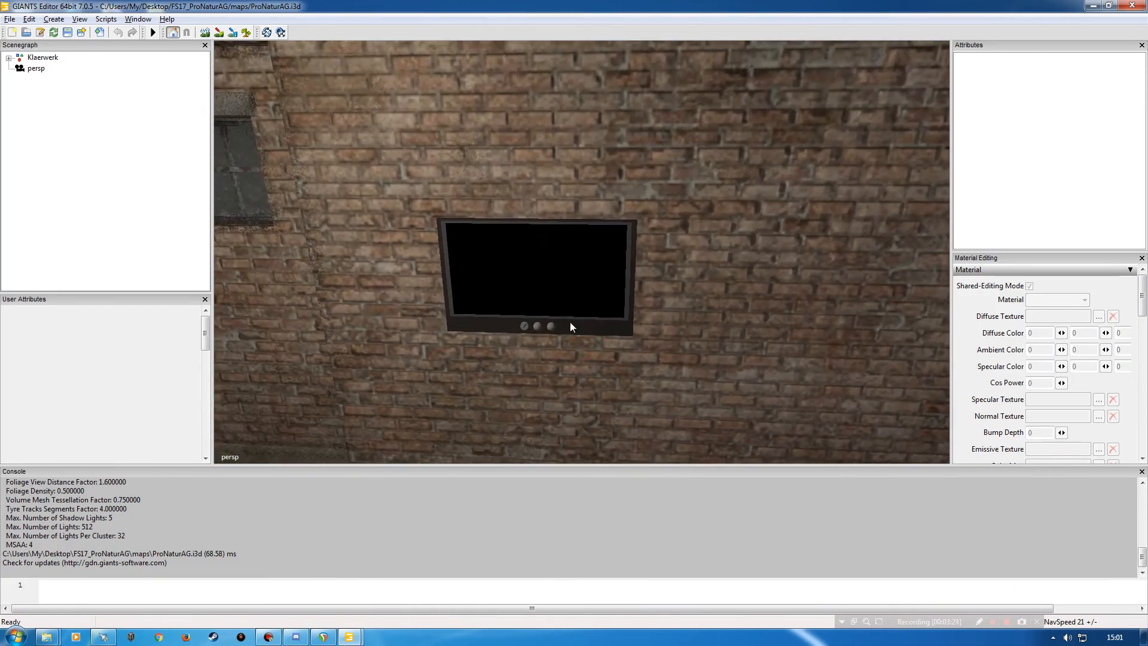
Return to an overview of the plant and close the ProNaturAG.i3d scene without saving changes.
{"action": "left_click_drag", "start_coordinate": [644, 320], "coordinate": [562, 257], "text": "alt"}
{"action": "right_click_drag", "start_coordinate": [591, 254], "coordinate": [606, 208], "text": "alt"}
{"action": "mouse_move", "coordinate": [606, 208]}
{"action": "left_mouse_down", "text": "alt"}
{"action": "mouse_move", "coordinate": [671, 253]}
{"action": "mouse_move", "coordinate": [579, 263]}
{"action": "mouse_move", "coordinate": [525, 246]}
{"action": "mouse_move", "coordinate": [490, 163]}
{"action": "mouse_move", "coordinate": [566, 192]}
{"action": "mouse_move", "coordinate": [595, 216]}
{"action": "left_mouse_up", "text": "alt"}
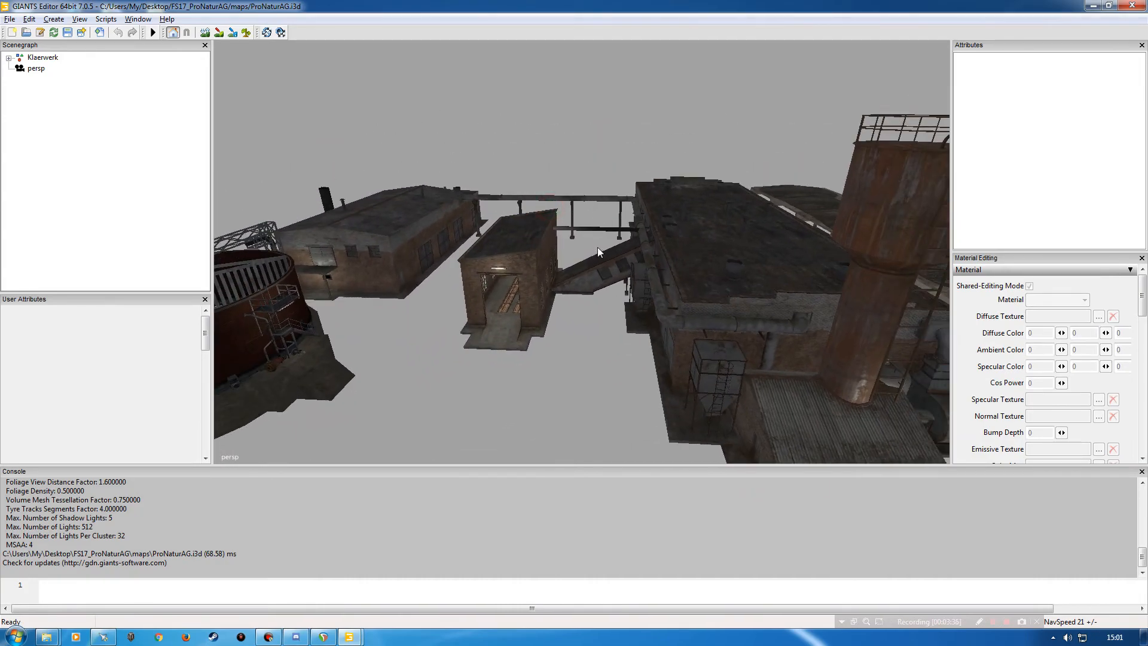
{"action": "left_click_drag", "start_coordinate": [527, 307], "coordinate": [498, 234], "text": "alt"}
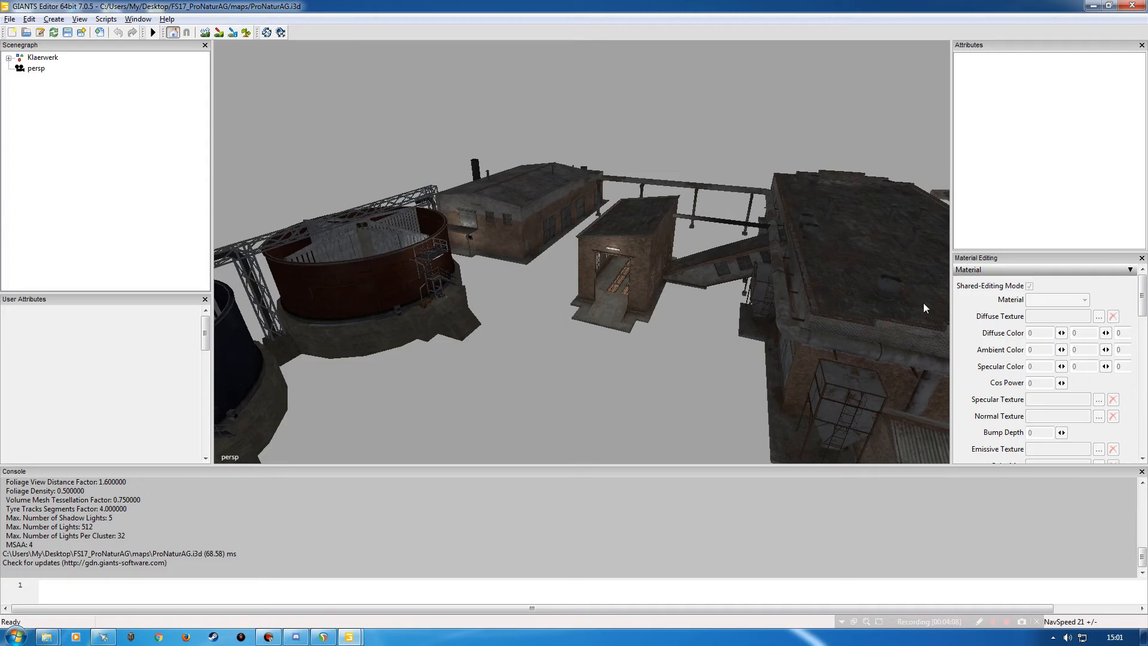
{"action": "left_click", "coordinate": [1132, 5]}
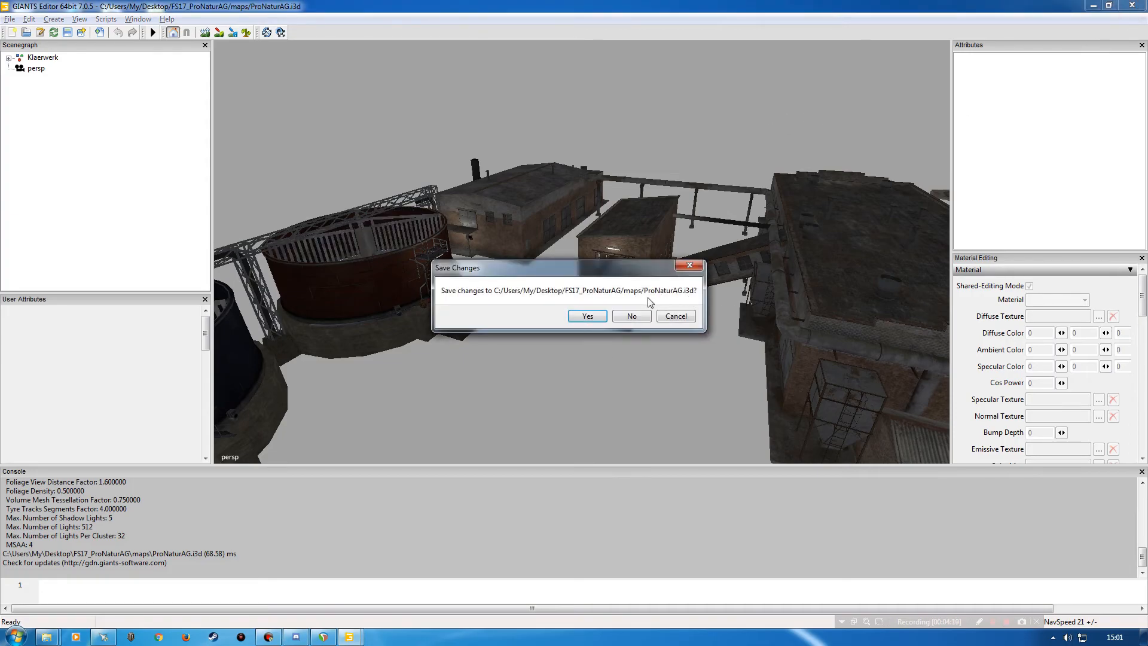
{"action": "left_click", "coordinate": [633, 316]}
Open ProNaturAG.i3d from the FS17_ProNaturAG maps folder in Notepad++.
{"action": "left_click_drag", "start_coordinate": [462, 173], "coordinate": [534, 162]}
{"action": "double_click", "coordinate": [391, 264]}
{"action": "right_click", "coordinate": [392, 265]}
{"action": "left_click", "coordinate": [422, 309]}
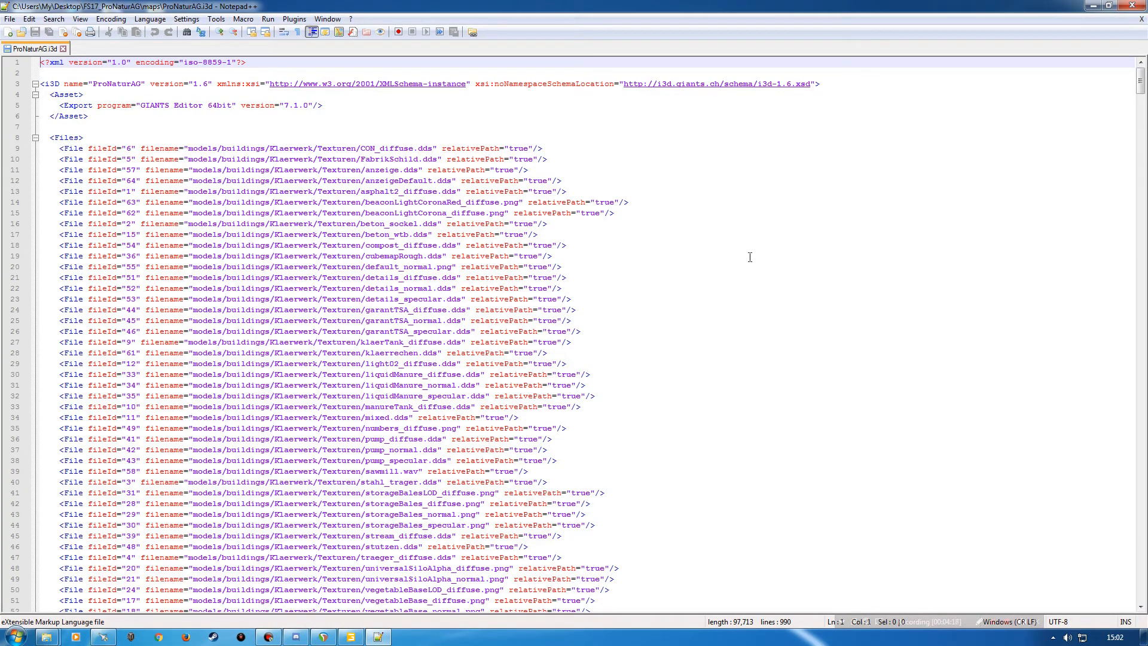
Review the texture, shader and sound paths in the Files section of ProNaturAG.i3d.
{"action": "scroll", "coordinate": [717, 303], "scroll_direction": "down", "scroll_amount": 9}
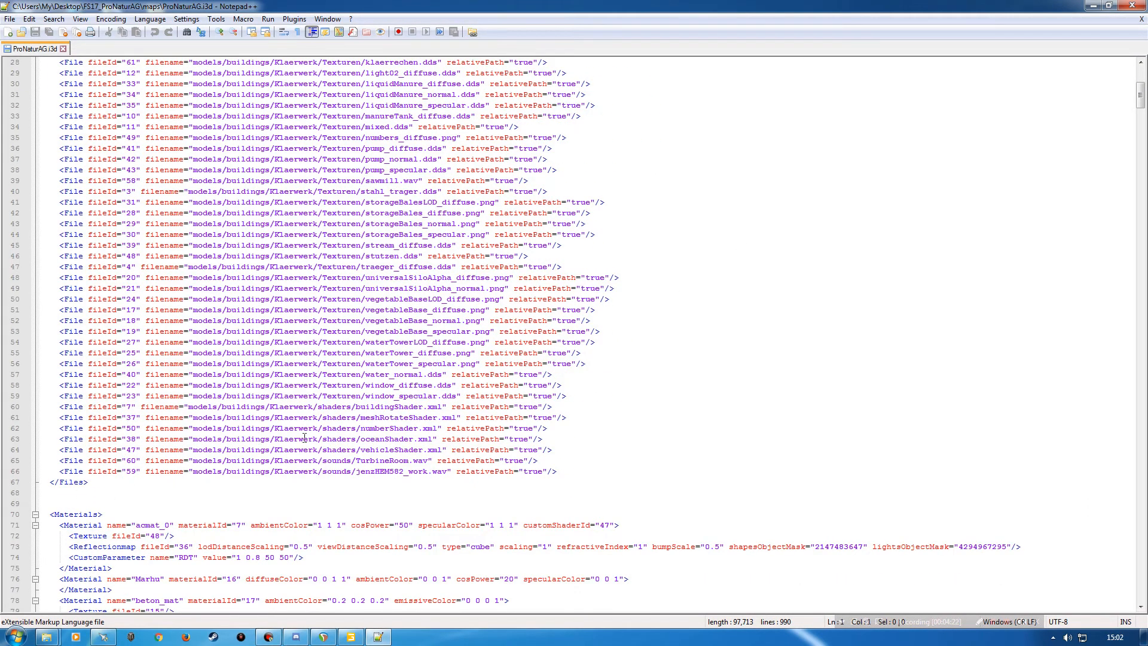
{"action": "scroll", "coordinate": [304, 438], "scroll_direction": "up", "scroll_amount": 9}
{"action": "scroll", "coordinate": [293, 371], "scroll_direction": "down", "scroll_amount": 9}
{"action": "scroll", "coordinate": [284, 308], "scroll_direction": "up", "scroll_amount": 5}
{"action": "scroll", "coordinate": [284, 308], "scroll_direction": "up", "scroll_amount": 4}
{"action": "scroll", "coordinate": [266, 261], "scroll_direction": "down", "scroll_amount": 3}
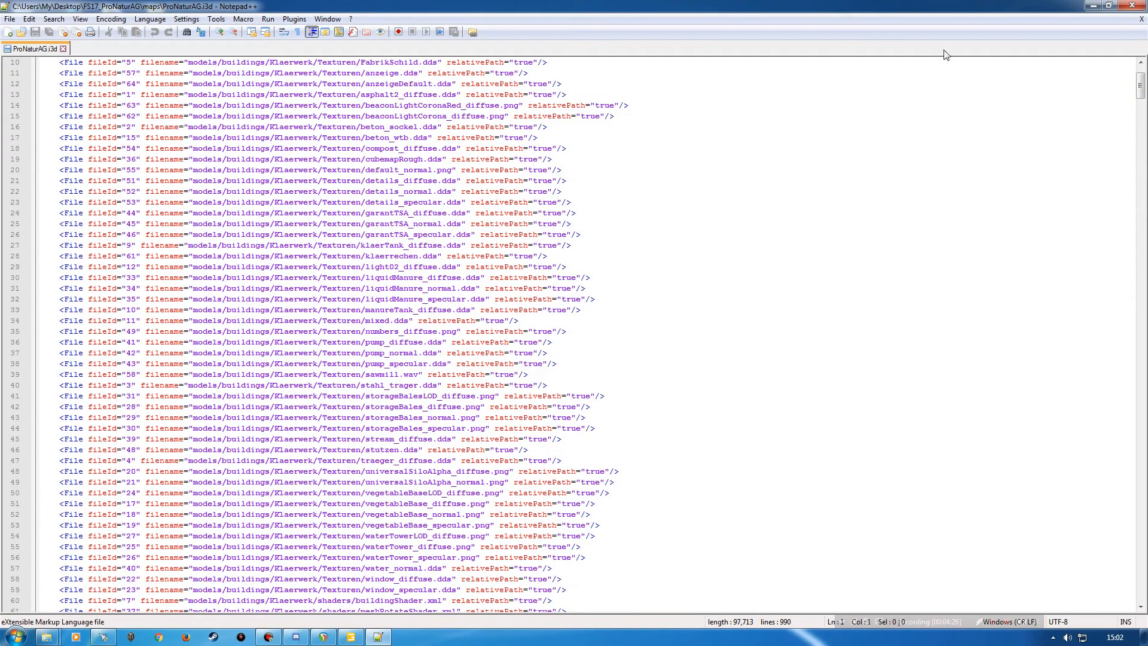
Open map02.i3d from the maps folder of This_is_the_sample_mod_map_2 in Notepad++.
{"action": "left_click", "coordinate": [1093, 5]}
{"action": "left_click", "coordinate": [817, 145]}
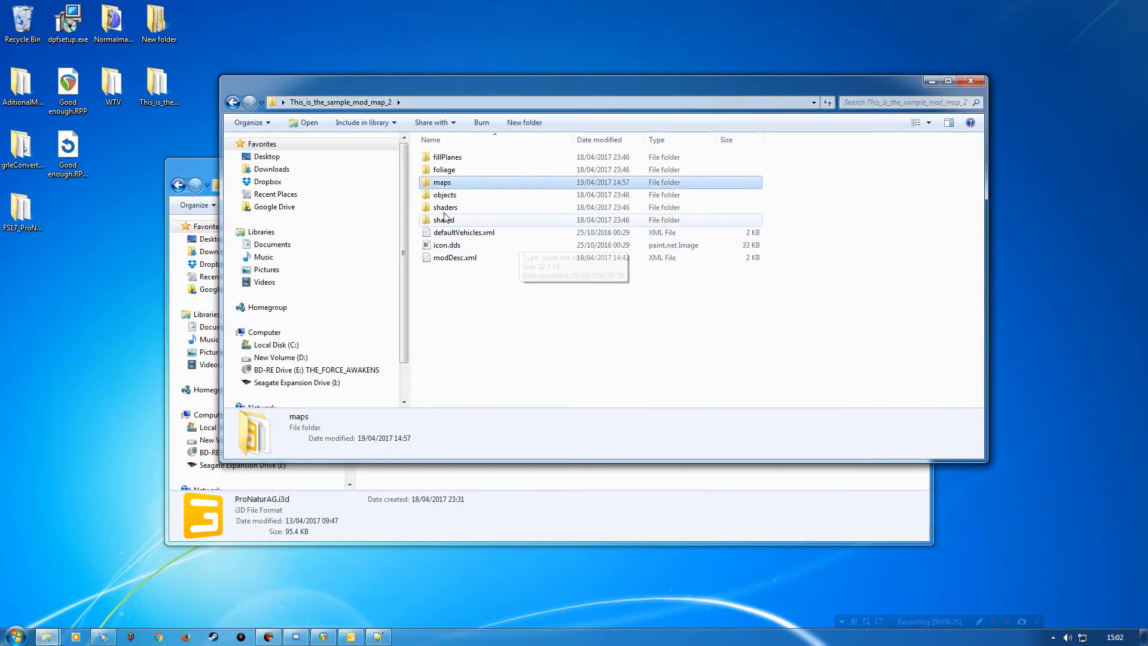
{"action": "double_click", "coordinate": [442, 182]}
{"action": "double_click", "coordinate": [443, 220]}
{"action": "right_click", "coordinate": [443, 220]}
{"action": "left_click", "coordinate": [466, 266]}
Look through the file entries of map02.i3d and close that file.
{"action": "scroll", "coordinate": [461, 266], "scroll_direction": "down", "scroll_amount": 20}
{"action": "scroll", "coordinate": [474, 339], "scroll_direction": "down", "scroll_amount": 20}
{"action": "scroll", "coordinate": [491, 341], "scroll_direction": "down", "scroll_amount": 20}
{"action": "scroll", "coordinate": [500, 340], "scroll_direction": "down", "scroll_amount": 4}
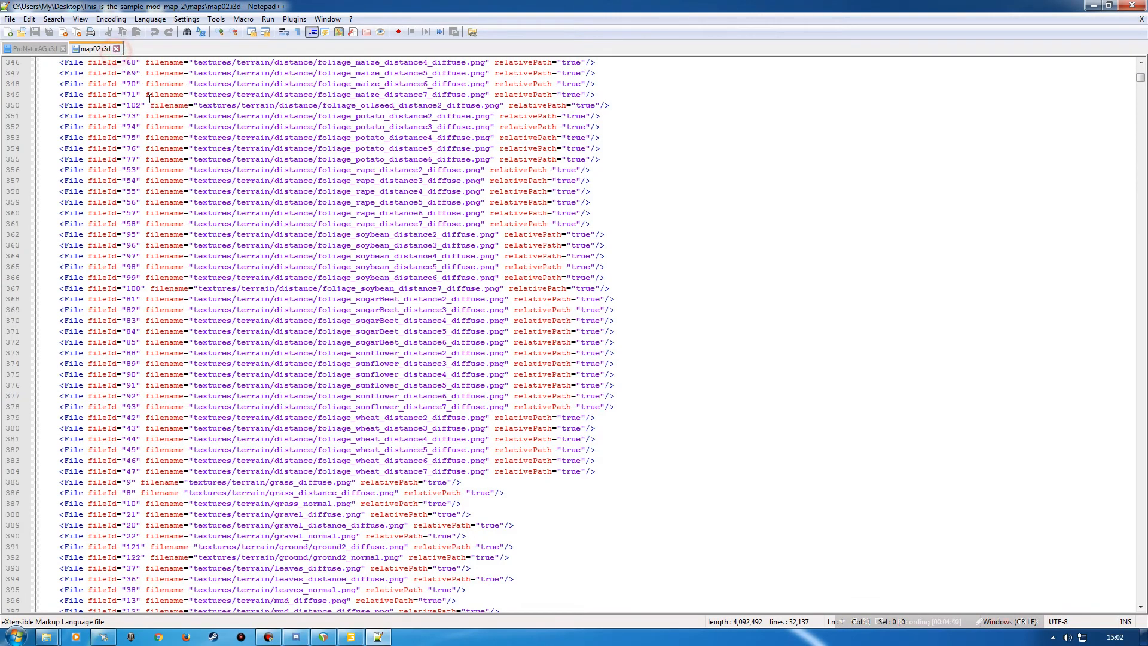
{"action": "left_click", "coordinate": [116, 49]}
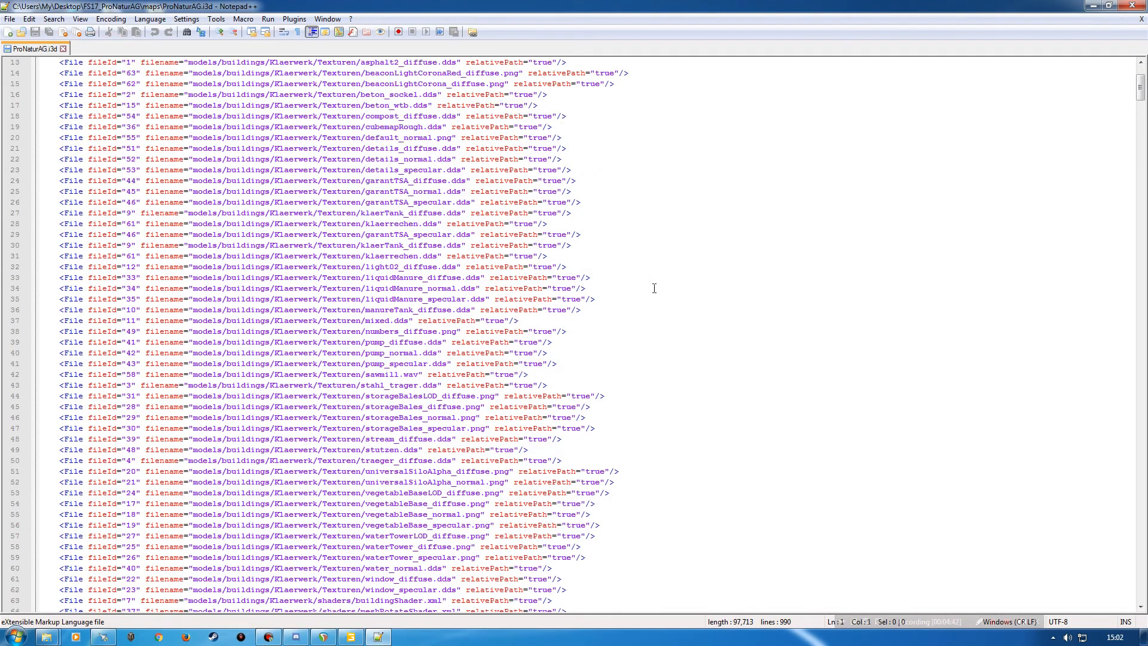
Recheck the Klaerwerk file paths listed in ProNaturAG.i3d and return to the folder windows.
{"action": "scroll", "coordinate": [712, 333], "scroll_direction": "down", "scroll_amount": 3}
{"action": "scroll", "coordinate": [325, 281], "scroll_direction": "up", "scroll_amount": 5}
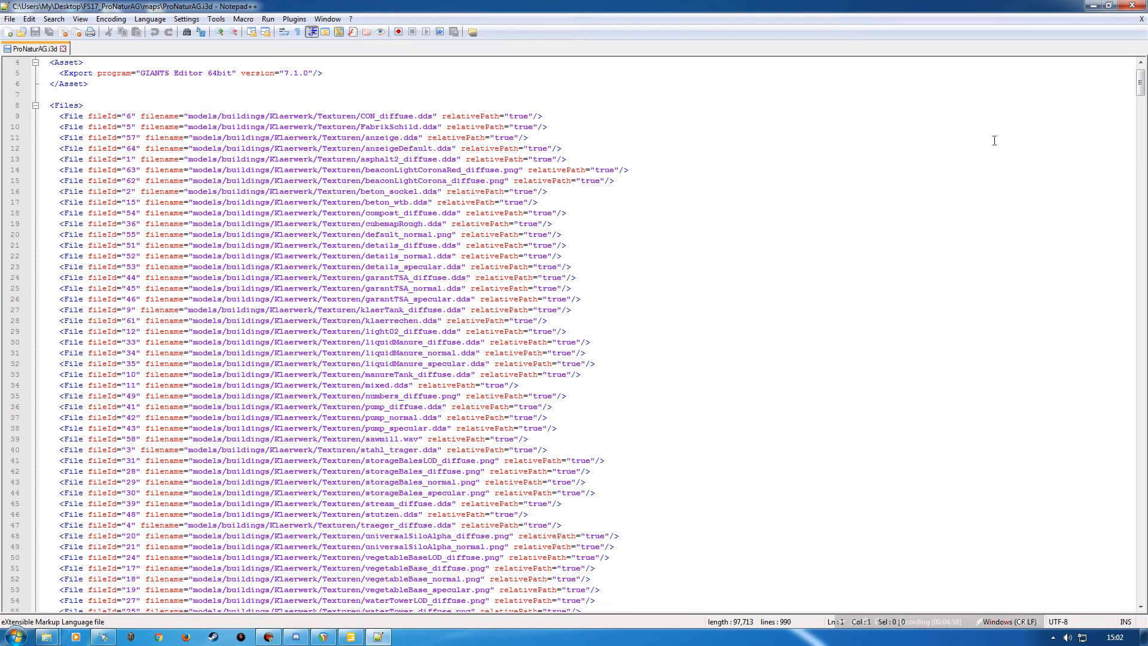
{"action": "left_click", "coordinate": [1093, 6]}
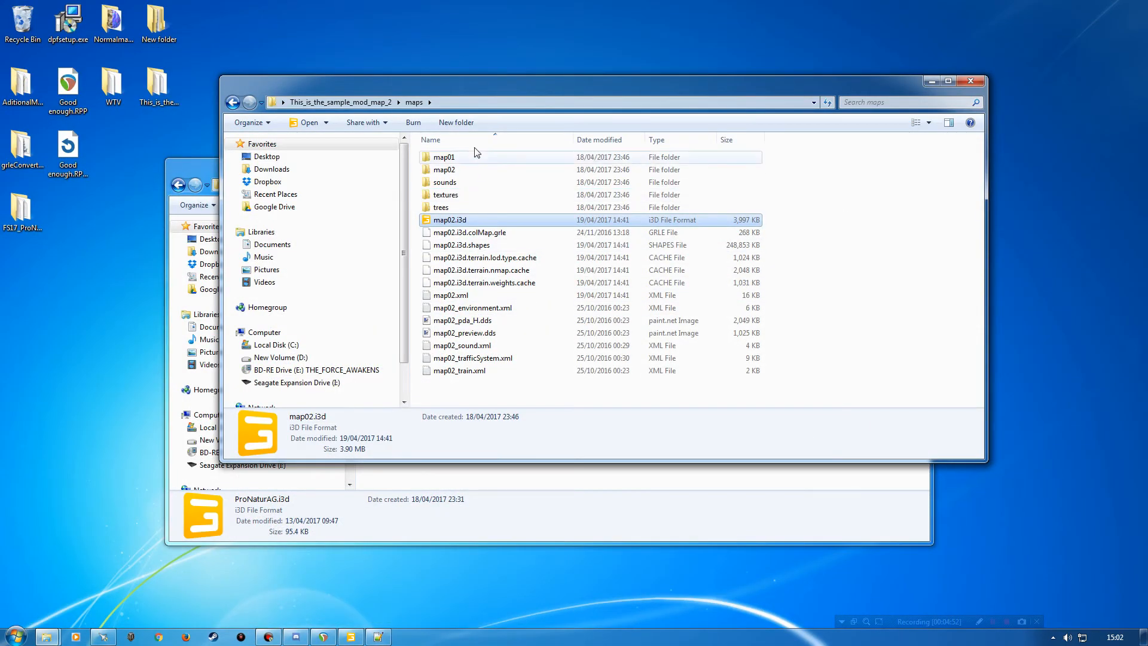
Uncover the FS17_ProNaturAG maps folder and open models/buildings/Klaerwerk/Texturen/Languages_Textures in it.
{"action": "left_click_drag", "start_coordinate": [473, 89], "coordinate": [612, 25]}
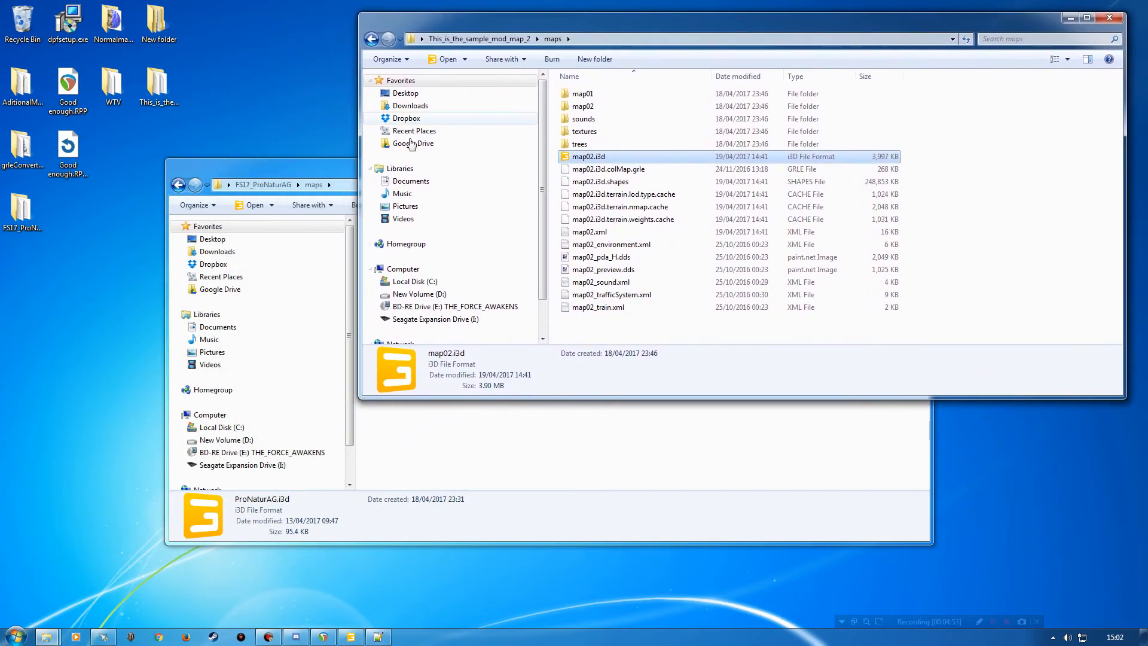
{"action": "left_click", "coordinate": [295, 170]}
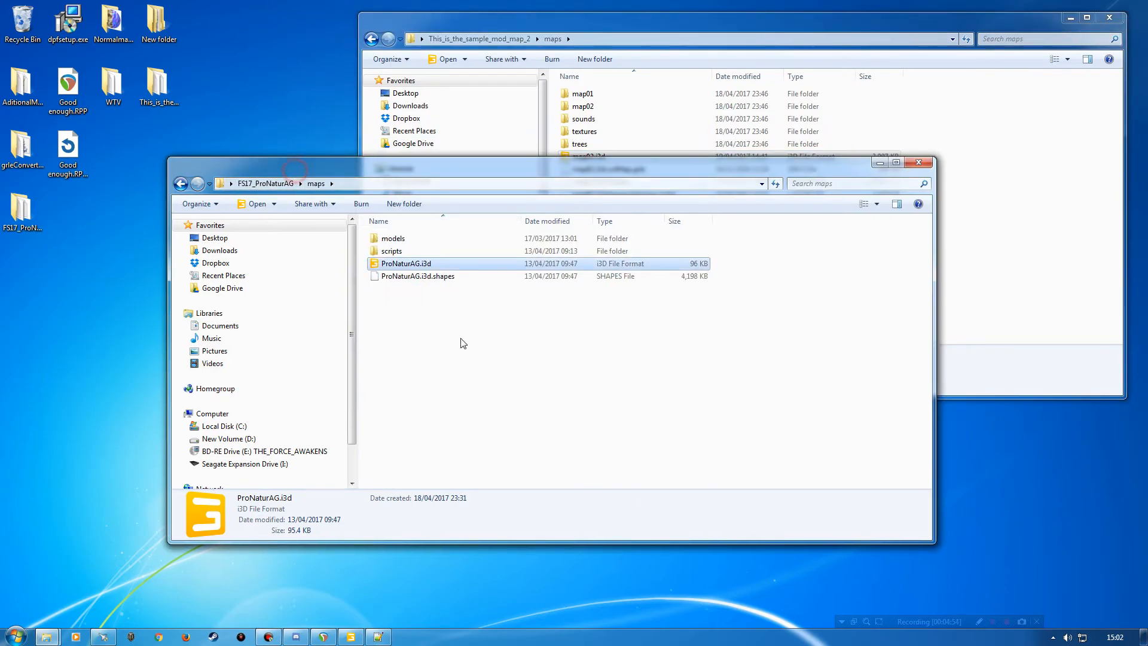
{"action": "left_click", "coordinate": [396, 240]}
{"action": "double_click", "coordinate": [395, 241]}
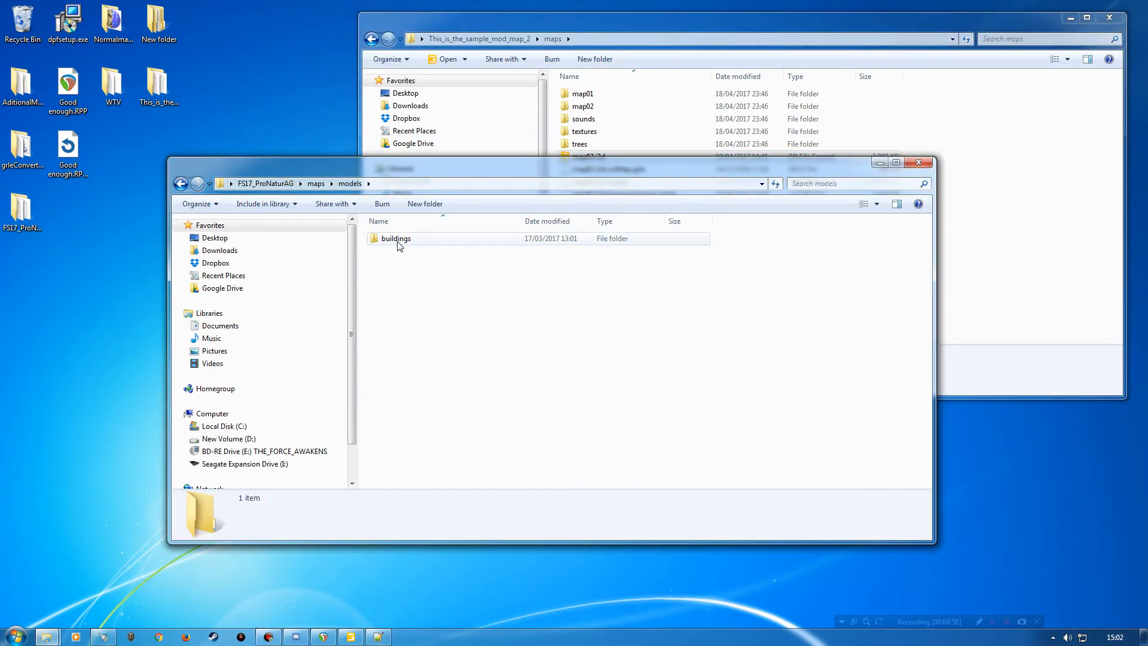
{"action": "double_click", "coordinate": [397, 239]}
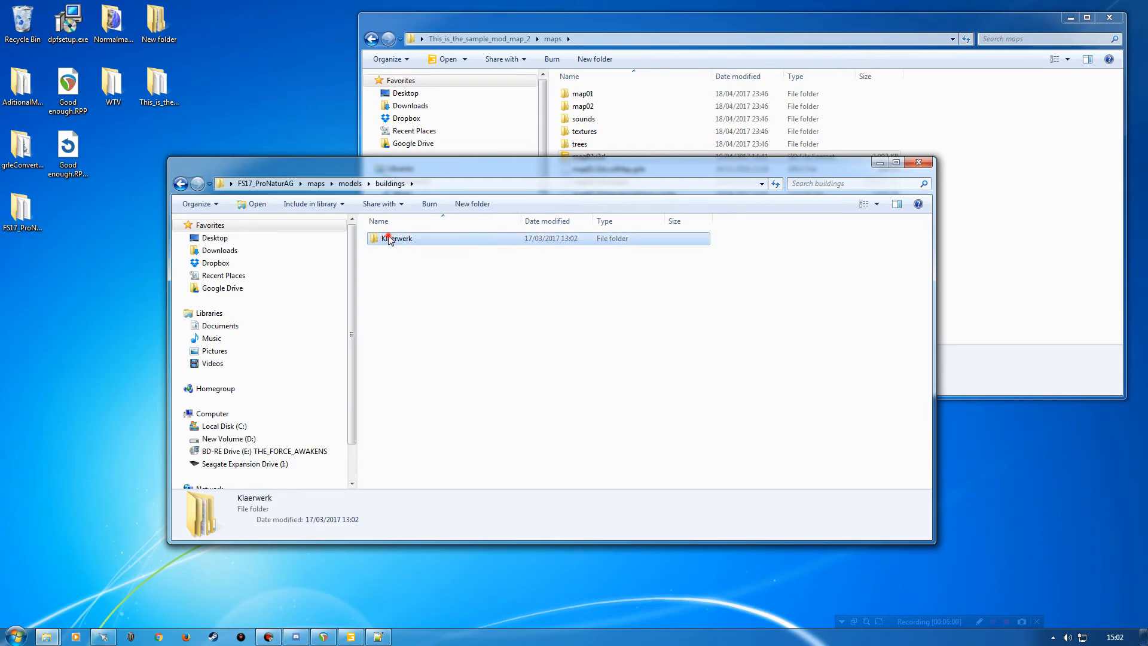
{"action": "double_click", "coordinate": [388, 239]}
{"action": "double_click", "coordinate": [390, 289]}
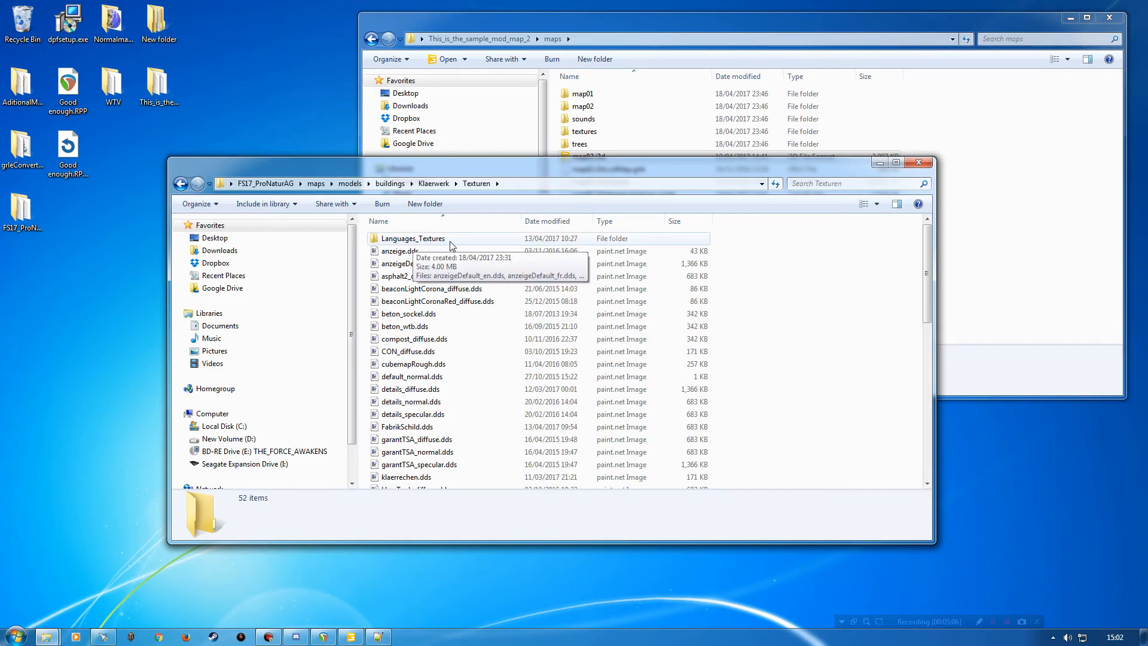
{"action": "double_click", "coordinate": [428, 238]}
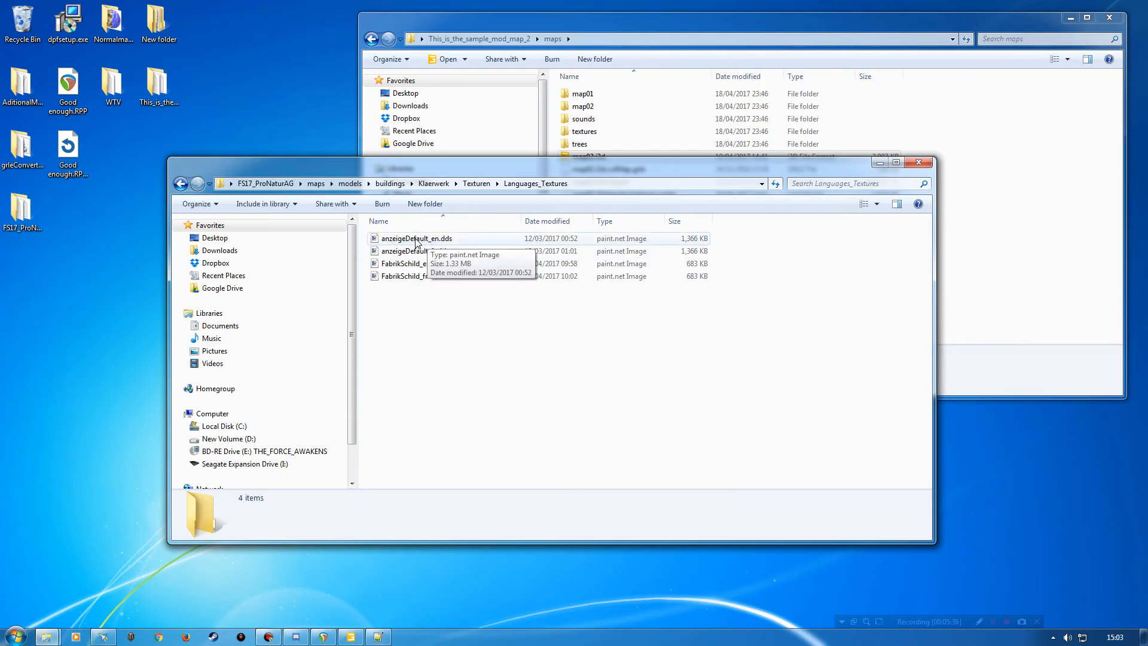
Locate the anzeige.dds and anzeigeDefault.dds entries in ProNaturAG.i3d and return to the Languages_Textures folder.
{"action": "left_click", "coordinate": [378, 637]}
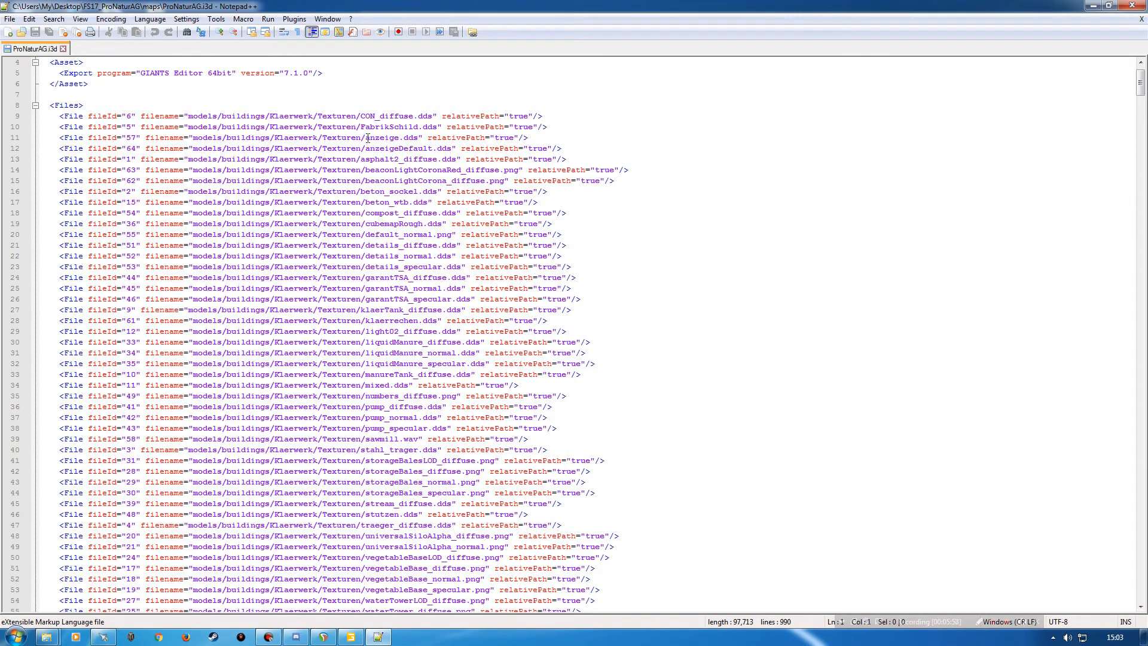
{"action": "left_click_drag", "start_coordinate": [366, 138], "coordinate": [417, 138]}
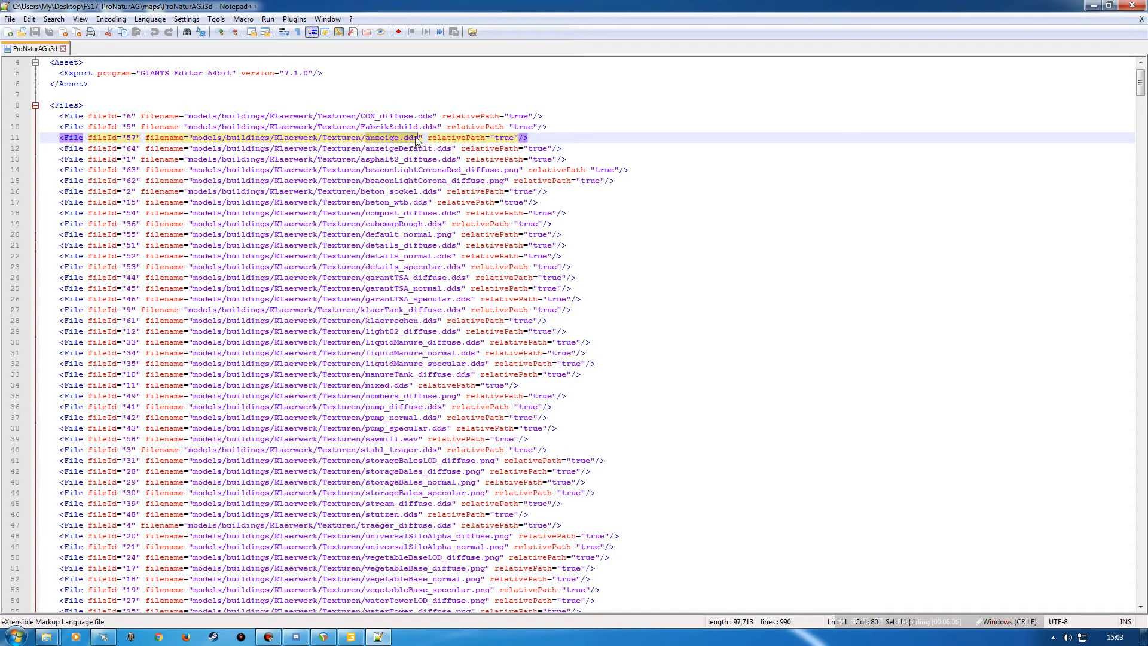
{"action": "left_click", "coordinate": [530, 138]}
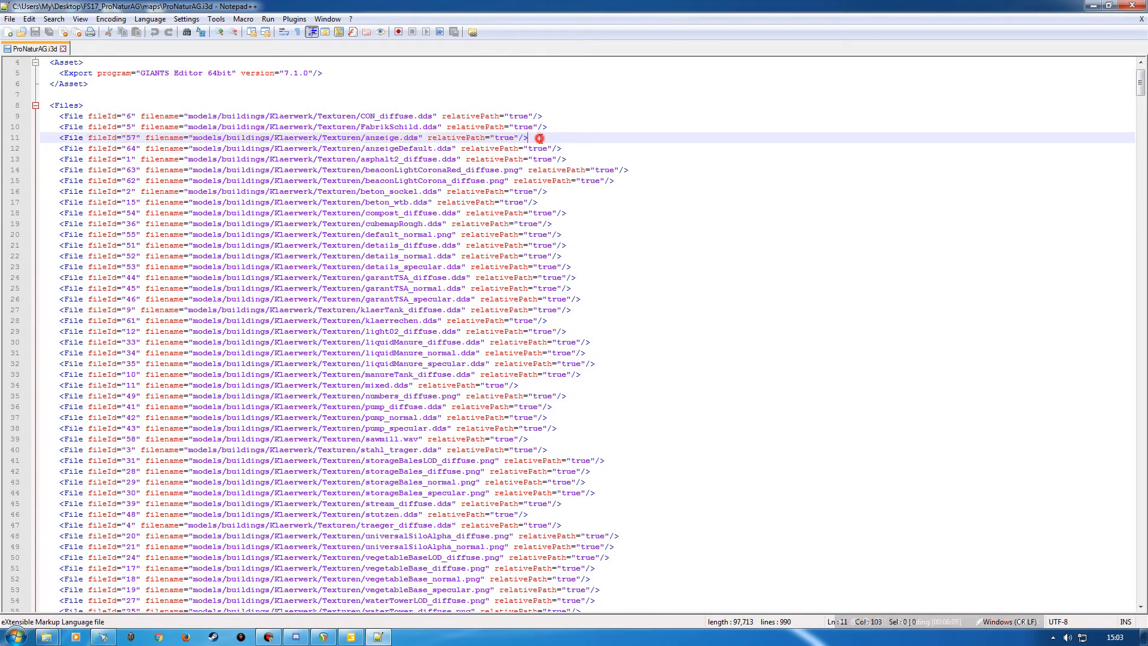
{"action": "left_click_drag", "start_coordinate": [366, 148], "coordinate": [434, 148]}
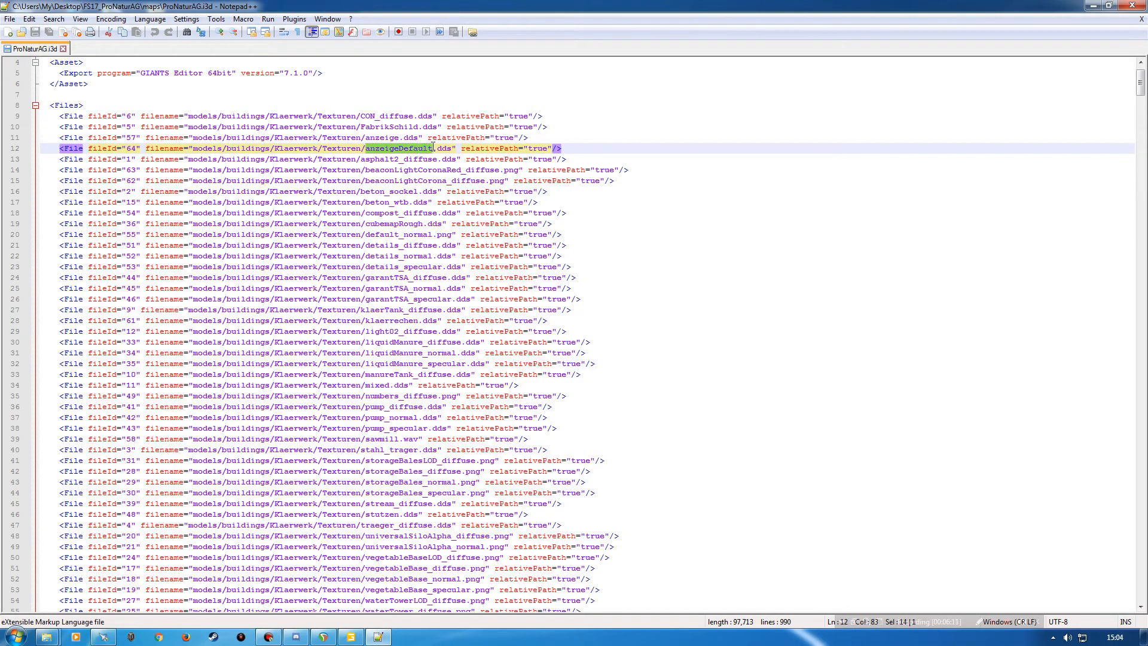
{"action": "left_click", "coordinate": [581, 149]}
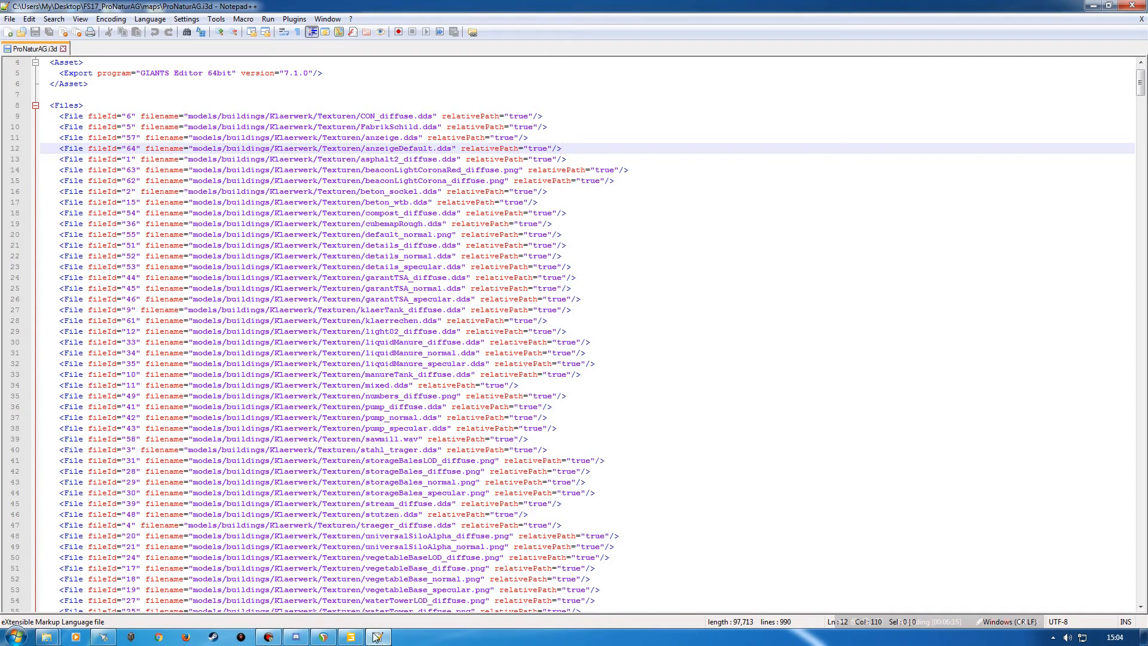
{"action": "left_click", "coordinate": [1091, 6]}
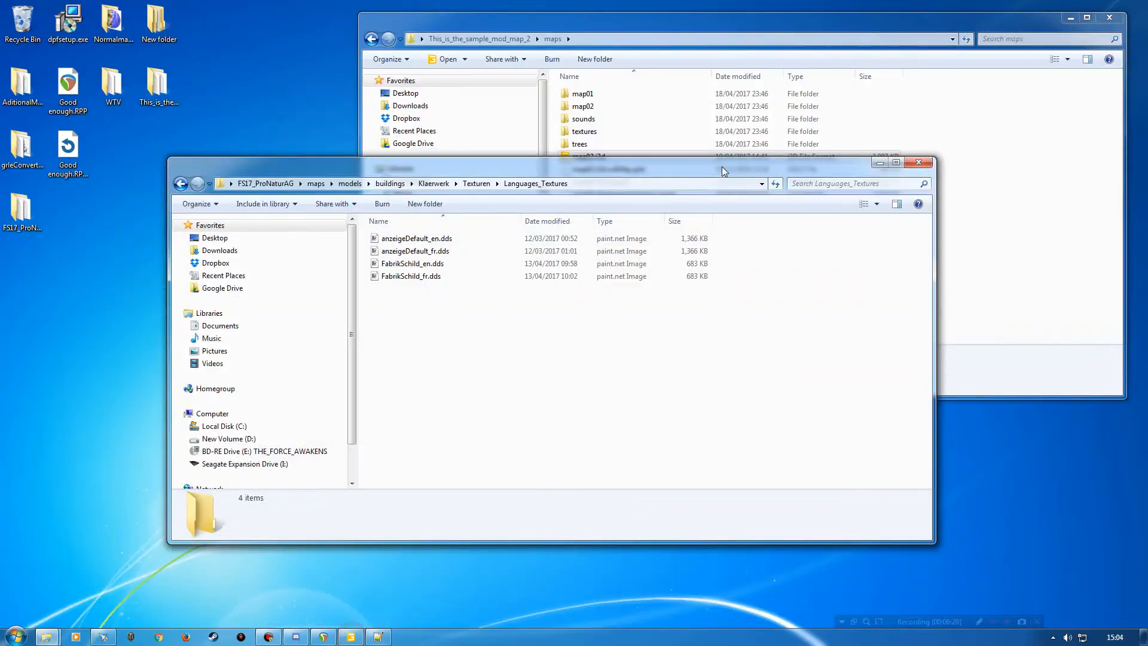
Go back to the FS17_ProNaturAG maps folder and open ProNaturAG.i3d in GIANTS Editor.
{"action": "left_click", "coordinate": [315, 183]}
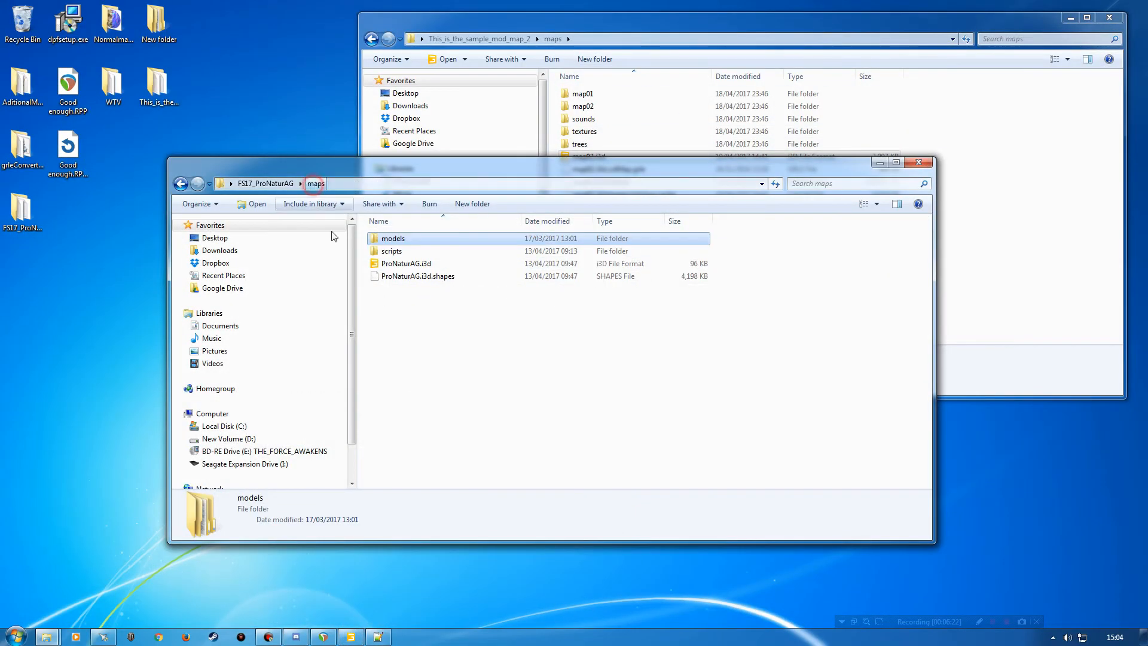
{"action": "double_click", "coordinate": [404, 264]}
{"action": "left_click", "coordinate": [430, 287]}
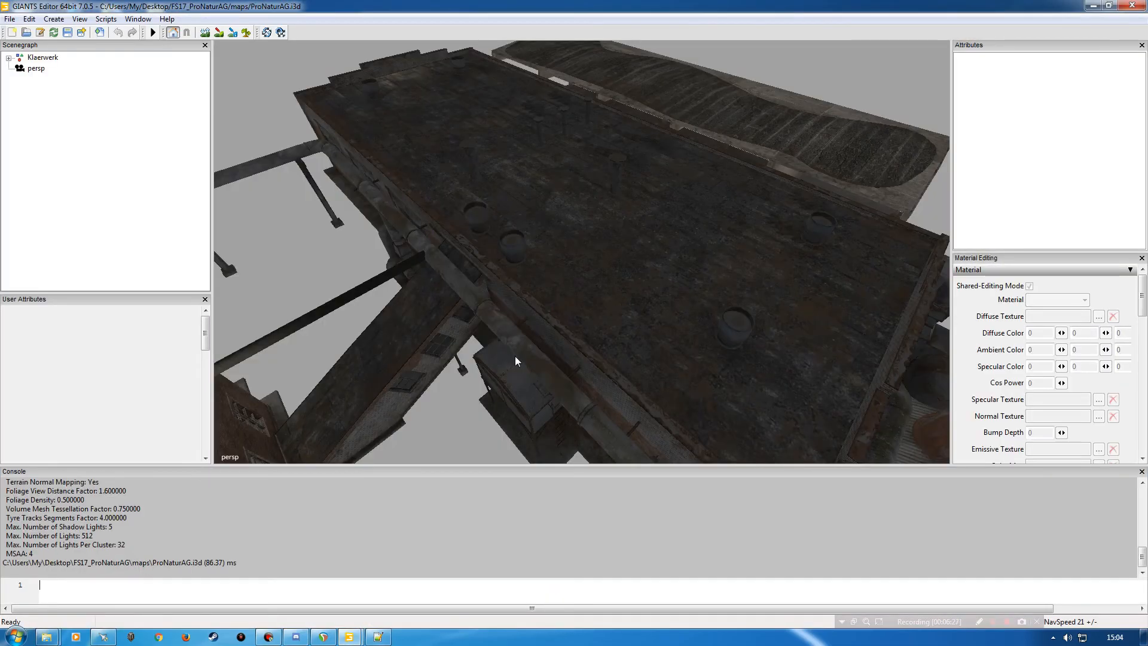
Examine the plant buildings and find the black display screen mounted on the brick wall.
{"action": "left_click_drag", "start_coordinate": [514, 356], "coordinate": [355, 320], "text": "alt"}
{"action": "left_click_drag", "start_coordinate": [598, 306], "coordinate": [419, 289], "text": "alt"}
{"action": "right_click_drag", "start_coordinate": [415, 293], "coordinate": [431, 205], "text": "alt"}
{"action": "right_click_drag", "start_coordinate": [452, 275], "coordinate": [453, 167], "text": "alt"}
{"action": "right_click_drag", "start_coordinate": [461, 220], "coordinate": [460, 185], "text": "alt"}
{"action": "left_click_drag", "start_coordinate": [461, 233], "coordinate": [494, 239], "text": "alt"}
{"action": "right_click_drag", "start_coordinate": [487, 231], "coordinate": [487, 206], "text": "alt"}
{"action": "left_click_drag", "start_coordinate": [497, 226], "coordinate": [526, 270], "text": "alt"}
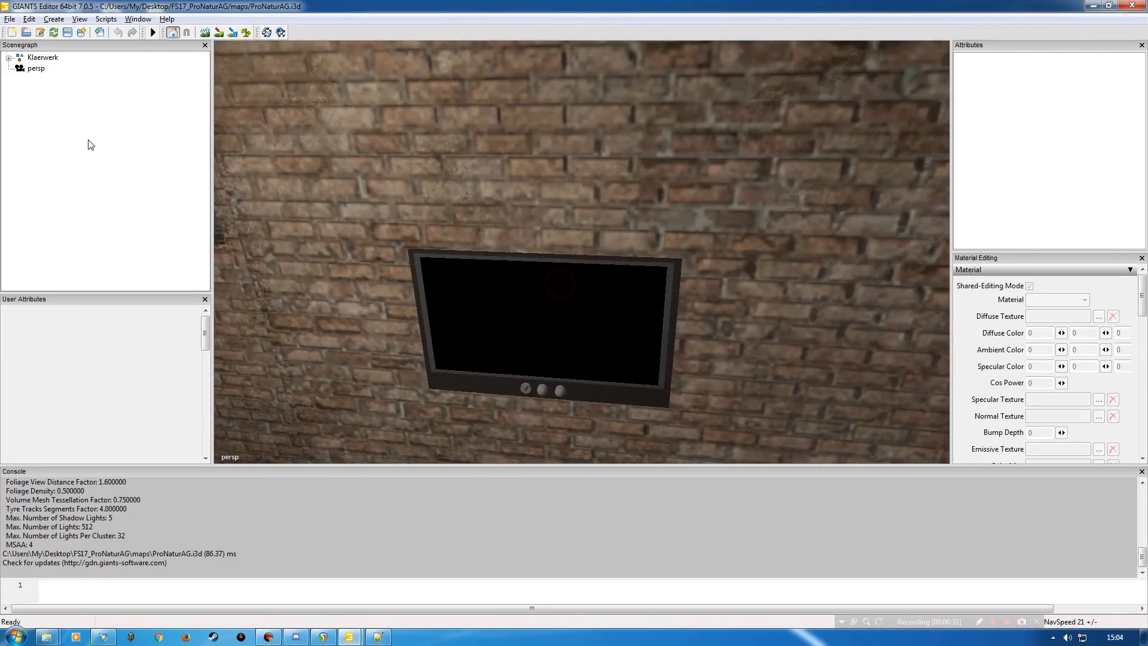
Expand the root Klaerwerk group and check which of its child objects includes the wall display.
{"action": "left_click", "coordinate": [8, 58]}
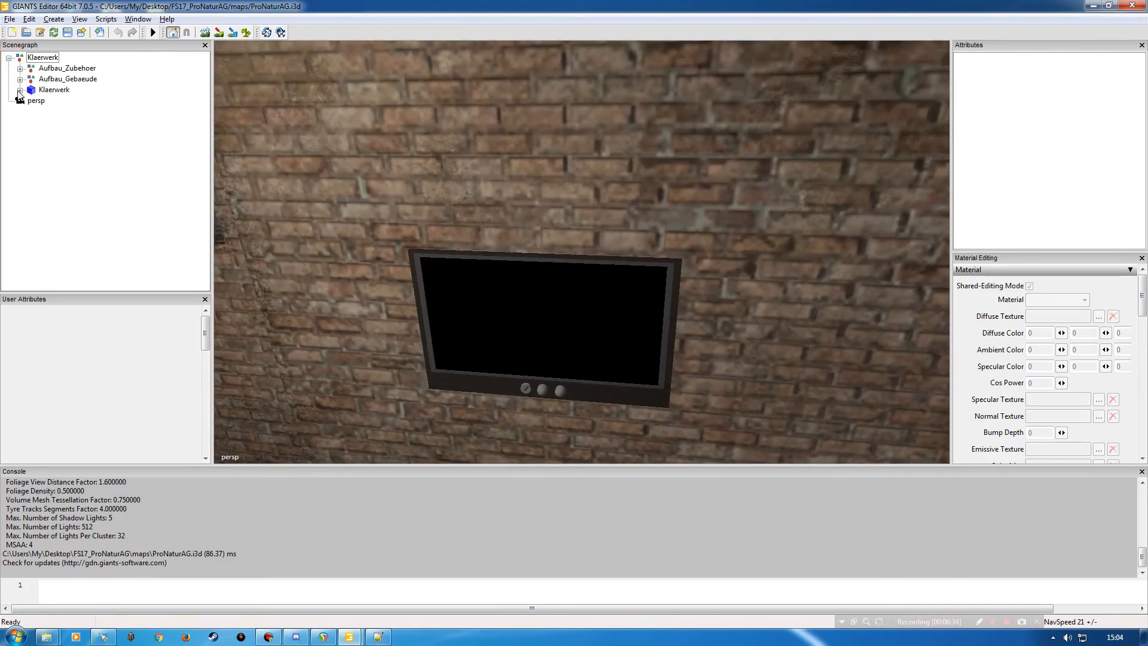
{"action": "left_click", "coordinate": [43, 90]}
{"action": "left_click_drag", "start_coordinate": [424, 269], "coordinate": [245, 230], "text": "alt"}
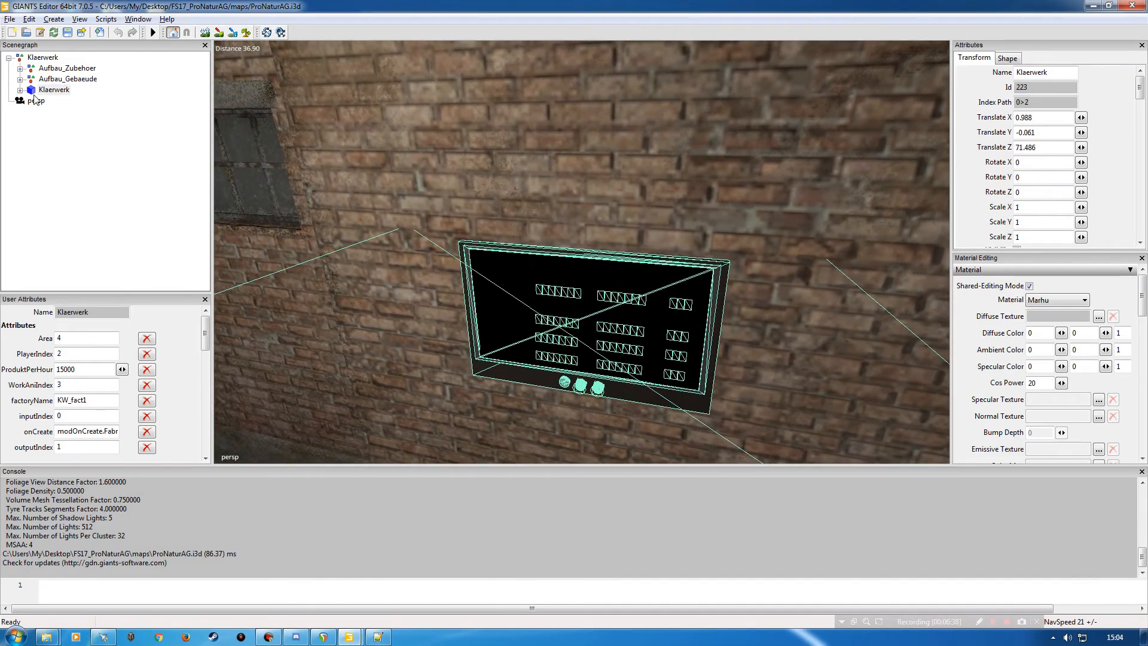
{"action": "left_click", "coordinate": [55, 70]}
{"action": "left_click", "coordinate": [58, 79]}
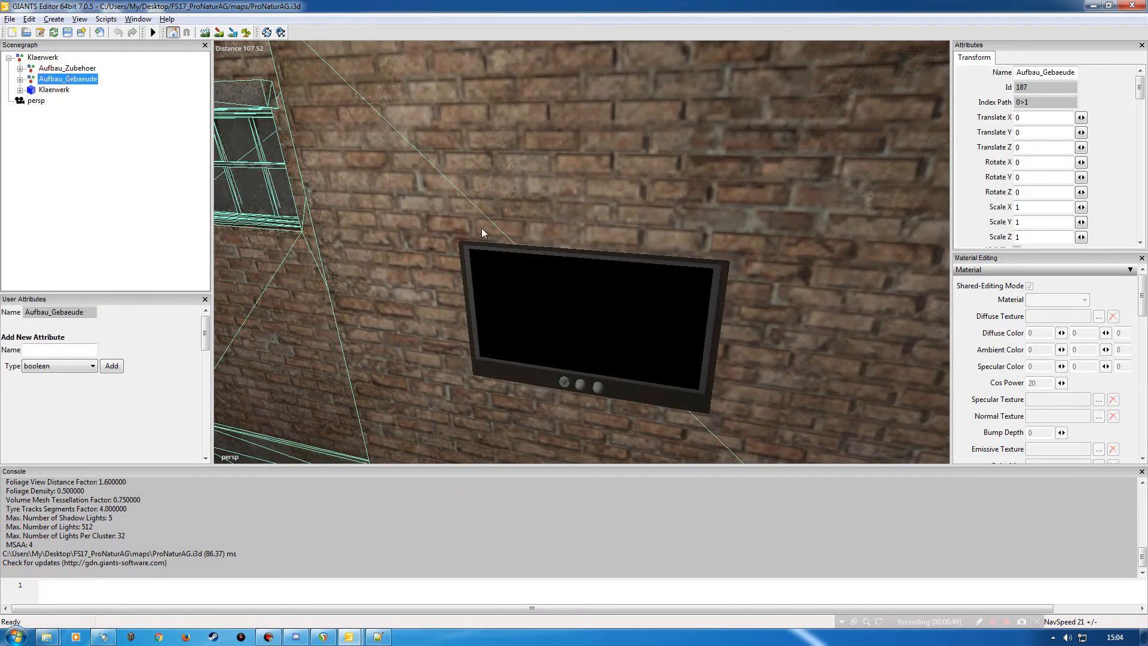
View the whole plant and compare the parts belonging to Aufbau_Zubehoer, Aufbau_Gebaeude and the Klaerwerk shape.
{"action": "right_click_drag", "start_coordinate": [482, 227], "coordinate": [360, 254], "text": "alt"}
{"action": "left_click_drag", "start_coordinate": [360, 253], "coordinate": [597, 310], "text": "alt"}
{"action": "right_click_drag", "start_coordinate": [597, 310], "coordinate": [494, 310], "text": "alt"}
{"action": "left_click_drag", "start_coordinate": [527, 293], "coordinate": [612, 278], "text": "alt"}
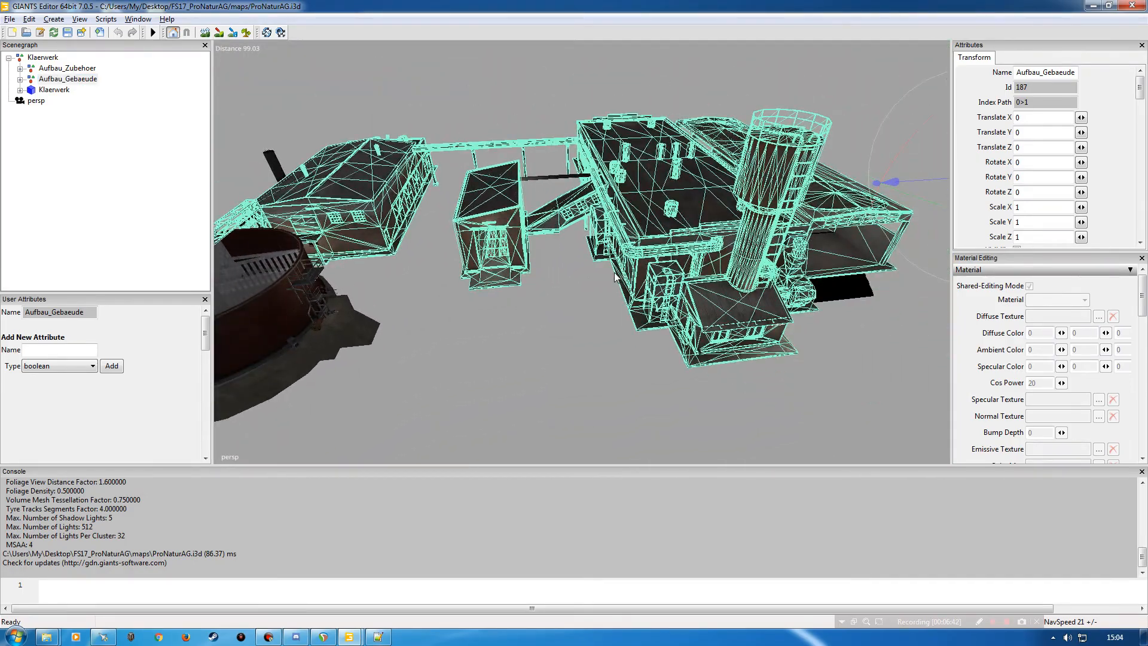
{"action": "left_click", "coordinate": [60, 69]}
{"action": "left_click", "coordinate": [64, 79]}
{"action": "left_click", "coordinate": [63, 69]}
{"action": "left_click", "coordinate": [57, 90]}
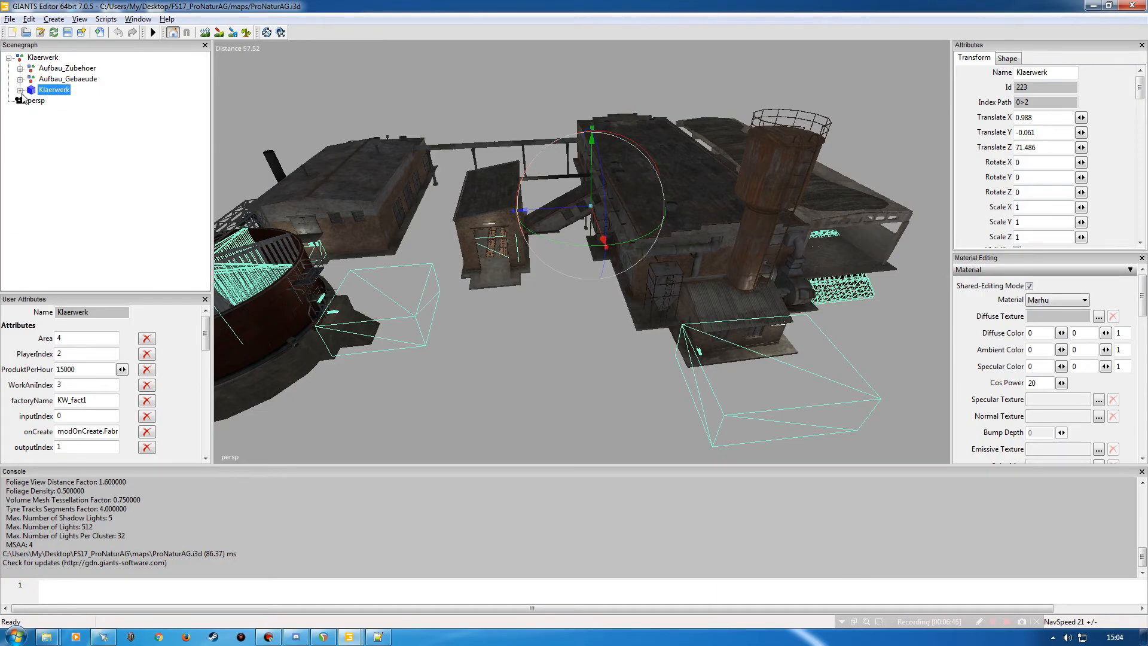
Return to the wall display, expand the Klaerwerk shape and select its PlayerTrigger object.
{"action": "left_click_drag", "start_coordinate": [597, 299], "coordinate": [478, 300], "text": "alt"}
{"action": "scroll", "coordinate": [564, 288], "scroll_direction": "up", "scroll_amount": 5}
{"action": "left_click_drag", "start_coordinate": [602, 243], "coordinate": [676, 269], "text": "alt"}
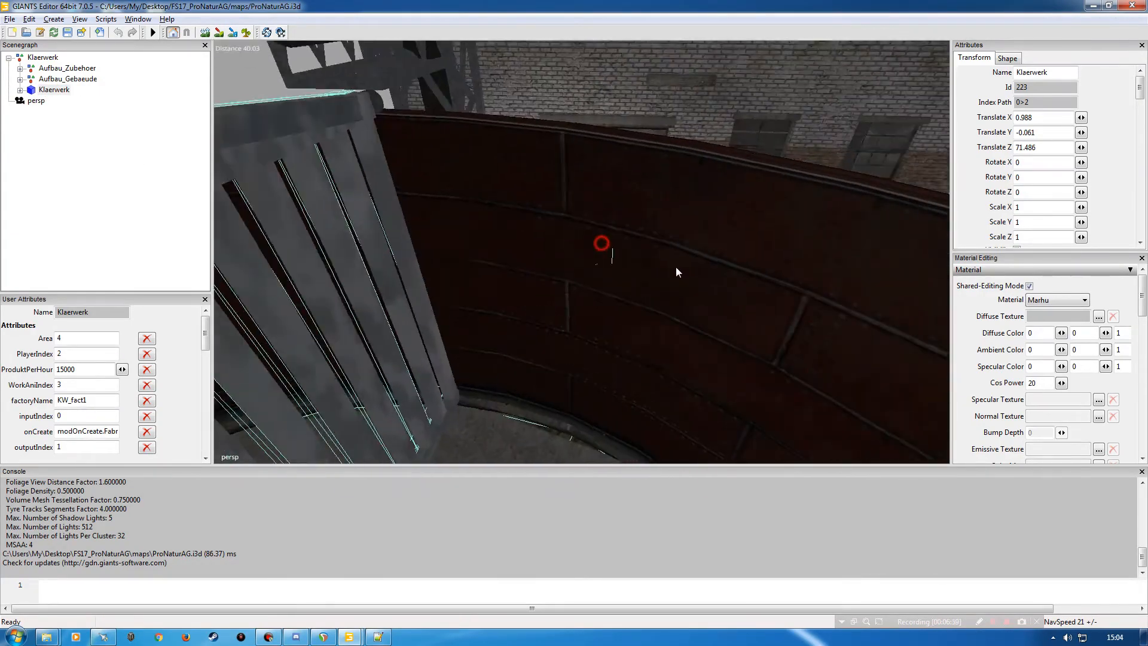
{"action": "scroll", "coordinate": [678, 245], "scroll_direction": "up", "scroll_amount": 5}
{"action": "left_click_drag", "start_coordinate": [679, 226], "coordinate": [644, 226], "text": "alt"}
{"action": "scroll", "coordinate": [646, 191], "scroll_direction": "down", "scroll_amount": 2}
{"action": "scroll", "coordinate": [640, 258], "scroll_direction": "up", "scroll_amount": 4}
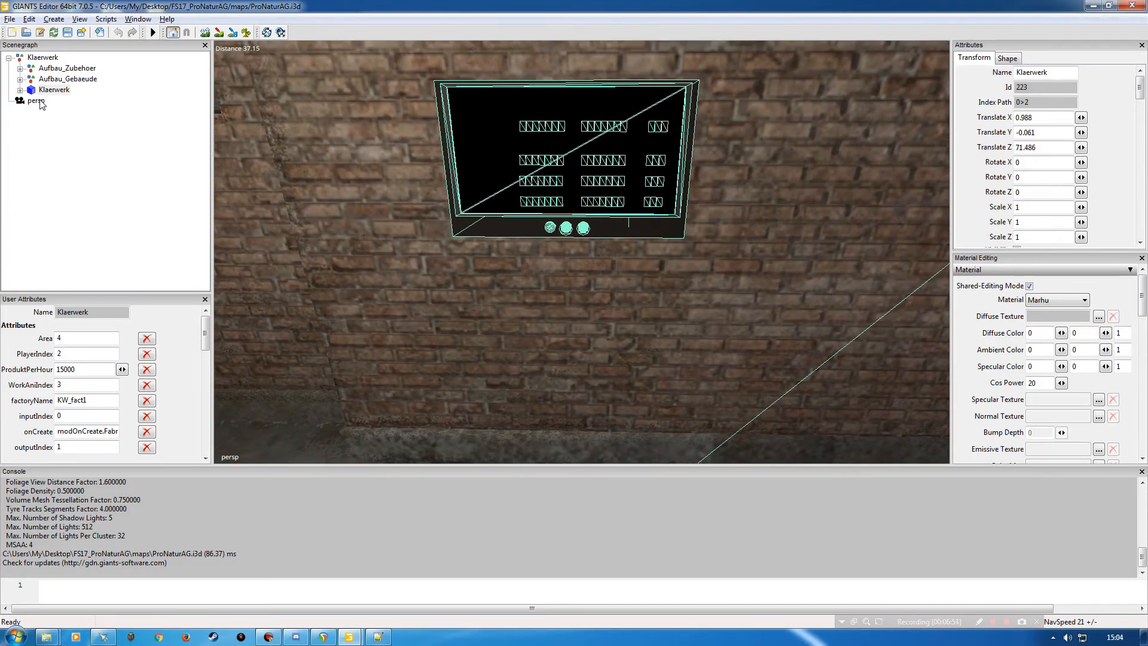
{"action": "left_click", "coordinate": [20, 89]}
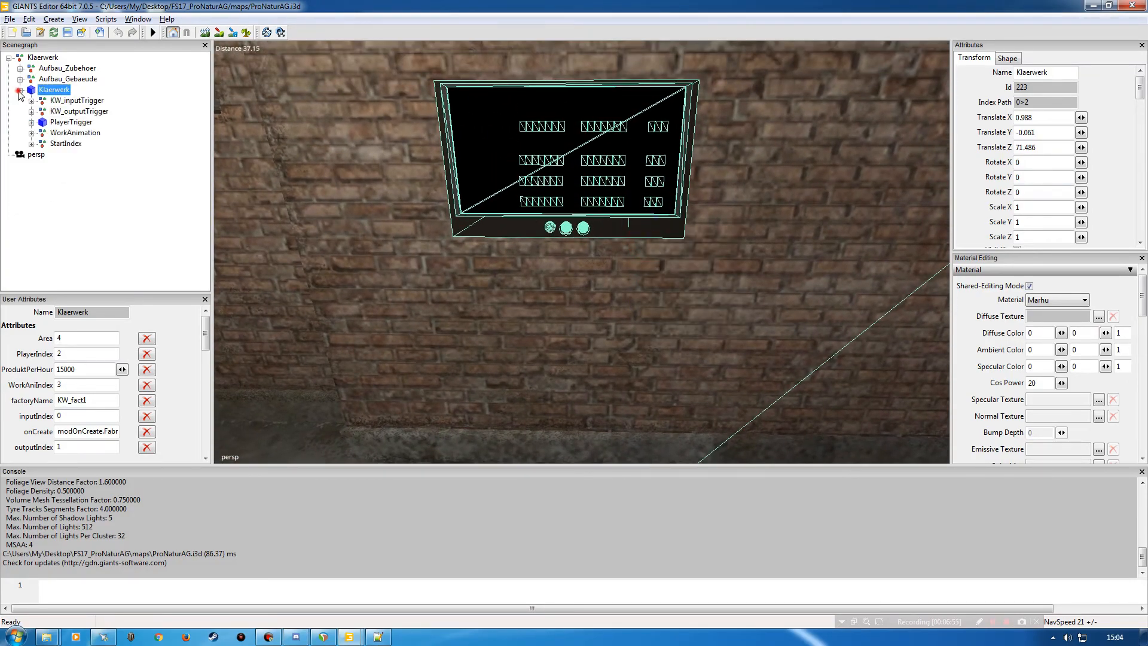
{"action": "left_click", "coordinate": [69, 122]}
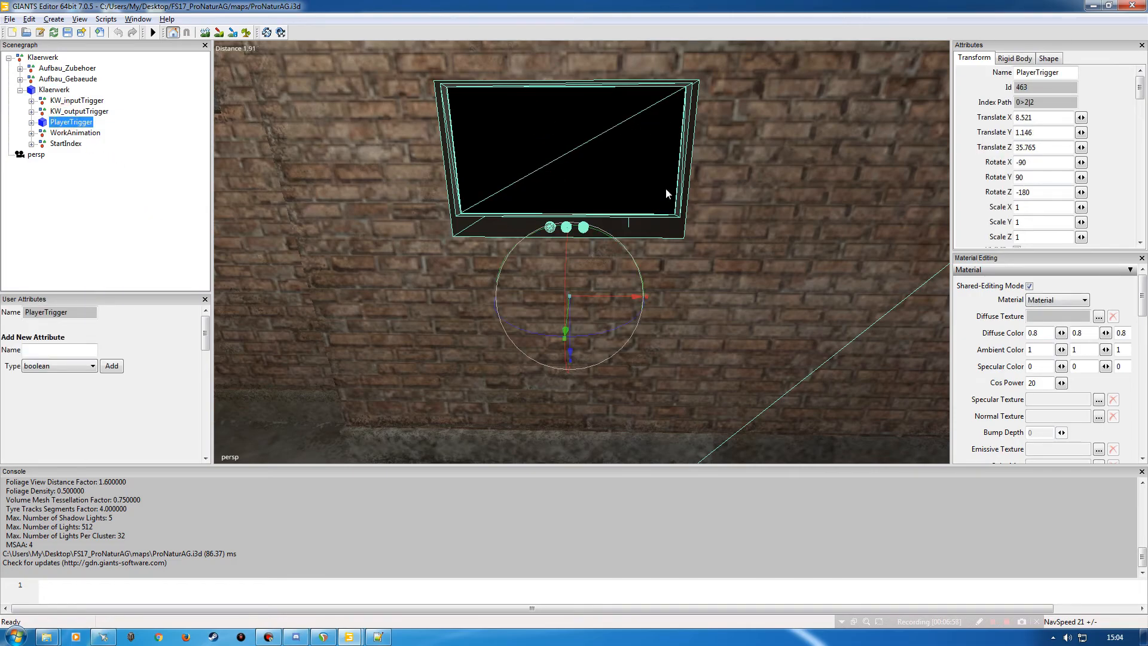
Expand PlayerTrigger and its Bildschirm group, and compare the Display and Bildschirm shapes on the wall screen.
{"action": "left_click_drag", "start_coordinate": [506, 214], "coordinate": [547, 187], "text": "alt"}
{"action": "left_click", "coordinate": [31, 122]}
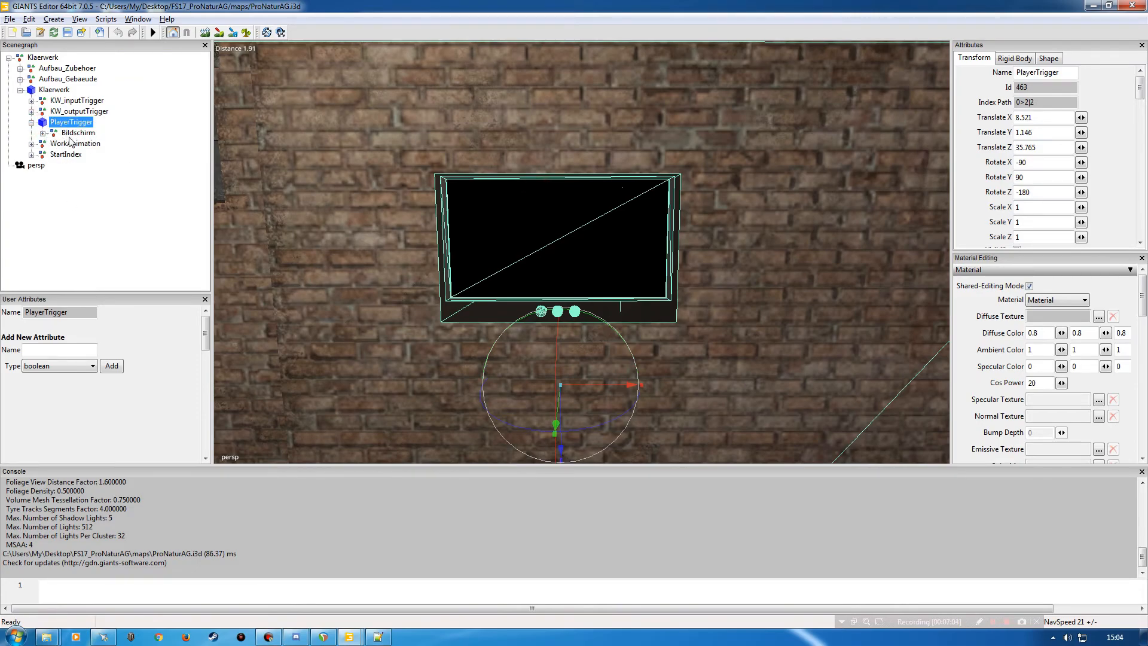
{"action": "left_click", "coordinate": [42, 133]}
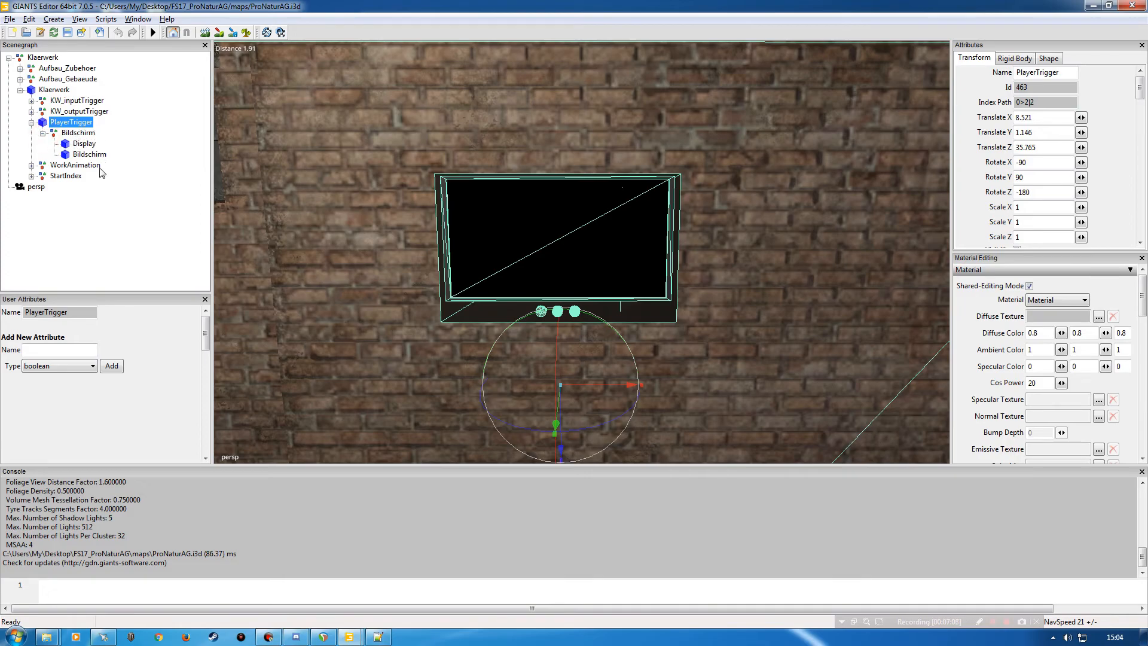
{"action": "left_click", "coordinate": [81, 154]}
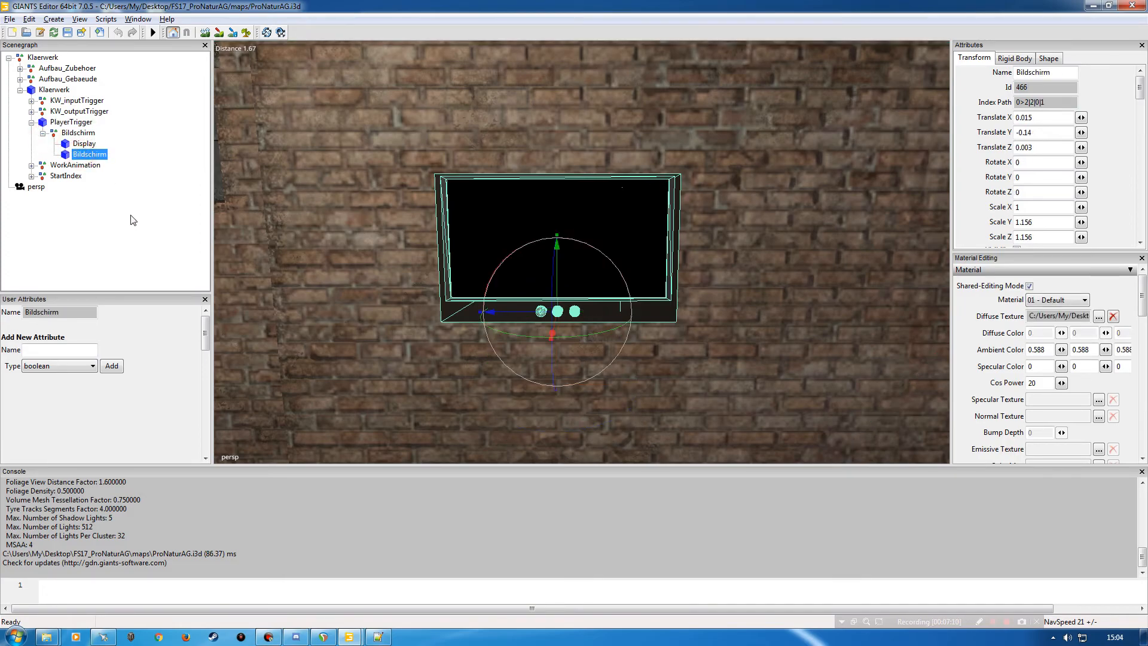
{"action": "left_click", "coordinate": [84, 144]}
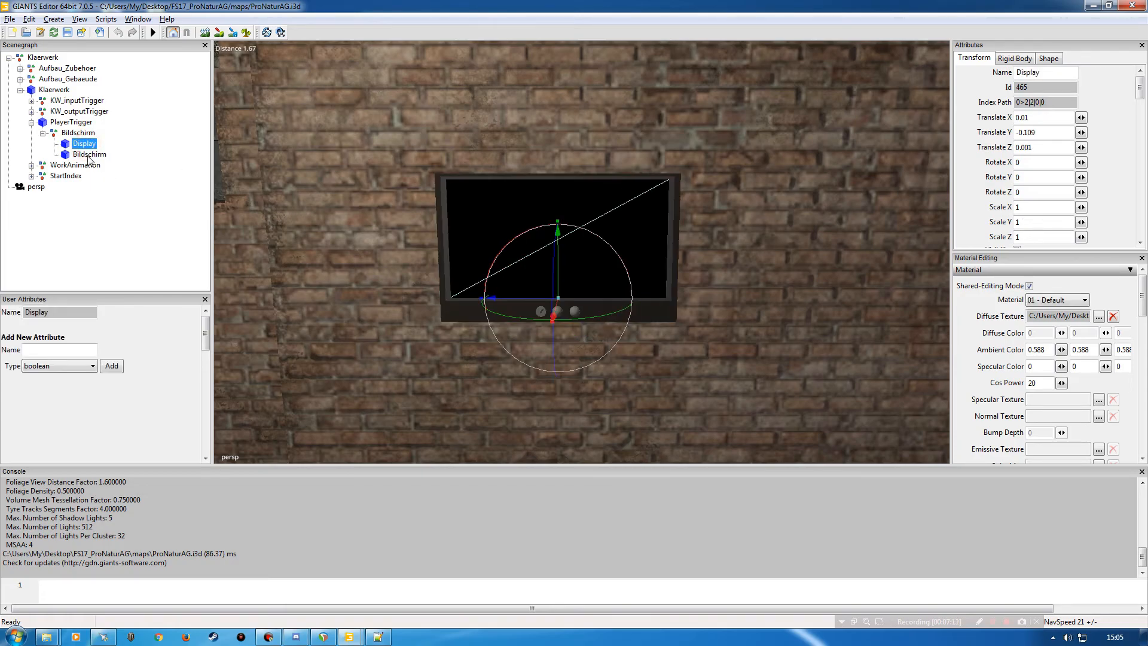
{"action": "left_click", "coordinate": [88, 156]}
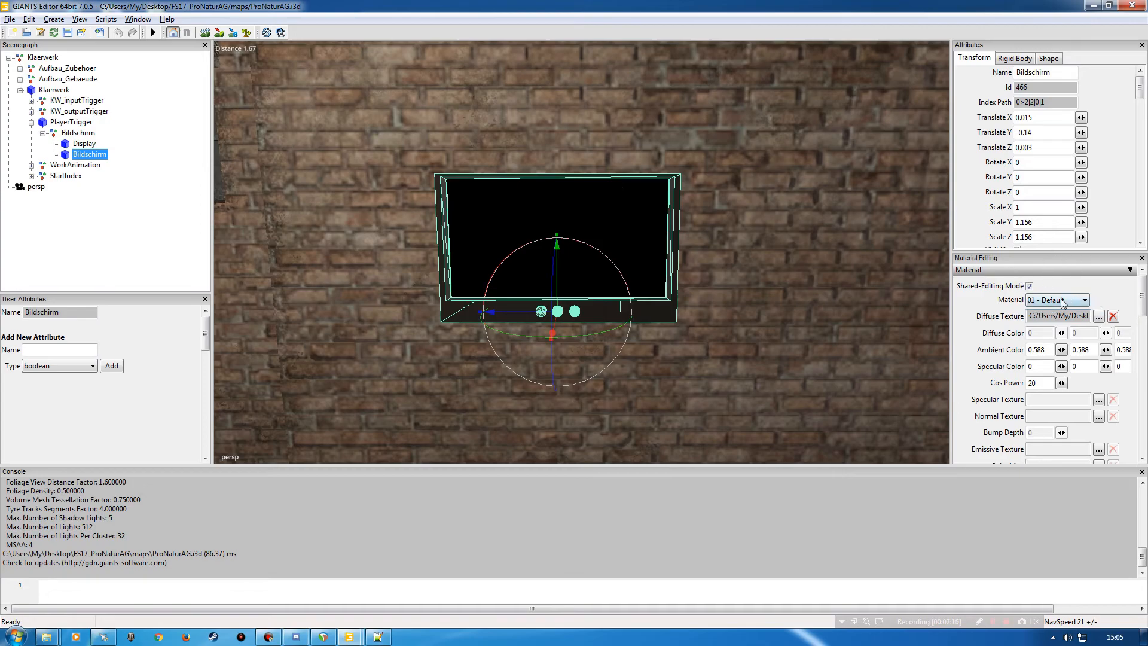
{"action": "left_click", "coordinate": [138, 18]}
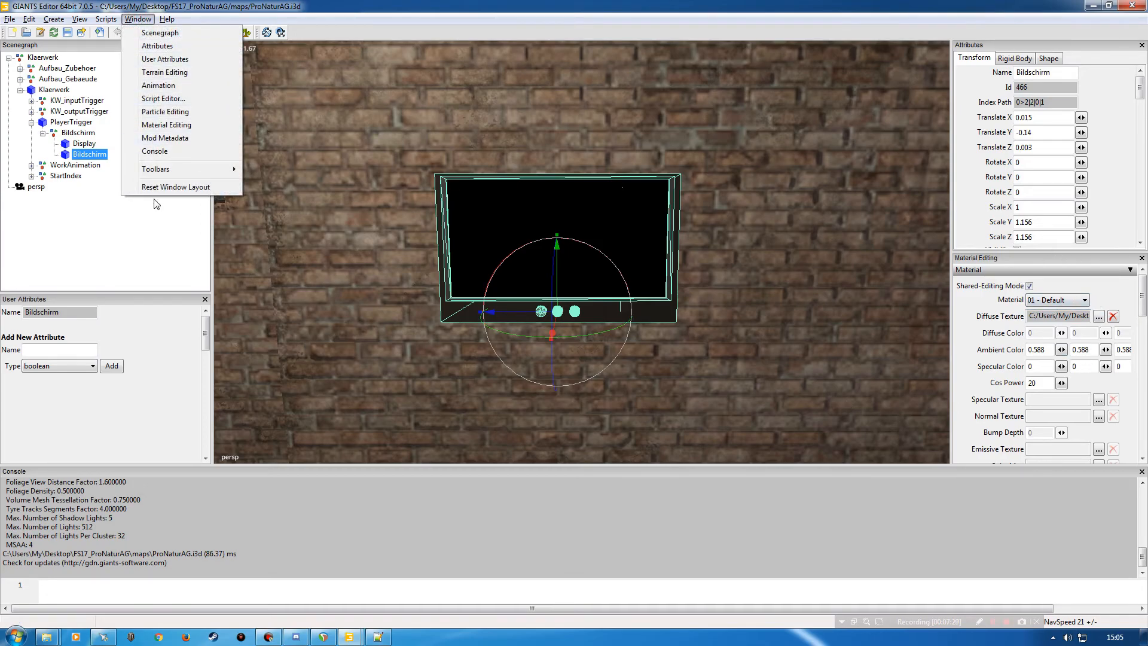
{"action": "left_click", "coordinate": [118, 256]}
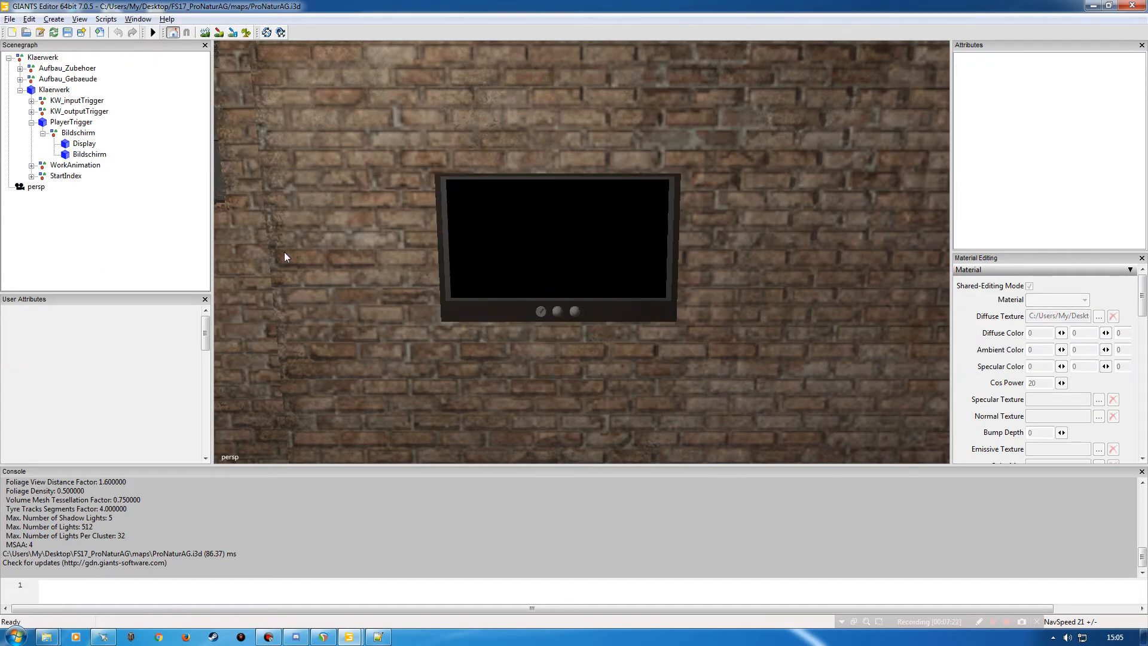
Set the Bildschirm shape's diffuse texture to anzeigeDefault.dds and check how it looks on the wall screen.
{"action": "left_click", "coordinate": [89, 154]}
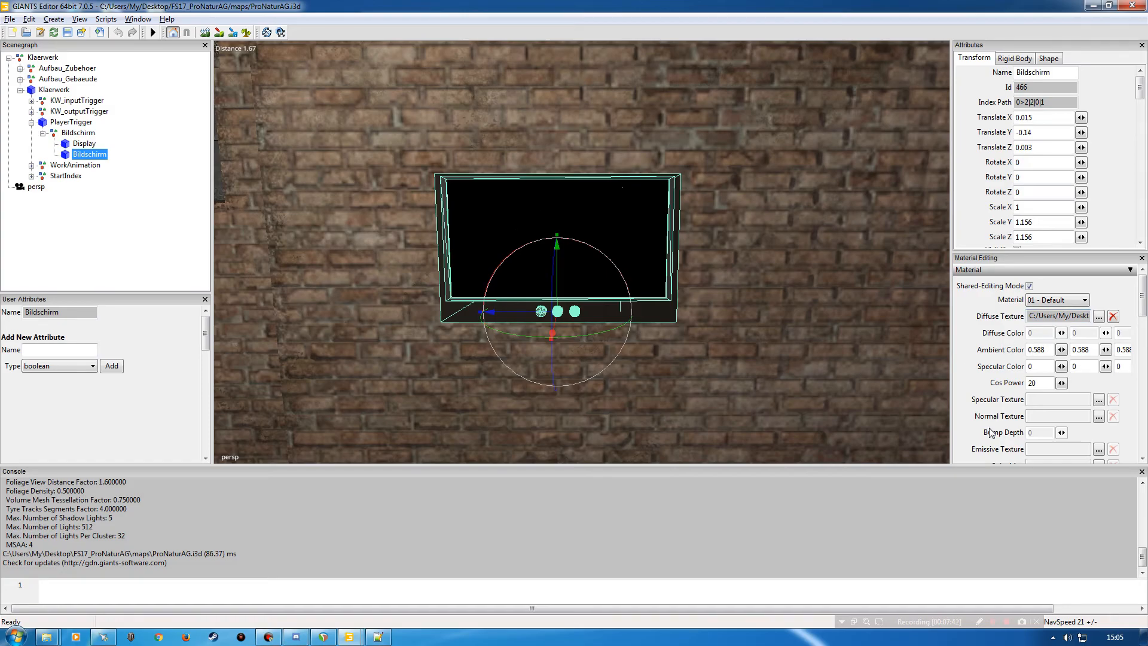
{"action": "left_click", "coordinate": [1099, 316]}
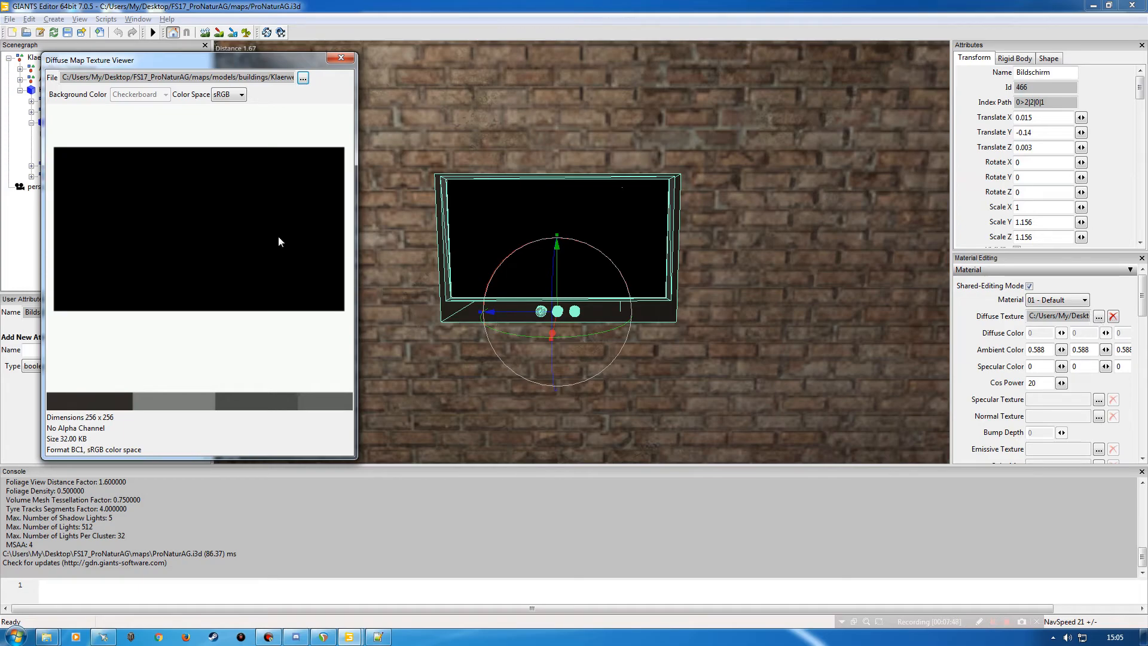
{"action": "left_click", "coordinate": [303, 77]}
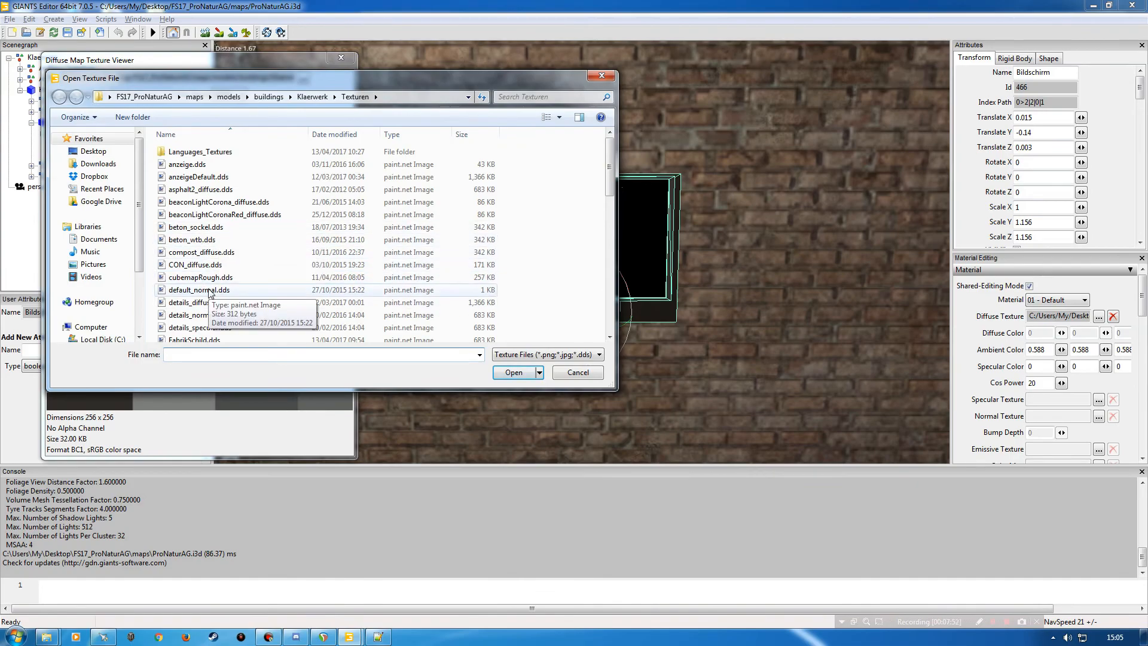
{"action": "left_click", "coordinate": [198, 177]}
{"action": "key", "text": "Return"}
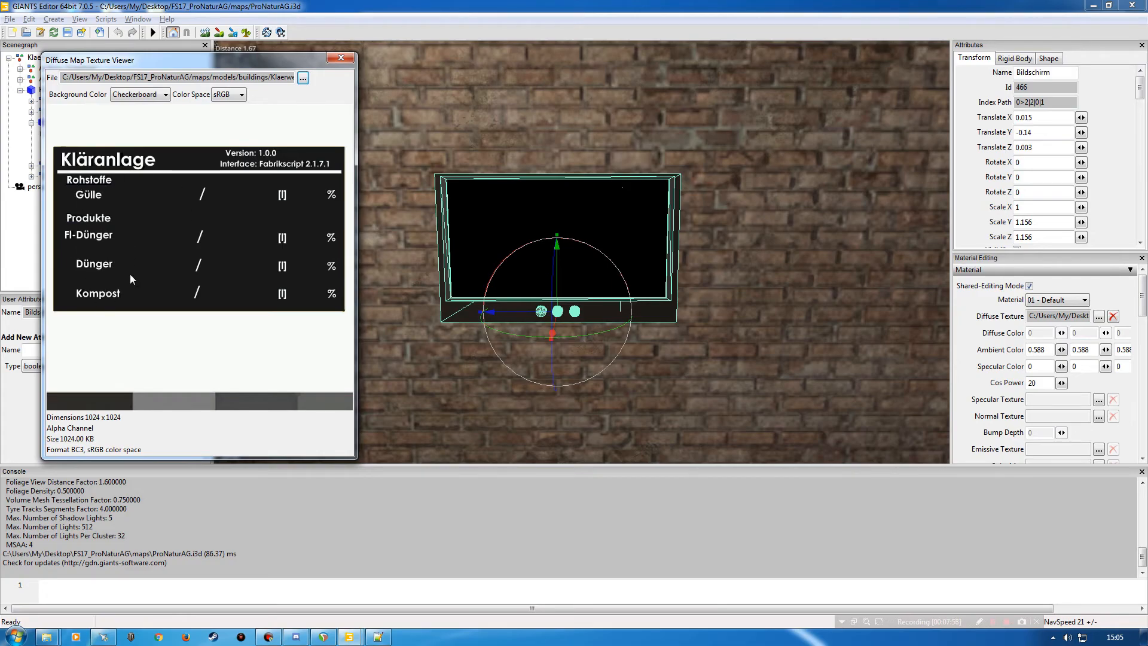
{"action": "left_click", "coordinate": [340, 57]}
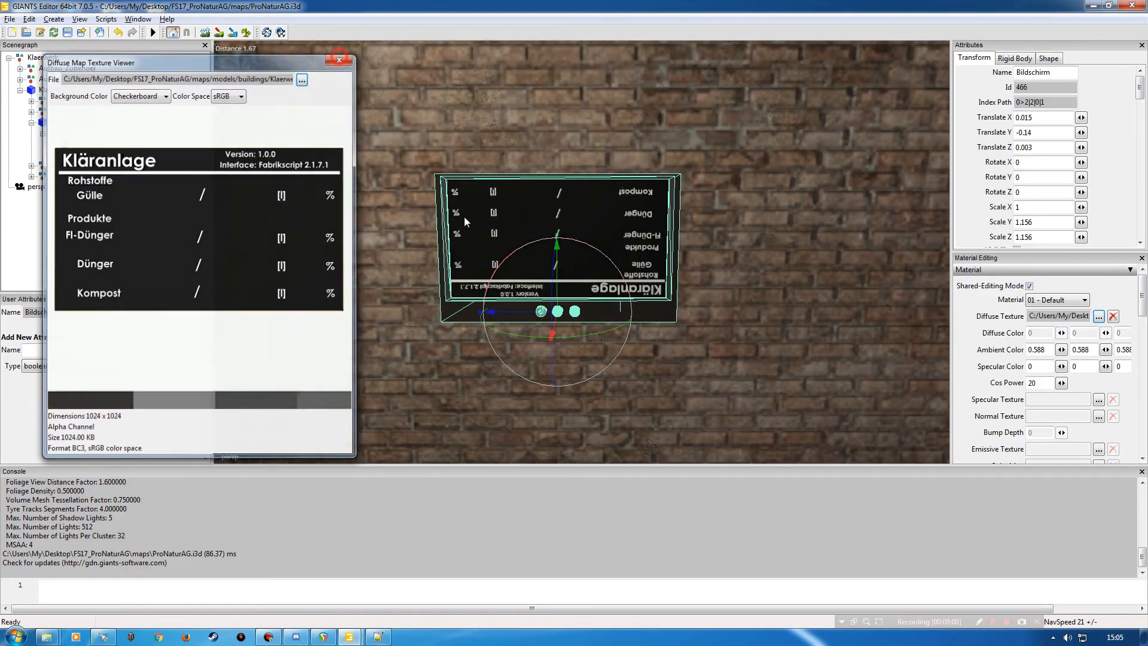
{"action": "left_click_drag", "start_coordinate": [627, 349], "coordinate": [631, 312], "text": "alt"}
{"action": "scroll", "coordinate": [619, 336], "scroll_direction": "up", "scroll_amount": 5}
{"action": "scroll", "coordinate": [628, 316], "scroll_direction": "down", "scroll_amount": 5}
{"action": "scroll", "coordinate": [627, 314], "scroll_direction": "up", "scroll_amount": 3}
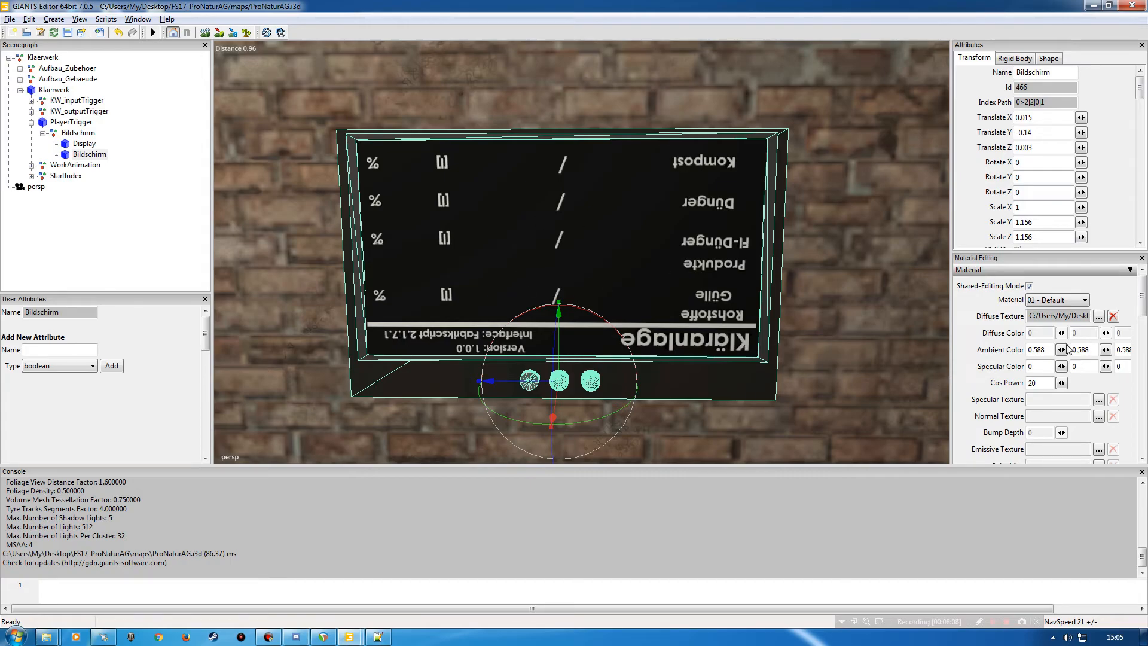
Replace the Bildschirm diffuse texture with anzeigeDefault_en.dds from the Languages_Textures folder.
{"action": "left_click", "coordinate": [1099, 316]}
{"action": "left_click", "coordinate": [306, 85]}
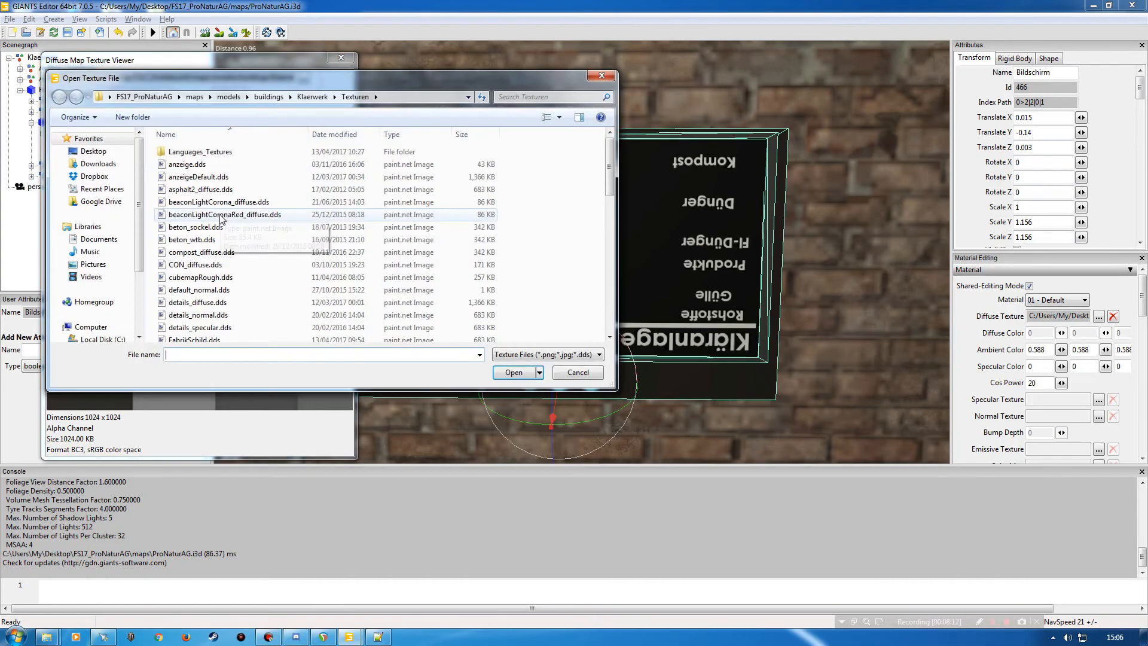
{"action": "double_click", "coordinate": [185, 151]}
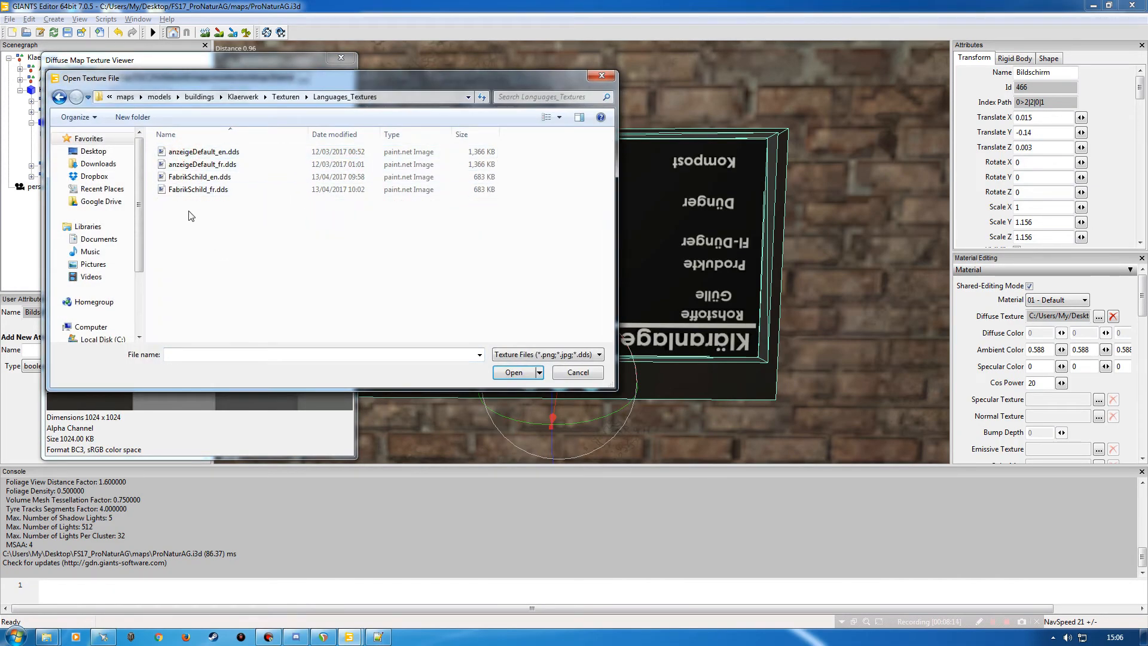
{"action": "left_click", "coordinate": [193, 153]}
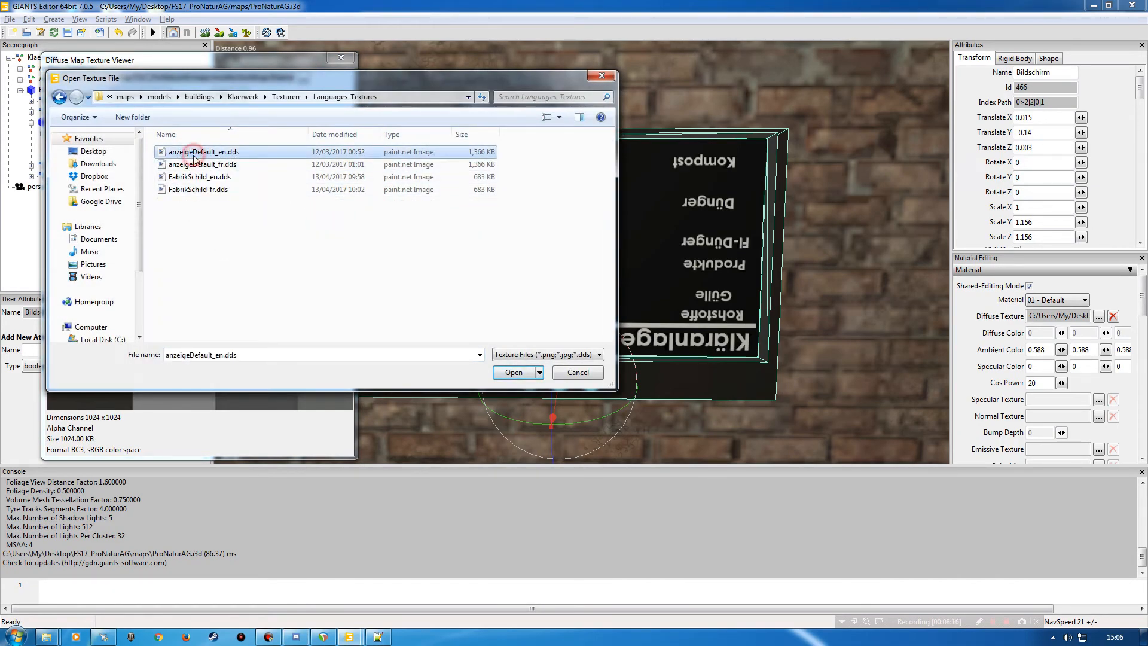
{"action": "left_click", "coordinate": [514, 372]}
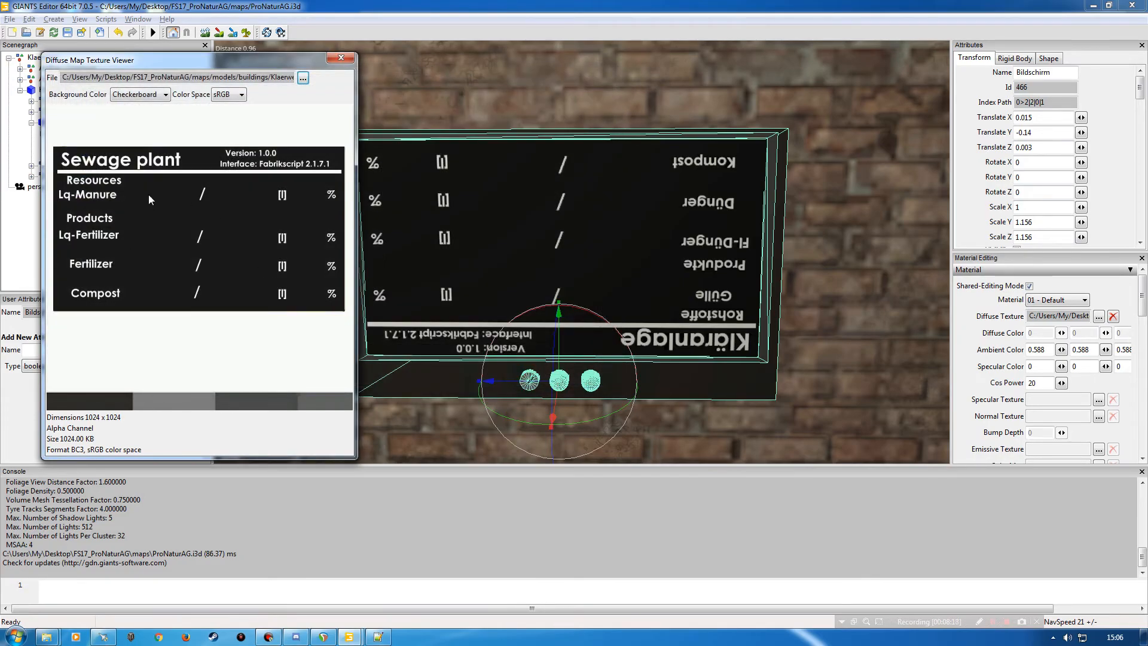
{"action": "left_click", "coordinate": [340, 59]}
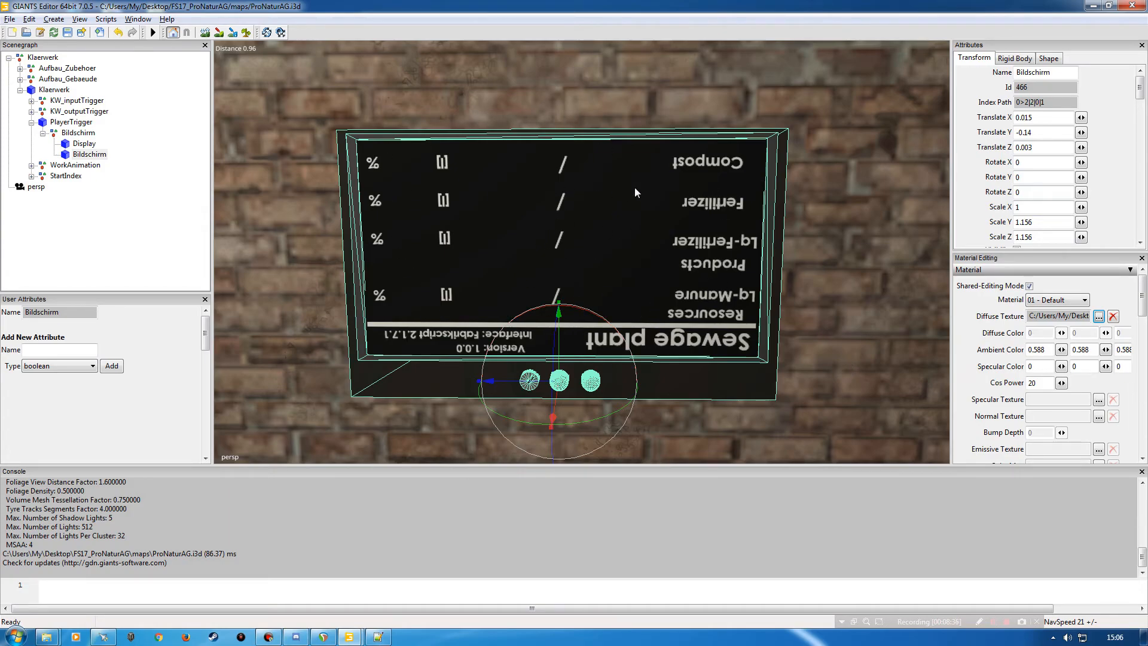
Restore anzeige.dds from the Texturen folder as the Bildschirm diffuse texture and close the editor without saving.
{"action": "left_click", "coordinate": [1098, 316]}
{"action": "left_click", "coordinate": [303, 77]}
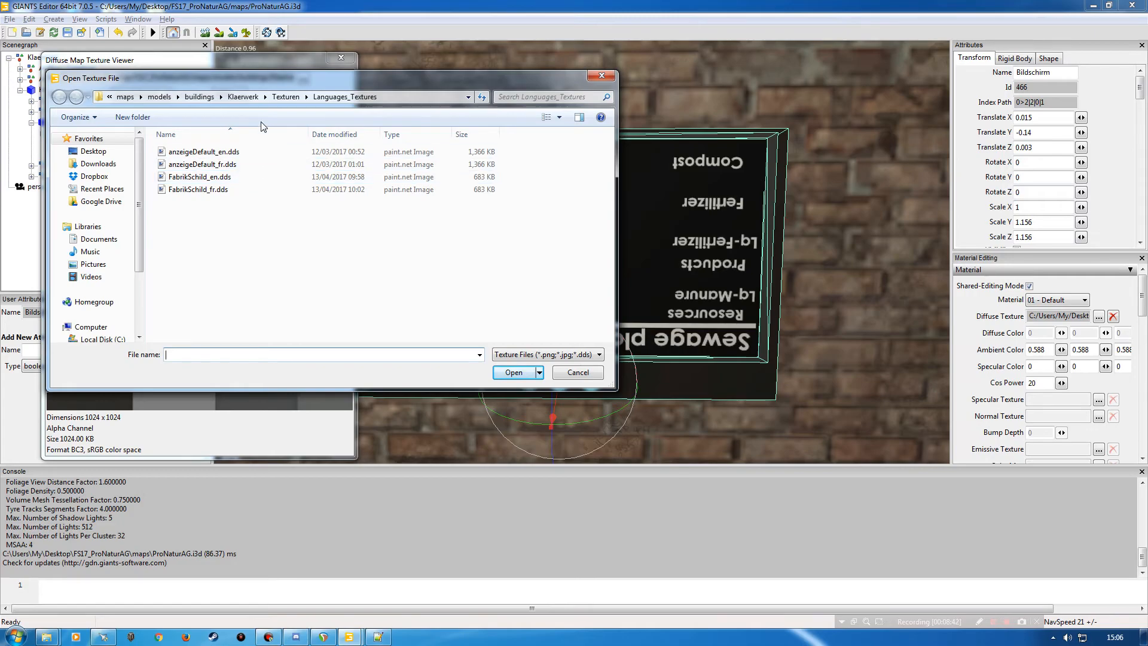
{"action": "left_click", "coordinate": [286, 97]}
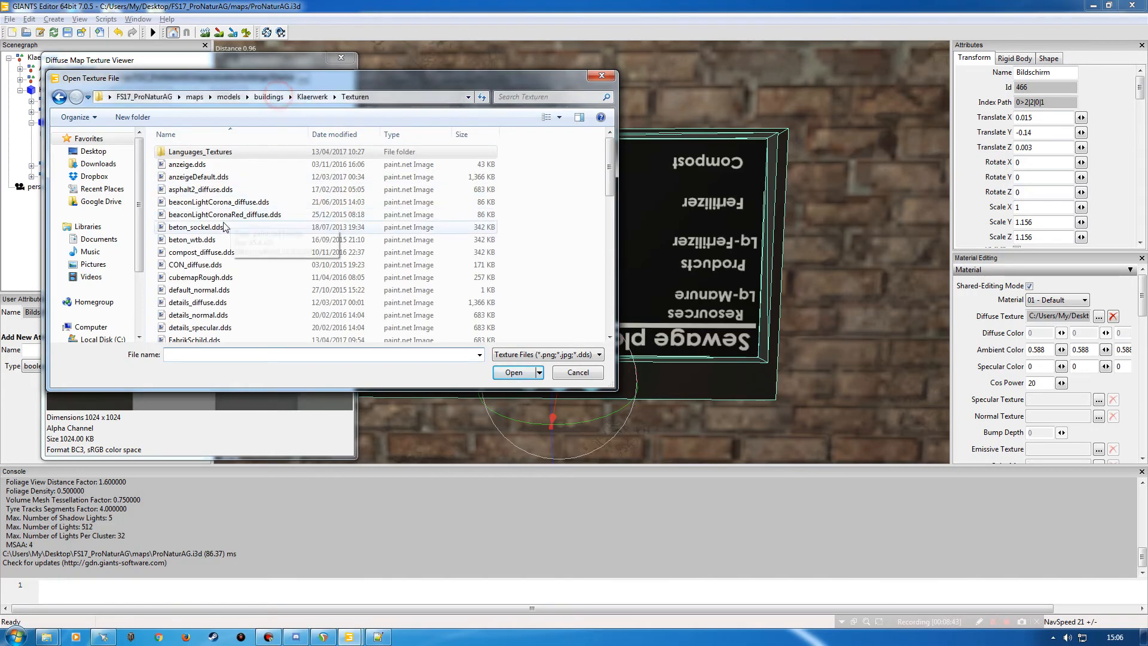
{"action": "left_click", "coordinate": [190, 164]}
{"action": "left_click", "coordinate": [513, 373]}
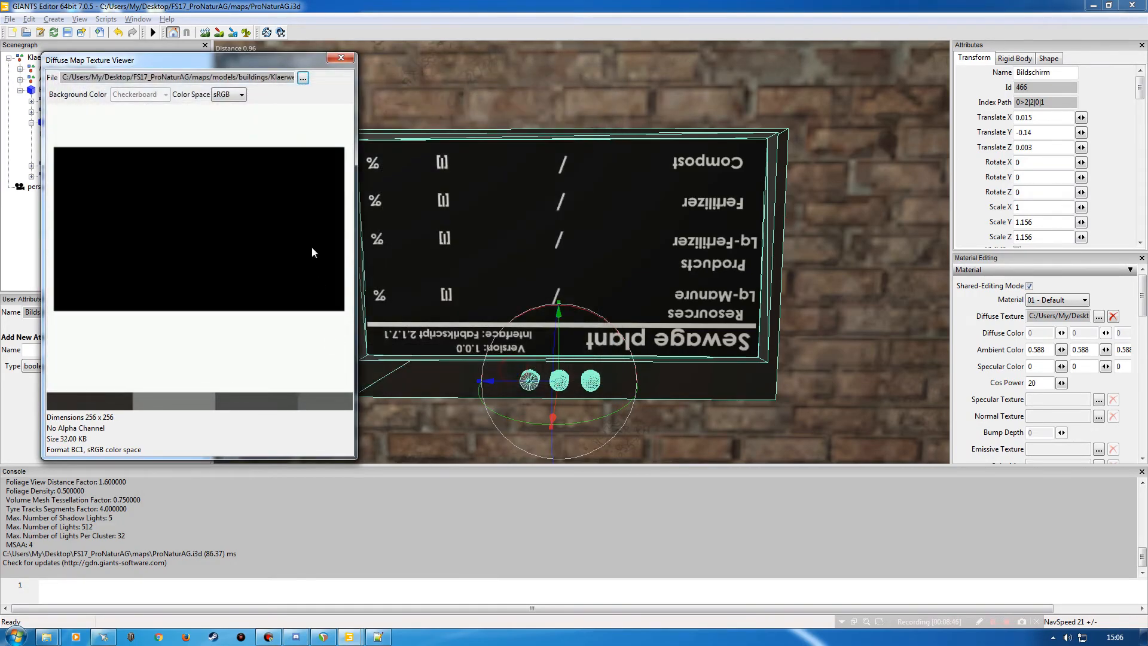
{"action": "left_click", "coordinate": [342, 58]}
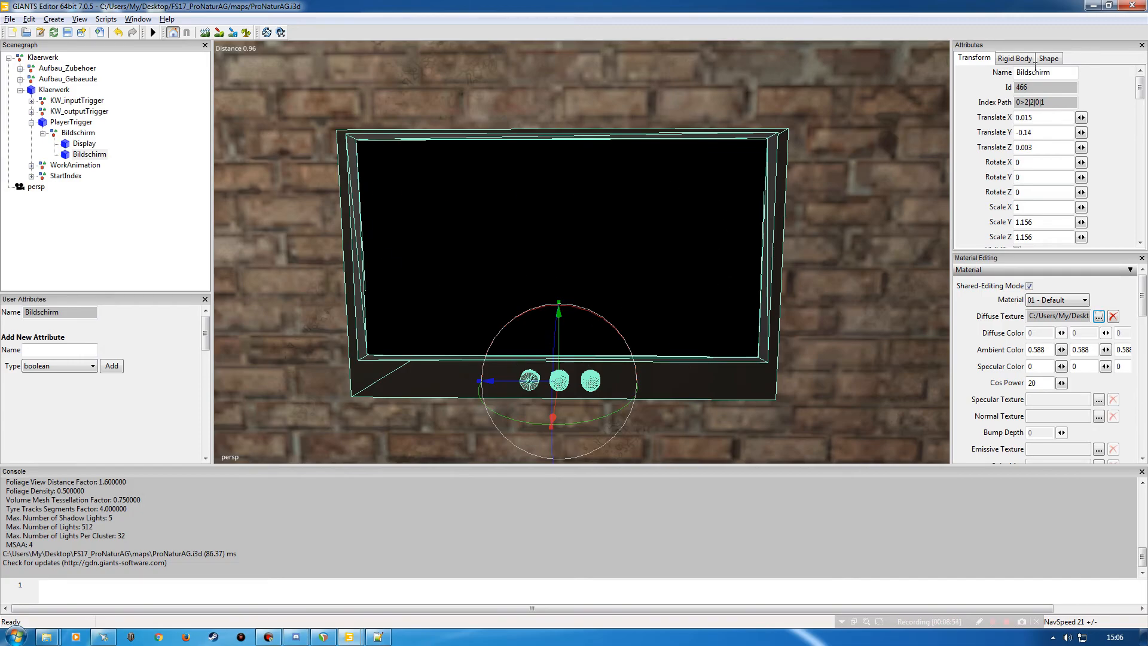
{"action": "left_click", "coordinate": [1132, 6]}
{"action": "left_click", "coordinate": [647, 315]}
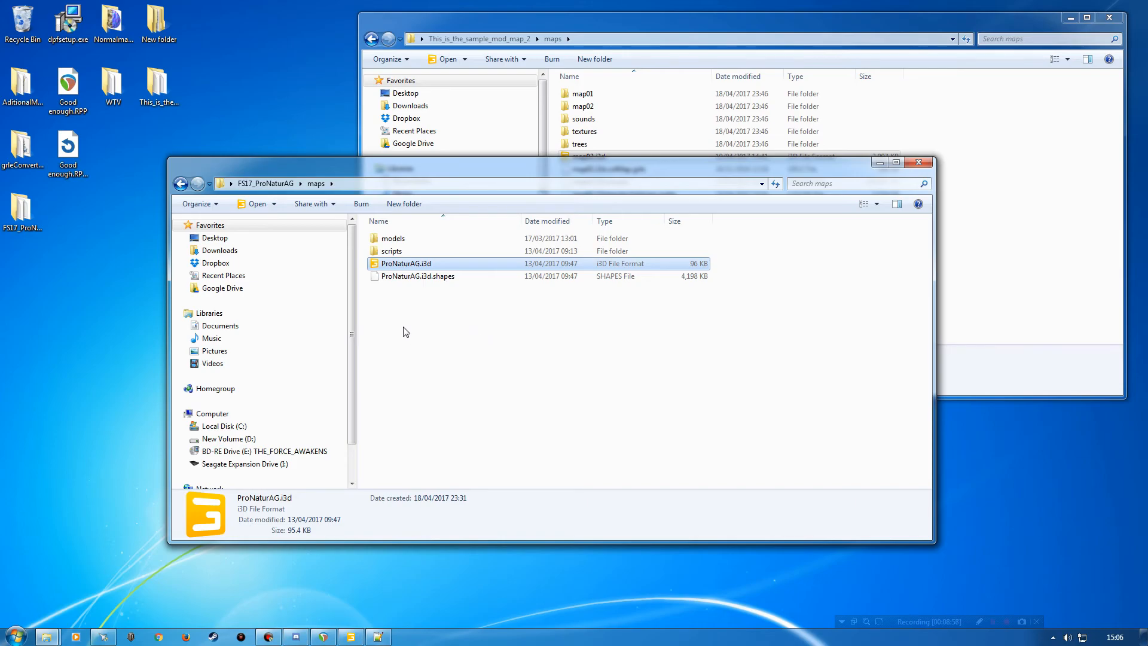
Close the FS17_ProNaturAG folder window and create a folder named mods in the sample mod map's maps folder.
{"action": "mouse_move", "coordinate": [499, 156]}
{"action": "left_mouse_down"}
{"action": "mouse_move", "coordinate": [499, 220]}
{"action": "mouse_move", "coordinate": [499, 170]}
{"action": "left_mouse_up"}
{"action": "left_click", "coordinate": [580, 22]}
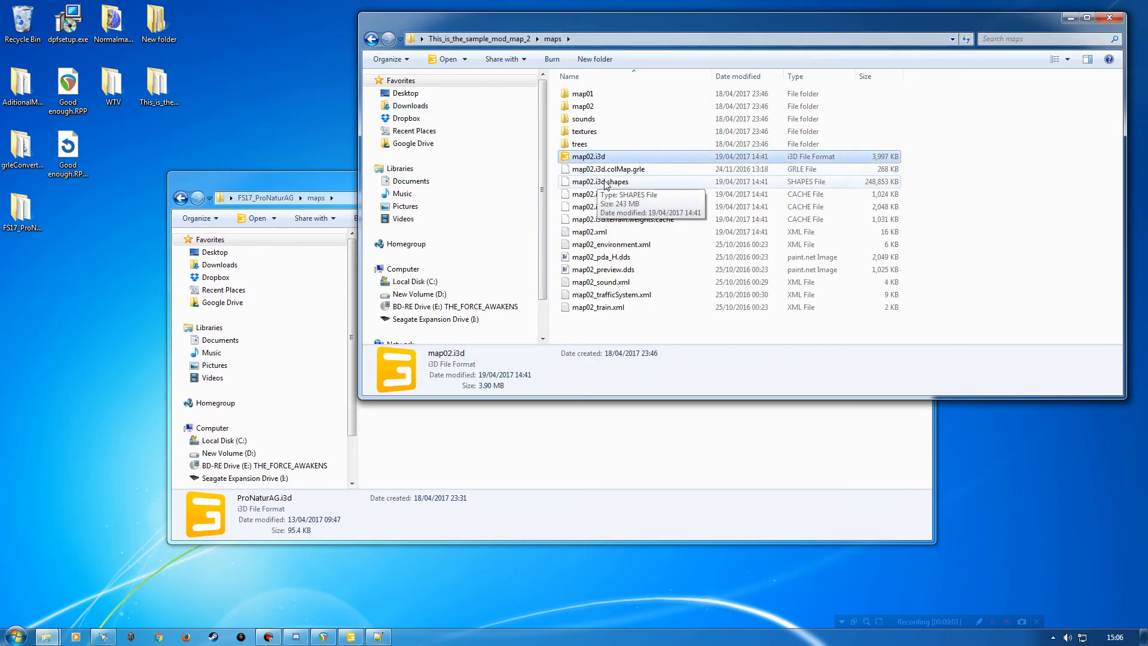
{"action": "key", "text": "alt+Left"}
{"action": "double_click", "coordinate": [590, 119]}
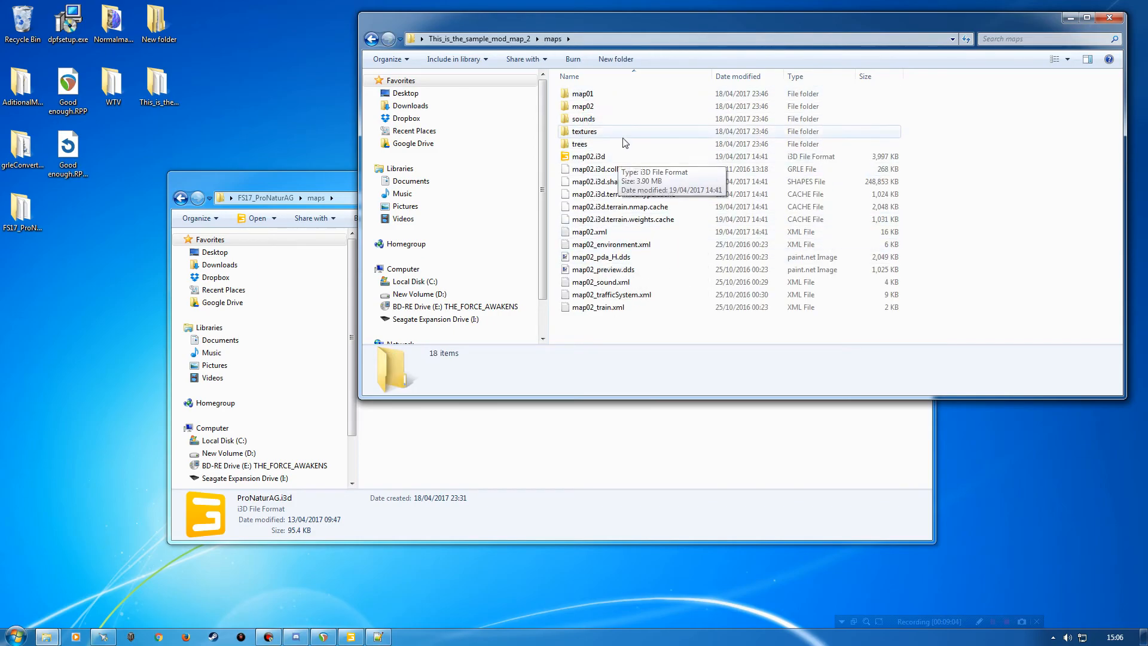
{"action": "left_click", "coordinate": [323, 186]}
{"action": "left_click", "coordinate": [917, 178]}
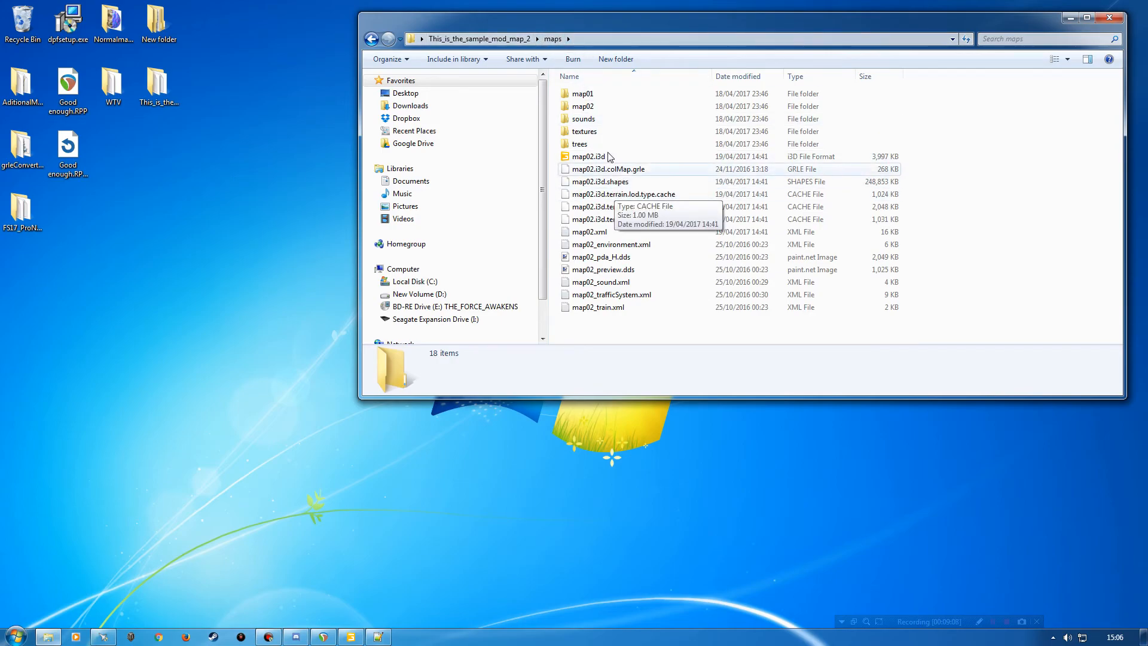
{"action": "left_click", "coordinate": [616, 59]}
{"action": "type", "text": "mods"}
{"action": "key", "text": "Return"}
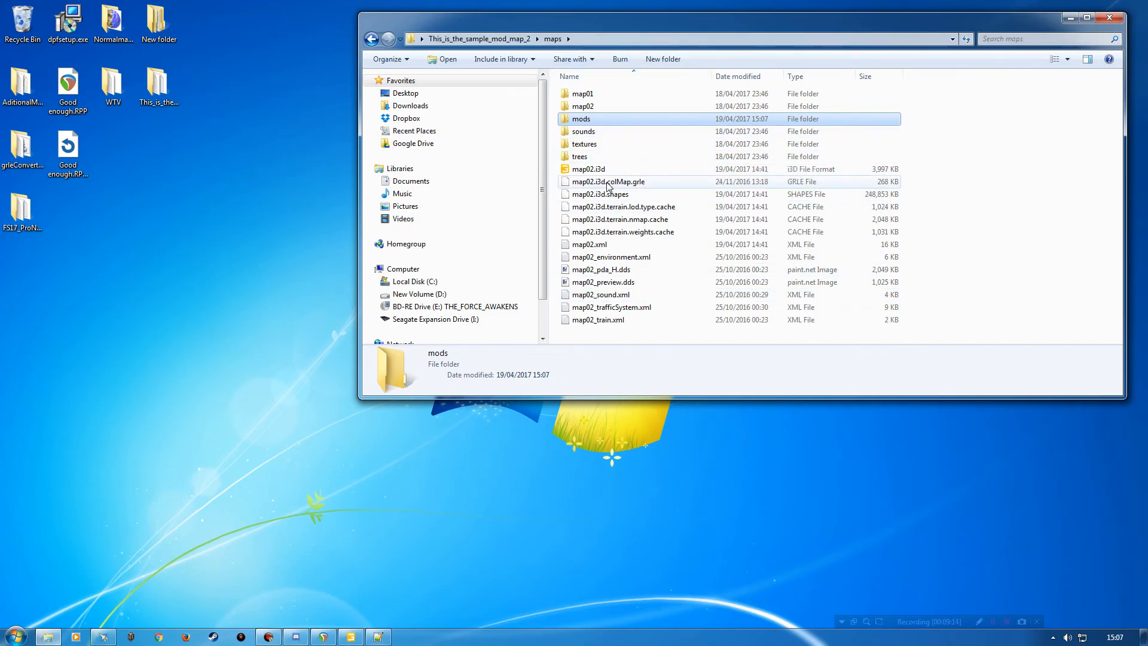
Create a folder named sewageWorks inside the mods folder and open it.
{"action": "double_click", "coordinate": [584, 118]}
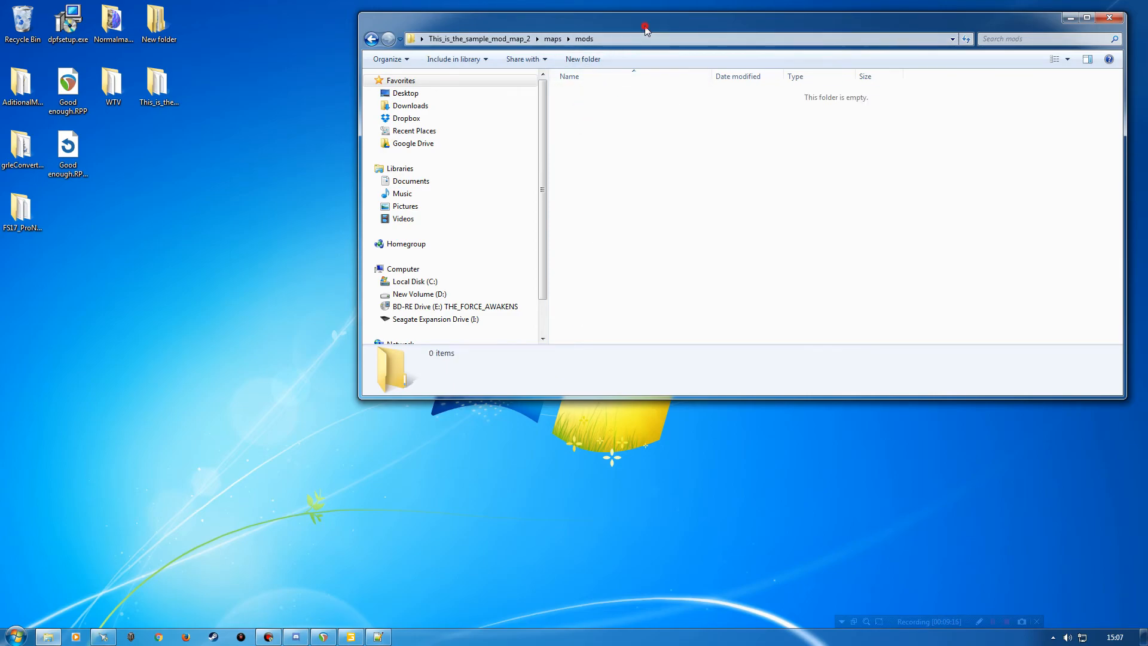
{"action": "left_click_drag", "start_coordinate": [646, 29], "coordinate": [541, 97]}
{"action": "left_click", "coordinate": [479, 128]}
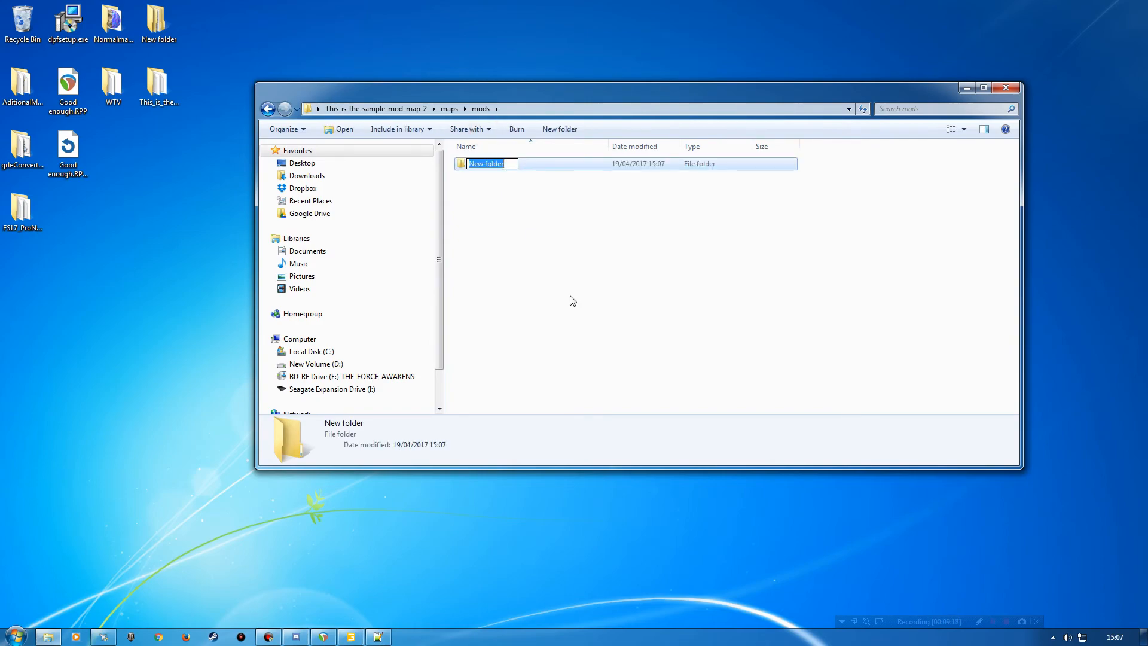
{"action": "type", "text": "sewageWorks"}
{"action": "key", "text": "Return"}
{"action": "double_click", "coordinate": [482, 164]}
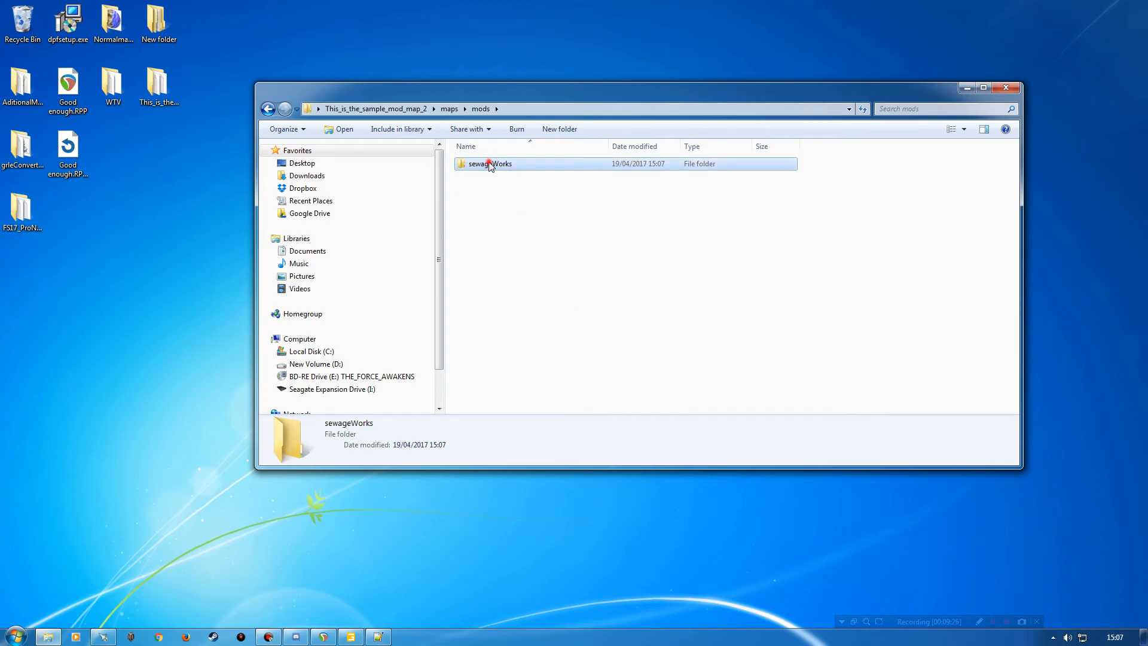
Copy models, scripts, ProNaturAG.i3d and ProNaturAG.i3d.shapes from FS17_ProNaturAG's maps folder into sewageWorks, and close the source window.
{"action": "double_click", "coordinate": [24, 210]}
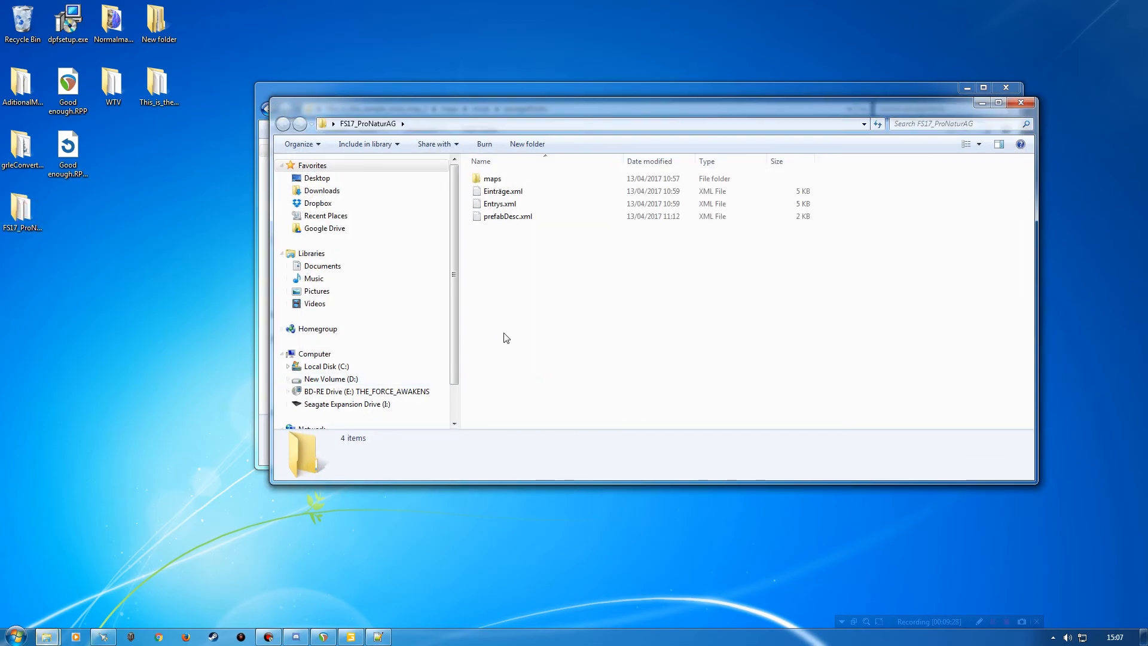
{"action": "left_click_drag", "start_coordinate": [557, 105], "coordinate": [345, 196]}
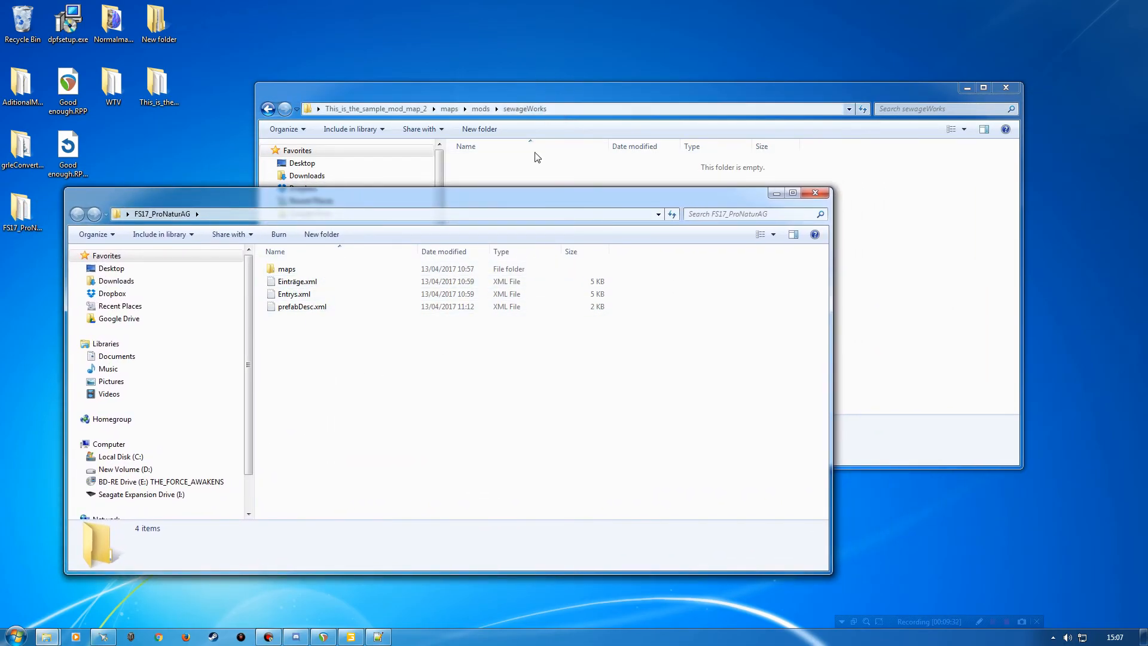
{"action": "double_click", "coordinate": [287, 270]}
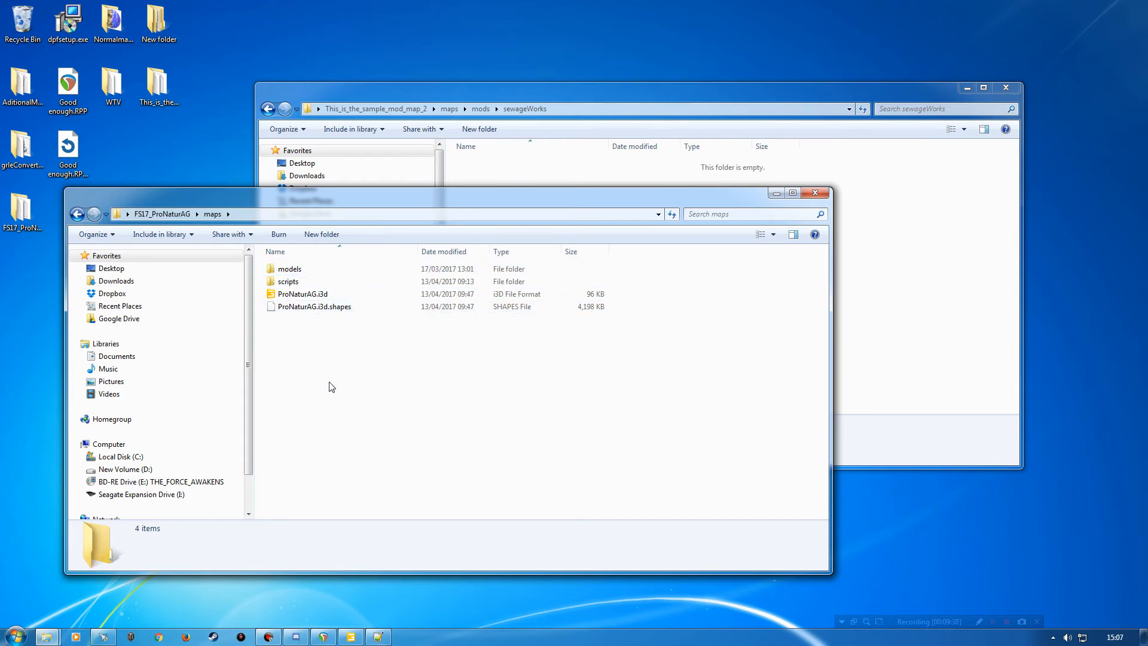
{"action": "left_click_drag", "start_coordinate": [333, 370], "coordinate": [268, 267]}
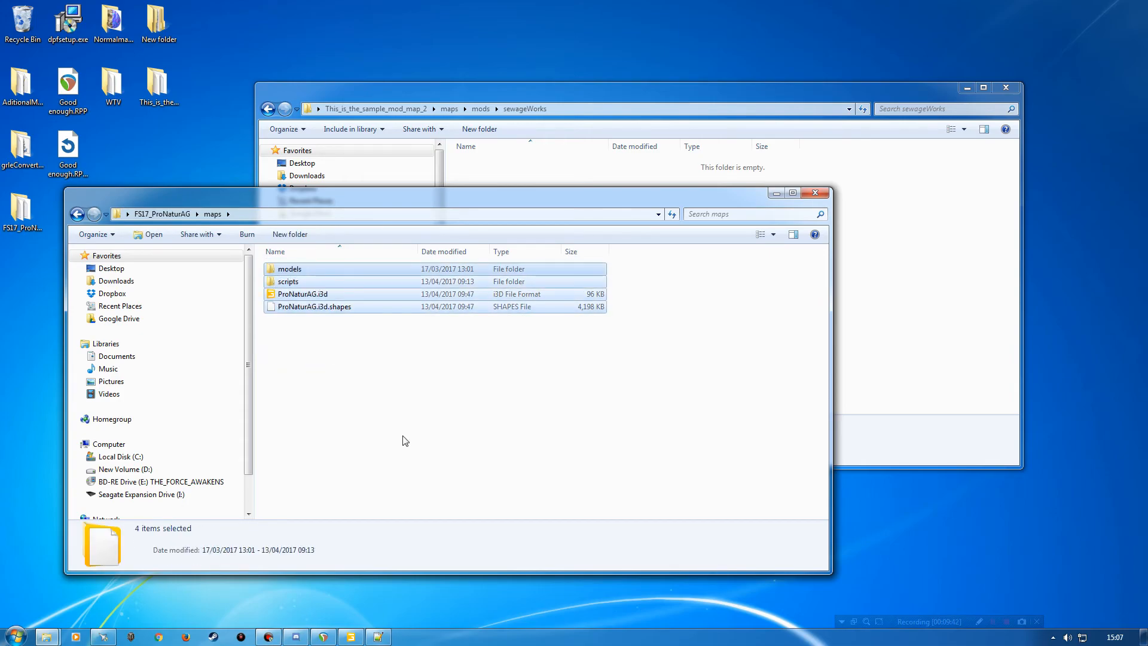
{"action": "left_click", "coordinate": [518, 95]}
{"action": "key", "text": "ctrl+v"}
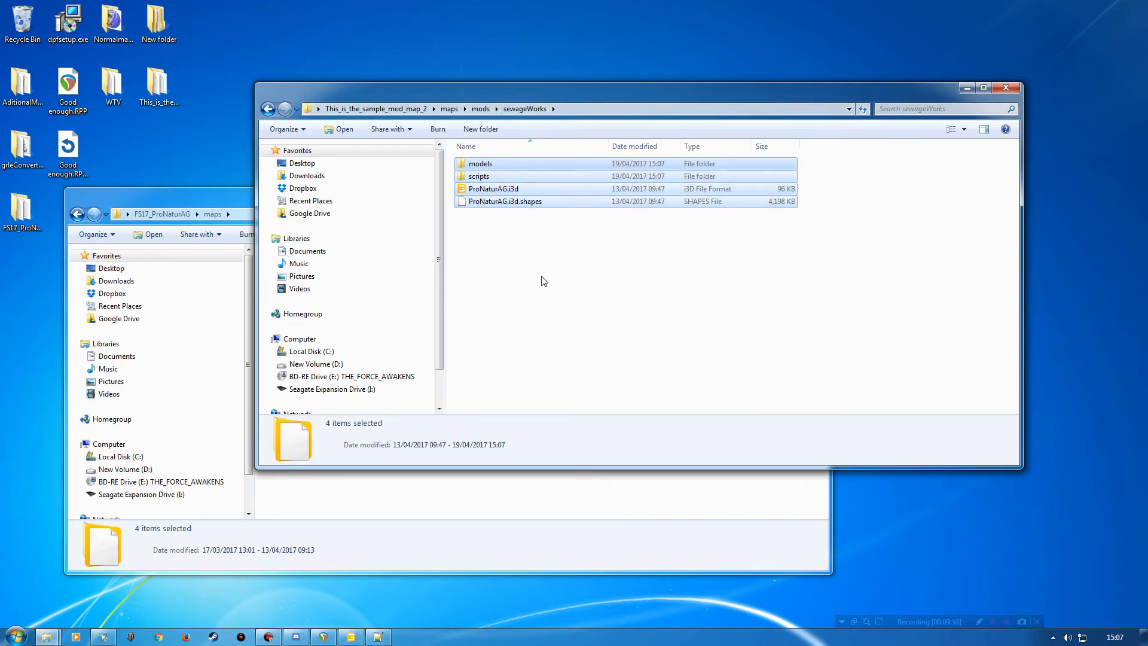
{"action": "left_click", "coordinate": [230, 196]}
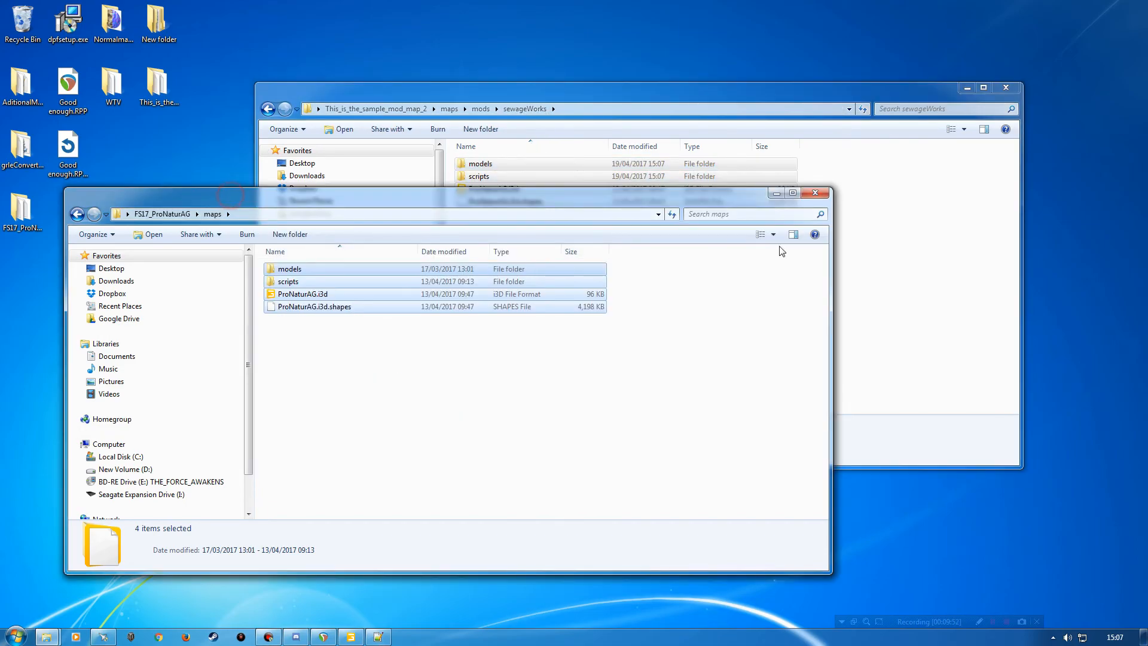
{"action": "left_click", "coordinate": [814, 195]}
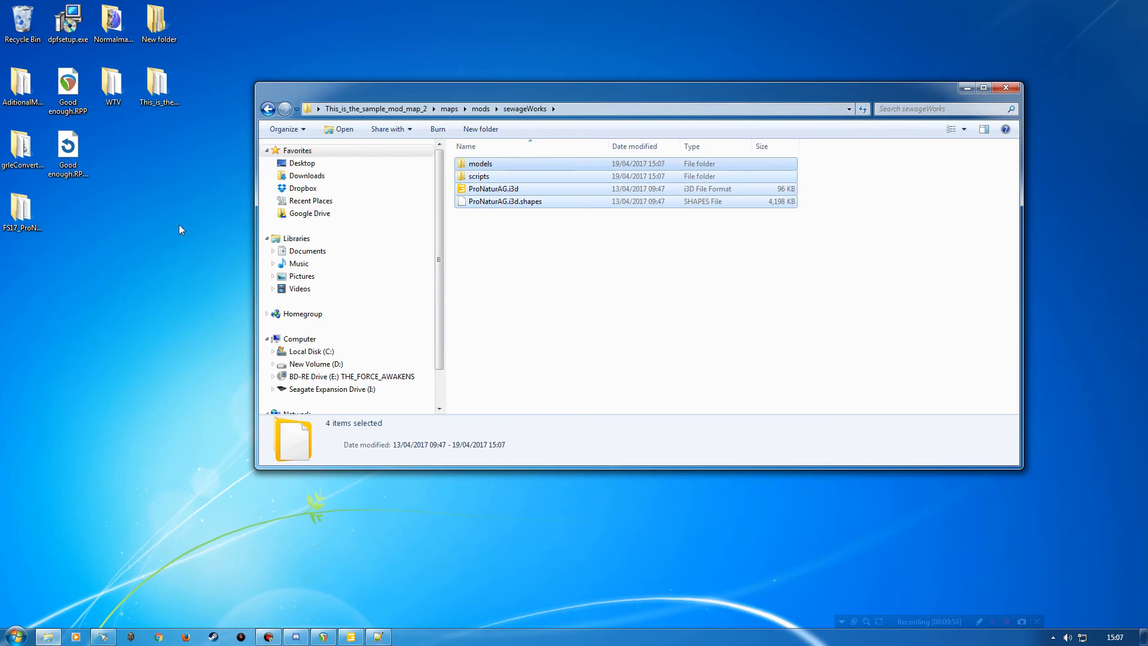
{"action": "left_click_drag", "start_coordinate": [562, 94], "coordinate": [518, 108]}
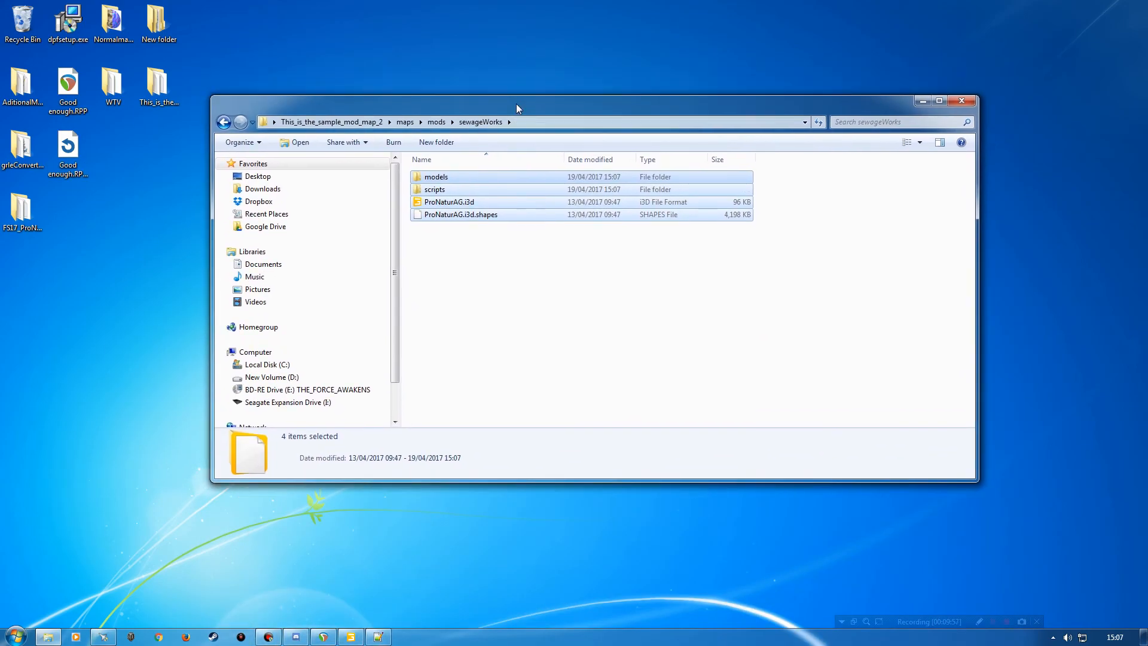
{"action": "left_click", "coordinate": [514, 281]}
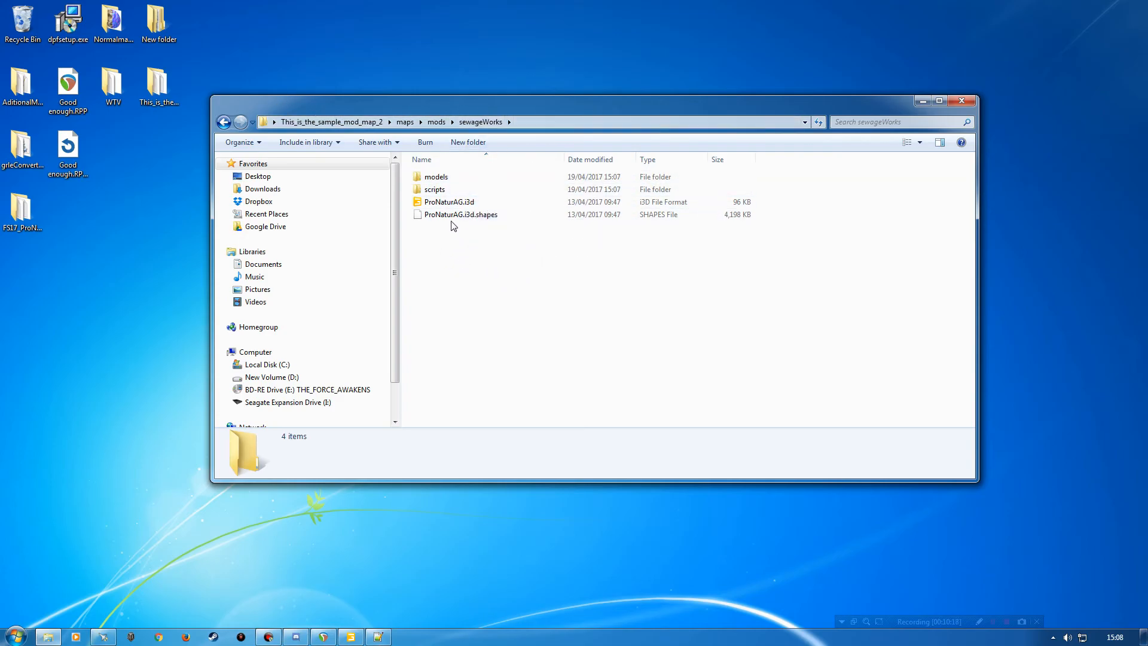
{"action": "left_click", "coordinate": [379, 637]}
{"action": "left_click", "coordinate": [1140, 18]}
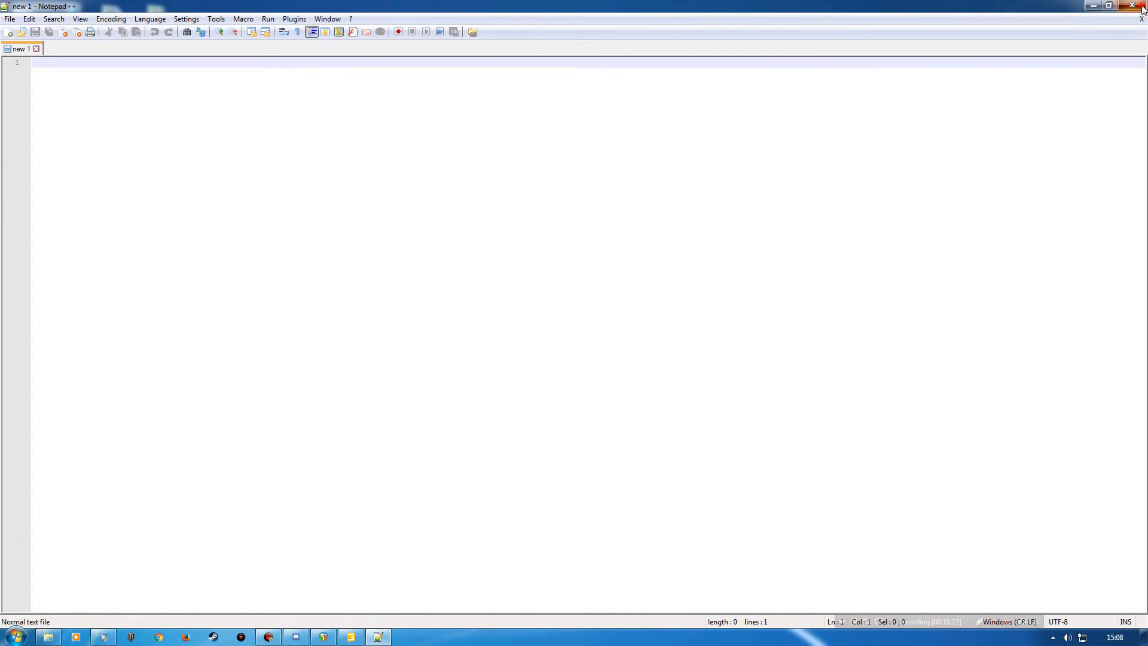
{"action": "left_click", "coordinate": [1132, 5]}
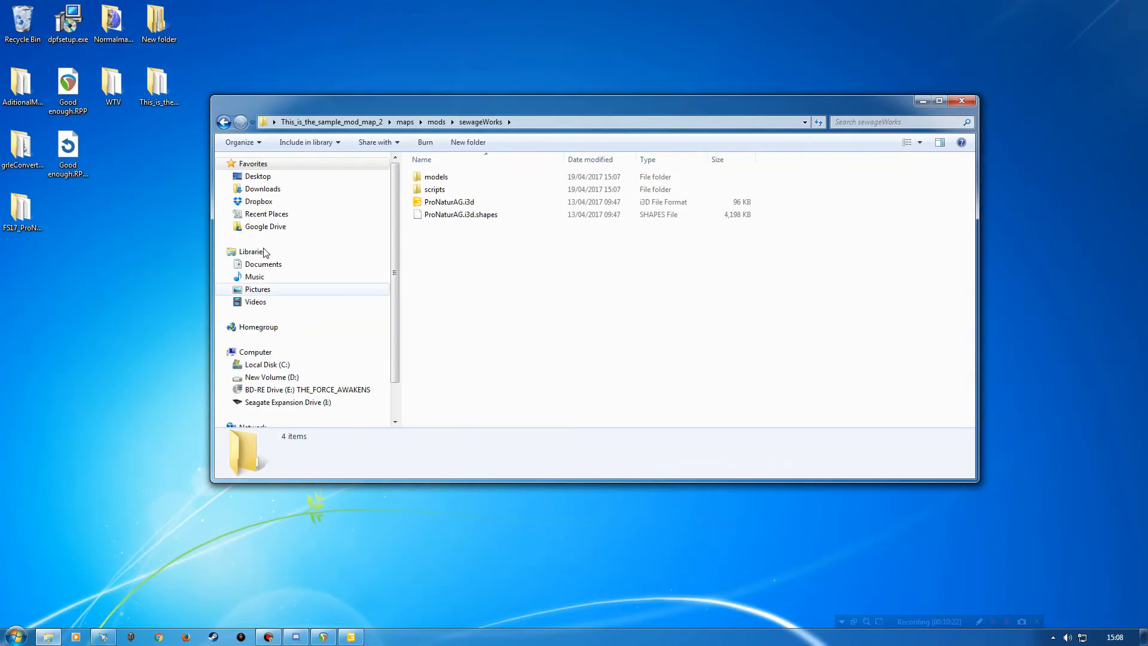
Open the copied ProNaturAG.i3d from sewageWorks in Notepad++, review its texture file paths, and minimize the editor.
{"action": "right_click", "coordinate": [440, 204]}
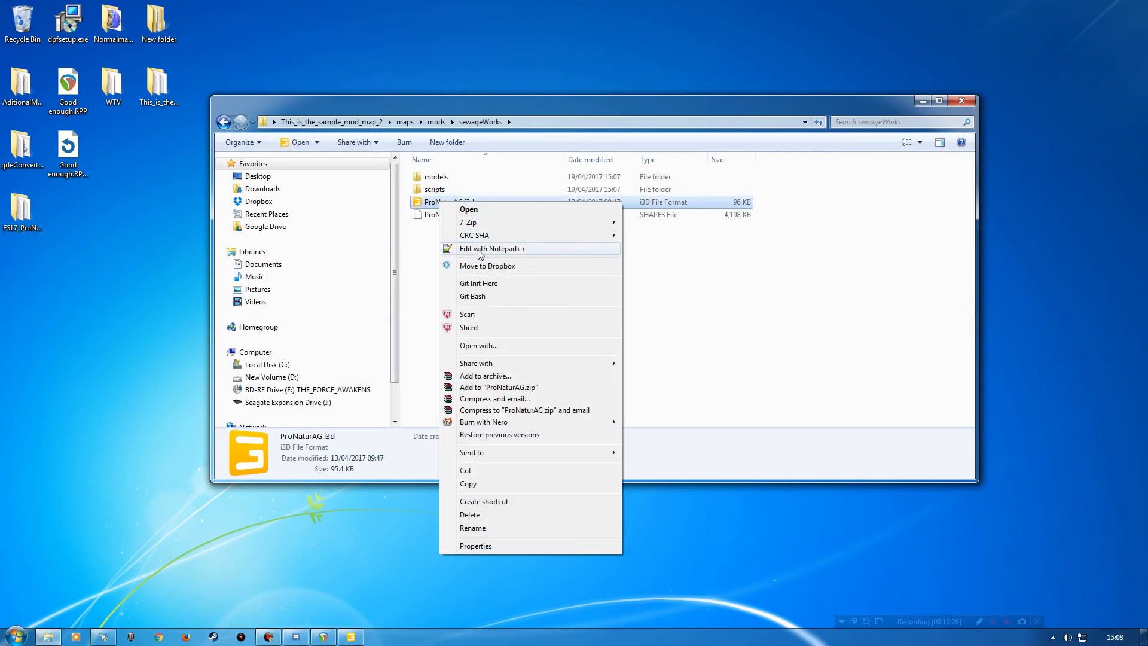
{"action": "left_click", "coordinate": [481, 250]}
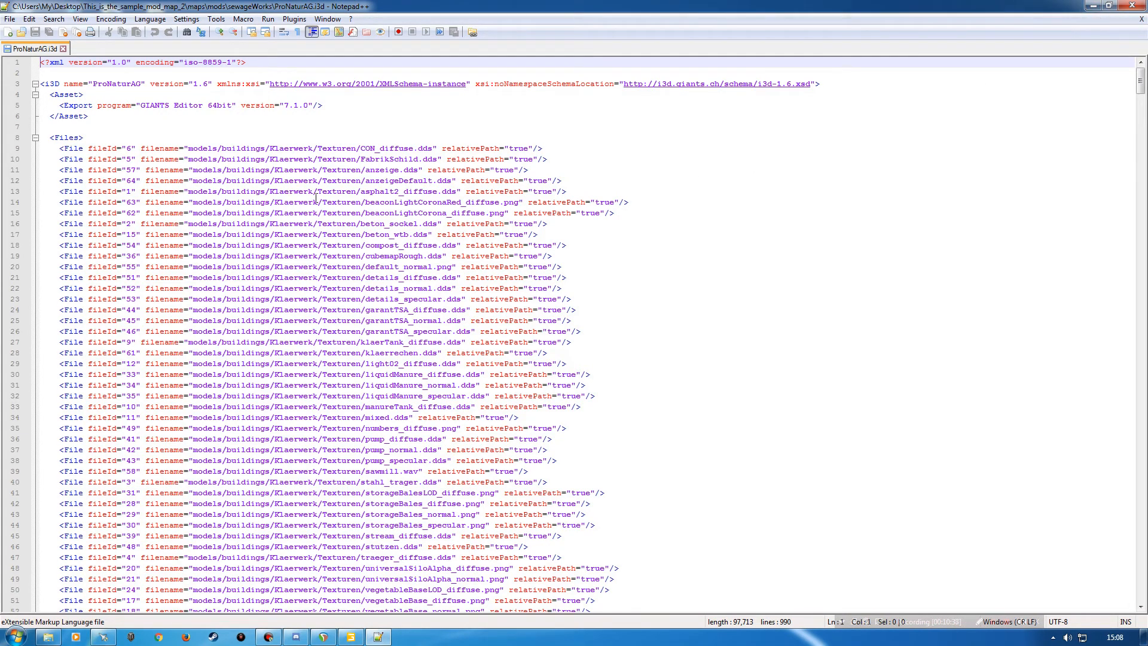
{"action": "left_click", "coordinate": [1093, 5]}
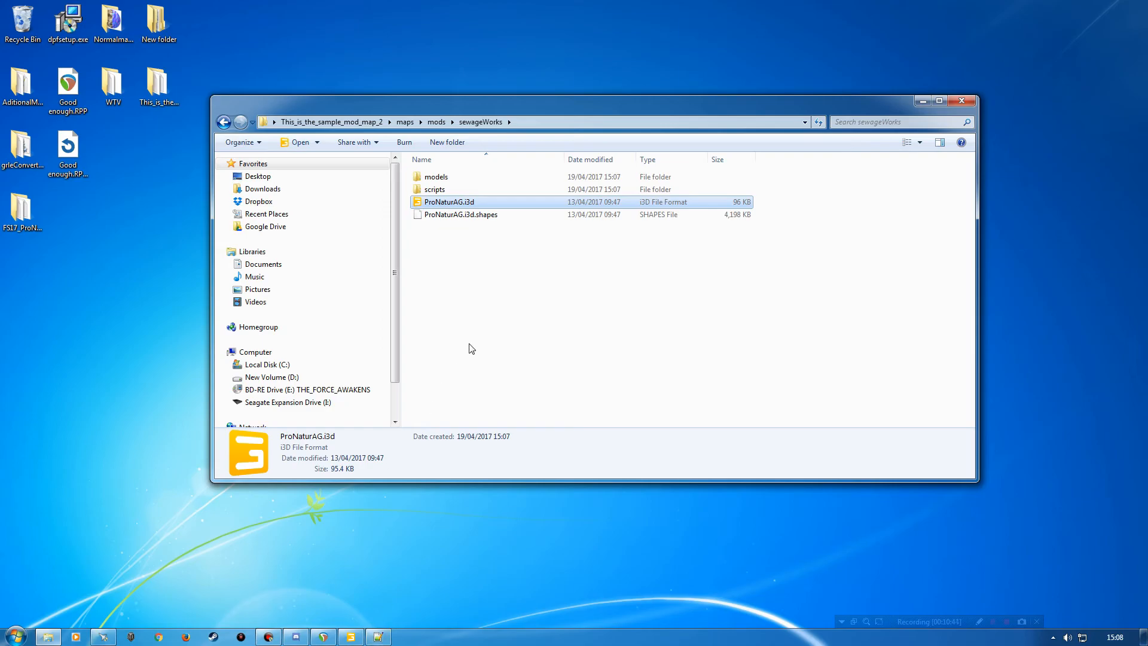
Examine the Texturen folder under models, buildings, Klaerwerk and the language variants in its Languages_Textures subfolder.
{"action": "double_click", "coordinate": [435, 177]}
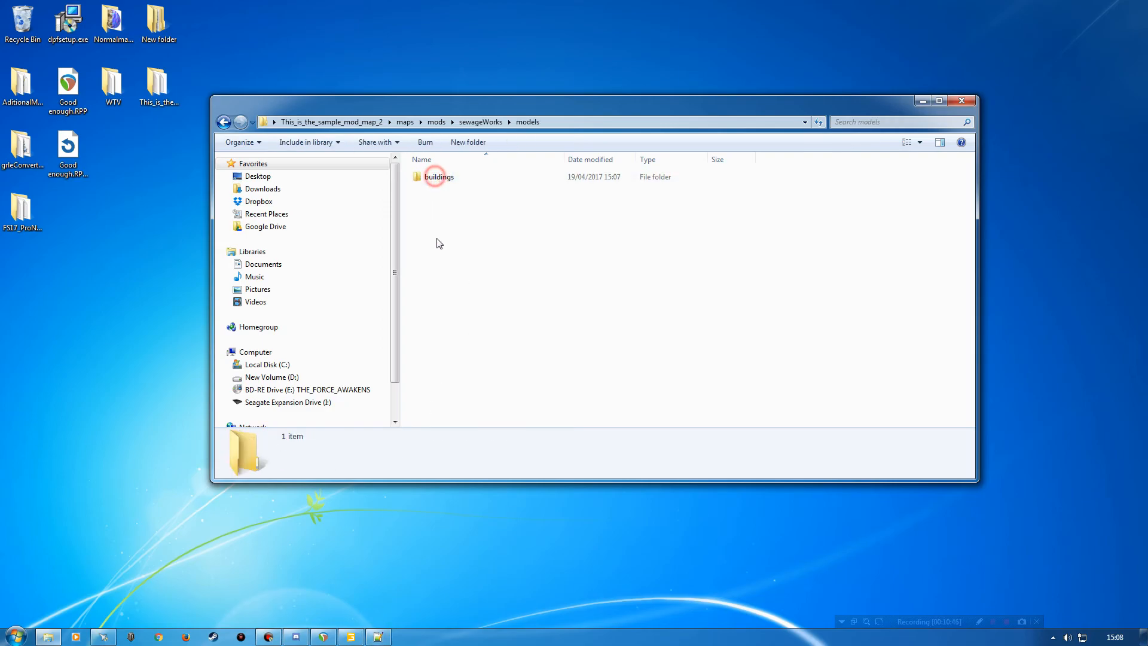
{"action": "double_click", "coordinate": [437, 178]}
{"action": "double_click", "coordinate": [438, 178]}
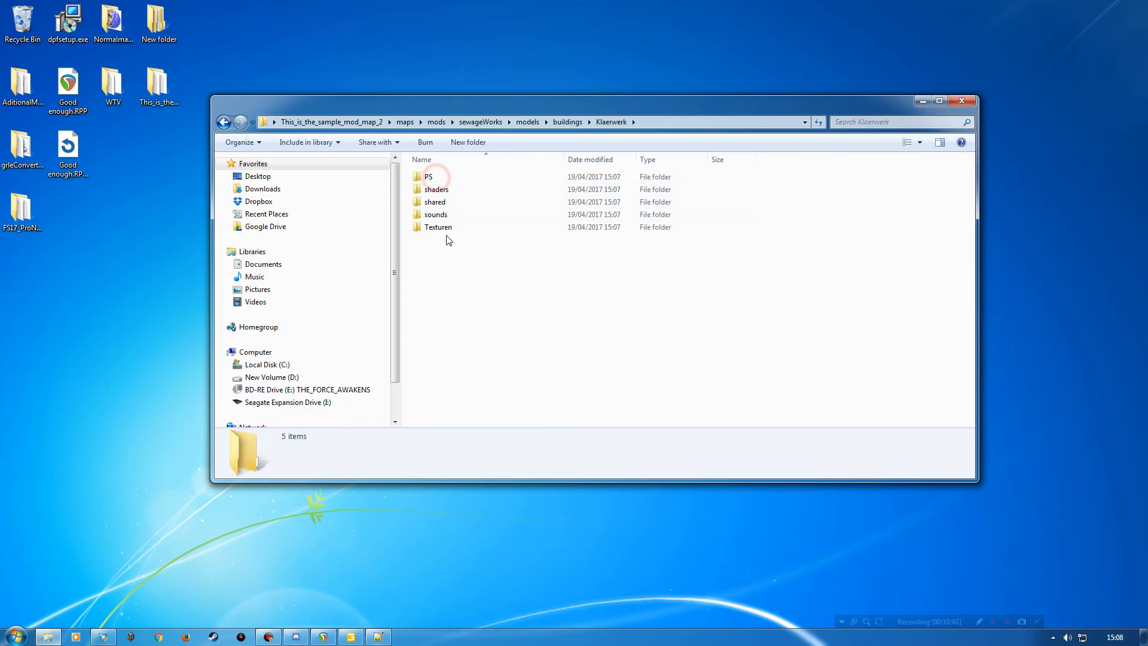
{"action": "double_click", "coordinate": [430, 227]}
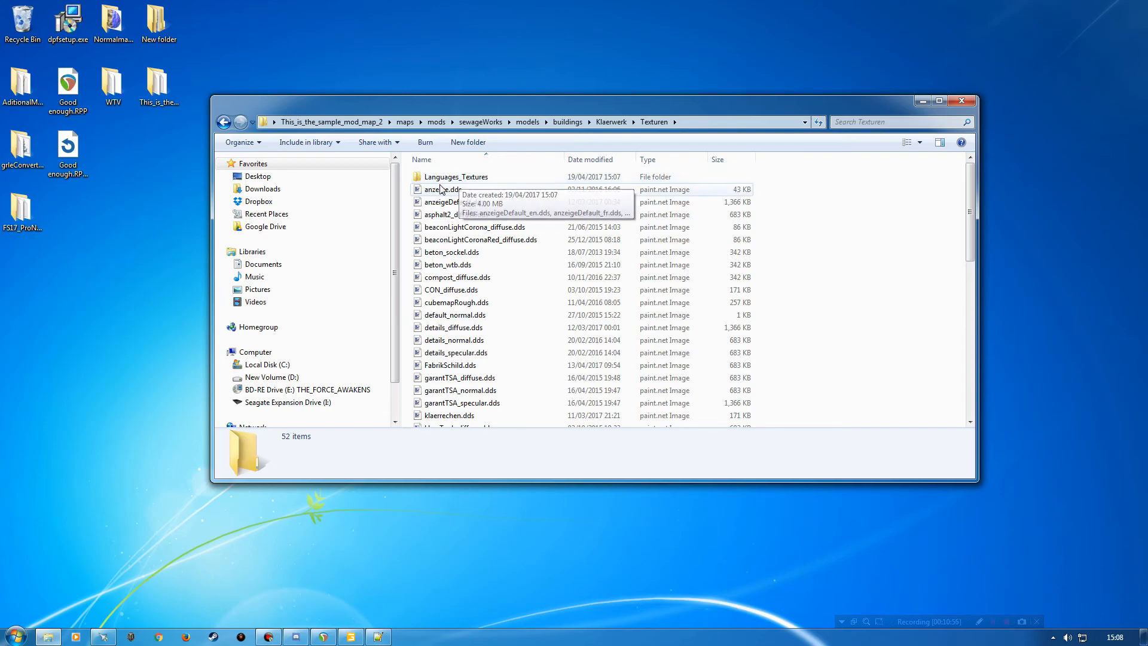
{"action": "double_click", "coordinate": [464, 178]}
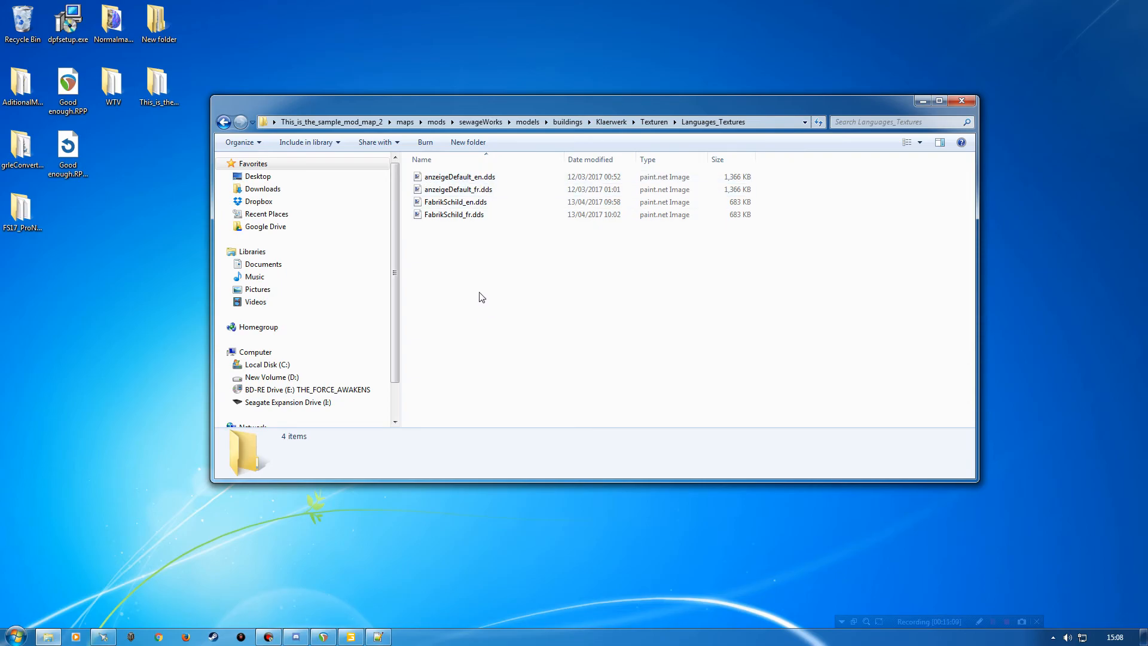
{"action": "key", "text": "BackSpace"}
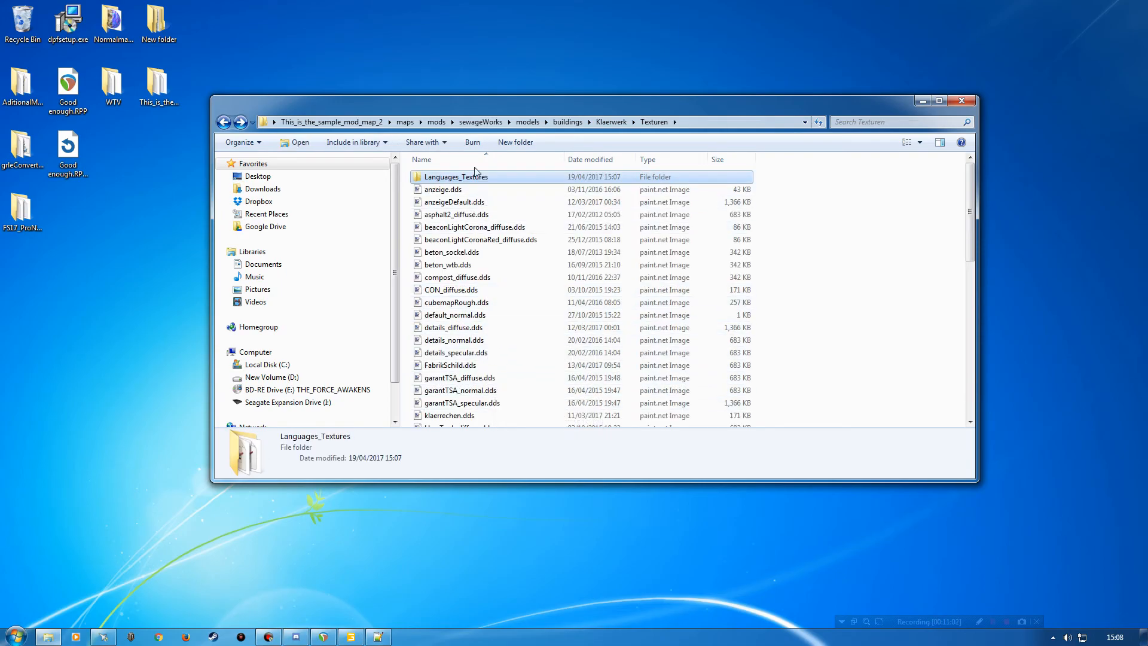
{"action": "double_click", "coordinate": [444, 177]}
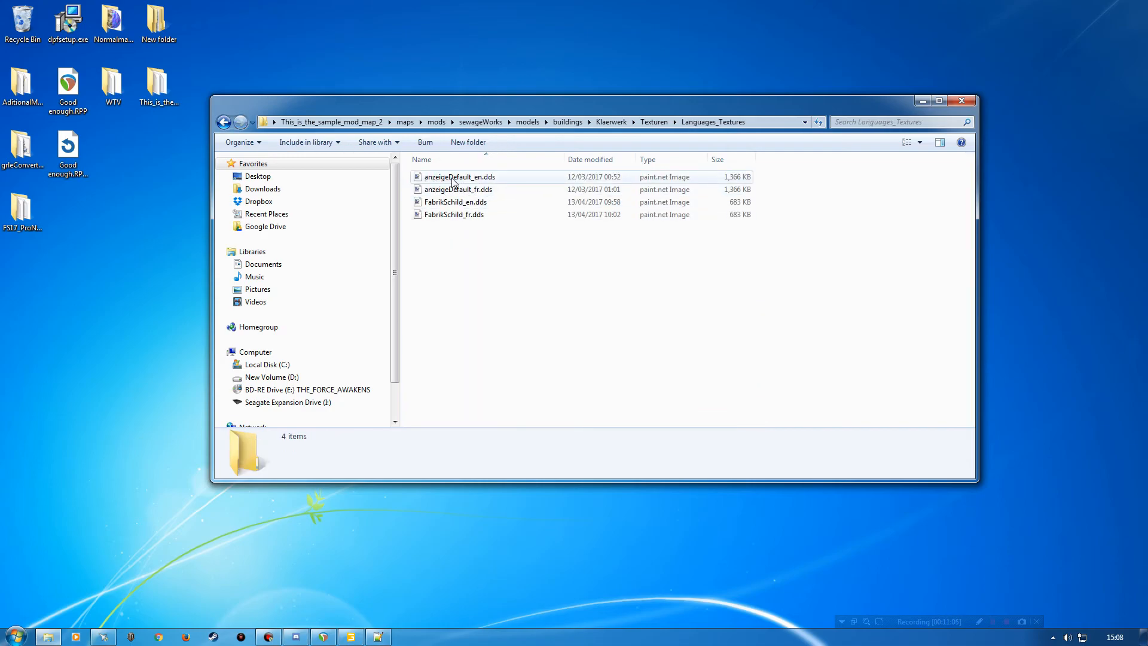
{"action": "left_click", "coordinate": [453, 180]}
{"action": "key", "text": "BackSpace"}
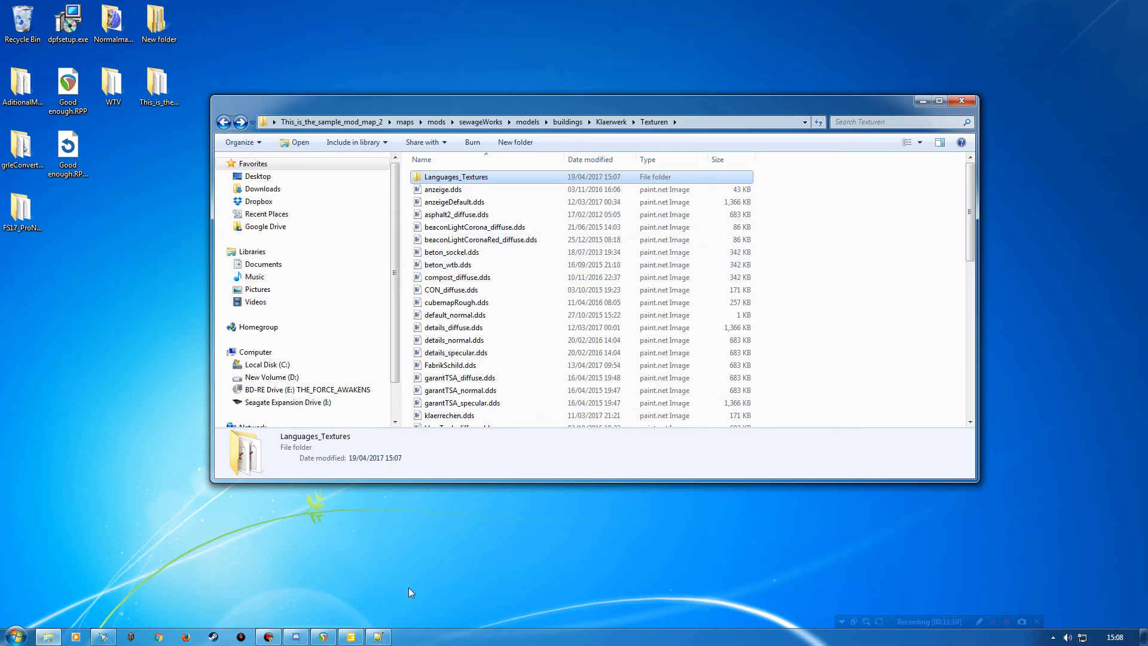
Switch to Notepad++ and locate the anzeigeDefault.dds path in the Files list of ProNaturAG.i3d.
{"action": "left_click", "coordinate": [378, 636]}
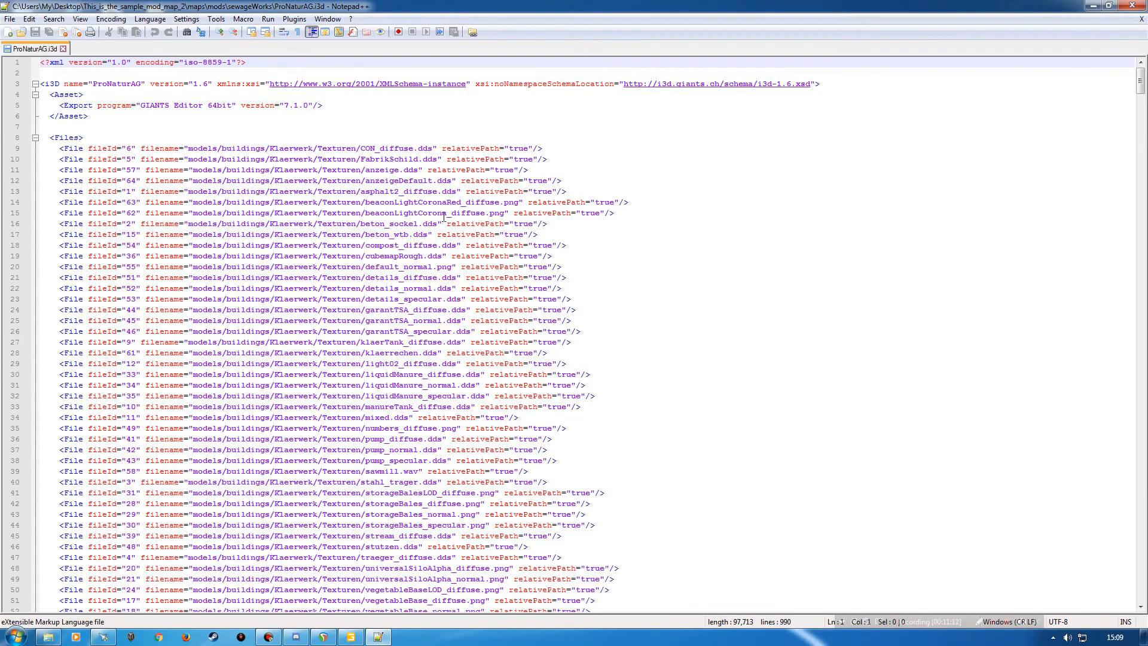
{"action": "left_click", "coordinate": [429, 180]}
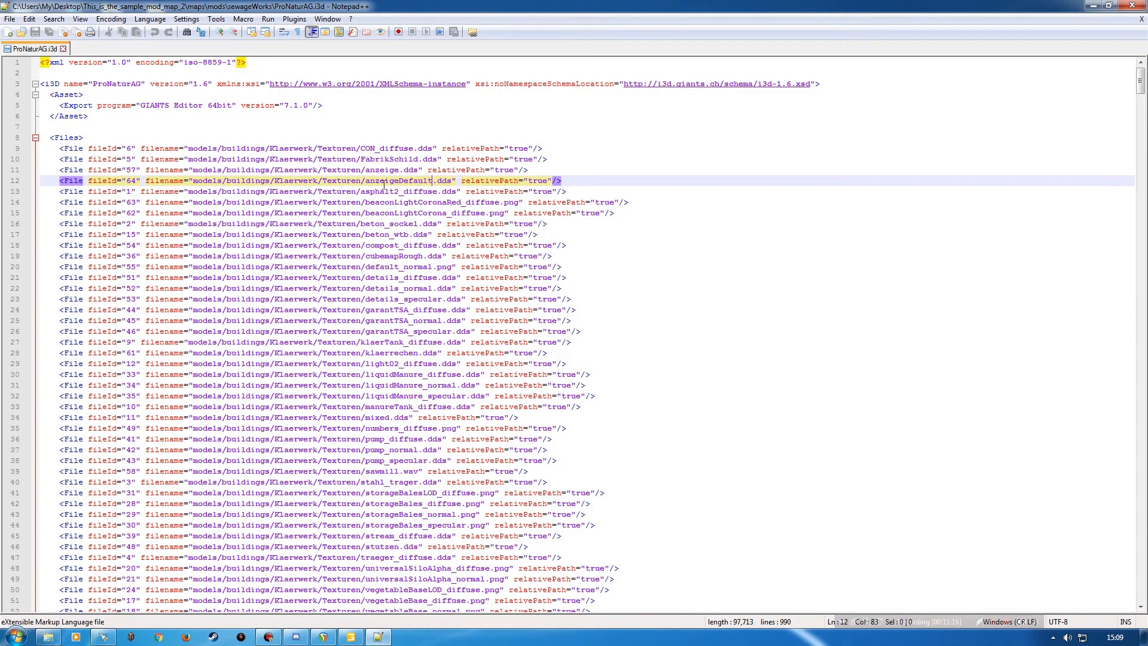
{"action": "left_click", "coordinate": [1093, 6]}
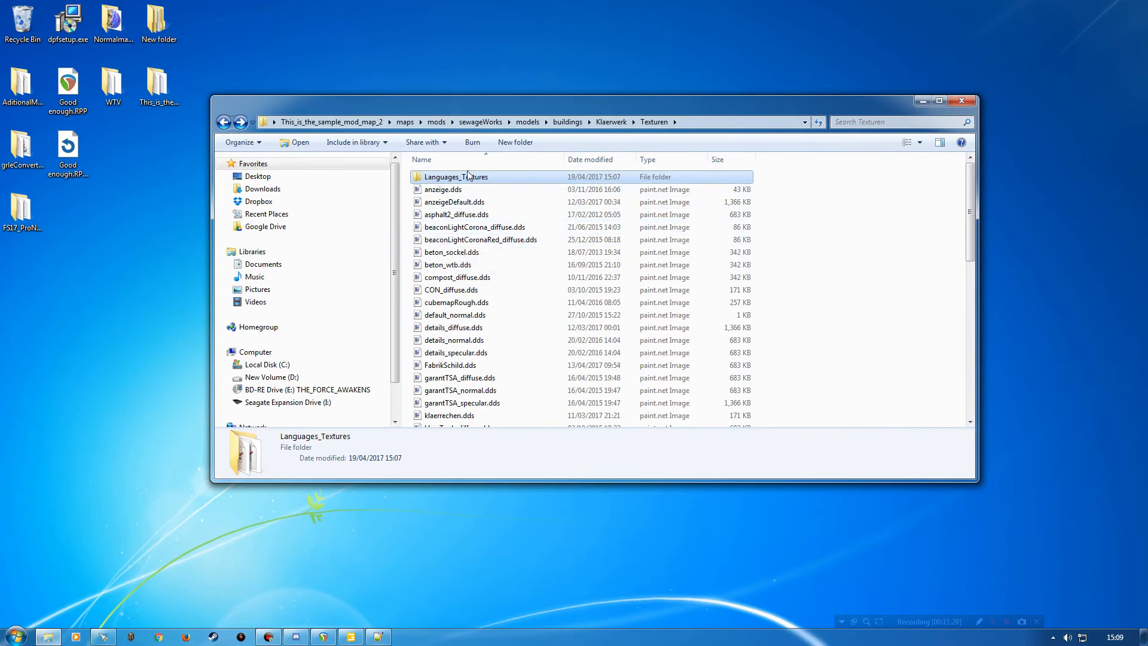
Copy the name of the Languages_Textures folder and return to ProNaturAG.i3d in Notepad++.
{"action": "double_click", "coordinate": [455, 178]}
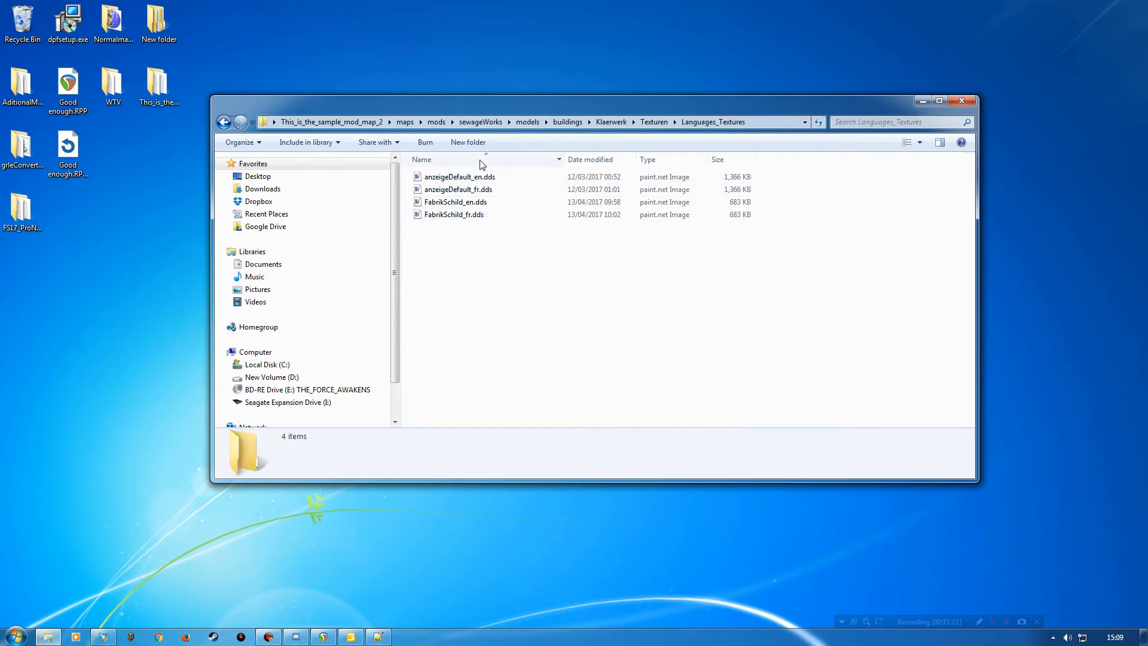
{"action": "key", "text": "BackSpace"}
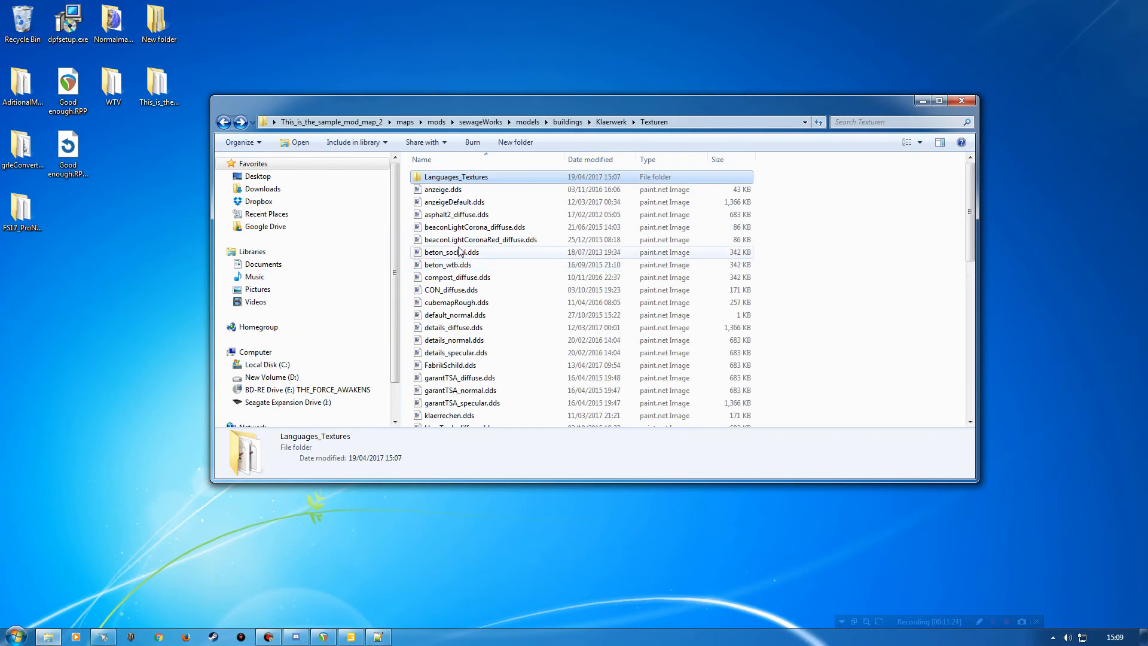
{"action": "key", "text": "F2"}
{"action": "key", "text": "ctrl+c"}
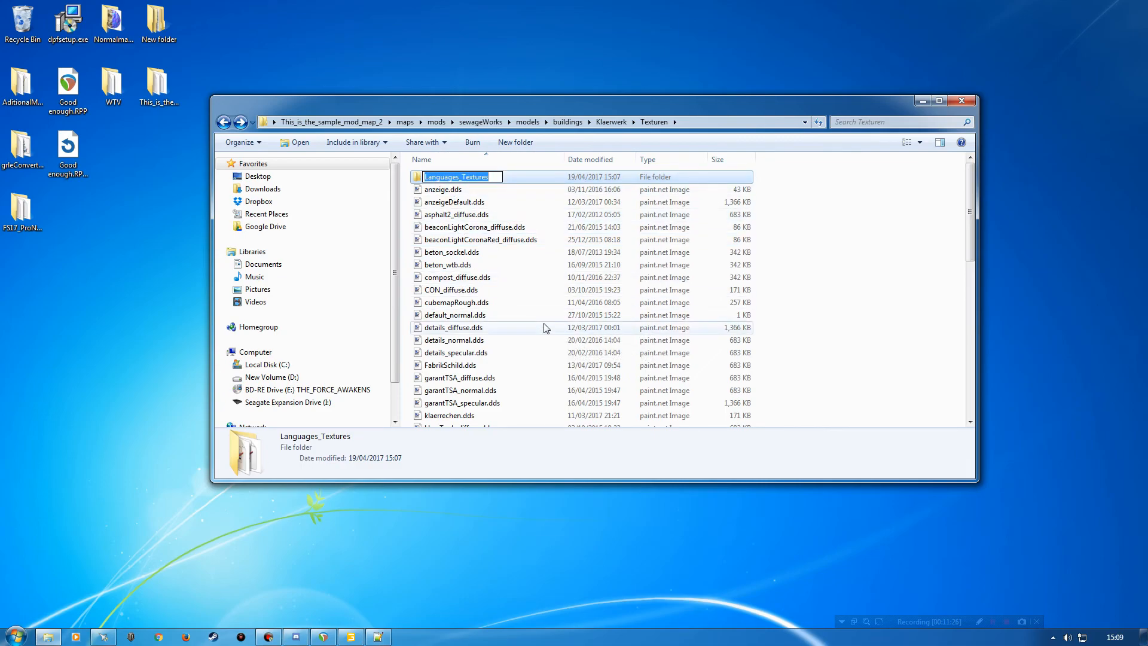
{"action": "left_click", "coordinate": [378, 636]}
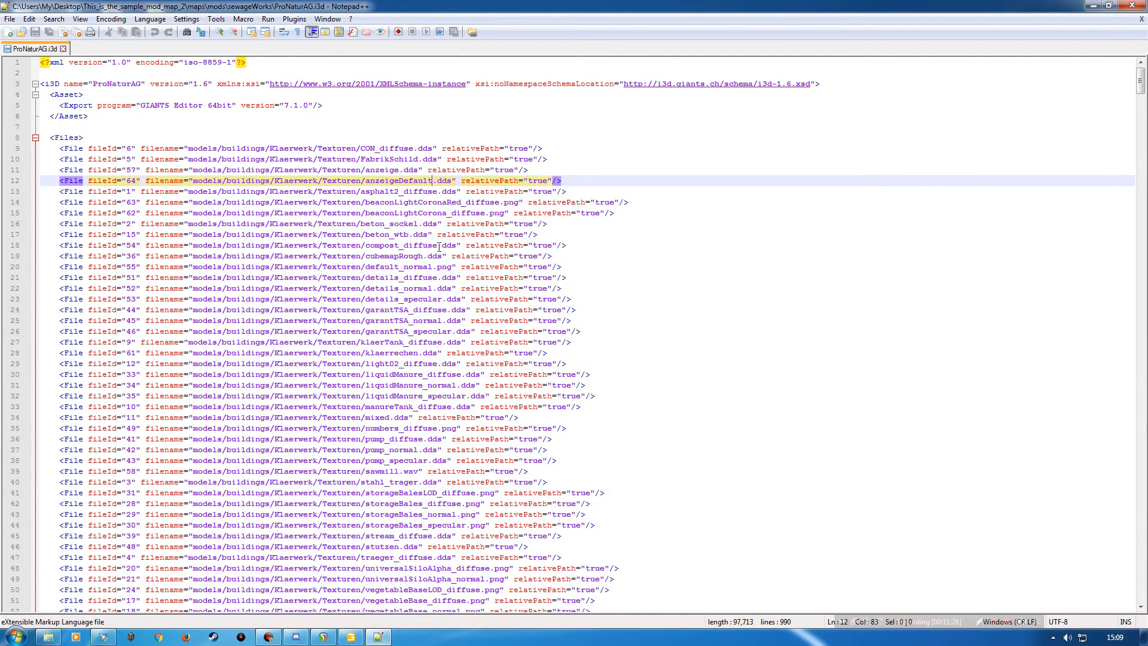
Point the anzeigeDefault.dds entry of ProNaturAG.i3d to Languages_Textures/anzeigeDefault_en.dds.
{"action": "left_click", "coordinate": [365, 181]}
{"action": "key", "text": "ctrl+v"}
{"action": "type", "text": "/"}
{"action": "left_click", "coordinate": [523, 181]}
{"action": "type", "text": "_en"}
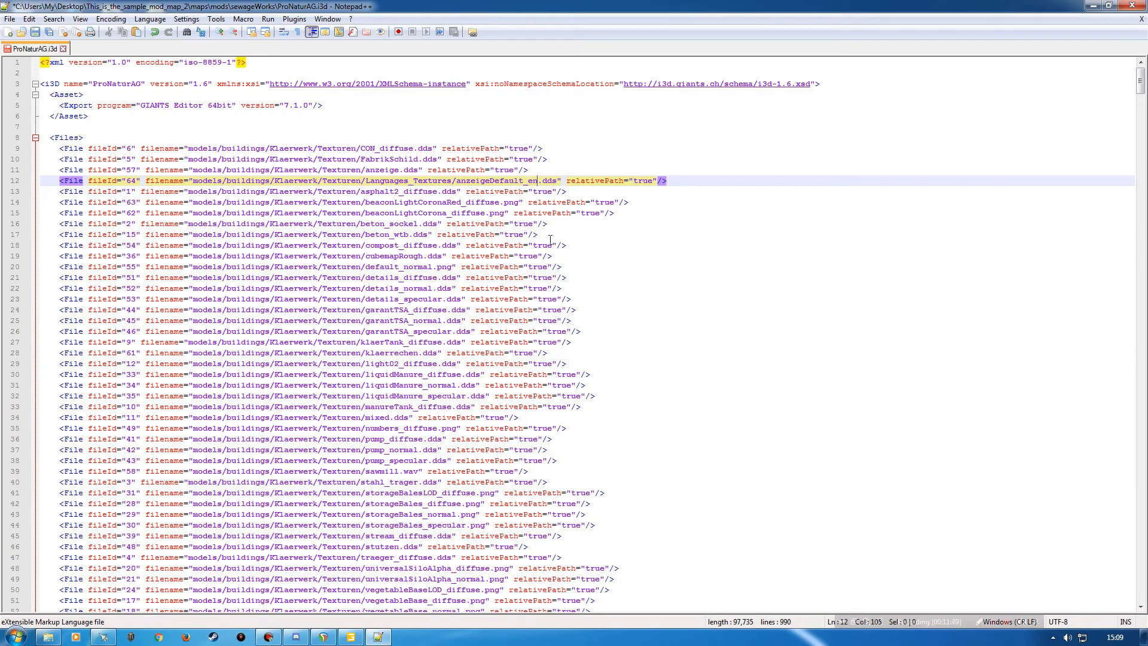
Check the English texture file names in the Languages_Textures folder in Windows Explorer.
{"action": "left_click", "coordinate": [48, 636]}
{"action": "left_click", "coordinate": [462, 178]}
{"action": "double_click", "coordinate": [462, 179]}
{"action": "left_click_drag", "start_coordinate": [555, 101], "coordinate": [461, 198]}
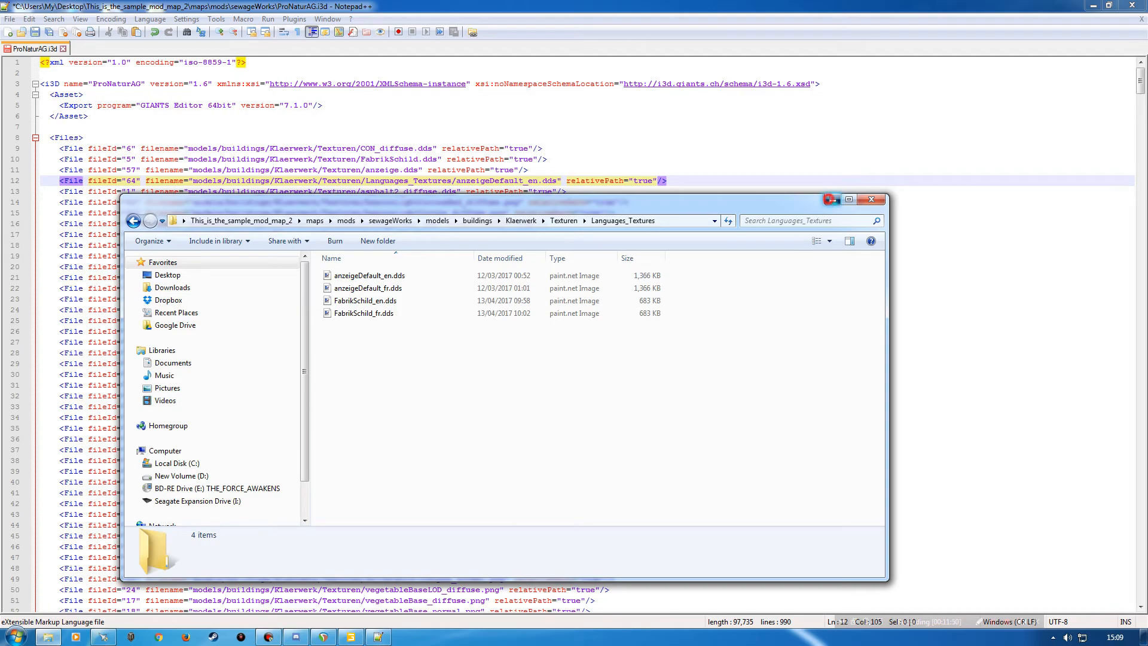
{"action": "left_click", "coordinate": [830, 200]}
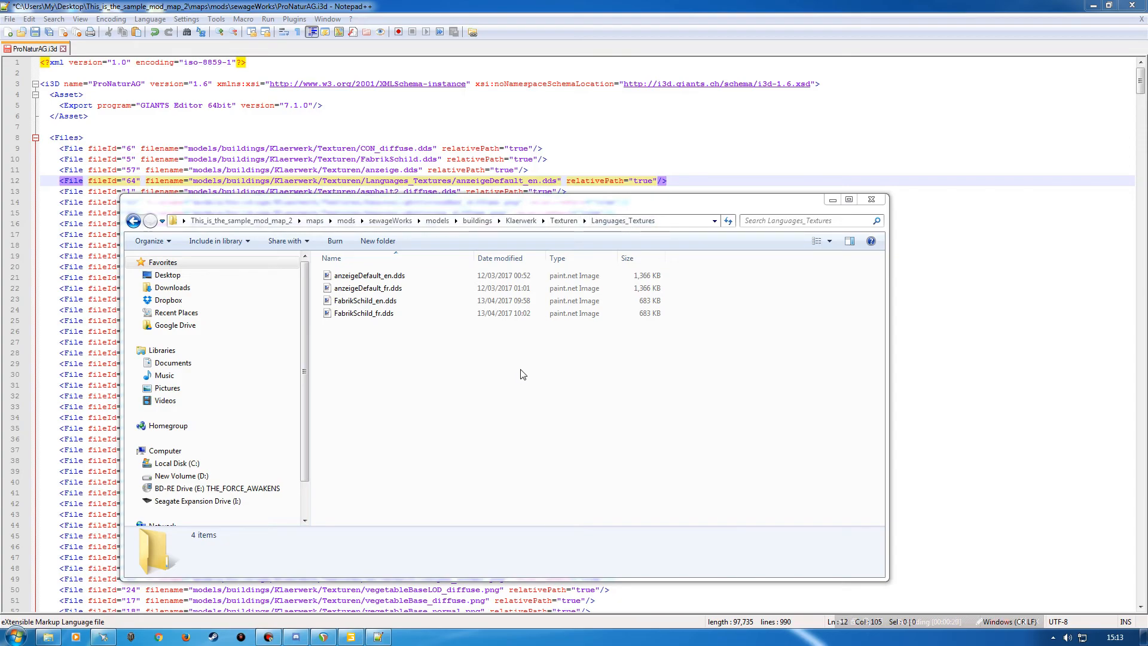
Copy the Languages_Textures folder name and point the FabrikSchild.dds entry in ProNaturAG.i3d to Languages_Textures/FabrikSchild_en.dds.
{"action": "key", "text": "BackSpace"}
{"action": "left_click", "coordinate": [363, 277]}
{"action": "key", "text": "ctrl+c"}
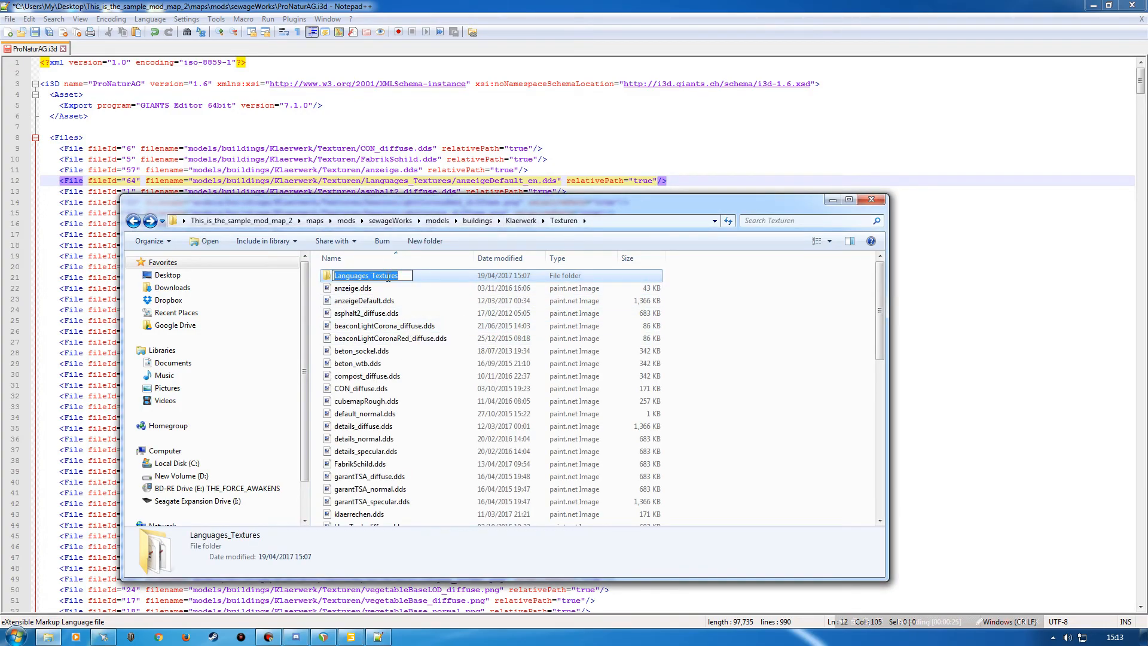
{"action": "left_click", "coordinate": [361, 159]}
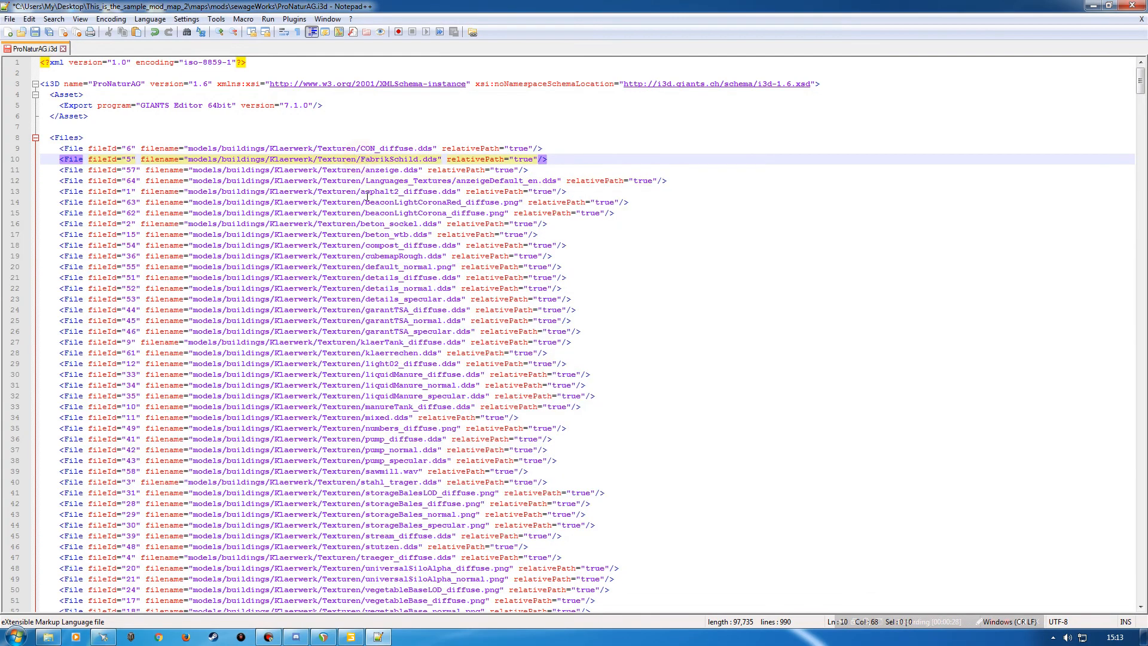
{"action": "key", "text": "ctrl+v"}
{"action": "type", "text": "/"}
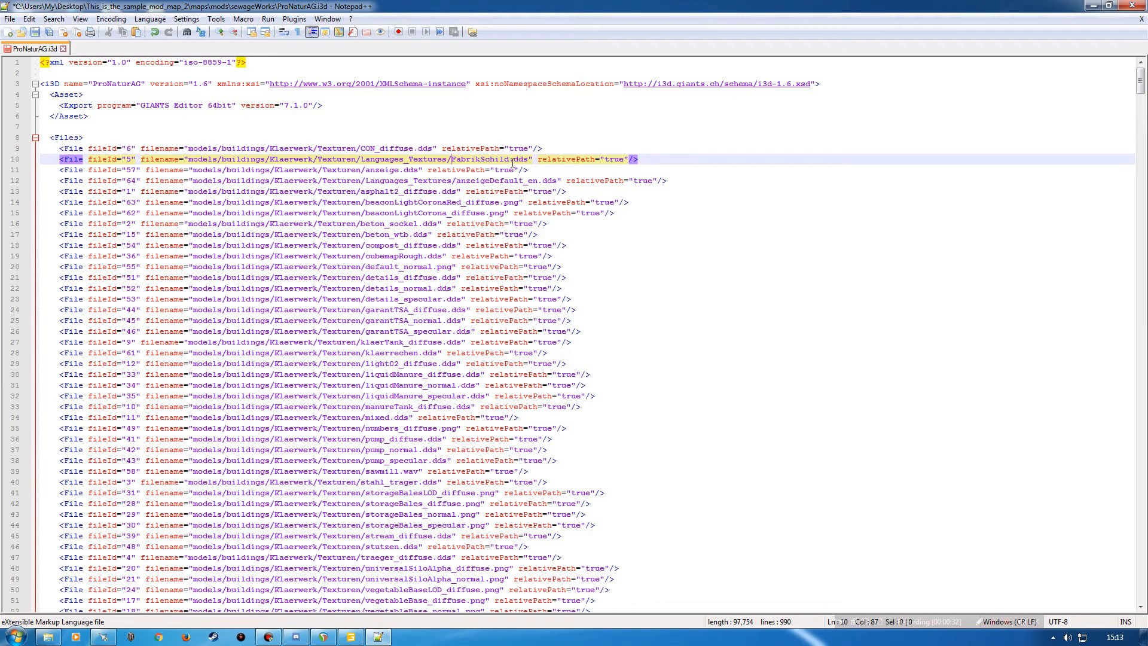
{"action": "type", "text": "_en"}
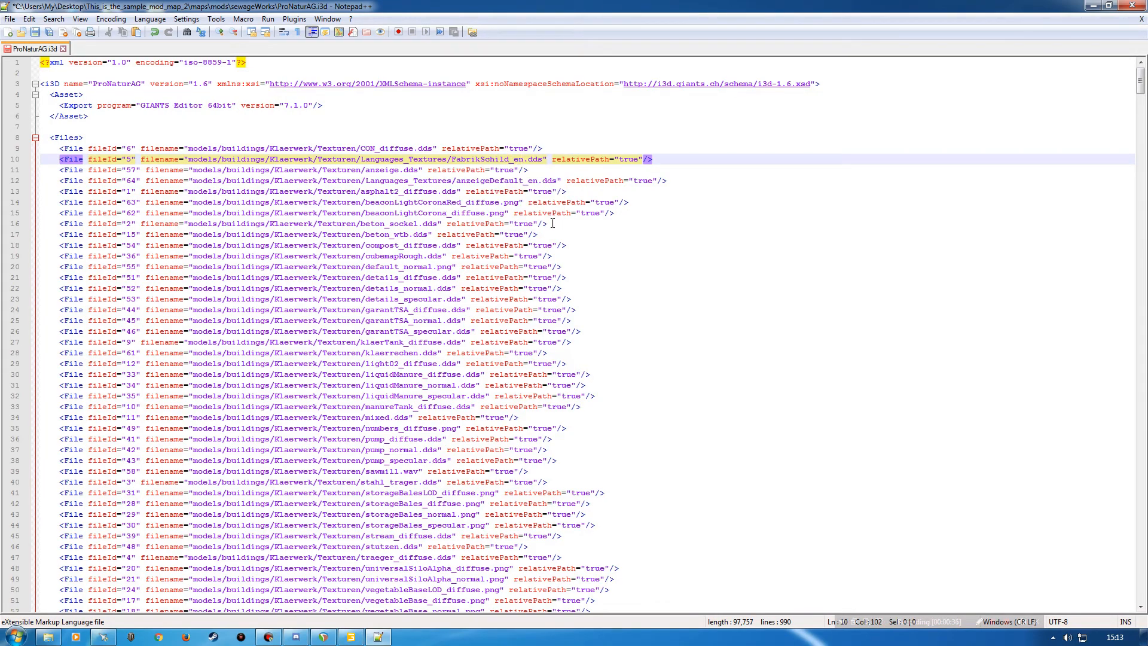
Compare the edited FabrikSchild path with the files in the Languages_Textures folder.
{"action": "left_click", "coordinate": [48, 636]}
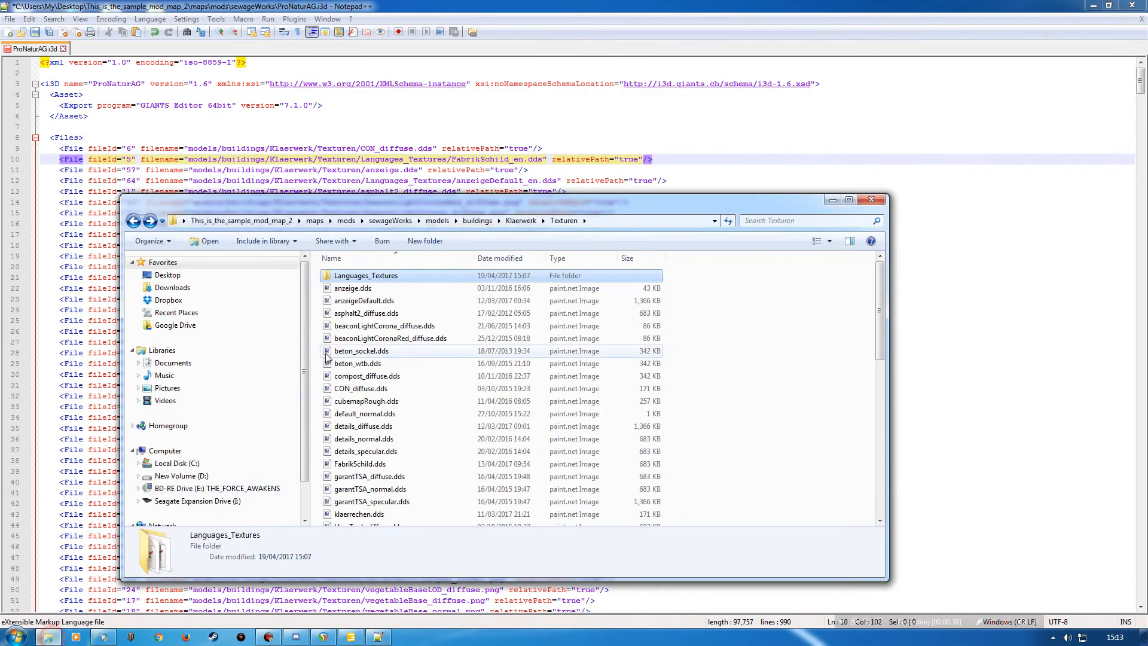
{"action": "left_click_drag", "start_coordinate": [439, 212], "coordinate": [405, 179]}
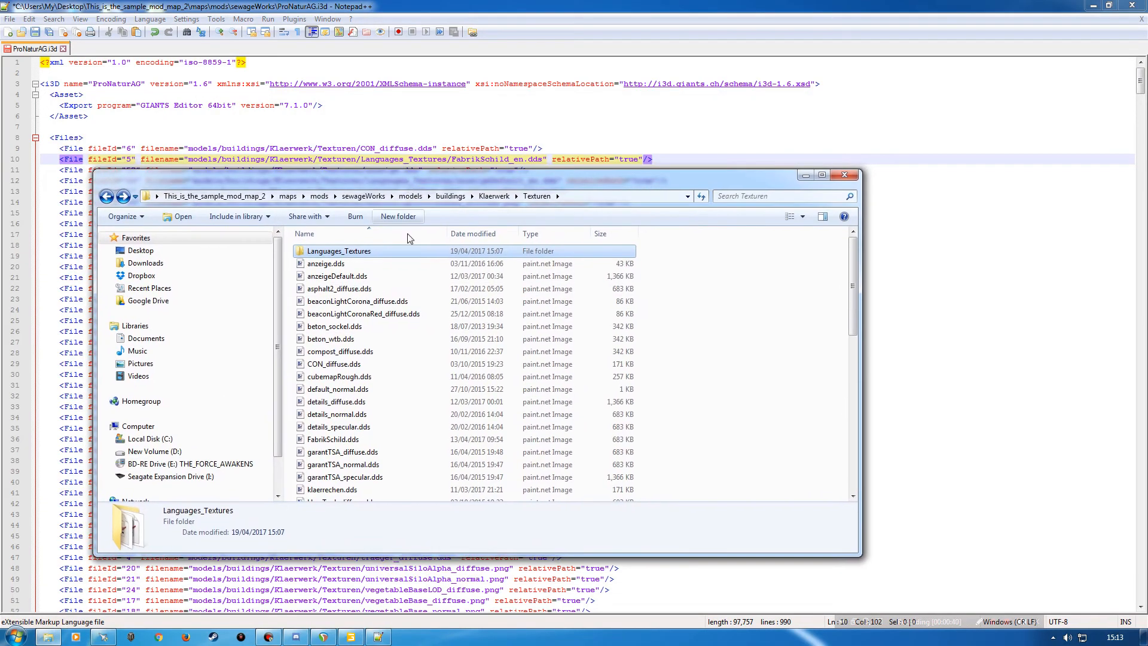
{"action": "double_click", "coordinate": [345, 250]}
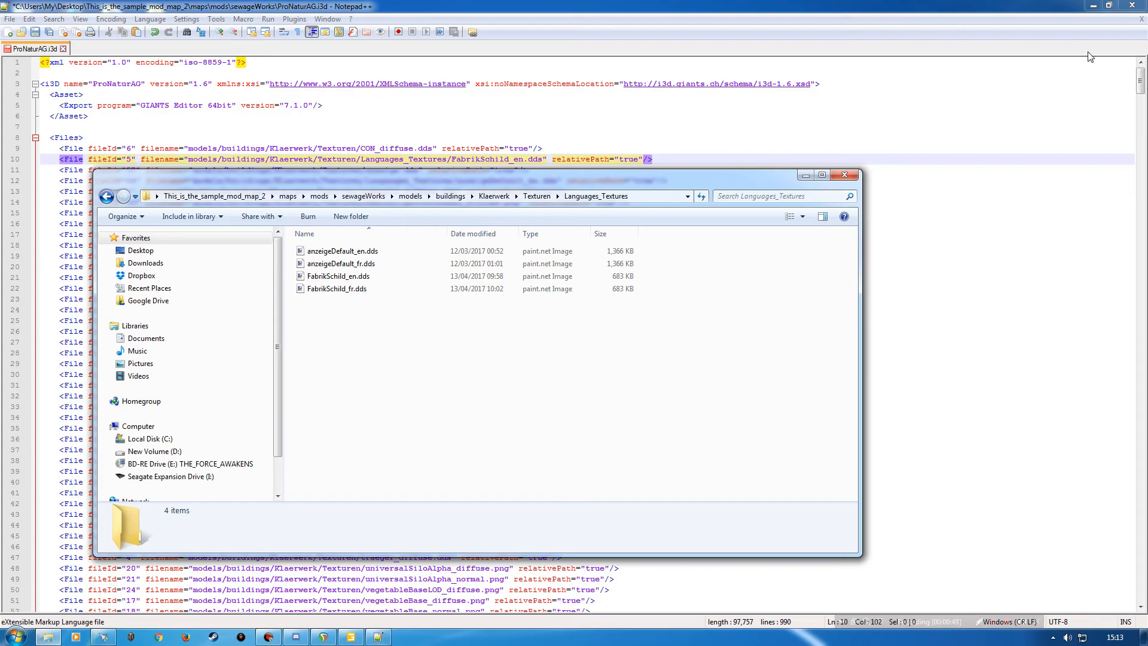
Close ProNaturAG.i3d with its changes saved and exit Notepad++.
{"action": "left_click", "coordinate": [1142, 20]}
{"action": "left_click", "coordinate": [584, 366]}
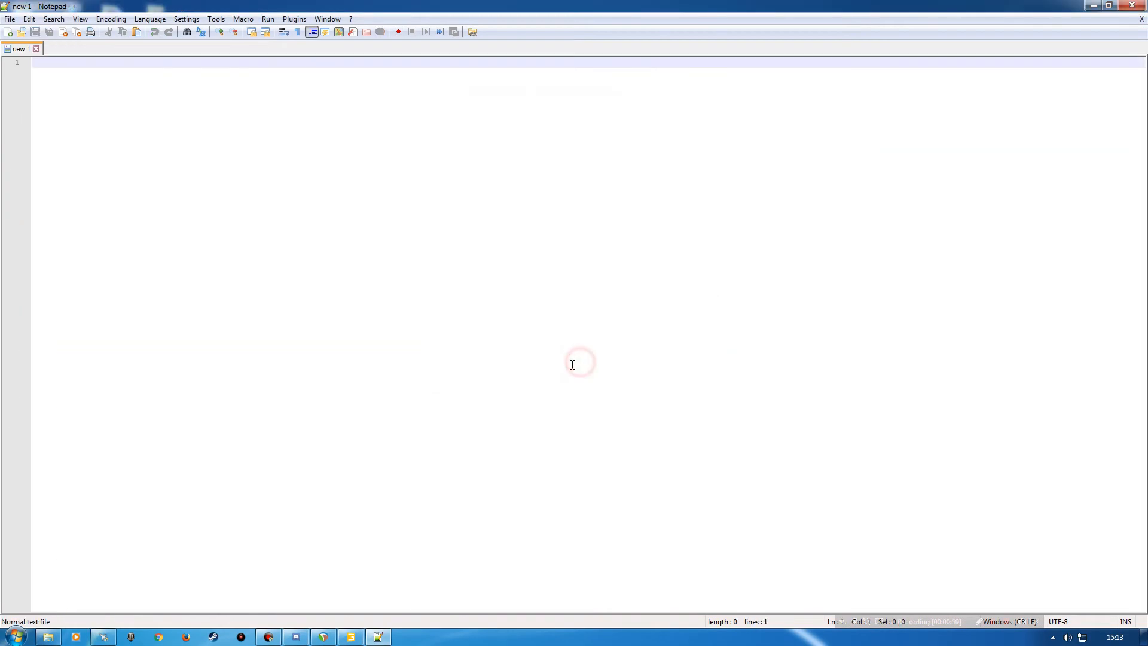
{"action": "left_click", "coordinate": [1131, 7]}
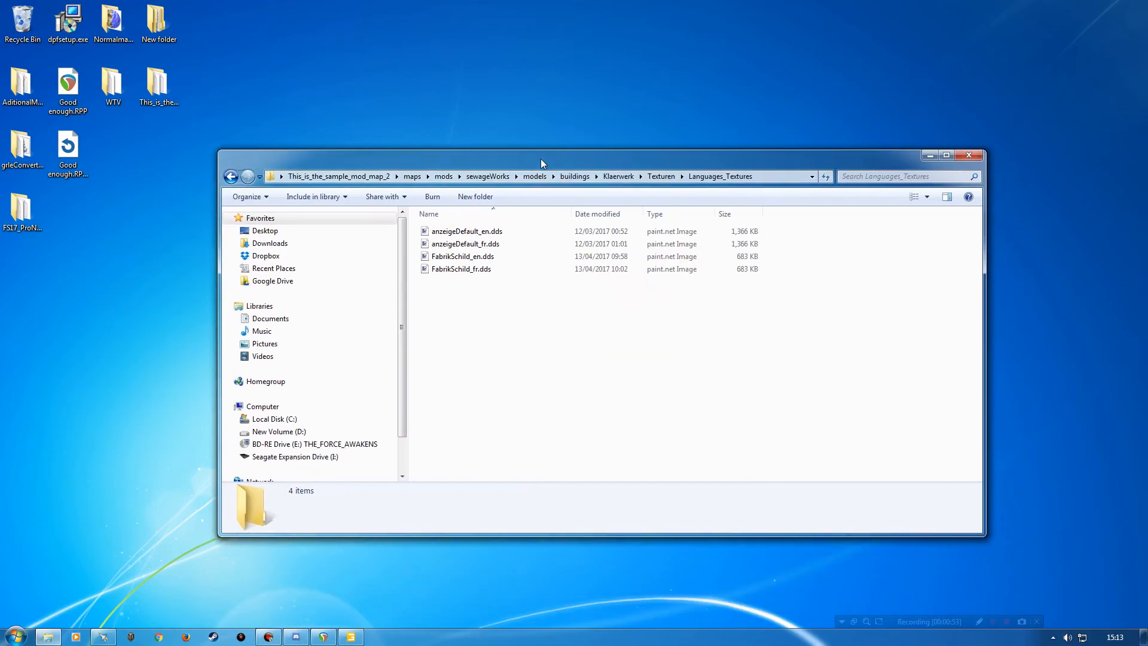
Open ProNaturAG.i3d from the map's sewageWorks folder in GIANTS Editor.
{"action": "left_click_drag", "start_coordinate": [541, 161], "coordinate": [540, 134]}
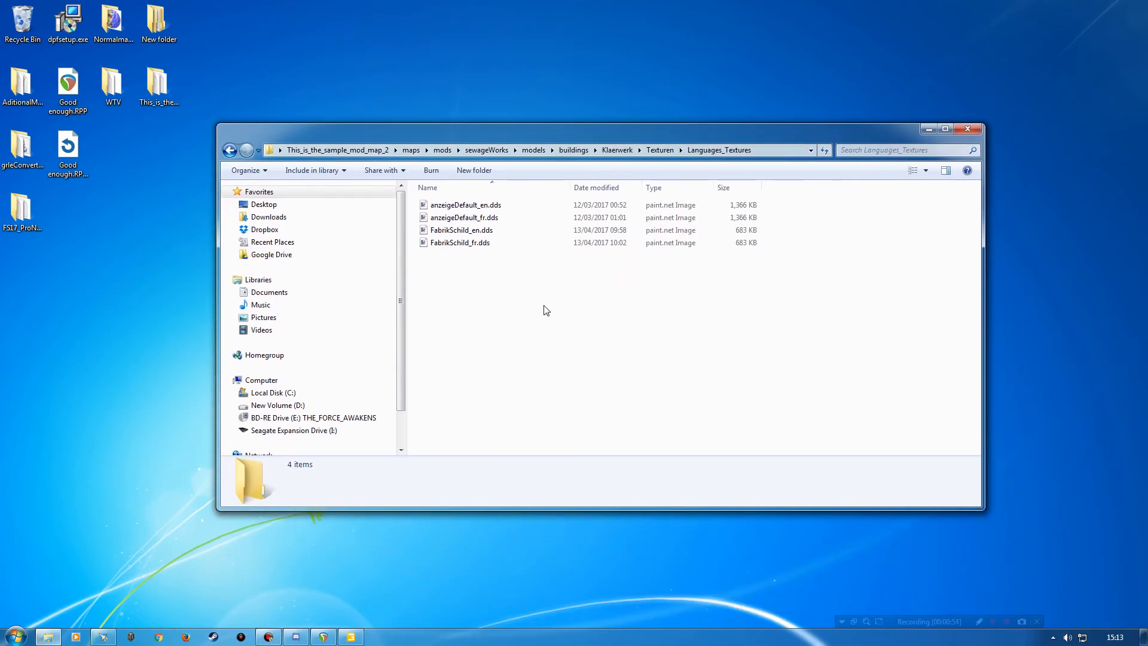
{"action": "left_click", "coordinate": [486, 151]}
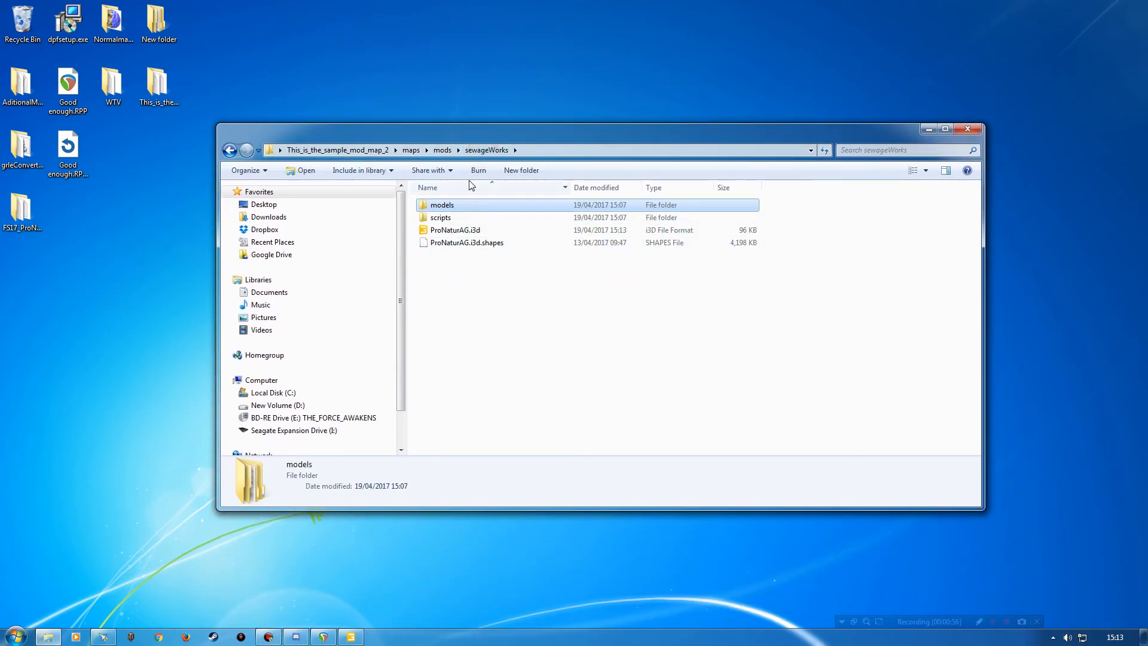
{"action": "double_click", "coordinate": [441, 229]}
{"action": "double_click", "coordinate": [426, 289]}
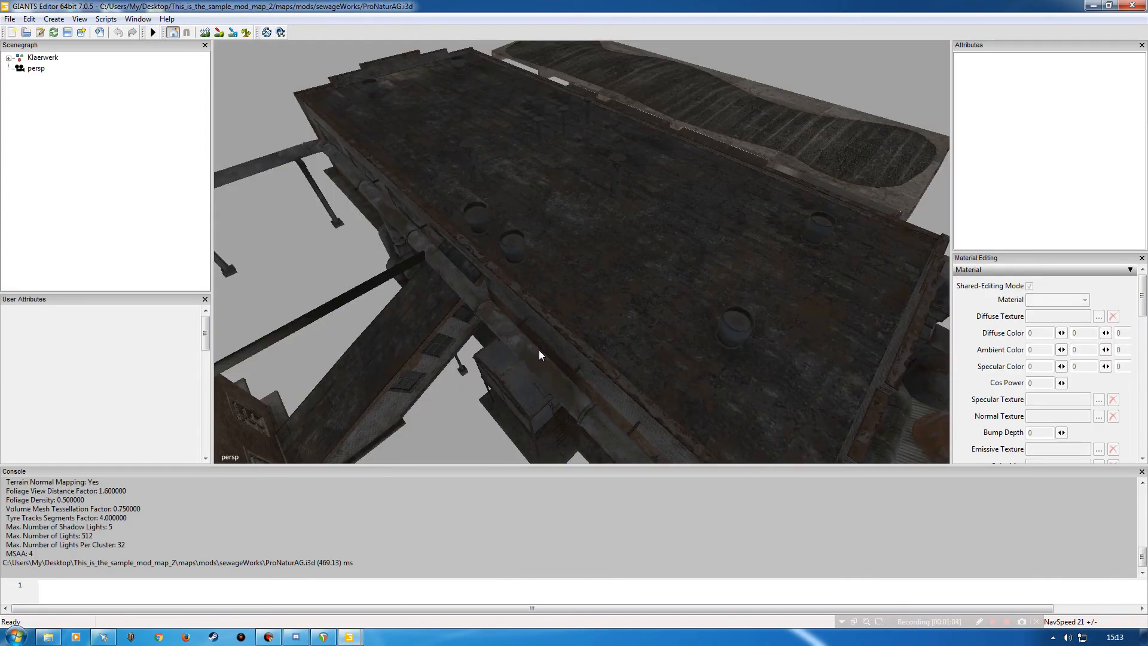
Examine the plant model up to the display mounted on the brick wall beside the tank.
{"action": "left_click_drag", "start_coordinate": [539, 349], "coordinate": [459, 307], "text": "alt"}
{"action": "right_click_drag", "start_coordinate": [459, 305], "coordinate": [459, 291], "text": "alt"}
{"action": "left_click_drag", "start_coordinate": [459, 291], "coordinate": [472, 269], "text": "alt"}
{"action": "right_click_drag", "start_coordinate": [472, 269], "coordinate": [465, 270], "text": "alt"}
{"action": "left_click_drag", "start_coordinate": [465, 270], "coordinate": [511, 296], "text": "alt"}
{"action": "right_click_drag", "start_coordinate": [512, 295], "coordinate": [435, 300], "text": "alt"}
{"action": "left_click_drag", "start_coordinate": [434, 300], "coordinate": [436, 282], "text": "alt"}
{"action": "right_click_drag", "start_coordinate": [436, 282], "coordinate": [473, 243], "text": "alt"}
{"action": "right_click_drag", "start_coordinate": [482, 277], "coordinate": [487, 233], "text": "alt"}
{"action": "left_click_drag", "start_coordinate": [513, 302], "coordinate": [555, 350], "text": "alt"}
{"action": "right_click_drag", "start_coordinate": [554, 350], "coordinate": [587, 315], "text": "alt"}
{"action": "left_click_drag", "start_coordinate": [587, 315], "coordinate": [628, 340], "text": "alt"}
{"action": "right_click_drag", "start_coordinate": [628, 340], "coordinate": [579, 288], "text": "alt"}
{"action": "mouse_move", "coordinate": [579, 287]}
{"action": "left_mouse_down", "text": "alt"}
{"action": "mouse_move", "coordinate": [557, 263]}
{"action": "mouse_move", "coordinate": [594, 282]}
{"action": "left_mouse_up", "text": "alt"}
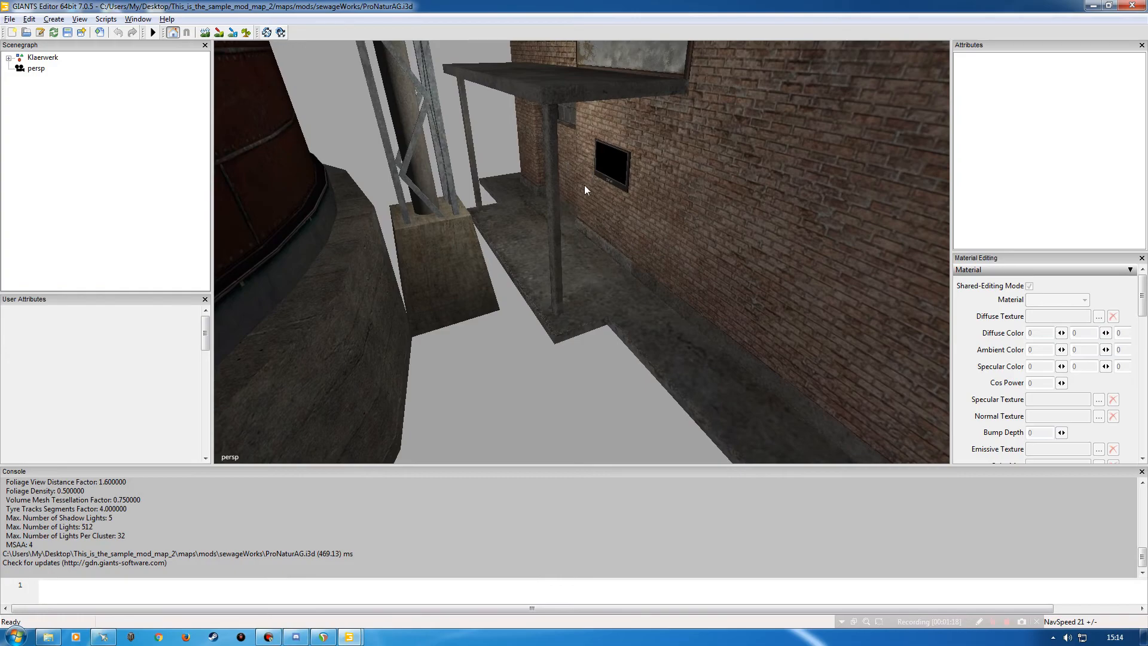
Examine the overall layout of the plant's tanks, buildings and connecting pipes.
{"action": "left_click_drag", "start_coordinate": [594, 218], "coordinate": [650, 208], "text": "alt"}
{"action": "right_click_drag", "start_coordinate": [579, 269], "coordinate": [568, 239], "text": "alt"}
{"action": "left_click_drag", "start_coordinate": [568, 239], "coordinate": [636, 255], "text": "alt"}
{"action": "right_click_drag", "start_coordinate": [636, 255], "coordinate": [623, 269], "text": "alt"}
{"action": "left_click_drag", "start_coordinate": [623, 269], "coordinate": [543, 296], "text": "alt"}
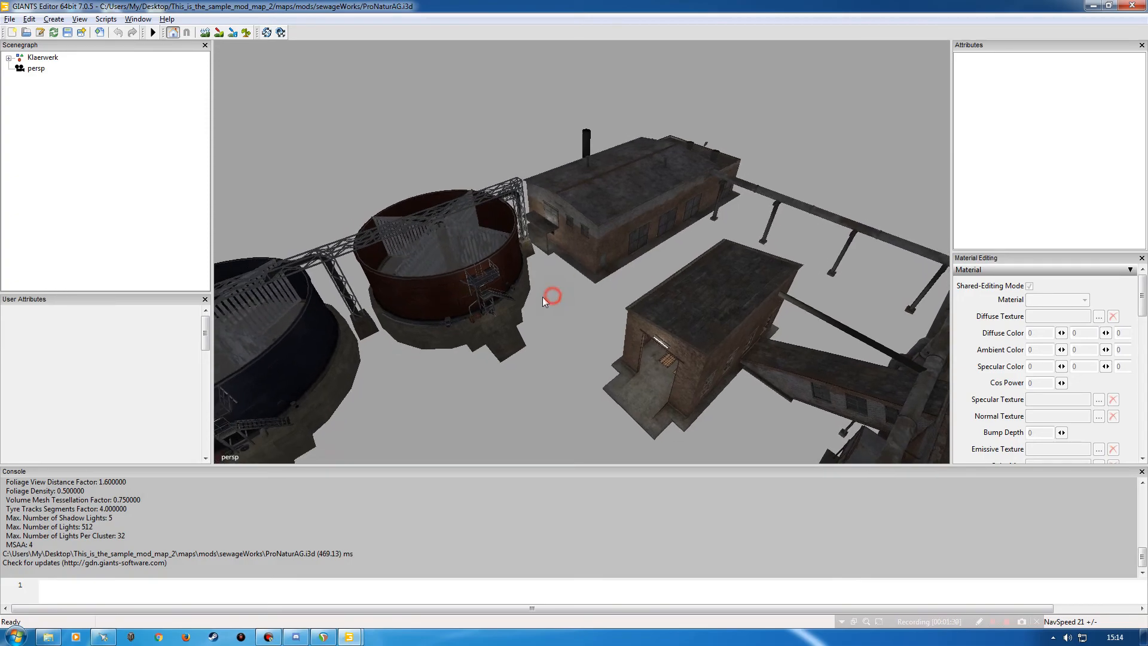
{"action": "right_click_drag", "start_coordinate": [543, 291], "coordinate": [542, 209], "text": "alt"}
{"action": "left_click_drag", "start_coordinate": [541, 210], "coordinate": [482, 265], "text": "alt"}
{"action": "right_click_drag", "start_coordinate": [493, 219], "coordinate": [494, 204], "text": "alt"}
{"action": "left_click_drag", "start_coordinate": [492, 238], "coordinate": [505, 210], "text": "alt"}
{"action": "right_click_drag", "start_coordinate": [464, 187], "coordinate": [468, 183], "text": "alt"}
{"action": "mouse_move", "coordinate": [479, 181]}
{"action": "left_mouse_down", "text": "alt"}
{"action": "mouse_move", "coordinate": [530, 185]}
{"action": "mouse_move", "coordinate": [487, 194]}
{"action": "left_mouse_up", "text": "alt"}
{"action": "left_click_drag", "start_coordinate": [522, 200], "coordinate": [529, 234], "text": "alt"}
{"action": "right_click_drag", "start_coordinate": [529, 234], "coordinate": [576, 231], "text": "alt"}
{"action": "left_click_drag", "start_coordinate": [577, 231], "coordinate": [404, 209], "text": "alt"}
{"action": "right_click_drag", "start_coordinate": [404, 210], "coordinate": [442, 206], "text": "alt"}
{"action": "left_click_drag", "start_coordinate": [562, 193], "coordinate": [622, 223], "text": "alt"}
{"action": "right_click_drag", "start_coordinate": [621, 223], "coordinate": [568, 218], "text": "alt"}
{"action": "left_click_drag", "start_coordinate": [567, 219], "coordinate": [603, 238], "text": "alt"}
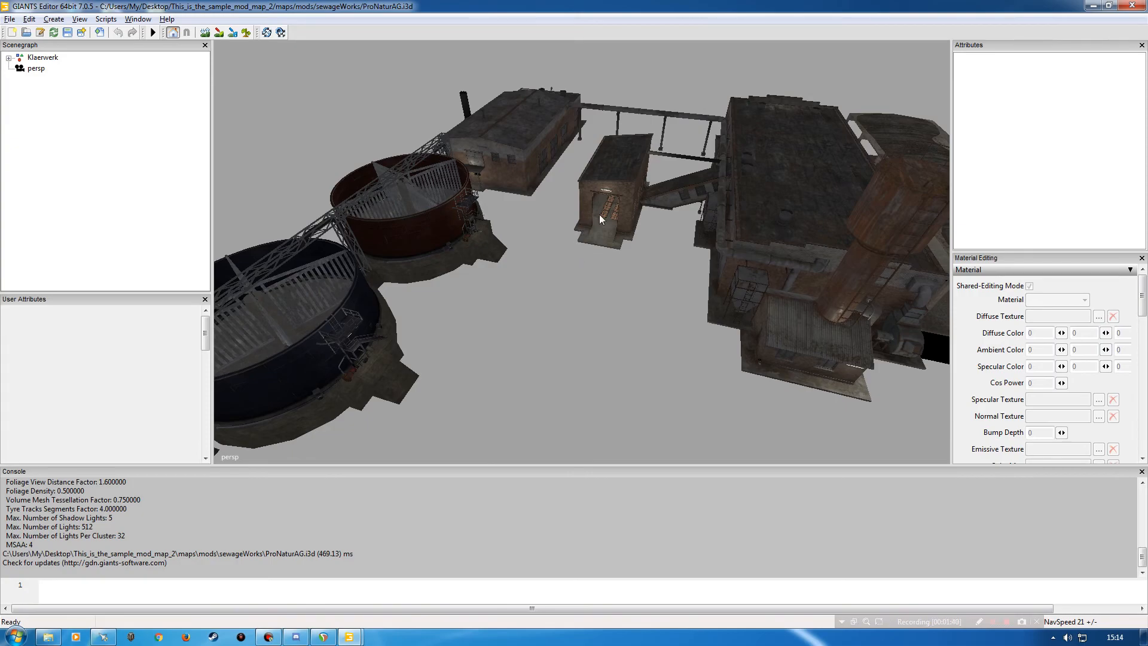
Examine the Pro Natur AG factory sign on the outer brick wall for its texture language.
{"action": "left_click_drag", "start_coordinate": [641, 302], "coordinate": [643, 243], "text": "alt"}
{"action": "right_click_drag", "start_coordinate": [561, 310], "coordinate": [698, 48], "text": "alt"}
{"action": "left_click_drag", "start_coordinate": [594, 269], "coordinate": [311, 350], "text": "alt"}
{"action": "left_click_drag", "start_coordinate": [632, 348], "coordinate": [716, 345], "text": "alt"}
{"action": "left_click_drag", "start_coordinate": [758, 253], "coordinate": [353, 148], "text": "alt"}
{"action": "right_click_drag", "start_coordinate": [353, 148], "coordinate": [354, 130], "text": "alt"}
{"action": "left_click_drag", "start_coordinate": [354, 132], "coordinate": [357, 144], "text": "alt"}
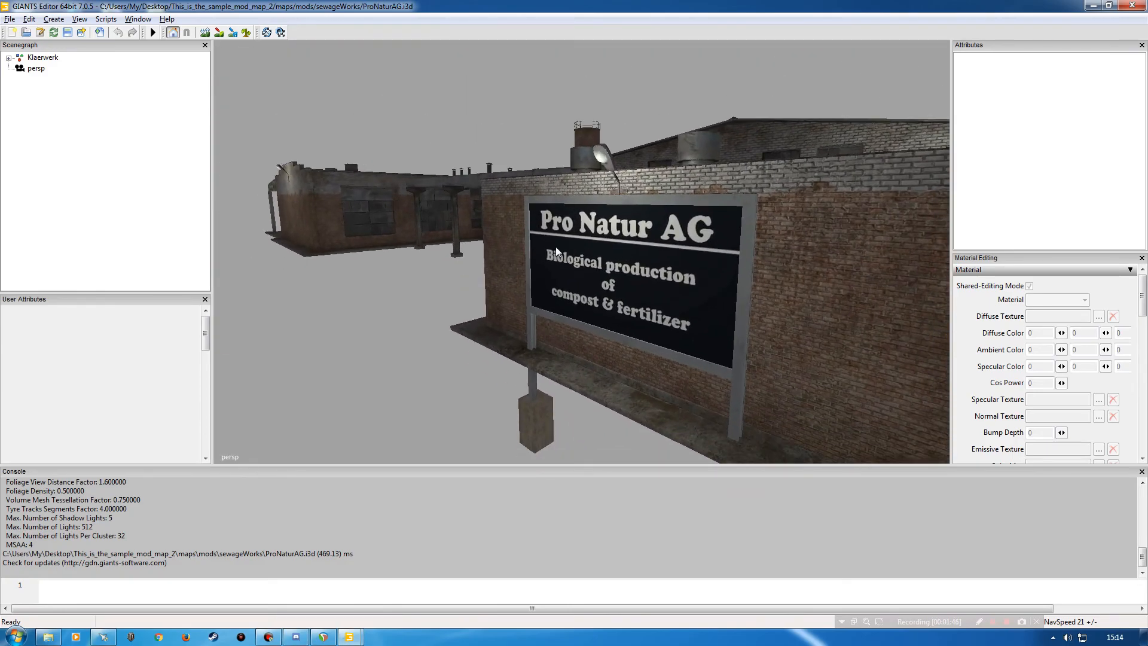
Close the ProNaturAG.i3d scene and bring the empty gravel yard of map02.i3d into view.
{"action": "left_click", "coordinate": [1143, 7]}
{"action": "left_click", "coordinate": [664, 317]}
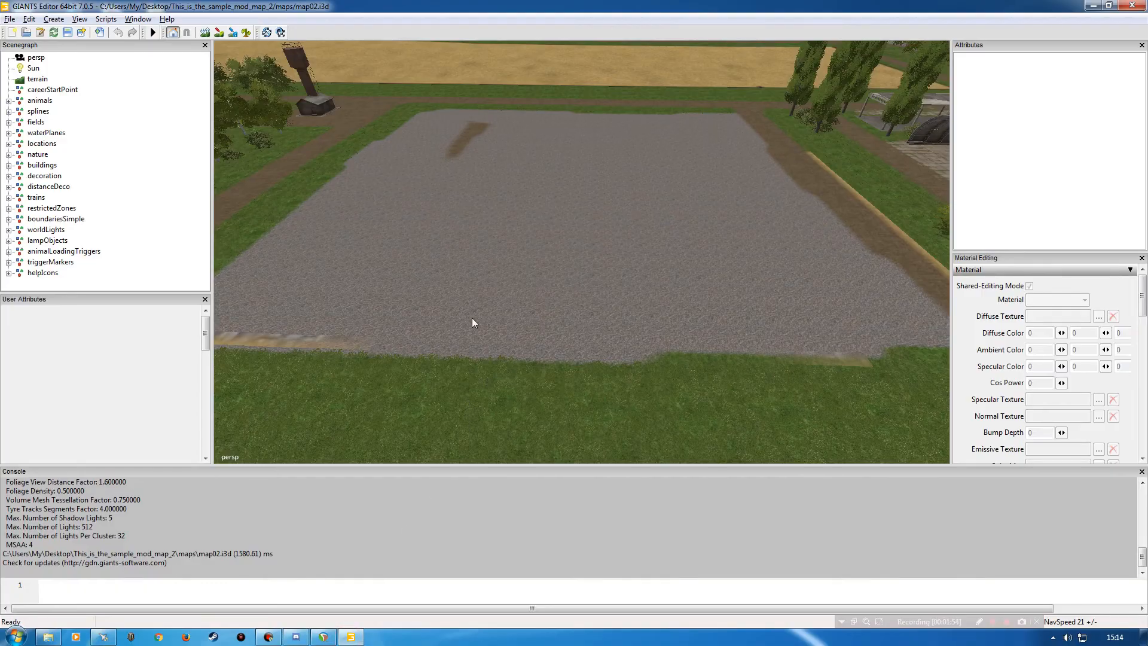
{"action": "left_click_drag", "start_coordinate": [518, 242], "coordinate": [500, 221], "text": "alt"}
{"action": "left_click_drag", "start_coordinate": [455, 258], "coordinate": [371, 232], "text": "alt"}
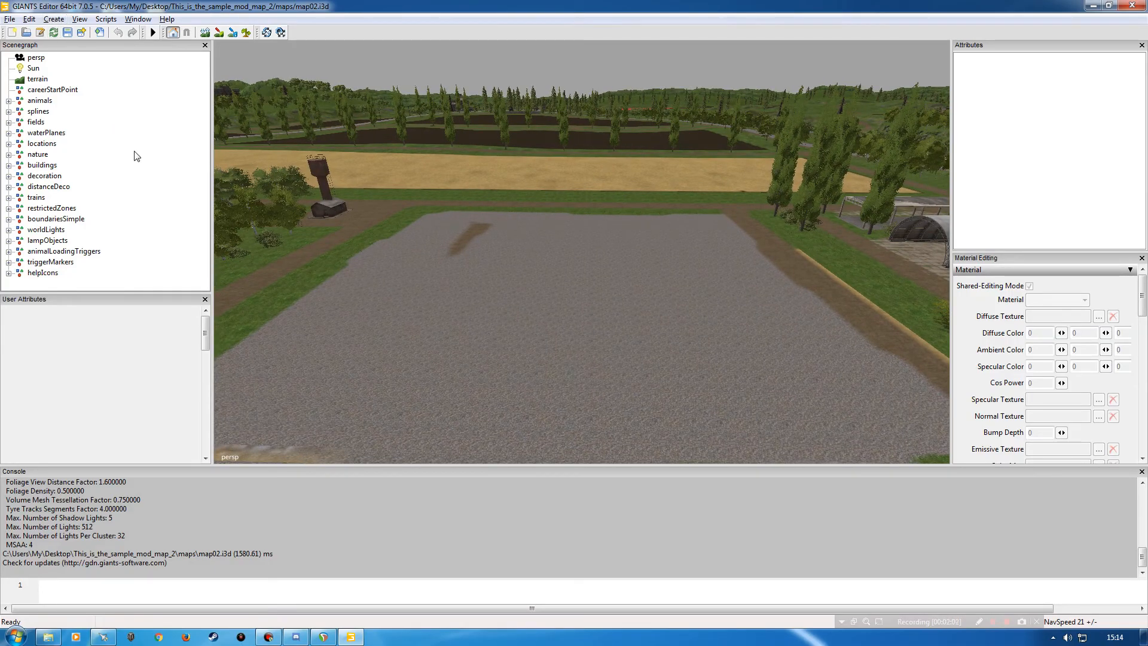
{"action": "left_click_drag", "start_coordinate": [512, 255], "coordinate": [555, 261], "text": "alt"}
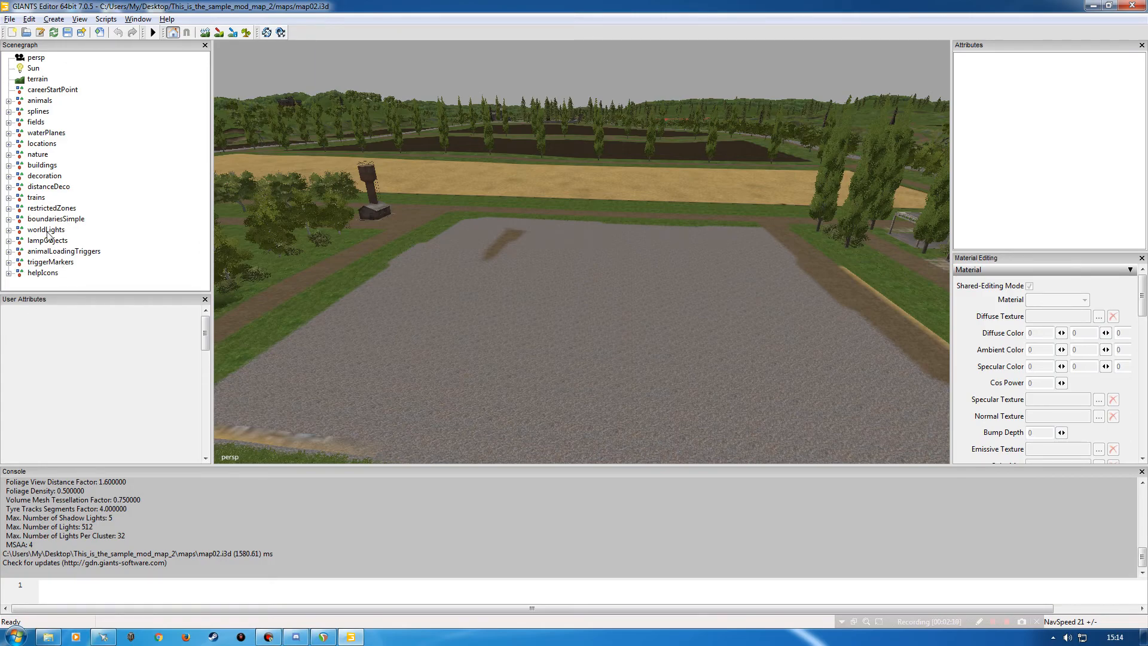
Create a transform group in the map02 scene and name it mods.
{"action": "left_click", "coordinate": [53, 19]}
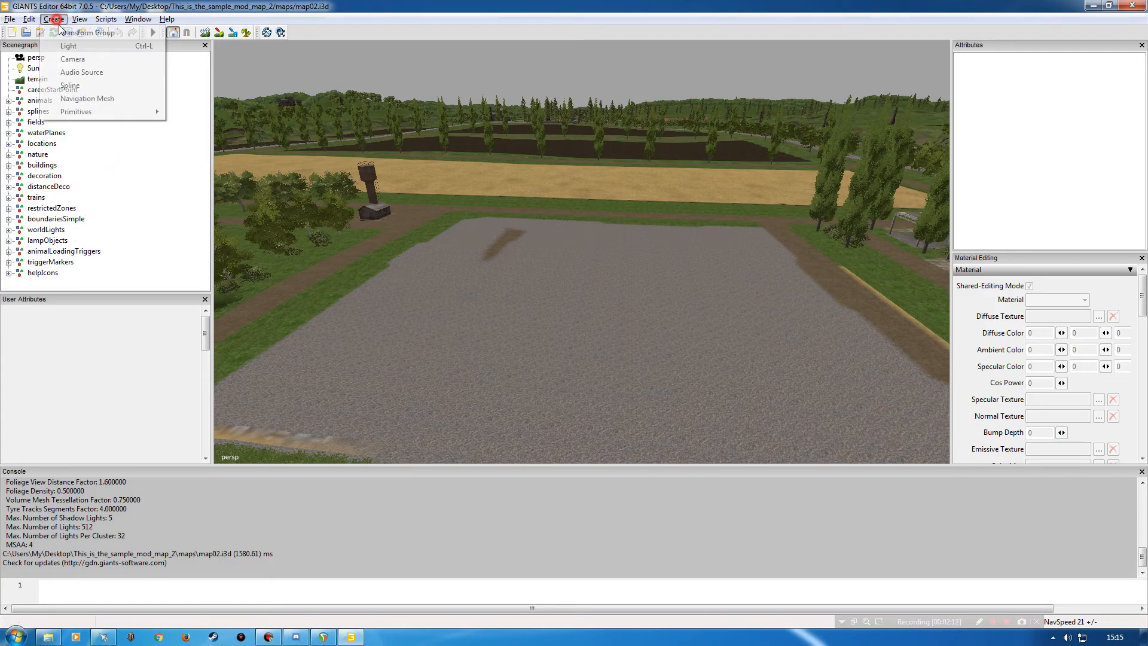
{"action": "left_click", "coordinate": [84, 33]}
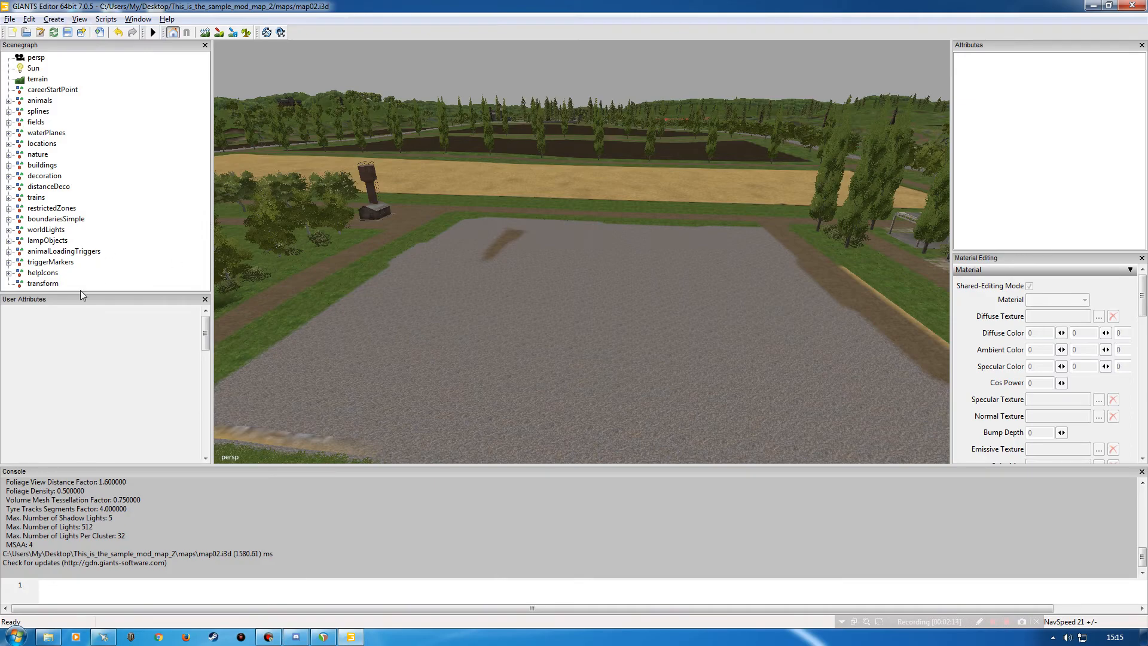
{"action": "left_click", "coordinate": [41, 284]}
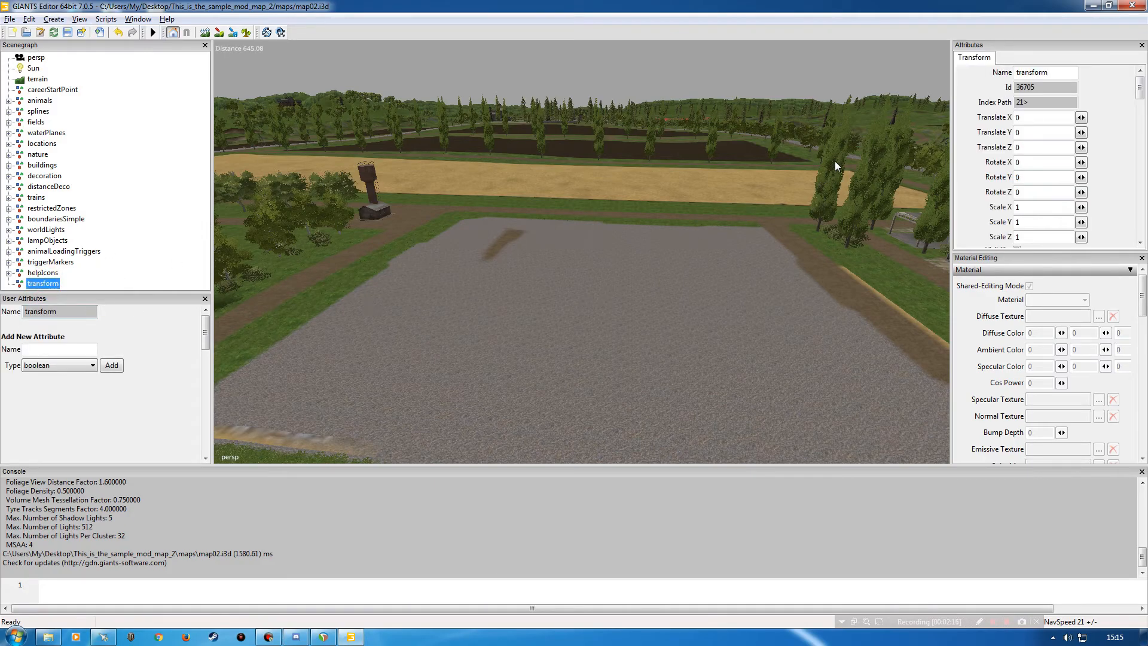
{"action": "double_click", "coordinate": [1064, 71]}
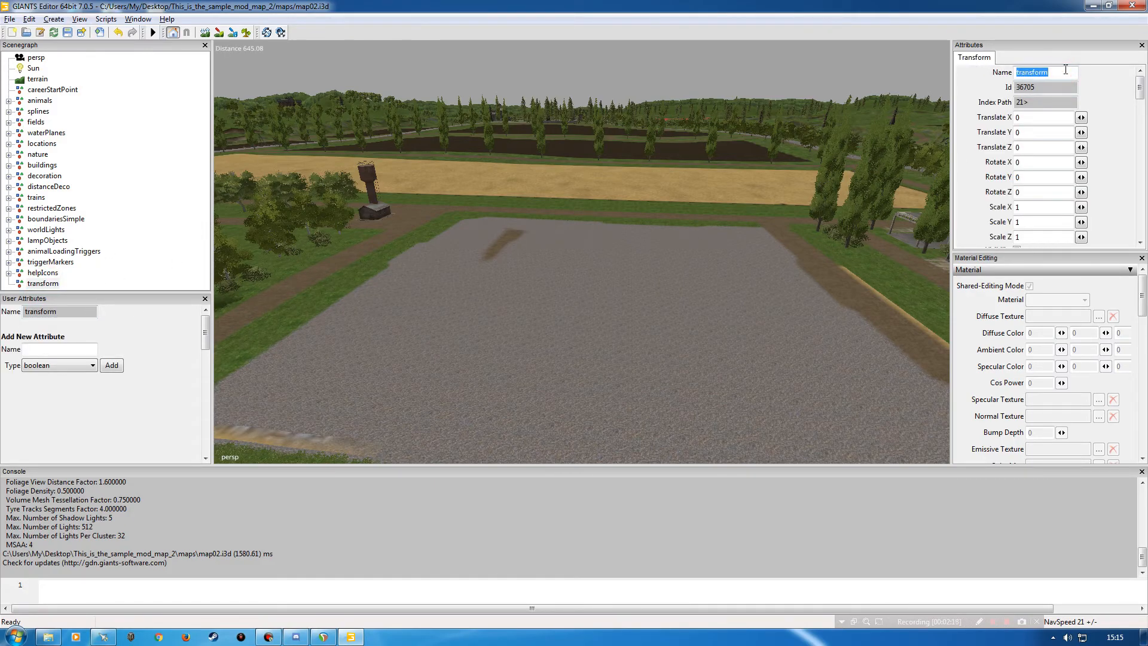
{"action": "type", "text": "mods"}
{"action": "key", "text": "Return"}
Import ProNaturAG.i3d into the map from This_is_the_sample_mod_map_2, maps, mods, sewageWorks on the desktop.
{"action": "left_click", "coordinate": [12, 23]}
{"action": "left_click", "coordinate": [66, 144]}
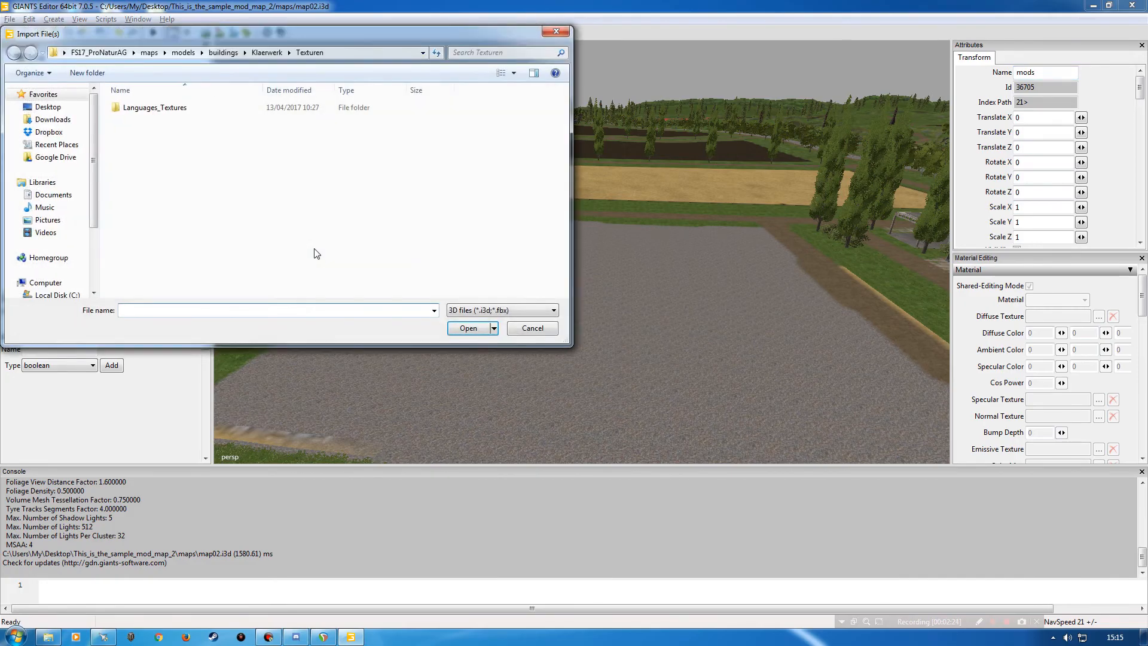
{"action": "left_click", "coordinate": [47, 106]}
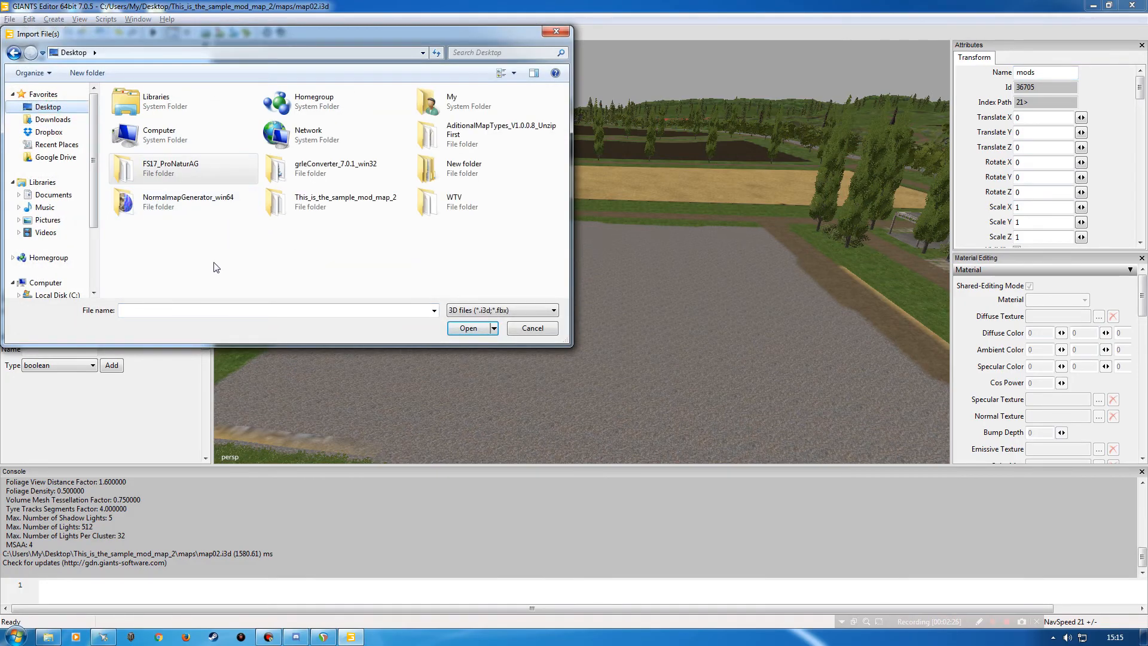
{"action": "double_click", "coordinate": [317, 203]}
{"action": "double_click", "coordinate": [132, 132]}
{"action": "double_click", "coordinate": [134, 120]}
{"action": "double_click", "coordinate": [140, 111]}
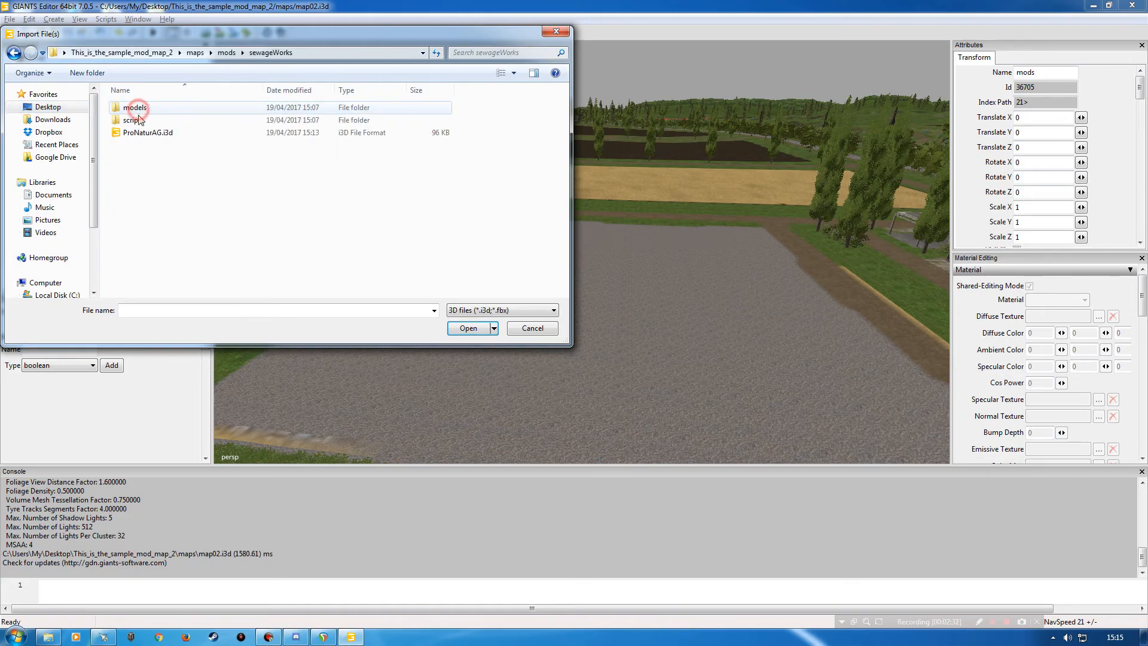
{"action": "double_click", "coordinate": [131, 133]}
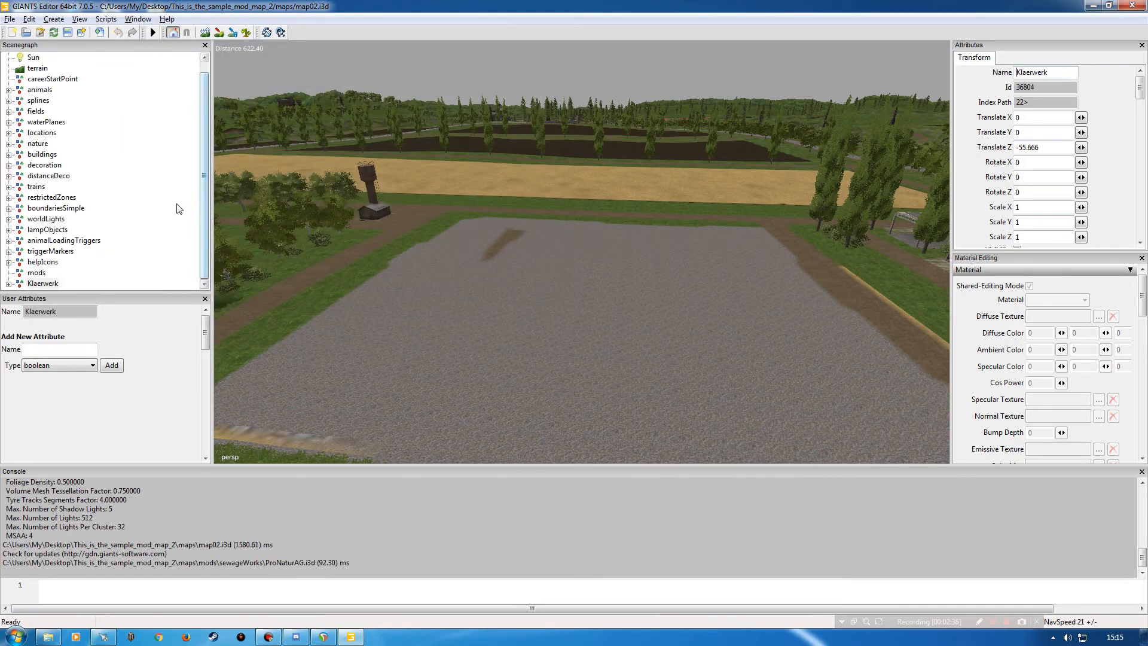
Move the imported Klaerwerk group into the mods transform group.
{"action": "left_click_drag", "start_coordinate": [203, 170], "coordinate": [205, 246]}
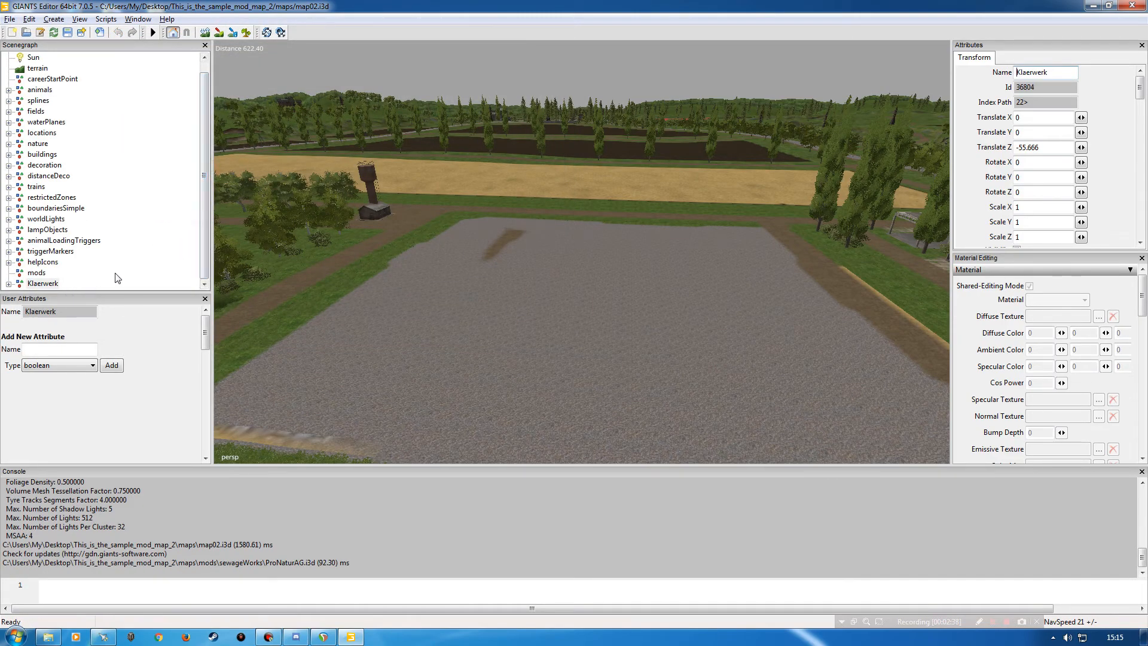
{"action": "left_click", "coordinate": [41, 284]}
{"action": "key", "text": "ctrl+x"}
{"action": "left_click", "coordinate": [36, 285]}
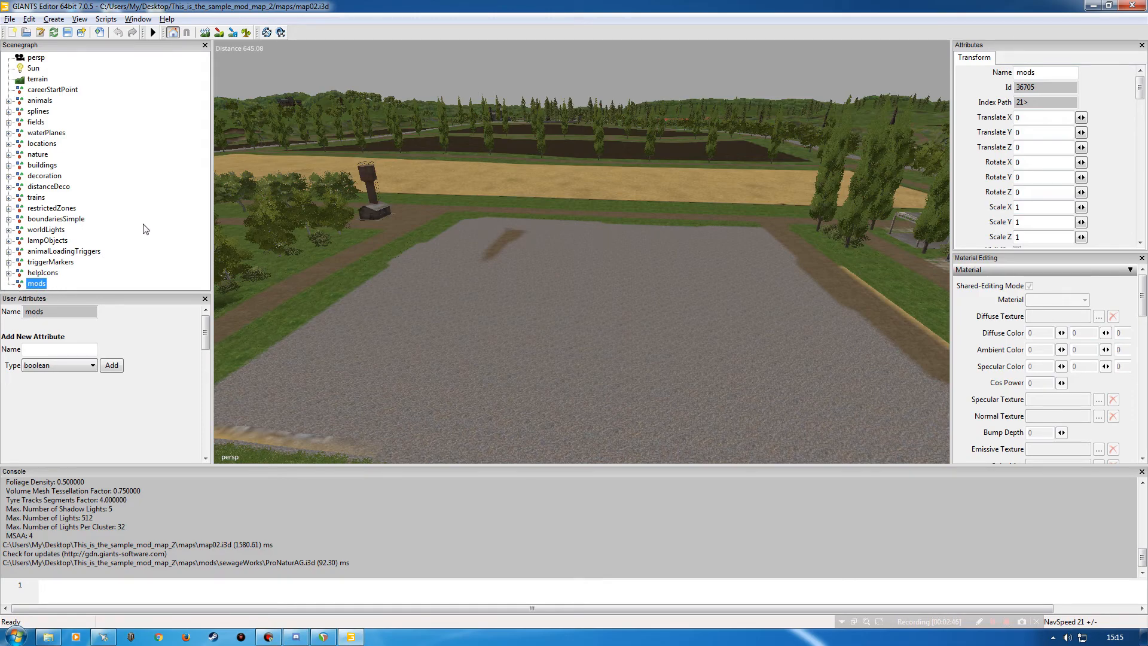
{"action": "key", "text": "ctrl+v"}
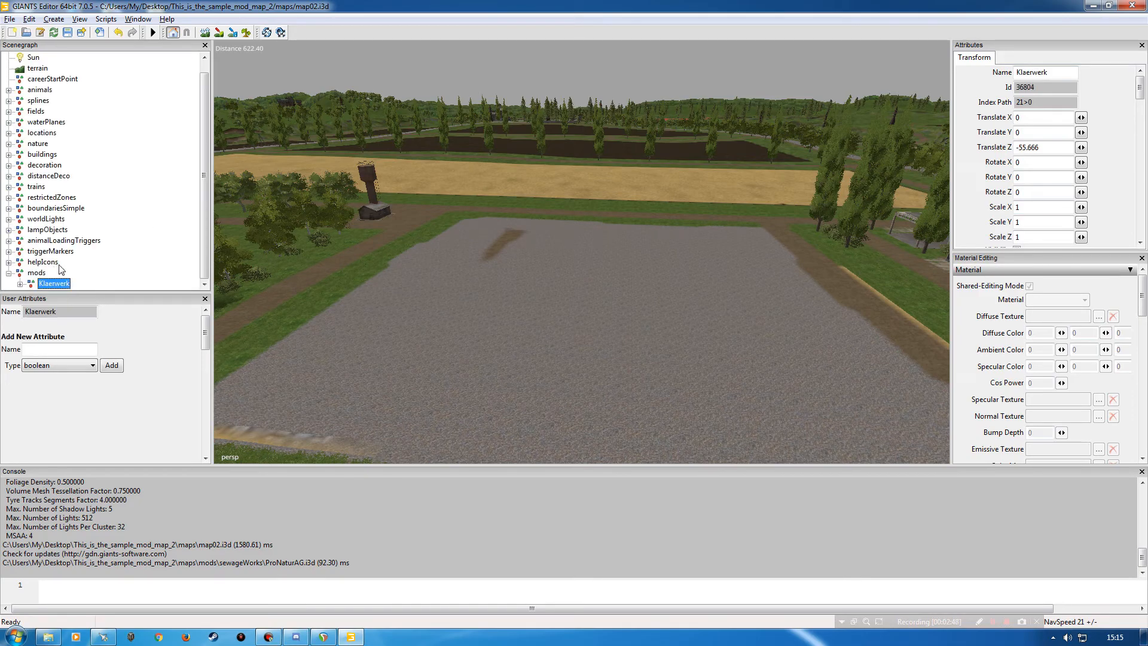
Collapse the mods group in the scenegraph and hide the user attributes.
{"action": "left_click", "coordinate": [204, 186]}
{"action": "left_click", "coordinate": [9, 272]}
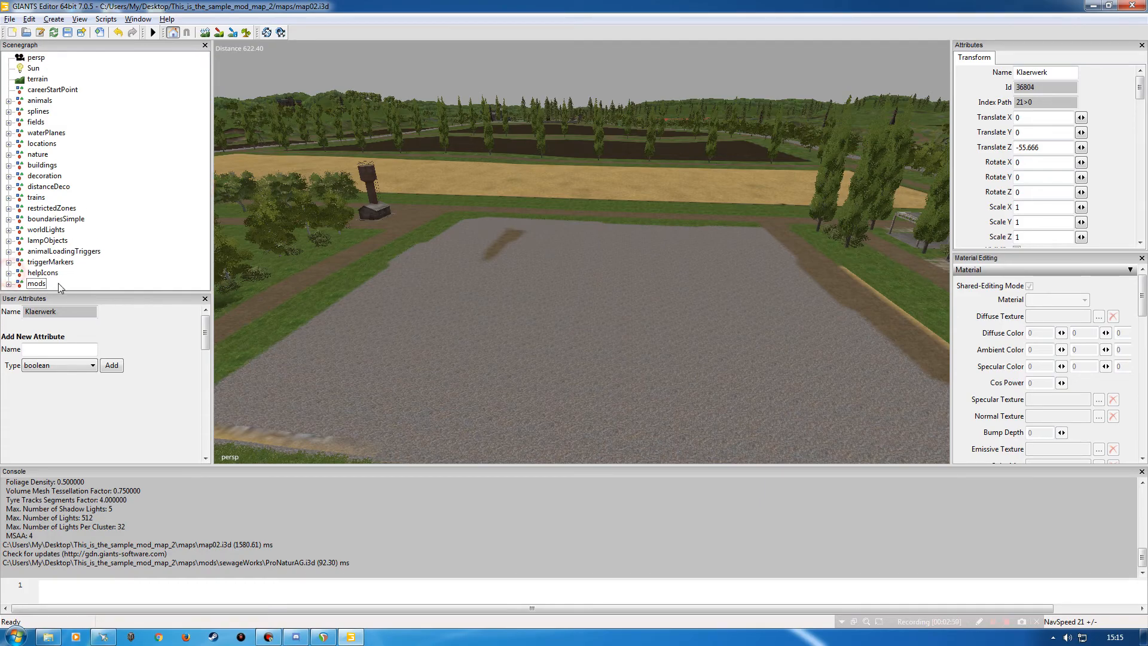
{"action": "left_click", "coordinate": [204, 298]}
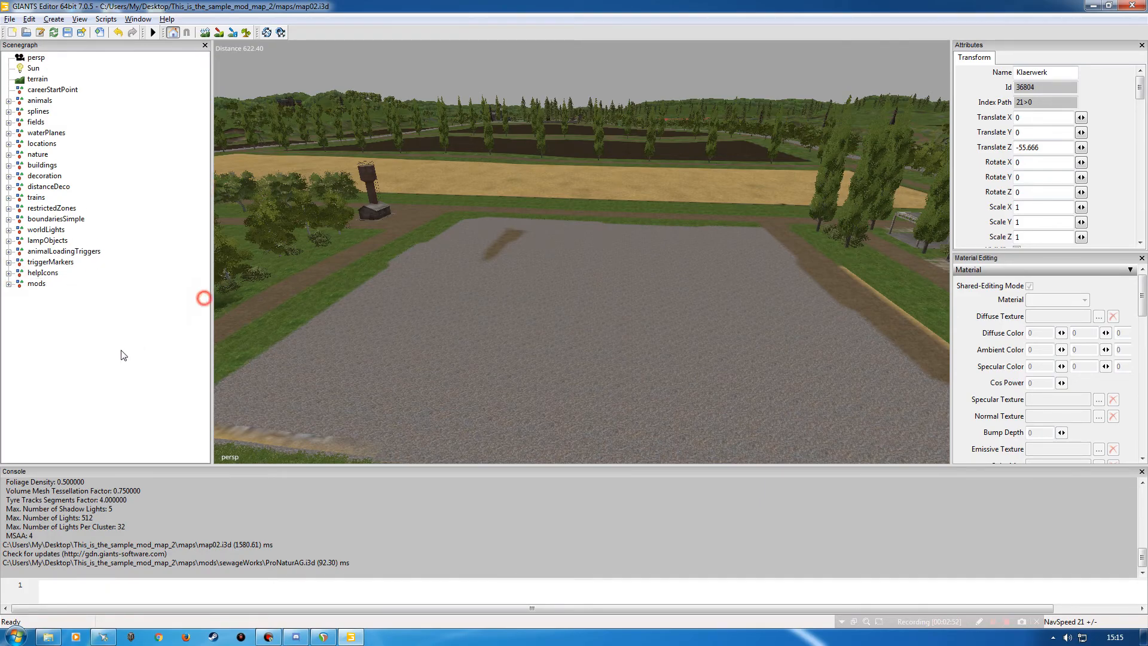
{"action": "left_click", "coordinate": [9, 284]}
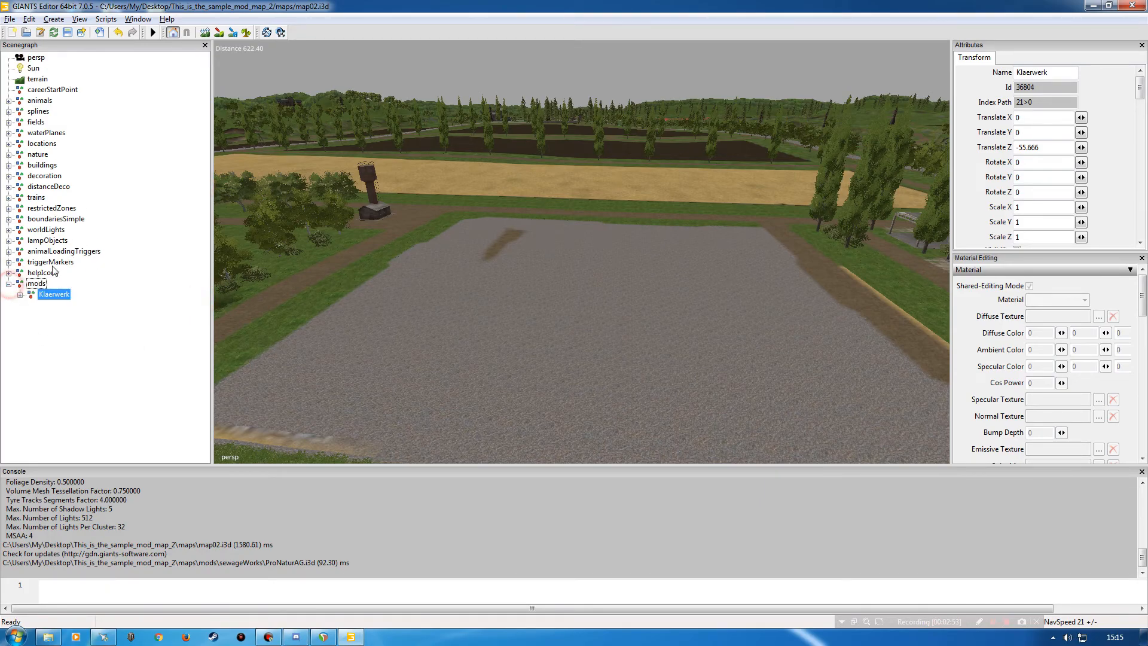
{"action": "left_click", "coordinate": [77, 354]}
{"action": "left_click", "coordinate": [9, 285]}
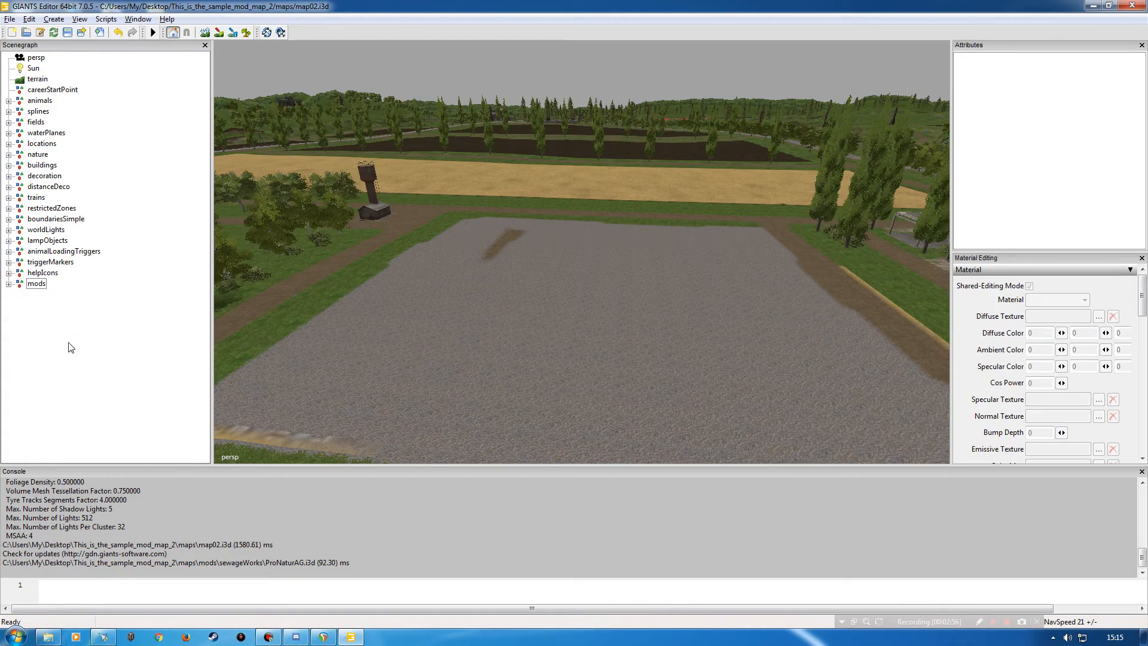
{"action": "left_click", "coordinate": [9, 284]}
{"action": "left_click", "coordinate": [9, 284]}
{"action": "left_click", "coordinate": [9, 284]}
Place the Klaerwerk group from the mods group onto the gravel lot using Interactive Placement.
{"action": "left_click", "coordinate": [48, 296]}
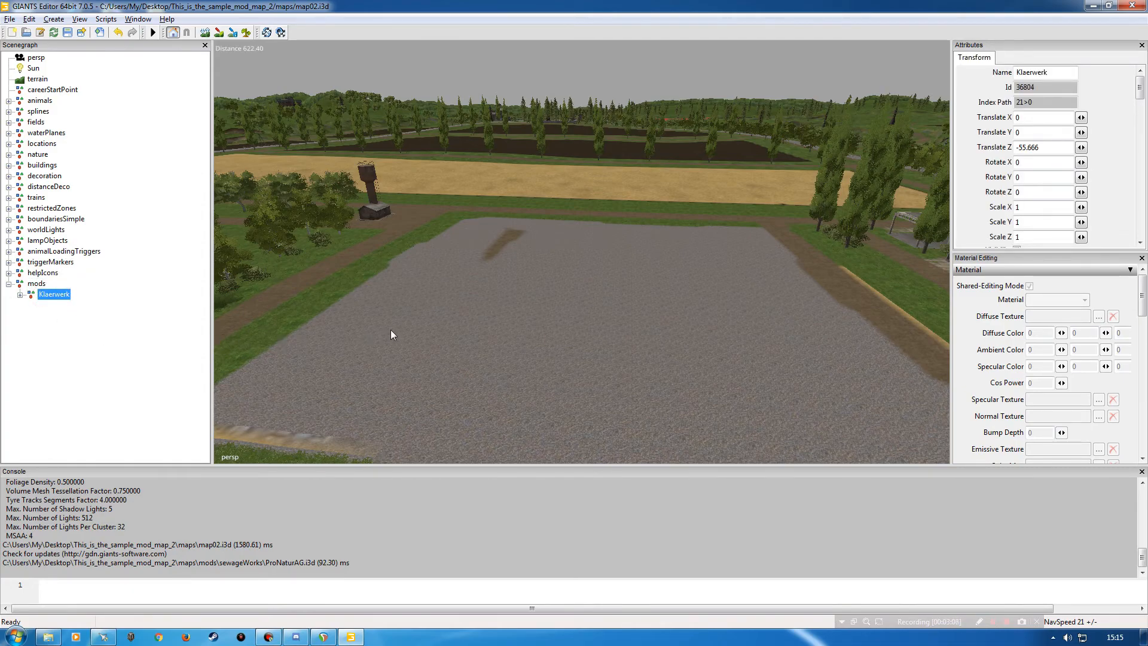
{"action": "mouse_move", "coordinate": [417, 332]}
{"action": "middle_mouse_down"}
{"action": "mouse_move", "coordinate": [496, 364]}
{"action": "mouse_move", "coordinate": [656, 291]}
{"action": "mouse_move", "coordinate": [350, 320]}
{"action": "mouse_move", "coordinate": [333, 287]}
{"action": "mouse_move", "coordinate": [584, 292]}
{"action": "mouse_move", "coordinate": [656, 329]}
{"action": "mouse_move", "coordinate": [297, 223]}
{"action": "middle_mouse_up"}
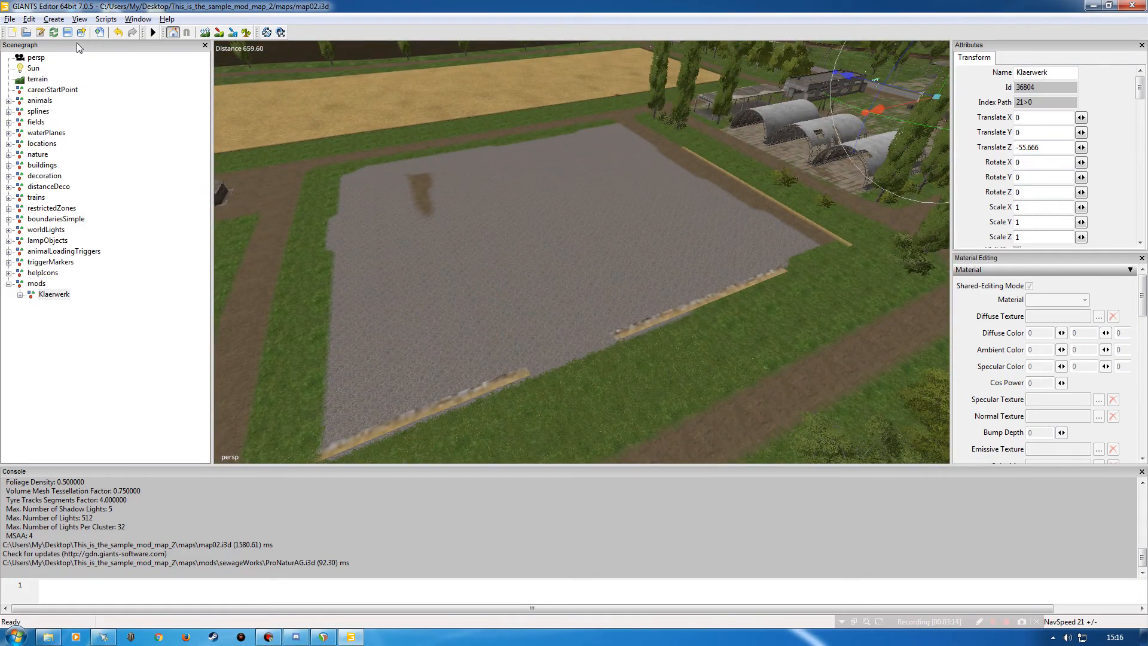
{"action": "left_click", "coordinate": [28, 19]}
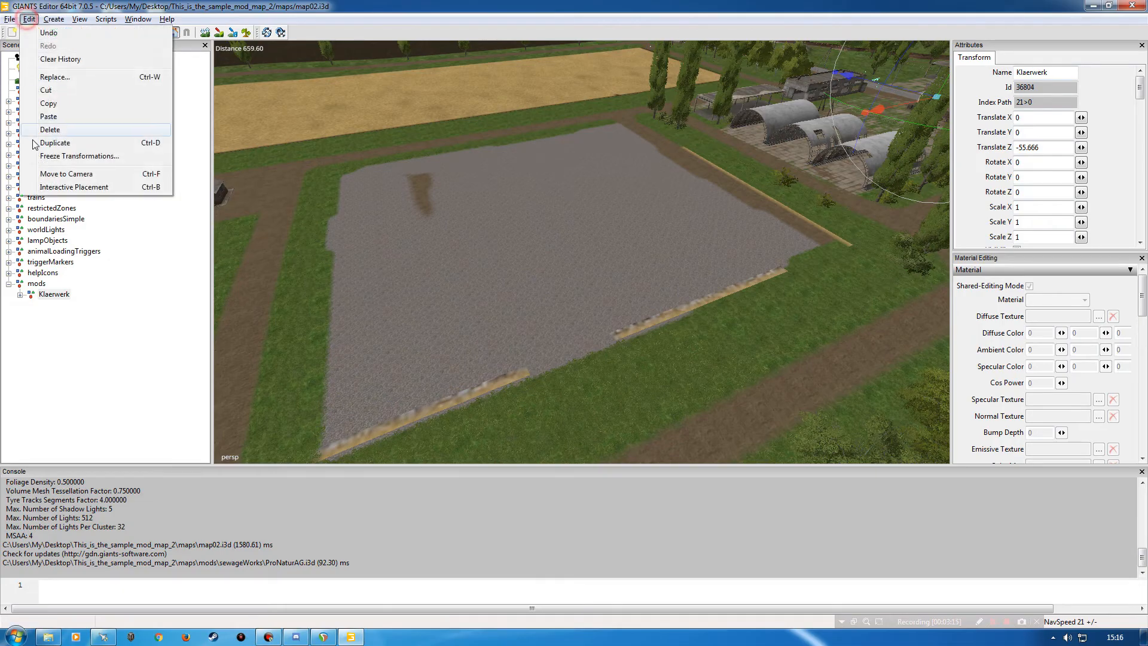
{"action": "left_click", "coordinate": [58, 187]}
{"action": "left_click", "coordinate": [509, 215]}
Move the sewage plant along its Z axis to a Translate Z of about -284.
{"action": "left_click_drag", "start_coordinate": [599, 293], "coordinate": [455, 227], "text": "alt"}
{"action": "left_click_drag", "start_coordinate": [444, 232], "coordinate": [650, 235], "text": "alt"}
{"action": "left_click_drag", "start_coordinate": [621, 274], "coordinate": [574, 252], "text": "alt"}
{"action": "left_click_drag", "start_coordinate": [459, 314], "coordinate": [404, 350], "text": "alt"}
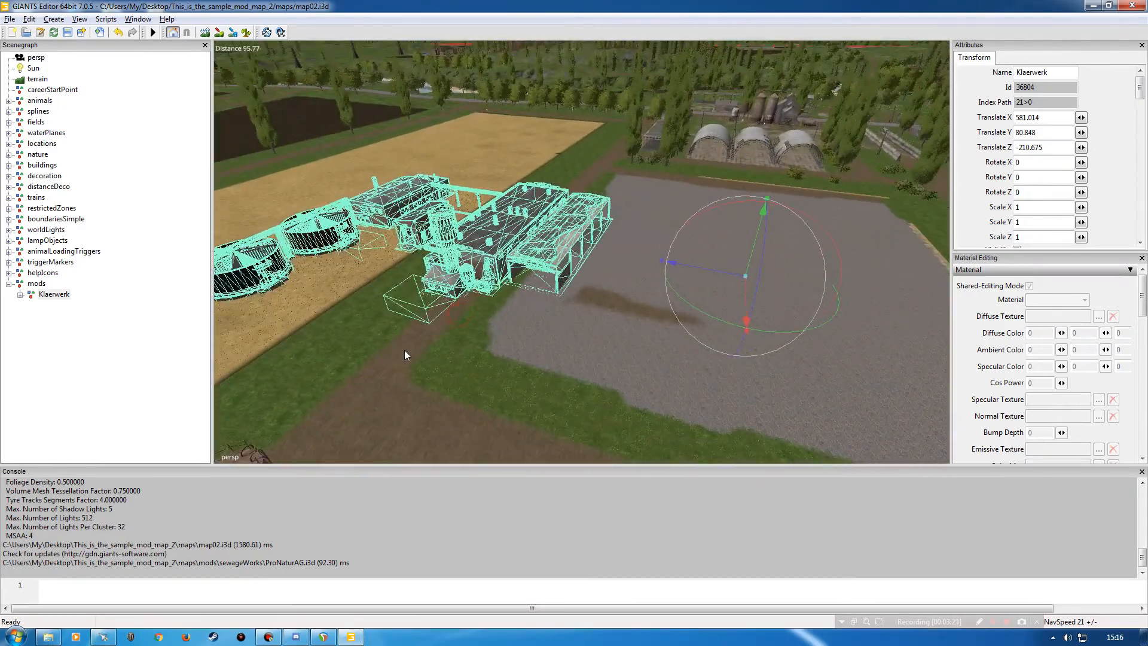
{"action": "left_click_drag", "start_coordinate": [462, 279], "coordinate": [489, 292], "text": "alt"}
{"action": "left_click_drag", "start_coordinate": [632, 224], "coordinate": [971, 228]}
Set the Klaerwerk group's Rotate Y to 90.
{"action": "left_click_drag", "start_coordinate": [430, 371], "coordinate": [423, 318], "text": "alt"}
{"action": "right_click_drag", "start_coordinate": [423, 317], "coordinate": [503, 122], "text": "alt"}
{"action": "left_click_drag", "start_coordinate": [482, 265], "coordinate": [622, 242], "text": "alt"}
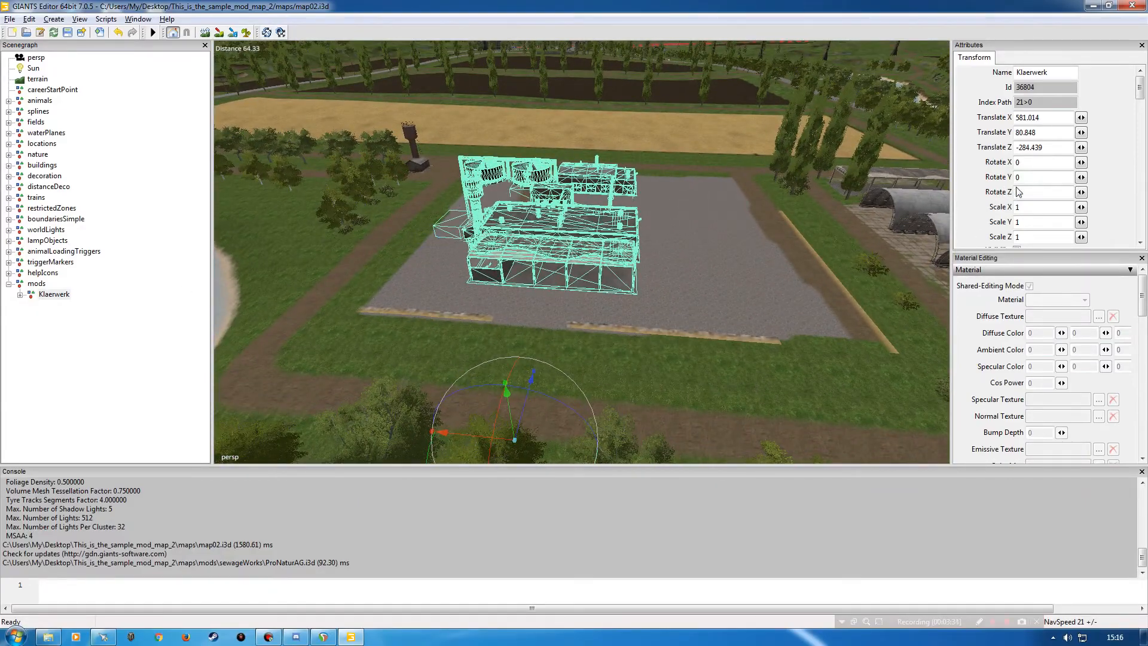
{"action": "left_click", "coordinate": [1041, 177]}
{"action": "double_click", "coordinate": [1041, 179]}
{"action": "type", "text": "90"}
{"action": "key", "text": "Return"}
Move the rotated sewage plant onto the gravel lot, to about Translate X 498.5 and Translate Z -192.1.
{"action": "left_click_drag", "start_coordinate": [762, 230], "coordinate": [999, 102], "text": "alt"}
{"action": "left_click_drag", "start_coordinate": [699, 275], "coordinate": [766, 208], "text": "alt"}
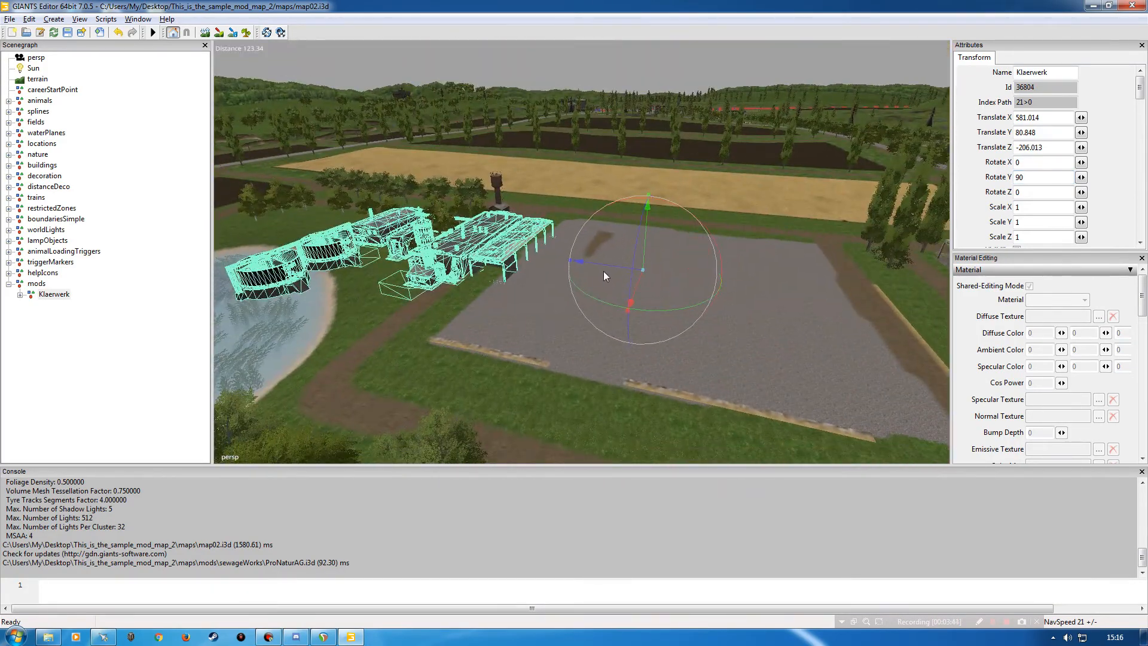
{"action": "left_click_drag", "start_coordinate": [600, 266], "coordinate": [912, 272]}
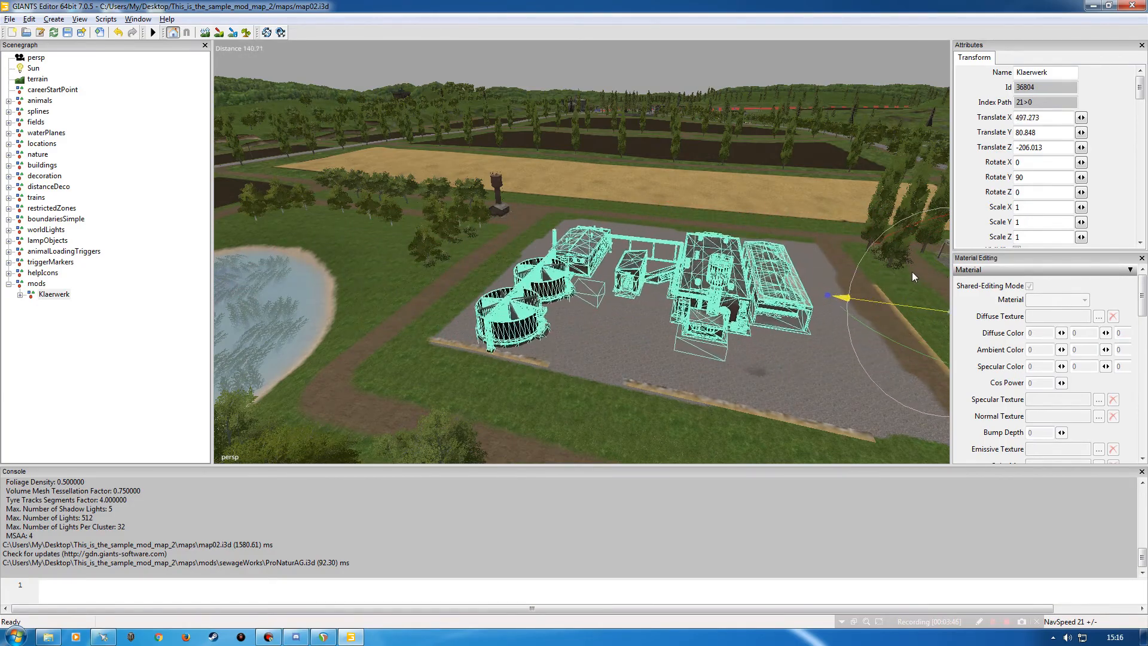
{"action": "left_click_drag", "start_coordinate": [730, 302], "coordinate": [792, 323], "text": "alt"}
{"action": "left_click_drag", "start_coordinate": [811, 262], "coordinate": [770, 233]}
Adjust the sewage plant's height by eye against the gravel, to a Translate Y of about 80.8.
{"action": "left_click_drag", "start_coordinate": [770, 233], "coordinate": [634, 263], "text": "alt"}
{"action": "right_click_drag", "start_coordinate": [634, 263], "coordinate": [670, 281], "text": "alt"}
{"action": "left_click_drag", "start_coordinate": [670, 269], "coordinate": [656, 303], "text": "alt"}
{"action": "right_click_drag", "start_coordinate": [683, 326], "coordinate": [705, 340], "text": "alt"}
{"action": "left_click_drag", "start_coordinate": [643, 252], "coordinate": [654, 232], "text": "alt"}
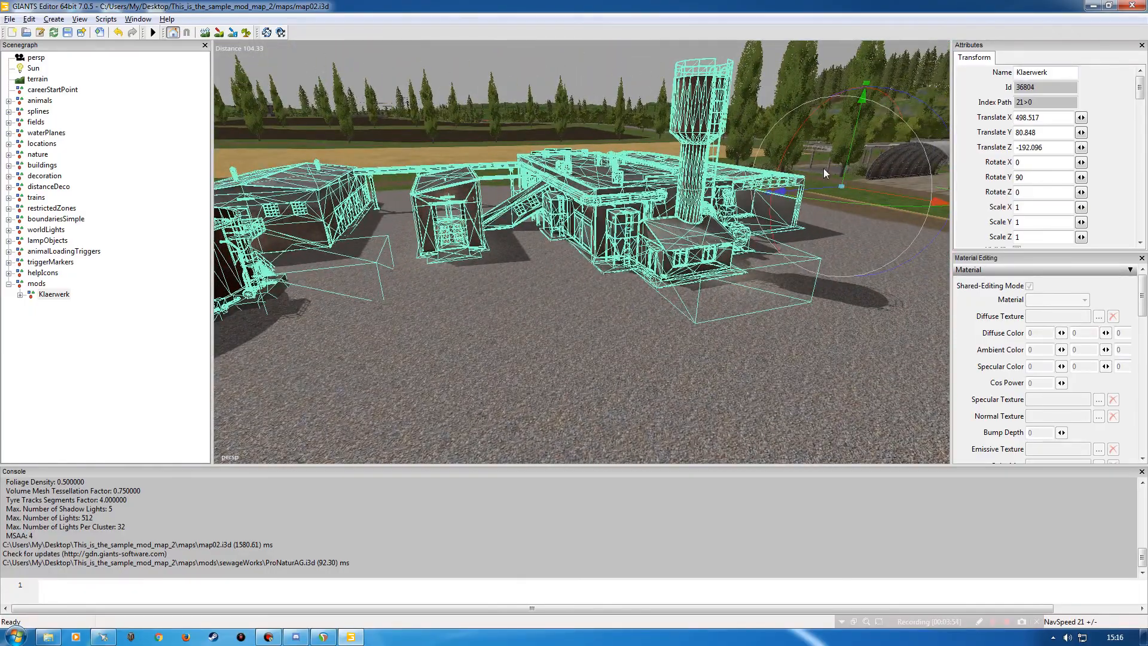
{"action": "left_click_drag", "start_coordinate": [846, 168], "coordinate": [740, 237]}
{"action": "scroll", "coordinate": [699, 289], "scroll_direction": "up", "scroll_amount": 4}
{"action": "scroll", "coordinate": [699, 289], "scroll_direction": "up", "scroll_amount": 3}
{"action": "left_click_drag", "start_coordinate": [699, 289], "coordinate": [600, 287], "text": "alt"}
{"action": "scroll", "coordinate": [616, 299], "scroll_direction": "up", "scroll_amount": 3}
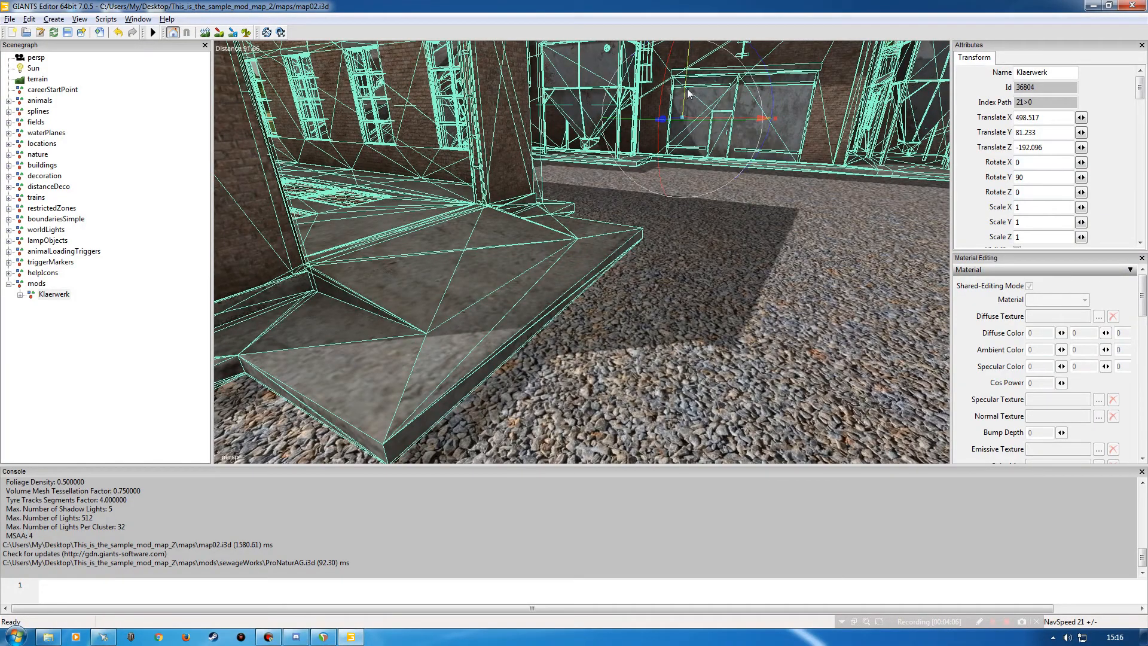
{"action": "left_click_drag", "start_coordinate": [687, 88], "coordinate": [677, 214]}
{"action": "left_click_drag", "start_coordinate": [775, 210], "coordinate": [796, 205], "text": "alt"}
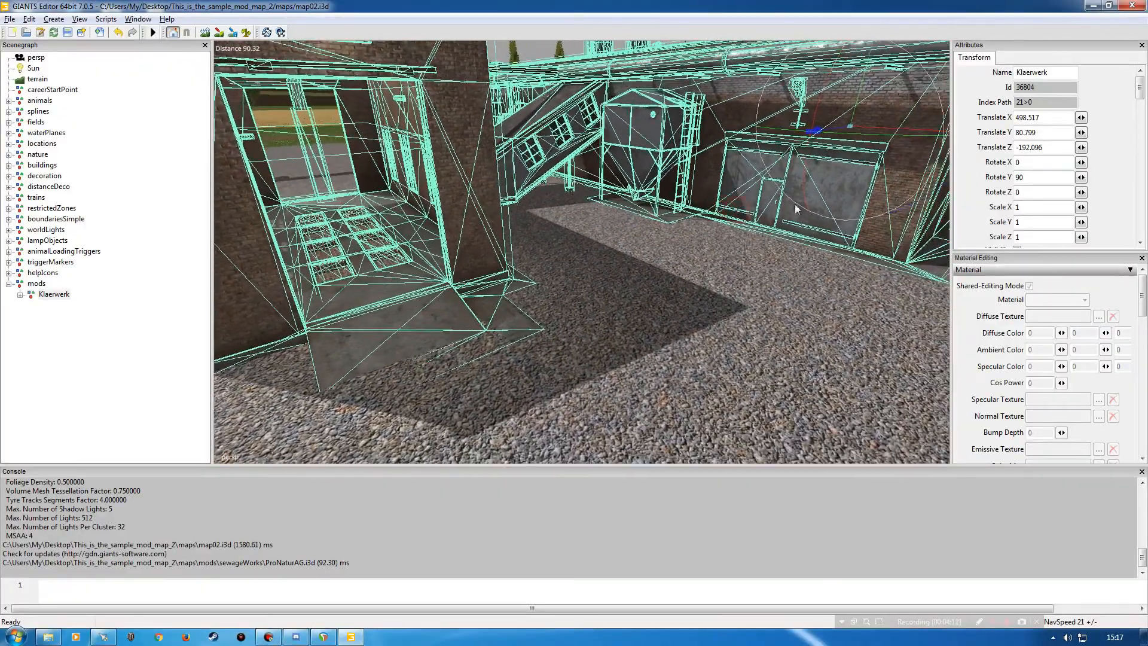
{"action": "left_click_drag", "start_coordinate": [635, 219], "coordinate": [627, 243], "text": "alt"}
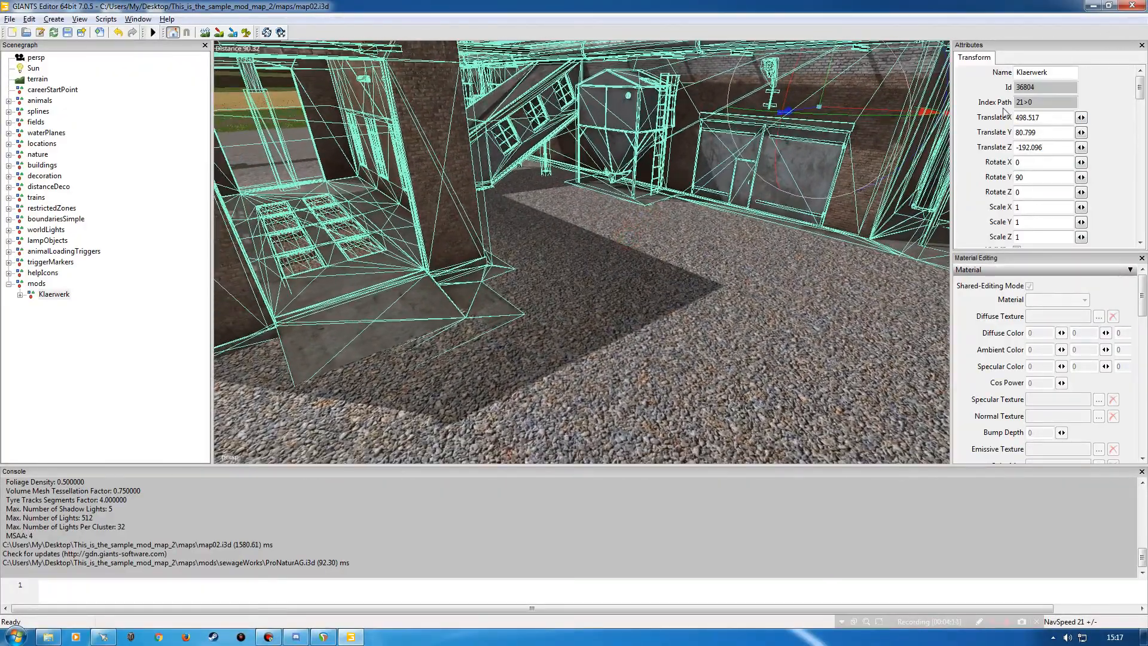
{"action": "left_click_drag", "start_coordinate": [642, 194], "coordinate": [604, 183], "text": "alt"}
Set the Klaerwerk group's Translate Y to 80.85 and clear the selection.
{"action": "left_click", "coordinate": [1050, 133]}
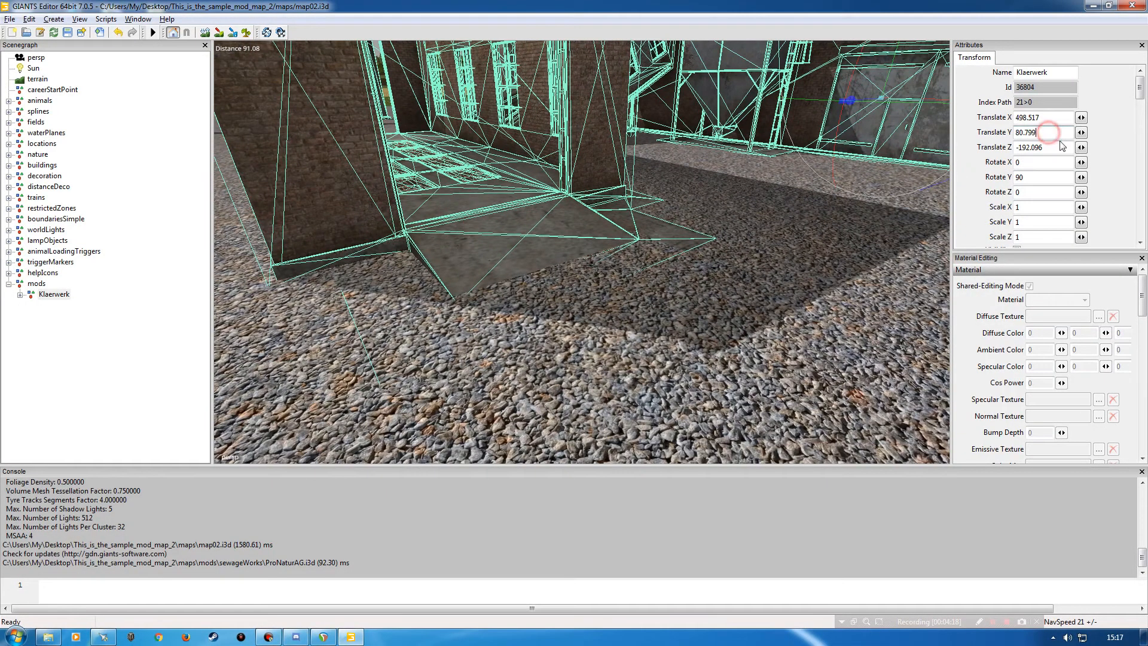
{"action": "key", "text": "BackSpace"}
{"action": "key", "text": "BackSpace"}
{"action": "key", "text": "BackSpace"}
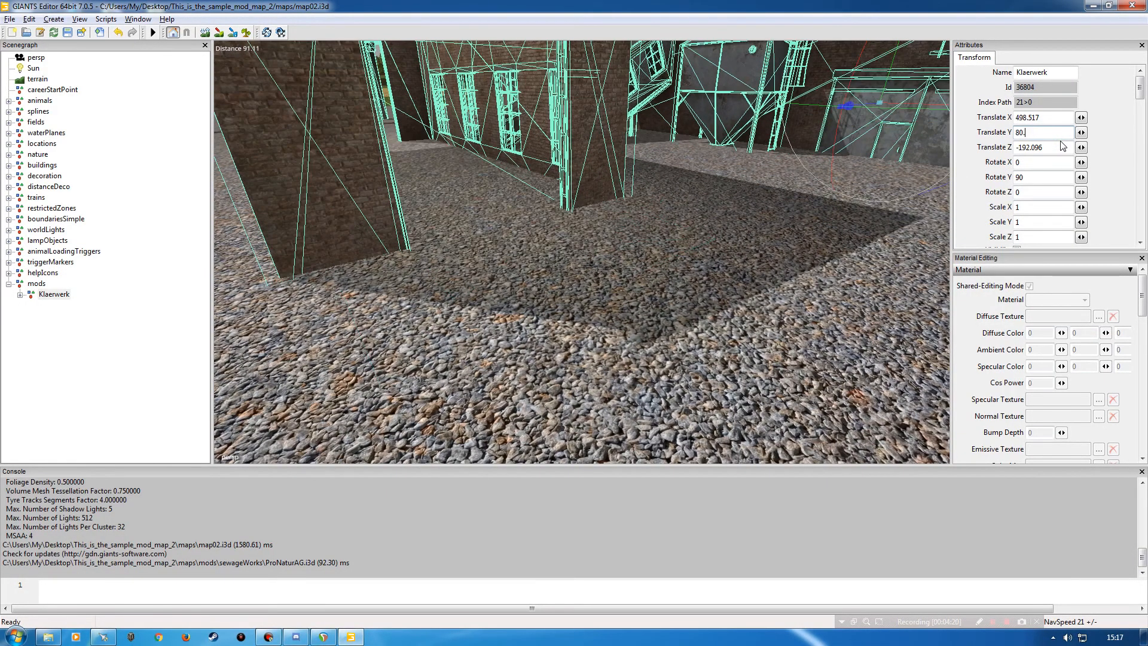
{"action": "type", "text": "8"}
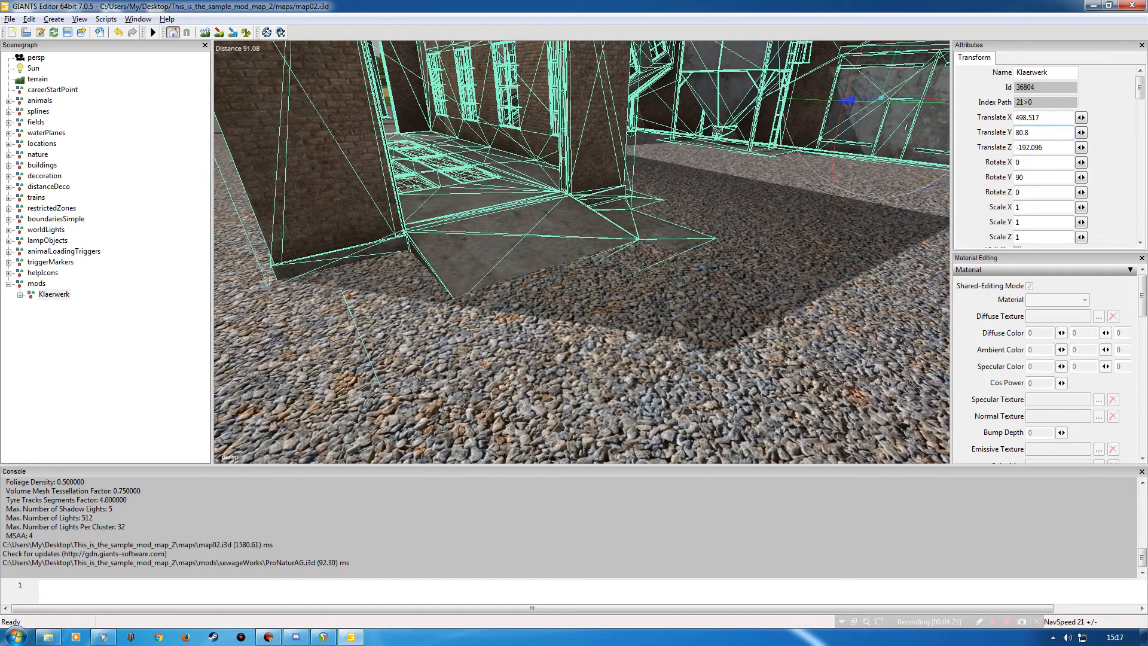
{"action": "key", "text": "BackSpace"}
{"action": "type", "text": "9"}
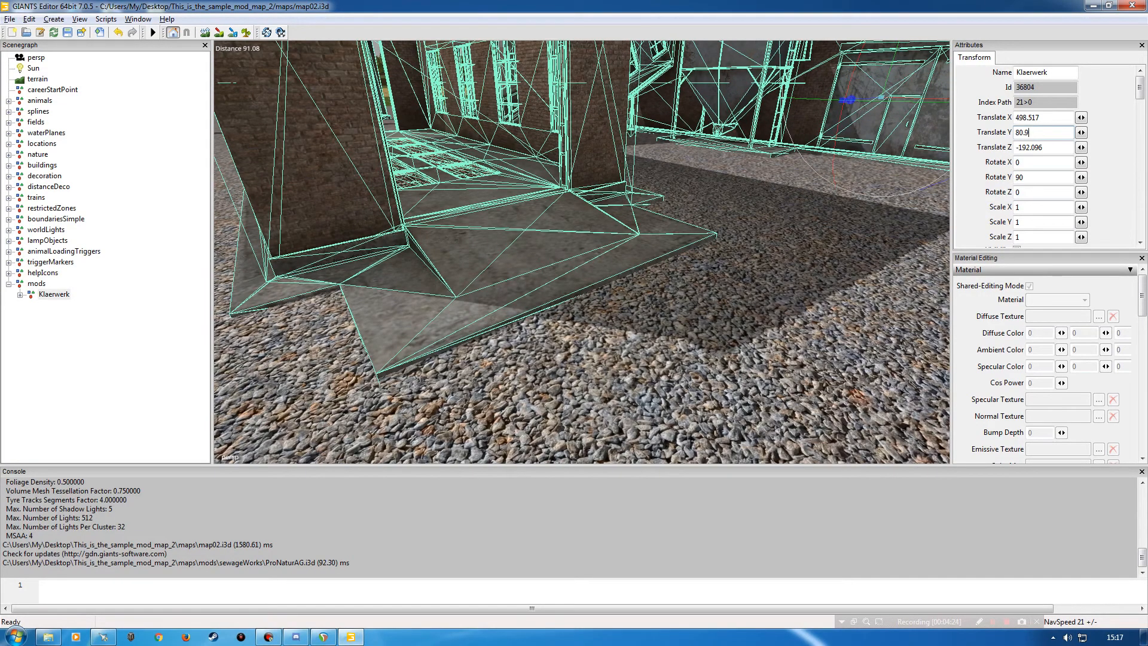
{"action": "key", "text": "BackSpace"}
{"action": "type", "text": "85"}
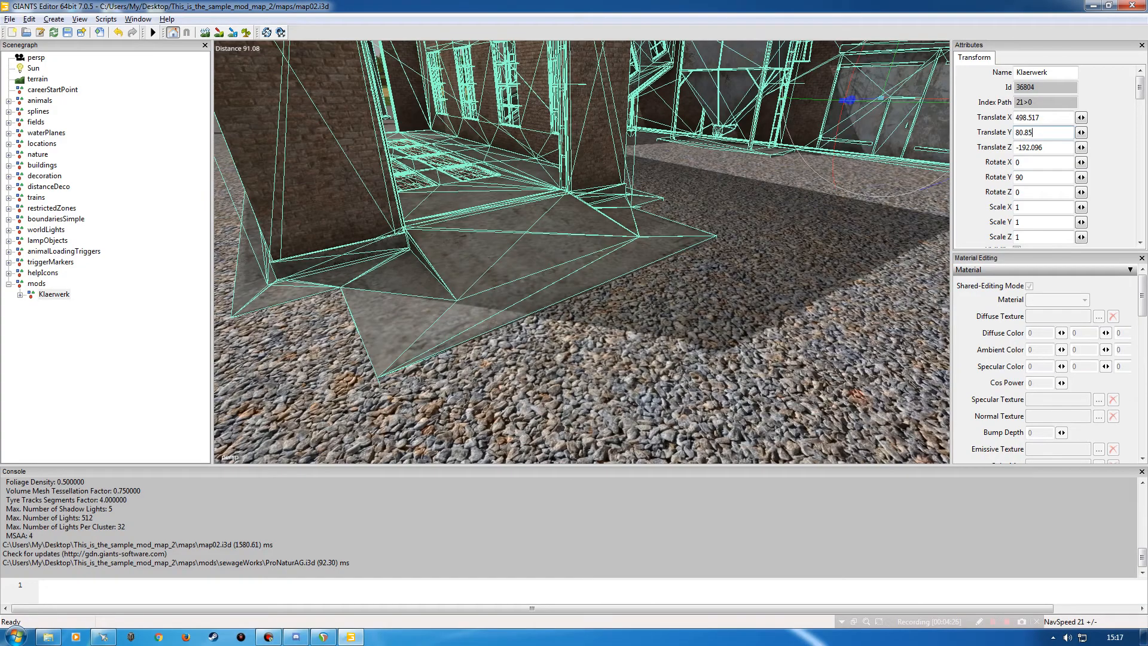
{"action": "left_click", "coordinate": [147, 257]}
Inspect the building ramps and edges around the placed sewage plant for how they sit on the ground.
{"action": "mouse_move", "coordinate": [438, 313]}
{"action": "left_mouse_down", "text": "alt"}
{"action": "mouse_move", "coordinate": [415, 340]}
{"action": "mouse_move", "coordinate": [444, 322]}
{"action": "left_mouse_up", "text": "alt"}
{"action": "right_click_drag", "start_coordinate": [444, 322], "coordinate": [446, 307], "text": "alt"}
{"action": "left_click_drag", "start_coordinate": [448, 308], "coordinate": [370, 301], "text": "alt"}
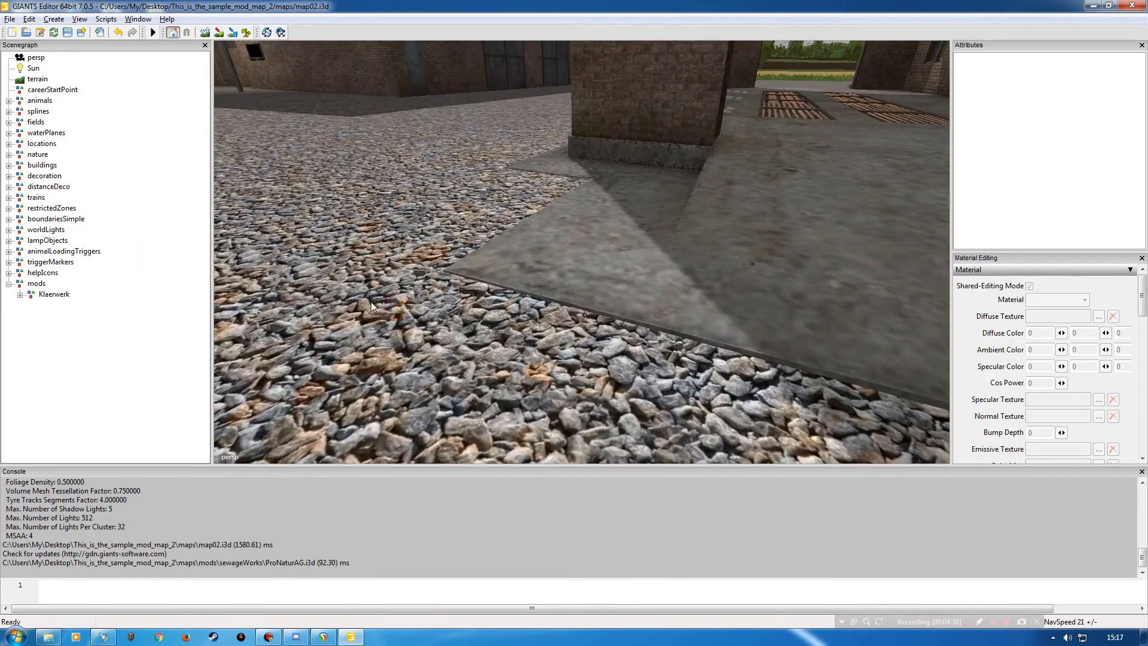
{"action": "left_click_drag", "start_coordinate": [484, 239], "coordinate": [500, 267], "text": "alt"}
{"action": "right_click_drag", "start_coordinate": [501, 267], "coordinate": [426, 256], "text": "alt"}
{"action": "left_click_drag", "start_coordinate": [445, 255], "coordinate": [528, 238], "text": "alt"}
{"action": "right_click_drag", "start_coordinate": [528, 238], "coordinate": [558, 113], "text": "alt"}
{"action": "left_click_drag", "start_coordinate": [558, 113], "coordinate": [522, 157], "text": "alt"}
{"action": "right_click_drag", "start_coordinate": [519, 157], "coordinate": [410, 233], "text": "alt"}
{"action": "left_click_drag", "start_coordinate": [411, 233], "coordinate": [359, 253], "text": "alt"}
{"action": "left_click_drag", "start_coordinate": [359, 254], "coordinate": [347, 192], "text": "alt"}
{"action": "right_click_drag", "start_coordinate": [346, 192], "coordinate": [354, 82], "text": "alt"}
{"action": "right_click_drag", "start_coordinate": [367, 146], "coordinate": [381, 40], "text": "alt"}
{"action": "left_click_drag", "start_coordinate": [408, 85], "coordinate": [658, 163], "text": "alt"}
{"action": "right_click_drag", "start_coordinate": [658, 163], "coordinate": [620, 97], "text": "alt"}
{"action": "left_click_drag", "start_coordinate": [620, 97], "coordinate": [547, 168], "text": "alt"}
{"action": "right_click_drag", "start_coordinate": [546, 167], "coordinate": [451, 185], "text": "alt"}
{"action": "left_click_drag", "start_coordinate": [450, 186], "coordinate": [412, 141], "text": "alt"}
{"action": "right_click_drag", "start_coordinate": [471, 172], "coordinate": [501, 103], "text": "alt"}
{"action": "left_click_drag", "start_coordinate": [513, 131], "coordinate": [538, 151], "text": "alt"}
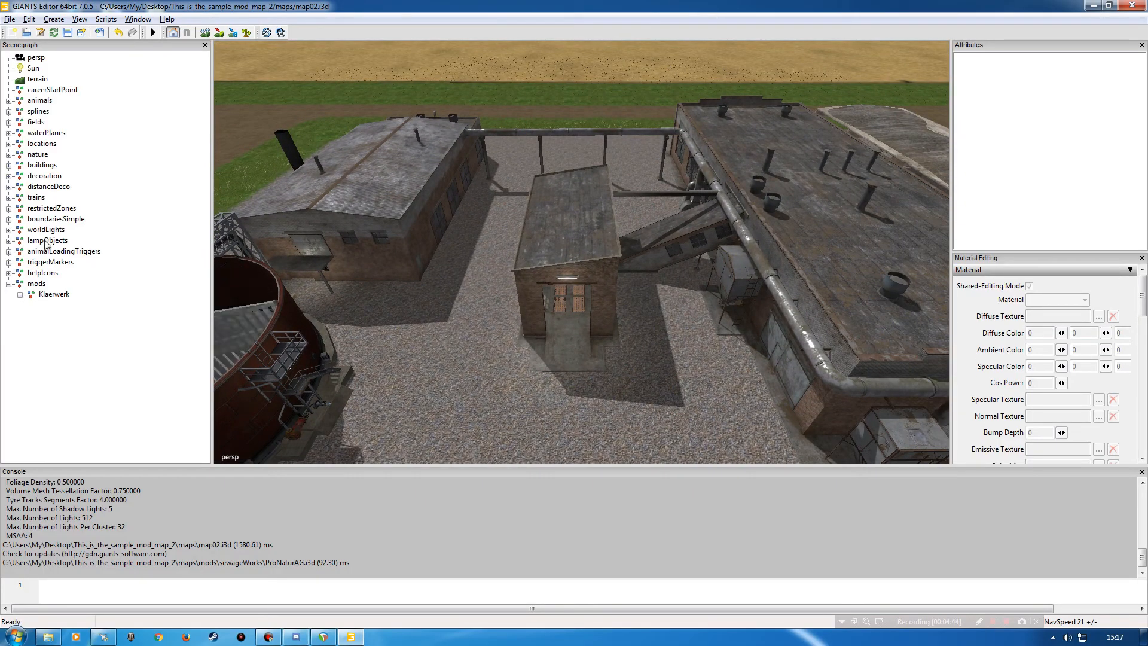
Expand the Klaerwerk group and its Klaerwerk shape, and examine which plant parts and triggers the shape contains.
{"action": "left_click", "coordinate": [19, 294]}
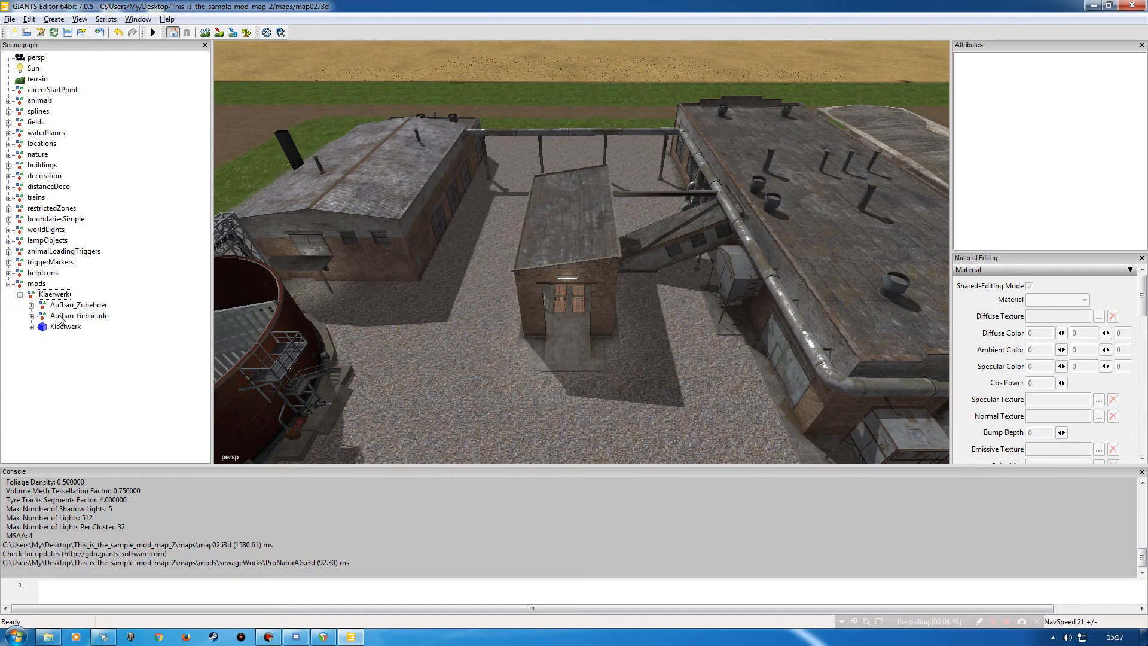
{"action": "left_click", "coordinate": [31, 327]}
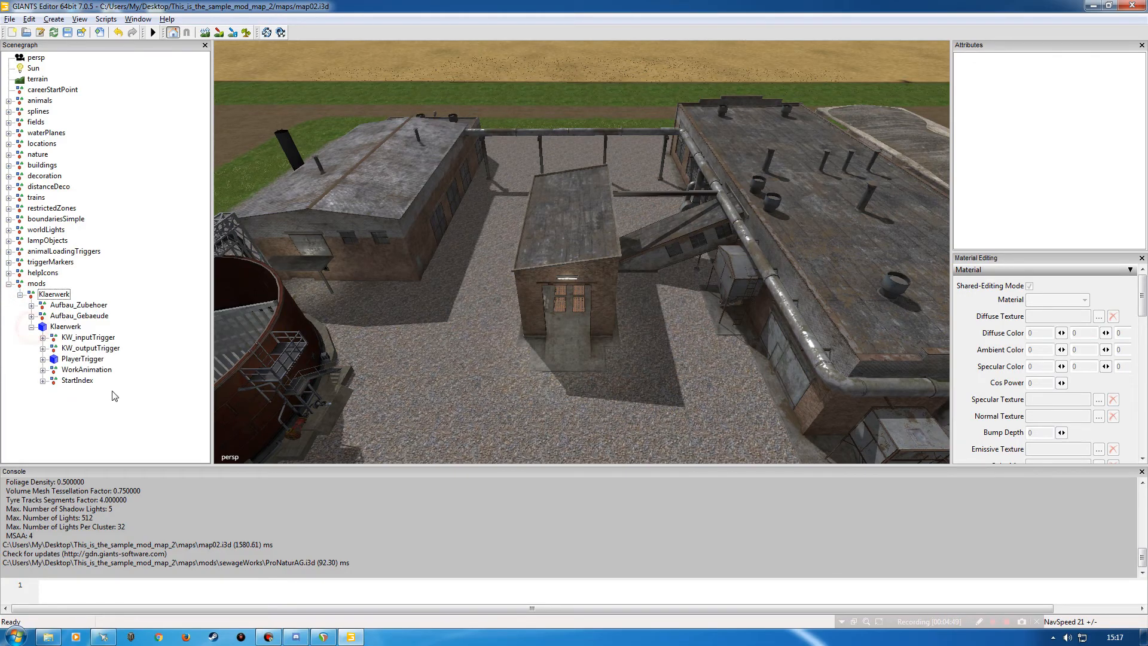
{"action": "left_click", "coordinate": [54, 328]}
{"action": "left_click_drag", "start_coordinate": [523, 280], "coordinate": [507, 259], "text": "alt"}
{"action": "scroll", "coordinate": [535, 361], "scroll_direction": "down", "scroll_amount": 3}
{"action": "left_click_drag", "start_coordinate": [432, 269], "coordinate": [611, 293], "text": "alt"}
{"action": "scroll", "coordinate": [563, 290], "scroll_direction": "up", "scroll_amount": 2}
{"action": "right_click_drag", "start_coordinate": [610, 290], "coordinate": [601, 295], "text": "alt"}
{"action": "left_click_drag", "start_coordinate": [601, 295], "coordinate": [570, 326], "text": "alt"}
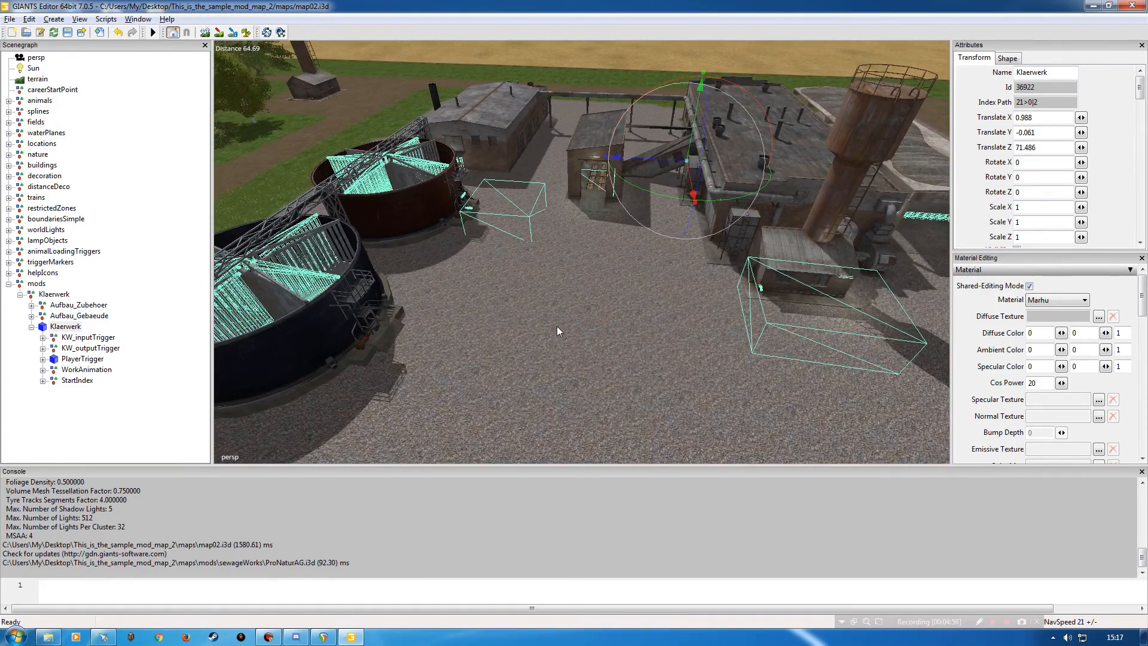
Examine the parts belonging to Aufbau_Gebaeude, Aufbau_Zubehoer and the Klaerwerk shape in turn.
{"action": "left_click", "coordinate": [73, 315]}
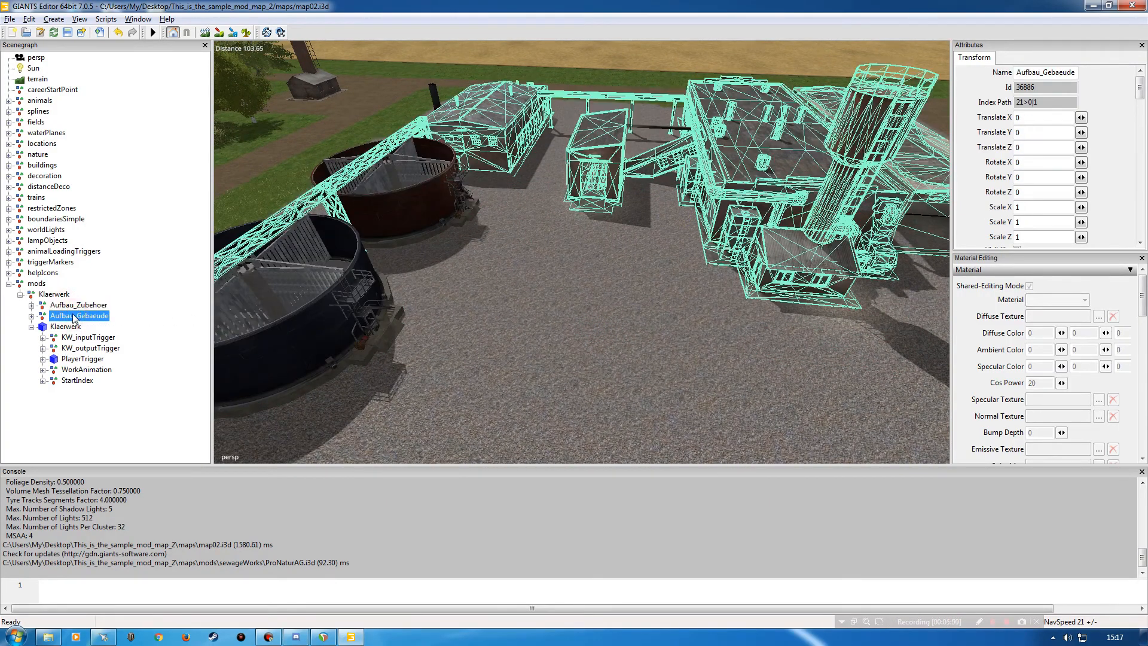
{"action": "left_click", "coordinate": [73, 305]}
{"action": "left_click_drag", "start_coordinate": [411, 336], "coordinate": [569, 328], "text": "alt"}
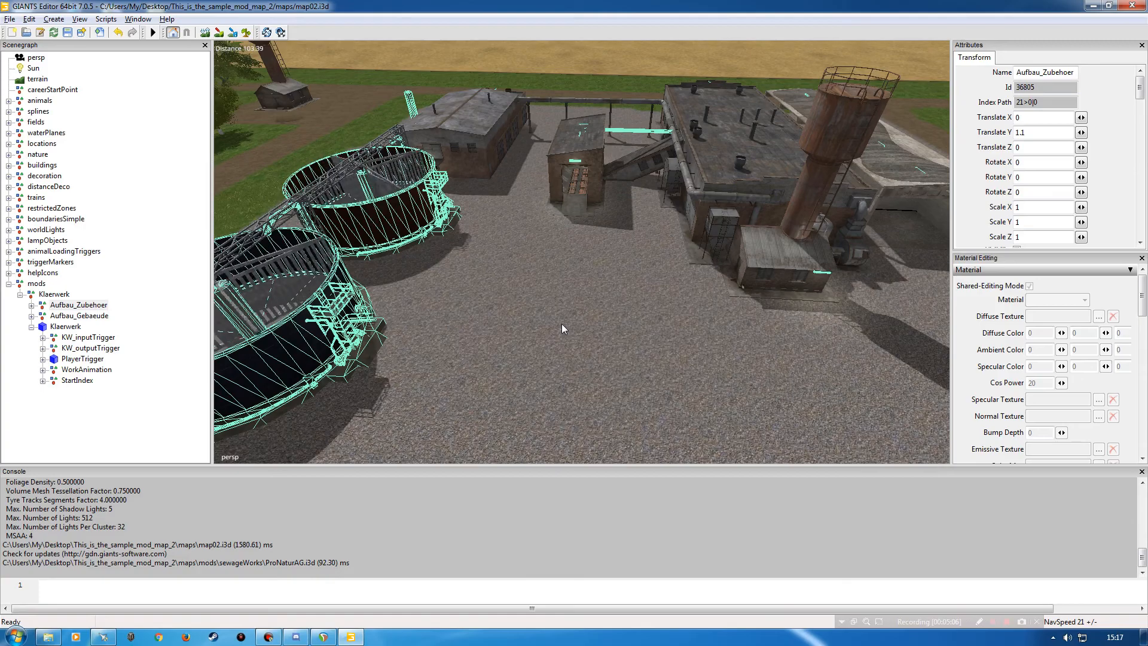
{"action": "left_click_drag", "start_coordinate": [533, 320], "coordinate": [537, 318], "text": "alt"}
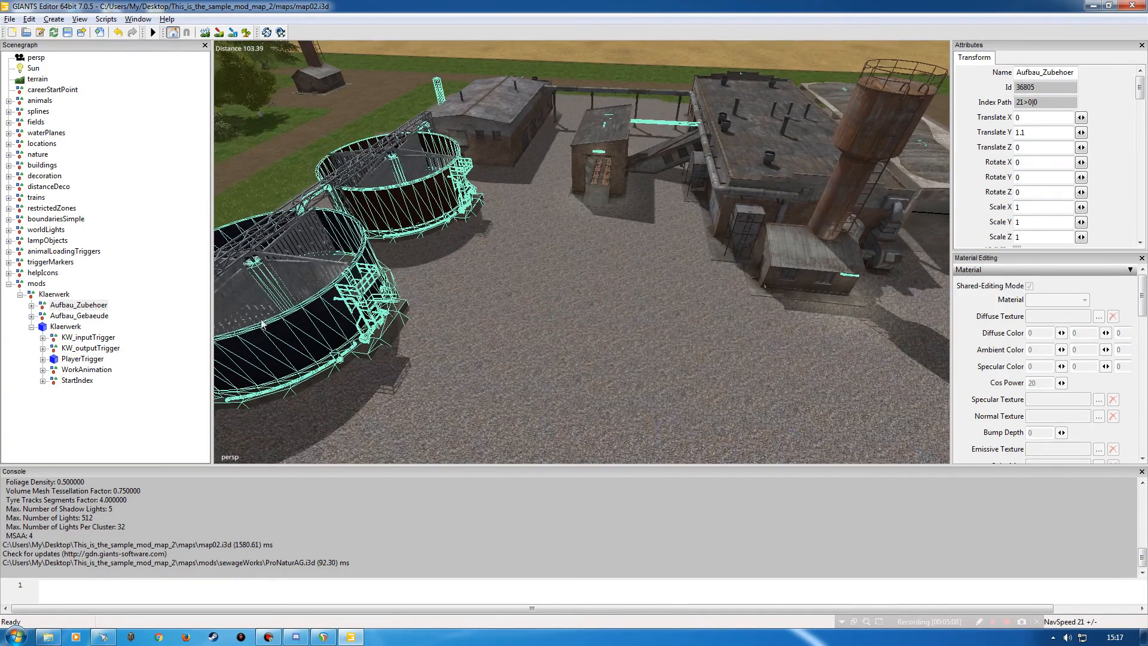
{"action": "left_click", "coordinate": [65, 326]}
{"action": "left_click_drag", "start_coordinate": [584, 369], "coordinate": [526, 362], "text": "alt"}
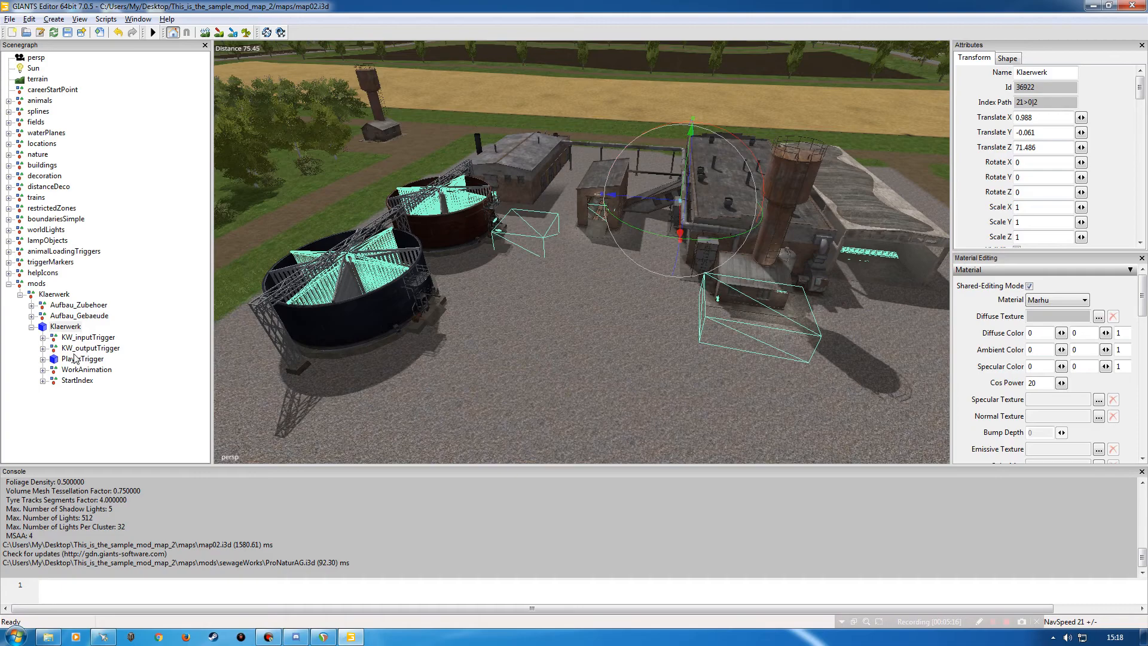
Expand WorkAnimation and KW_inputTrigger, and show the user attributes of Rohstoff1_sR.
{"action": "left_click", "coordinate": [43, 371]}
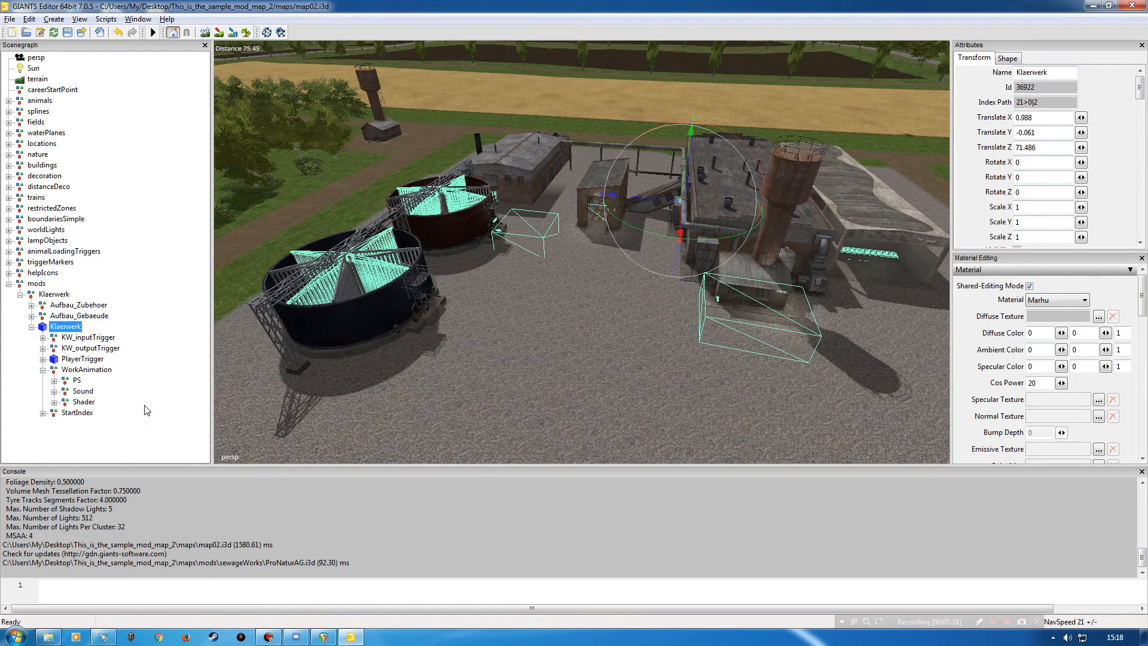
{"action": "left_click", "coordinate": [86, 338]}
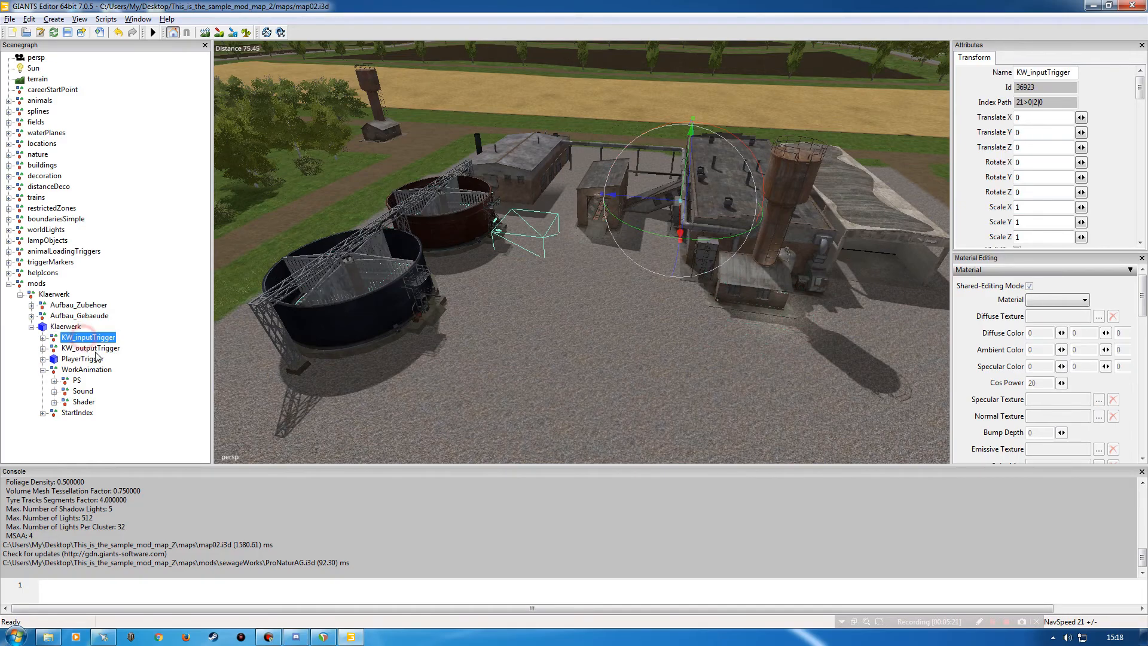
{"action": "left_click", "coordinate": [42, 338]}
{"action": "left_click", "coordinate": [138, 19]}
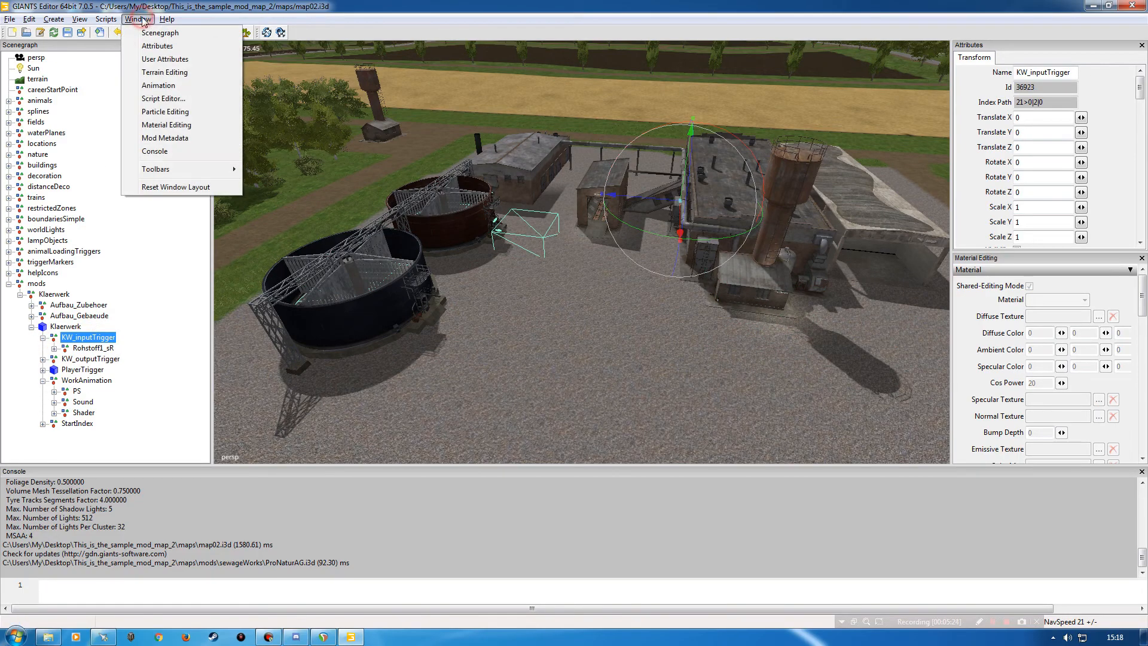
{"action": "left_click", "coordinate": [170, 58]}
{"action": "left_click_drag", "start_coordinate": [200, 169], "coordinate": [202, 261]}
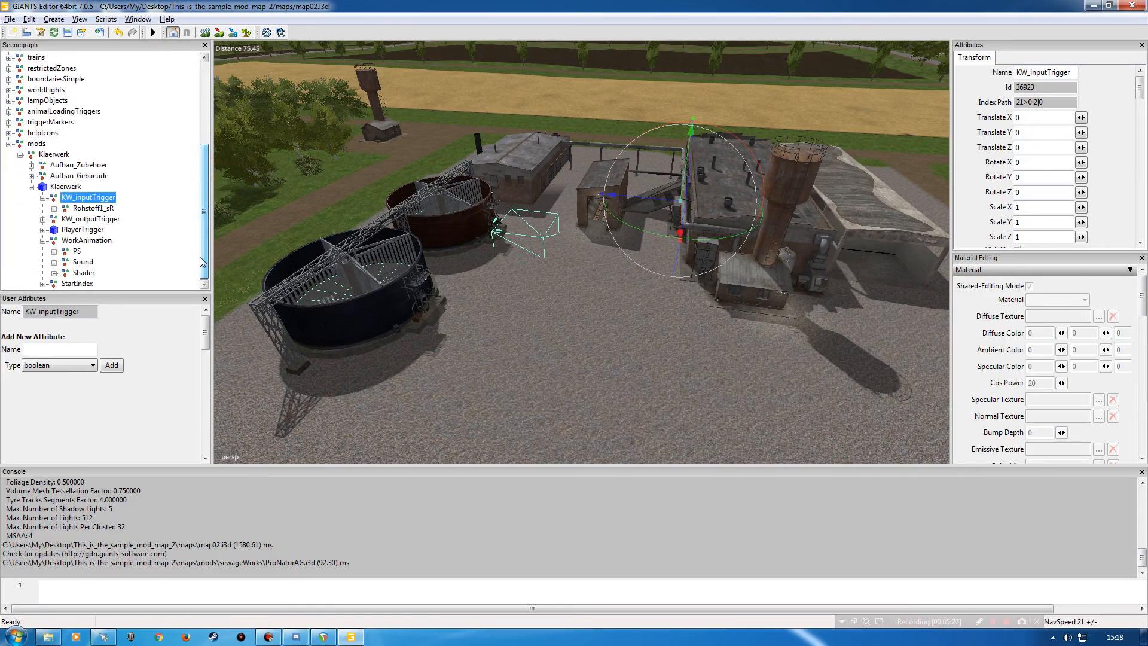
{"action": "left_click", "coordinate": [93, 209]}
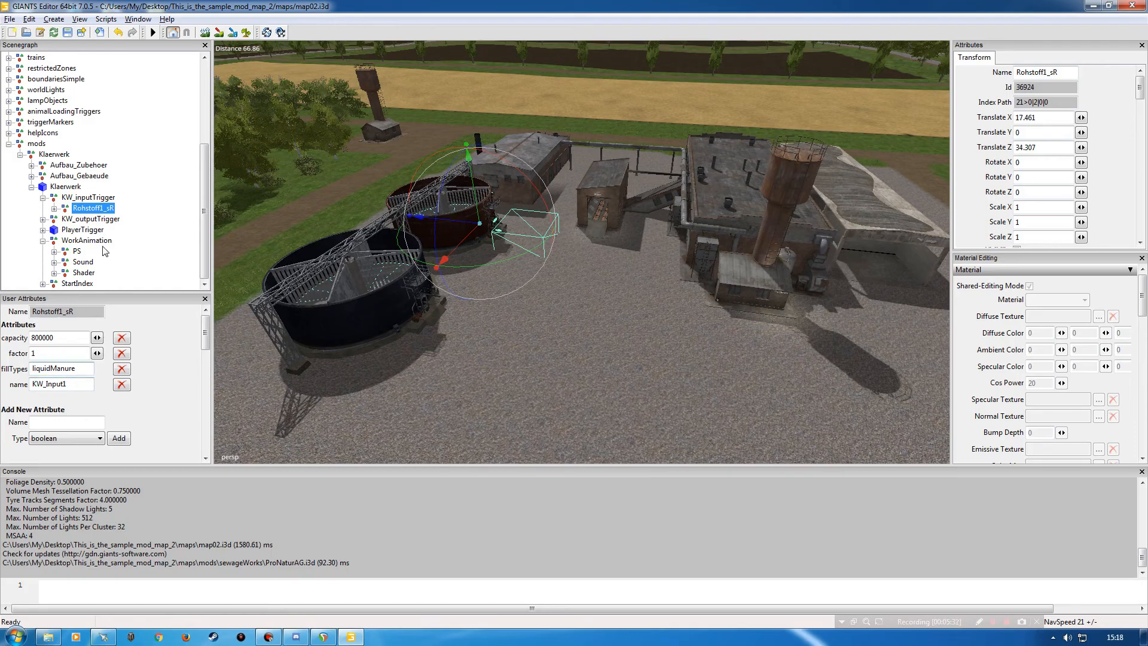
Expand KW_outputTrigger and check the user attributes of Output1_kW, Output2_kW and Output3_kW.
{"action": "left_click", "coordinate": [42, 218]}
{"action": "left_click", "coordinate": [92, 230]}
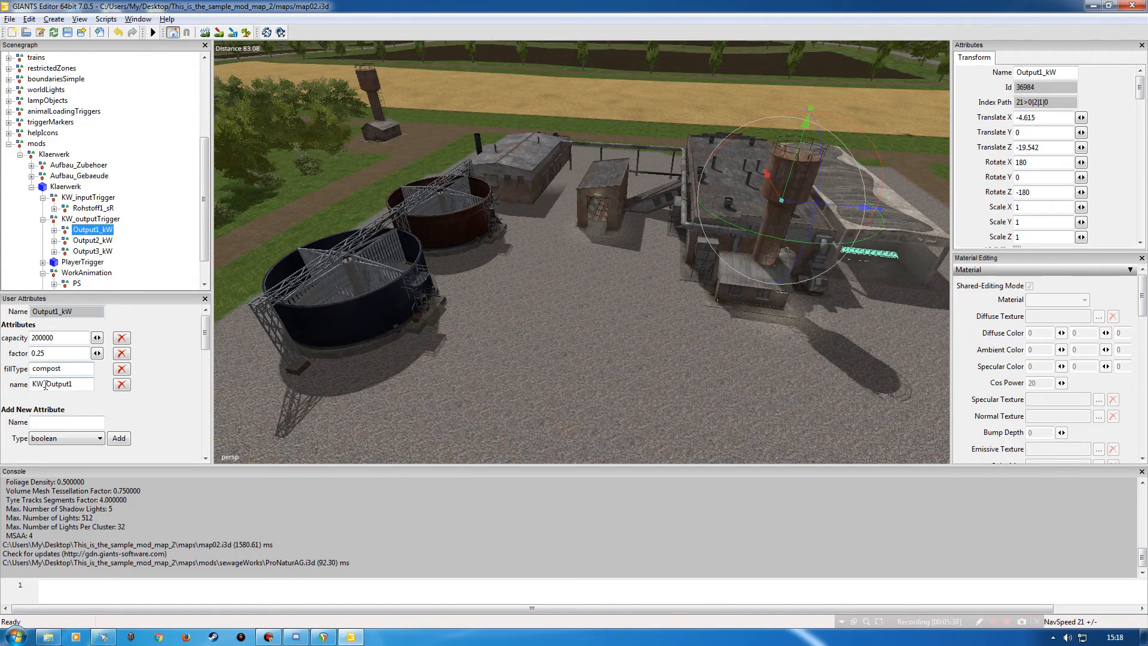
{"action": "left_click", "coordinate": [90, 242]}
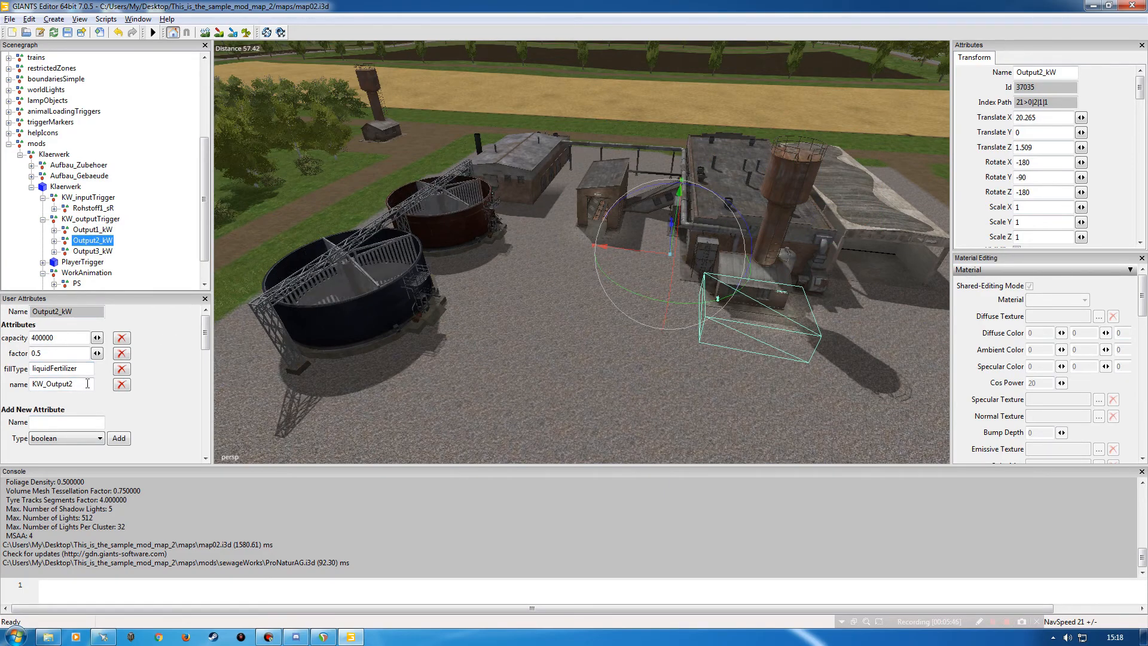
{"action": "left_click", "coordinate": [87, 251]}
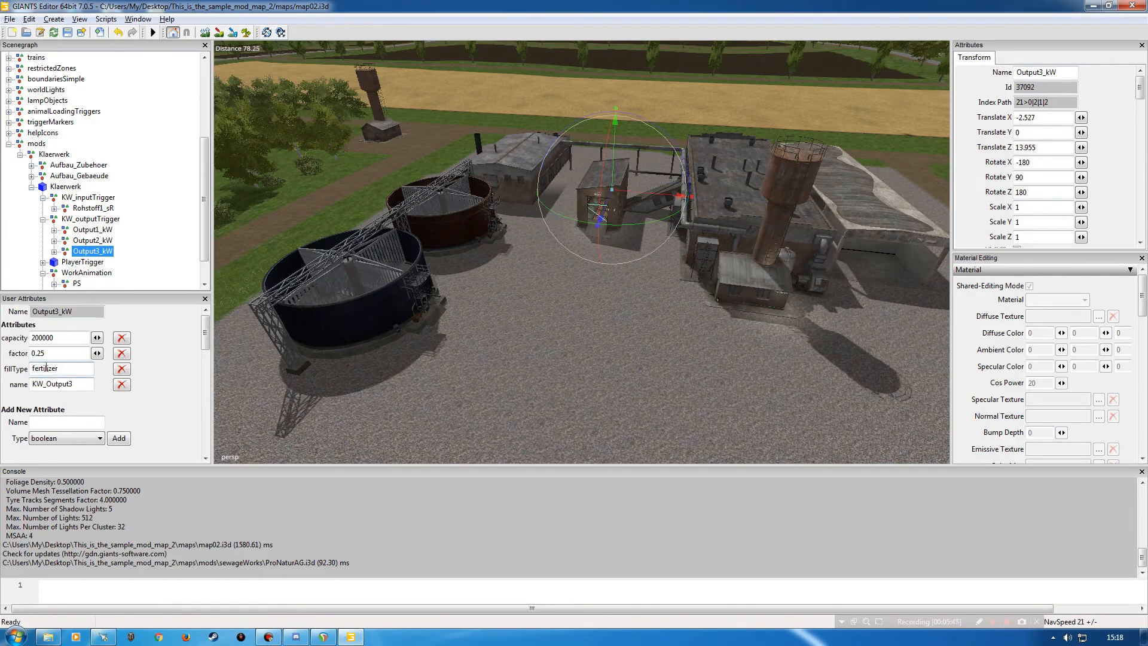
Look over the whole plant and collapse the KW_outputTrigger and KW_inputTrigger groups.
{"action": "left_click_drag", "start_coordinate": [472, 323], "coordinate": [488, 348], "text": "alt"}
{"action": "scroll", "coordinate": [508, 356], "scroll_direction": "up", "scroll_amount": 3}
{"action": "scroll", "coordinate": [519, 360], "scroll_direction": "up", "scroll_amount": 10}
{"action": "left_click_drag", "start_coordinate": [504, 275], "coordinate": [562, 300], "text": "alt"}
{"action": "scroll", "coordinate": [612, 213], "scroll_direction": "down", "scroll_amount": 10}
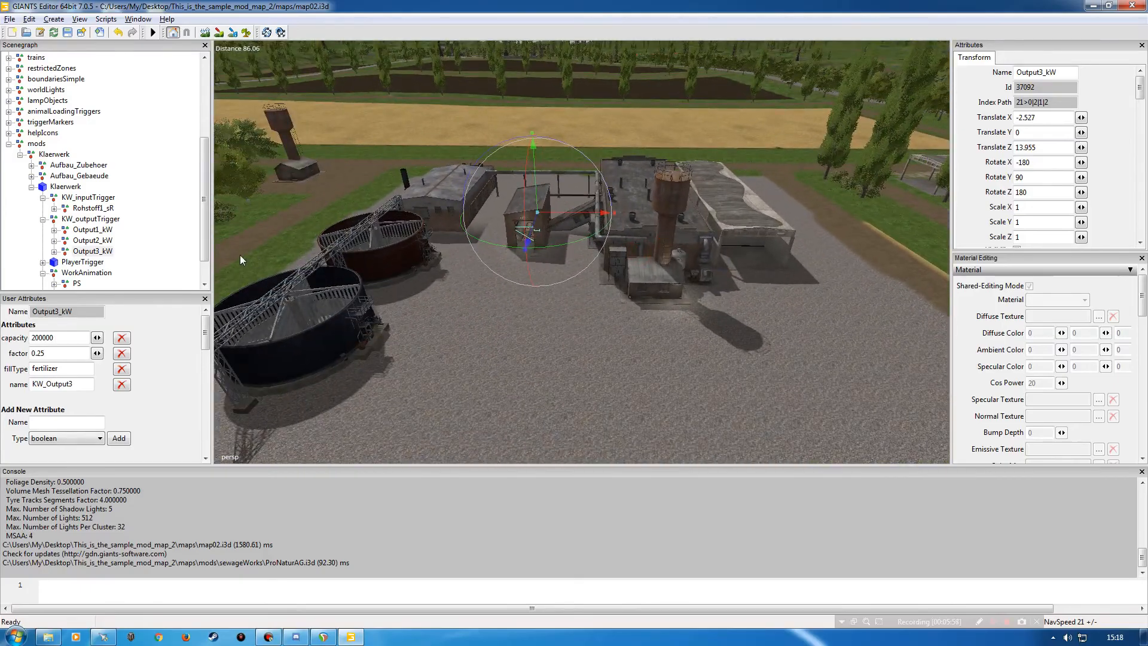
{"action": "left_click", "coordinate": [43, 219]}
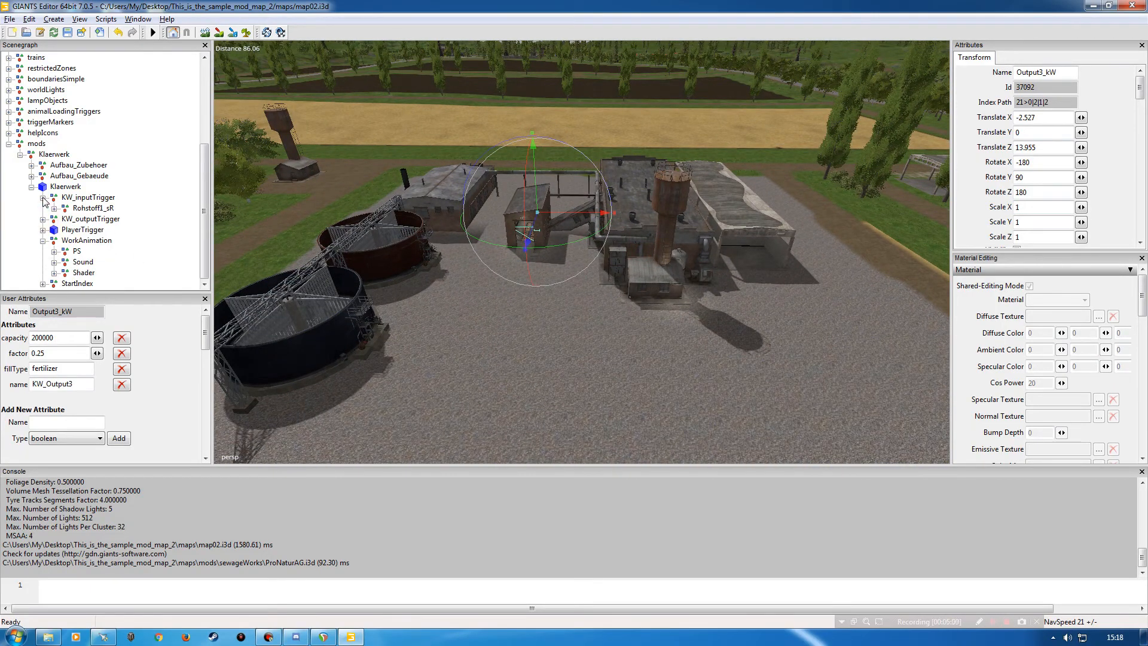
{"action": "left_click", "coordinate": [43, 197]}
Select PlayerTrigger and examine its trigger box and the display on the brick wall up close.
{"action": "left_click", "coordinate": [76, 230]}
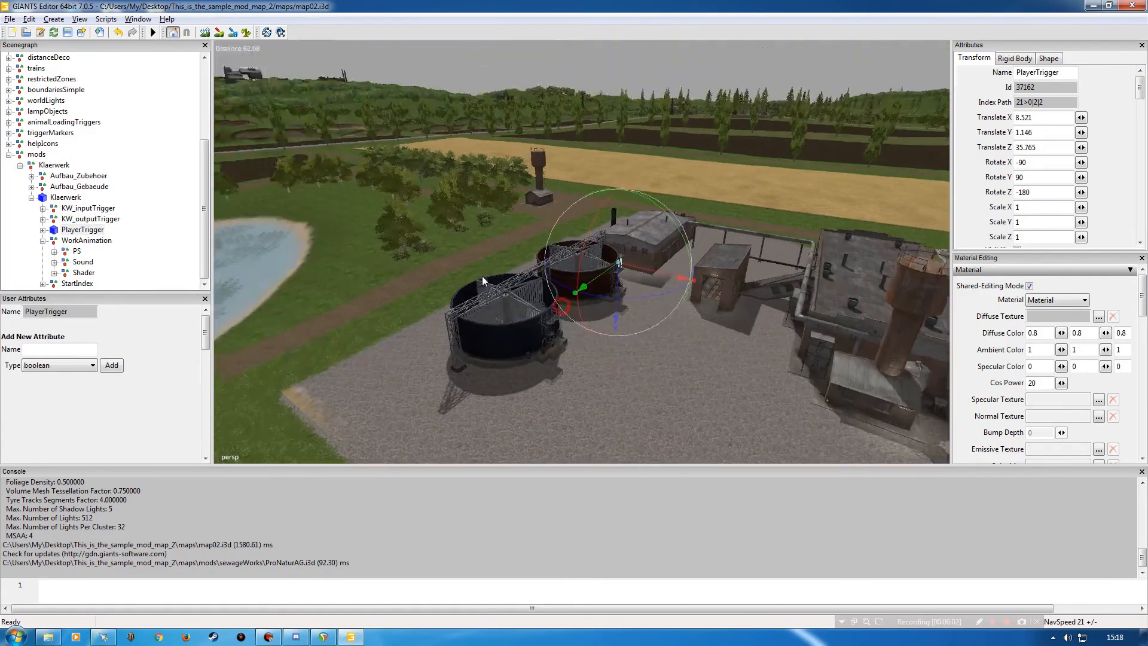
{"action": "scroll", "coordinate": [482, 275], "scroll_direction": "up", "scroll_amount": 8}
{"action": "left_click_drag", "start_coordinate": [615, 285], "coordinate": [412, 268], "text": "alt"}
{"action": "scroll", "coordinate": [418, 257], "scroll_direction": "up", "scroll_amount": 8}
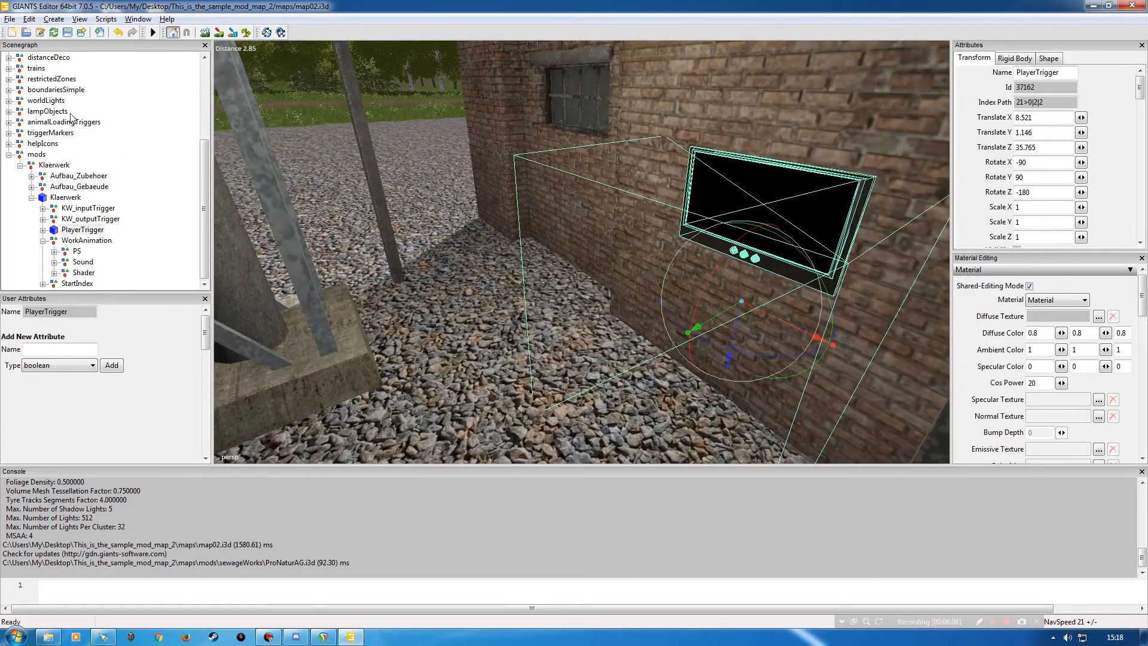
{"action": "left_click_drag", "start_coordinate": [305, 264], "coordinate": [607, 189], "text": "alt"}
{"action": "left_click_drag", "start_coordinate": [581, 257], "coordinate": [517, 267], "text": "alt"}
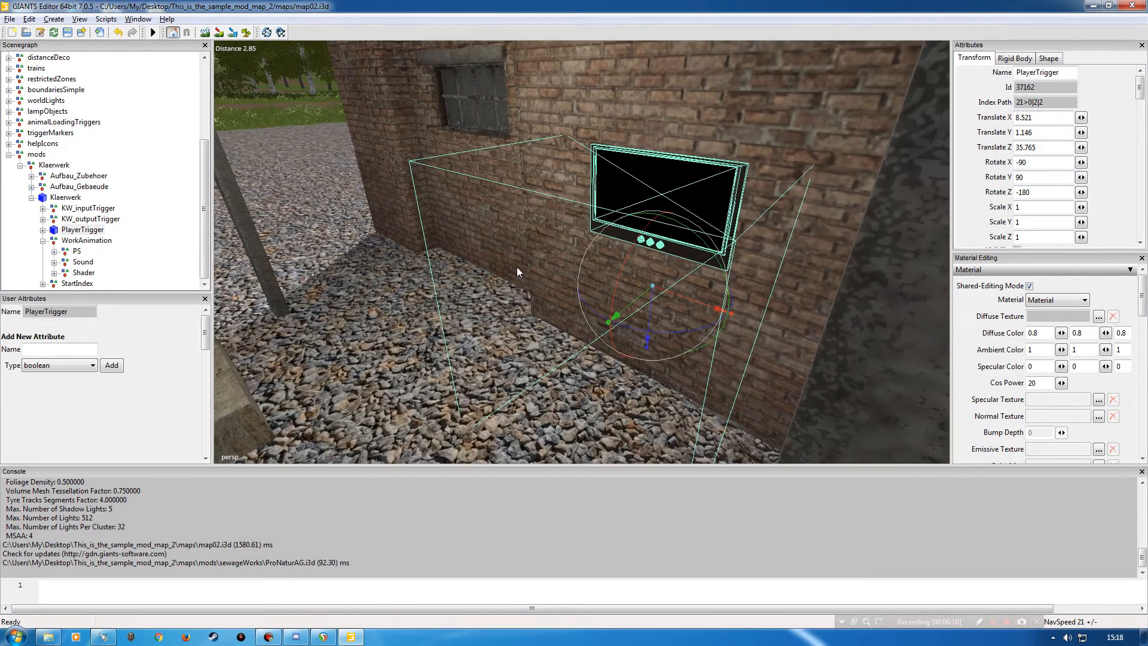
{"action": "scroll", "coordinate": [515, 271], "scroll_direction": "down", "scroll_amount": 15}
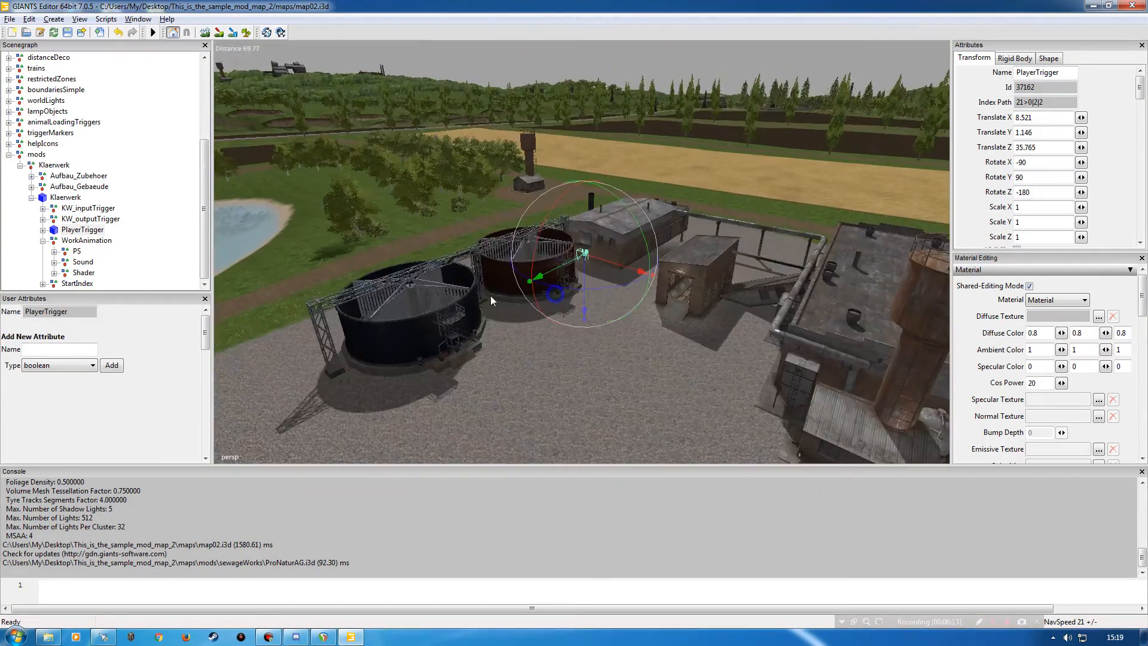
Expand the PS group under WorkAnimation and examine where the first smokers emitter sits on the plant.
{"action": "left_click_drag", "start_coordinate": [490, 295], "coordinate": [576, 328], "text": "alt"}
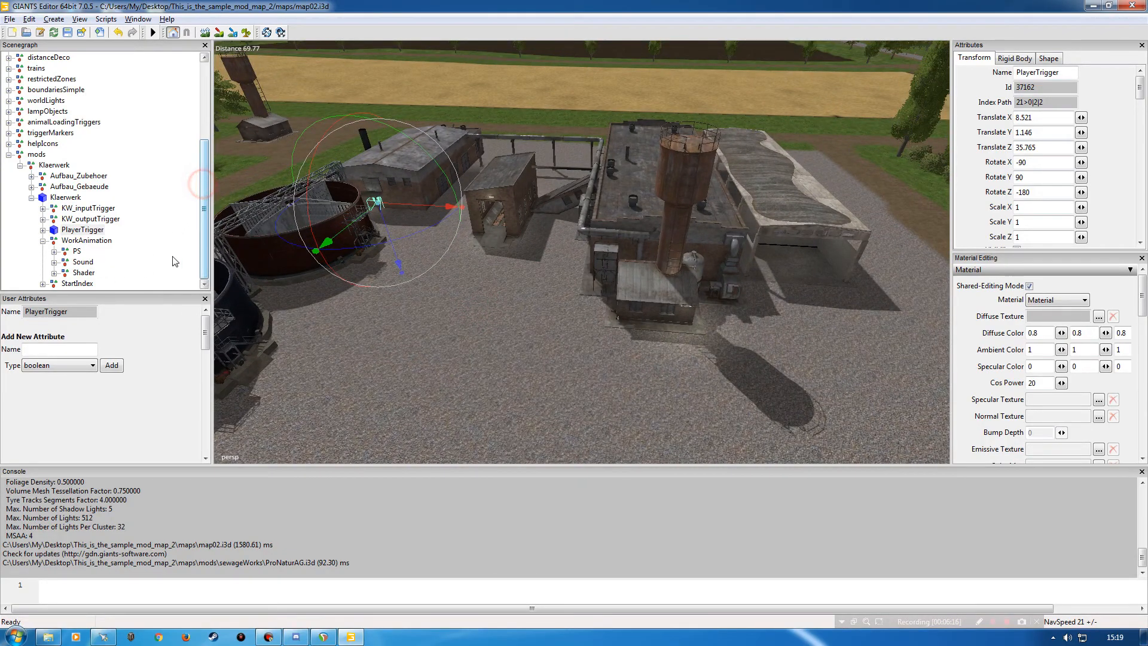
{"action": "left_click", "coordinate": [55, 251]}
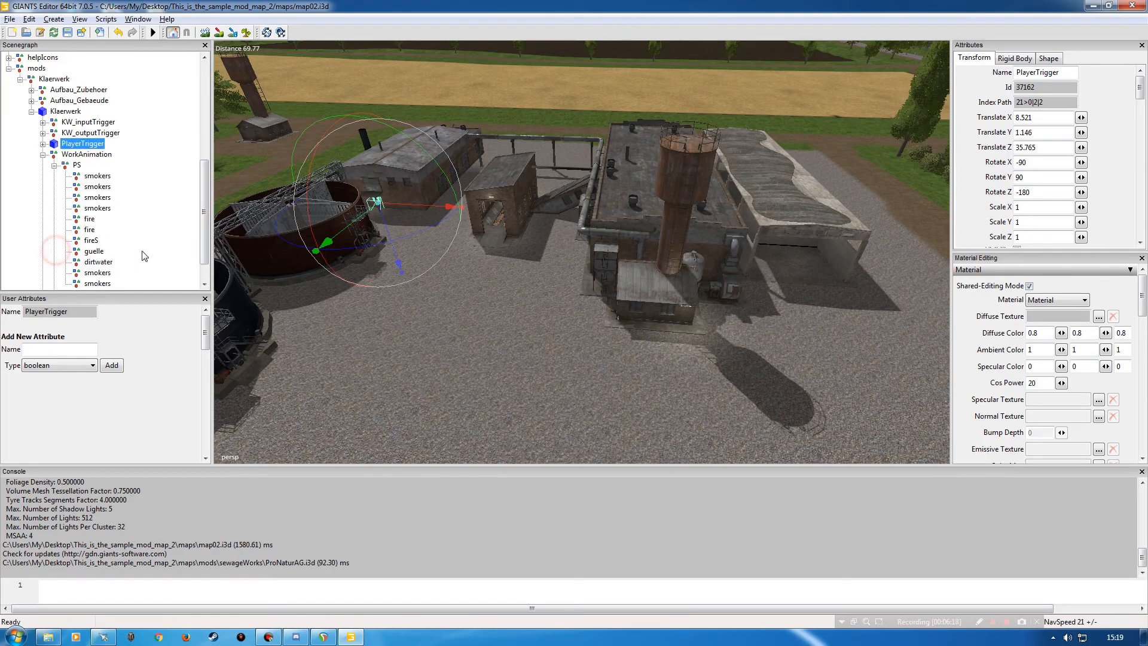
{"action": "left_click", "coordinate": [101, 176]}
{"action": "left_click_drag", "start_coordinate": [524, 272], "coordinate": [428, 289], "text": "alt"}
{"action": "scroll", "coordinate": [532, 239], "scroll_direction": "up", "scroll_amount": 5}
{"action": "scroll", "coordinate": [514, 226], "scroll_direction": "down", "scroll_amount": 5}
{"action": "scroll", "coordinate": [419, 287], "scroll_direction": "down", "scroll_amount": 4}
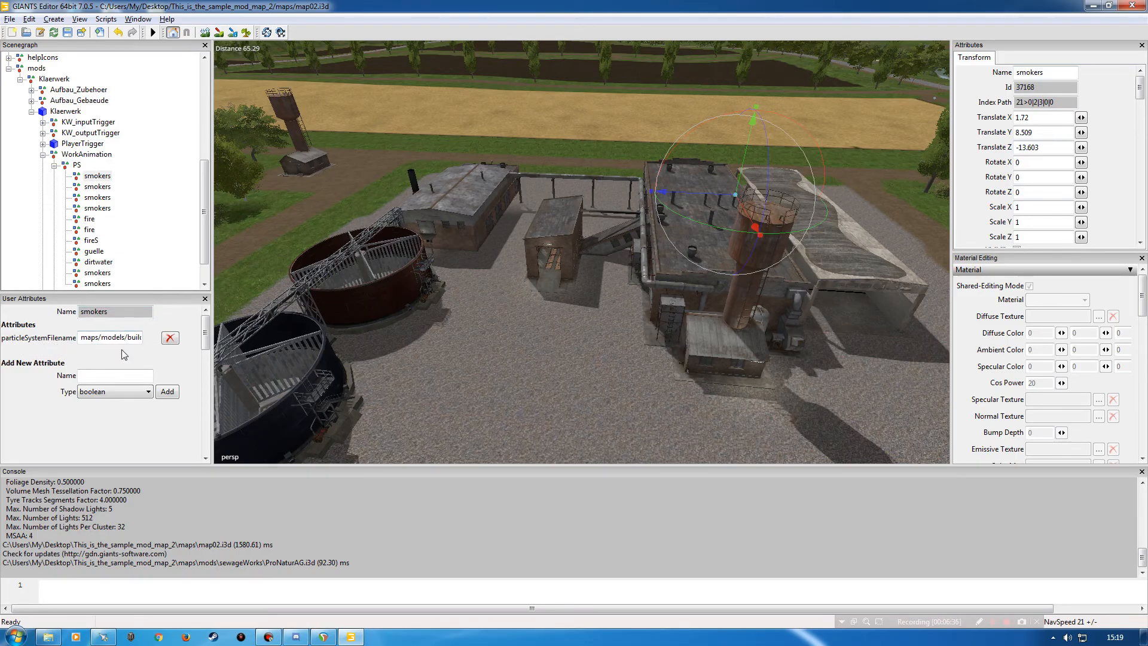
Read the full particleSystemFilename path of the first smokers emitter from start to end.
{"action": "left_click", "coordinate": [106, 337]}
{"action": "key", "text": "Right"}
{"action": "key", "text": "Right"}
{"action": "key", "text": "Right"}
{"action": "key", "text": "Right"}
{"action": "key", "text": "Right"}
{"action": "key", "text": "Right"}
{"action": "key", "text": "Right"}
{"action": "key", "text": "Right"}
{"action": "key", "text": "Right"}
{"action": "key", "text": "Right"}
{"action": "key", "text": "Right"}
{"action": "key", "text": "Right"}
{"action": "key", "text": "Right"}
{"action": "key", "text": "Right"}
{"action": "key", "text": "Right"}
{"action": "key", "text": "Right"}
{"action": "key", "text": "Right"}
{"action": "key", "text": "Right"}
{"action": "key", "text": "Right"}
{"action": "key", "text": "Right"}
{"action": "key", "text": "Left"}
{"action": "key", "text": "Left"}
{"action": "key", "text": "Left"}
{"action": "key", "text": "Left"}
{"action": "key", "text": "Left"}
{"action": "key", "text": "Left"}
{"action": "key", "text": "Left"}
{"action": "key", "text": "Left"}
{"action": "key", "text": "Left"}
{"action": "key", "text": "Left"}
{"action": "key", "text": "Left"}
{"action": "key", "text": "Left"}
{"action": "key", "text": "Left"}
{"action": "key", "text": "Left"}
{"action": "key", "text": "Left"}
{"action": "key", "text": "Left"}
{"action": "key", "text": "Left"}
{"action": "key", "text": "Left"}
{"action": "key", "text": "Left"}
Switch to Windows Explorer and open the models\buildings\Klaerwerk folder inside sewageWorks.
{"action": "left_click", "coordinate": [48, 636]}
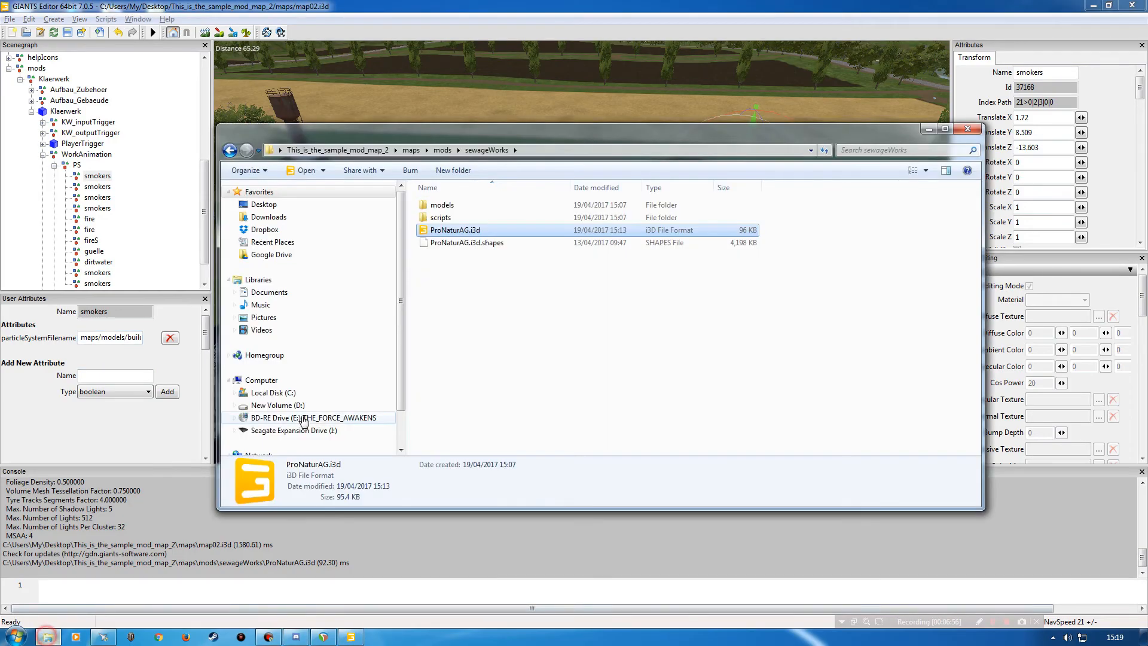
{"action": "left_click_drag", "start_coordinate": [486, 136], "coordinate": [428, 85]}
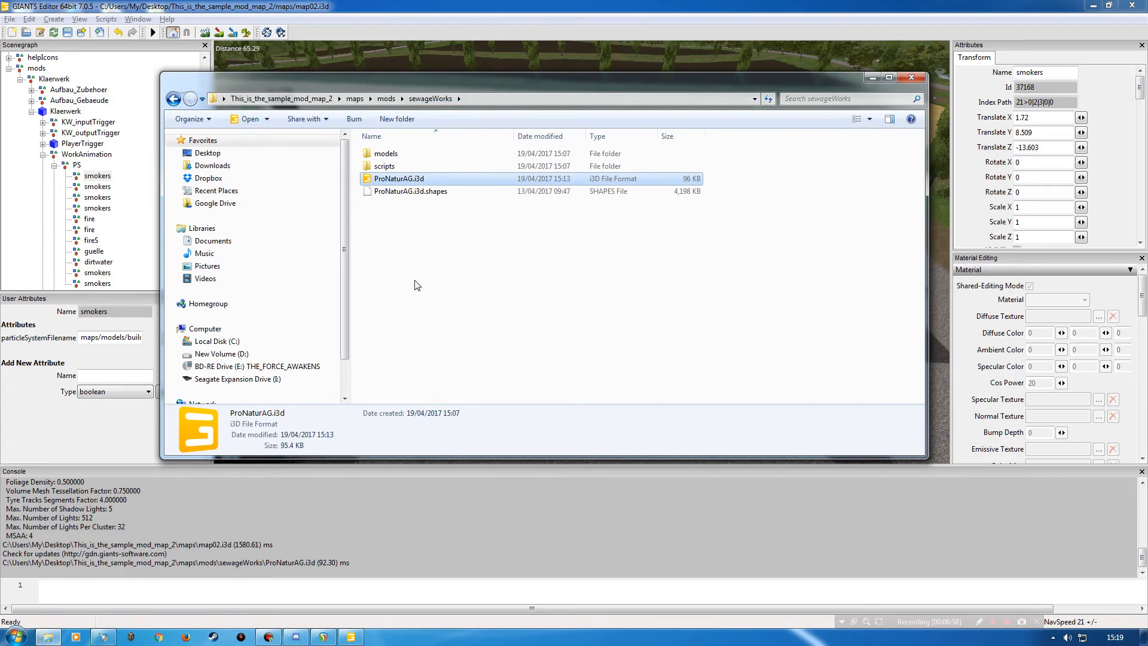
{"action": "double_click", "coordinate": [378, 154]}
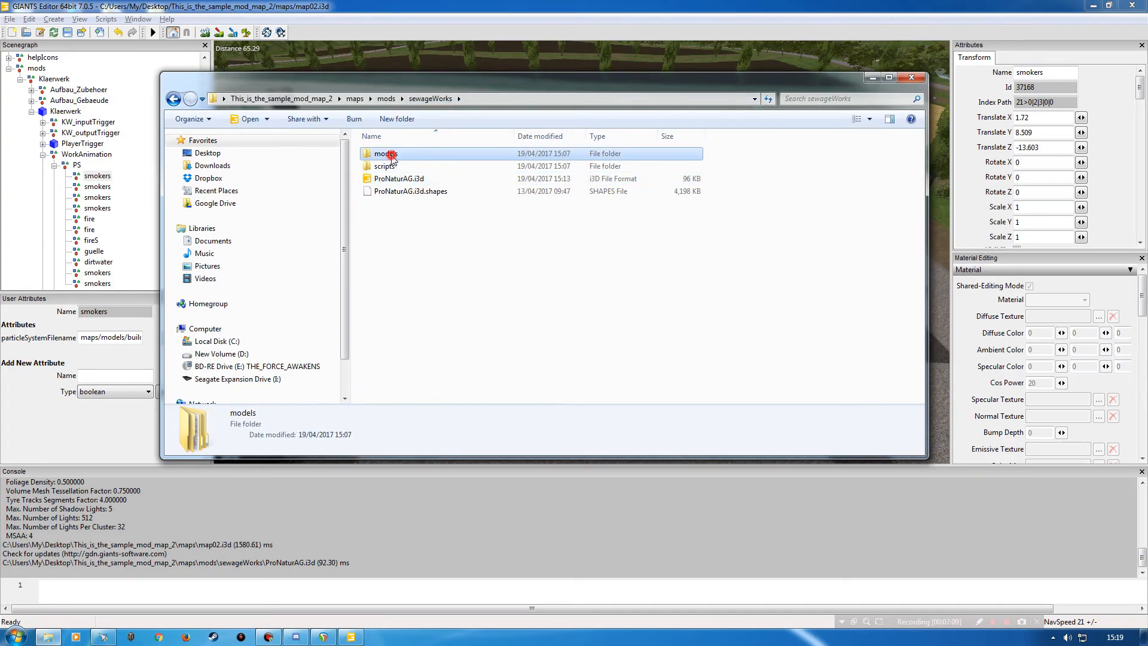
{"action": "double_click", "coordinate": [376, 154]}
{"action": "double_click", "coordinate": [381, 154]}
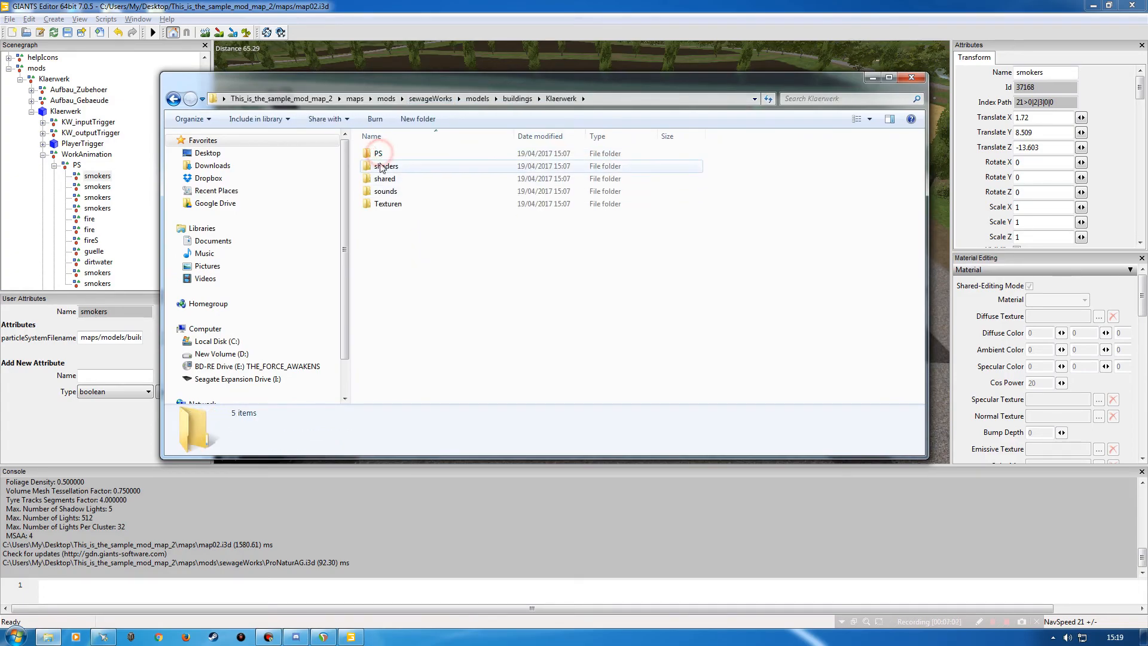
Move the PS folder from Klaerwerk into the map's maps folder.
{"action": "left_click_drag", "start_coordinate": [476, 89], "coordinate": [506, 136]}
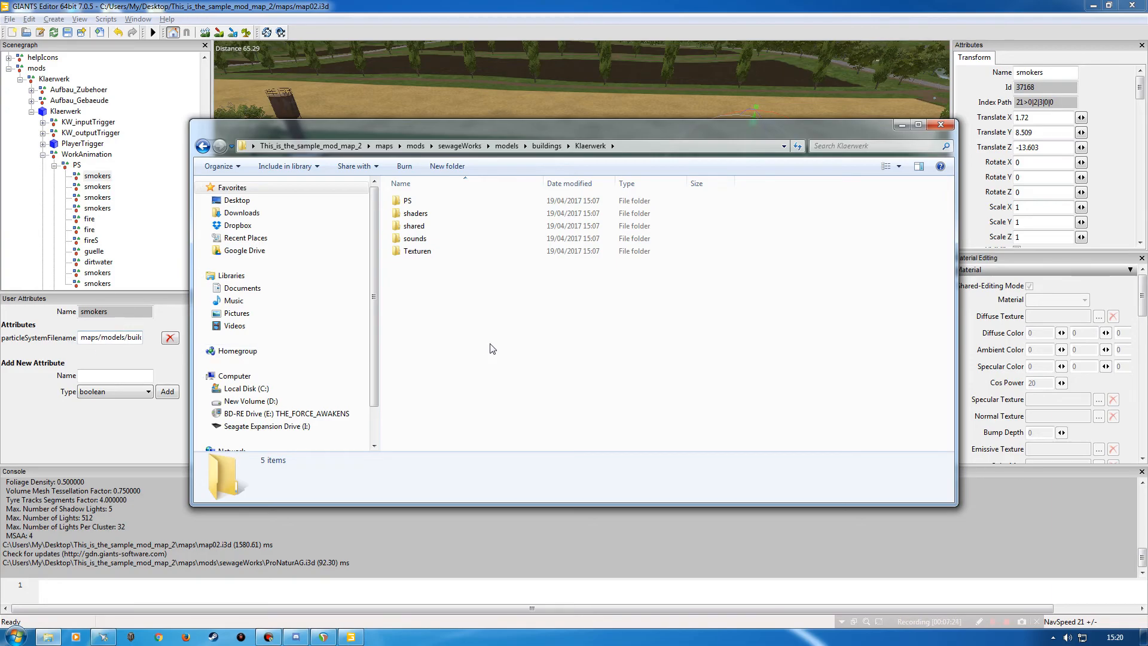
{"action": "left_click", "coordinate": [416, 200]}
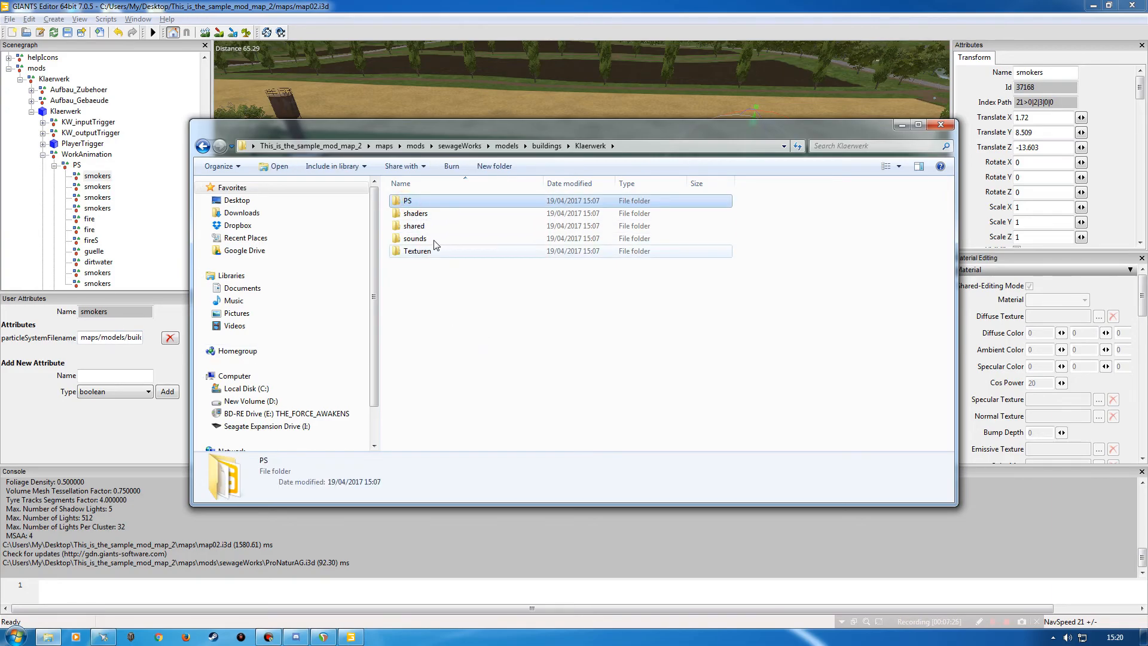
{"action": "double_click", "coordinate": [413, 201]}
{"action": "scroll", "coordinate": [473, 359], "scroll_direction": "up", "scroll_amount": 2}
{"action": "key", "text": "BackSpace"}
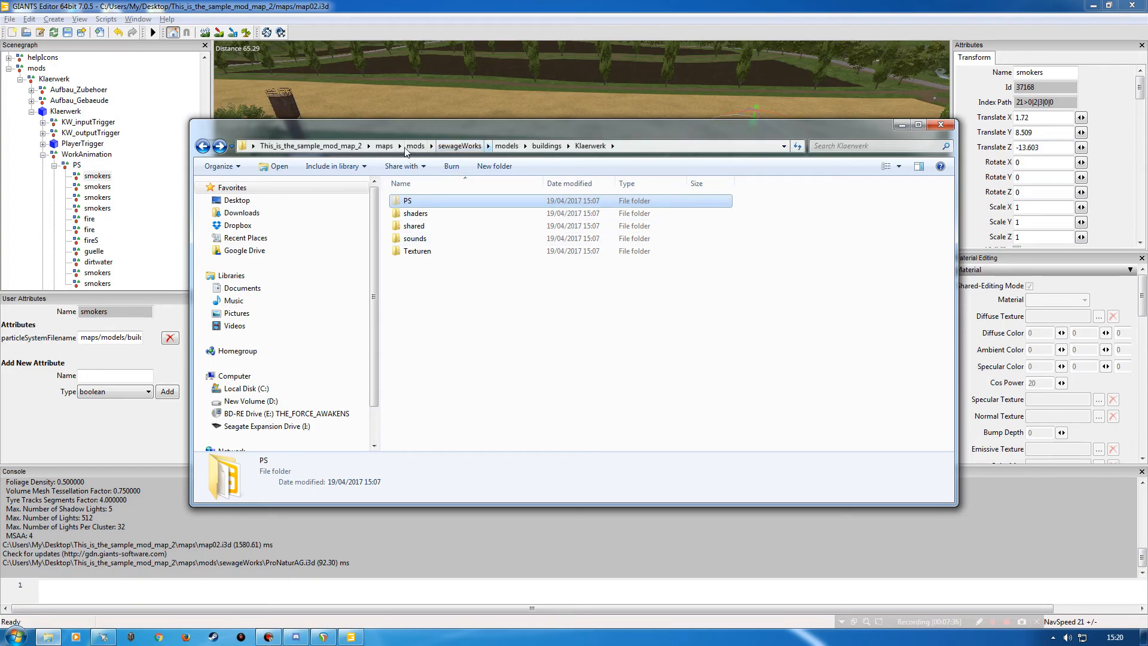
{"action": "left_click", "coordinate": [384, 145]}
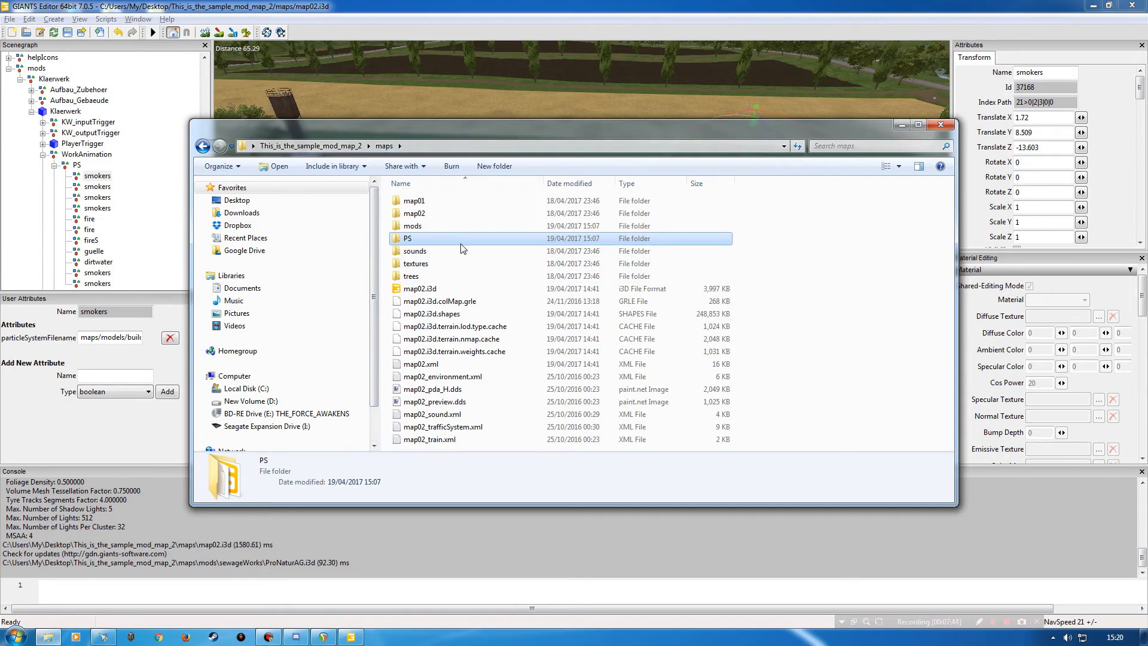
Check the files in maps\PS and look through the Klaerwerk folder and its Languages_Textures subfolder.
{"action": "double_click", "coordinate": [421, 245]}
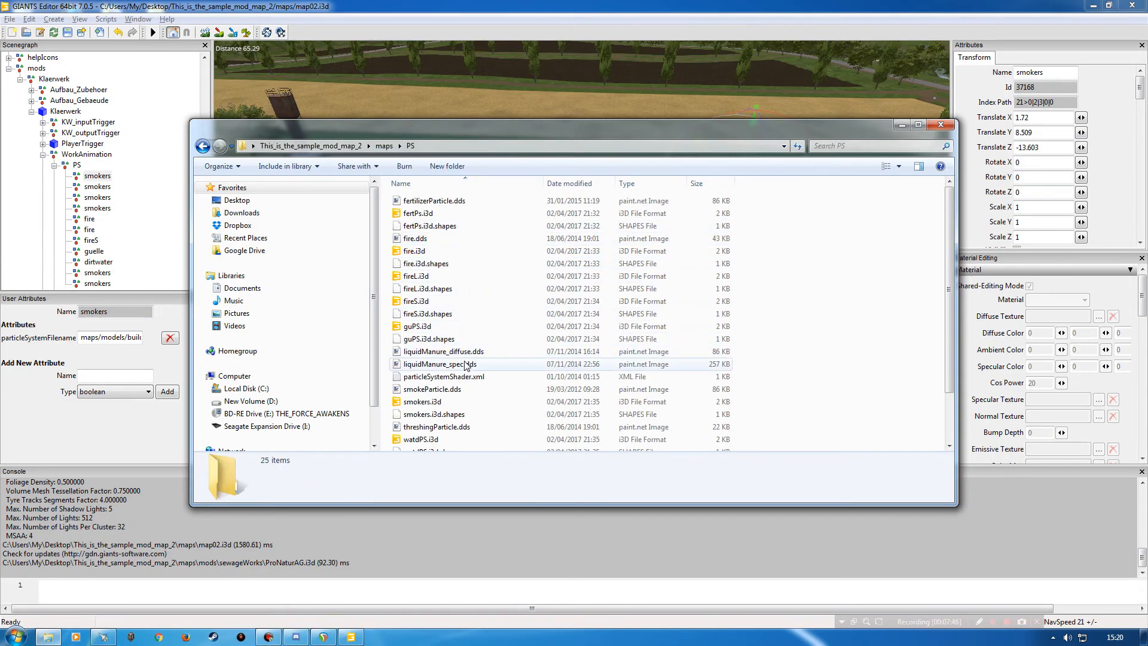
{"action": "key", "text": "BackSpace"}
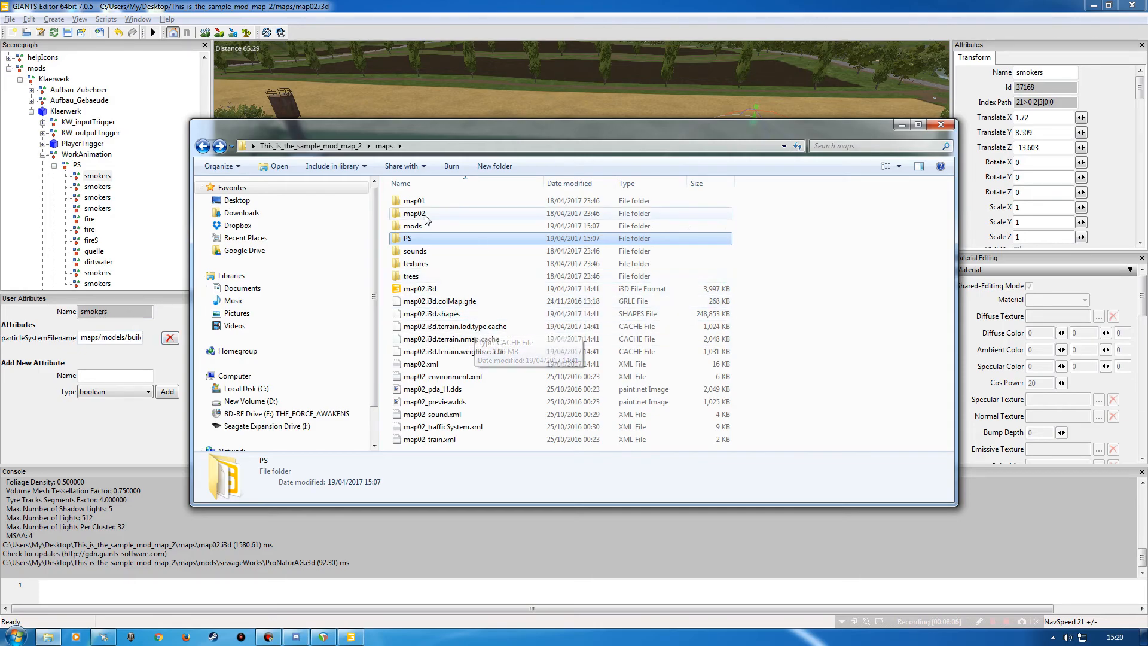
{"action": "key", "text": "alt+Left"}
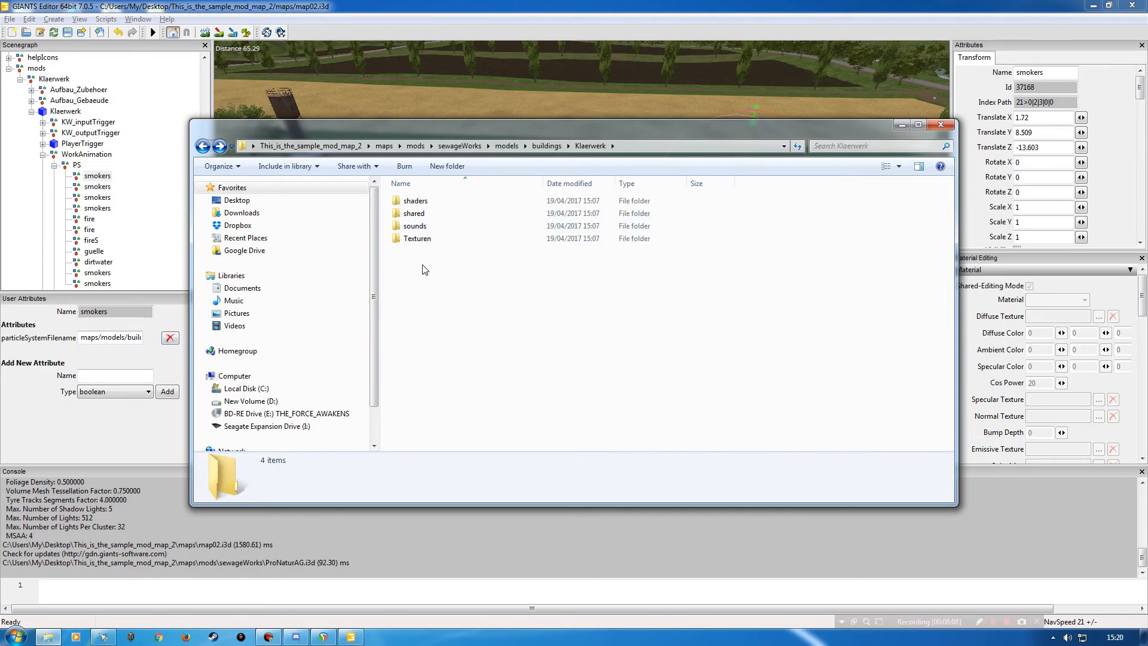
{"action": "key", "text": "alt+Left"}
{"action": "key", "text": "alt+Left"}
{"action": "key", "text": "alt+Left"}
{"action": "key", "text": "alt+Left"}
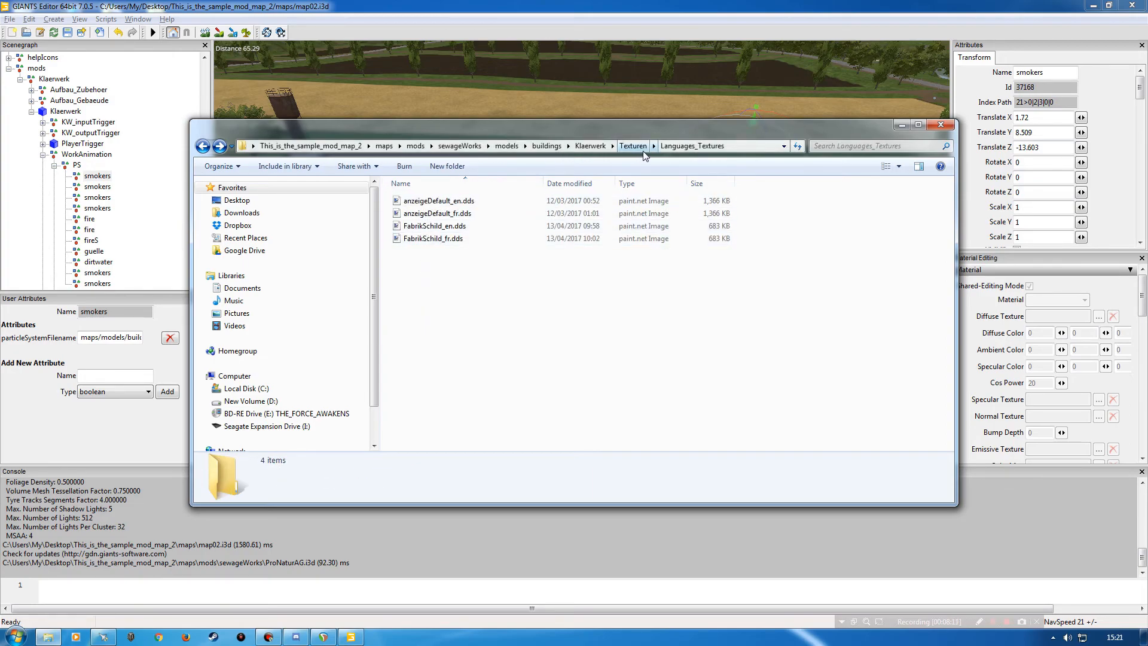
{"action": "left_click", "coordinate": [590, 146]}
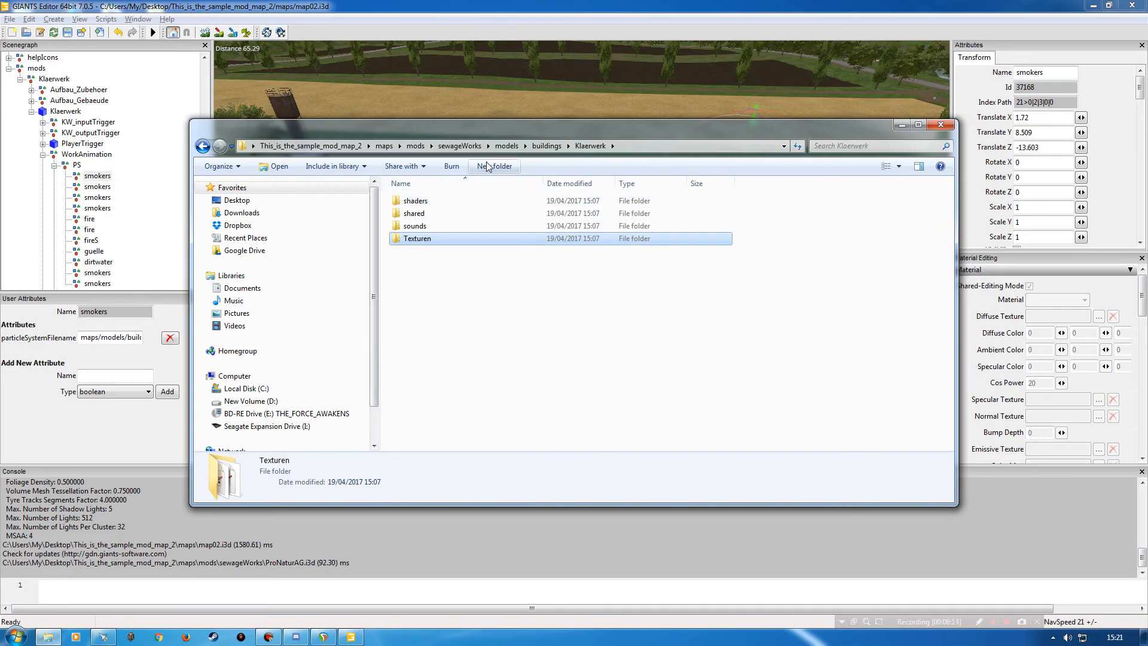
Check the two Lua files in the sewageWorks scripts folder and move that folder into maps.
{"action": "left_click", "coordinate": [507, 146]}
{"action": "left_click", "coordinate": [459, 146]}
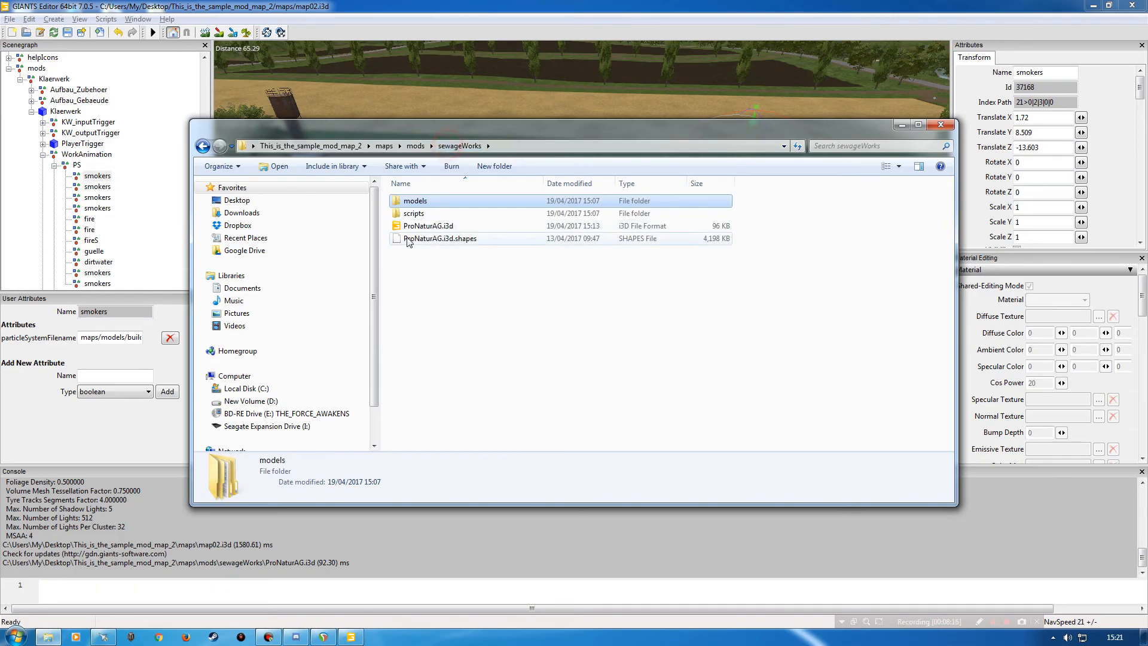
{"action": "double_click", "coordinate": [419, 213]}
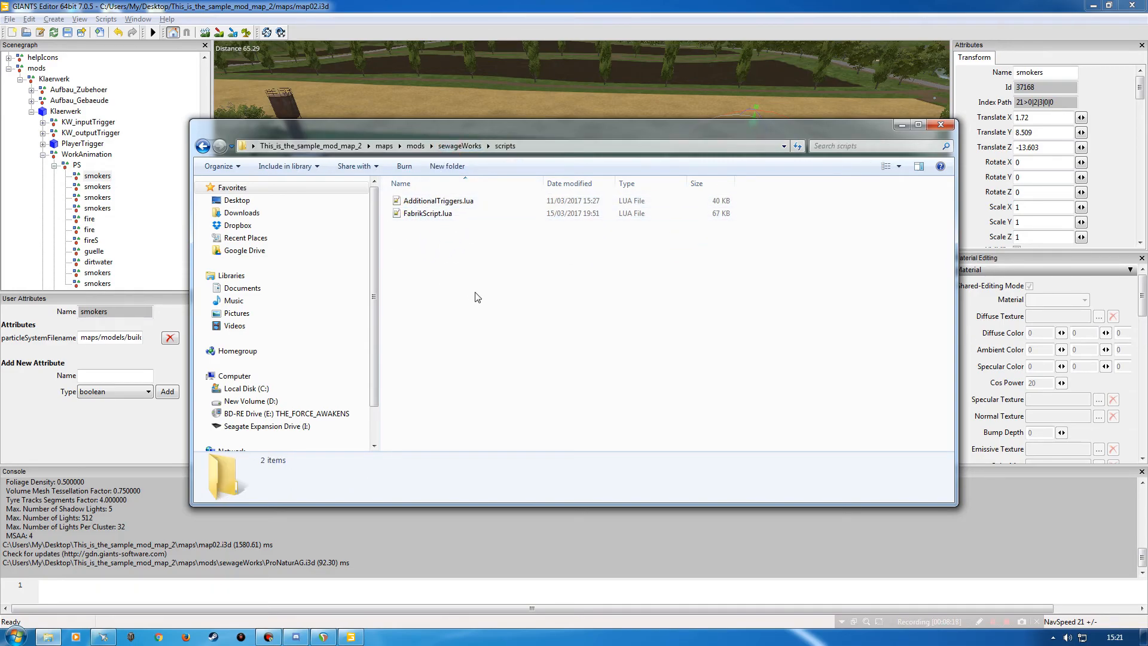
{"action": "key", "text": "BackSpace"}
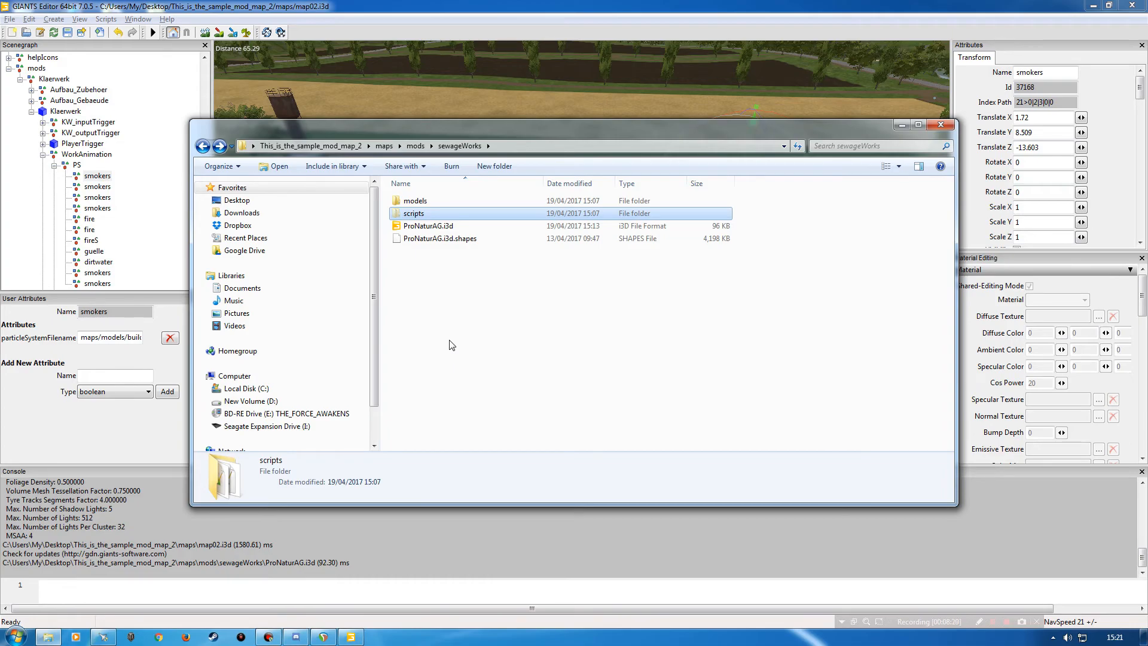
{"action": "left_click", "coordinate": [415, 146]}
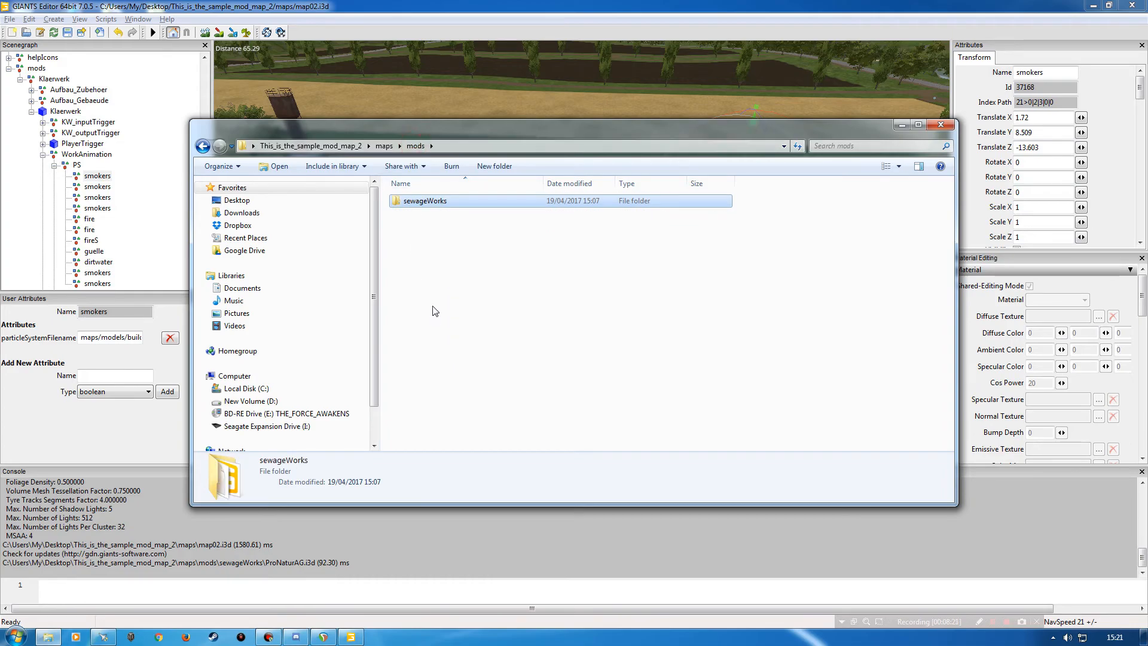
{"action": "left_click", "coordinate": [384, 146]}
{"action": "key", "text": "Down"}
{"action": "key", "text": "Down"}
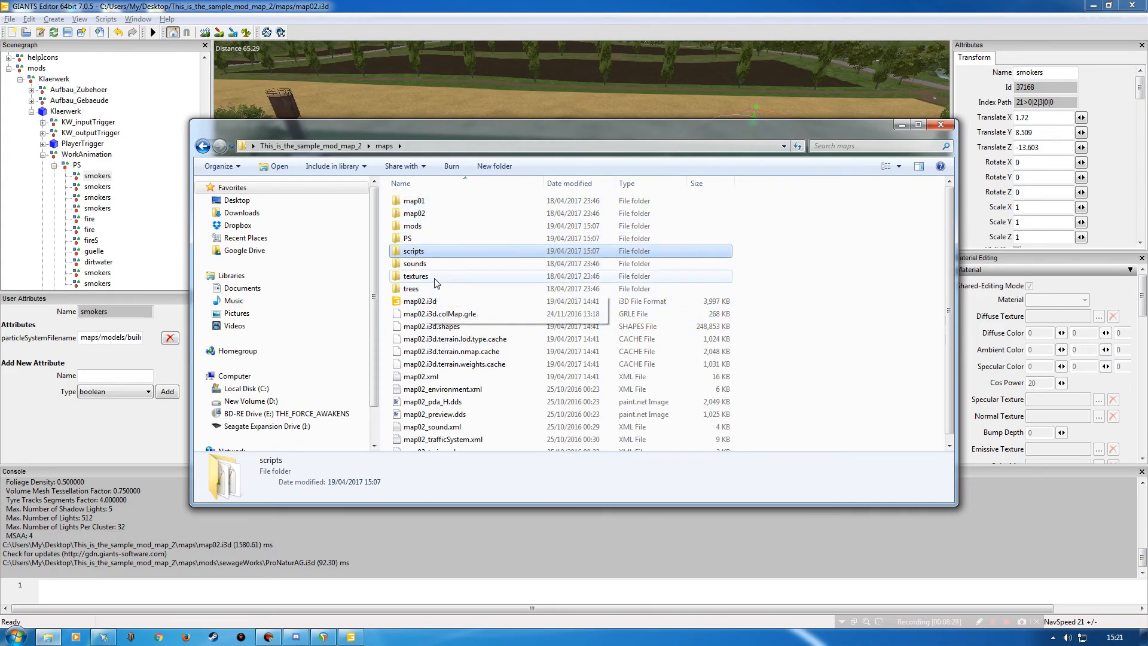
Check the contents of maps\scripts, minimize the Explorer window and return to GIANTS Editor.
{"action": "double_click", "coordinate": [412, 252]}
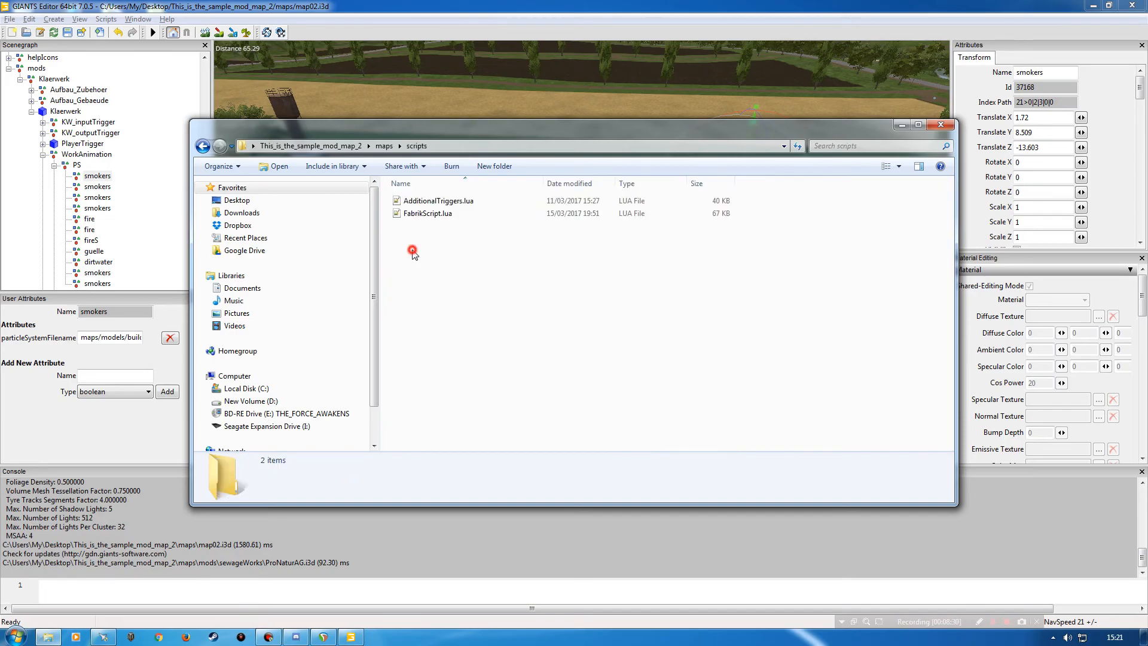
{"action": "key", "text": "BackSpace"}
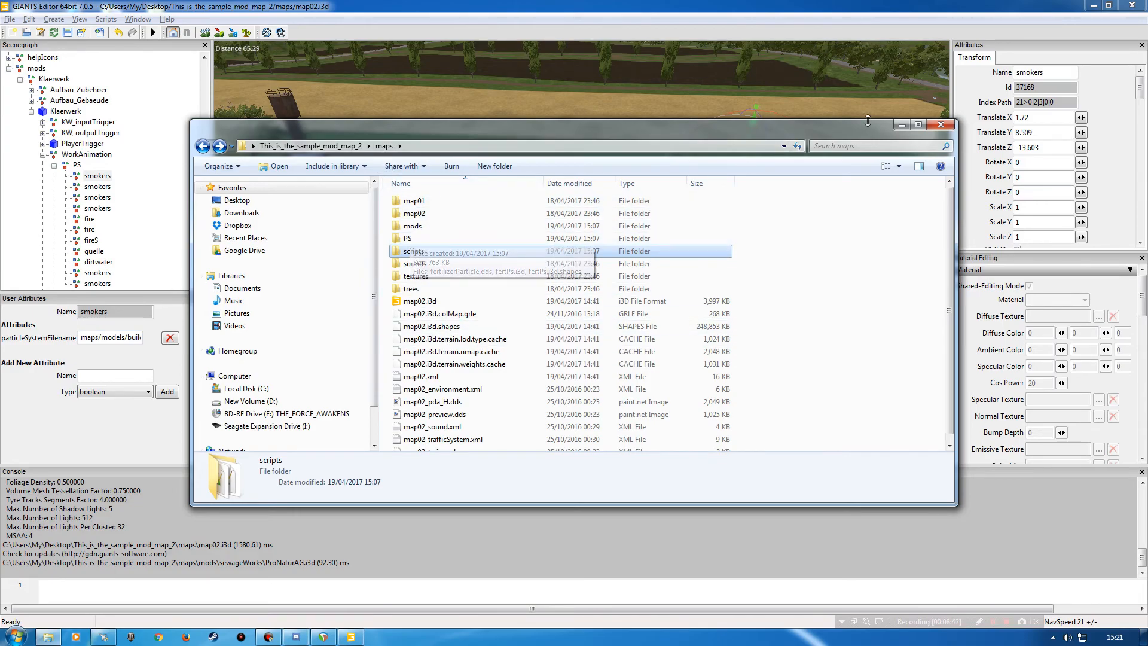
{"action": "left_click", "coordinate": [903, 125]}
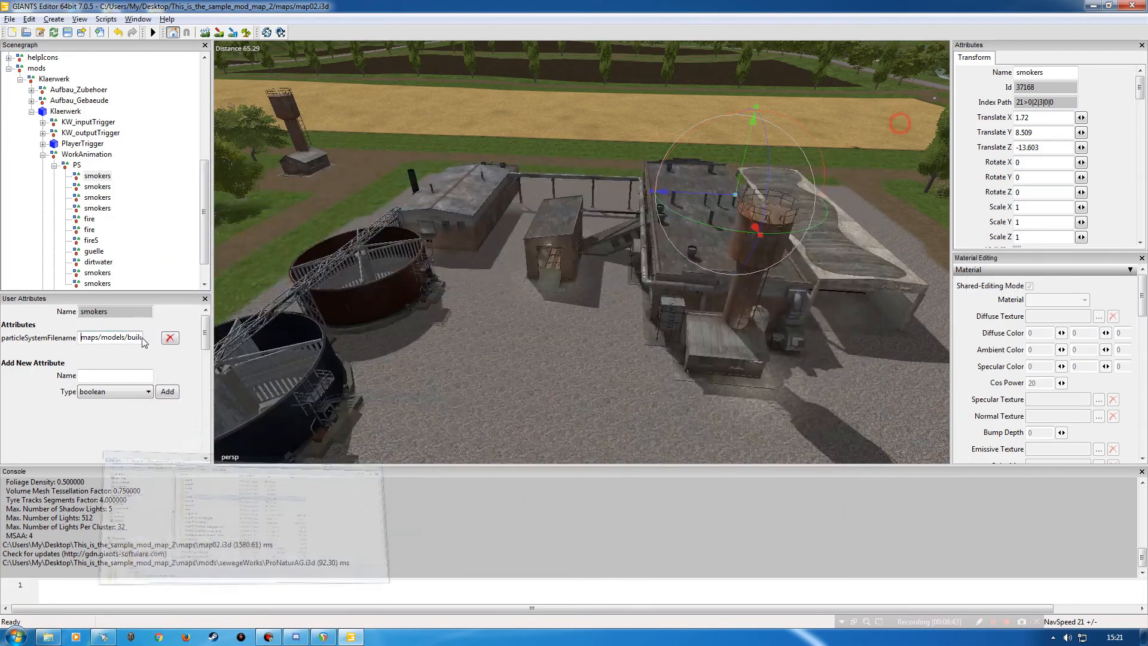
Shorten the first smokers emitter's particleSystemFilename to maps/PS/smokers.i3d.
{"action": "left_click", "coordinate": [101, 337]}
{"action": "key", "text": "Delete"}
{"action": "key", "text": "Delete"}
{"action": "key", "text": "Delete"}
{"action": "key", "text": "Delete"}
{"action": "key", "text": "Delete"}
{"action": "key", "text": "Delete"}
{"action": "key", "text": "Delete"}
{"action": "key", "text": "Delete"}
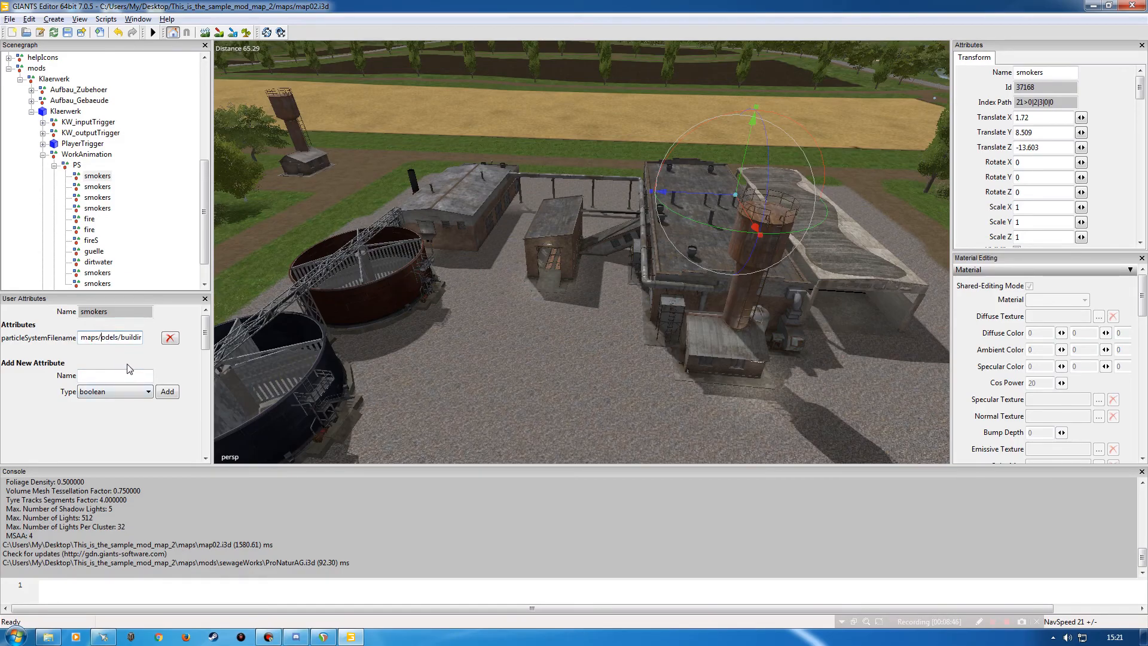
{"action": "key", "text": "Delete"}
{"action": "key", "text": "Delete"}
{"action": "key", "text": "Delete"}
{"action": "key", "text": "Delete"}
{"action": "key", "text": "Delete"}
{"action": "key", "text": "Delete"}
{"action": "key", "text": "Delete"}
{"action": "key", "text": "Delete"}
{"action": "key", "text": "Delete"}
{"action": "key", "text": "Delete"}
{"action": "key", "text": "Delete"}
{"action": "key", "text": "Delete"}
{"action": "key", "text": "Delete"}
{"action": "key", "text": "Delete"}
{"action": "key", "text": "Delete"}
{"action": "key", "text": "Delete"}
{"action": "key", "text": "Delete"}
{"action": "key", "text": "Delete"}
{"action": "key", "text": "Delete"}
{"action": "key", "text": "Return"}
Shorten the second smokers emitter's particleSystemFilename to maps/PS/smokers.i3d.
{"action": "left_click", "coordinate": [104, 189]}
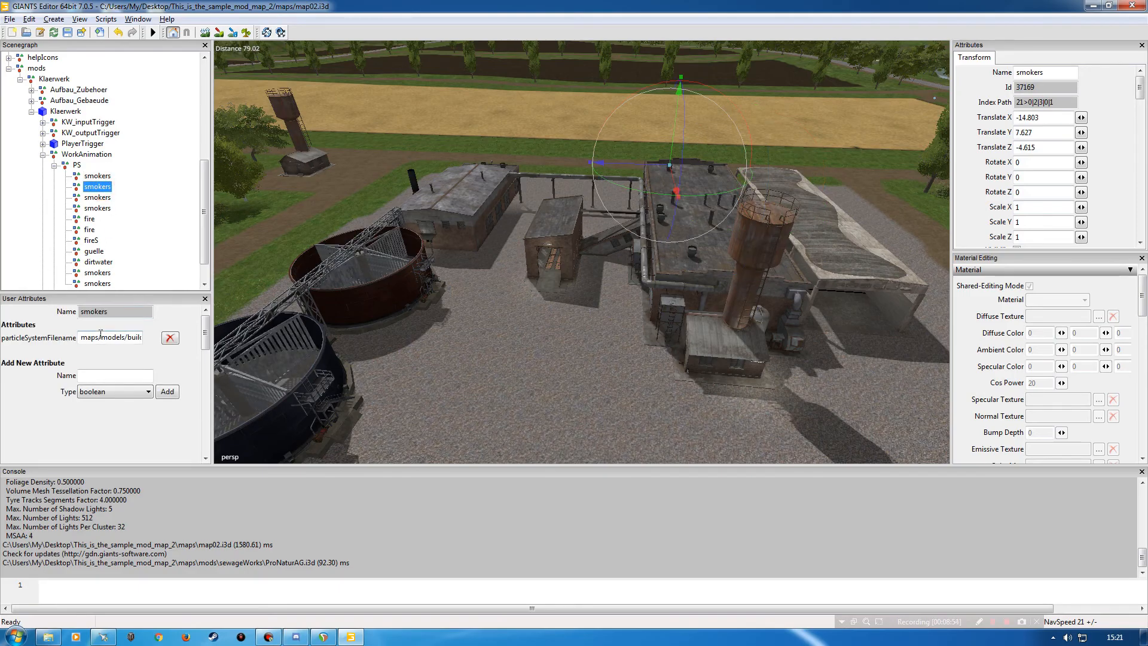
{"action": "key", "text": "Delete"}
{"action": "key", "text": "Delete"}
{"action": "key", "text": "Delete"}
{"action": "key", "text": "Delete"}
{"action": "key", "text": "Delete"}
{"action": "key", "text": "Delete"}
{"action": "key", "text": "Delete"}
{"action": "key", "text": "Delete"}
{"action": "key", "text": "Delete"}
{"action": "key", "text": "Delete"}
{"action": "key", "text": "Delete"}
{"action": "key", "text": "Delete"}
{"action": "key", "text": "Delete"}
{"action": "key", "text": "Delete"}
{"action": "key", "text": "Delete"}
{"action": "key", "text": "Delete"}
{"action": "key", "text": "Delete"}
{"action": "key", "text": "Delete"}
{"action": "key", "text": "Delete"}
{"action": "key", "text": "Delete"}
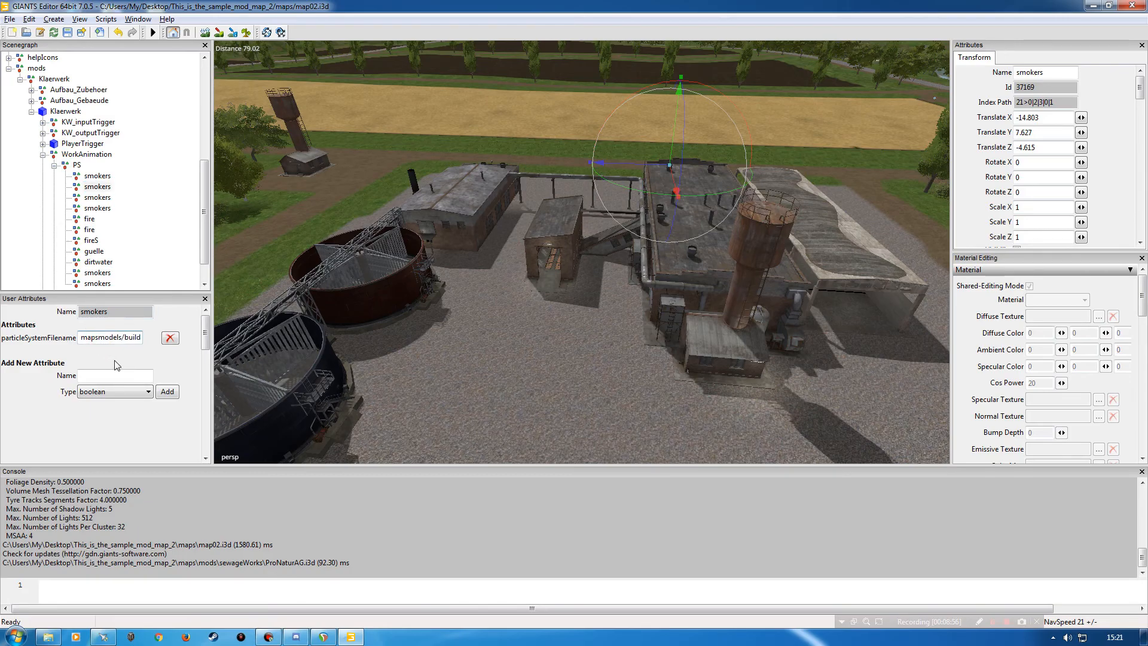
{"action": "key", "text": "Delete"}
{"action": "key", "text": "Delete"}
{"action": "key", "text": "Delete"}
{"action": "key", "text": "Delete"}
{"action": "key", "text": "Delete"}
{"action": "key", "text": "Delete"}
Set the third smokers emitter's particleSystemFilename to maps/PS/smokers.i3d and show the fourth emitter's user attributes.
{"action": "left_click", "coordinate": [95, 198]}
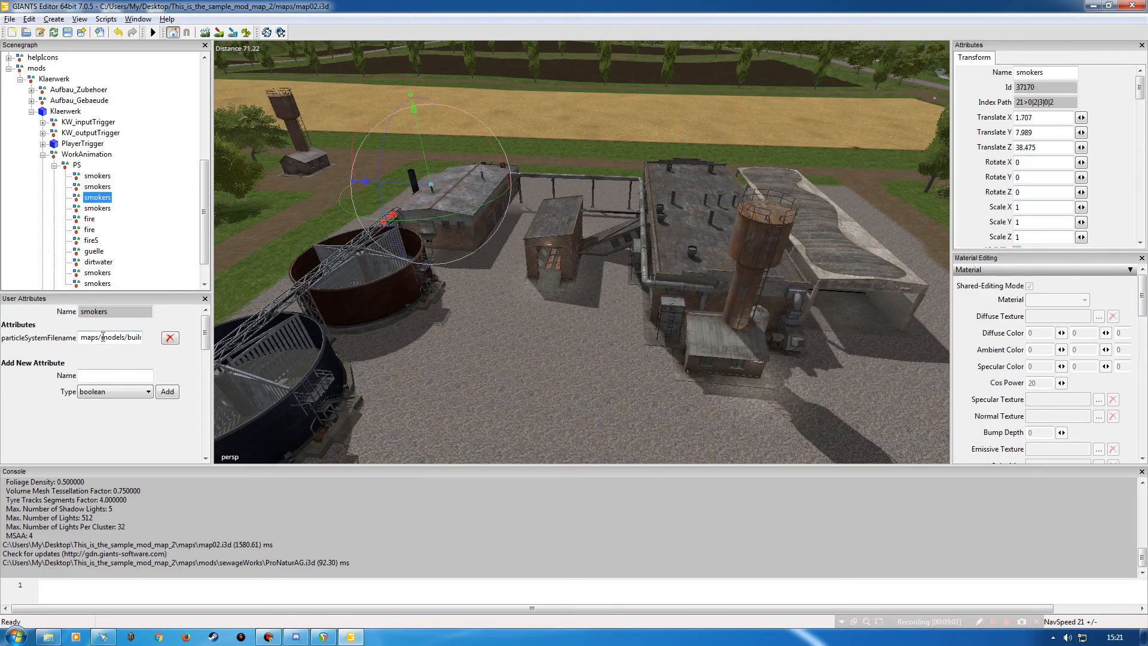
{"action": "type", "text": "maps/PS/smokers.i3d"}
{"action": "left_click", "coordinate": [97, 208]}
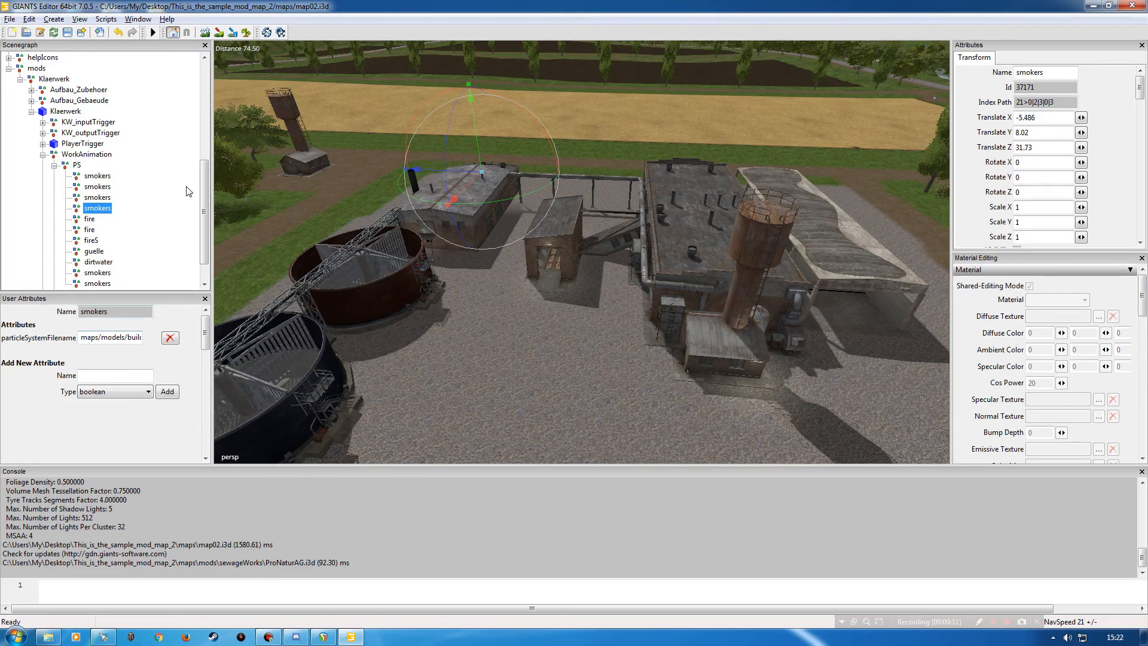
Examine the particleSystemFilename attributes of the fire, fireS, guelle and dirtwater emitters in the PS group.
{"action": "scroll", "coordinate": [209, 186], "scroll_direction": "down", "scroll_amount": 1}
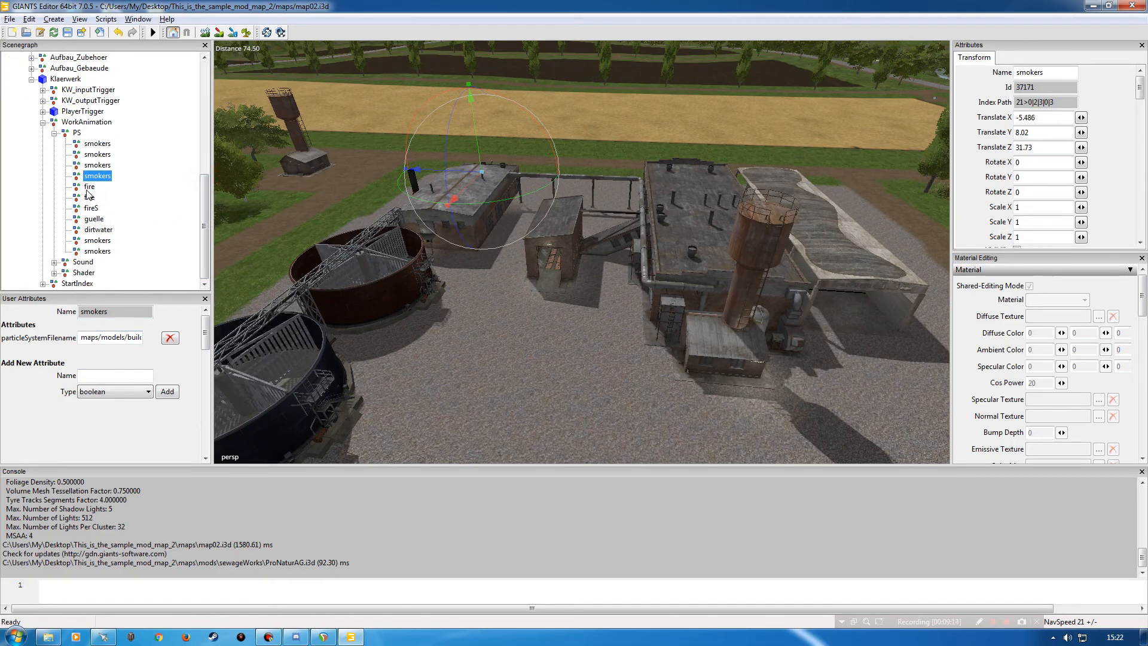
{"action": "left_click", "coordinate": [88, 186]}
{"action": "left_click", "coordinate": [90, 198]}
{"action": "left_click", "coordinate": [91, 207]}
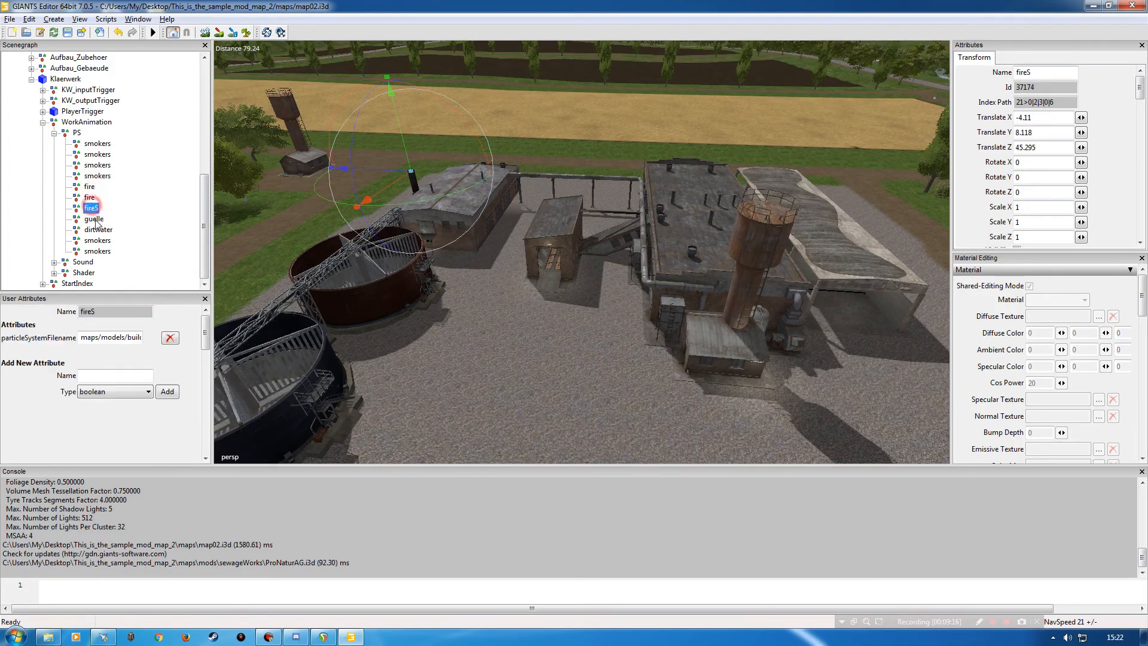
{"action": "left_click", "coordinate": [95, 219]}
{"action": "left_click", "coordinate": [98, 230]}
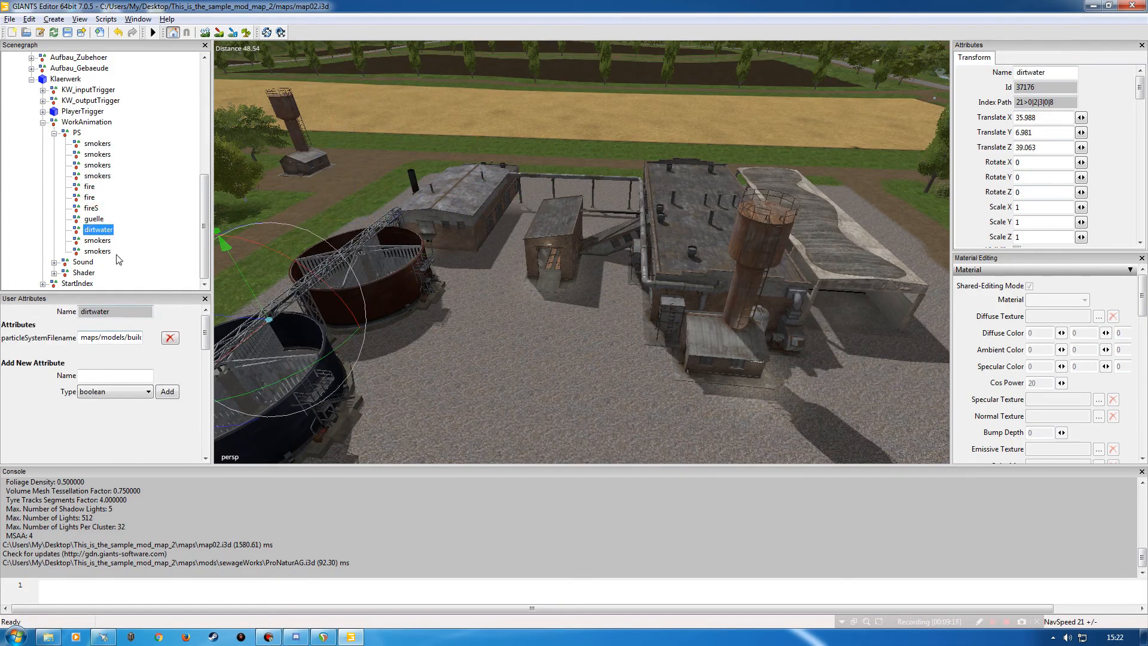
Check the particleSystemFilename paths of the third, fourth and last smokers emitters, and collapse the PS group.
{"action": "left_click", "coordinate": [97, 176]}
{"action": "left_click", "coordinate": [97, 165]}
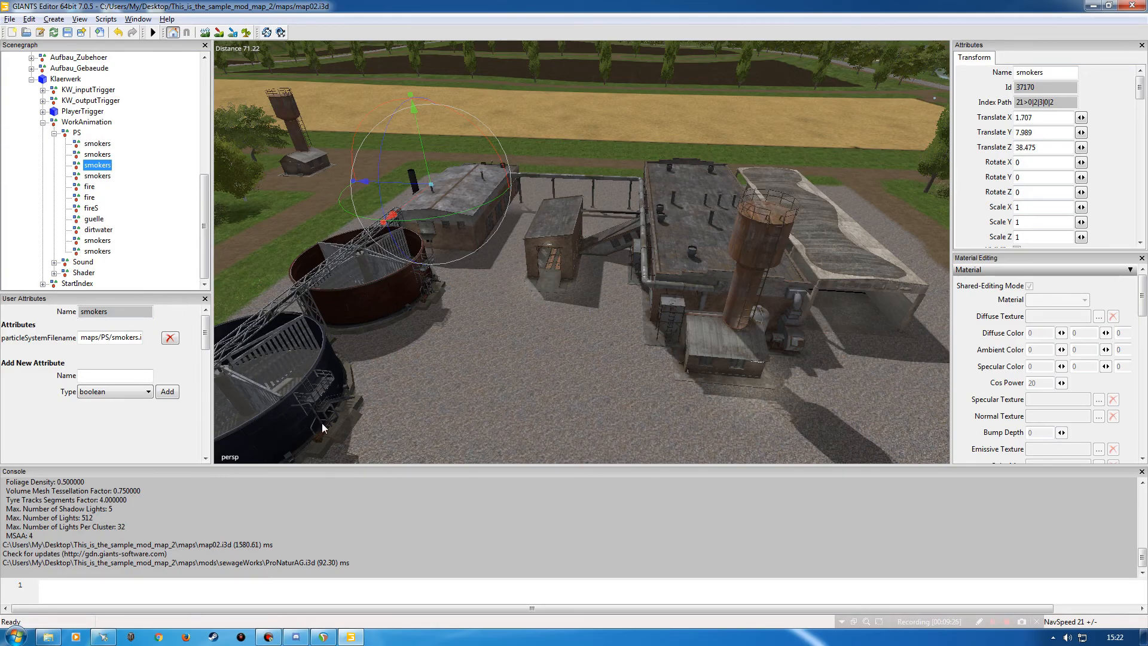
{"action": "left_click", "coordinate": [516, 355]}
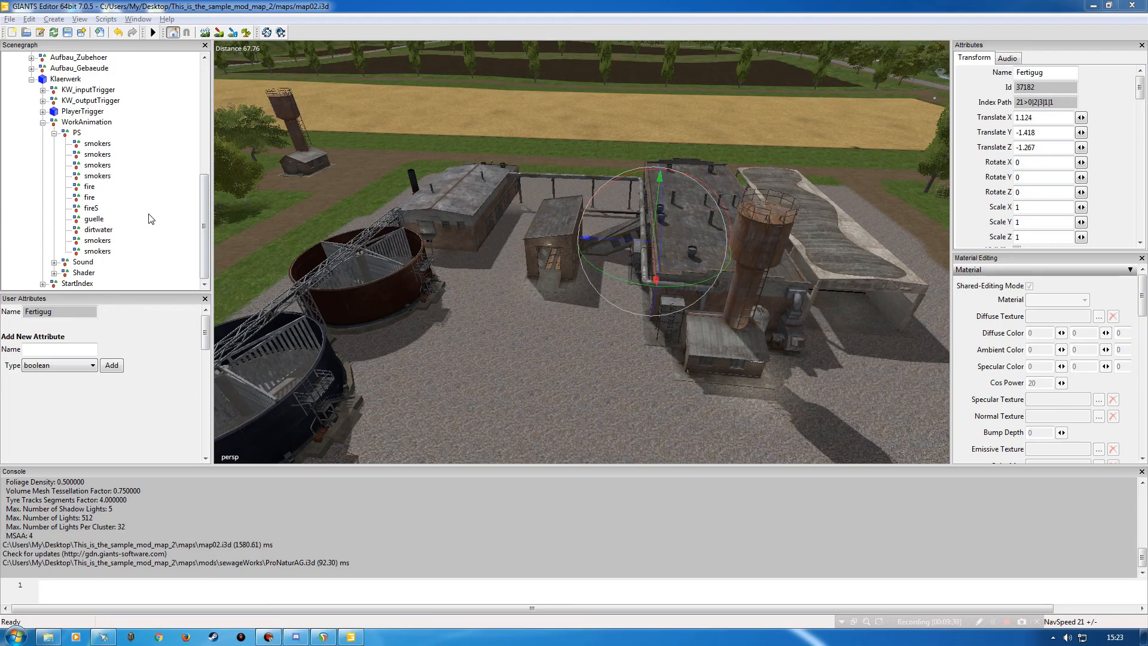
{"action": "left_click", "coordinate": [98, 251]}
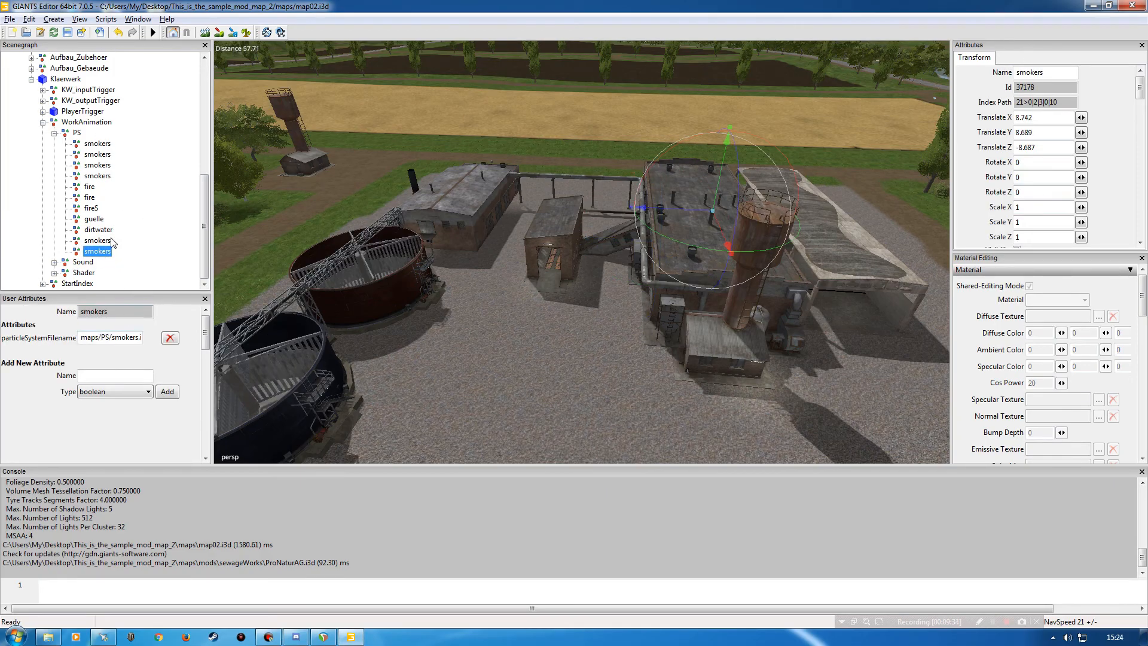
{"action": "left_click", "coordinate": [54, 133]}
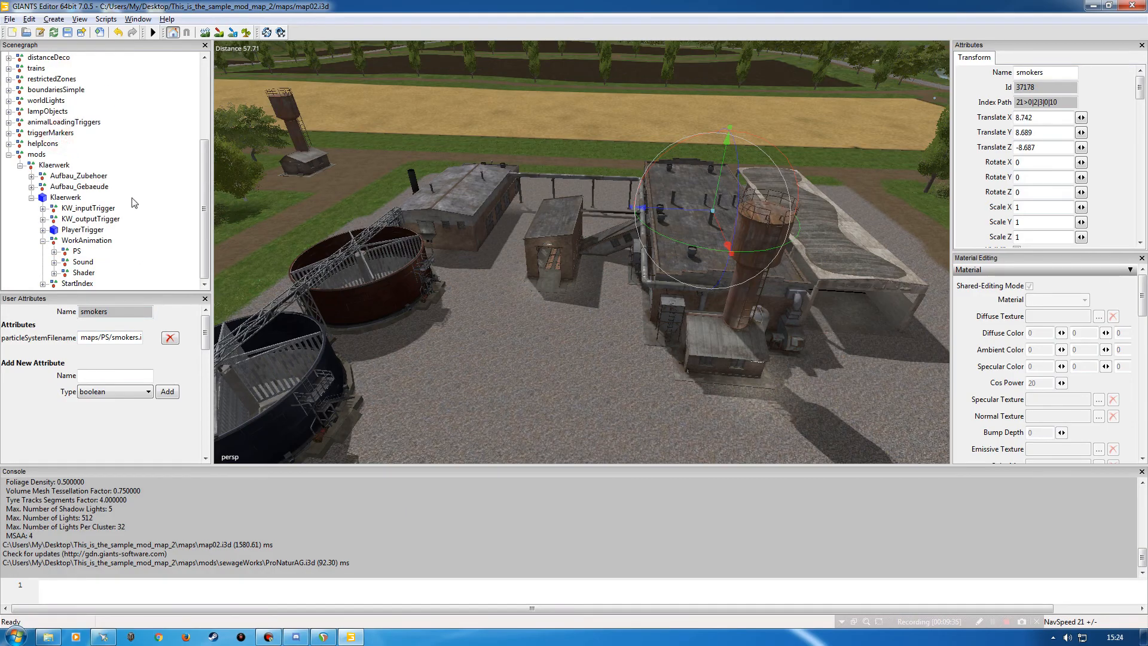
Expand the Sound group under WorkAnimation and locate its audio nodes in the scene, down to SumpfPumpe.
{"action": "left_click", "coordinate": [79, 261]}
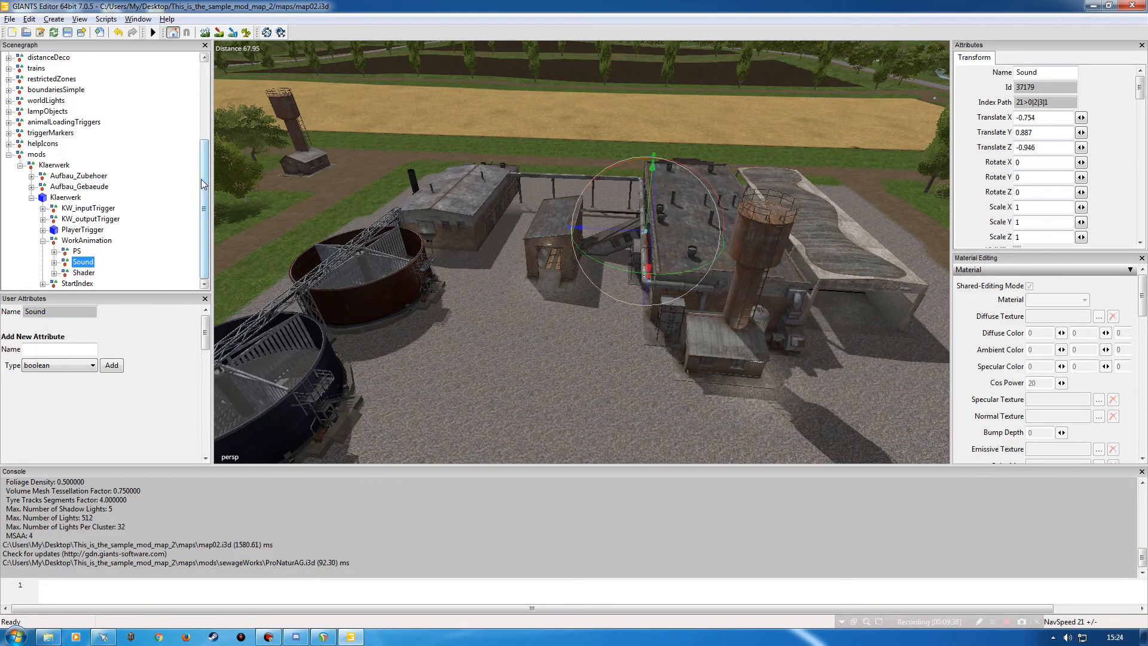
{"action": "left_click", "coordinate": [54, 262]}
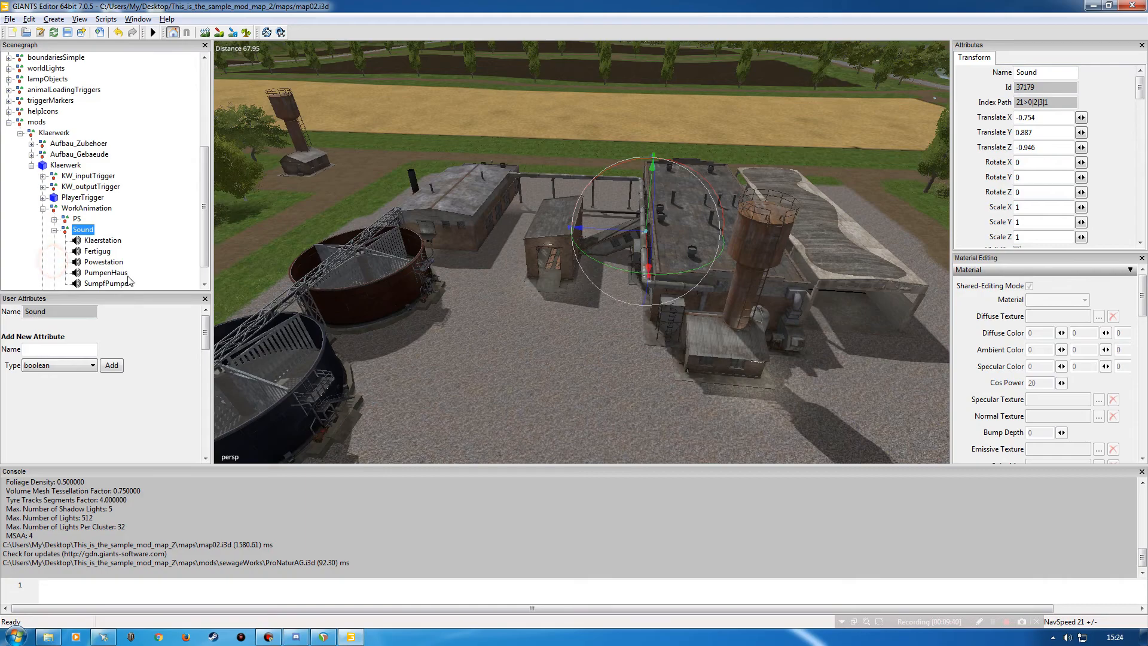
{"action": "left_click_drag", "start_coordinate": [201, 197], "coordinate": [202, 248]}
{"action": "left_click", "coordinate": [96, 218]}
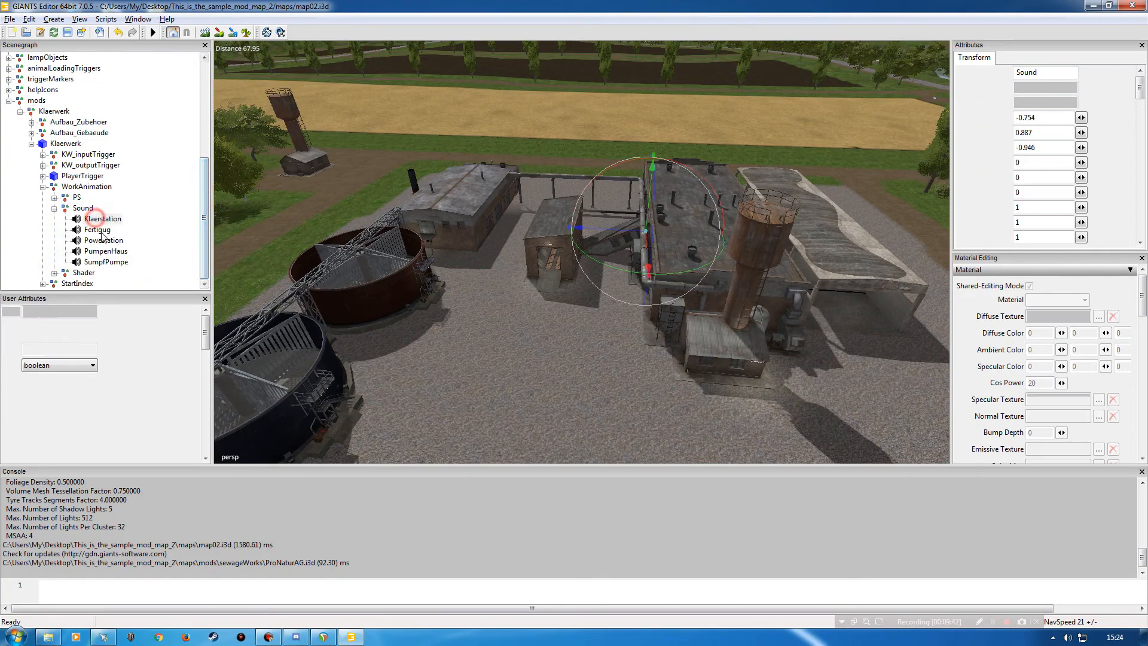
{"action": "left_click", "coordinate": [106, 240]}
{"action": "left_click", "coordinate": [107, 251]}
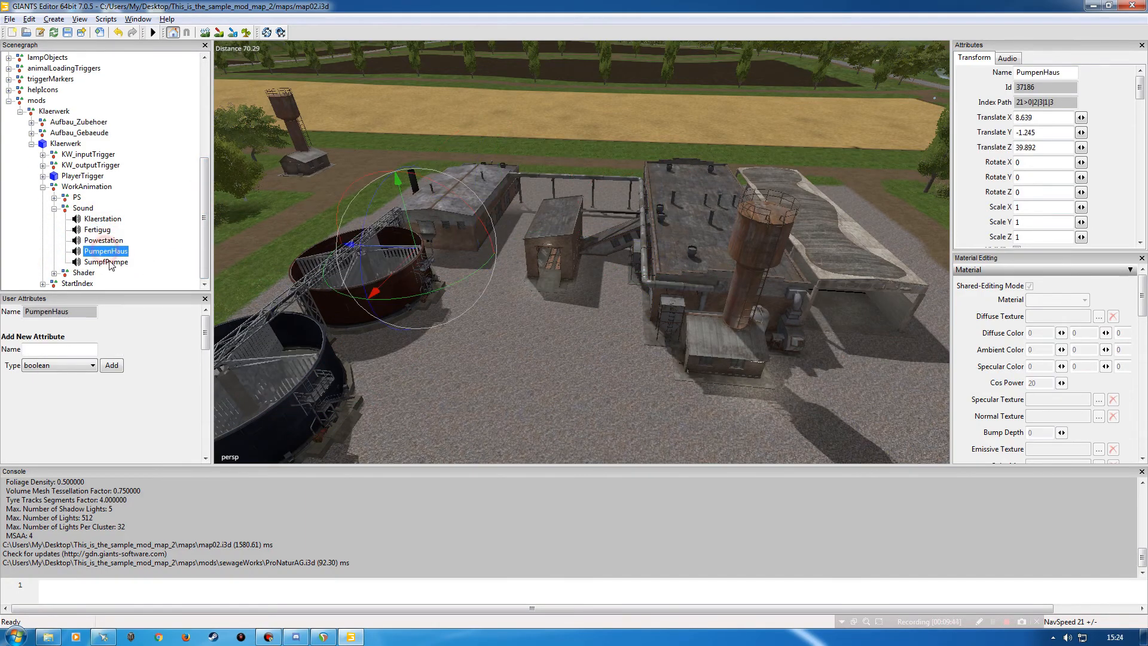
{"action": "left_click", "coordinate": [109, 263]}
Examine the Klaerstation sound's audio attributes, including its full file path, range and inner range.
{"action": "left_click", "coordinate": [97, 220]}
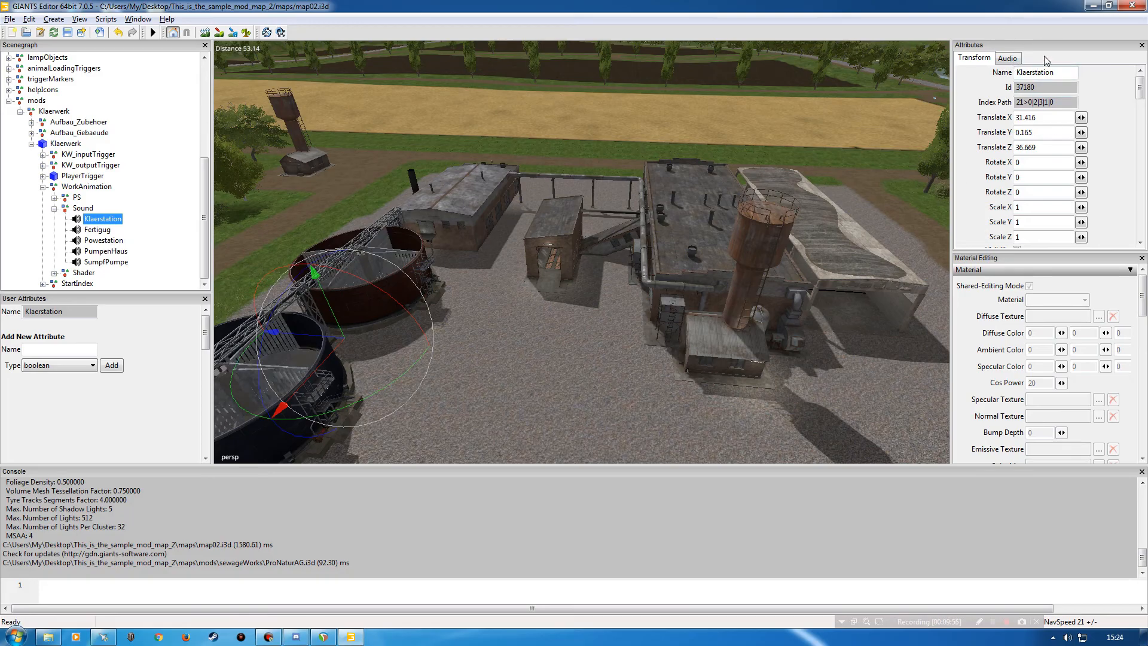
{"action": "left_click", "coordinate": [1008, 61]}
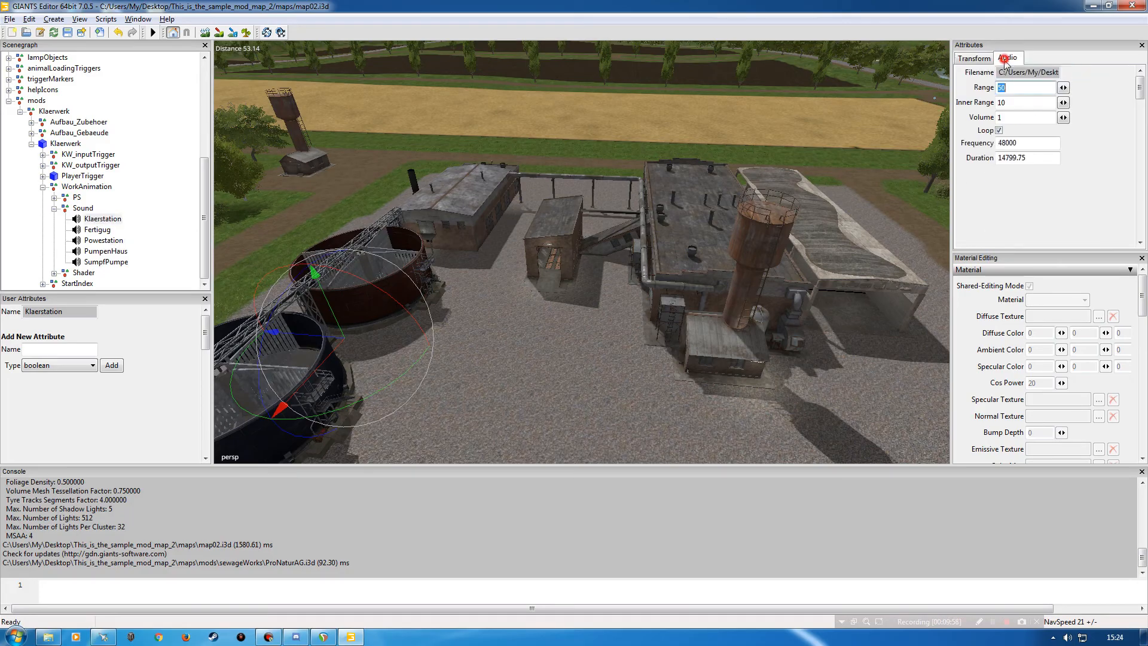
{"action": "left_click", "coordinate": [1043, 72]}
{"action": "double_click", "coordinate": [1043, 71]}
{"action": "left_click", "coordinate": [1031, 208]}
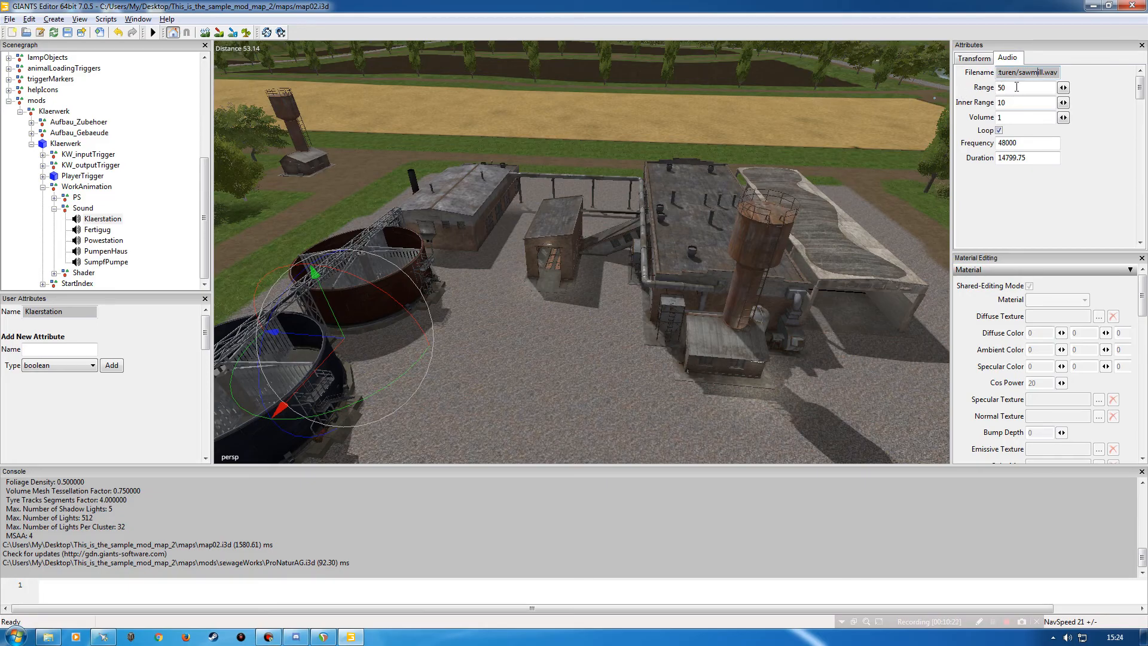
{"action": "double_click", "coordinate": [1015, 104]}
Compare the audio attributes of Klaerstation, Fertigug, Powestation, PumpenHaus and SumpfPumpe, and collapse the Sound group.
{"action": "left_click", "coordinate": [90, 231]}
{"action": "left_click", "coordinate": [93, 241]}
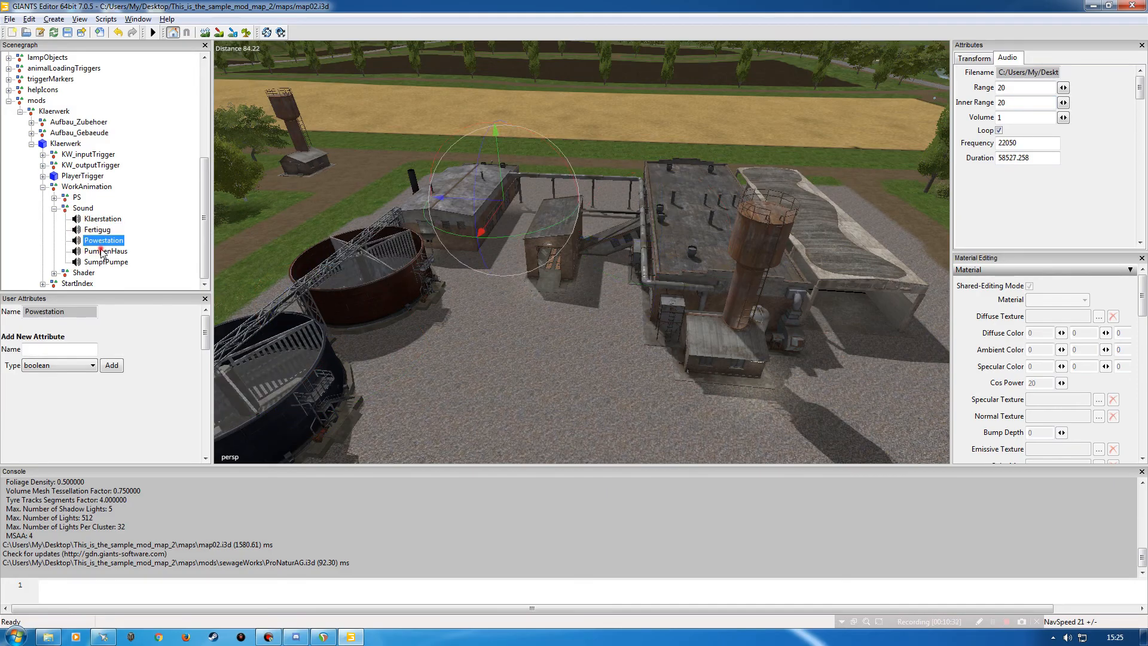
{"action": "left_click", "coordinate": [101, 252]}
{"action": "left_click", "coordinate": [104, 262]}
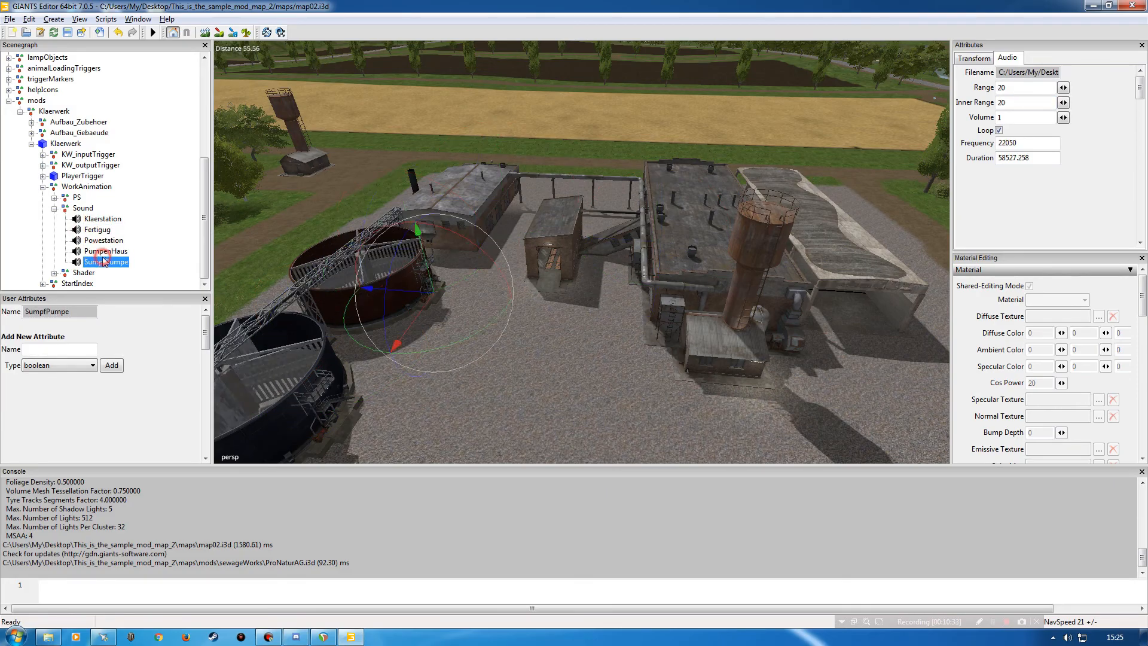
{"action": "left_click", "coordinate": [95, 220]}
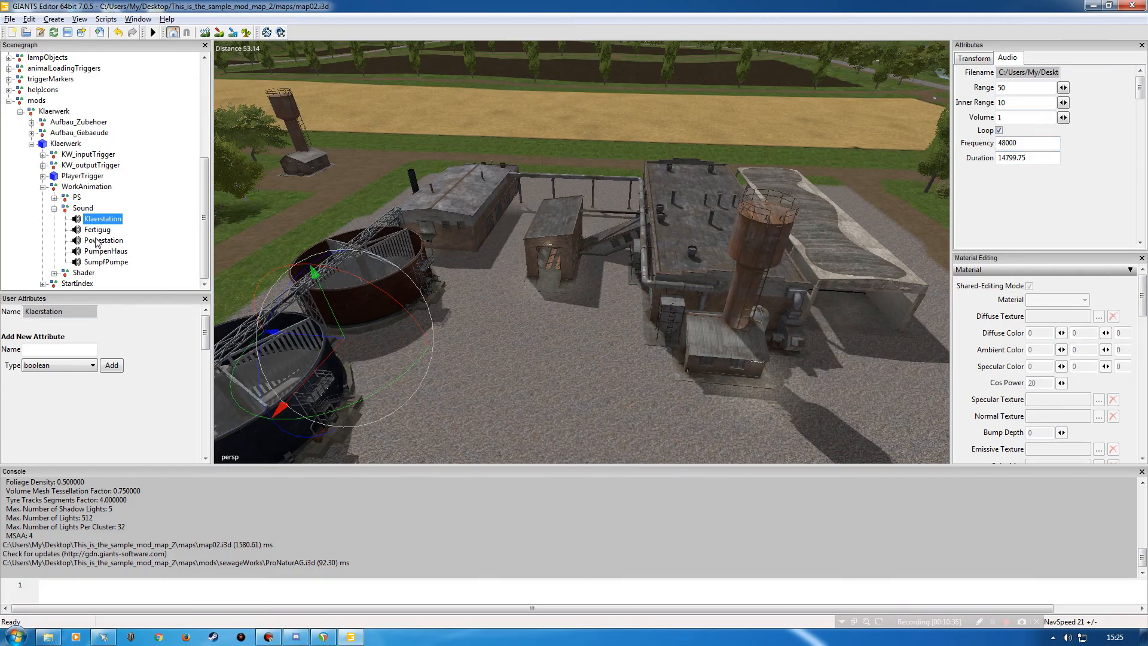
{"action": "left_click", "coordinate": [97, 231]}
{"action": "left_click", "coordinate": [104, 241]}
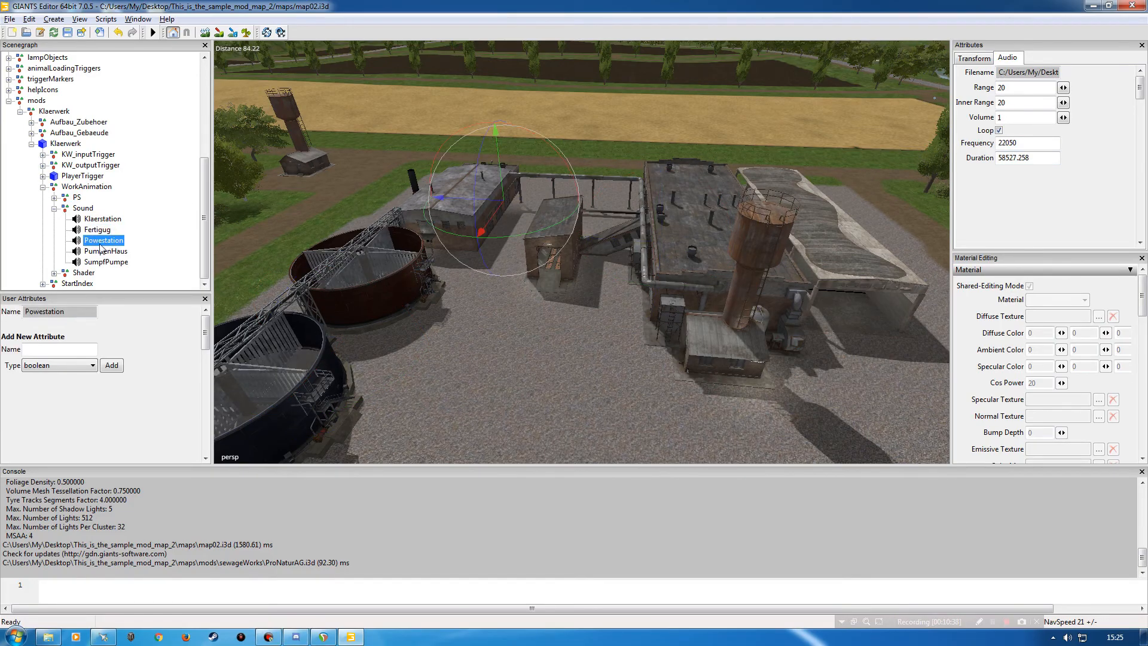
{"action": "left_click", "coordinate": [98, 253]}
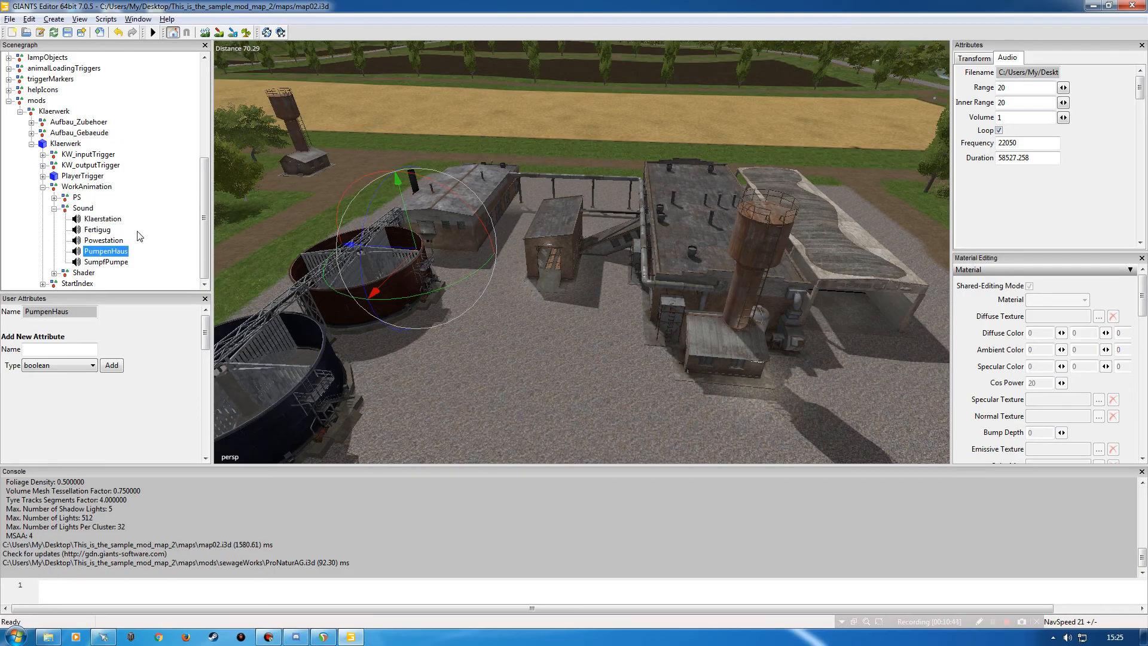
{"action": "left_click", "coordinate": [54, 208]}
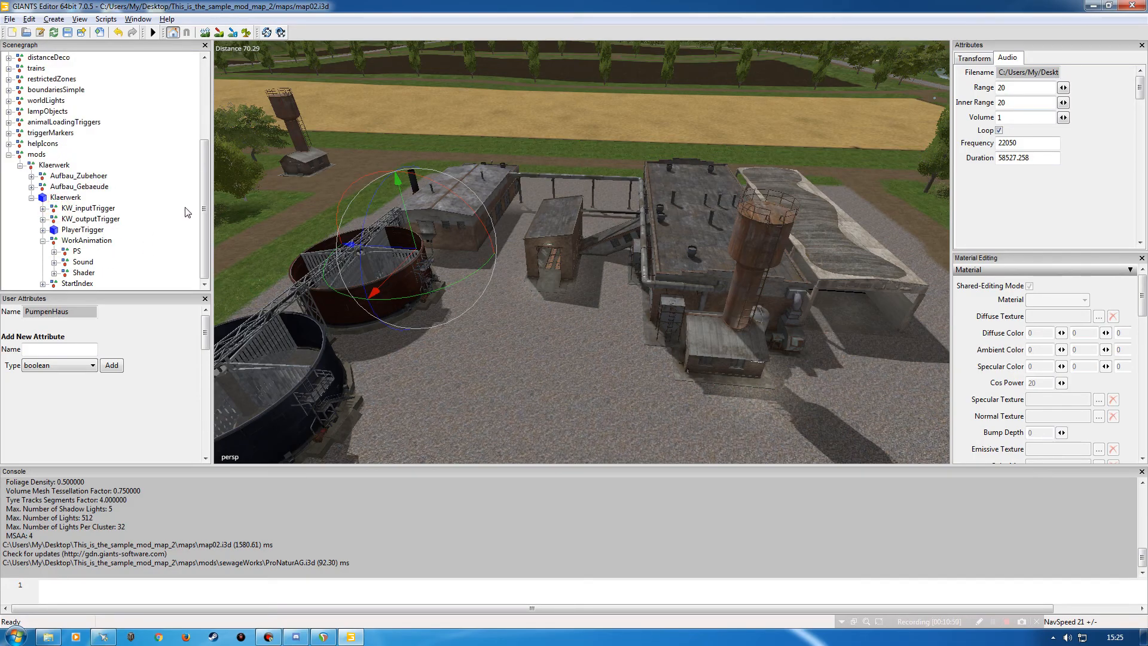
Inspect the Shader group's contents and the StartIndex node, and collapse Shader and WorkAnimation.
{"action": "left_click", "coordinate": [54, 273]}
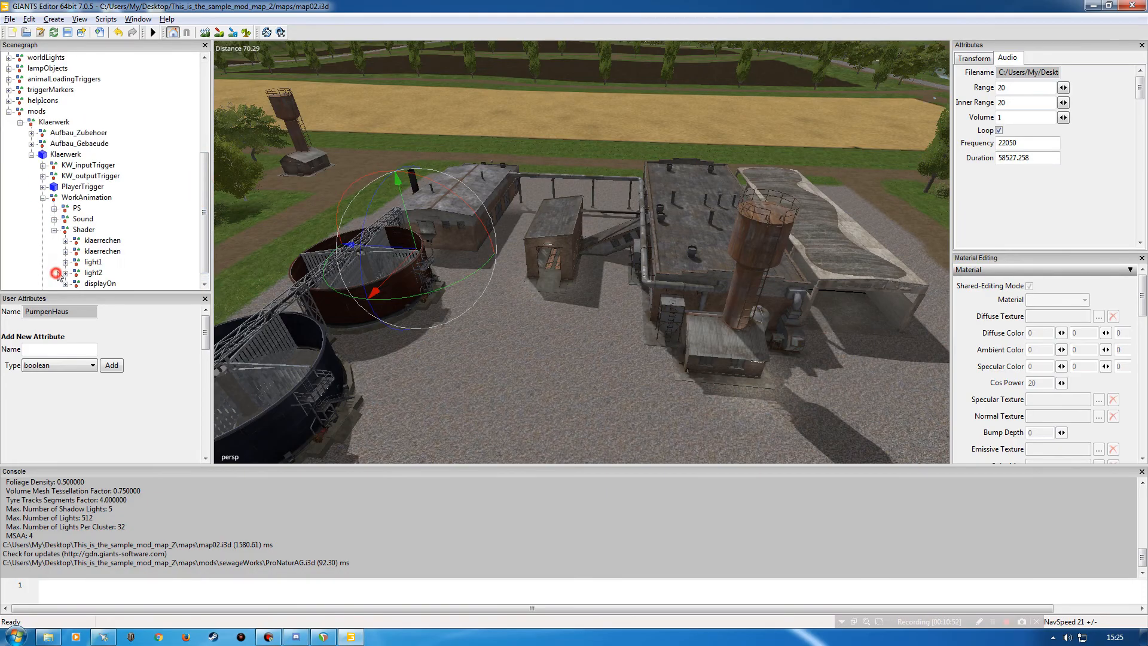
{"action": "left_click", "coordinate": [82, 230]}
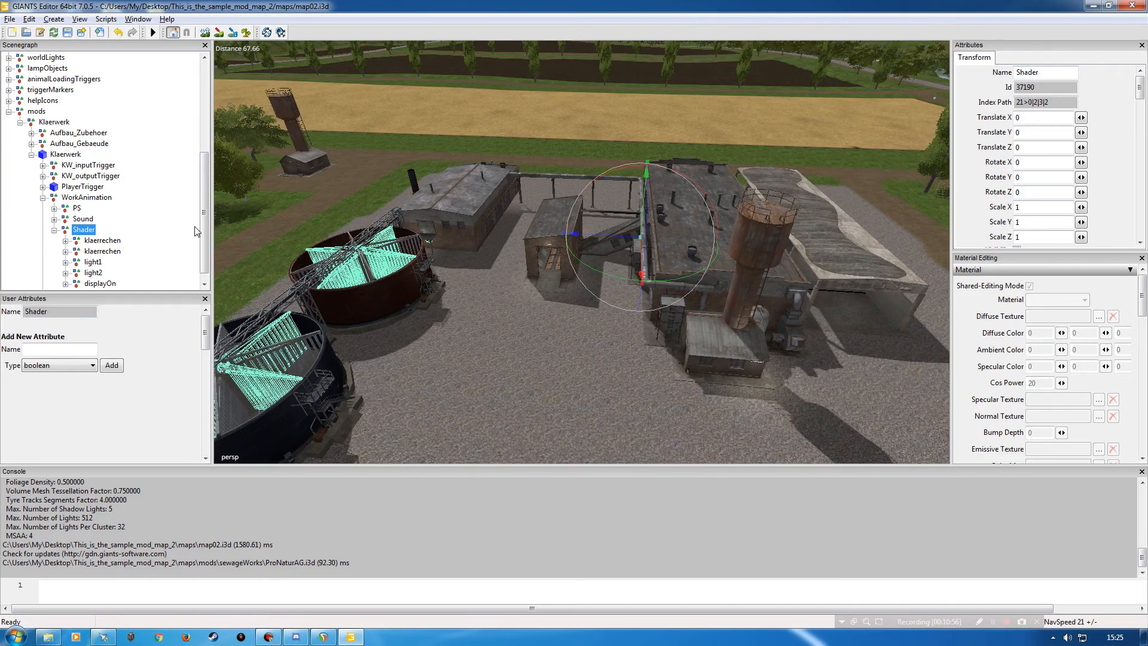
{"action": "left_click", "coordinate": [54, 230]}
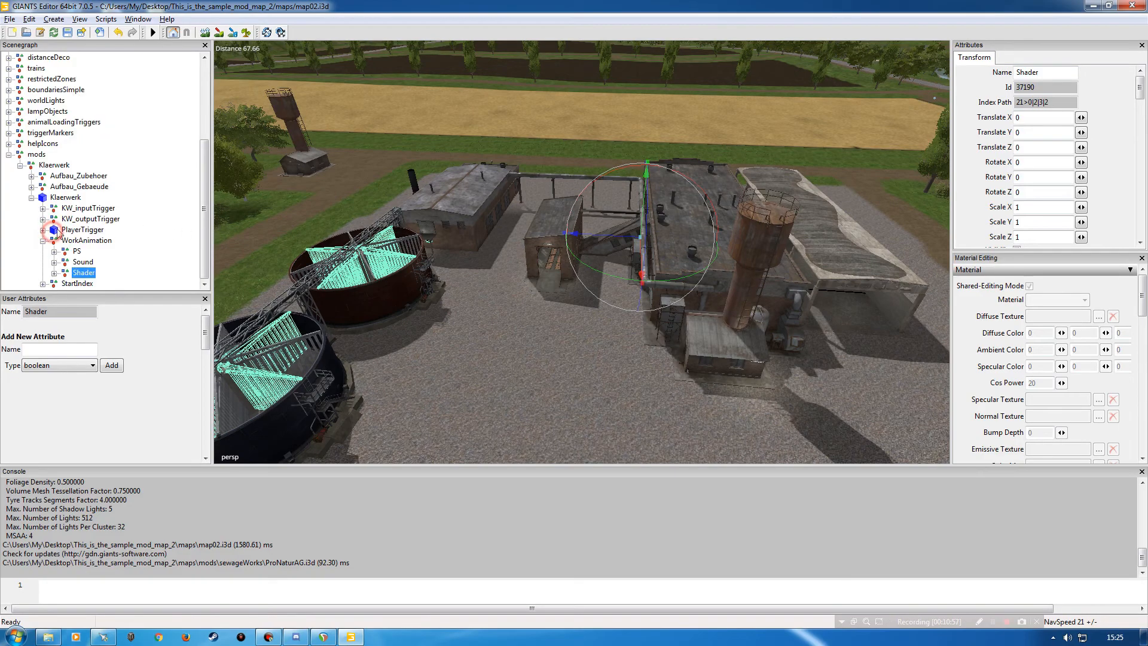
{"action": "left_click", "coordinate": [82, 284]}
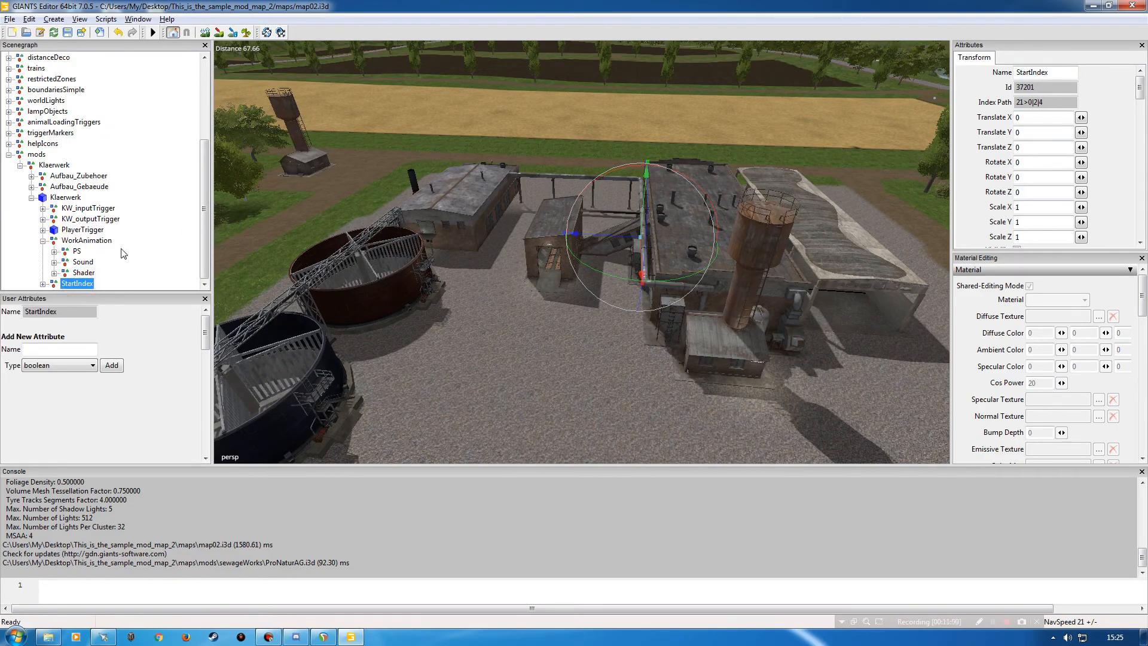
{"action": "left_click", "coordinate": [47, 241]}
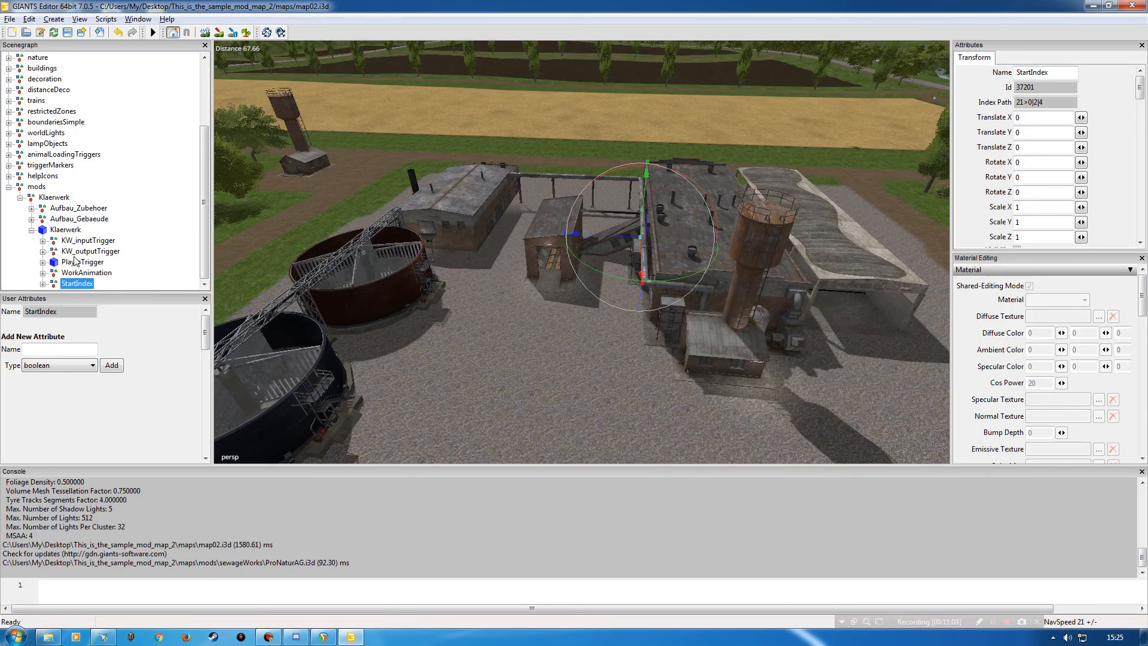
View the inner Klaerwerk node's user attributes, collapse the hierarchy up to mods, and clear the selection.
{"action": "left_click", "coordinate": [65, 230]}
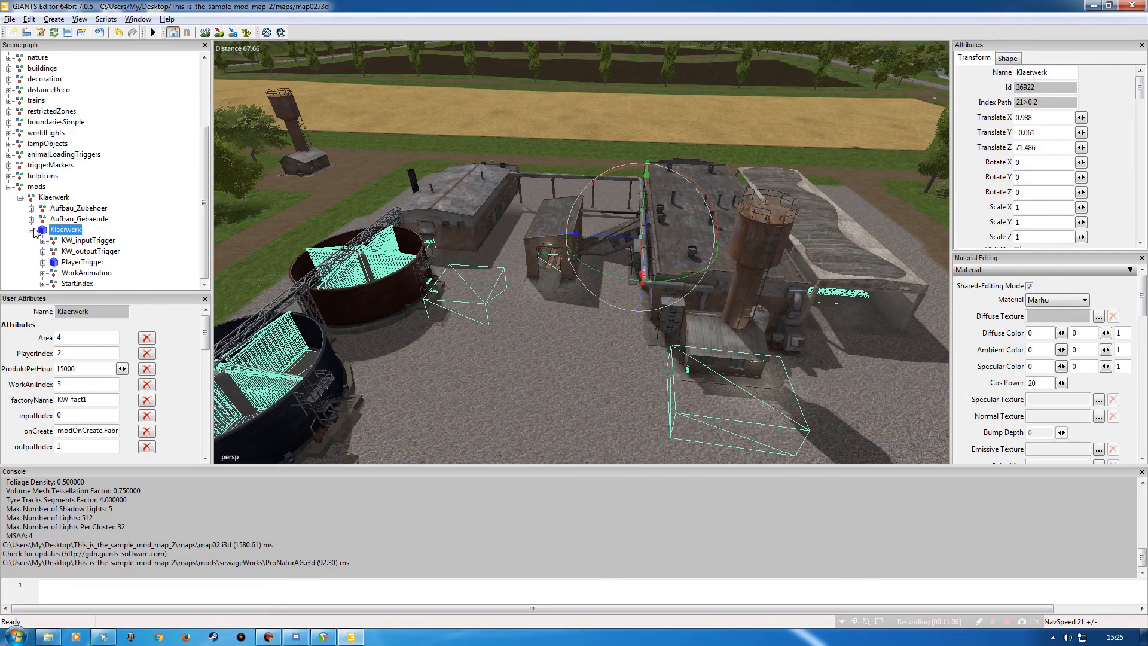
{"action": "left_click", "coordinate": [32, 229]}
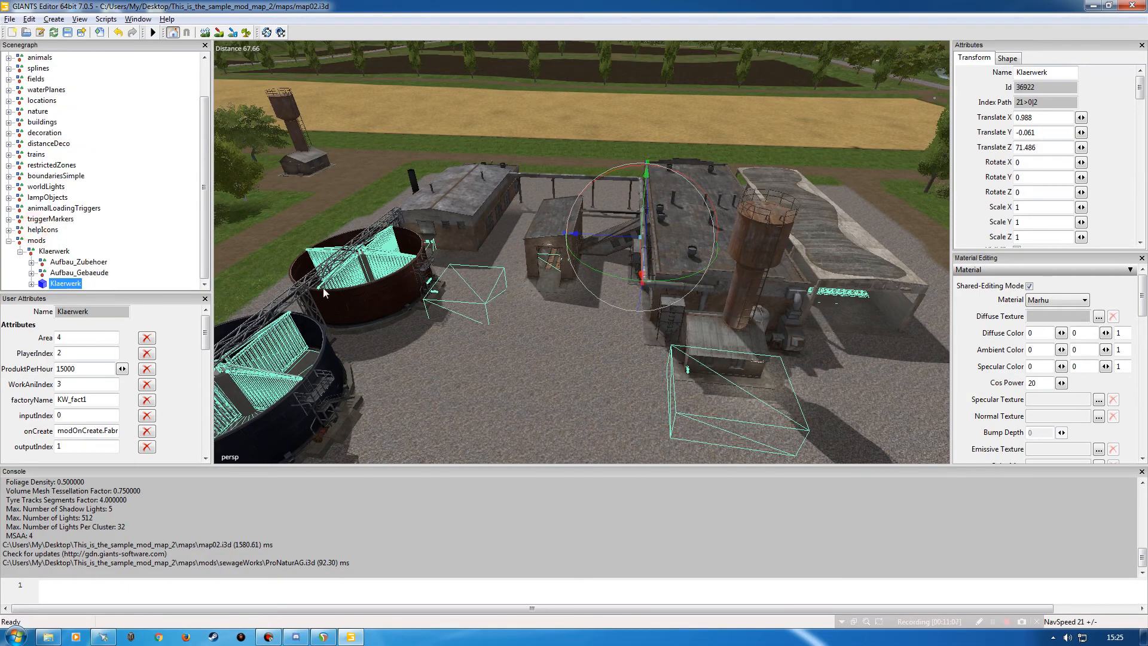
{"action": "left_click", "coordinate": [21, 251]}
{"action": "left_click", "coordinate": [9, 272]}
{"action": "left_click", "coordinate": [149, 202]}
Inspect the placed sewage plant from several angles, covering its tanks, buildings and surroundings.
{"action": "left_click_drag", "start_coordinate": [535, 320], "coordinate": [580, 303], "text": "alt"}
{"action": "right_click_drag", "start_coordinate": [577, 301], "coordinate": [486, 282], "text": "alt"}
{"action": "left_click_drag", "start_coordinate": [537, 278], "coordinate": [581, 313], "text": "alt"}
{"action": "right_click_drag", "start_coordinate": [581, 313], "coordinate": [668, 170], "text": "alt"}
{"action": "right_click_drag", "start_coordinate": [602, 281], "coordinate": [603, 254], "text": "alt"}
{"action": "left_click_drag", "start_coordinate": [604, 253], "coordinate": [525, 245], "text": "alt"}
{"action": "right_click_drag", "start_coordinate": [526, 245], "coordinate": [439, 264], "text": "alt"}
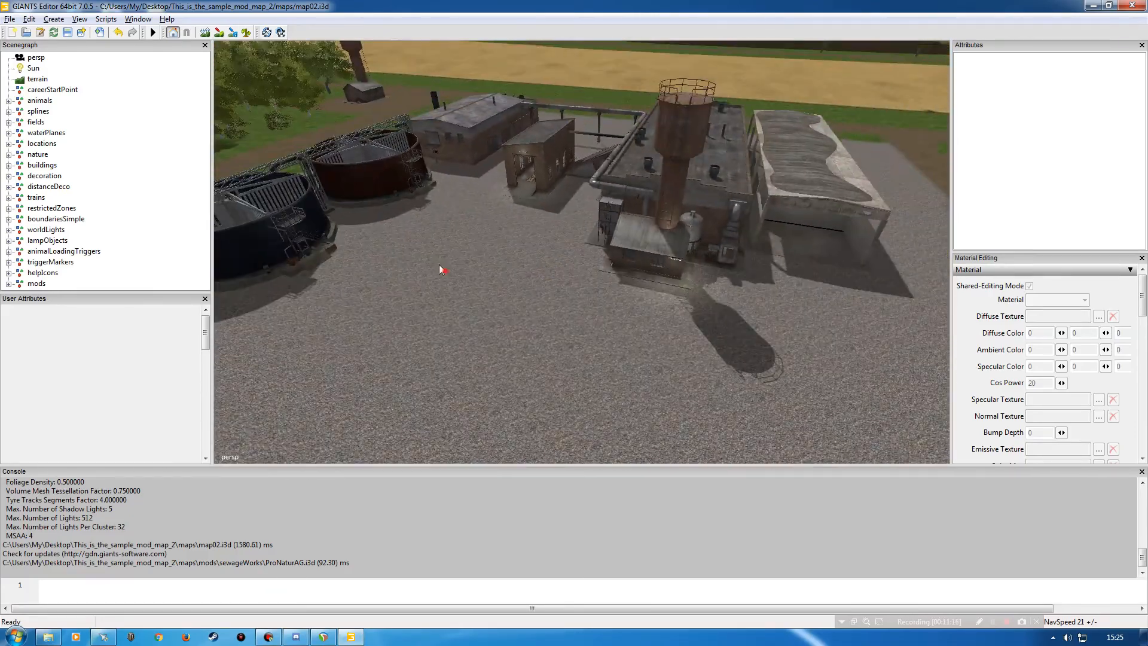
{"action": "left_click_drag", "start_coordinate": [438, 265], "coordinate": [372, 217], "text": "alt"}
{"action": "right_click_drag", "start_coordinate": [373, 217], "coordinate": [392, 143], "text": "alt"}
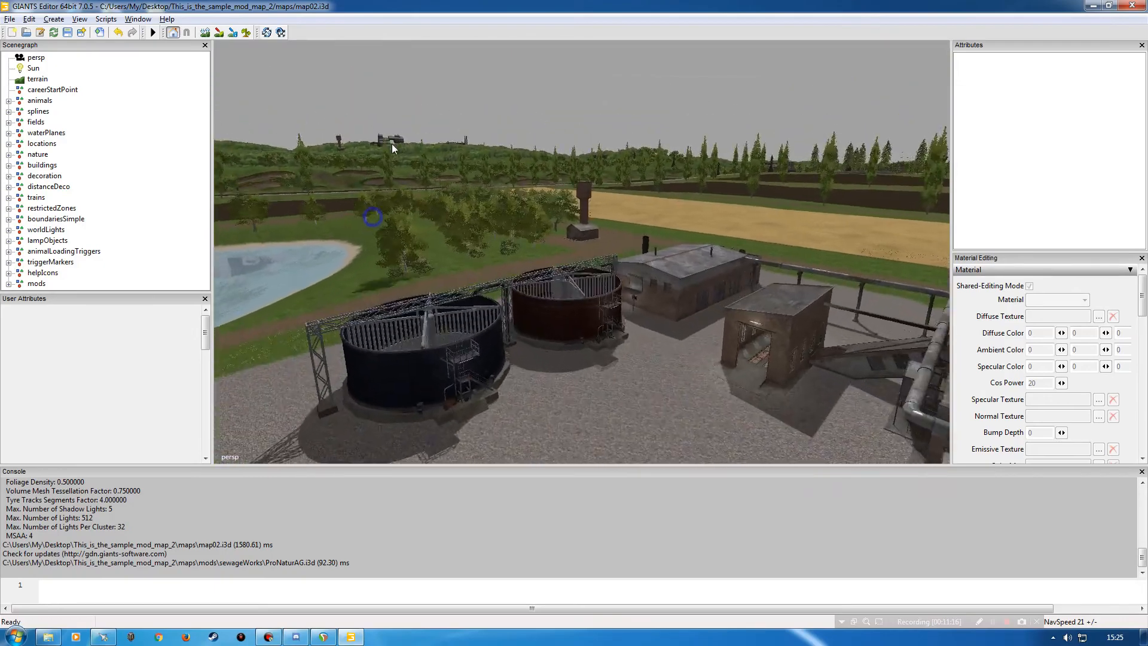
{"action": "left_click_drag", "start_coordinate": [393, 143], "coordinate": [556, 233], "text": "alt"}
{"action": "right_click_drag", "start_coordinate": [557, 233], "coordinate": [442, 235], "text": "alt"}
{"action": "left_click_drag", "start_coordinate": [443, 235], "coordinate": [468, 217], "text": "alt"}
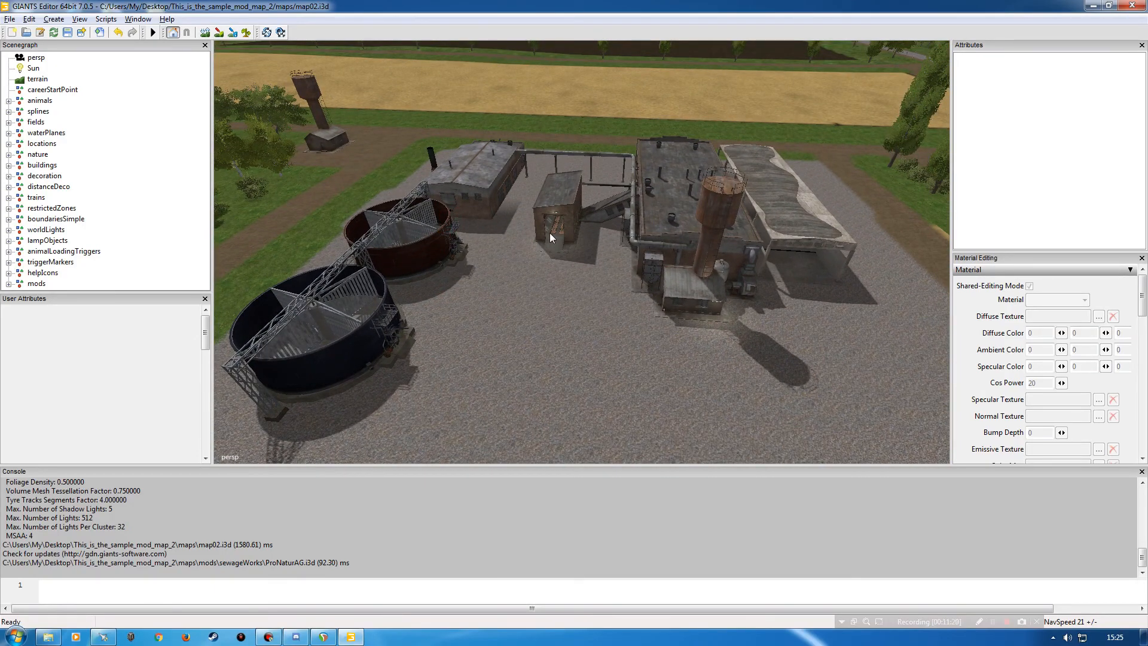
Close GIANTS Editor and save the changes to map02.i3d.
{"action": "left_click", "coordinate": [1132, 6]}
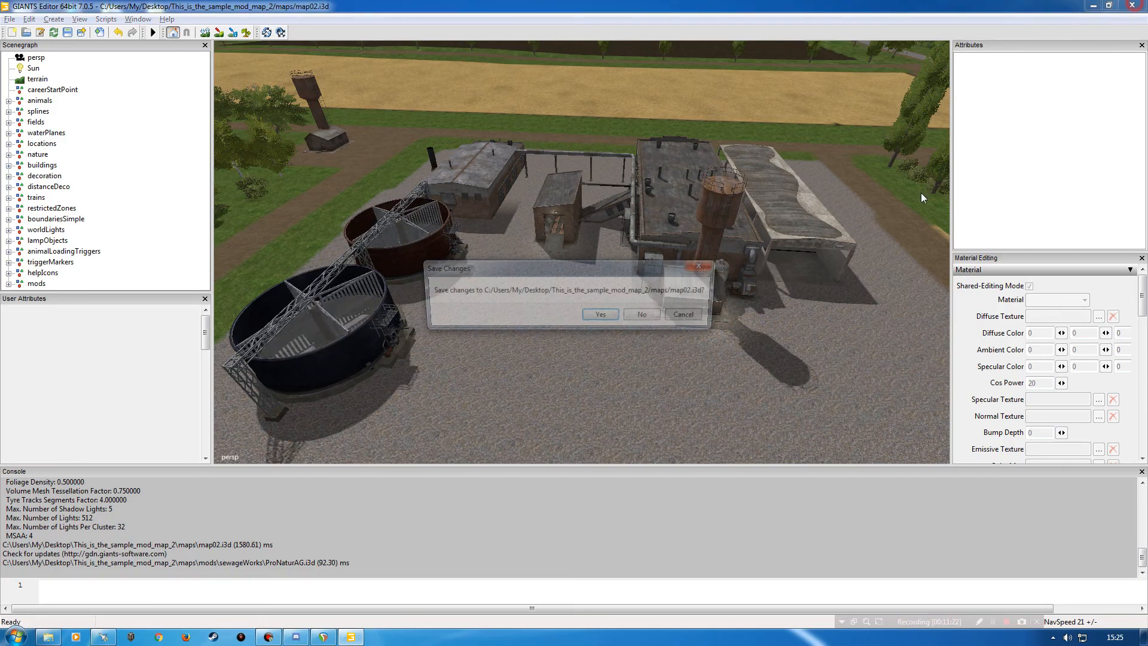
{"action": "left_click", "coordinate": [610, 318]}
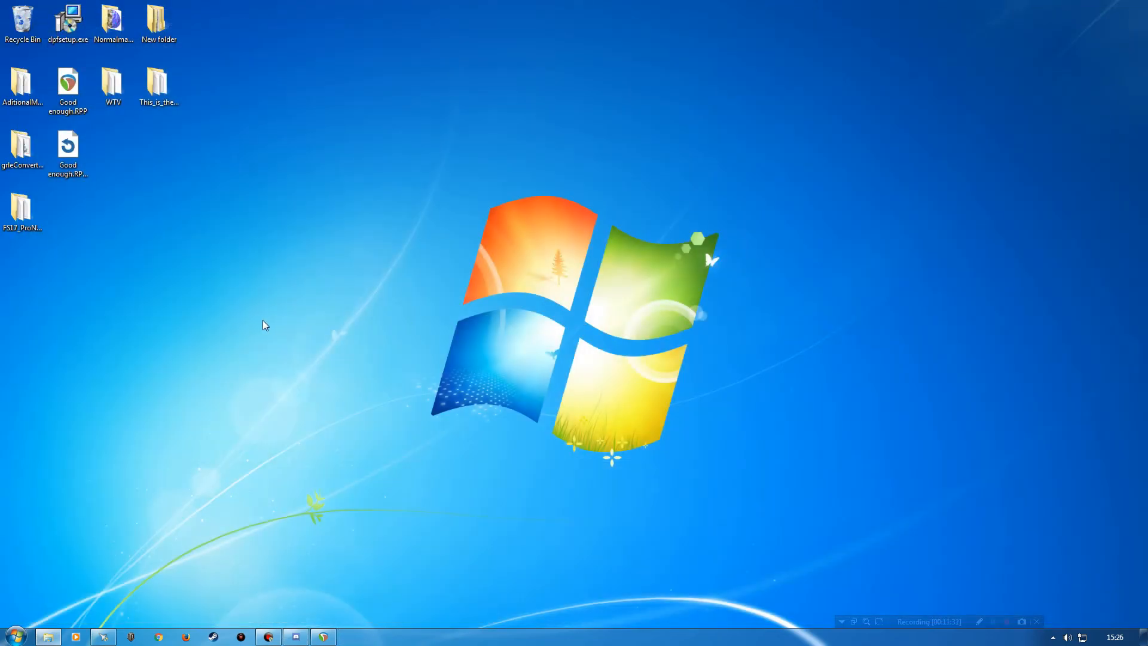
Open modDesc.xml from the This_is_the_sample_mod_map_2 folder in the text editor, then return to the folder window.
{"action": "left_click", "coordinate": [48, 637]}
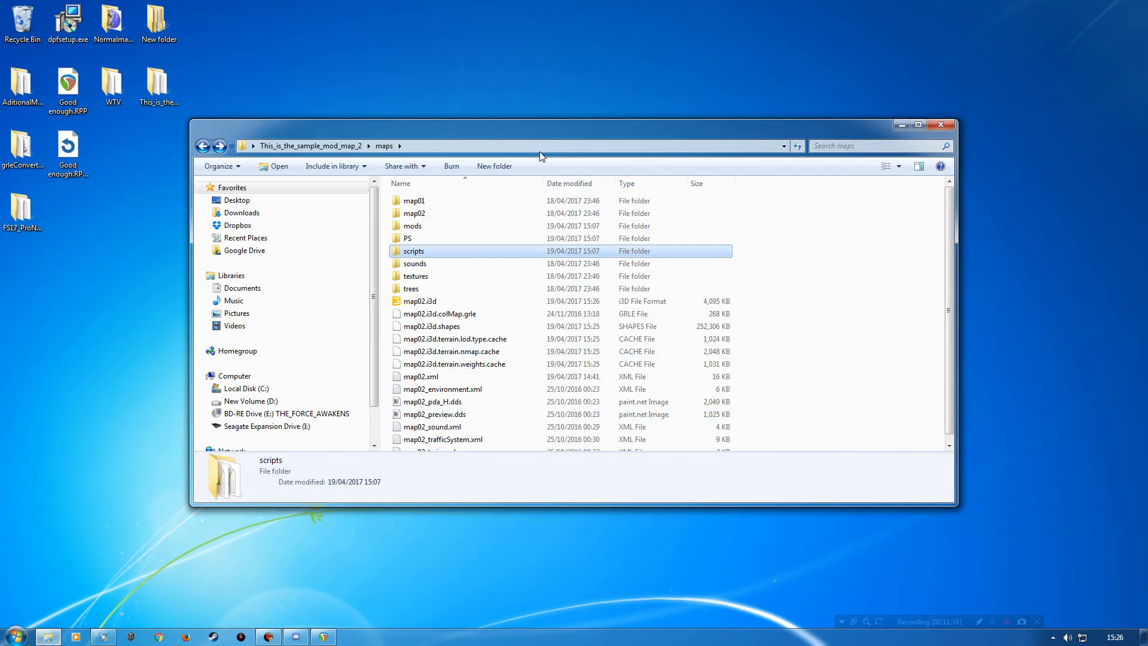
{"action": "left_click_drag", "start_coordinate": [535, 130], "coordinate": [601, 80]}
{"action": "double_click", "coordinate": [576, 214]}
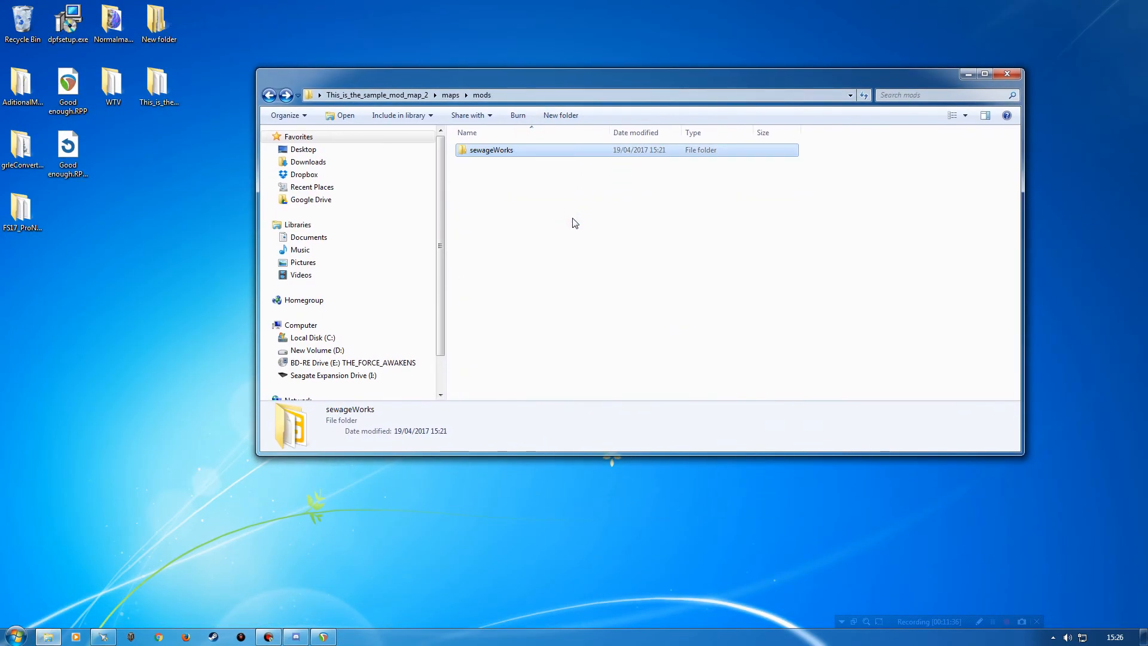
{"action": "left_click", "coordinate": [384, 94]}
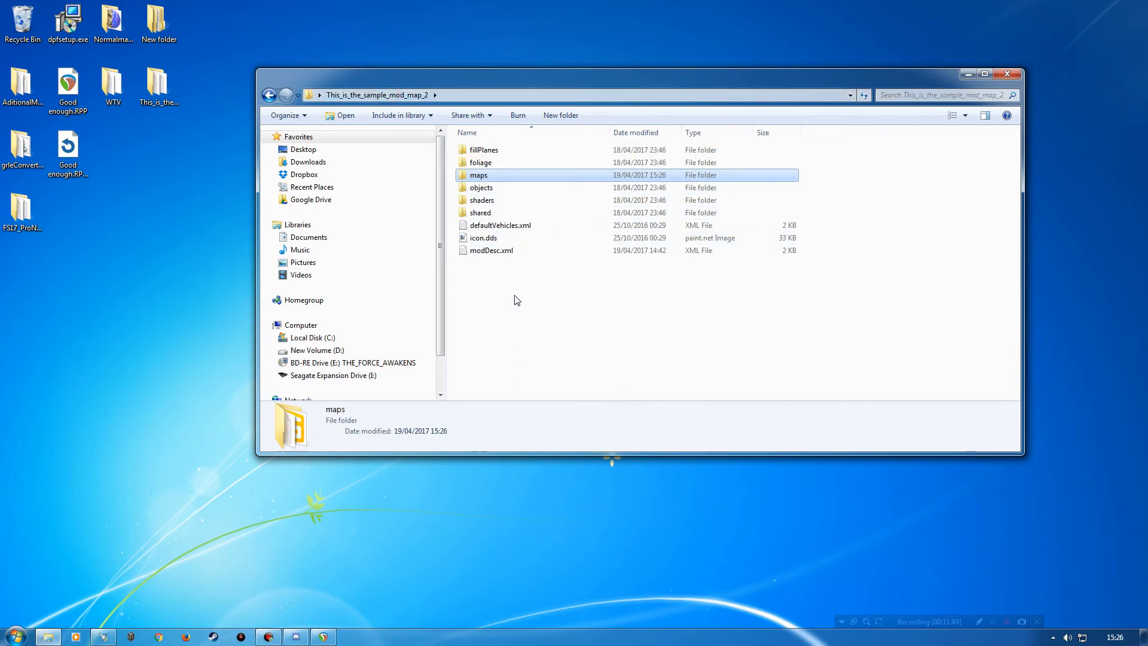
{"action": "double_click", "coordinate": [490, 250]}
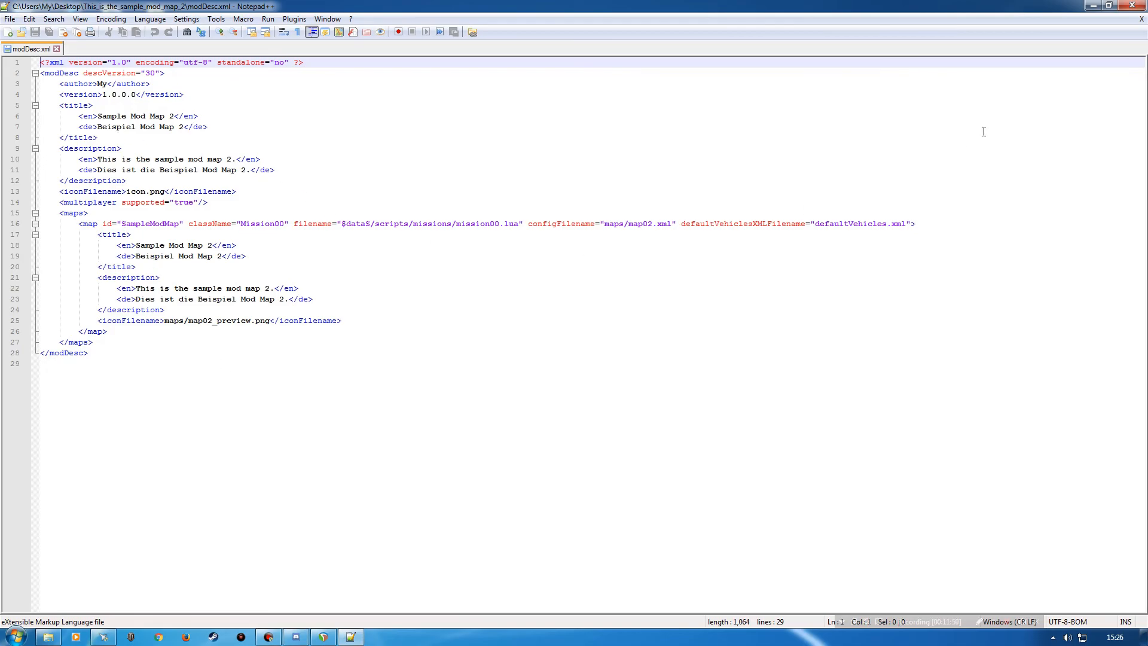
{"action": "left_click", "coordinate": [1093, 5]}
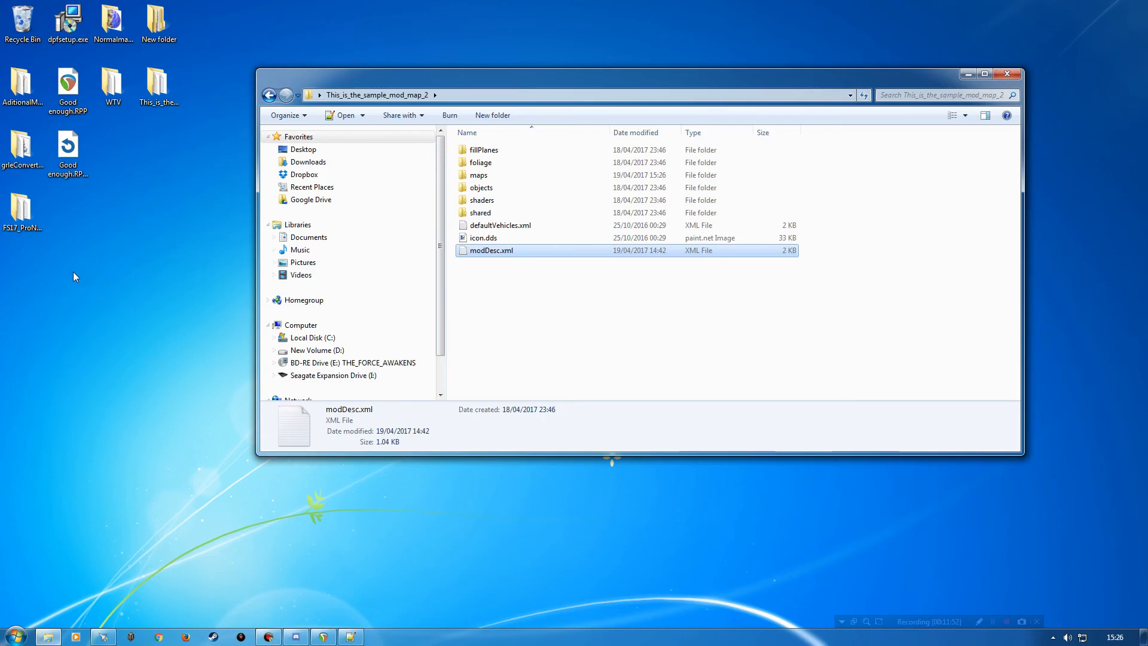
Open the FS17_ProNaturAG folder from the desktop and check the contents of Einträge.xml, then close that file.
{"action": "double_click", "coordinate": [23, 225]}
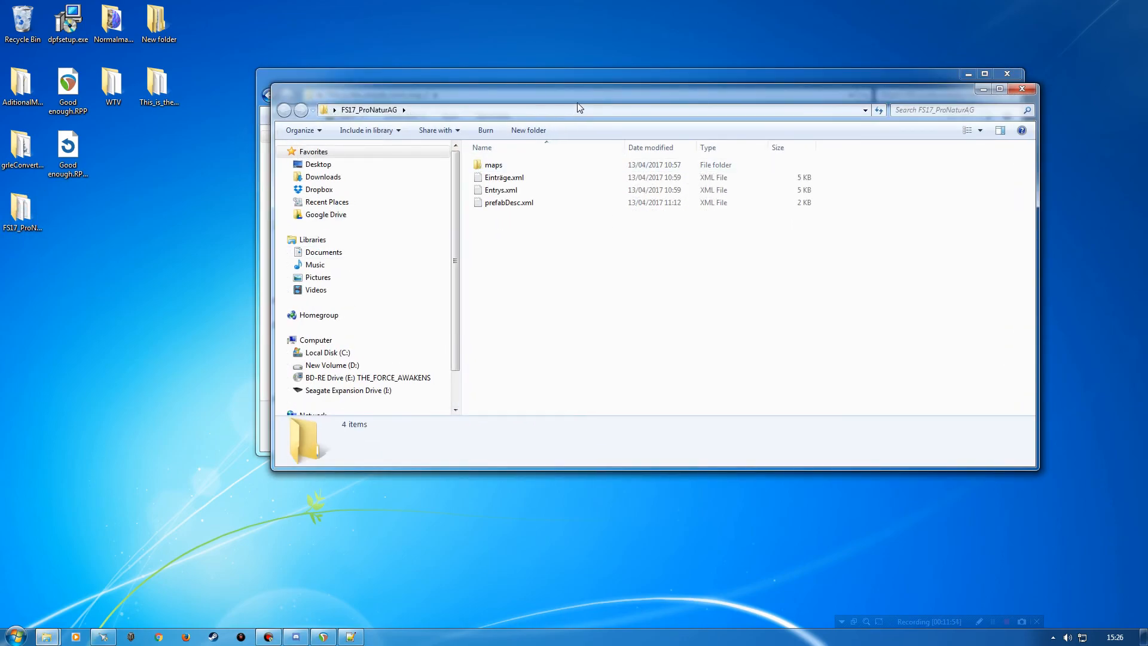
{"action": "left_click_drag", "start_coordinate": [428, 141], "coordinate": [377, 132]}
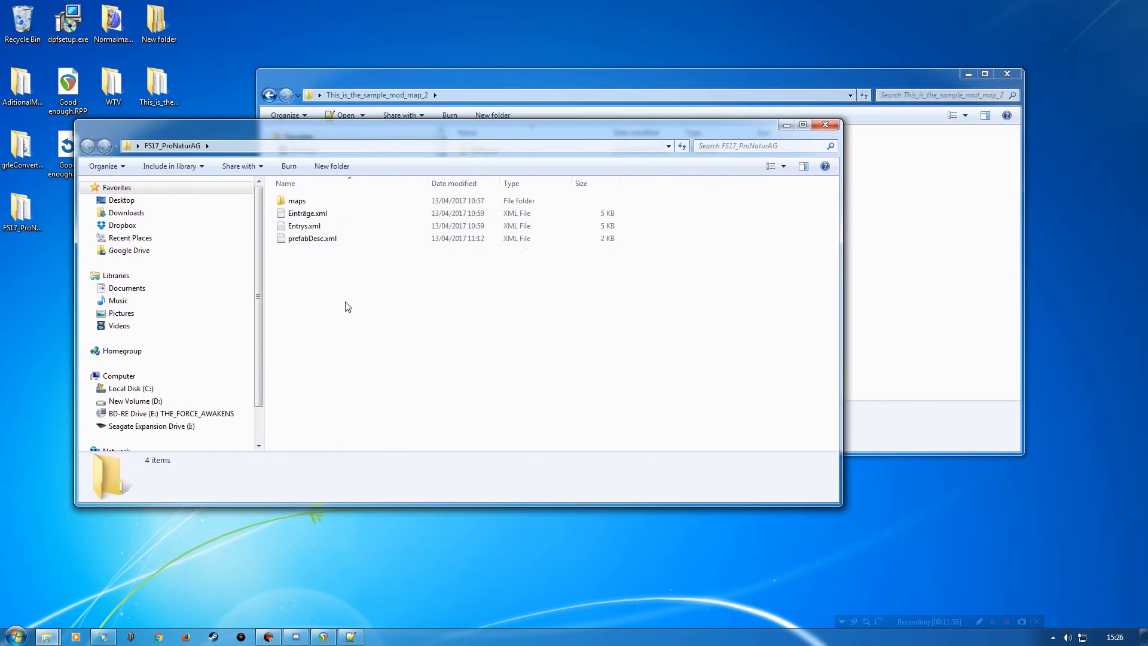
{"action": "left_click", "coordinate": [299, 214]}
{"action": "double_click", "coordinate": [299, 214]}
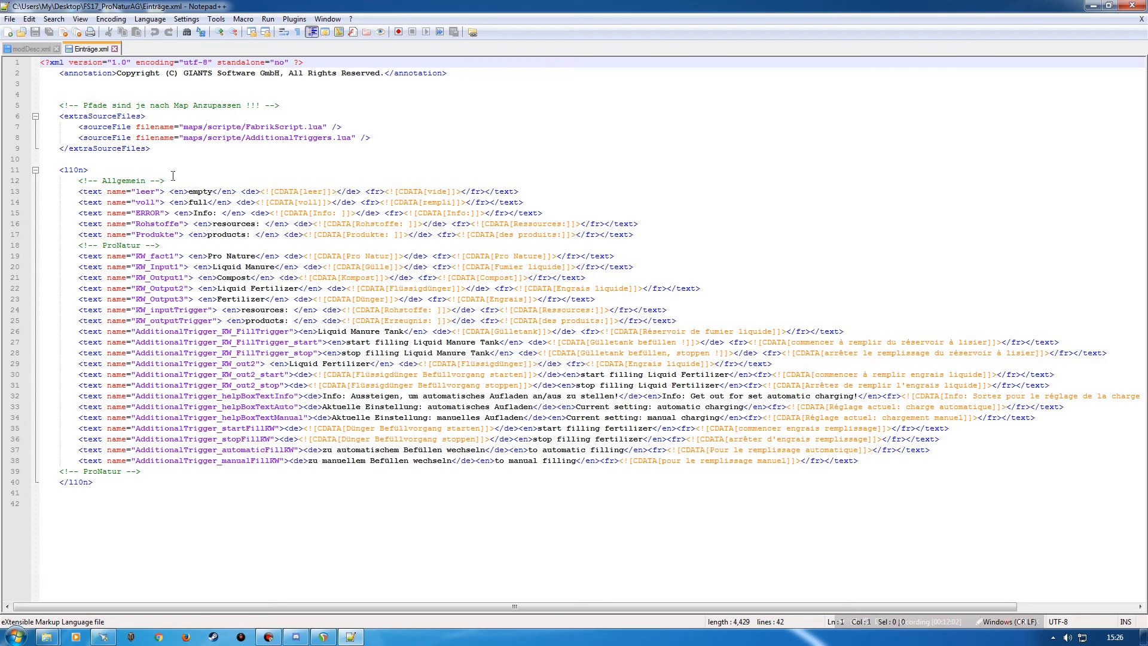
{"action": "left_click", "coordinate": [115, 49]}
{"action": "left_click", "coordinate": [1093, 6]}
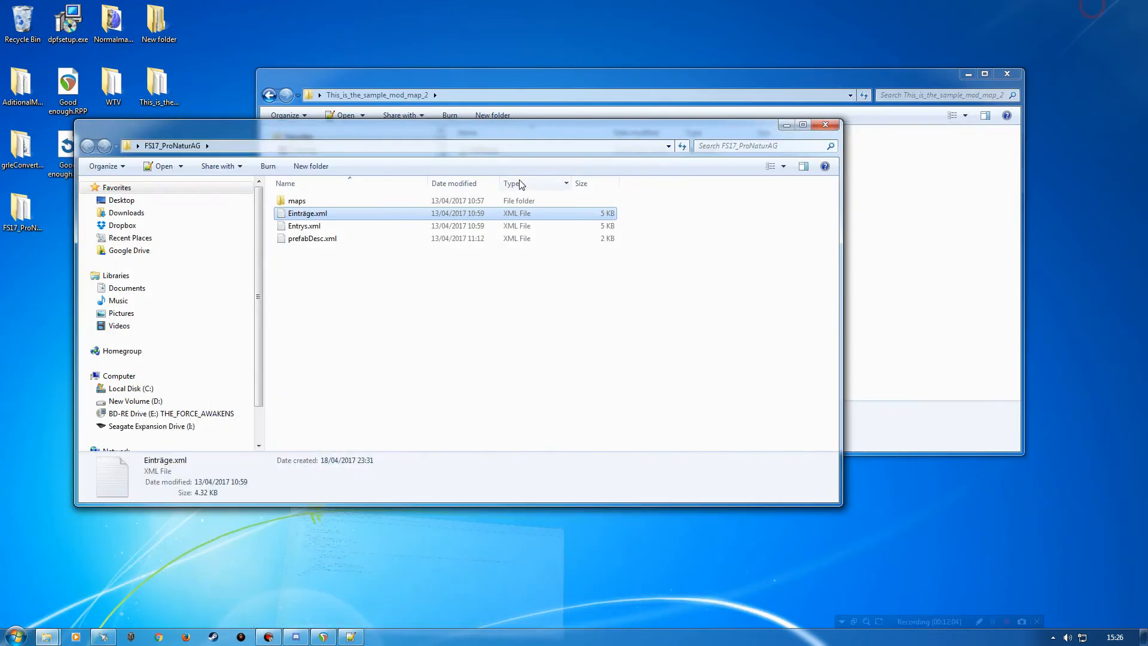
Check the contents of prefabDesc.xml in the FS17_ProNaturAG folder and close the file.
{"action": "double_click", "coordinate": [302, 238]}
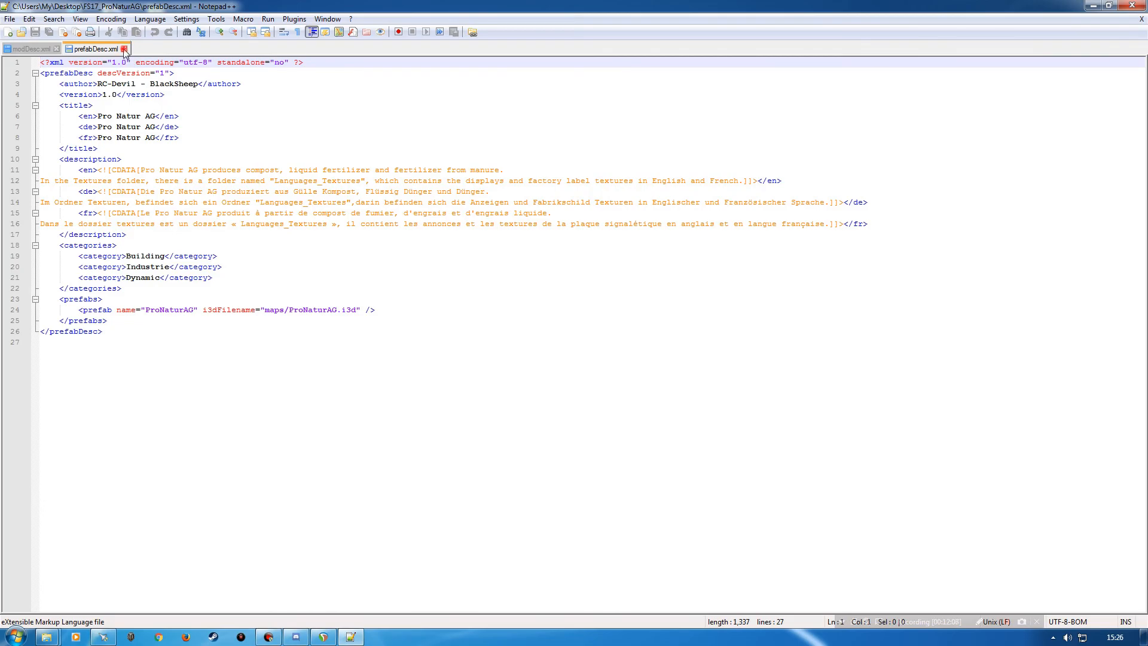
{"action": "left_click", "coordinate": [124, 49]}
{"action": "left_click", "coordinate": [1092, 6]}
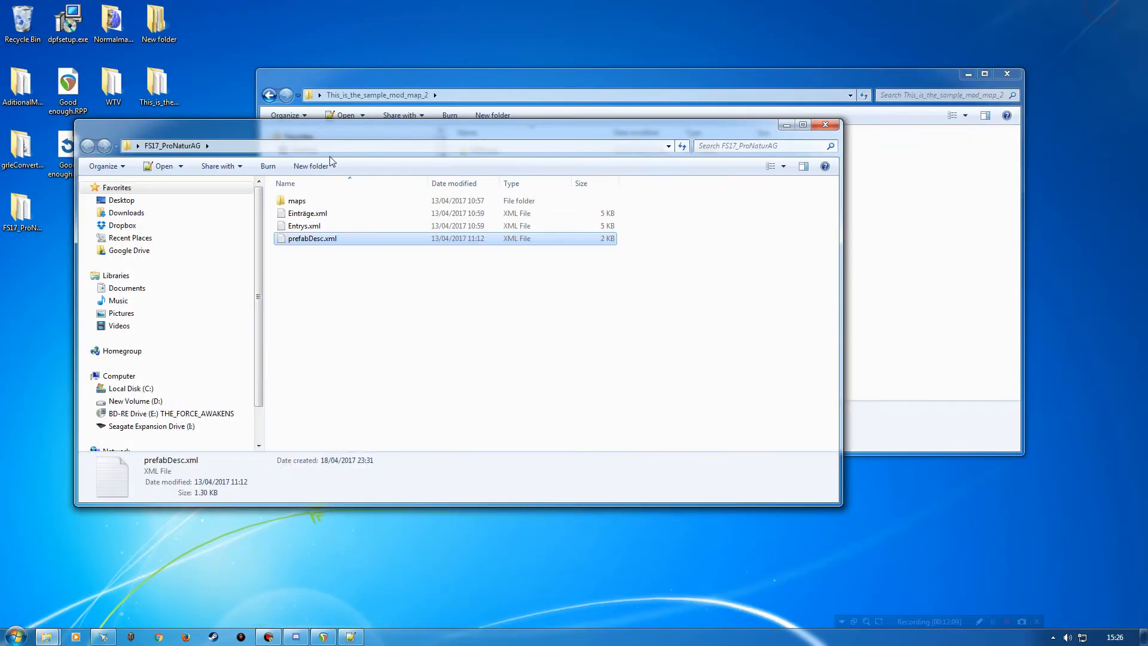
Open Entrys.xml and compare it with Einträge.xml, leaving only Entrys.xml open beside modDesc.xml.
{"action": "double_click", "coordinate": [305, 225]}
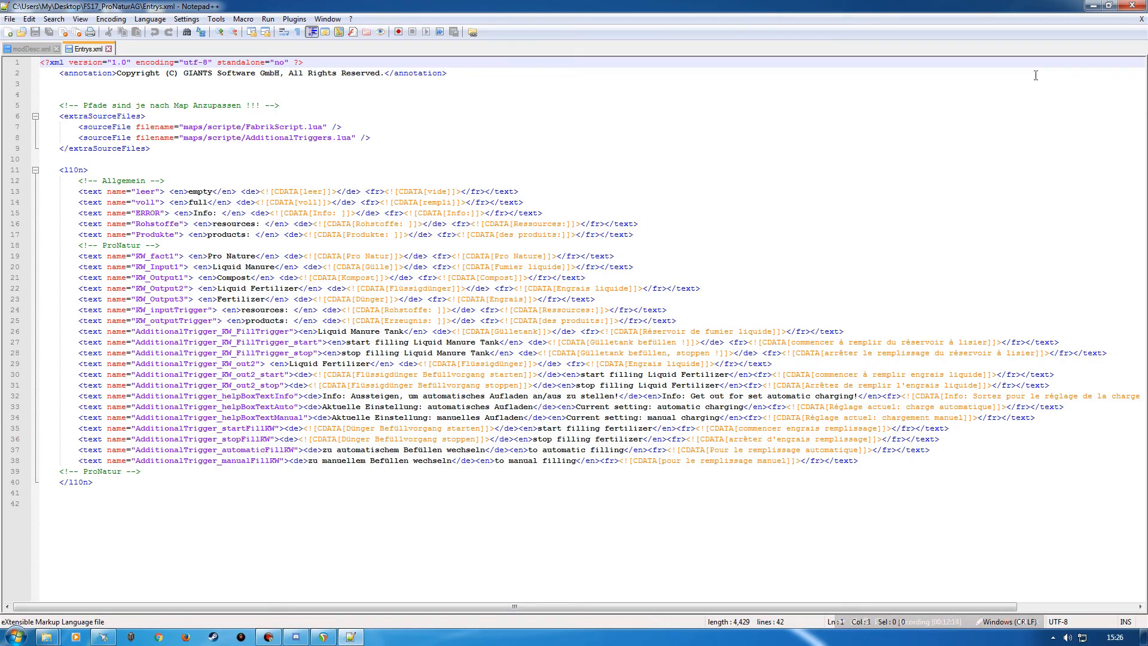
{"action": "left_click", "coordinate": [1093, 6]}
{"action": "double_click", "coordinate": [307, 213]}
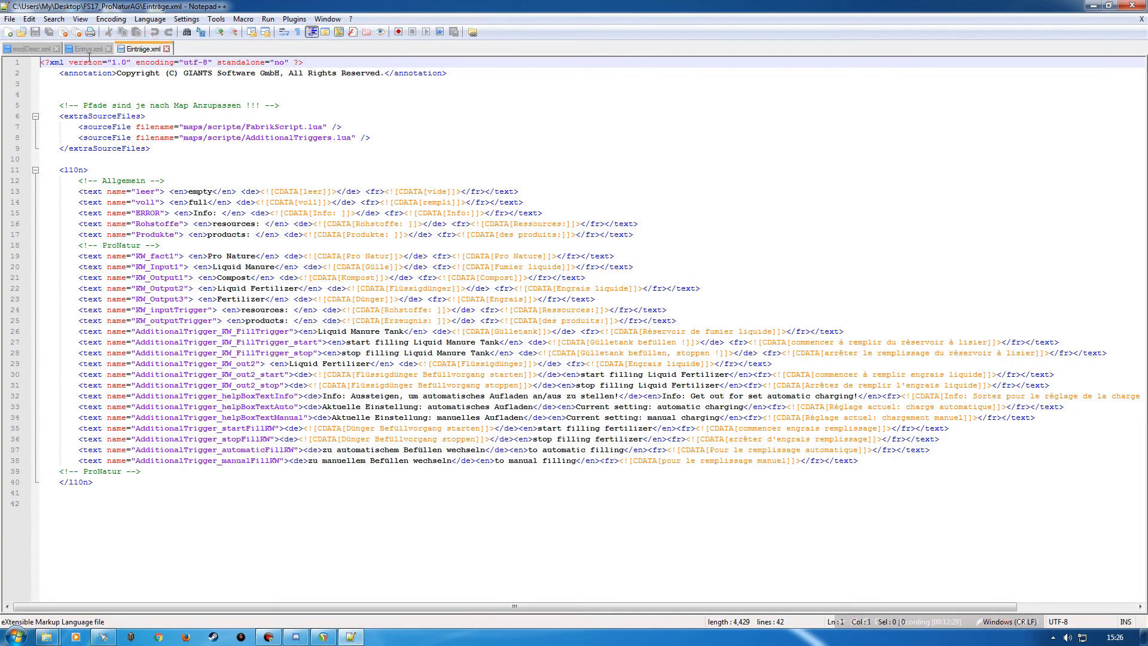
{"action": "left_click", "coordinate": [166, 48]}
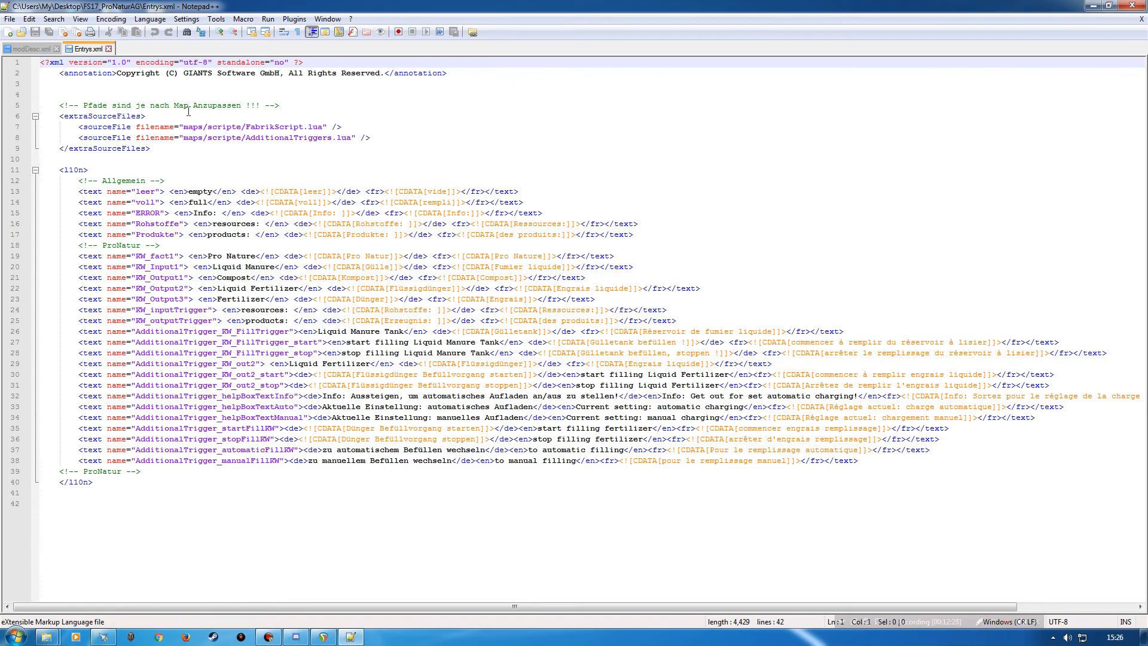
{"action": "left_click", "coordinate": [13, 106]}
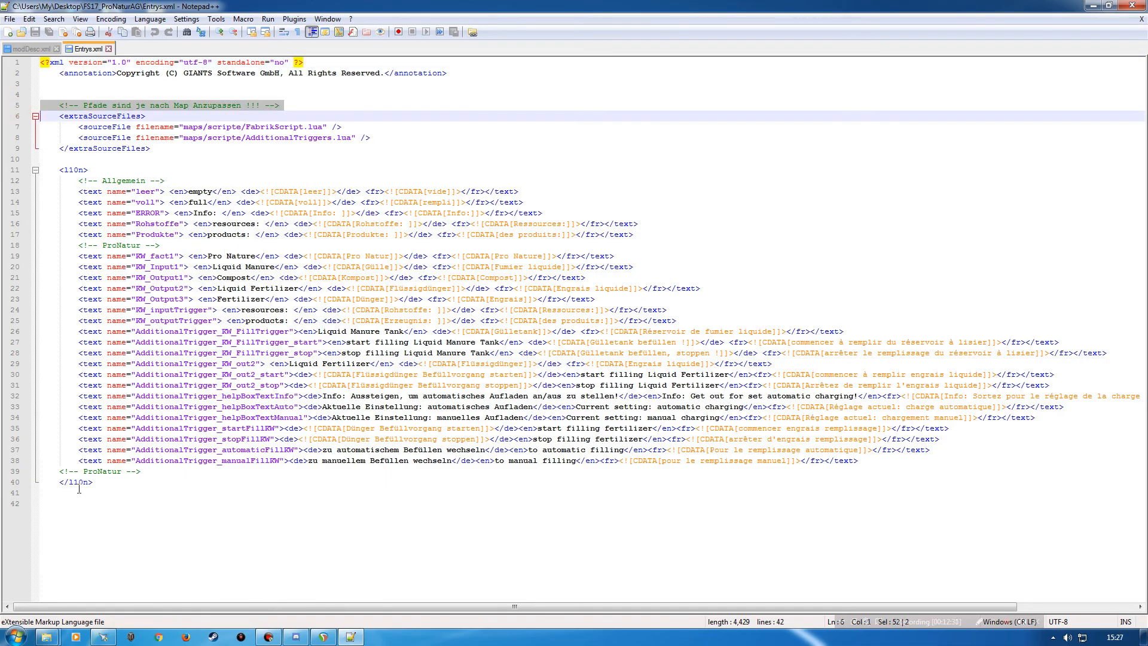
{"action": "left_click", "coordinate": [9, 491], "text": "shift"}
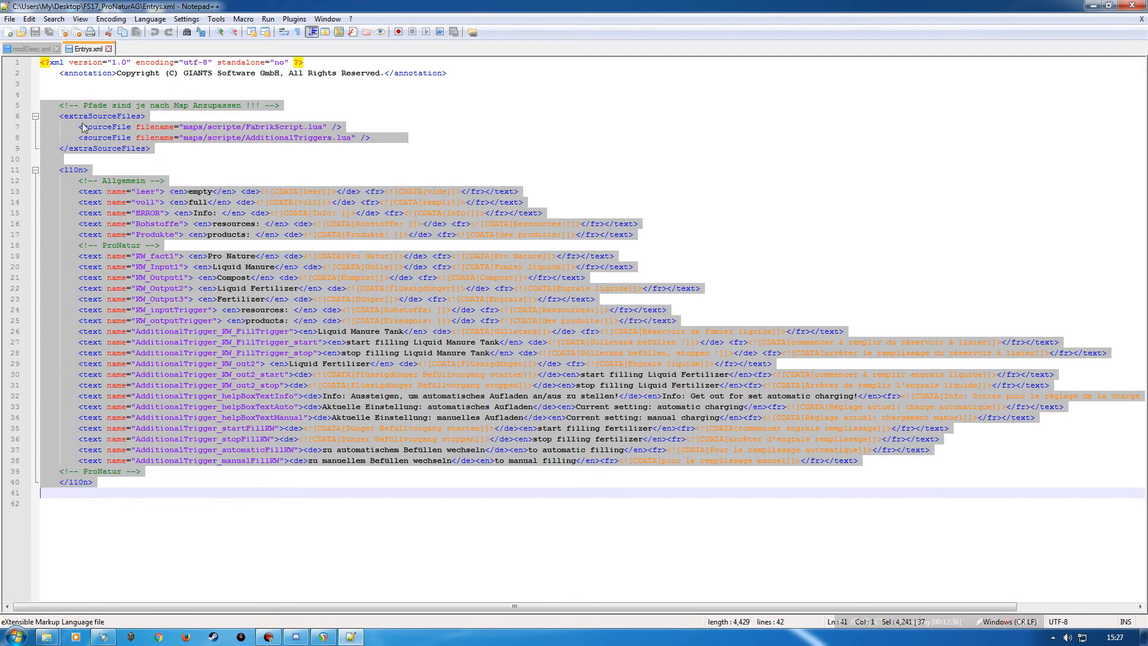
{"action": "left_click", "coordinate": [173, 160]}
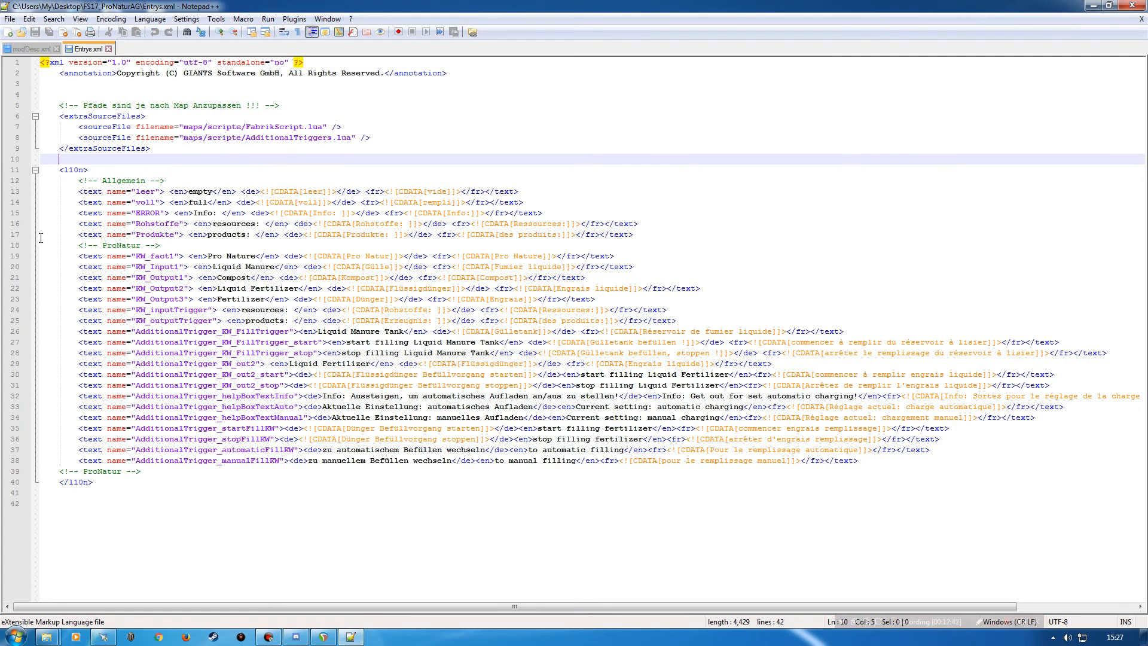
Copy everything in Entrys.xml from the "Pfade sind je nach Map Anzupassen" comment through the closing l10n tag.
{"action": "left_click", "coordinate": [15, 105]}
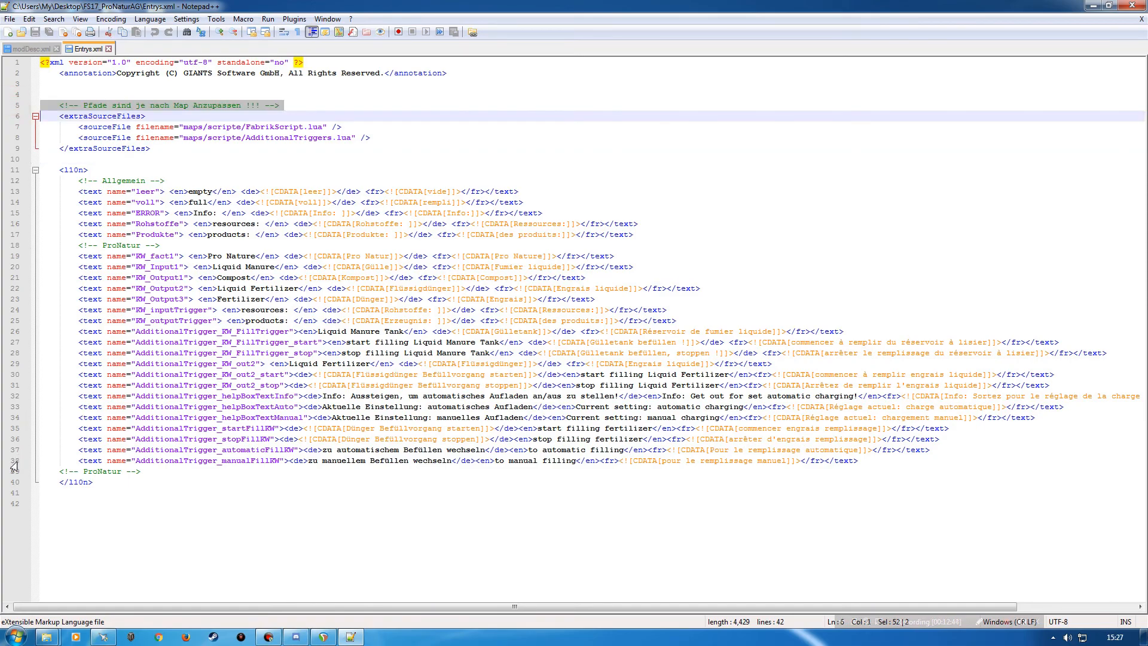
{"action": "left_click", "coordinate": [13, 492], "text": "shift"}
{"action": "key", "text": "ctrl+c"}
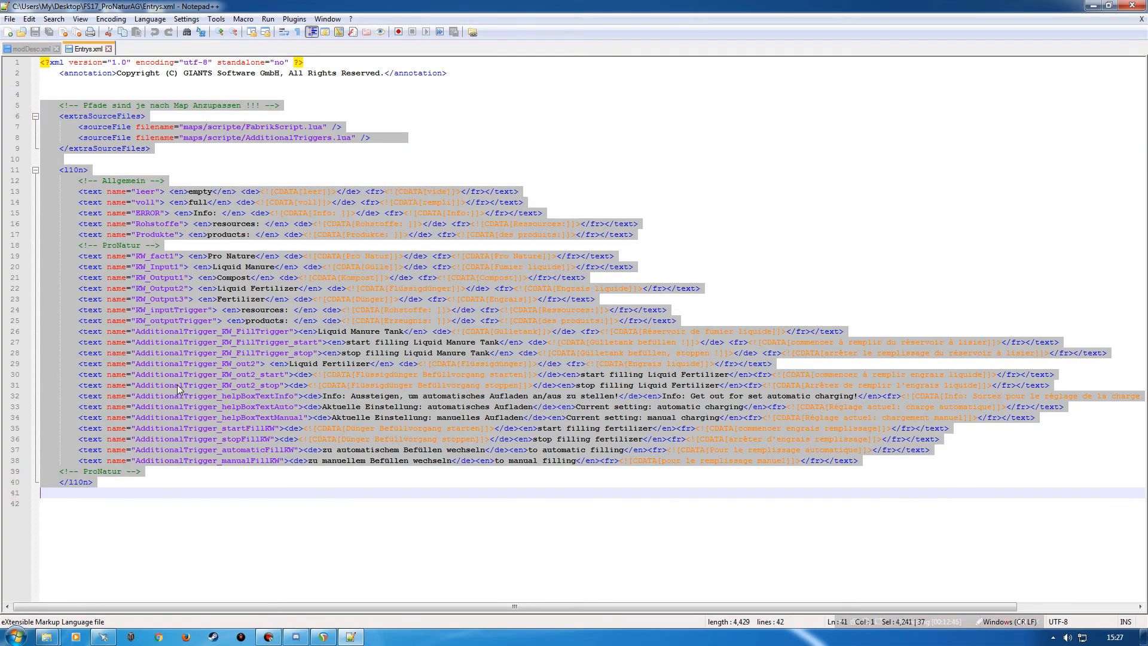
Paste the copied extraSourceFiles and l10n blocks into modDesc.xml between the multiplayer line and the maps section, separated by blank lines.
{"action": "left_click", "coordinate": [28, 49]}
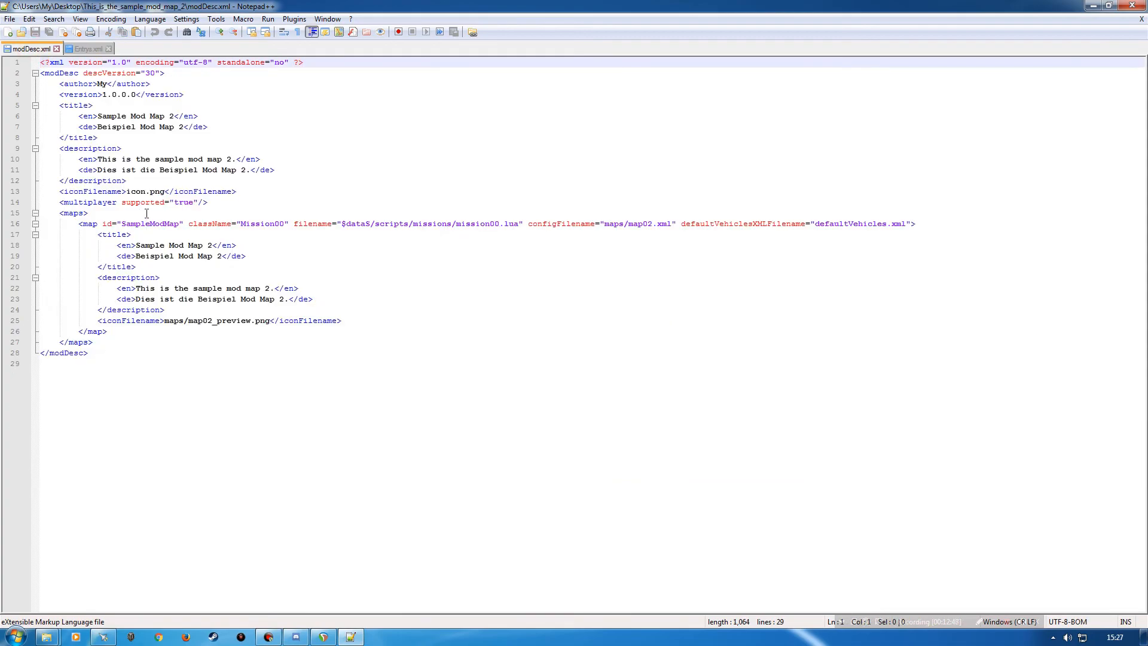
{"action": "left_click", "coordinate": [209, 202]}
{"action": "key", "text": "Return"}
{"action": "key", "text": "Return"}
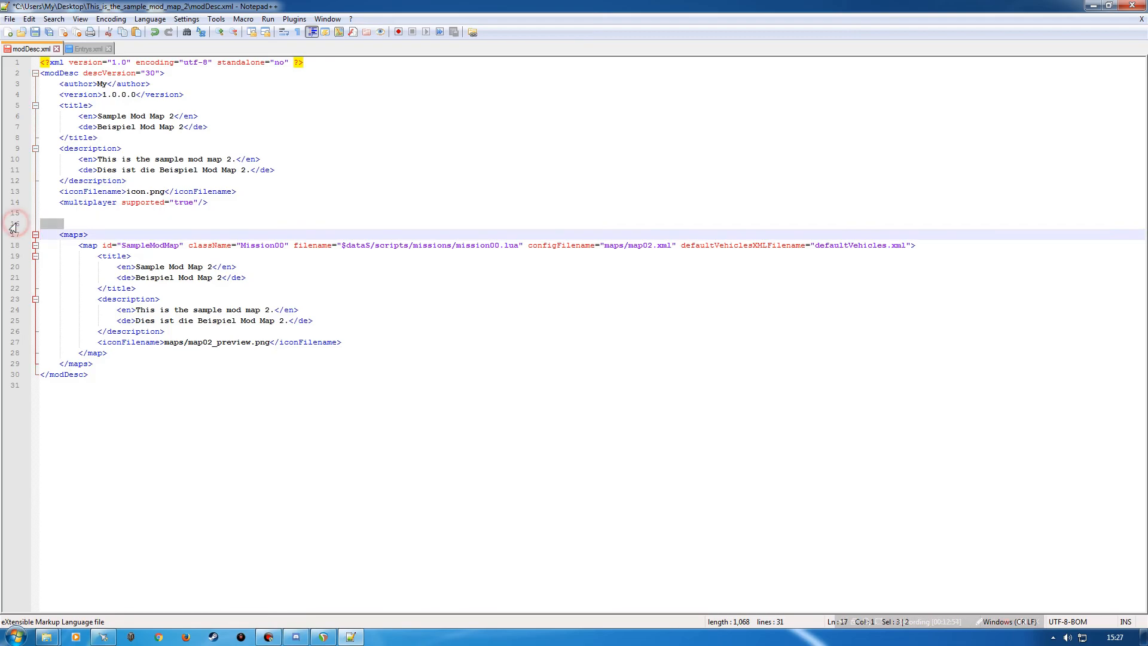
{"action": "key", "text": "ctrl+v"}
{"action": "scroll", "coordinate": [139, 423], "scroll_direction": "down", "scroll_amount": 4}
{"action": "left_click", "coordinate": [103, 465]}
{"action": "key", "text": "Return"}
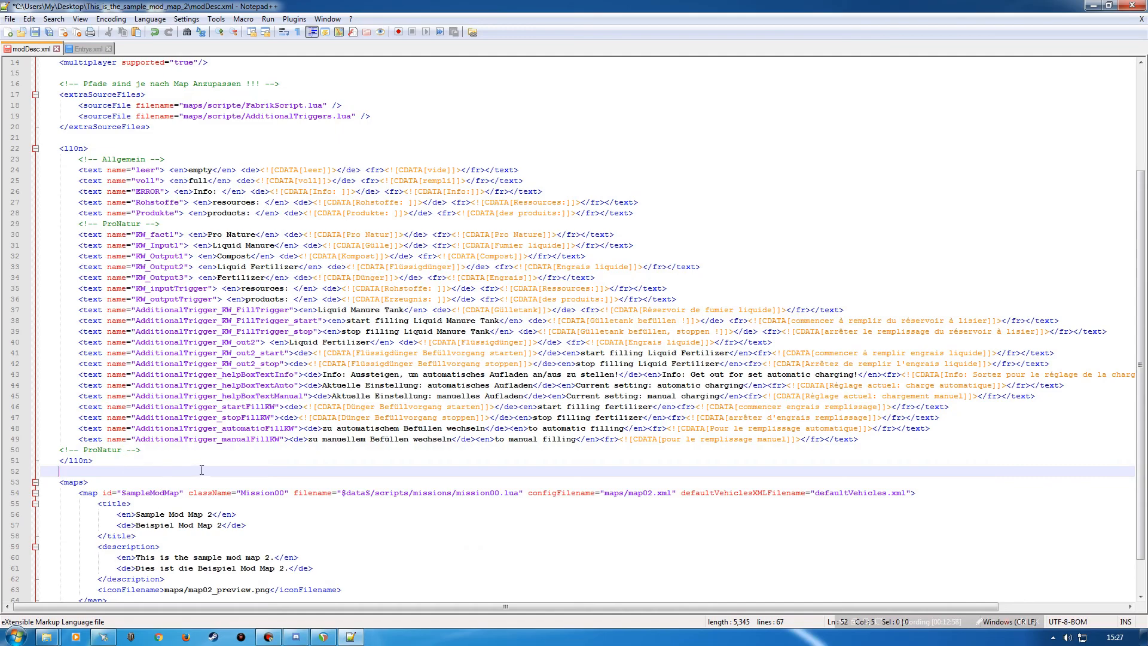
{"action": "scroll", "coordinate": [209, 464], "scroll_direction": "down", "scroll_amount": 2}
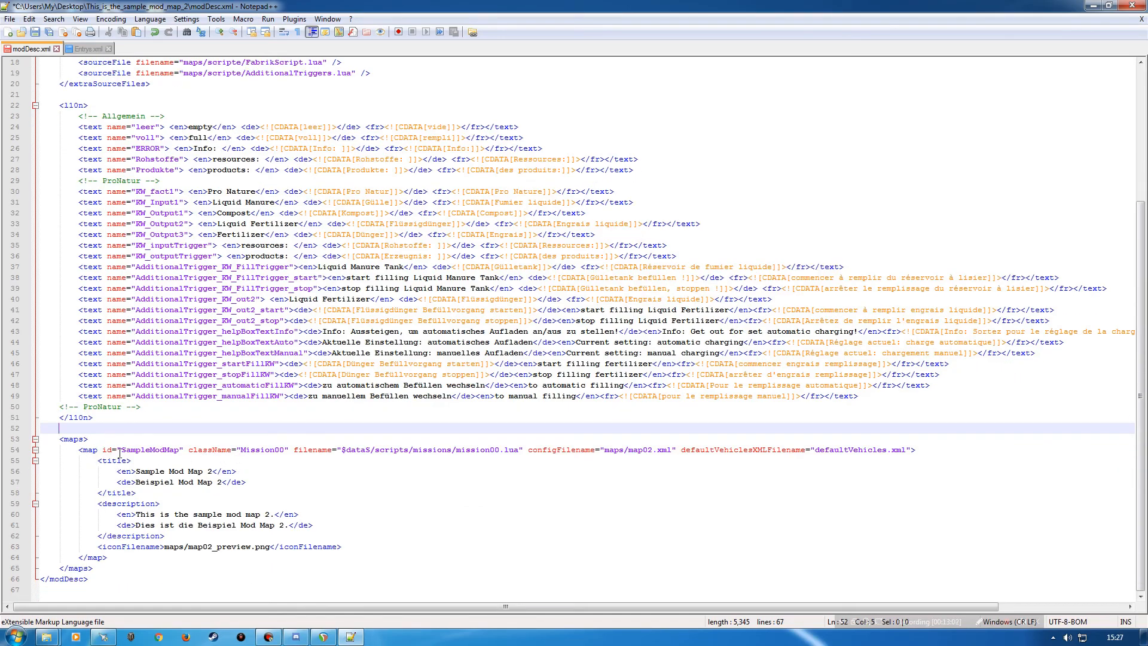
{"action": "scroll", "coordinate": [119, 454], "scroll_direction": "up", "scroll_amount": 5}
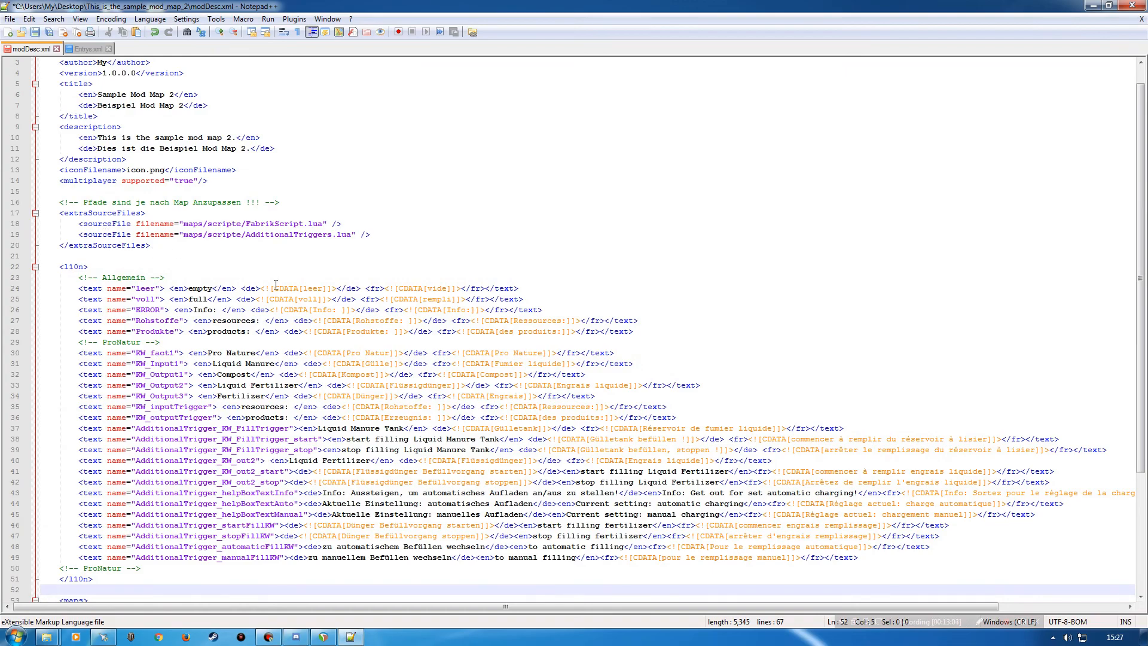
Examine the extraSourceFiles section in Entrys.xml, highlighting the FabrikScript.lua and AdditionalTriggers.lua source file lines.
{"action": "left_click", "coordinate": [100, 50]}
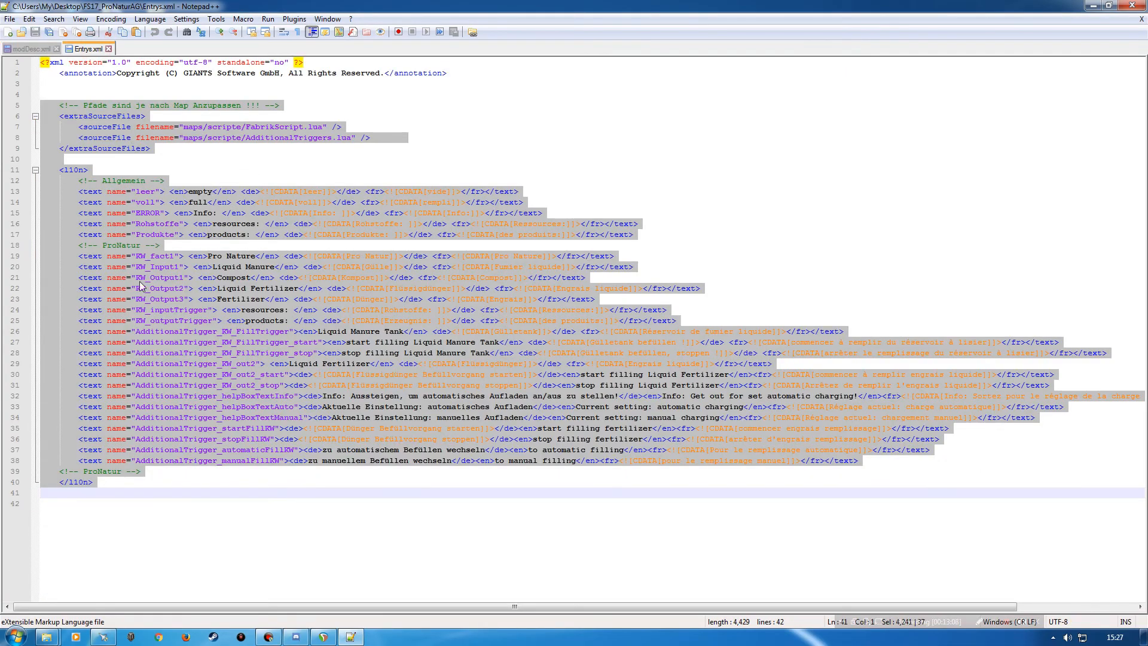
{"action": "left_click", "coordinate": [277, 160]}
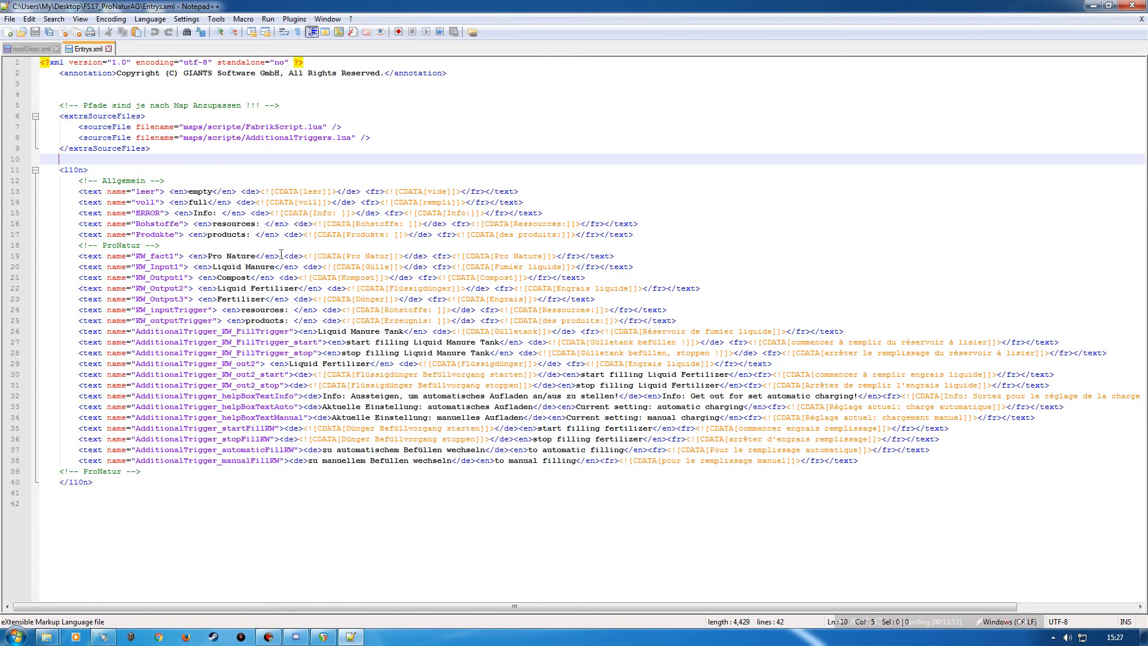
{"action": "left_click", "coordinate": [15, 118]}
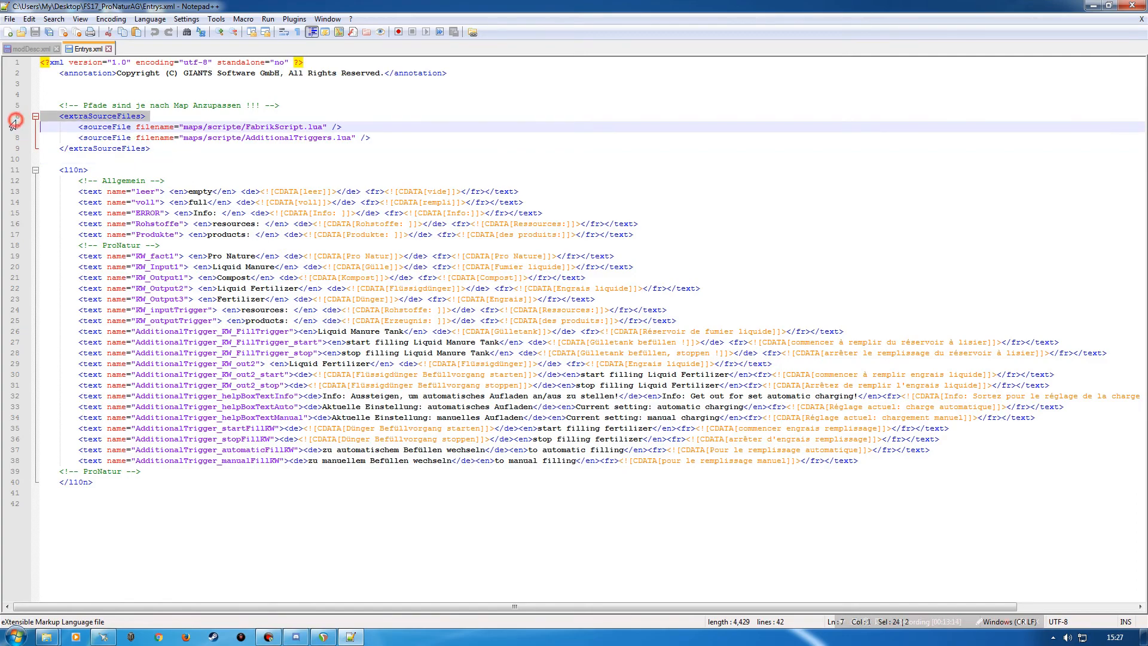
{"action": "left_click", "coordinate": [13, 149]}
{"action": "left_click", "coordinate": [13, 127]}
{"action": "left_click_drag", "start_coordinate": [13, 127], "coordinate": [13, 139]}
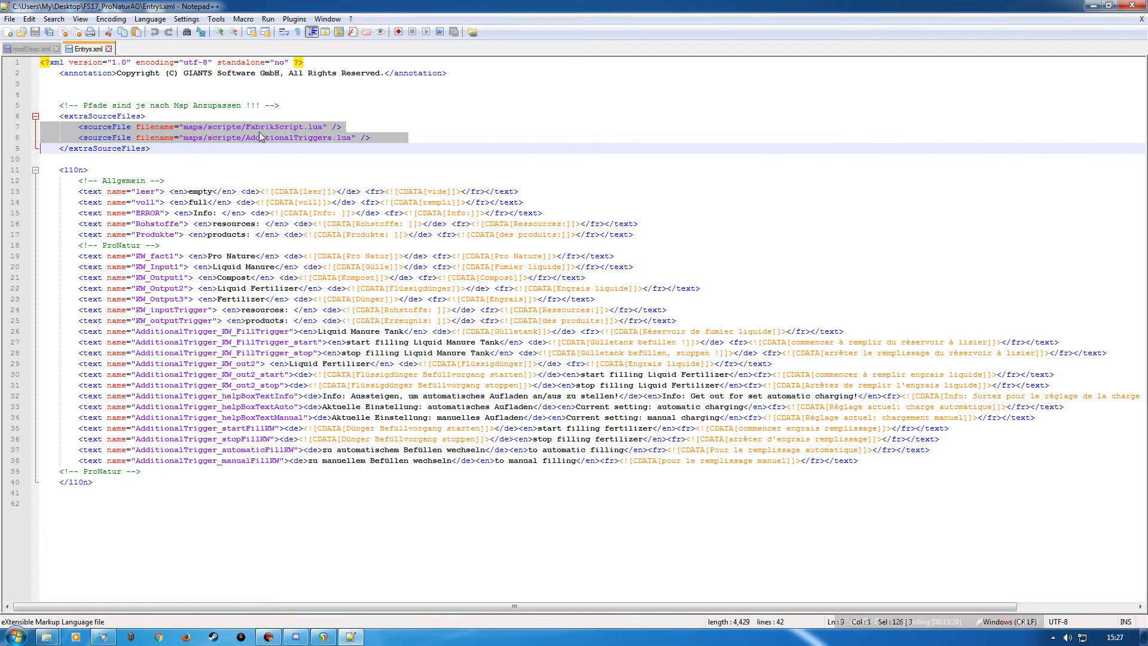
{"action": "left_click", "coordinate": [382, 138]}
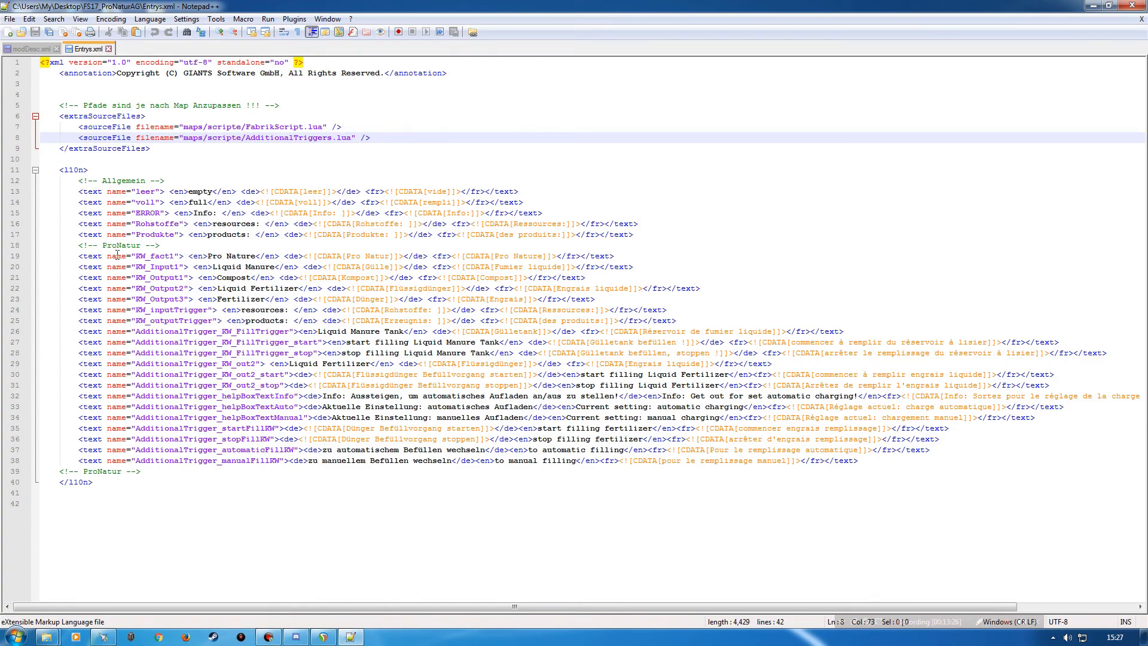
Examine the text entries inside the l10n section of Entrys.xml by highlighting them from the Allgemein comment to the last ProNatur comment.
{"action": "left_click", "coordinate": [14, 173]}
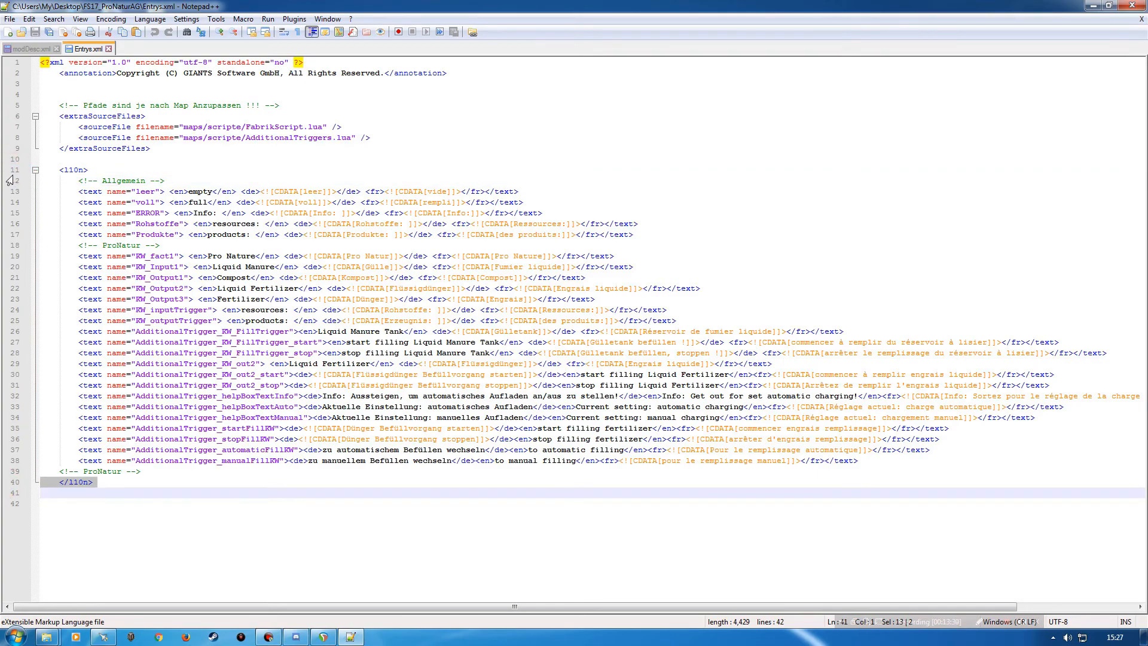
{"action": "left_click", "coordinate": [9, 181]}
{"action": "left_click", "coordinate": [9, 482], "text": "shift"}
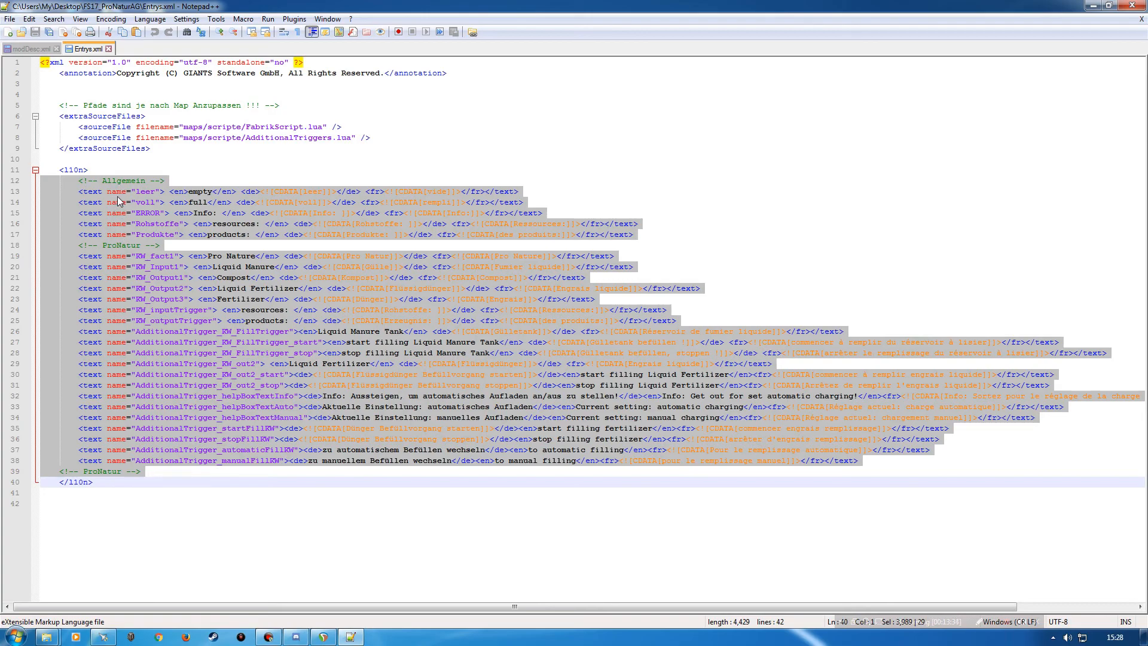
{"action": "left_click", "coordinate": [120, 481]}
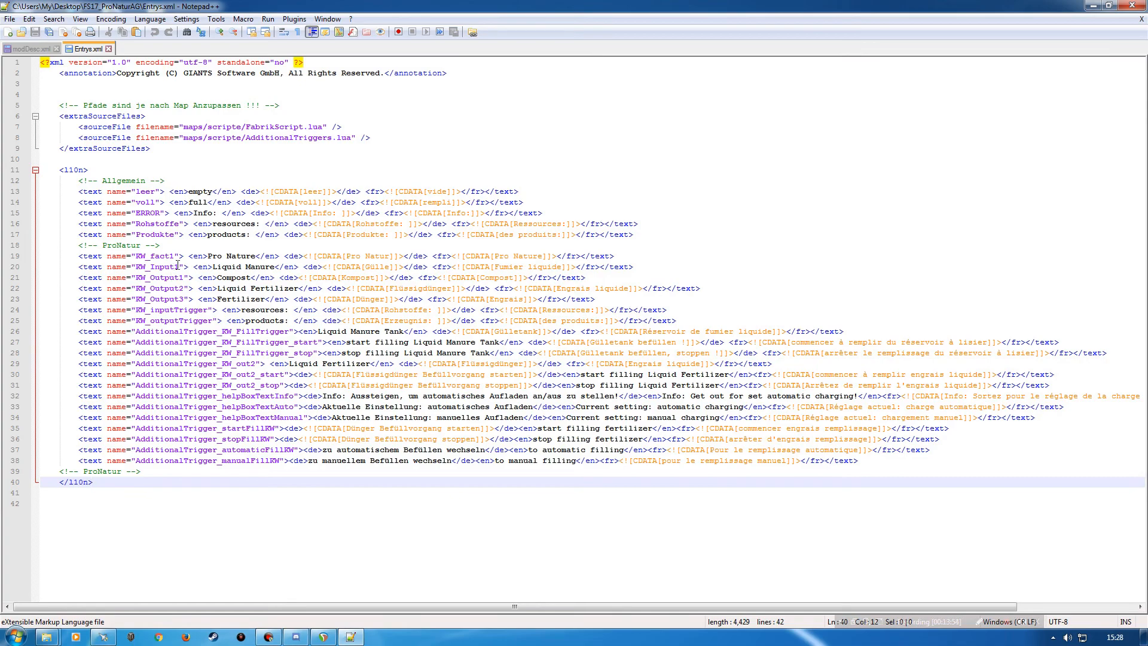
Close Entrys.xml and save modDesc.xml with the pasted entries.
{"action": "left_click", "coordinate": [108, 48]}
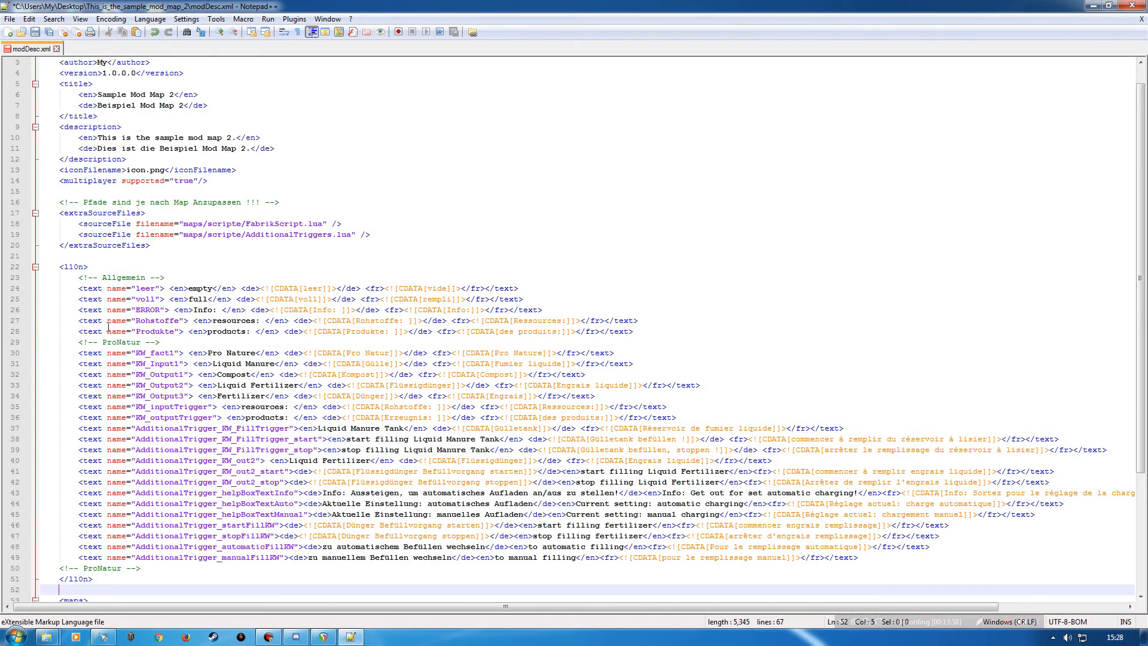
{"action": "scroll", "coordinate": [141, 357], "scroll_direction": "down", "scroll_amount": 3}
{"action": "scroll", "coordinate": [151, 417], "scroll_direction": "down", "scroll_amount": 2}
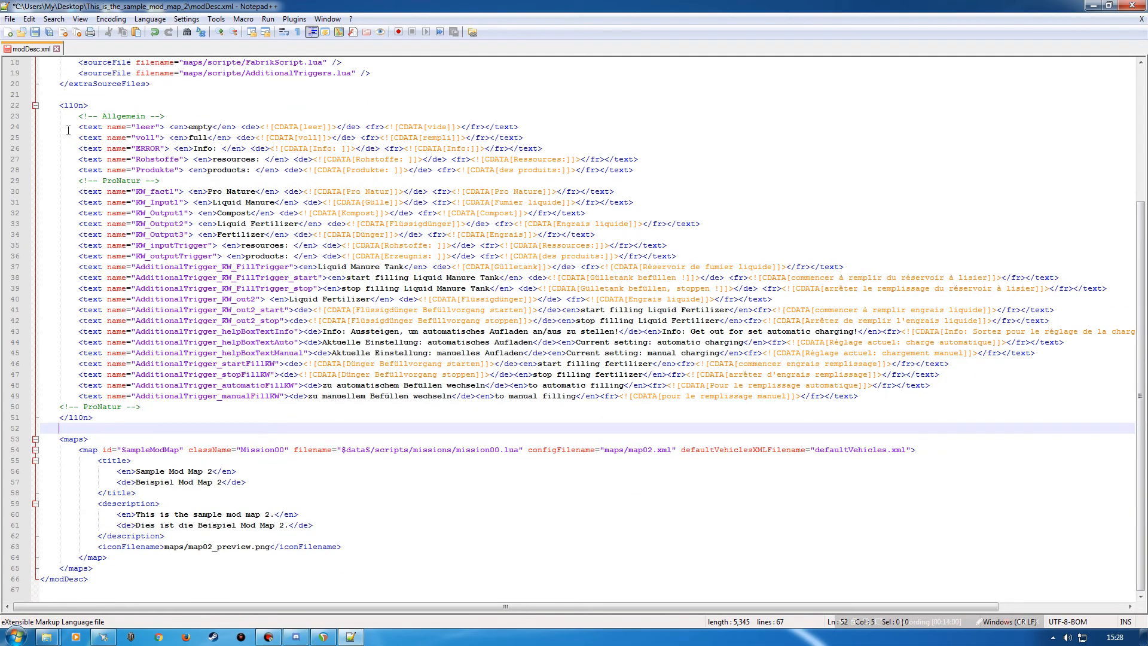
{"action": "left_click", "coordinate": [35, 31]}
{"action": "scroll", "coordinate": [229, 241], "scroll_direction": "up", "scroll_amount": 5}
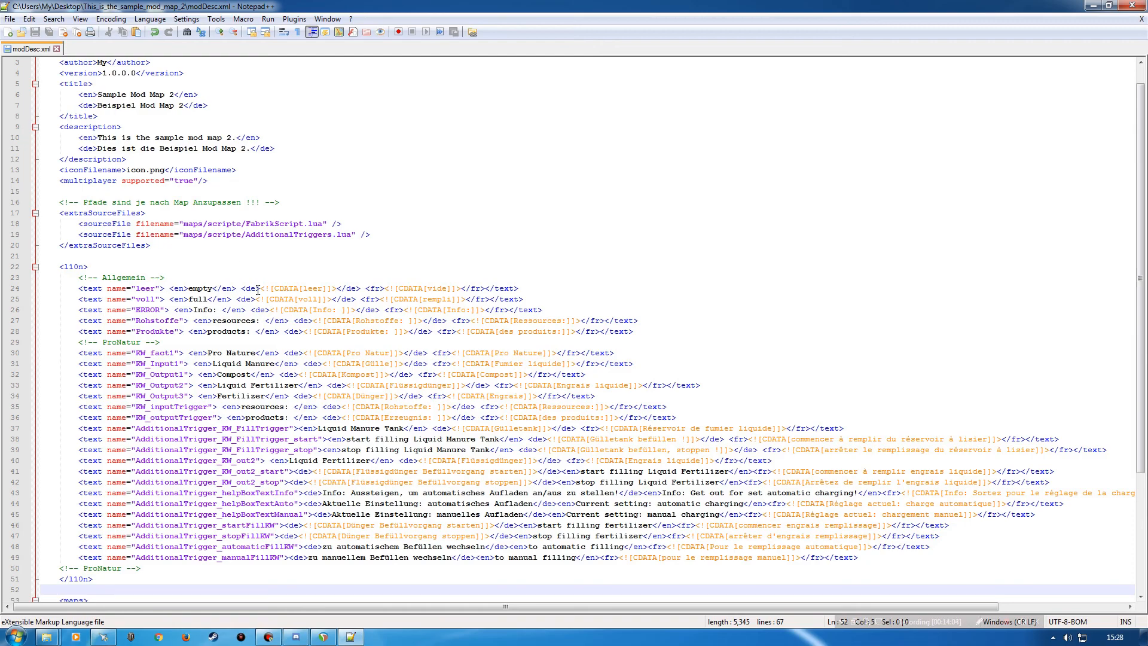
Examine the script files inside the maps/scripts folder of This_is_the_sample_mod_map_2 against the source paths in modDesc.xml.
{"action": "mouse_move", "coordinate": [47, 636]}
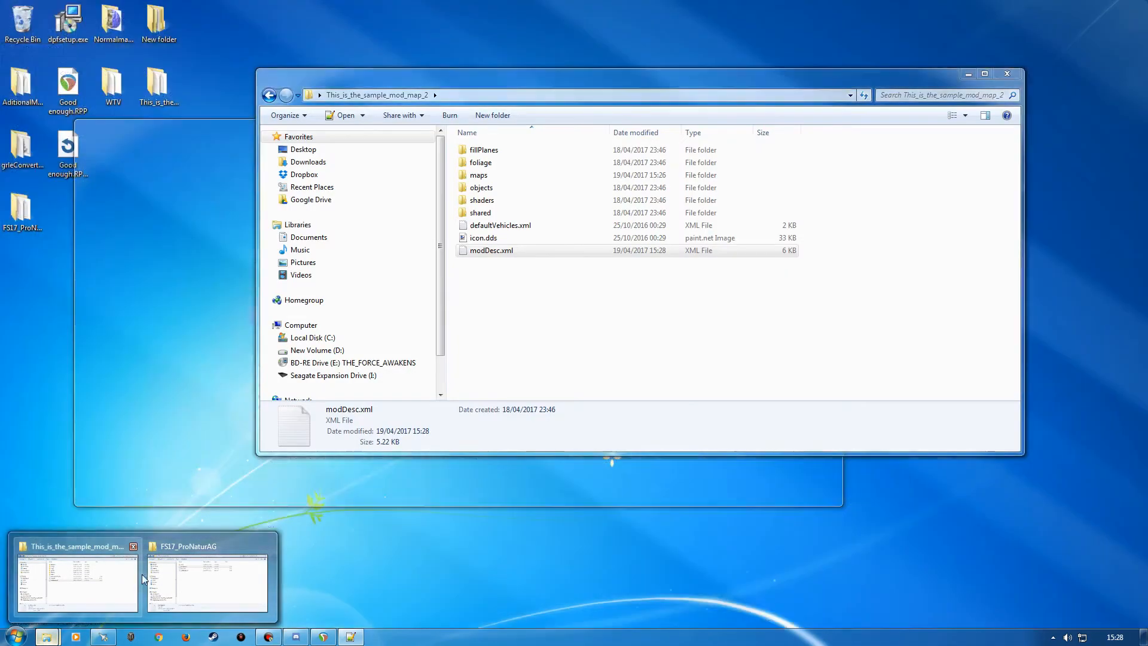
{"action": "left_click", "coordinate": [141, 574]}
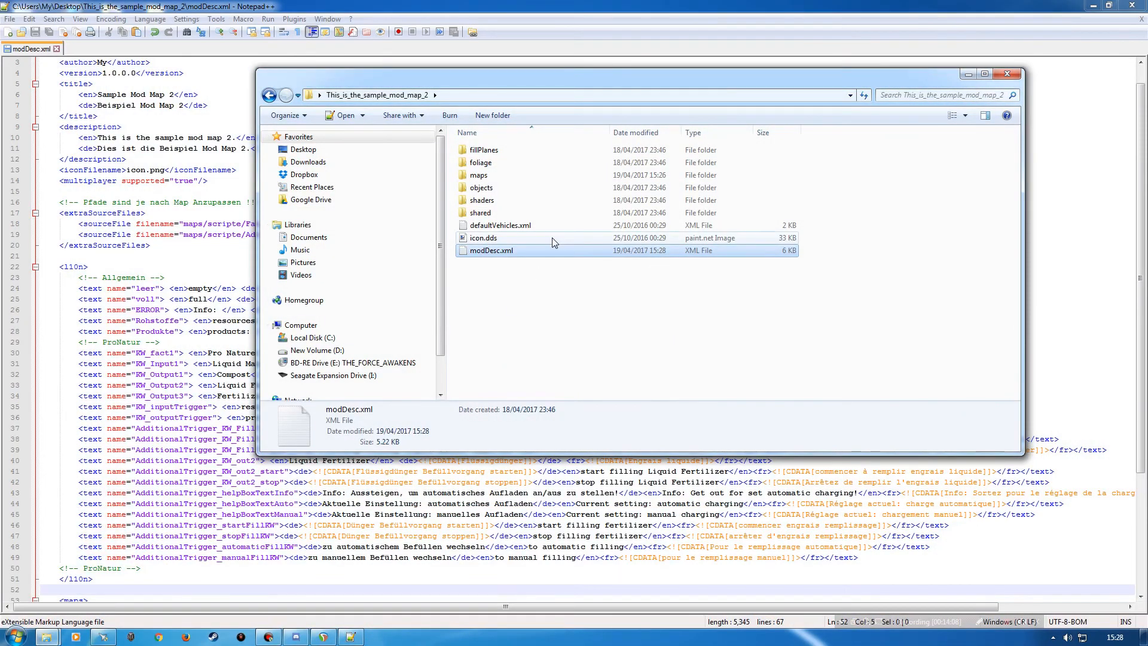
{"action": "left_click_drag", "start_coordinate": [530, 84], "coordinate": [580, 75]}
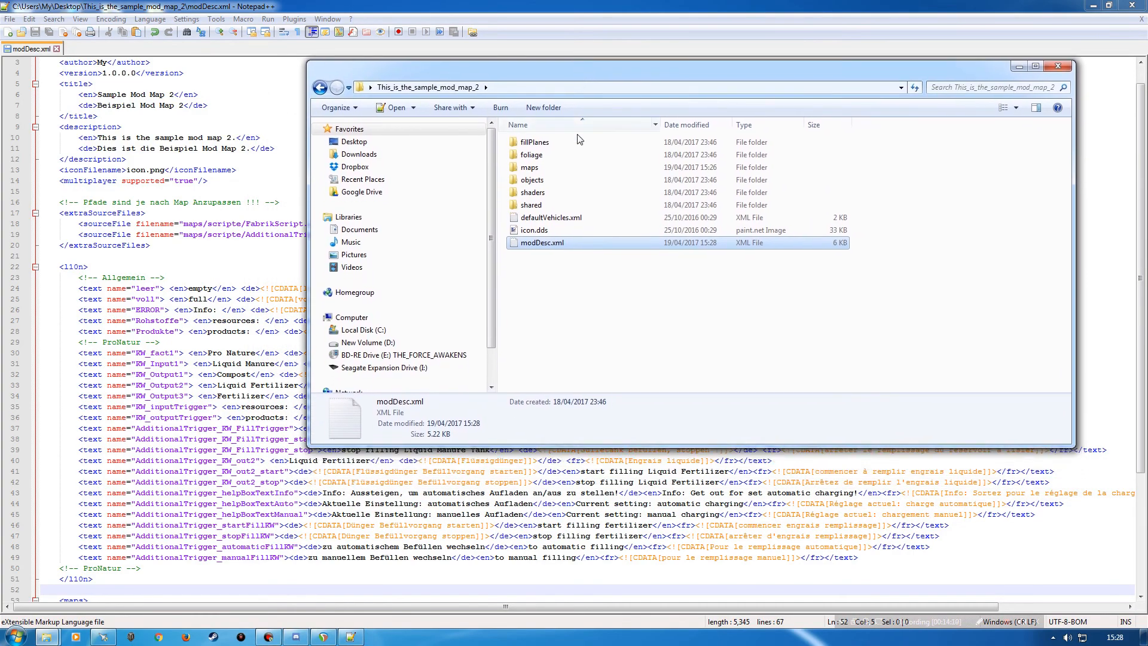
{"action": "double_click", "coordinate": [527, 167]}
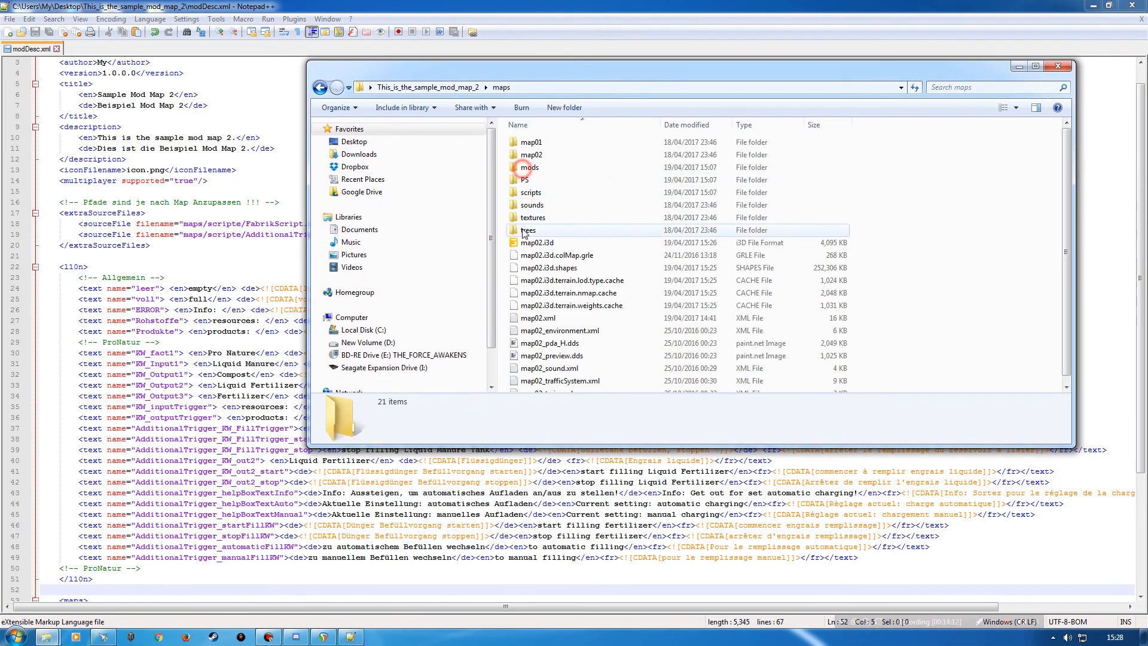
{"action": "double_click", "coordinate": [526, 192]}
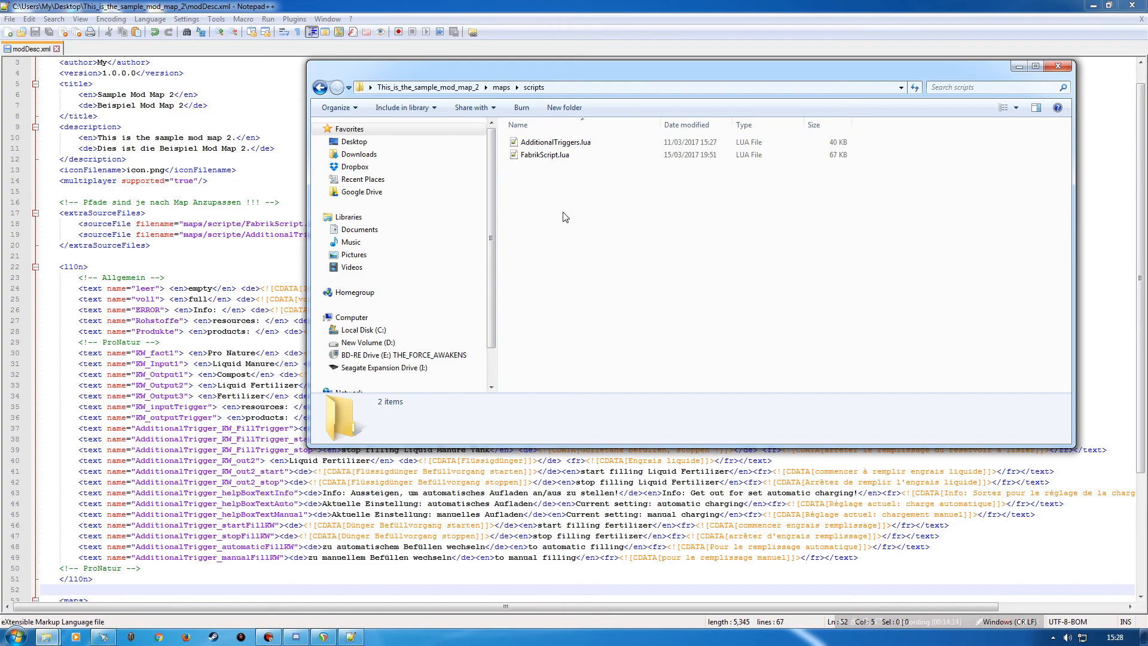
{"action": "left_click_drag", "start_coordinate": [482, 70], "coordinate": [223, 257]}
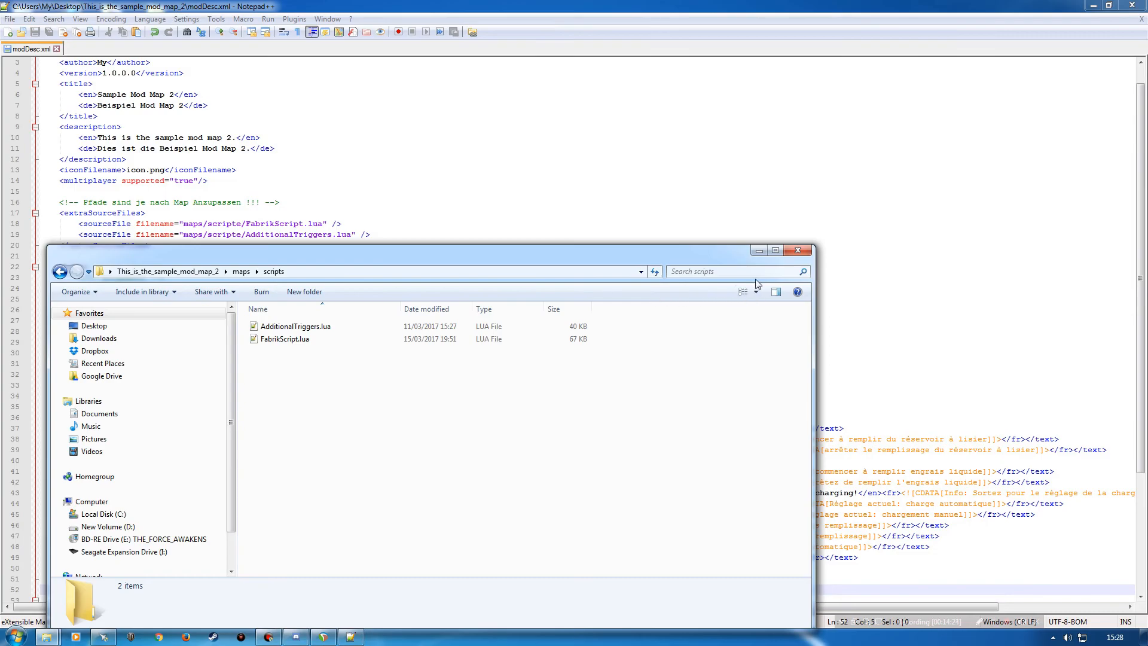
{"action": "left_click", "coordinate": [759, 250]}
Correct the folder name to "scripts" in the FabrikScript.lua and AdditionalTriggers.lua source paths, and save modDesc.xml.
{"action": "left_click", "coordinate": [243, 223]}
{"action": "key", "text": "BackSpace"}
{"action": "type", "text": "s"}
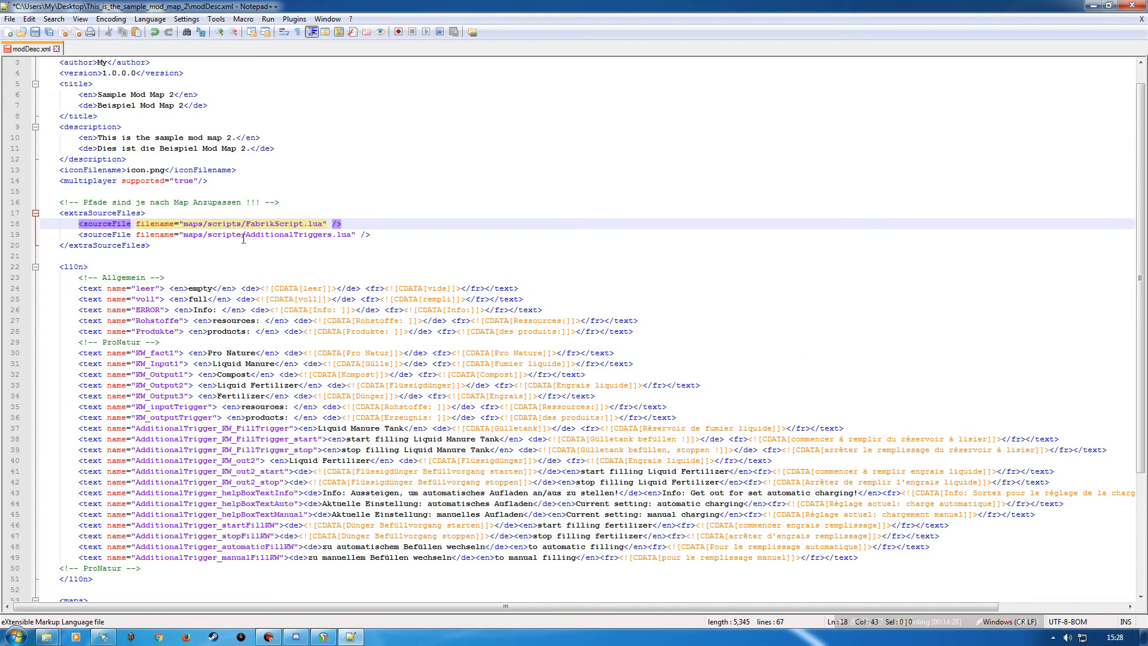
{"action": "key", "text": "Down"}
{"action": "key", "text": "BackSpace"}
{"action": "type", "text": "s"}
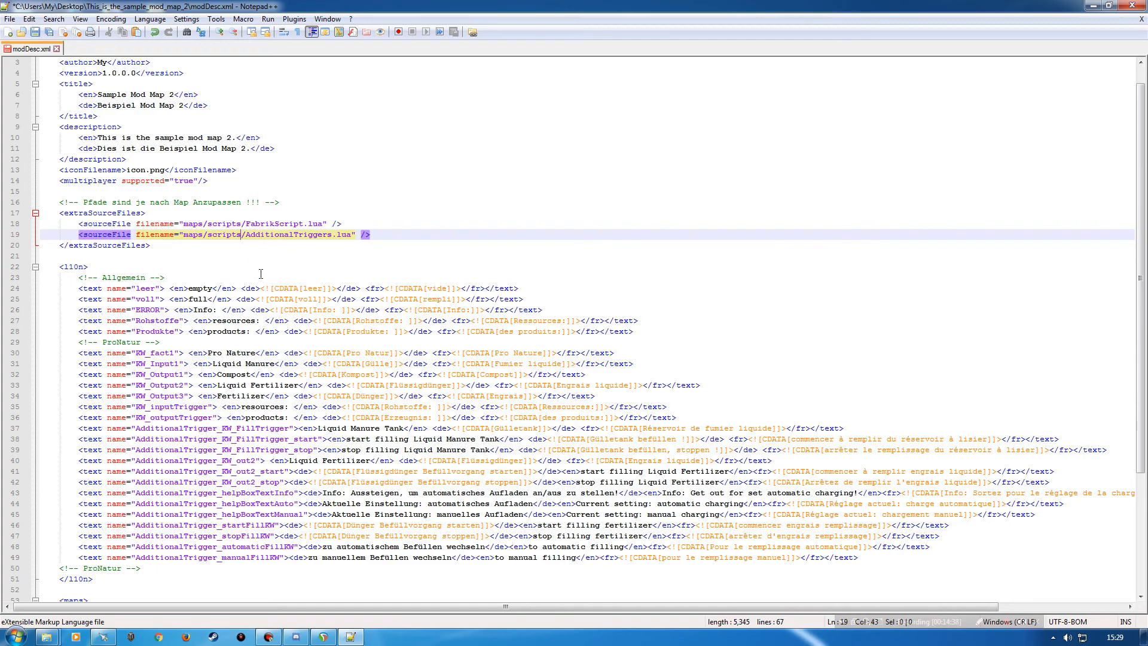
{"action": "key", "text": "ctrl+s"}
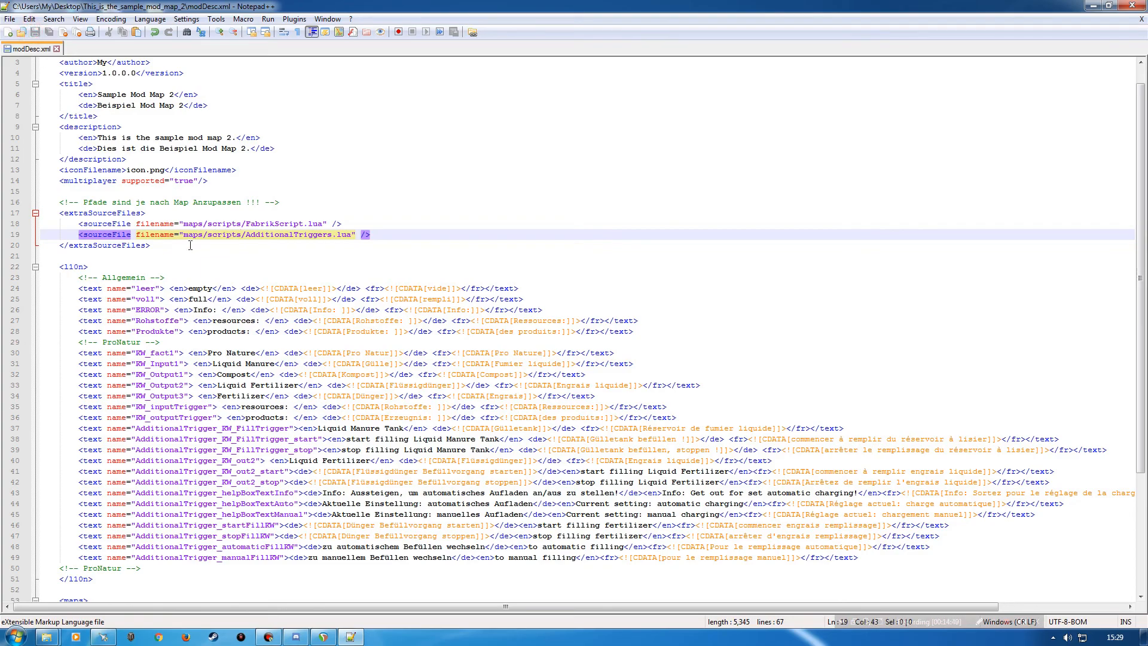
Close the FS17_ProNaturAG folder window and leave the sample map's maps folder open on the desktop with the editor minimized.
{"action": "mouse_move", "coordinate": [46, 636]}
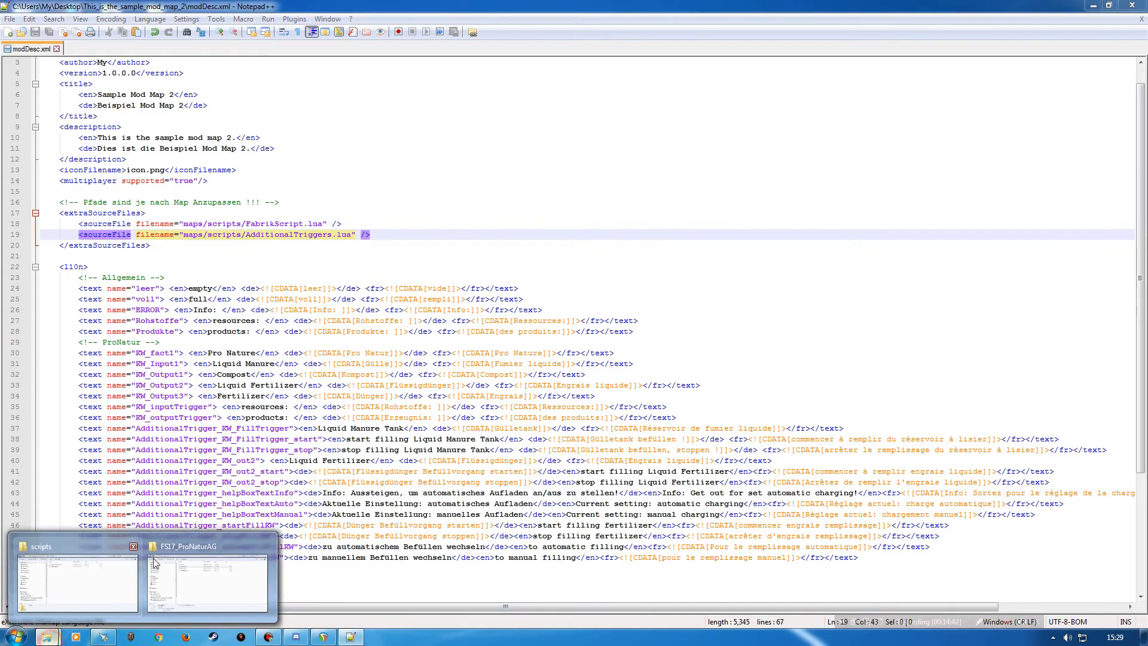
{"action": "left_click", "coordinate": [102, 547]}
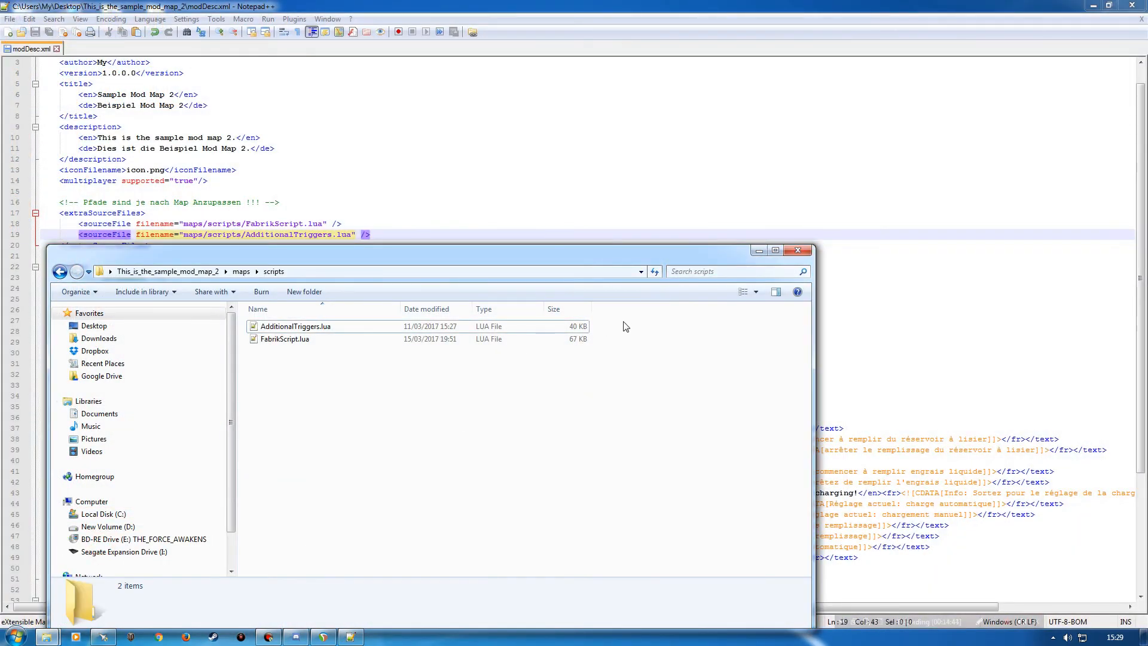
{"action": "left_click_drag", "start_coordinate": [581, 253], "coordinate": [746, 93]}
{"action": "key", "text": "BackSpace"}
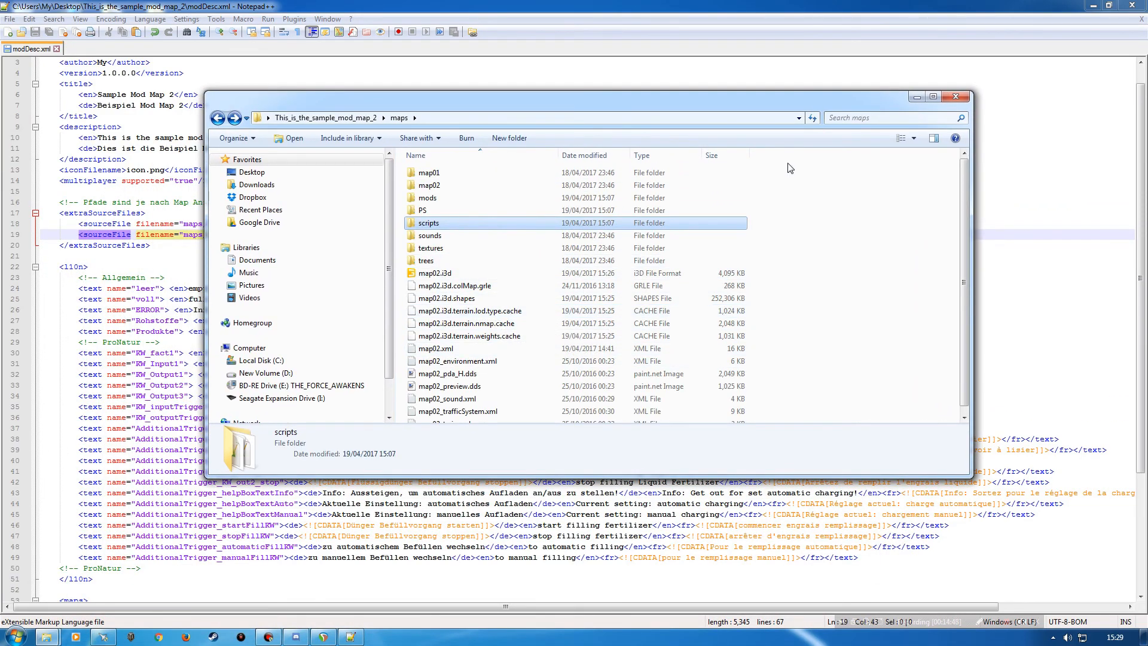
{"action": "left_click", "coordinate": [917, 99]}
{"action": "left_click", "coordinate": [1093, 6]}
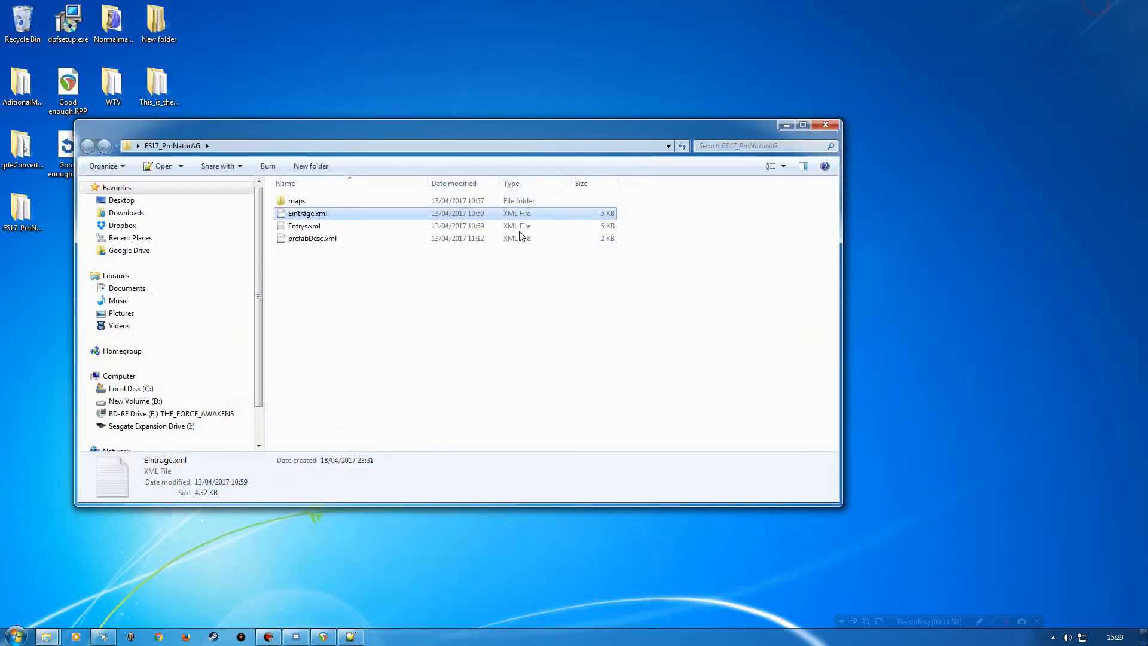
{"action": "left_click", "coordinate": [825, 124]}
{"action": "left_click", "coordinate": [46, 640]}
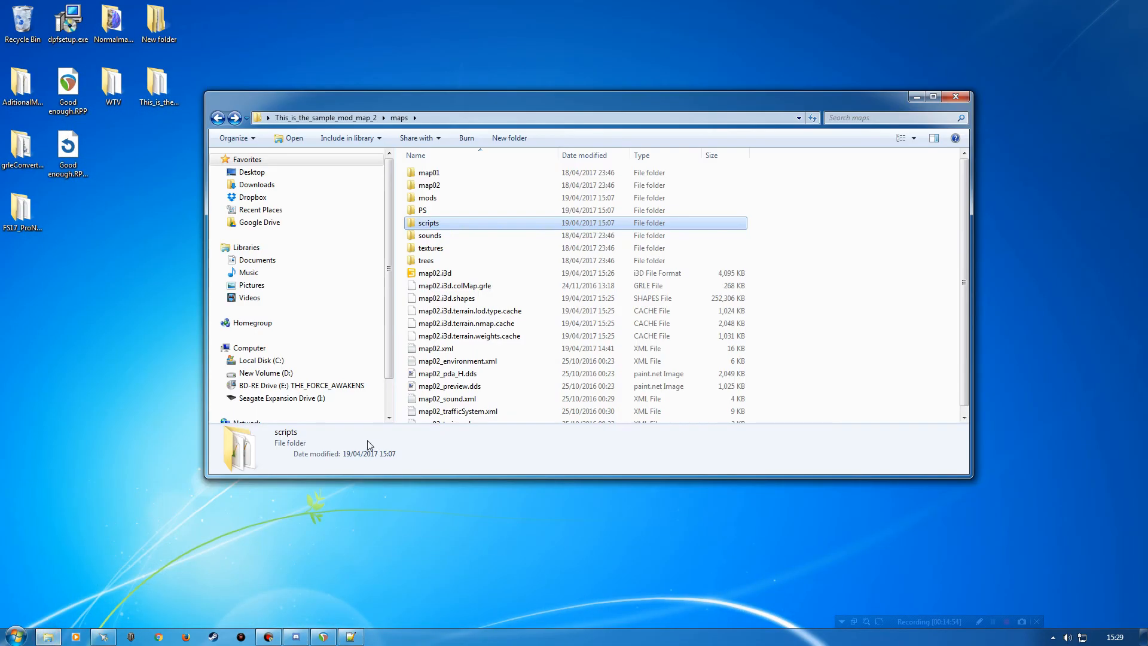
{"action": "left_click", "coordinate": [352, 637]}
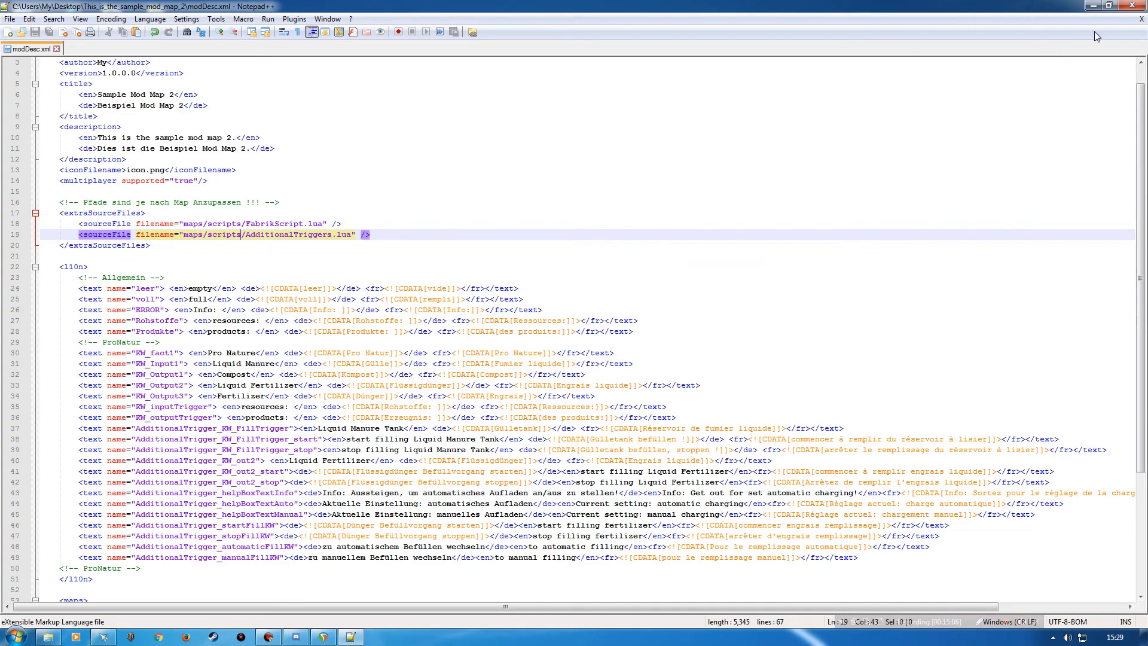
{"action": "left_click", "coordinate": [1093, 5]}
{"action": "left_click_drag", "start_coordinate": [408, 105], "coordinate": [526, 95]}
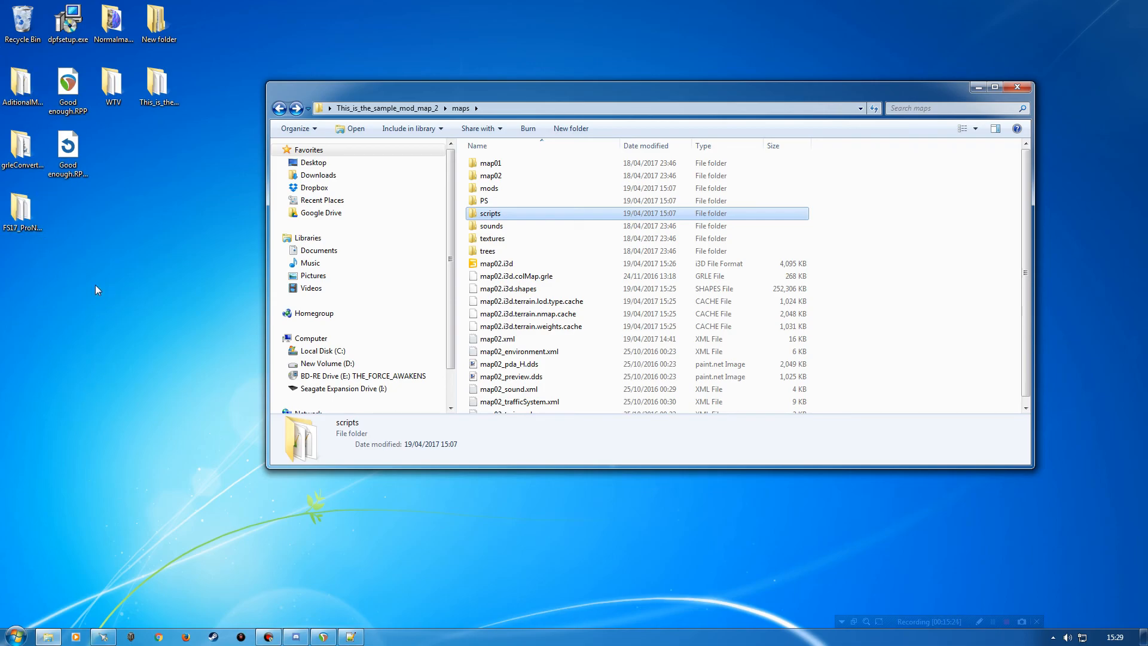
Open the AditionalMapTypes_V1.0.0.8_UnzipFirst folder and place it beside the root folder of This_is_the_sample_mod_map_2.
{"action": "double_click", "coordinate": [21, 83]}
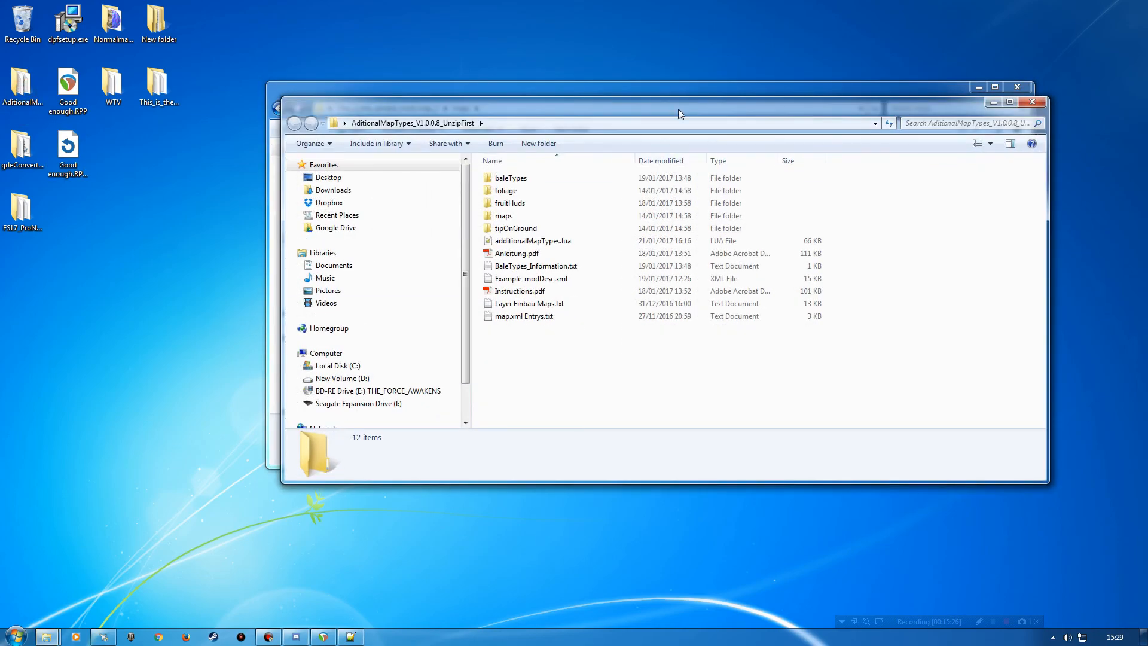
{"action": "left_click_drag", "start_coordinate": [678, 109], "coordinate": [400, 23]}
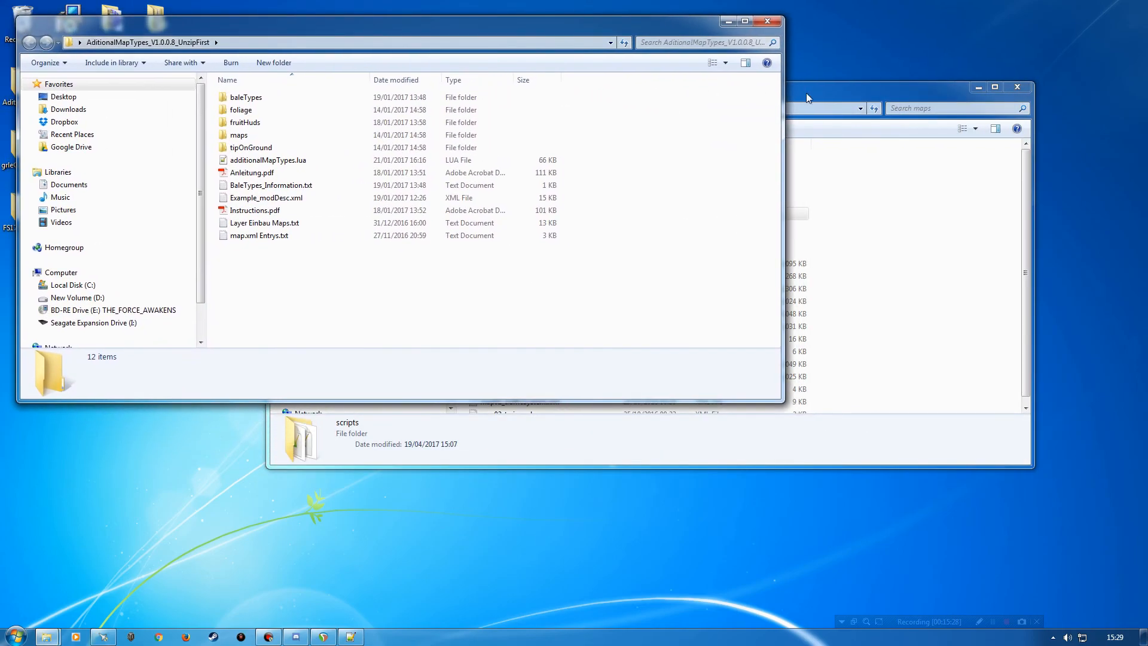
{"action": "left_click", "coordinate": [799, 92]}
{"action": "left_click_drag", "start_coordinate": [518, 92], "coordinate": [651, 74]}
{"action": "key", "text": "BackSpace"}
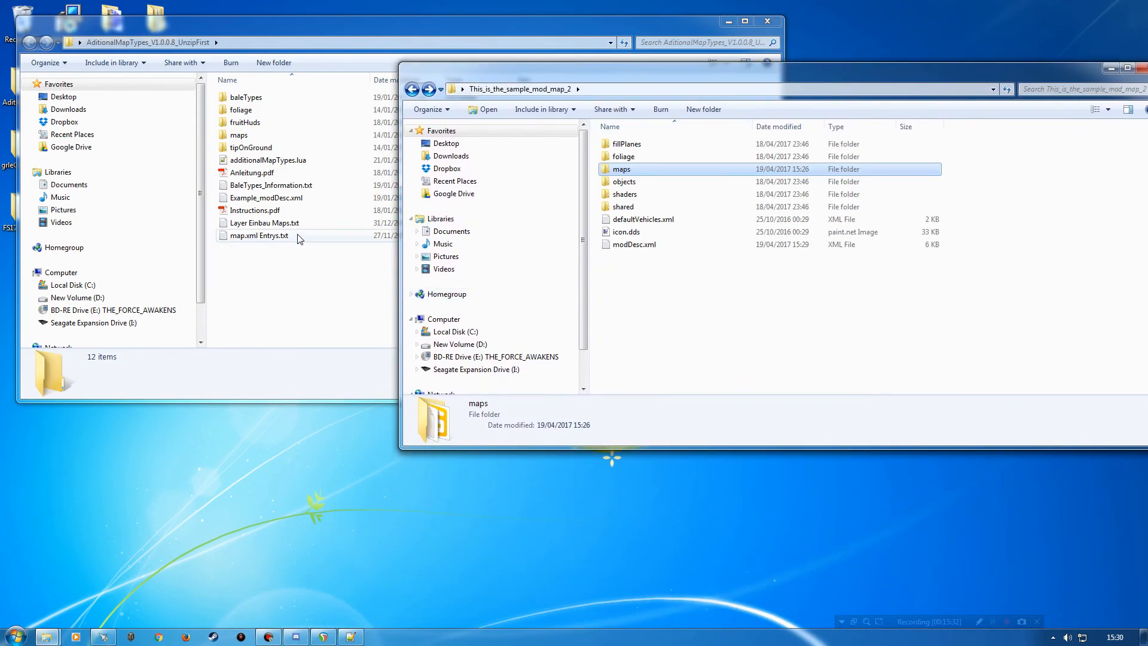
Copy additionalMapTypes.lua from the AditionalMapTypes folder into the root of This_is_the_sample_mod_map_2.
{"action": "right_click", "coordinate": [246, 160]}
{"action": "left_click", "coordinate": [541, 299]}
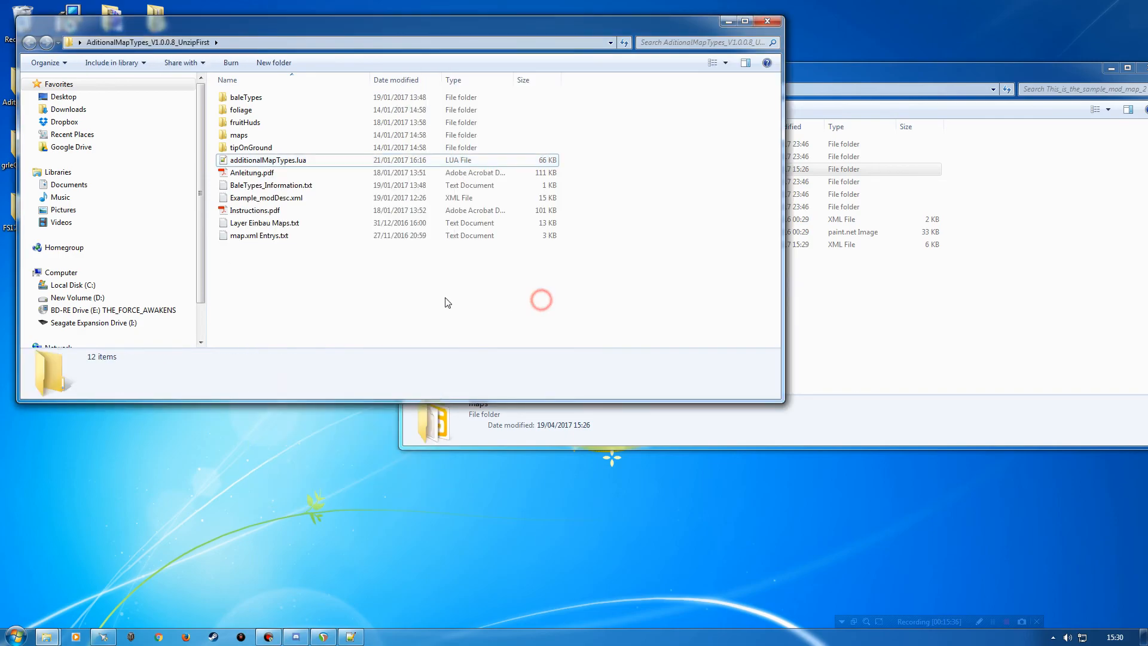
{"action": "left_click_drag", "start_coordinate": [257, 158], "coordinate": [479, 285]}
{"action": "right_click_drag", "start_coordinate": [479, 285], "coordinate": [883, 333]}
{"action": "left_click", "coordinate": [903, 371]}
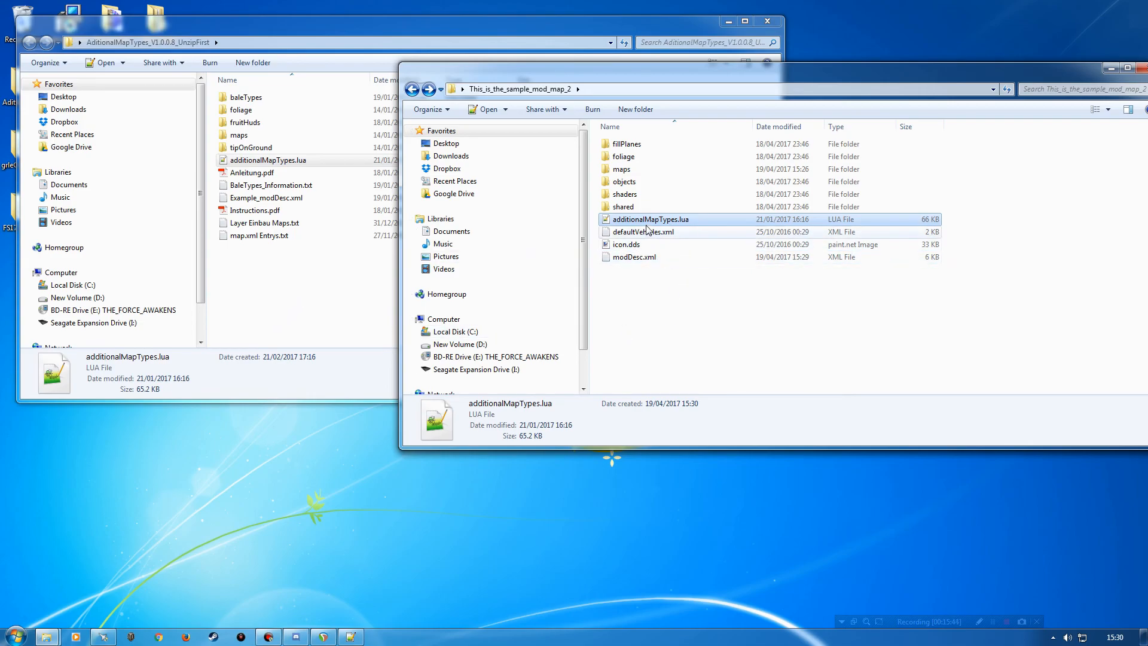
Open Example_modDesc.xml from the AditionalMapTypes folder and copy the complete "compost" text entry from its l10n section.
{"action": "left_click", "coordinate": [314, 287]}
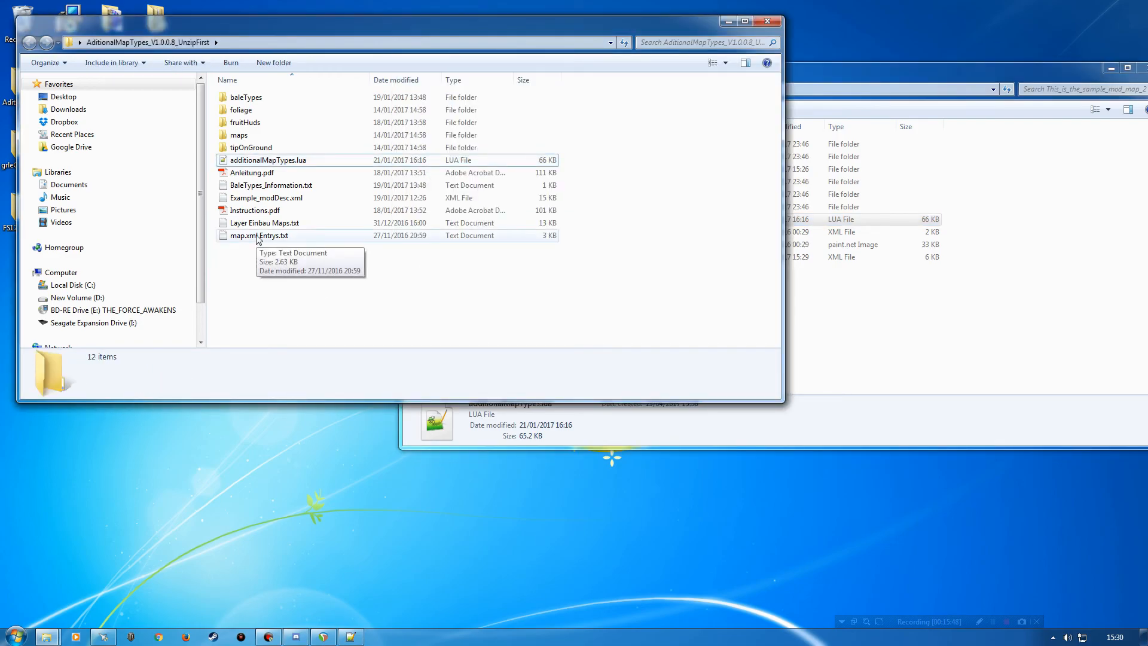
{"action": "double_click", "coordinate": [251, 199]}
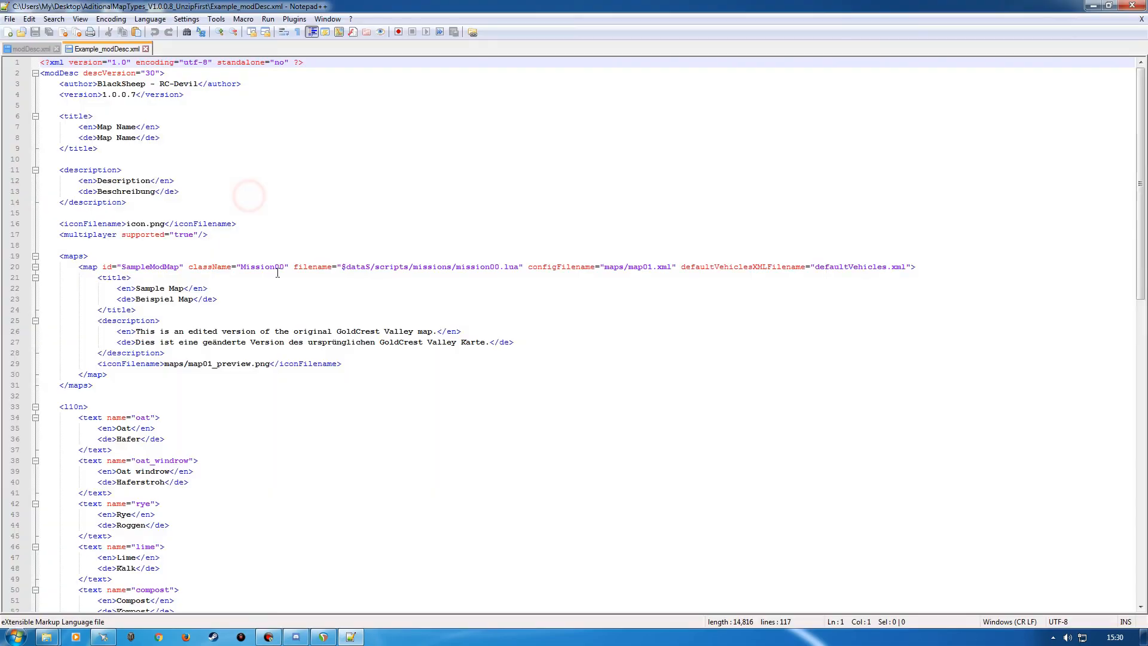
{"action": "scroll", "coordinate": [248, 355], "scroll_direction": "down", "scroll_amount": 4}
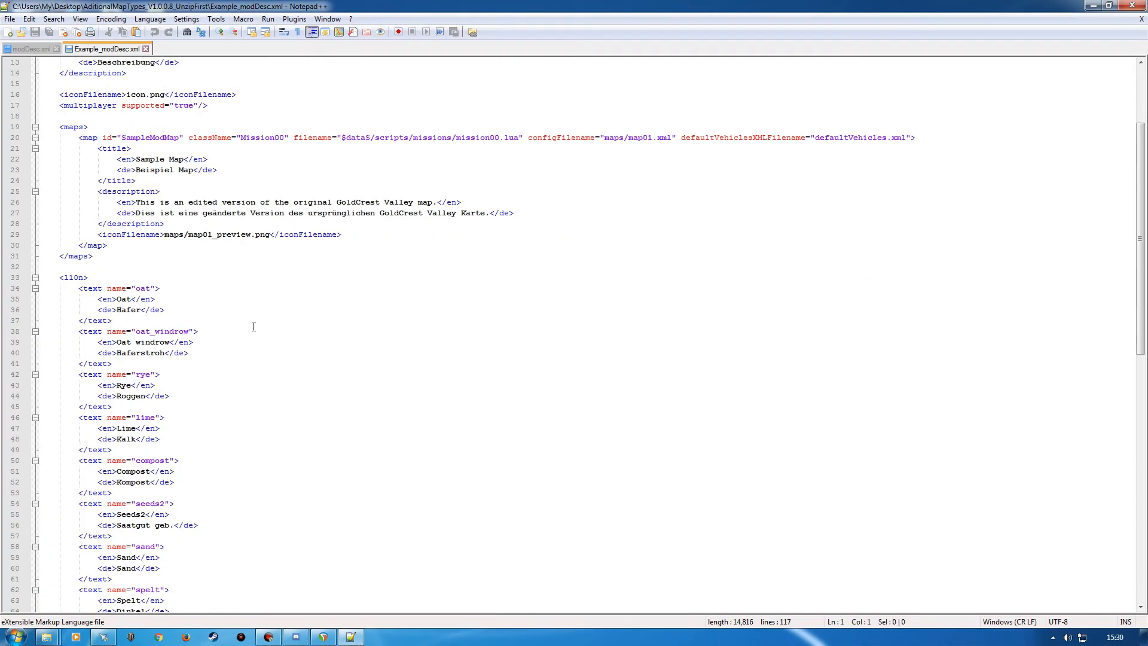
{"action": "scroll", "coordinate": [275, 317], "scroll_direction": "down", "scroll_amount": 4}
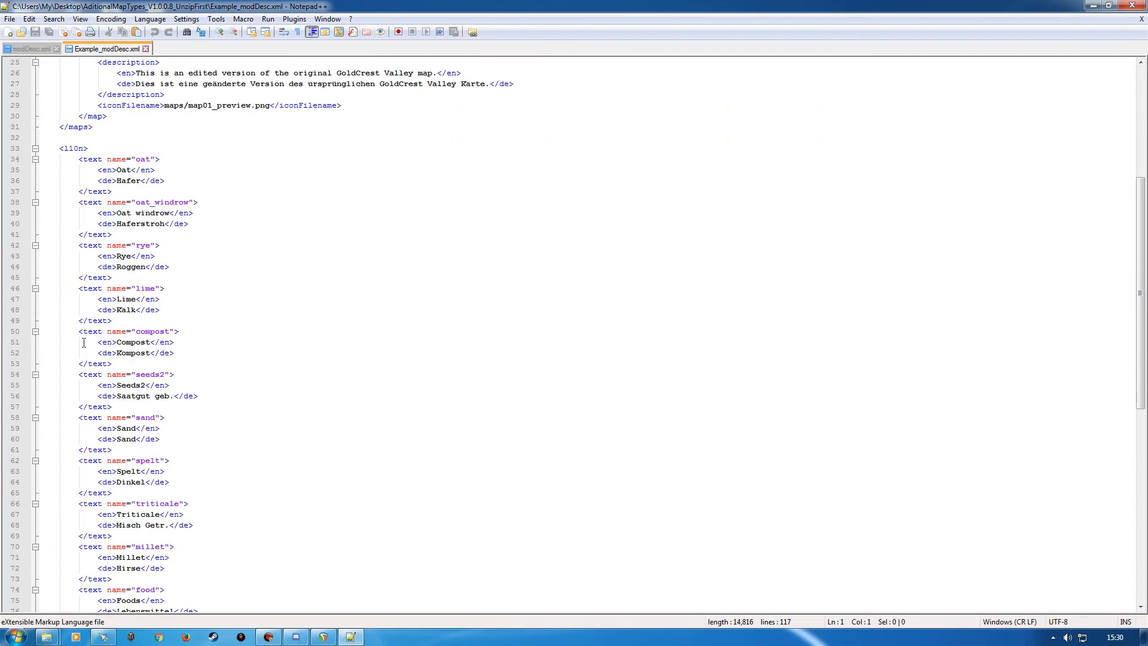
{"action": "left_click", "coordinate": [14, 331]}
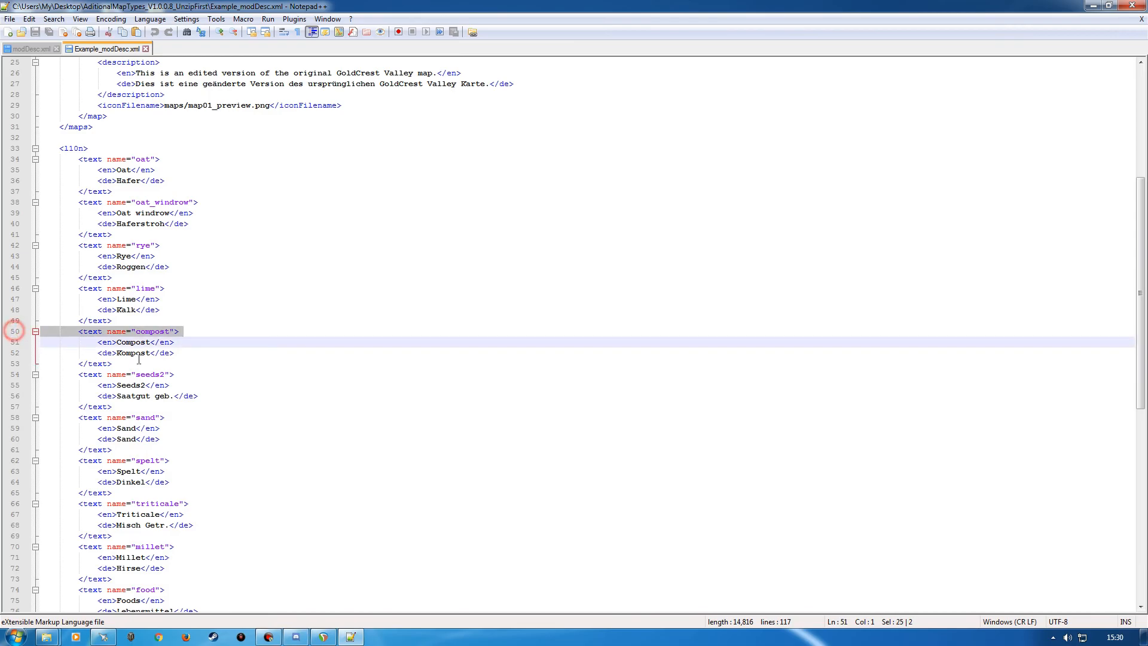
{"action": "left_click", "coordinate": [14, 363], "text": "shift"}
{"action": "key", "text": "ctrl+c"}
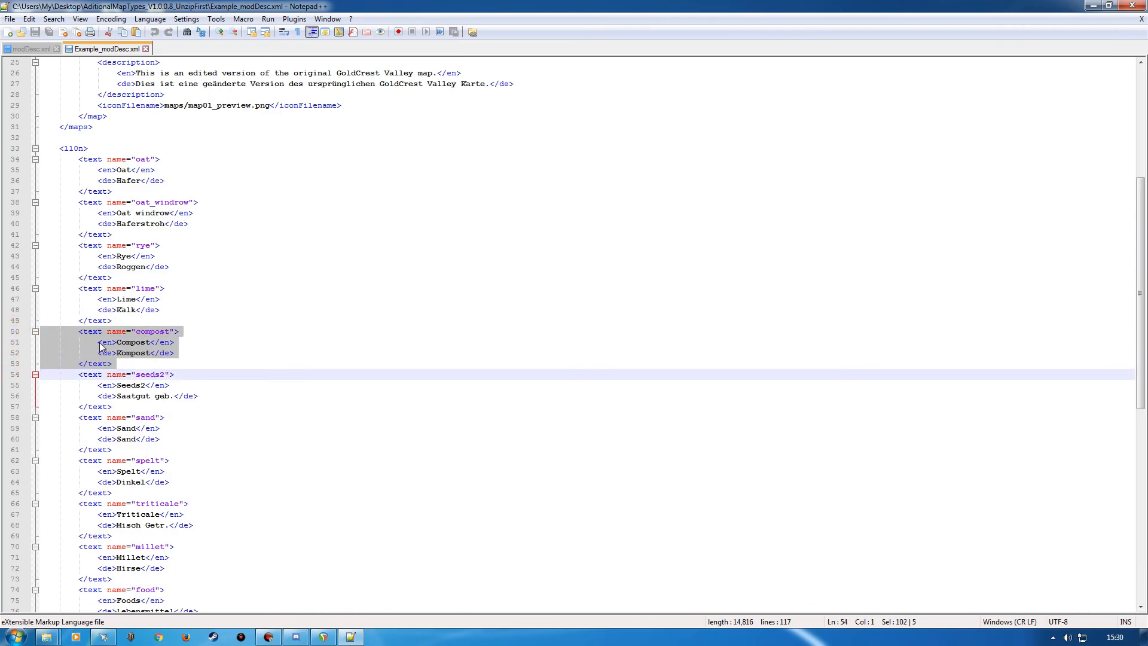
Paste the compost text entry into modDesc.xml after the last ProNatur comment, just before the closing l10n tag.
{"action": "left_click", "coordinate": [42, 48]}
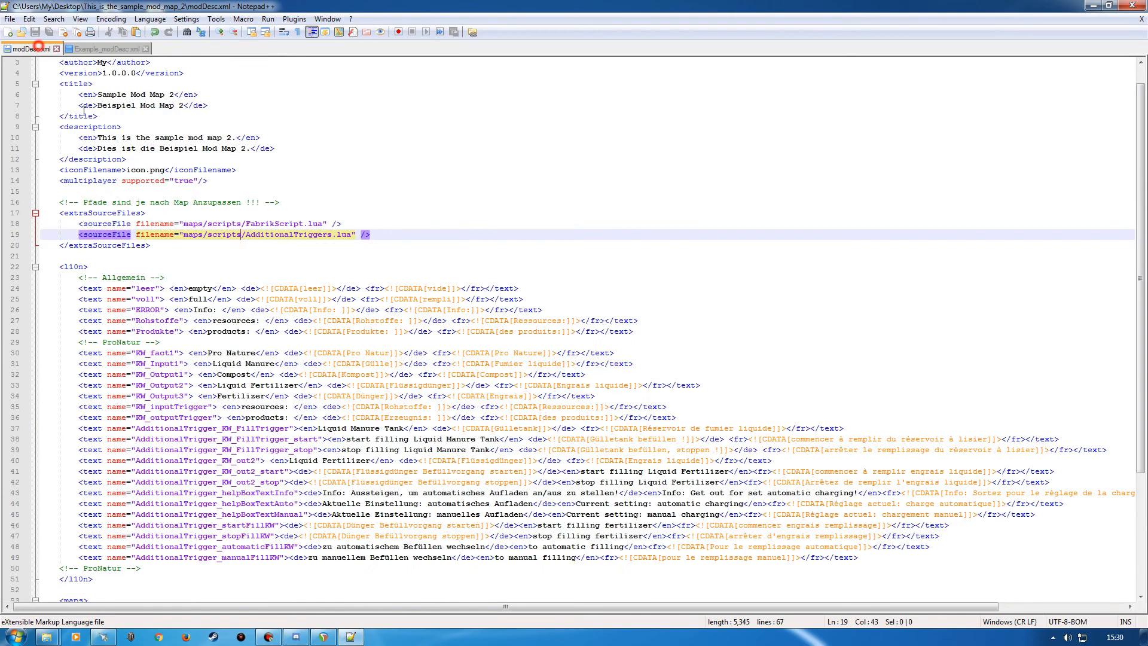
{"action": "scroll", "coordinate": [175, 278], "scroll_direction": "down", "scroll_amount": 5}
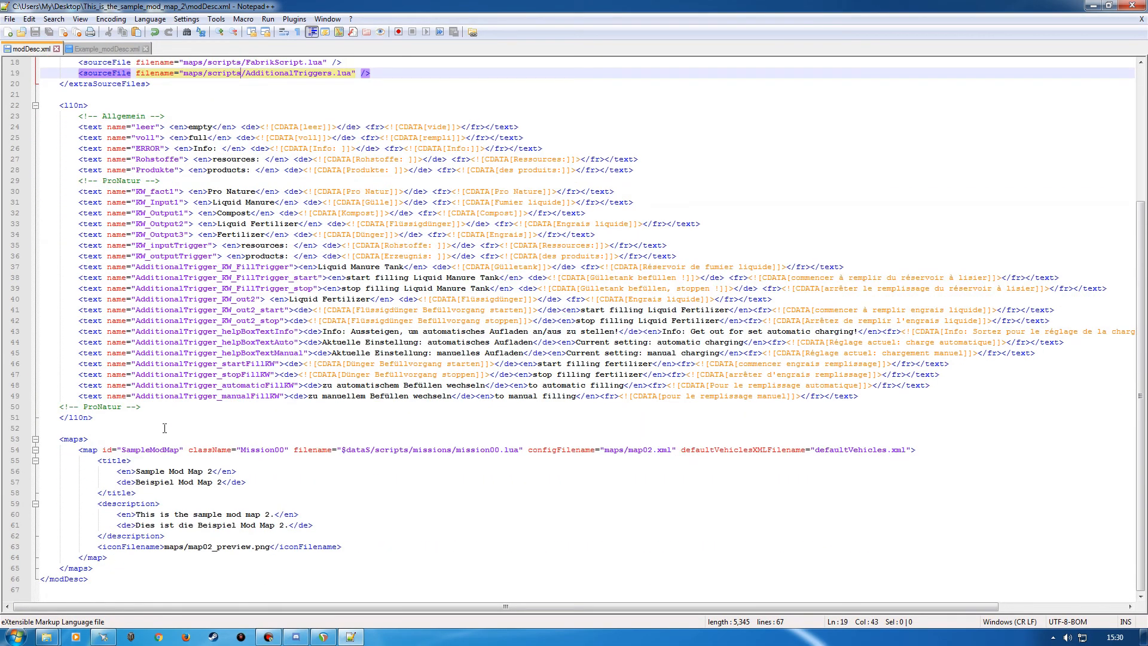
{"action": "left_click", "coordinate": [144, 406]}
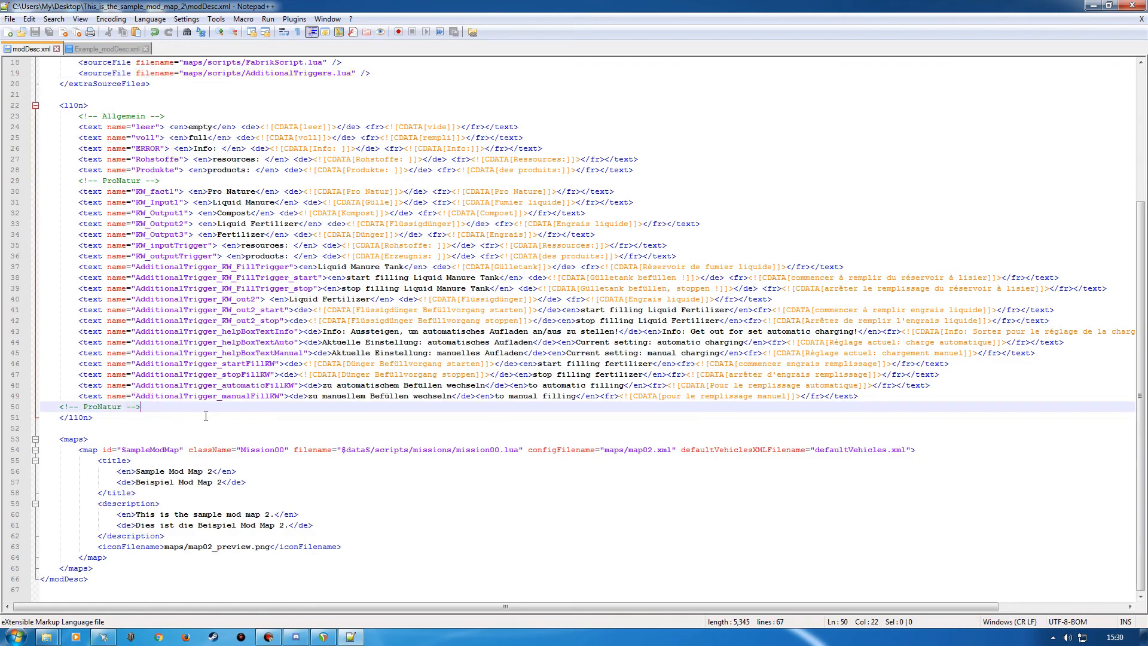
{"action": "key", "text": "Return"}
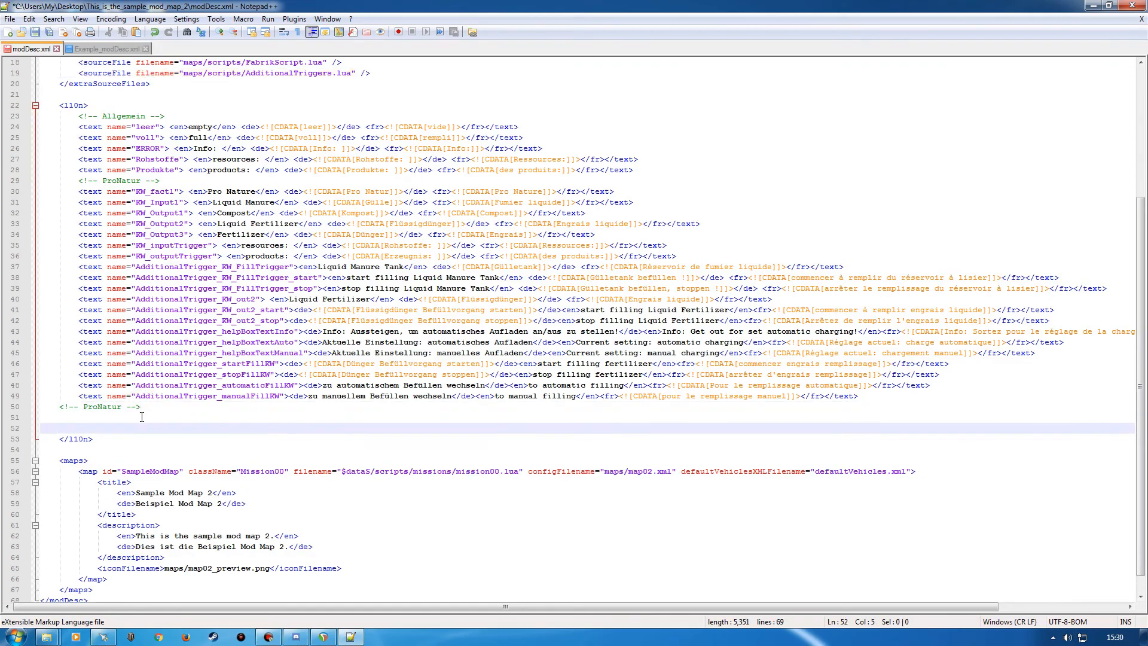
{"action": "left_click", "coordinate": [13, 425]}
{"action": "key", "text": "ctrl+v"}
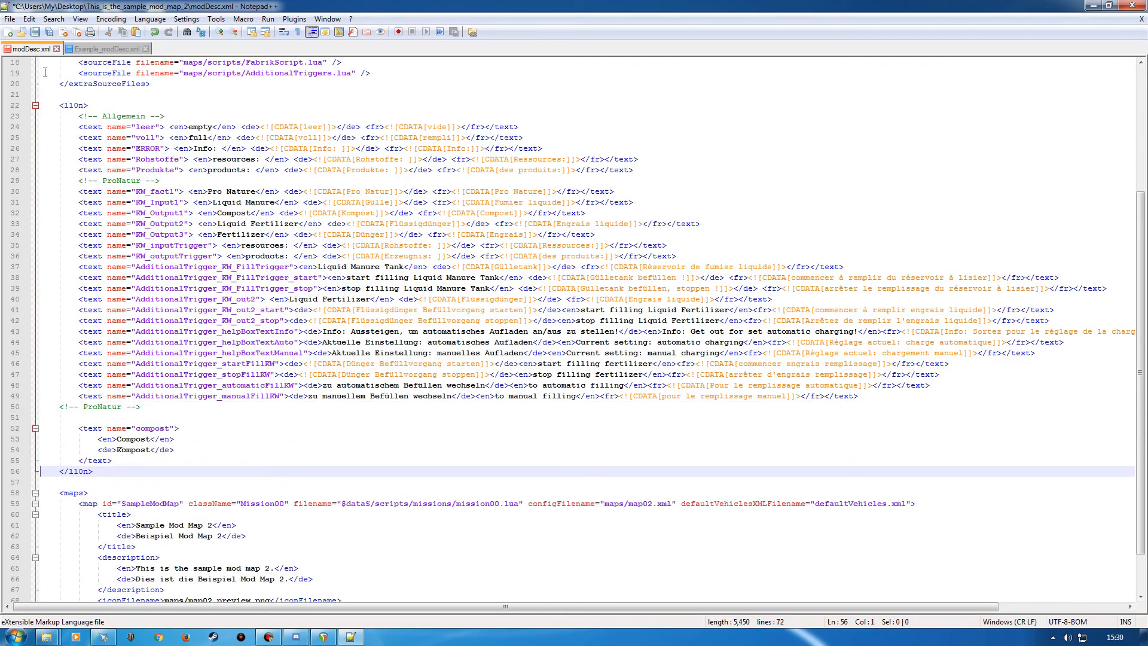
Copy the additionalMapTypes.lua sourceFile line from the extraSourceFiles section of Example_modDesc.xml.
{"action": "left_click", "coordinate": [81, 49]}
{"action": "scroll", "coordinate": [150, 395], "scroll_direction": "down", "scroll_amount": 8}
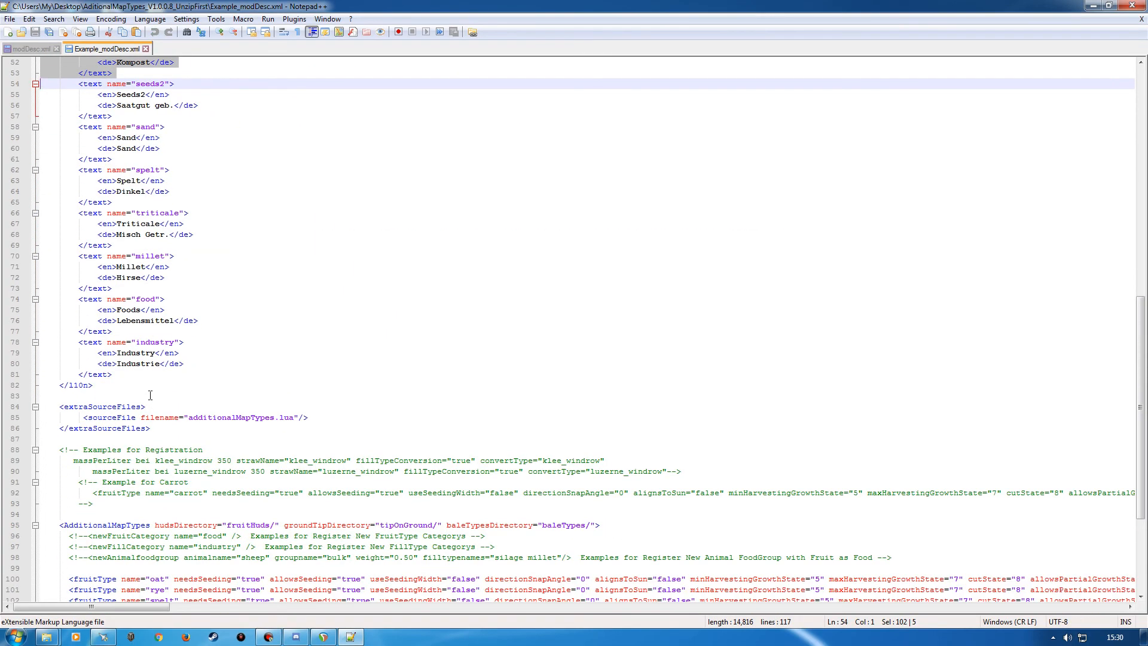
{"action": "left_click", "coordinate": [13, 418]}
{"action": "key", "text": "ctrl+c"}
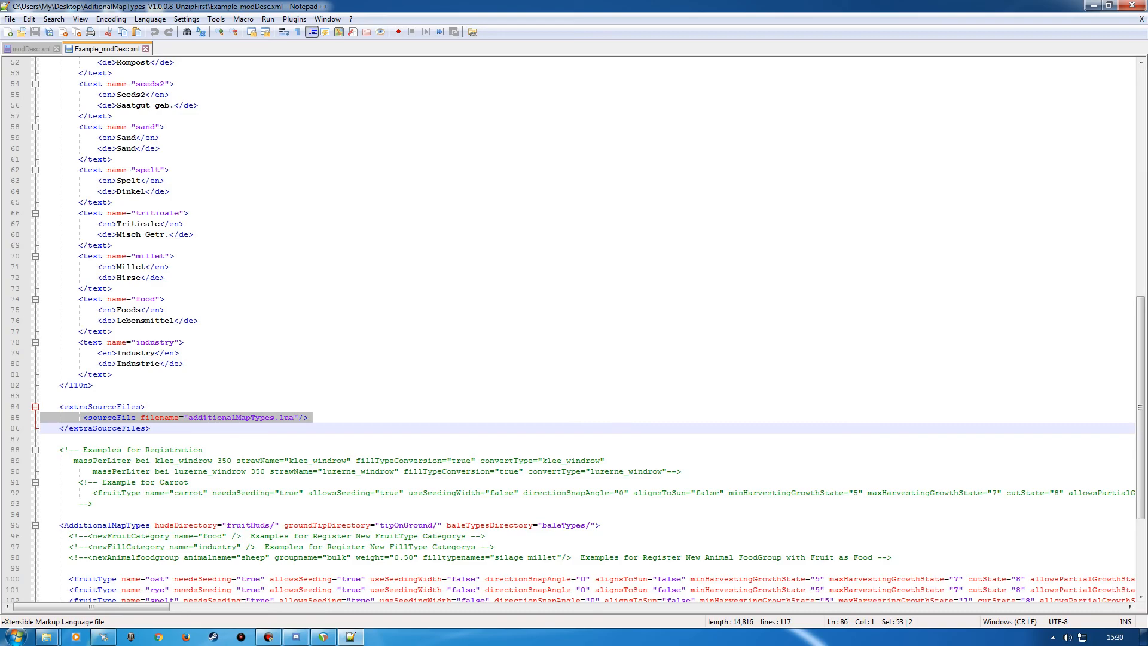
Paste the additionalMapTypes.lua sourceFile line into modDesc.xml on a new line below the AdditionalTriggers.lua entry in extraSourceFiles.
{"action": "left_click", "coordinate": [28, 48]}
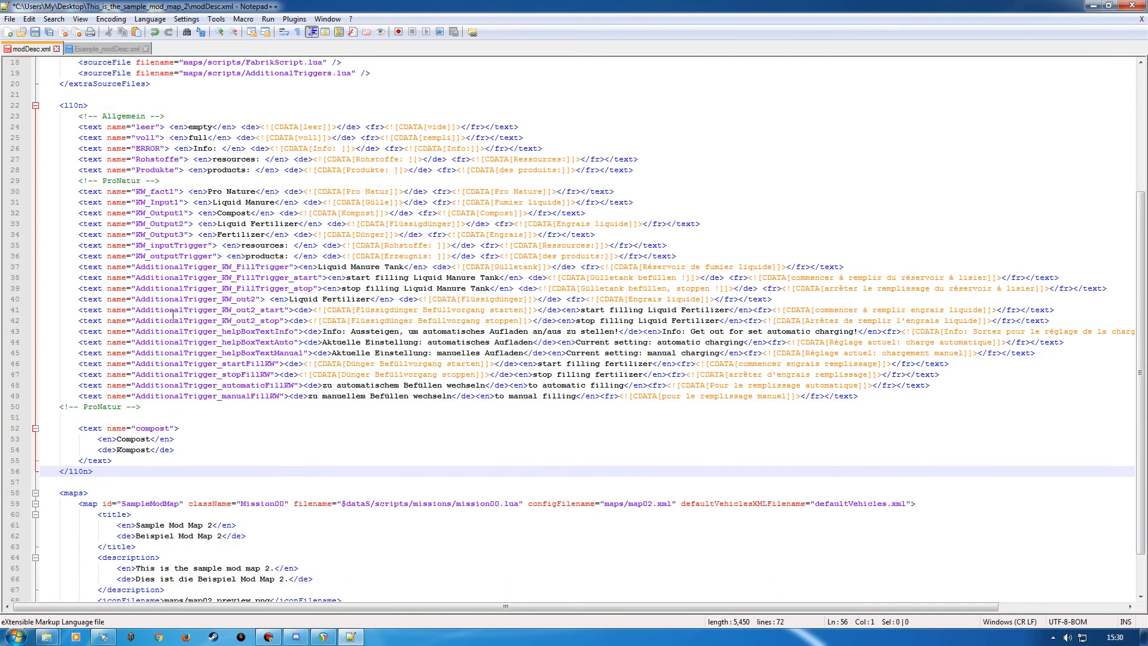
{"action": "scroll", "coordinate": [279, 208], "scroll_direction": "up", "scroll_amount": 4}
{"action": "left_click", "coordinate": [377, 201]}
{"action": "key", "text": "Return"}
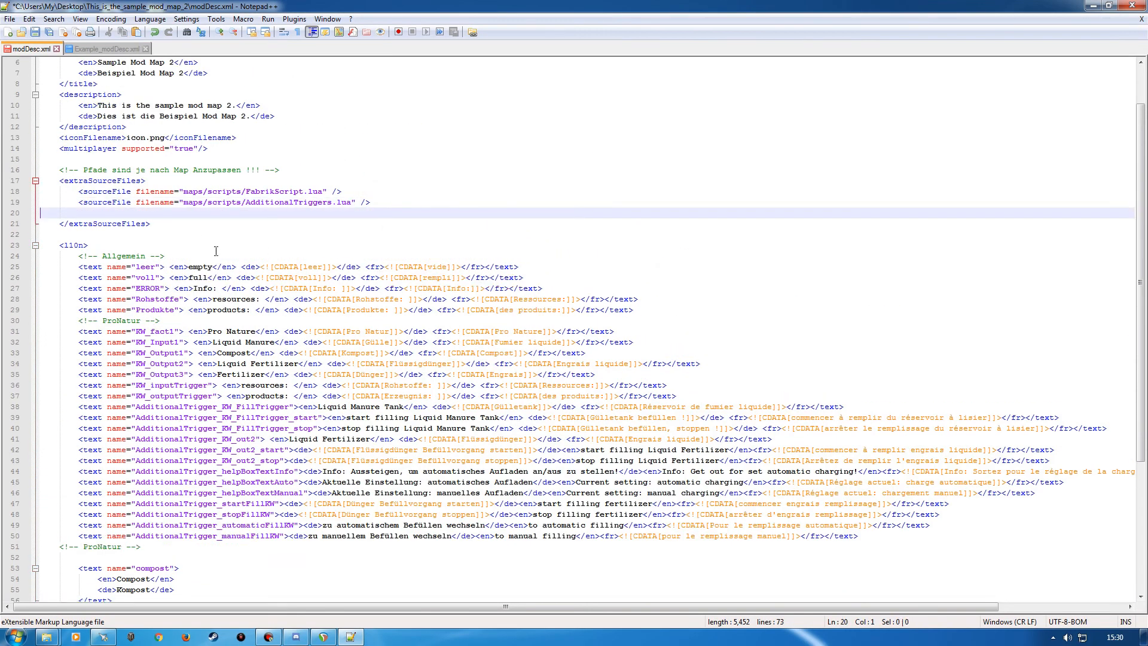
{"action": "left_click", "coordinate": [15, 214]}
{"action": "key", "text": "ctrl+v"}
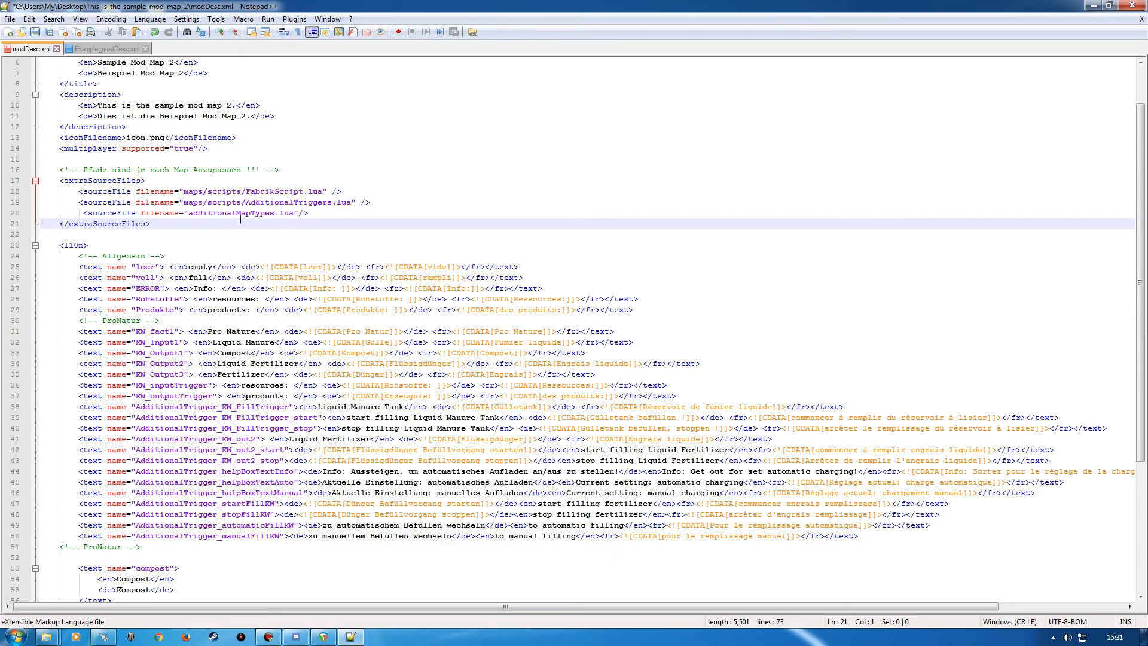
Copy the whole AdditionalMapTypes block from Example_modDesc.xml, including its opening and closing tags.
{"action": "left_click", "coordinate": [97, 49]}
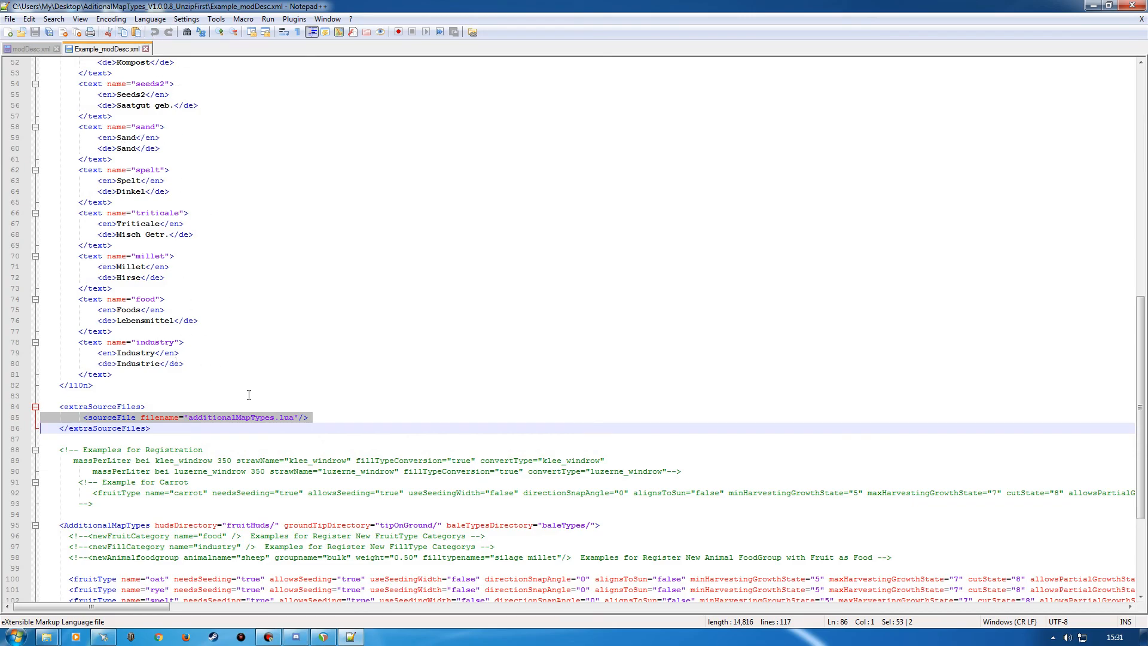
{"action": "scroll", "coordinate": [249, 394], "scroll_direction": "down", "scroll_amount": 5}
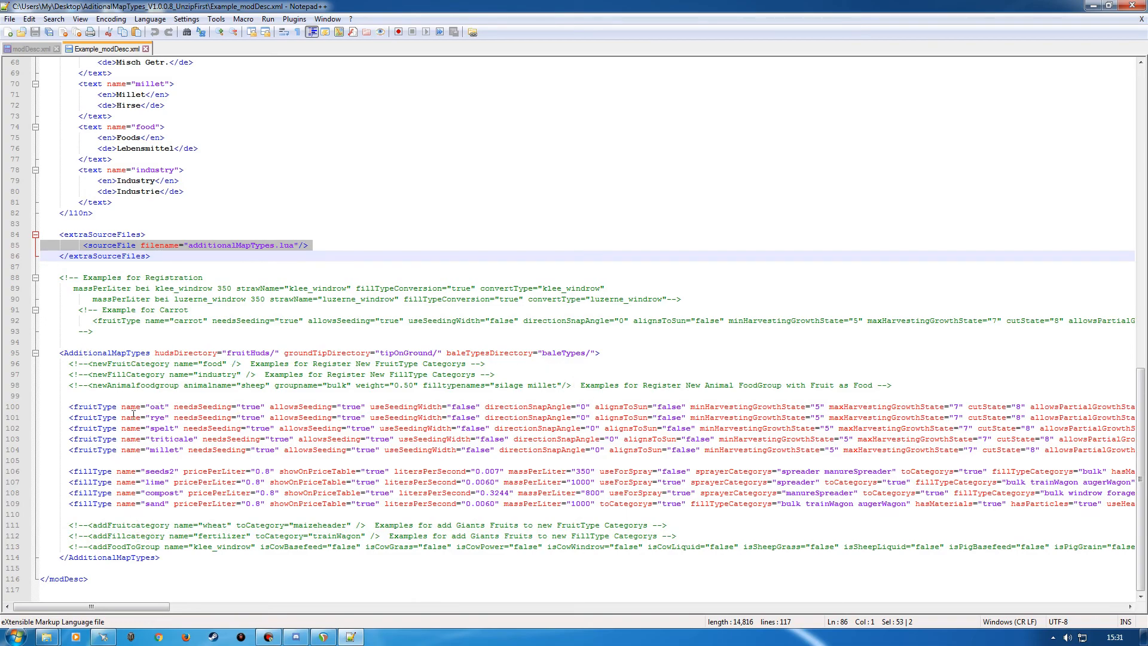
{"action": "left_click", "coordinate": [13, 353]}
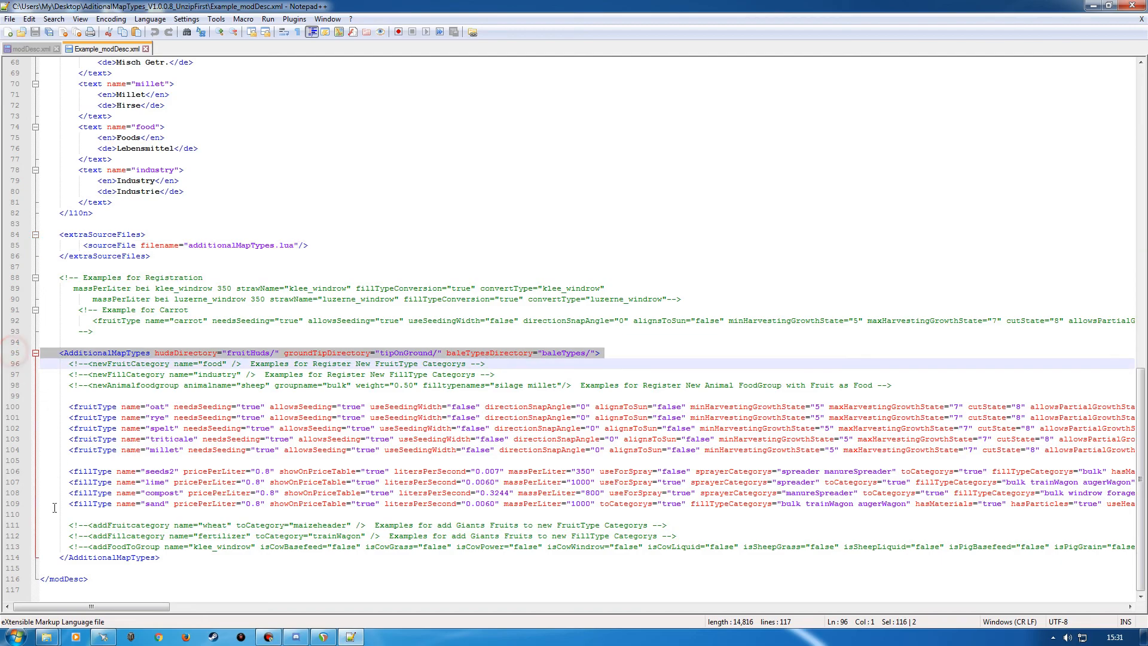
{"action": "left_click", "coordinate": [13, 558], "text": "shift"}
{"action": "key", "text": "ctrl+c"}
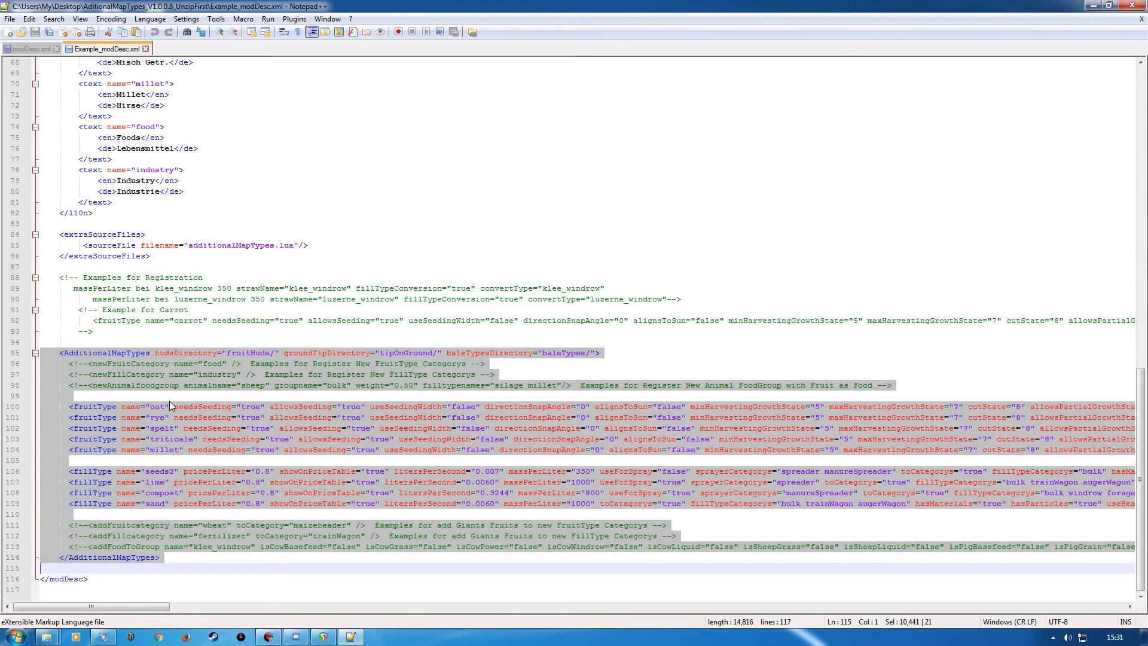
Paste the AdditionalMapTypes block into modDesc.xml between the closing l10n tag and the maps section.
{"action": "left_click", "coordinate": [30, 49]}
{"action": "scroll", "coordinate": [170, 458], "scroll_direction": "down", "scroll_amount": 5}
{"action": "left_click", "coordinate": [96, 408]}
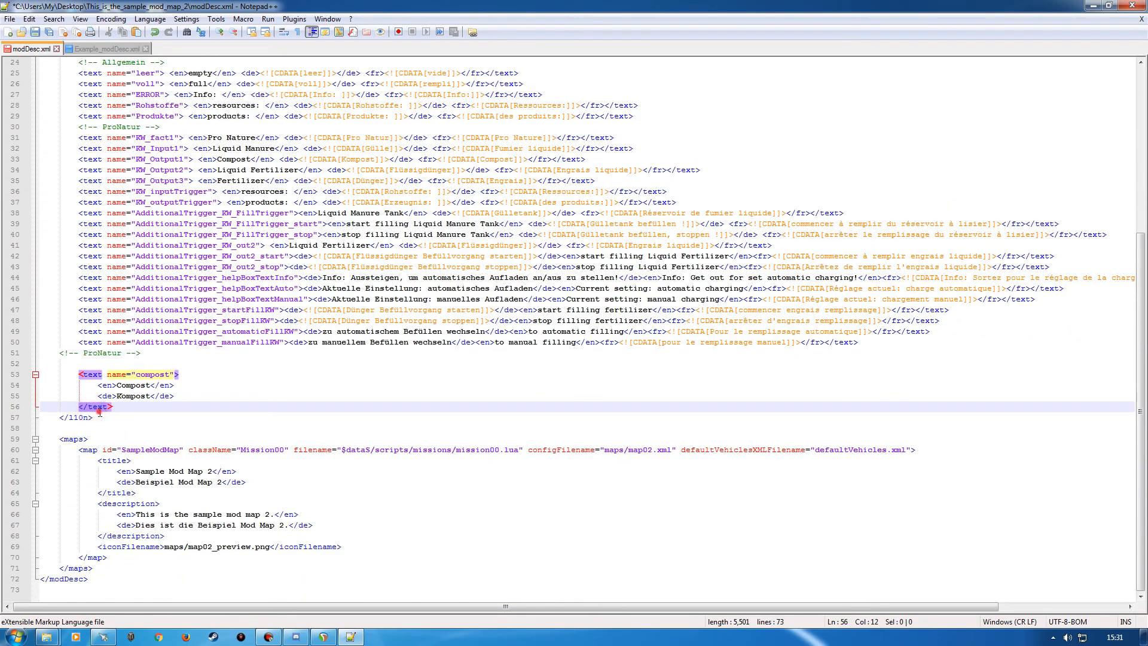
{"action": "left_click", "coordinate": [97, 418]}
{"action": "key", "text": "Return"}
{"action": "key", "text": "Return"}
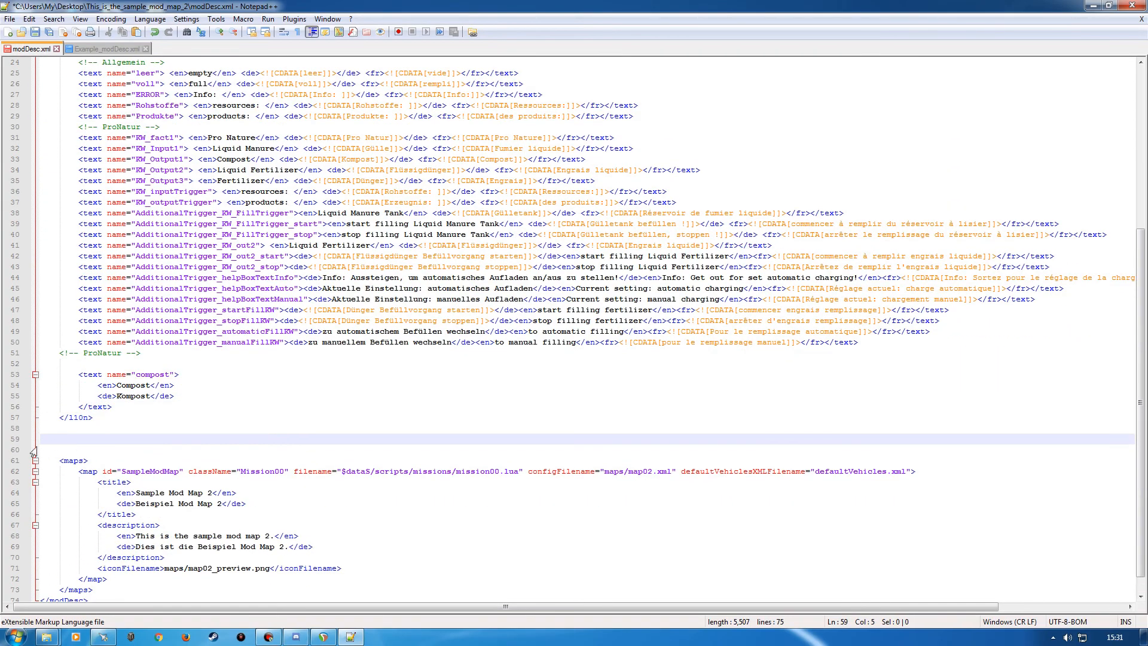
{"action": "key", "text": "ctrl+v"}
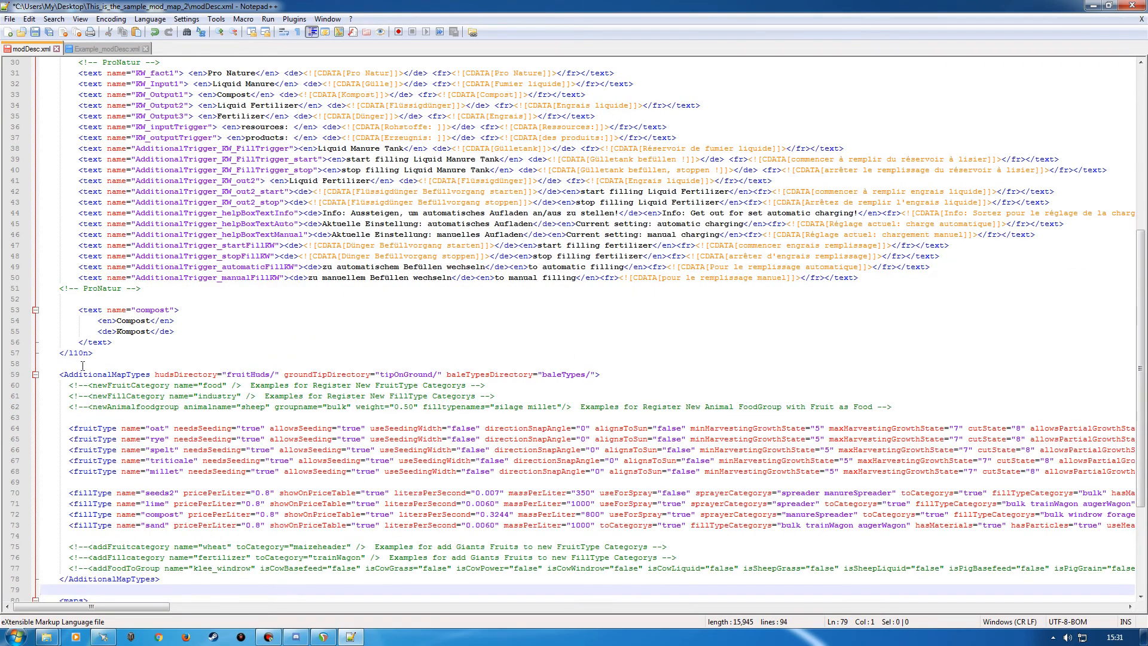
Delete every entry and example comment inside the AdditionalMapTypes block except the compost fillType, and check the rest of its line.
{"action": "scroll", "coordinate": [127, 458], "scroll_direction": "down", "scroll_amount": 4}
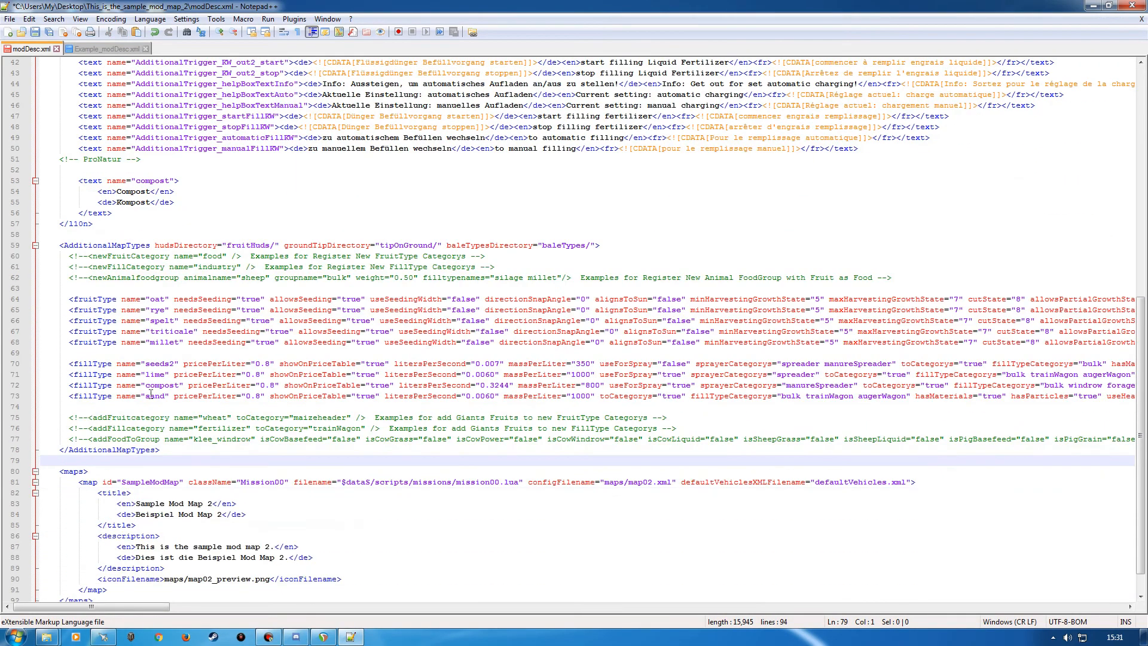
{"action": "left_click", "coordinate": [15, 256]}
{"action": "left_click", "coordinate": [15, 378], "text": "shift"}
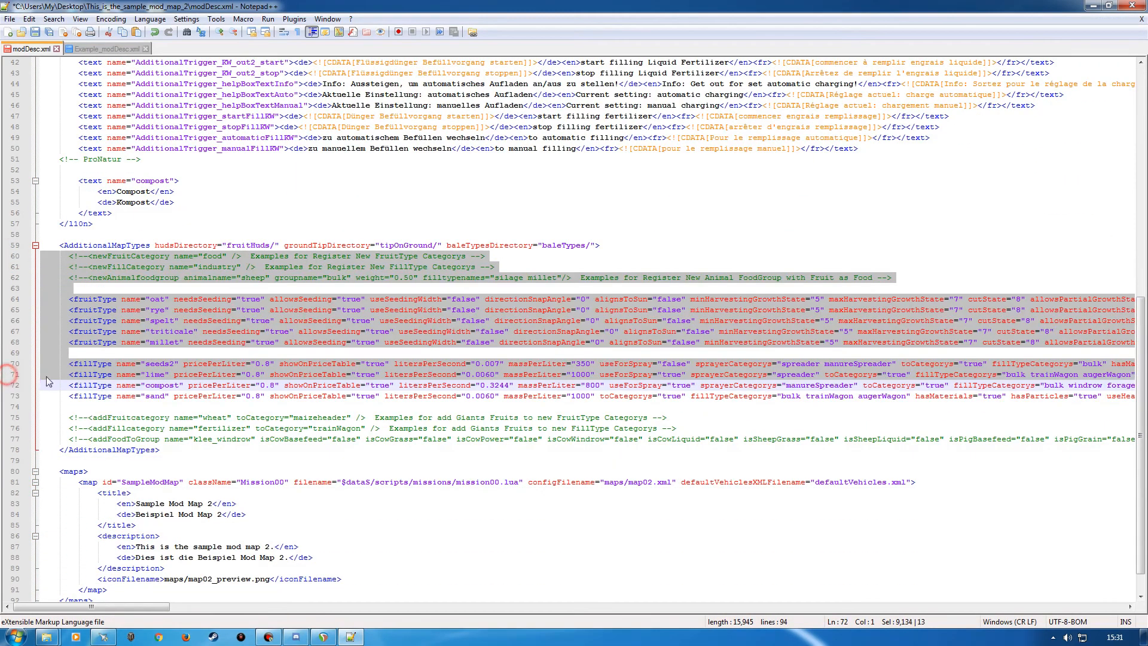
{"action": "key", "text": "Delete"}
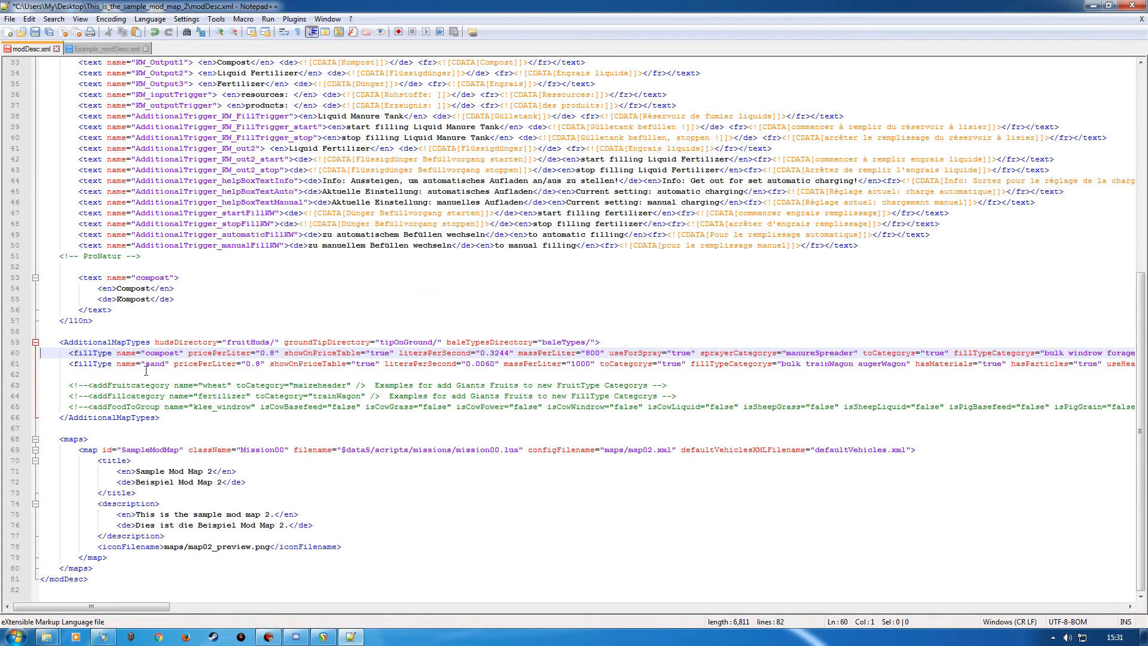
{"action": "left_click", "coordinate": [15, 365]}
{"action": "left_click", "coordinate": [17, 409], "text": "shift"}
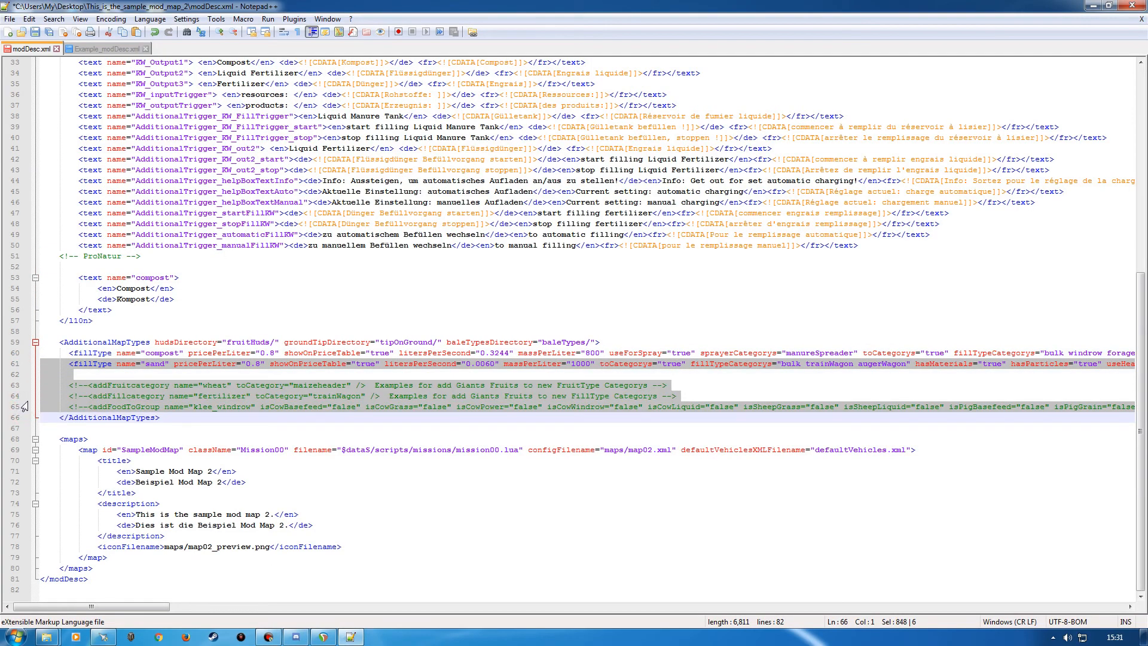
{"action": "key", "text": "Delete"}
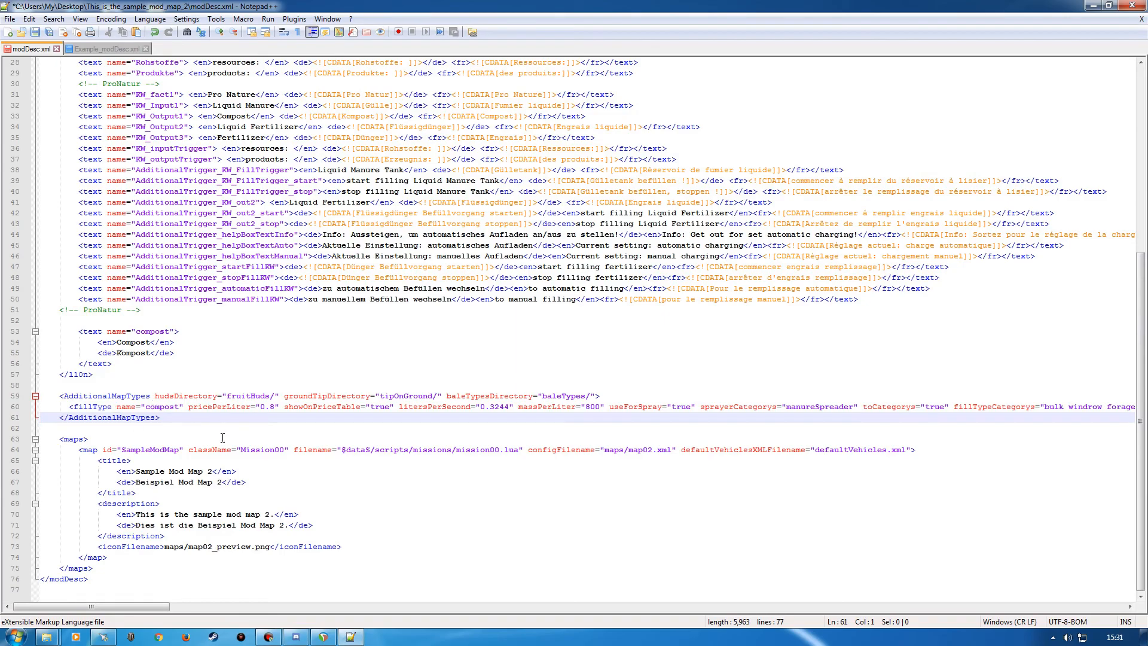
{"action": "left_click_drag", "start_coordinate": [173, 607], "coordinate": [438, 404]}
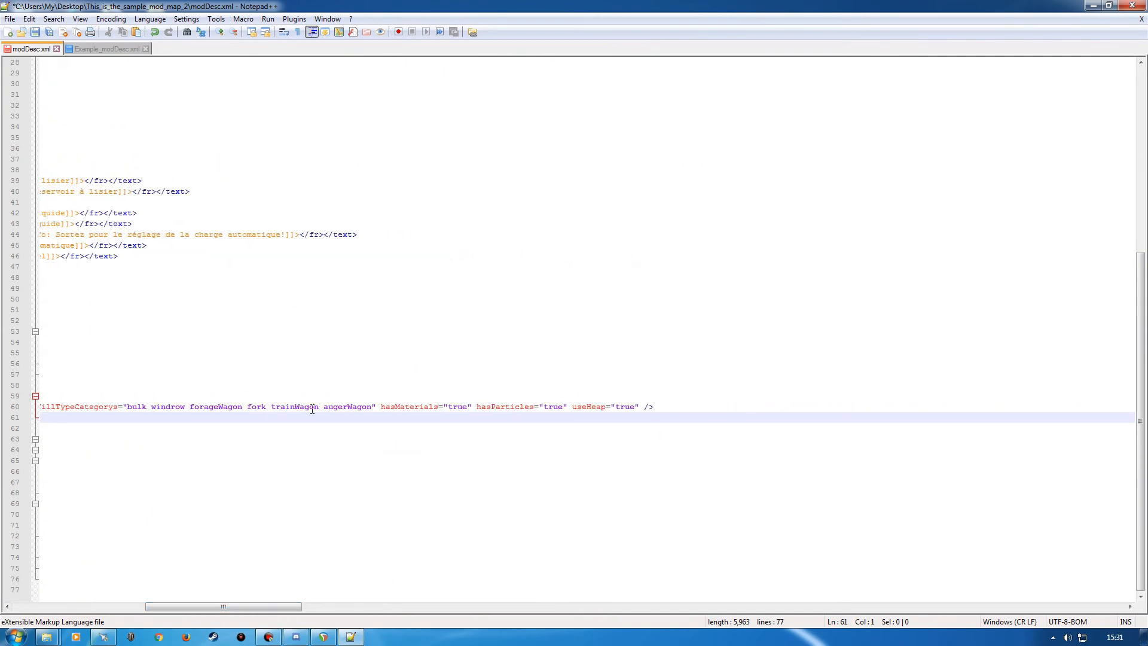
{"action": "left_click_drag", "start_coordinate": [283, 607], "coordinate": [42, 586]}
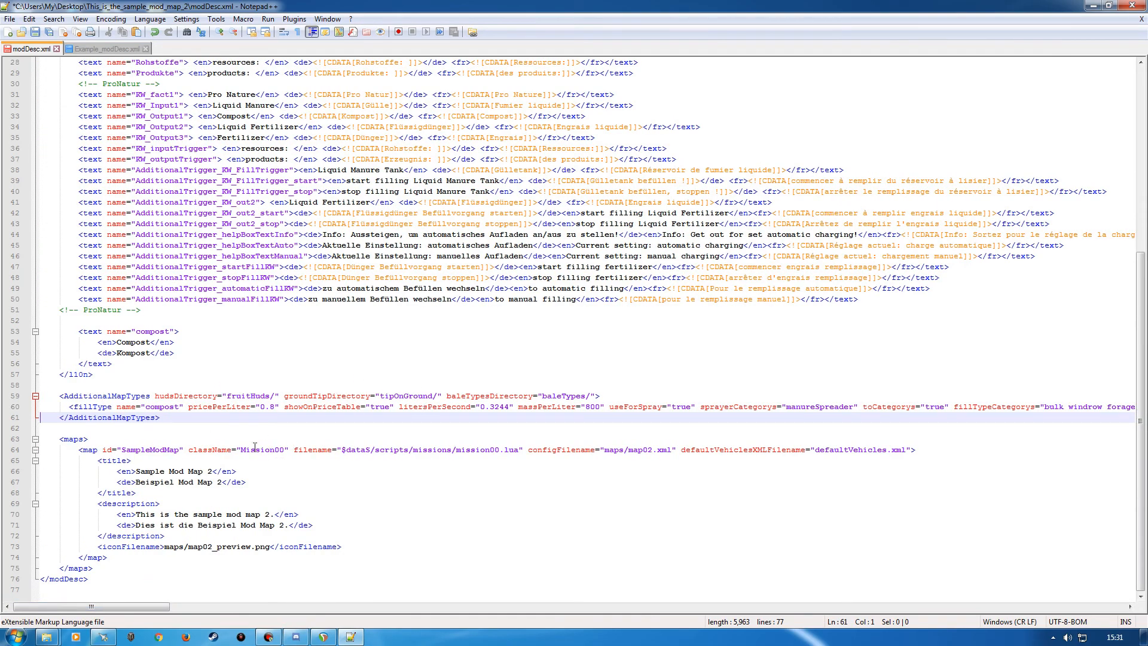
Save modDesc.xml and close it together with Example_modDesc.xml and the text editor.
{"action": "left_click", "coordinate": [106, 48]}
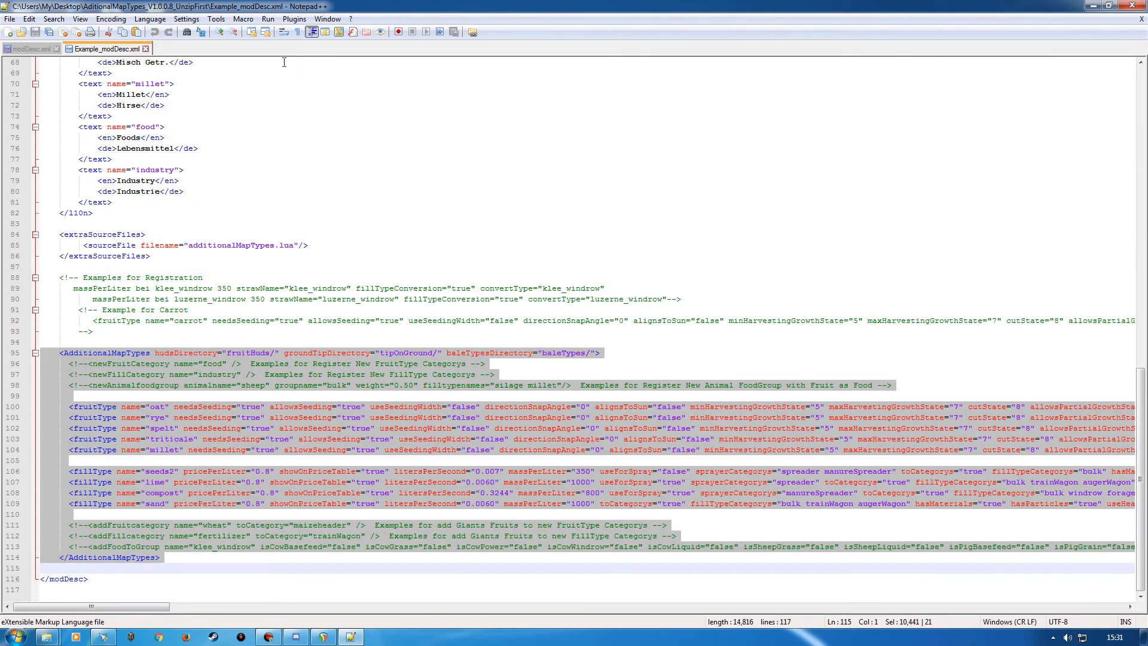
{"action": "left_click", "coordinate": [145, 48]}
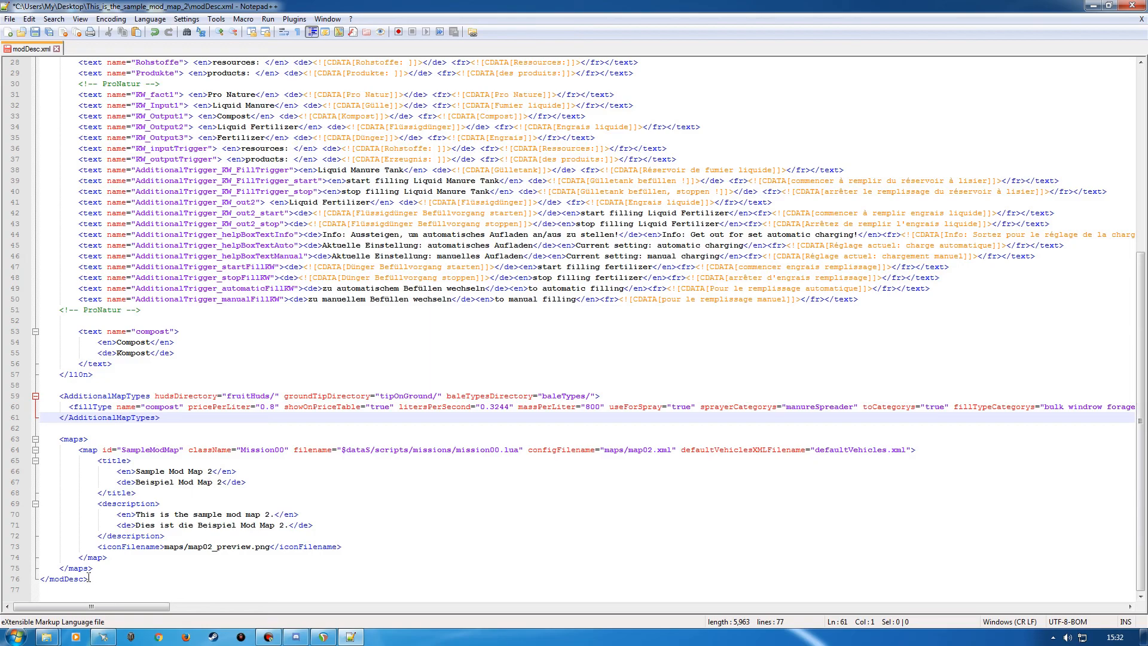
{"action": "left_click", "coordinate": [34, 31]}
{"action": "left_click", "coordinate": [1141, 19]}
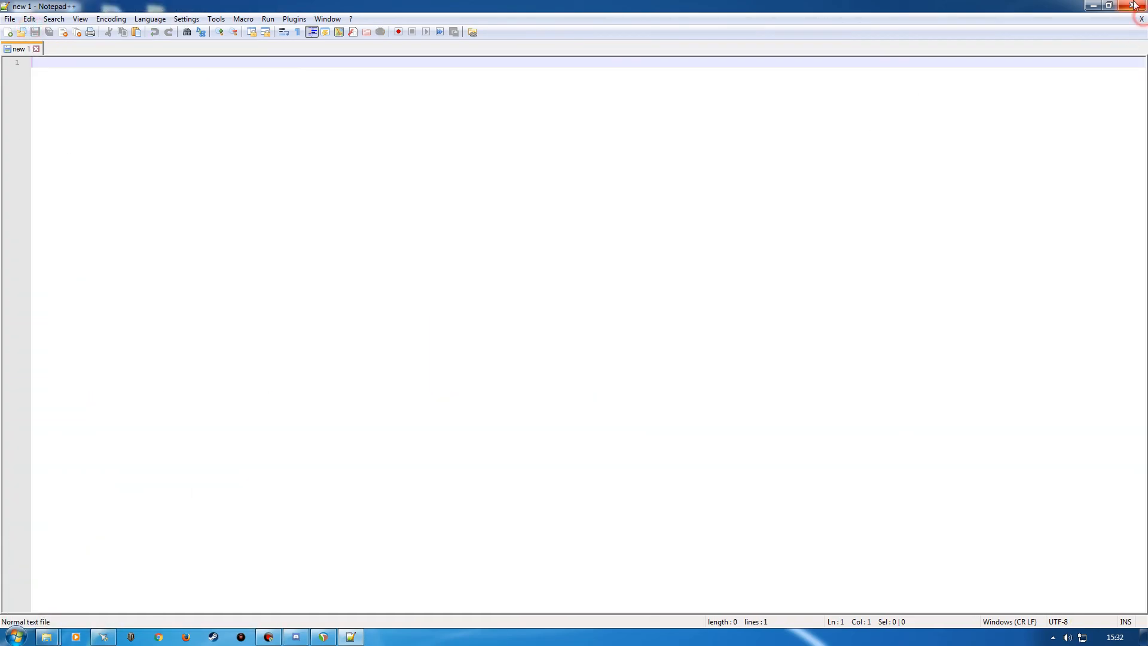
{"action": "left_click", "coordinate": [1134, 6]}
Copy the baleTypes, fruitHuds and tipOnGround folders from AditionalMapTypes_V1.0.0.8_UnzipFirst into the root of This_is_the_sample_mod_map_2.
{"action": "left_click_drag", "start_coordinate": [396, 26], "coordinate": [405, 85]}
{"action": "left_click_drag", "start_coordinate": [286, 157], "coordinate": [293, 181]}
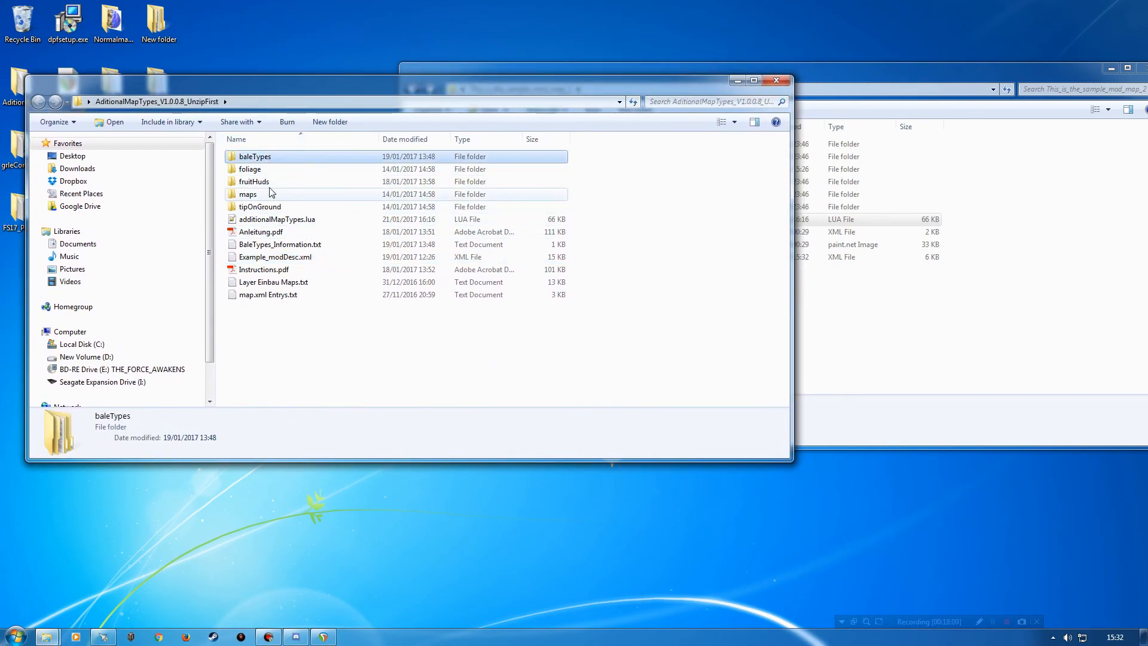
{"action": "left_click", "coordinate": [264, 184], "text": "ctrl"}
{"action": "left_click", "coordinate": [263, 207], "text": "ctrl"}
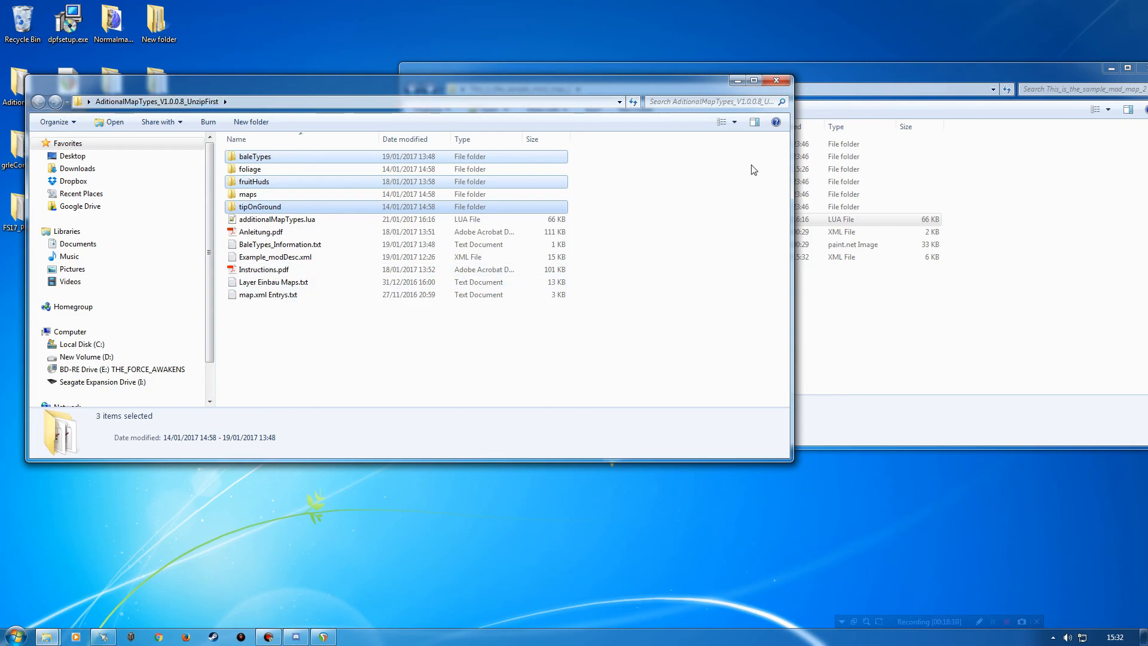
{"action": "left_click", "coordinate": [831, 77]}
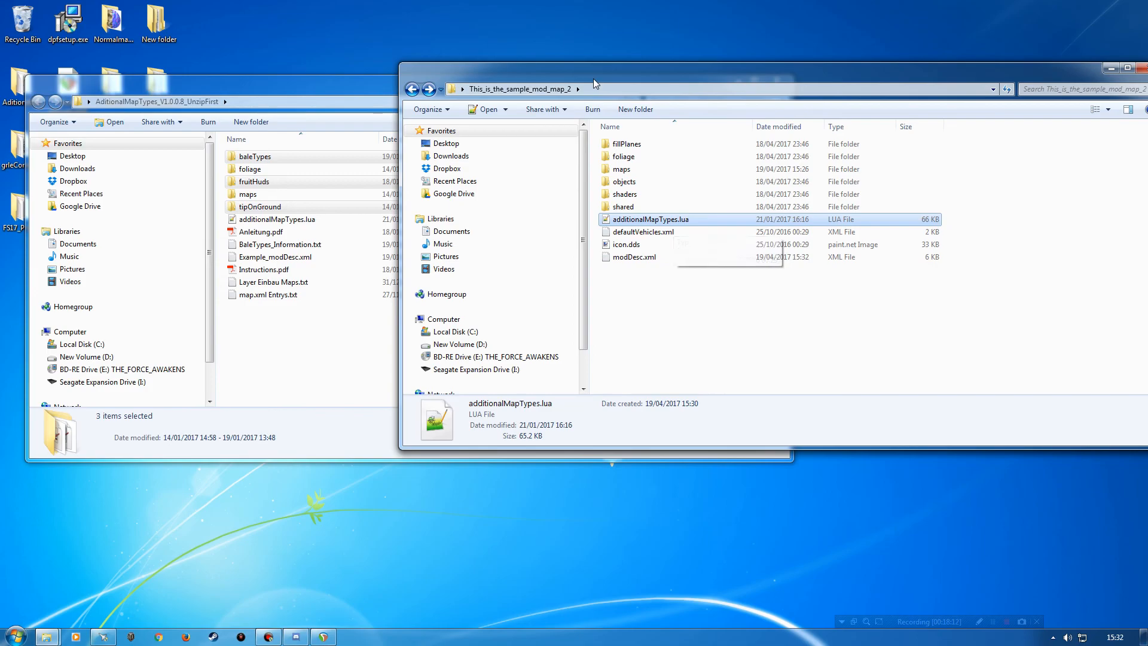
{"action": "left_click_drag", "start_coordinate": [594, 75], "coordinate": [365, 43]}
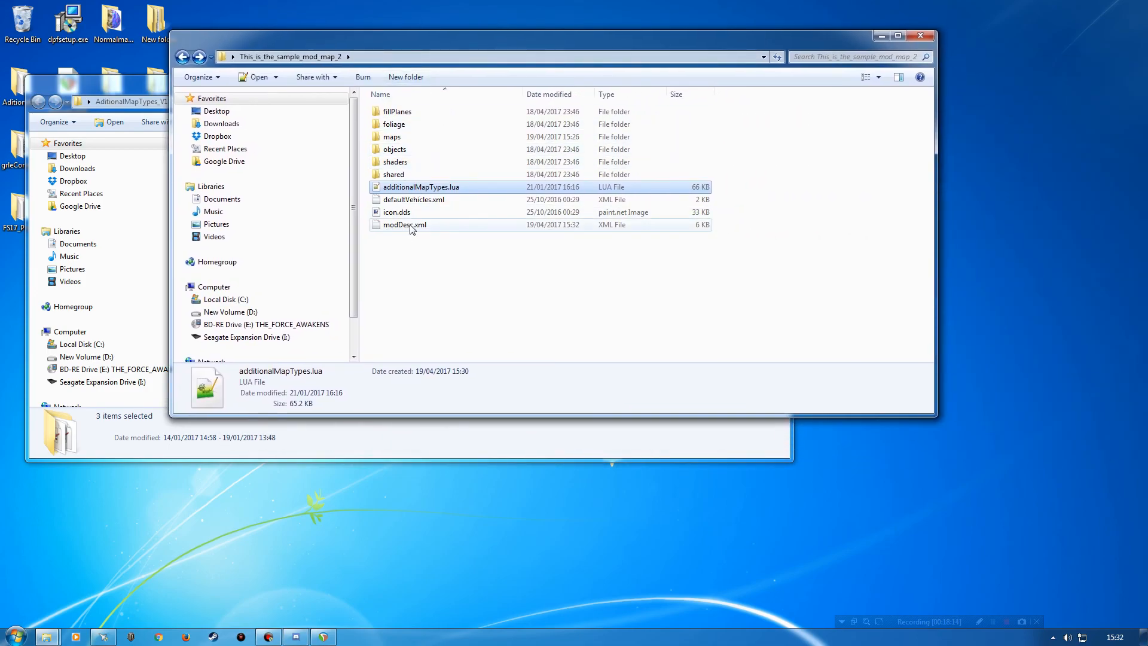
{"action": "key", "text": "ctrl+v"}
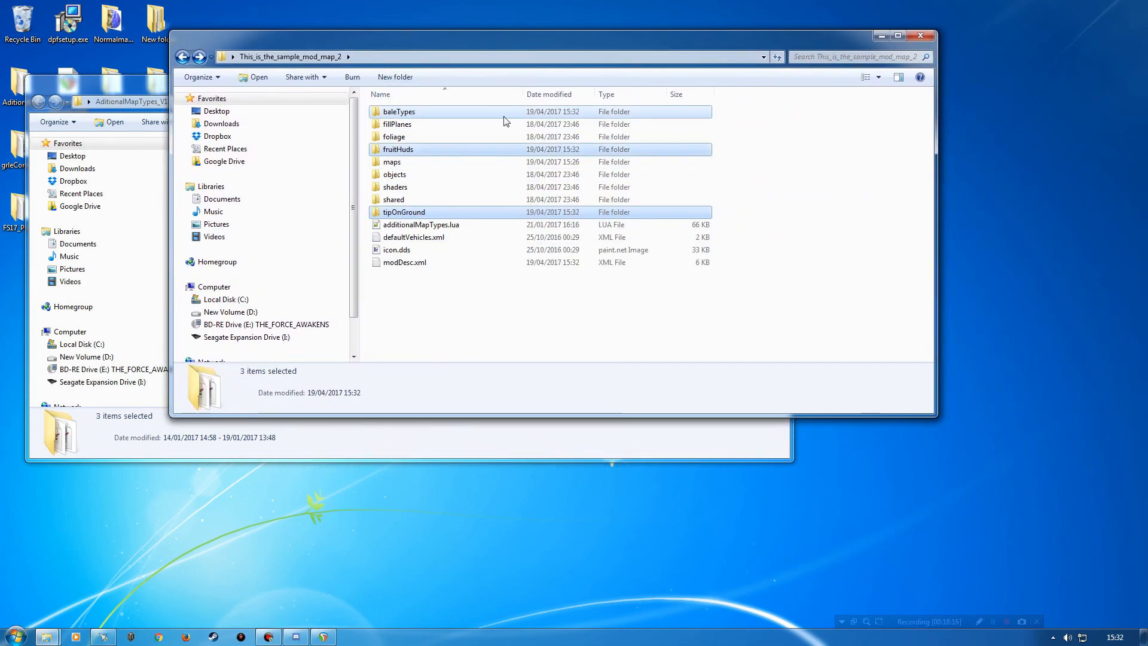
Delete the roundbales and squarebales folders from the map's baleTypes folder and return to the map root.
{"action": "left_click_drag", "start_coordinate": [503, 43], "coordinate": [581, 53]}
{"action": "double_click", "coordinate": [477, 117]}
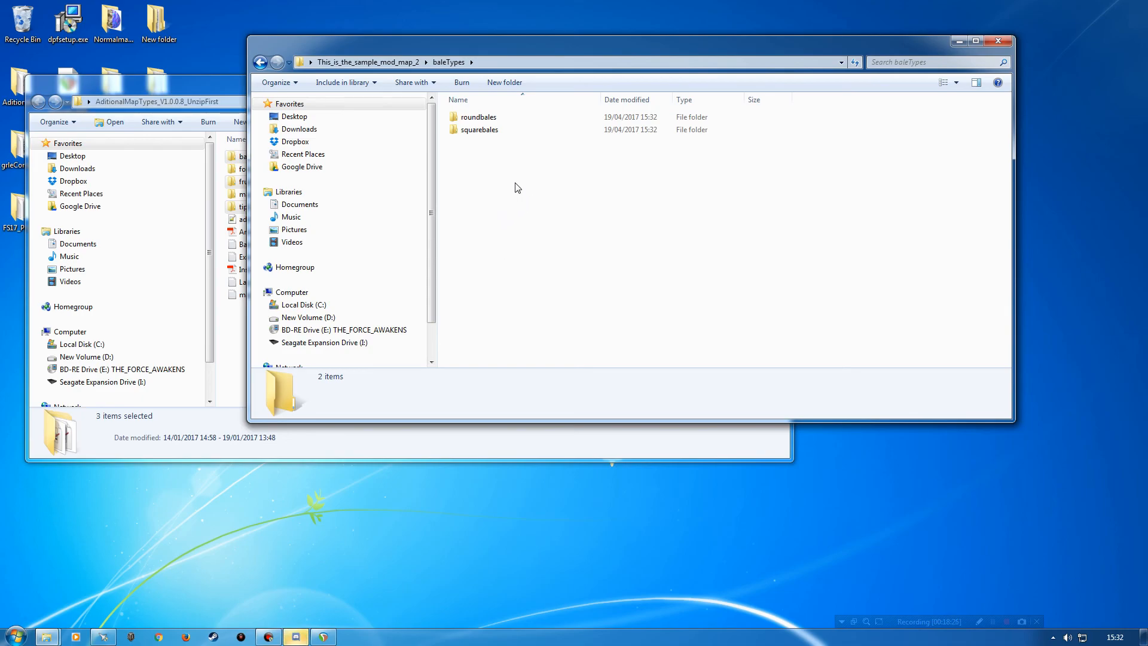
{"action": "left_click_drag", "start_coordinate": [515, 183], "coordinate": [604, 113]}
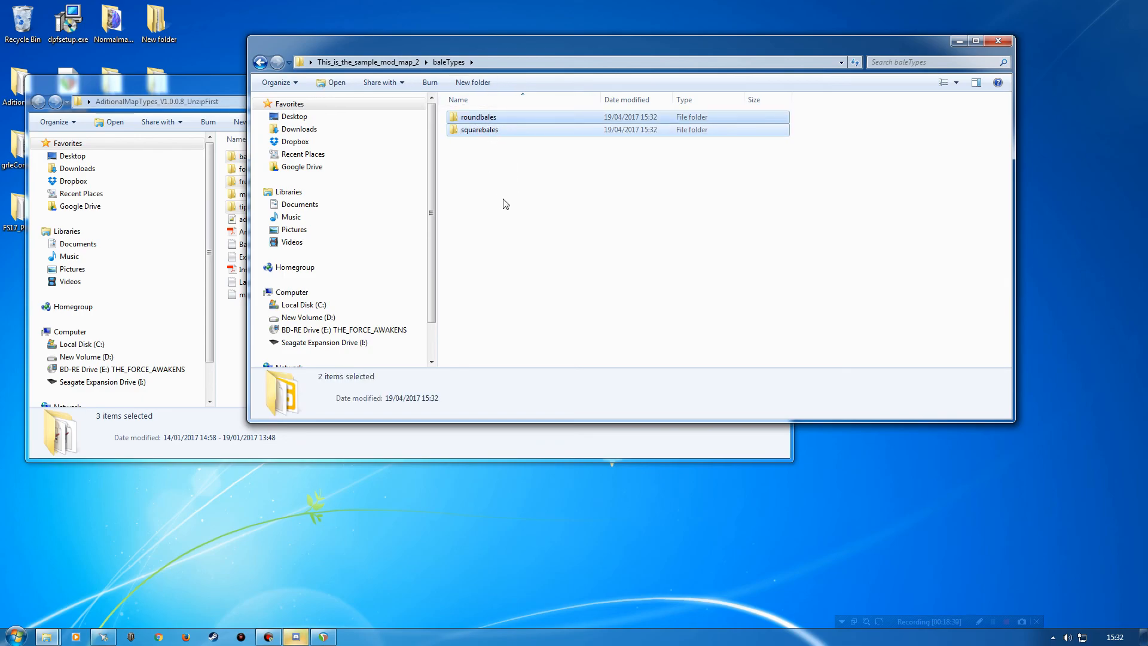
{"action": "key", "text": "Delete"}
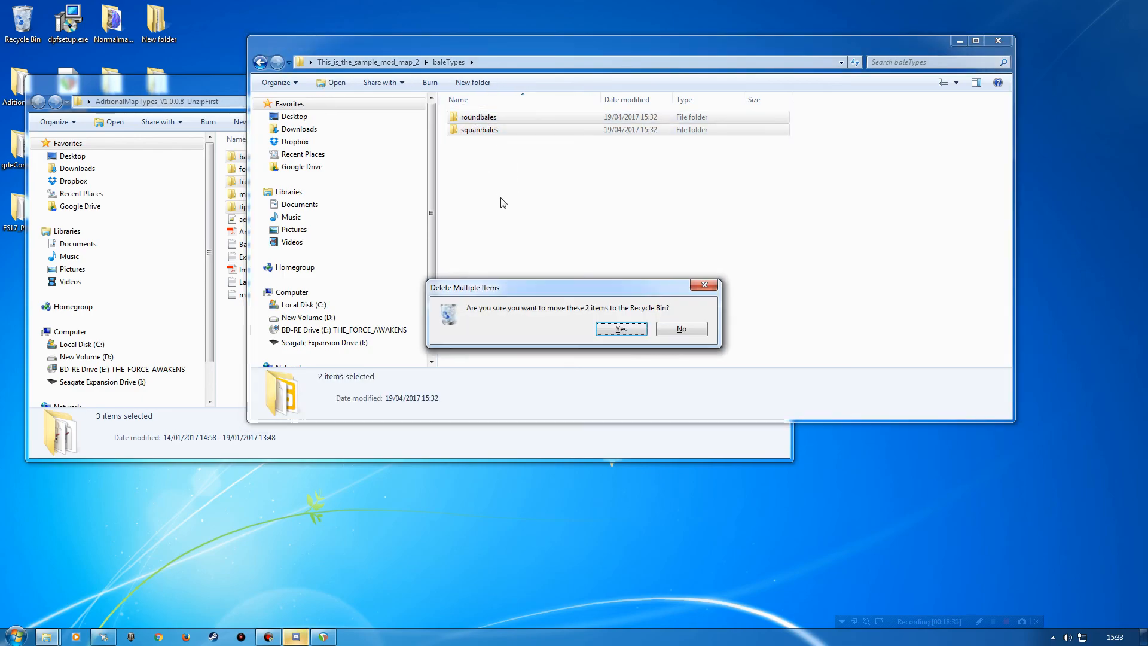
{"action": "left_click", "coordinate": [621, 327]}
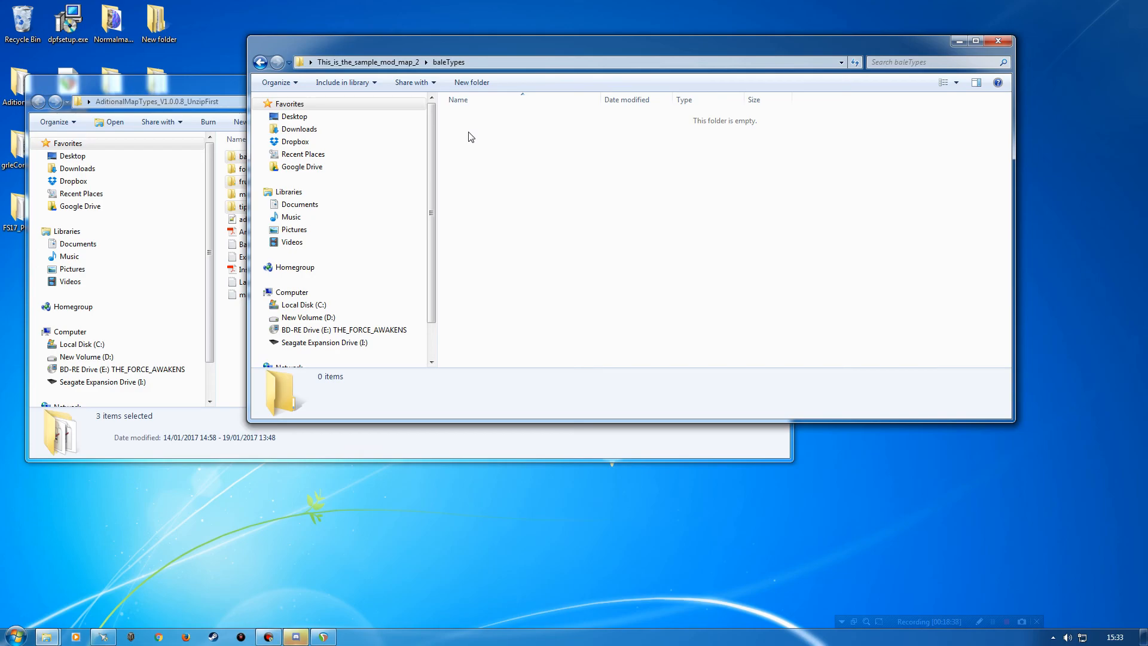
{"action": "key", "text": "BackSpace"}
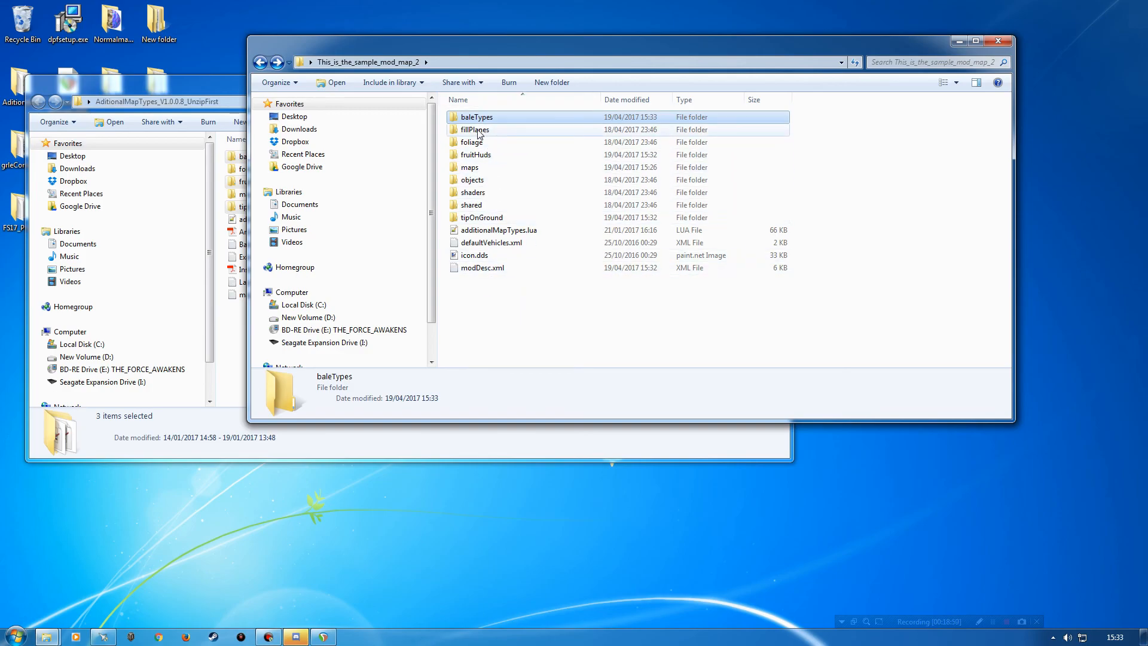
Delete the "Additional Huds if you needed" folder from the map's fruitHuds folder after checking its contents.
{"action": "double_click", "coordinate": [476, 154]}
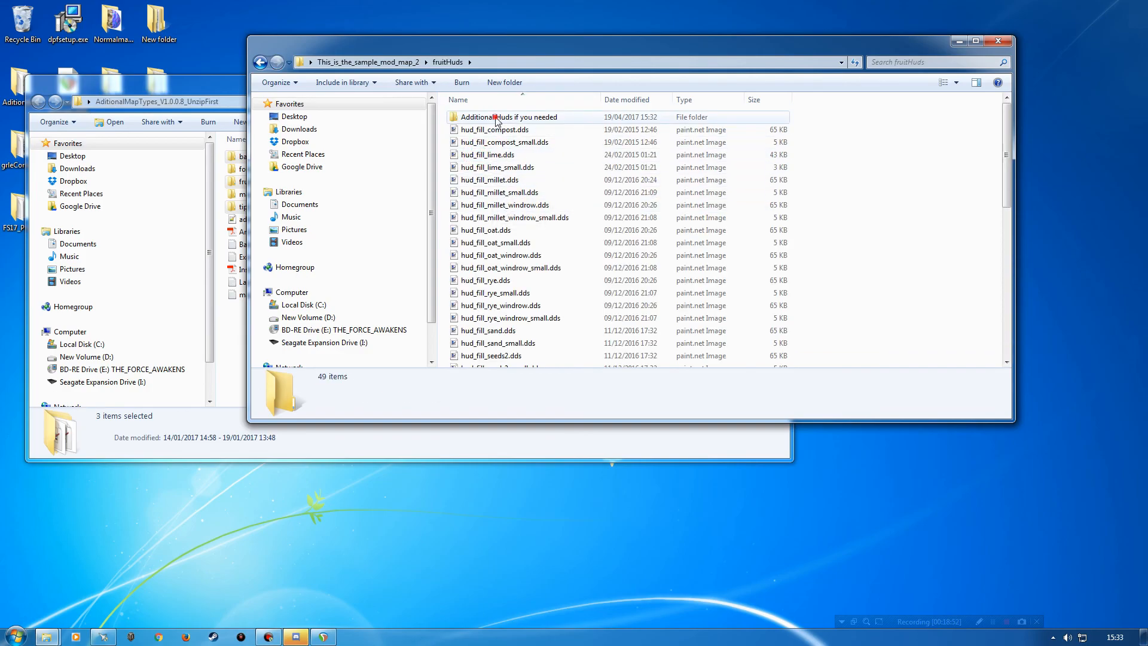
{"action": "left_click", "coordinate": [496, 121]}
{"action": "double_click", "coordinate": [489, 120]}
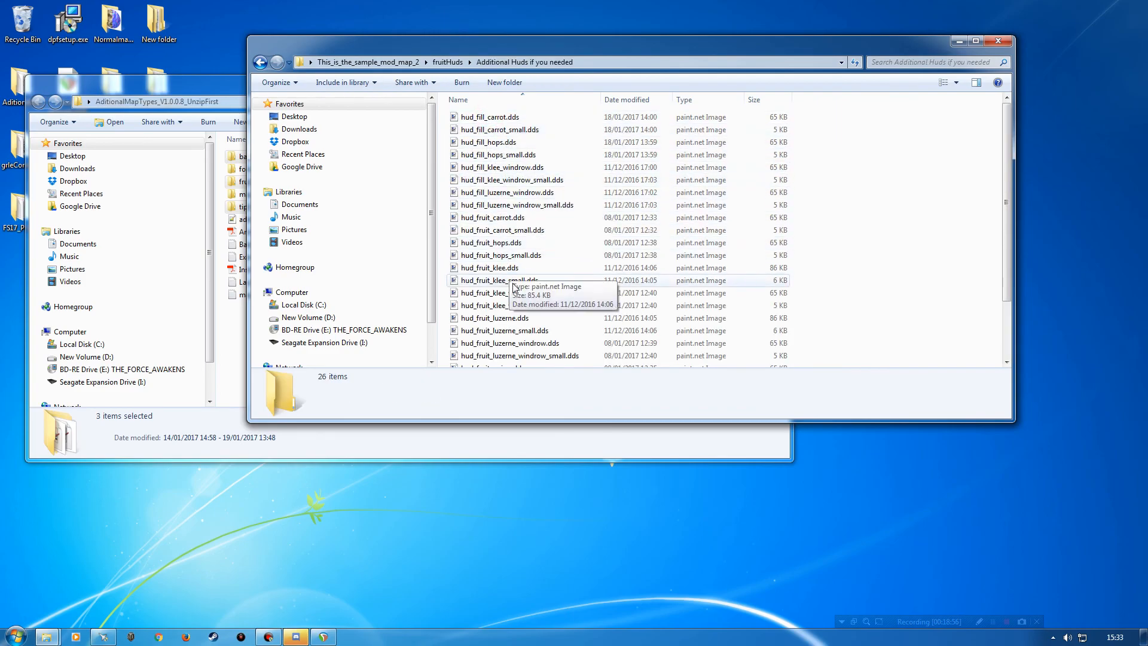
{"action": "key", "text": "BackSpace"}
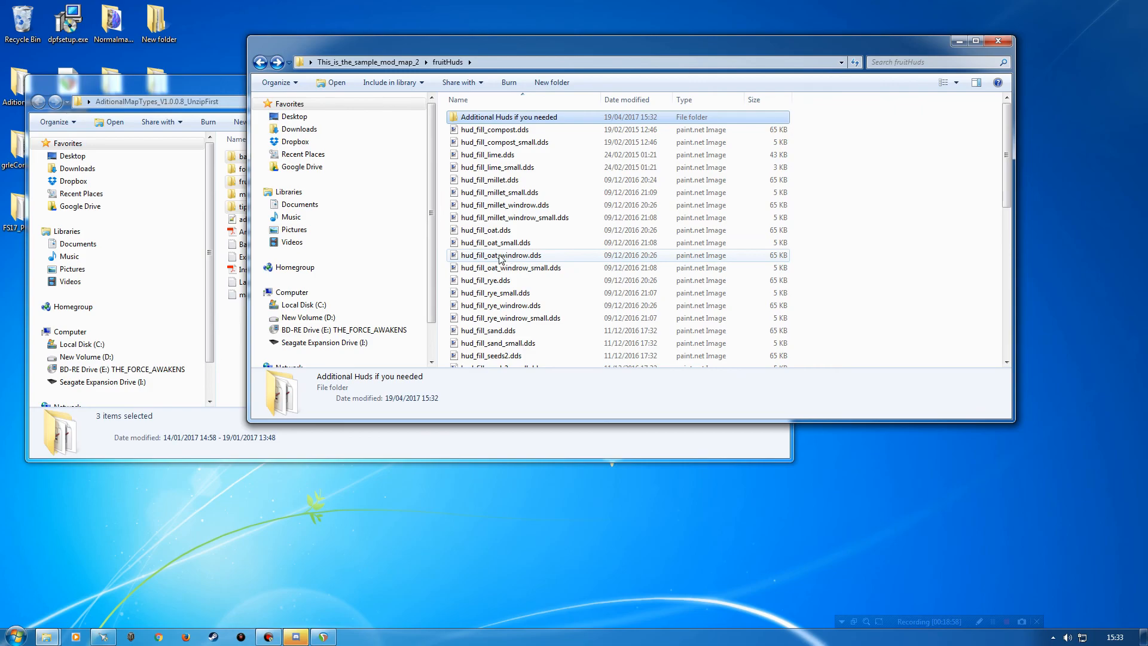
{"action": "key", "text": "Delete"}
{"action": "left_click", "coordinate": [609, 366]}
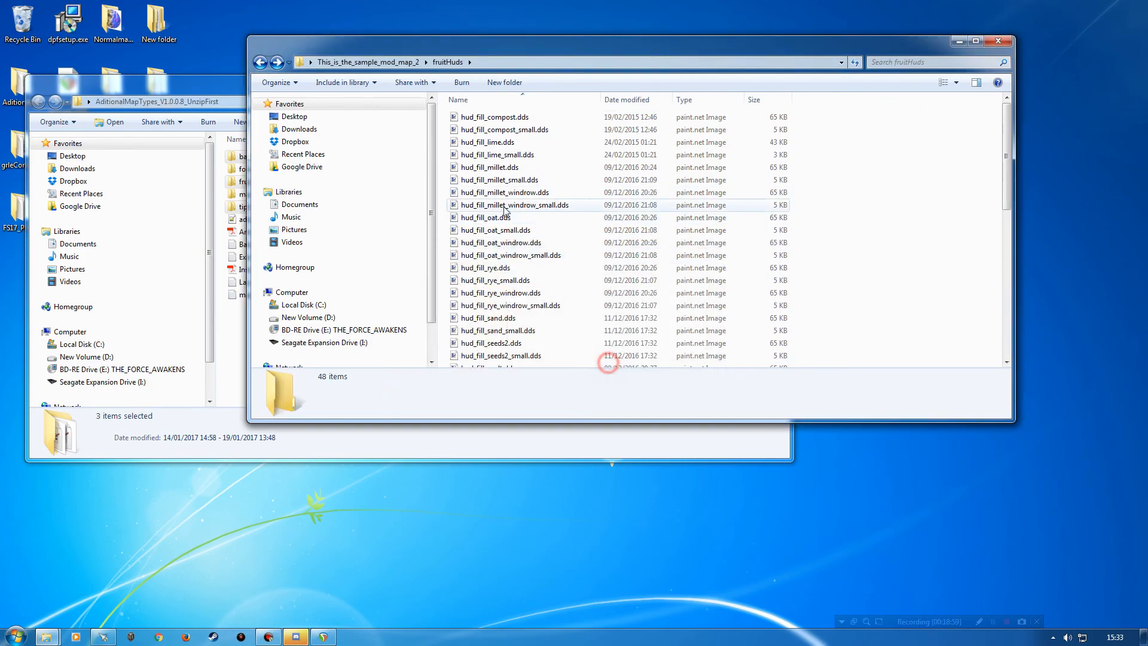
Delete every file in fruitHuds except hud_fill_compost.dds and hud_fill_compost_small.dds, and return to the map root.
{"action": "left_click", "coordinate": [499, 144]}
{"action": "scroll", "coordinate": [522, 261], "scroll_direction": "down", "scroll_amount": 9}
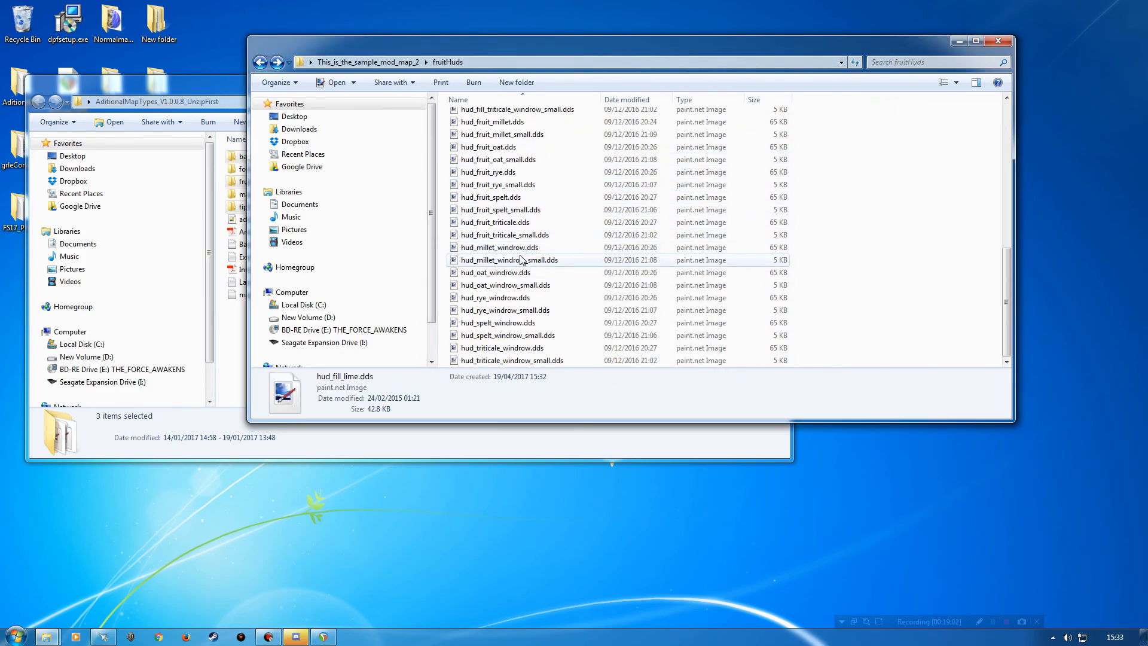
{"action": "left_click", "coordinate": [502, 360], "text": "shift"}
{"action": "key", "text": "Delete"}
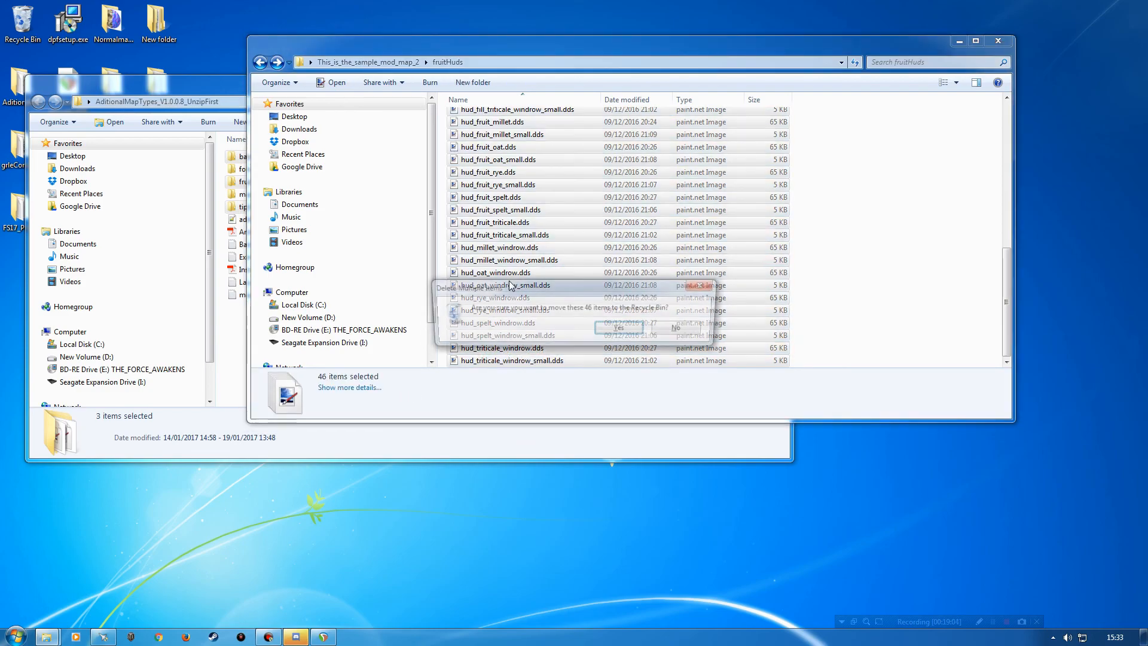
{"action": "left_click", "coordinate": [613, 326]}
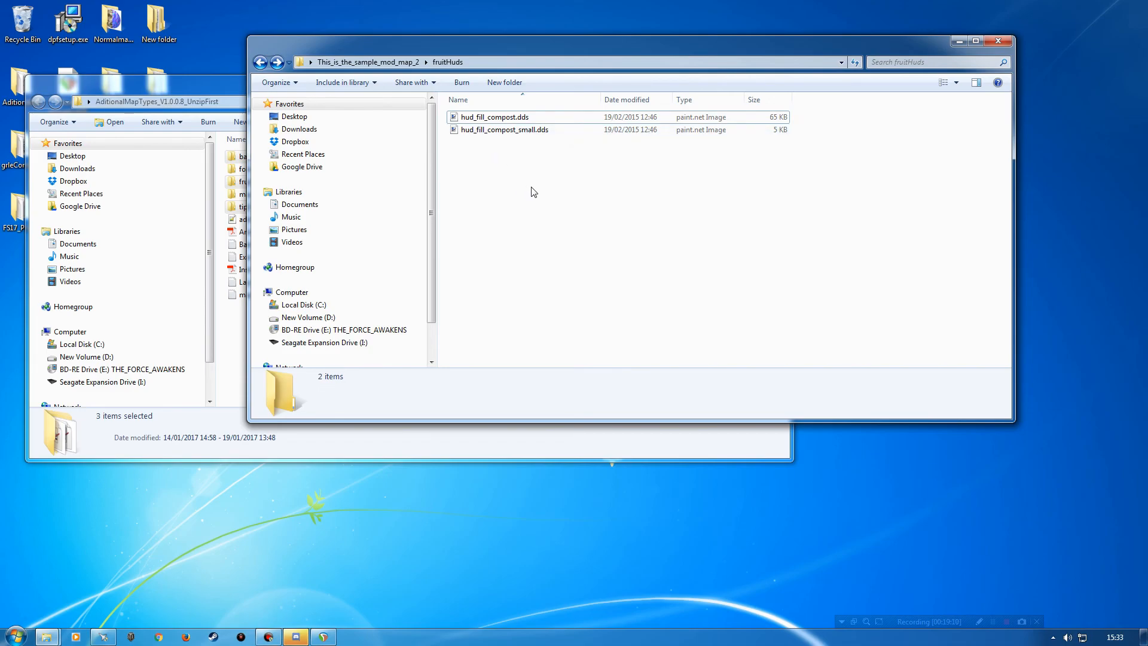
{"action": "left_click_drag", "start_coordinate": [530, 48], "coordinate": [600, 40]}
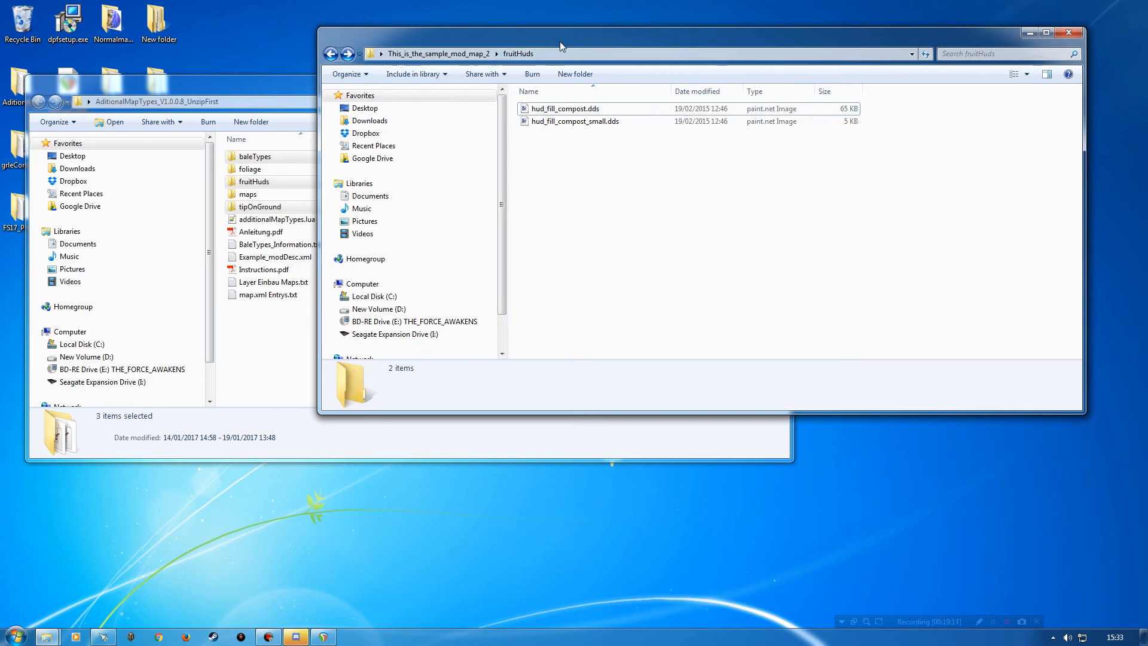
{"action": "left_click_drag", "start_coordinate": [559, 41], "coordinate": [496, 65]}
{"action": "key", "text": "BackSpace"}
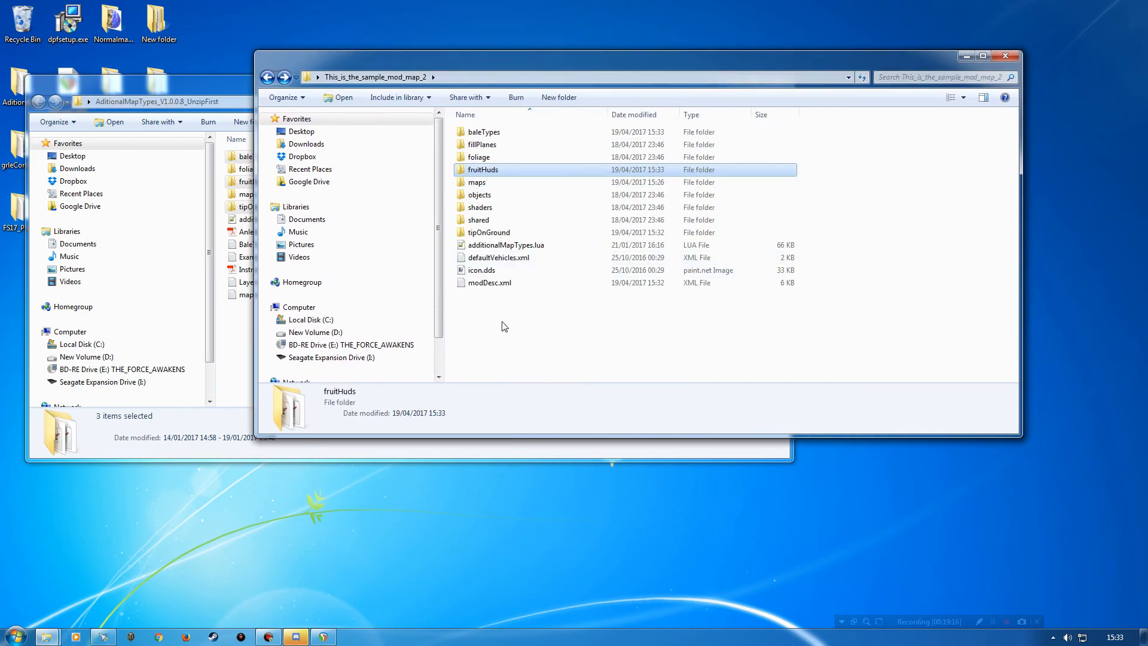
Delete every texture in the map's tipOnGround folder except the three compost files, and return to the map root.
{"action": "double_click", "coordinate": [514, 232]}
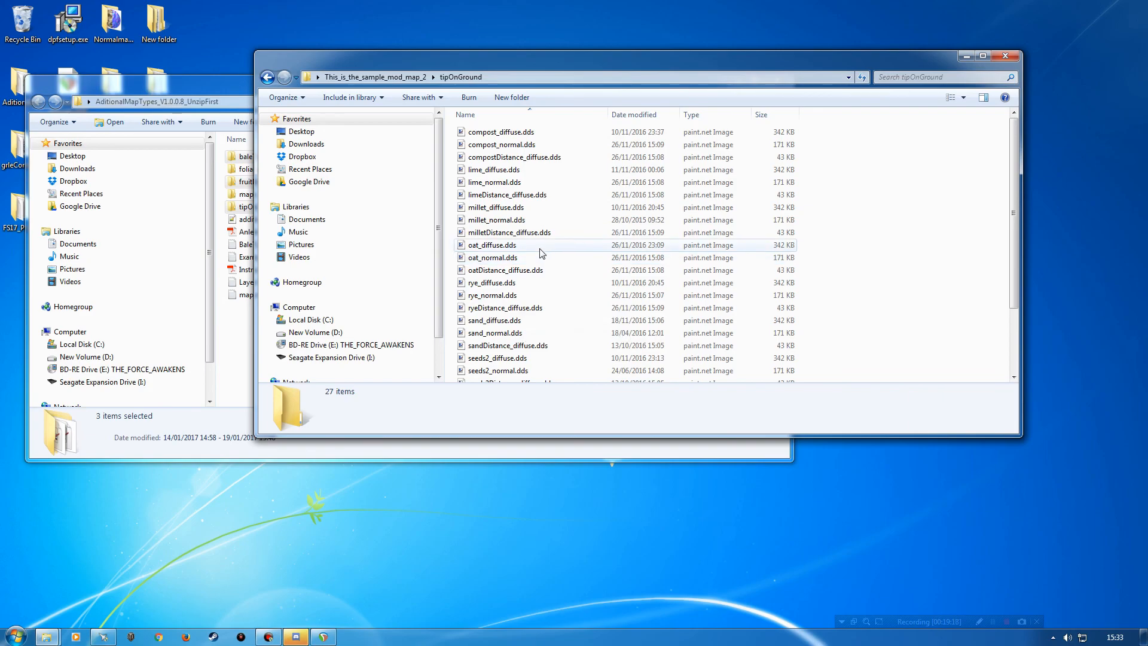
{"action": "left_click", "coordinate": [488, 172]}
{"action": "scroll", "coordinate": [572, 252], "scroll_direction": "down", "scroll_amount": 3}
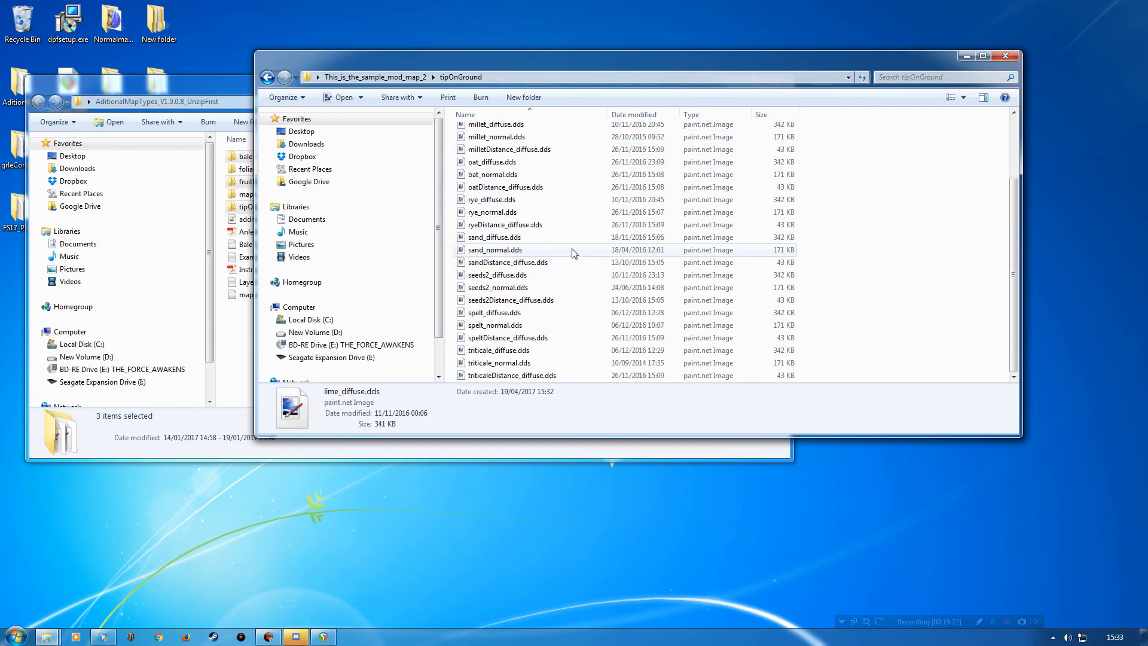
{"action": "left_click", "coordinate": [598, 375], "text": "shift"}
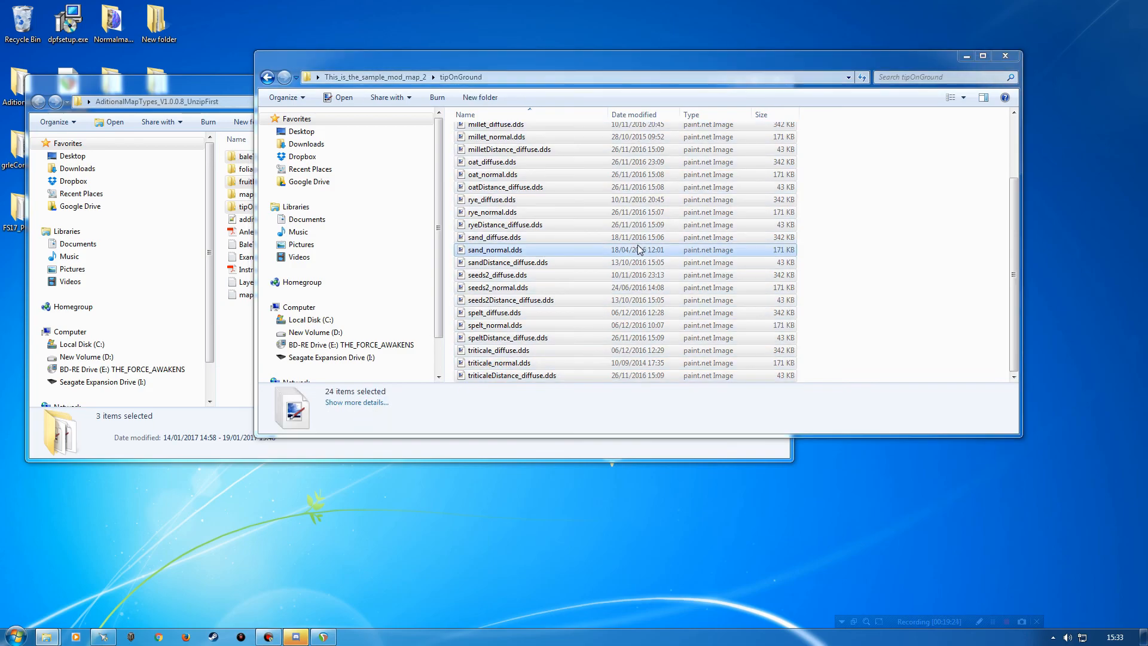
{"action": "key", "text": "Delete"}
{"action": "left_click", "coordinate": [629, 326]}
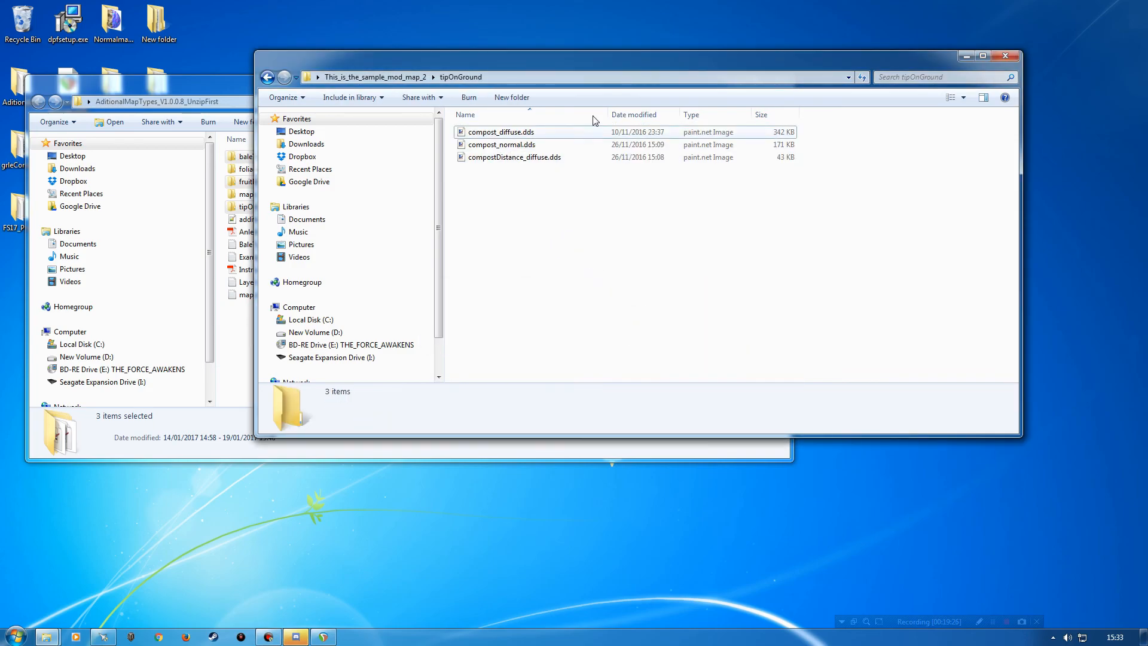
{"action": "left_click_drag", "start_coordinate": [586, 66], "coordinate": [678, 33]}
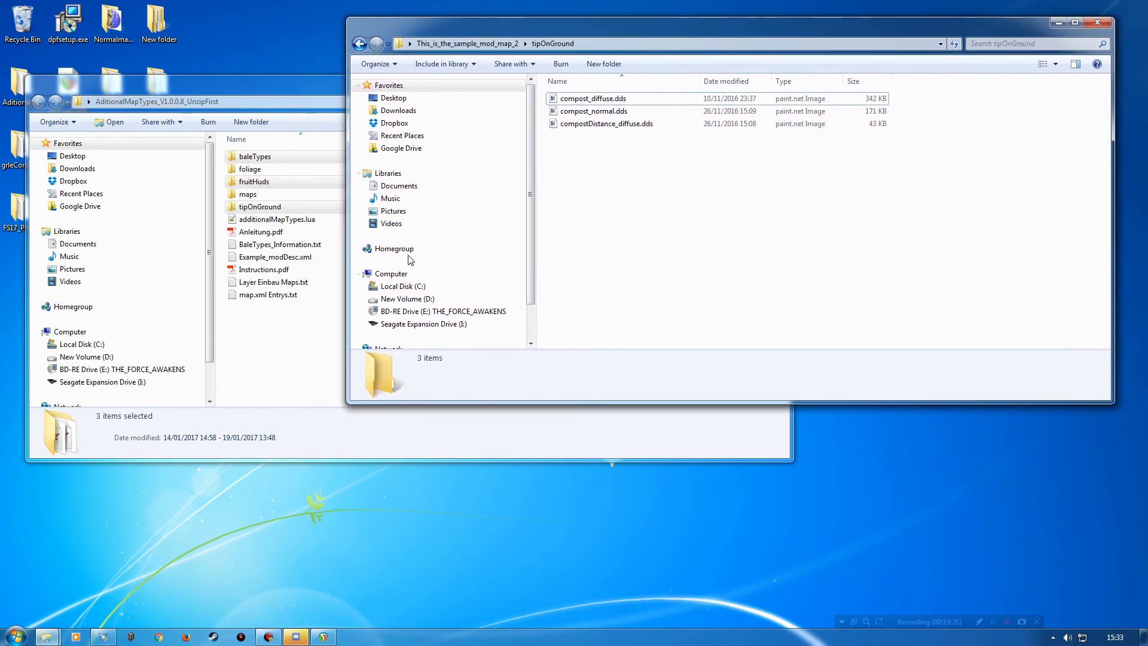
{"action": "key", "text": "BackSpace"}
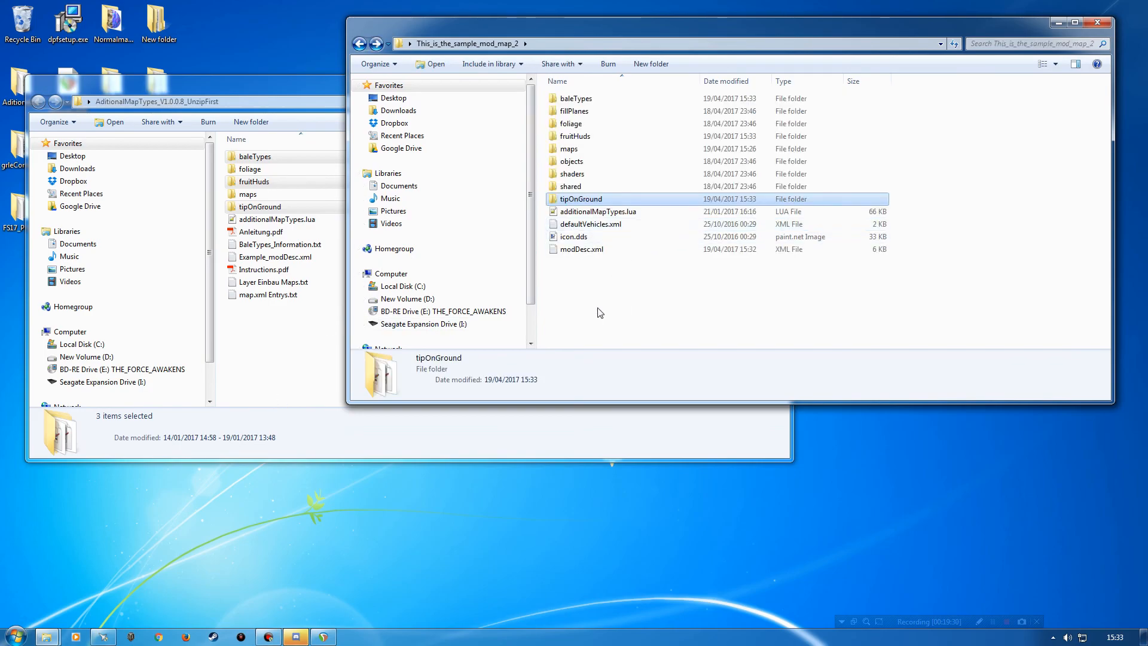
Examine the pSystem and textures/terrain/distance subfolders of the maps folder in AditionalMapTypes_V1.0.0.8_UnzipFirst, and return to its root.
{"action": "left_click", "coordinate": [270, 335]}
{"action": "double_click", "coordinate": [248, 193]}
{"action": "left_click", "coordinate": [257, 157]}
{"action": "double_click", "coordinate": [258, 159]}
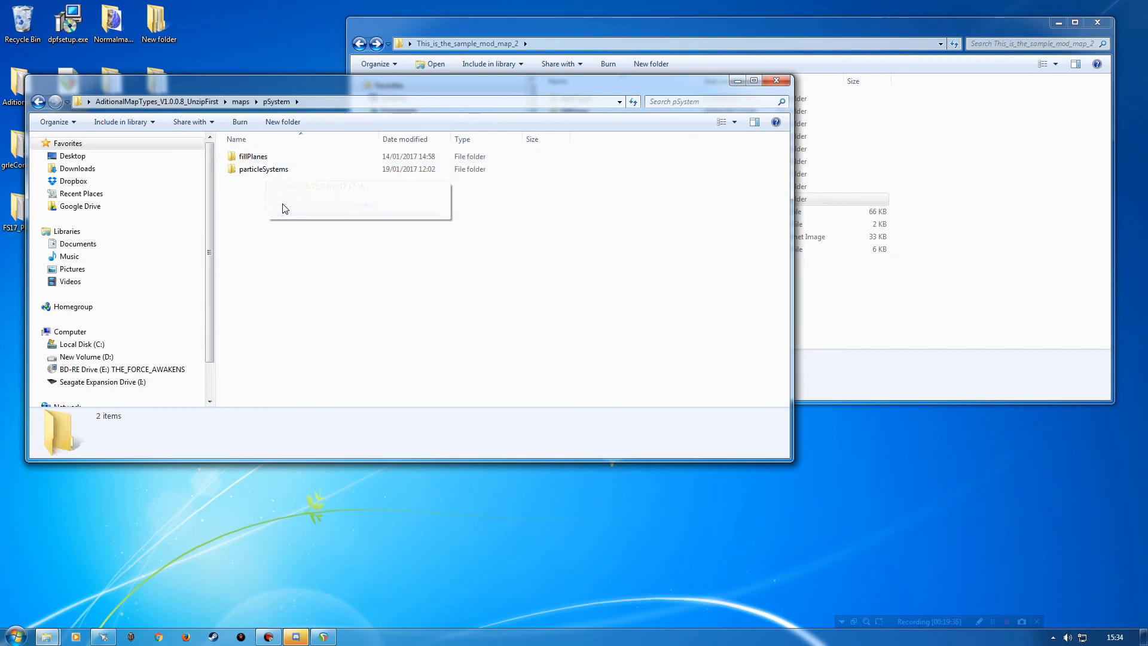
{"action": "key", "text": "BackSpace"}
{"action": "left_click", "coordinate": [255, 170]}
{"action": "left_click", "coordinate": [258, 249]}
{"action": "double_click", "coordinate": [251, 170]}
{"action": "left_click", "coordinate": [251, 161]}
{"action": "left_click", "coordinate": [269, 213]}
{"action": "double_click", "coordinate": [251, 162]}
{"action": "double_click", "coordinate": [249, 159]}
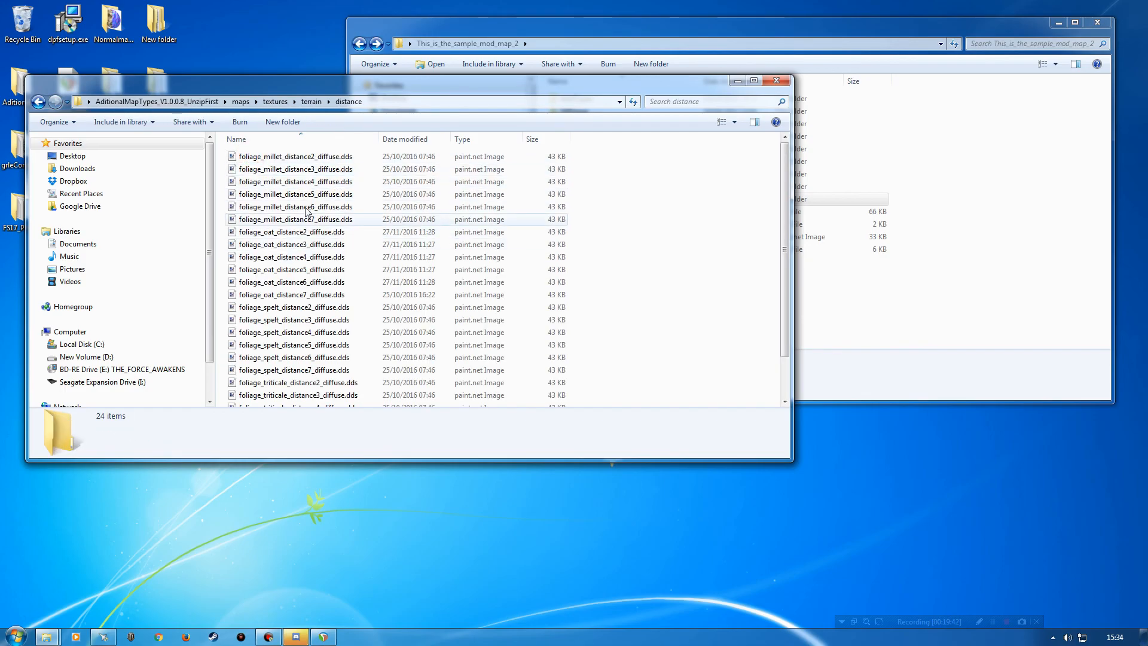
{"action": "scroll", "coordinate": [303, 287], "scroll_direction": "down", "scroll_amount": 2}
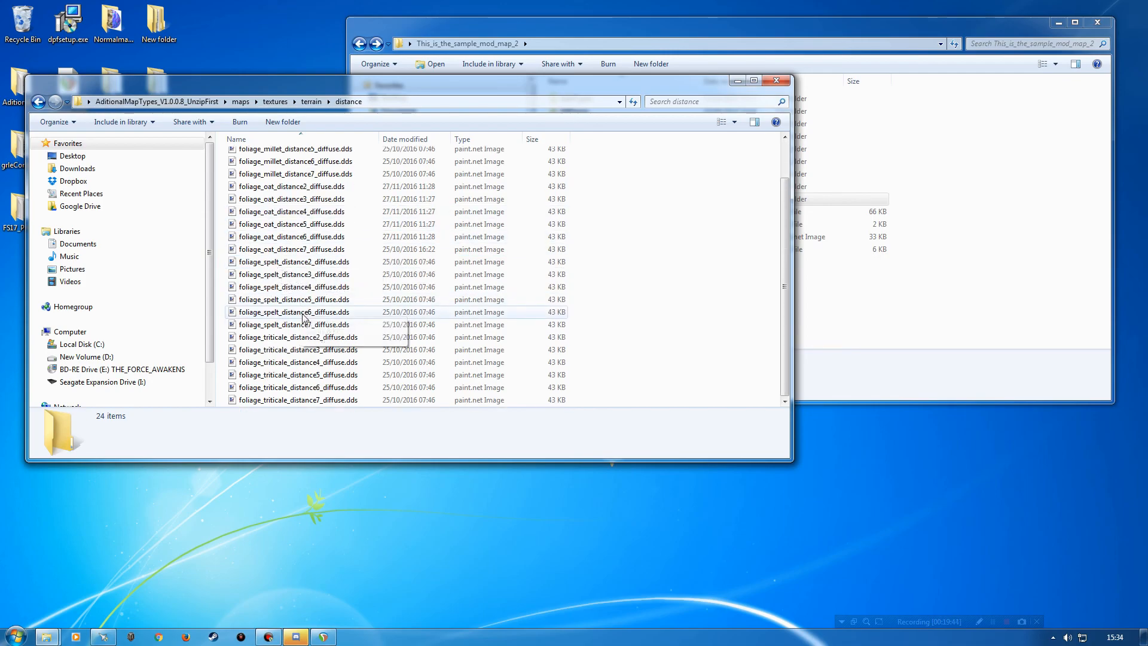
{"action": "key", "text": "BackSpace"}
{"action": "key", "text": "BackSpace"}
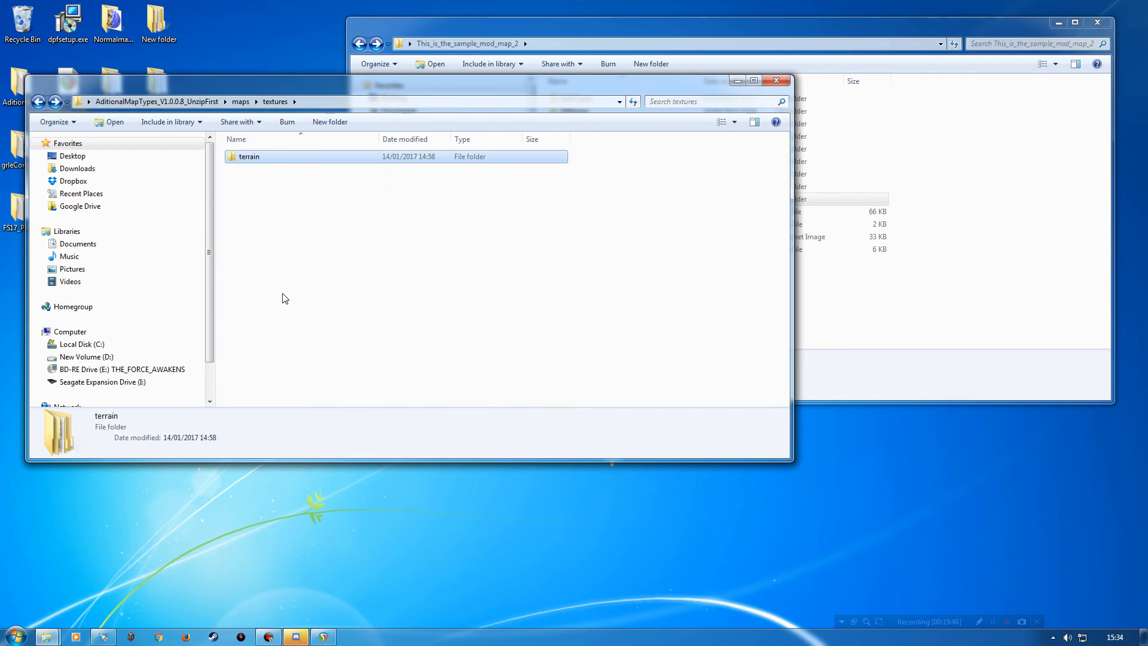
{"action": "key", "text": "BackSpace"}
{"action": "key", "text": "BackSpace"}
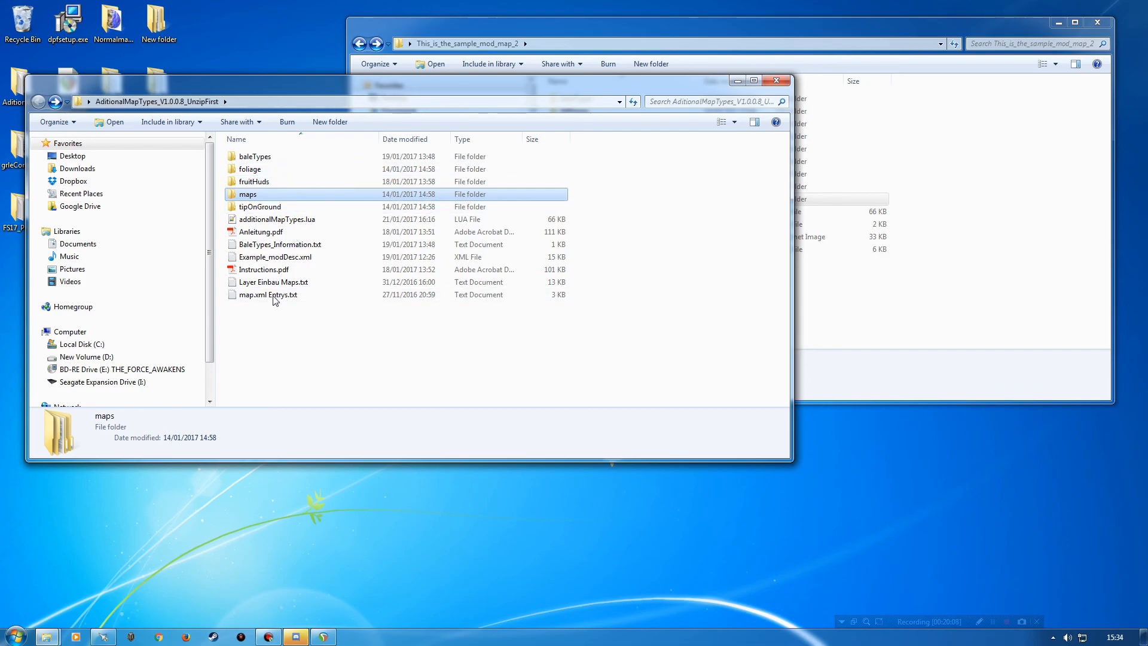
Copy the maps folder from AditionalMapTypes_V1.0.0.8_UnzipFirst into This_is_the_sample_mod_map_2, merging existing folders and replacing all conflicting files.
{"action": "left_click_drag", "start_coordinate": [474, 84], "coordinate": [507, 27]}
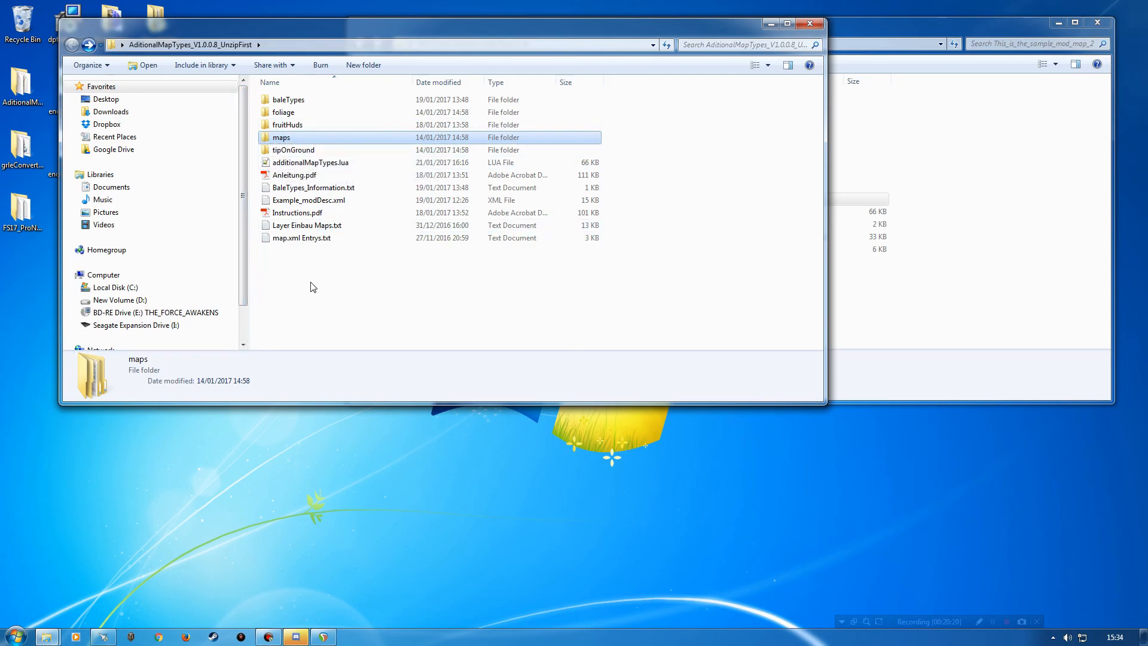
{"action": "double_click", "coordinate": [281, 137]}
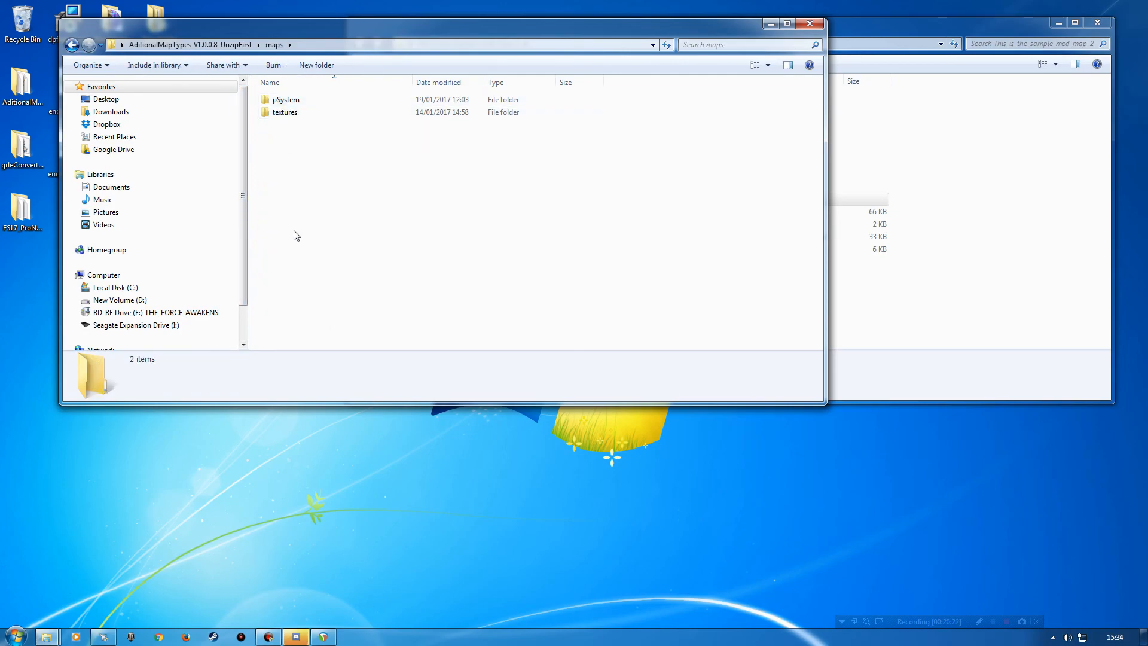
{"action": "key", "text": "BackSpace"}
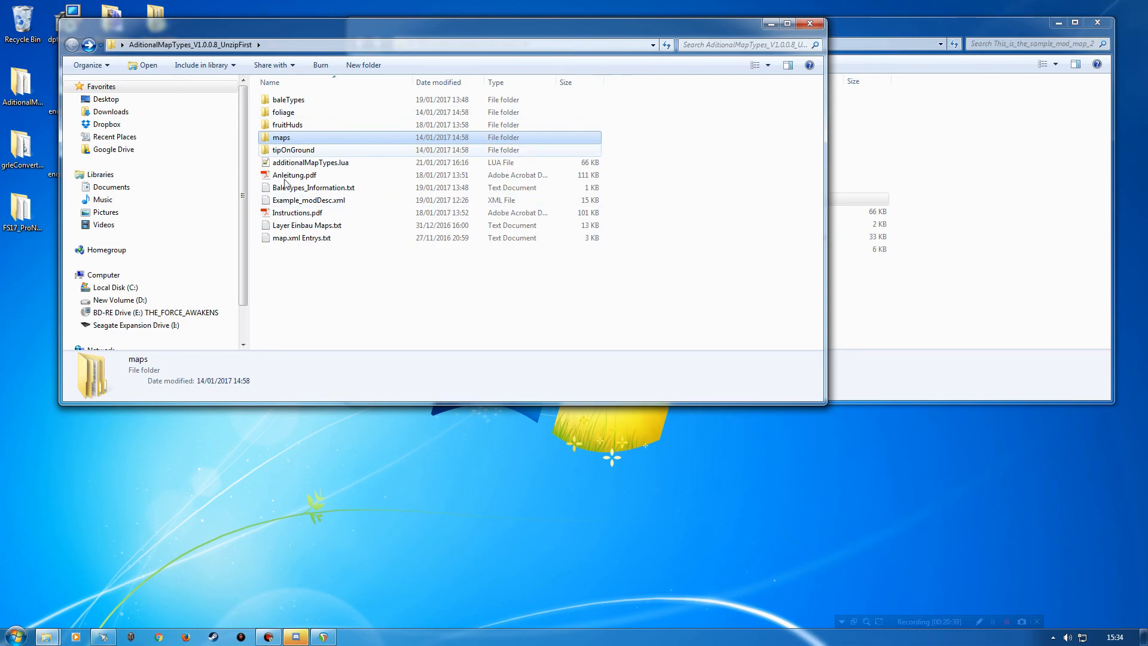
{"action": "left_click", "coordinate": [859, 21]}
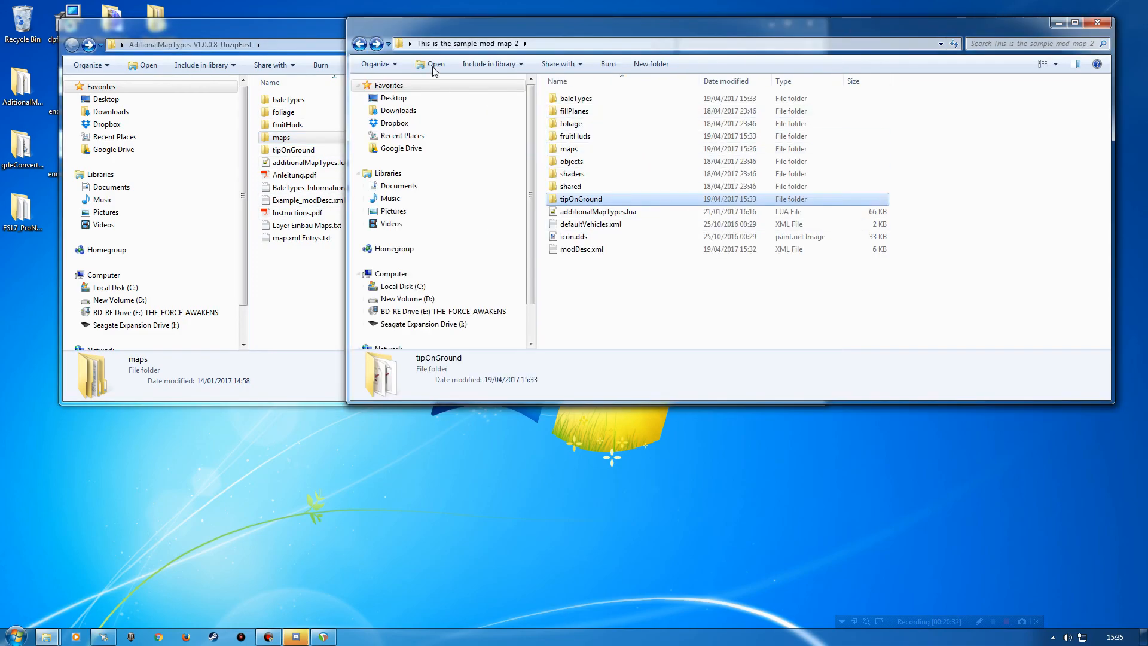
{"action": "key", "text": "ctrl+v"}
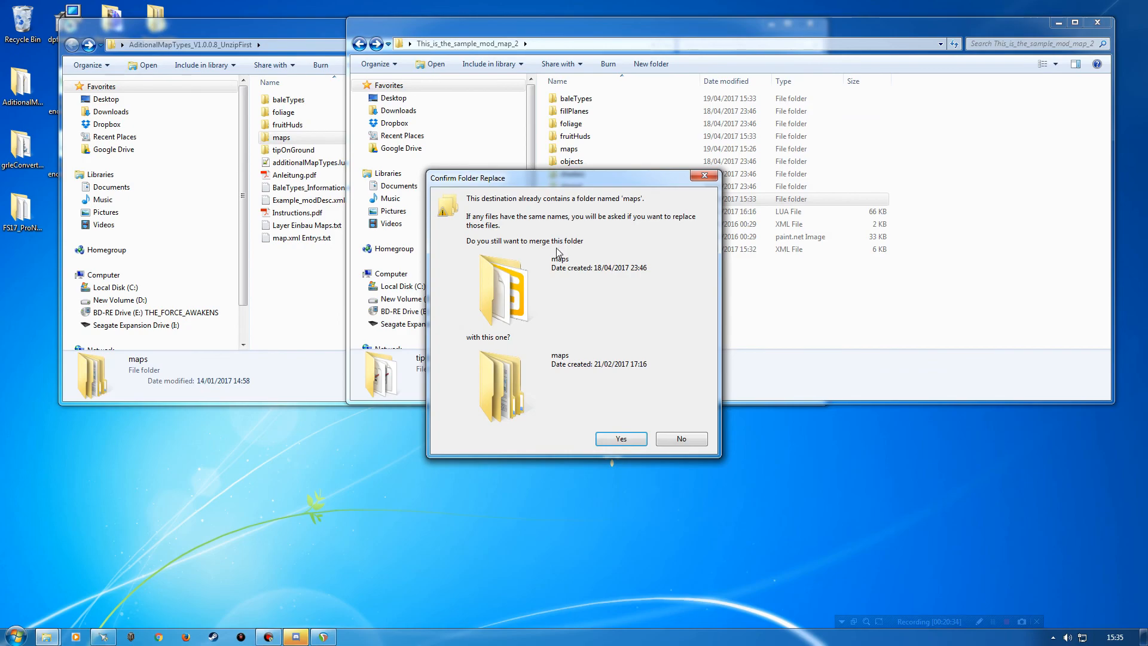
{"action": "left_click", "coordinate": [618, 440]}
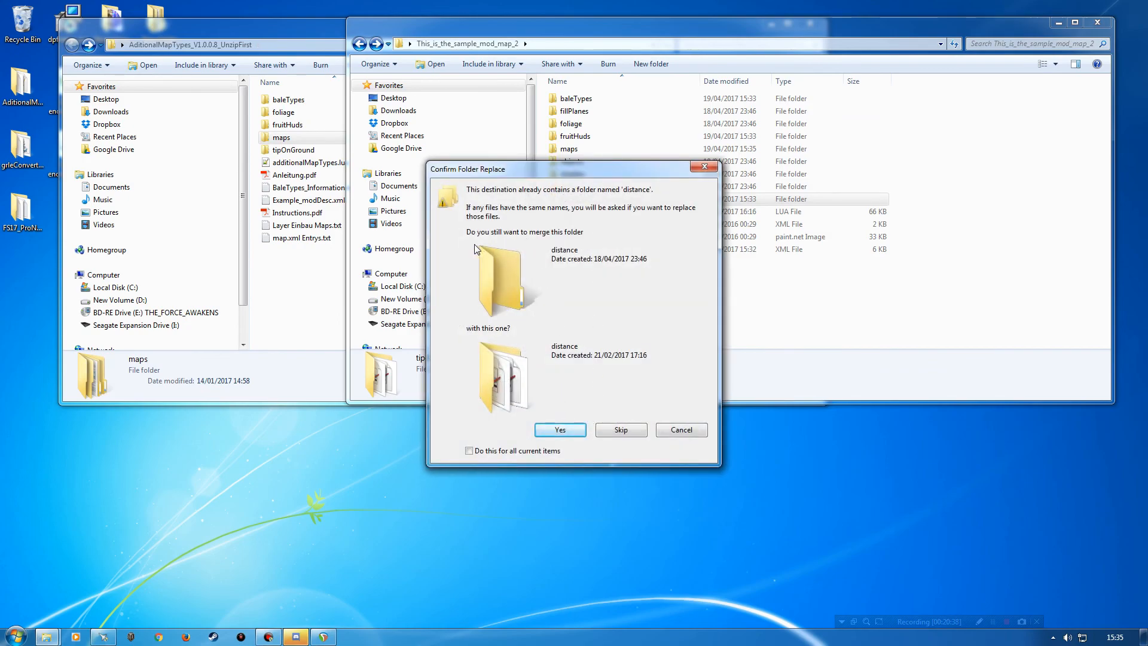
{"action": "left_click", "coordinate": [577, 430]}
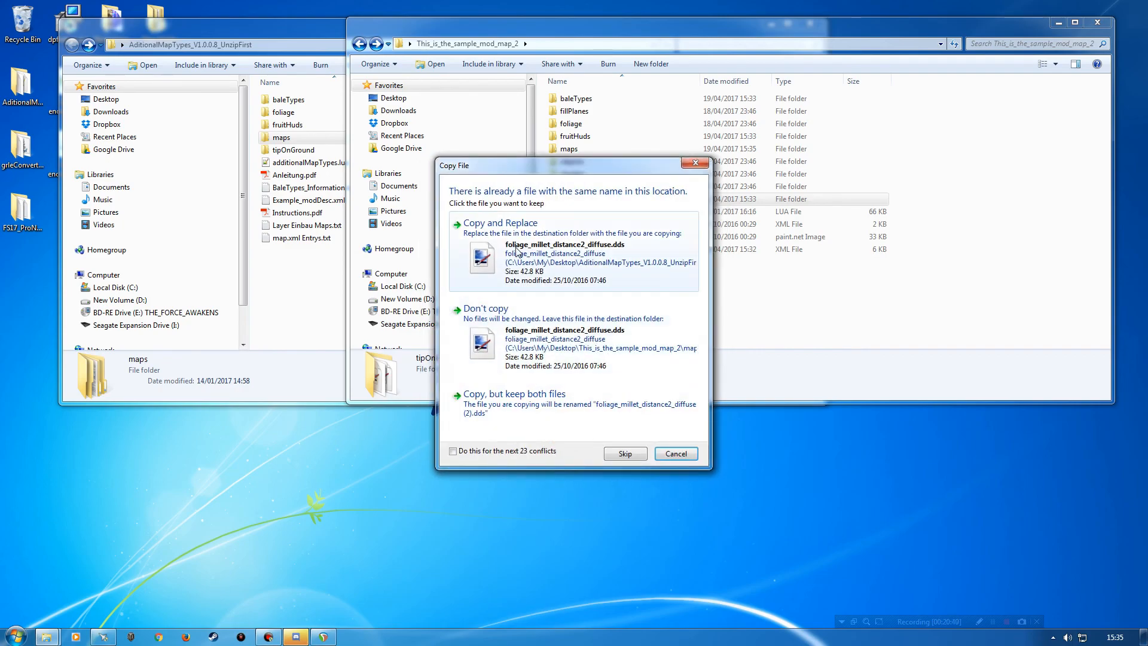
{"action": "left_click", "coordinate": [490, 452]}
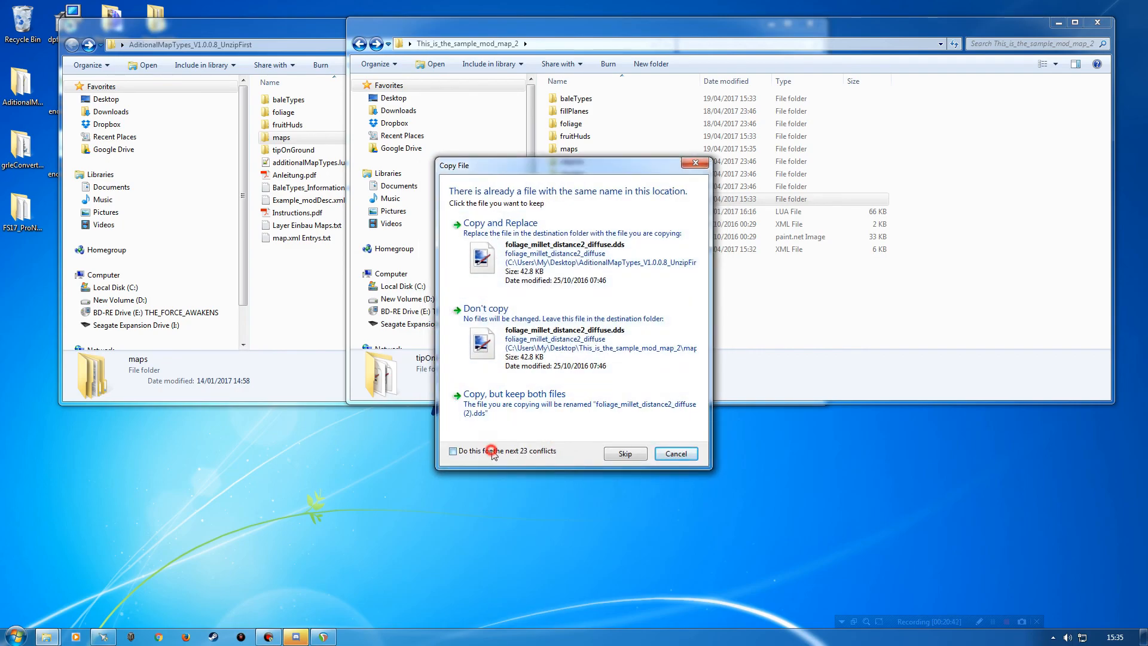
{"action": "left_click", "coordinate": [500, 223]}
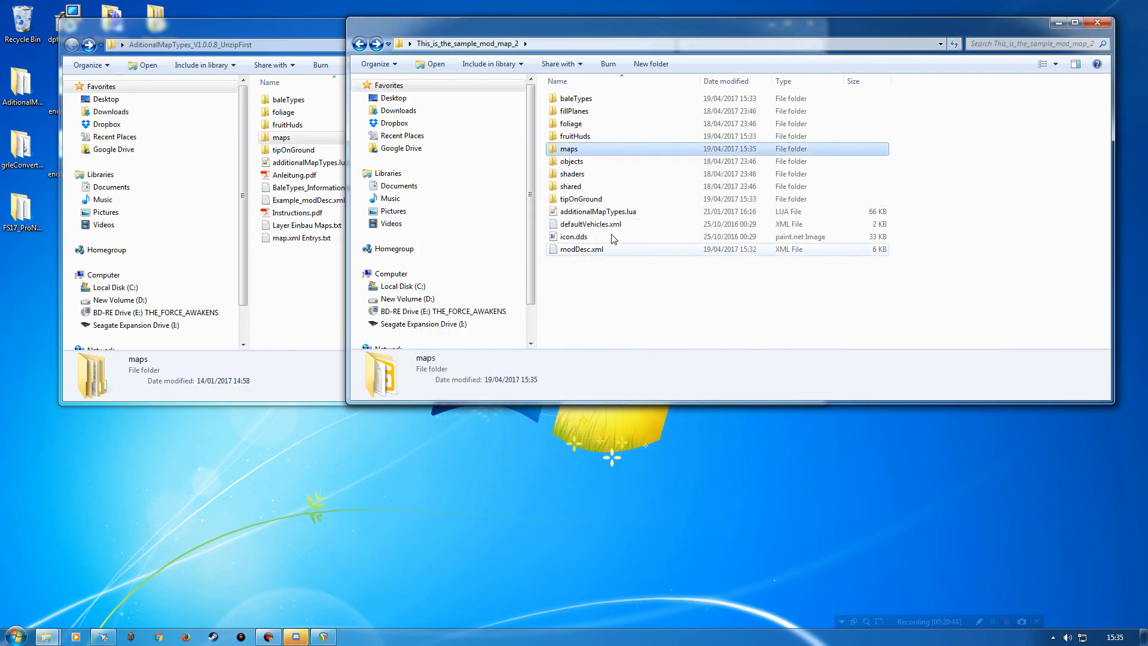
Check the fillPlanes and particleSystems folders inside the map's maps/pSystem folder, and return to the map root.
{"action": "double_click", "coordinate": [571, 149]}
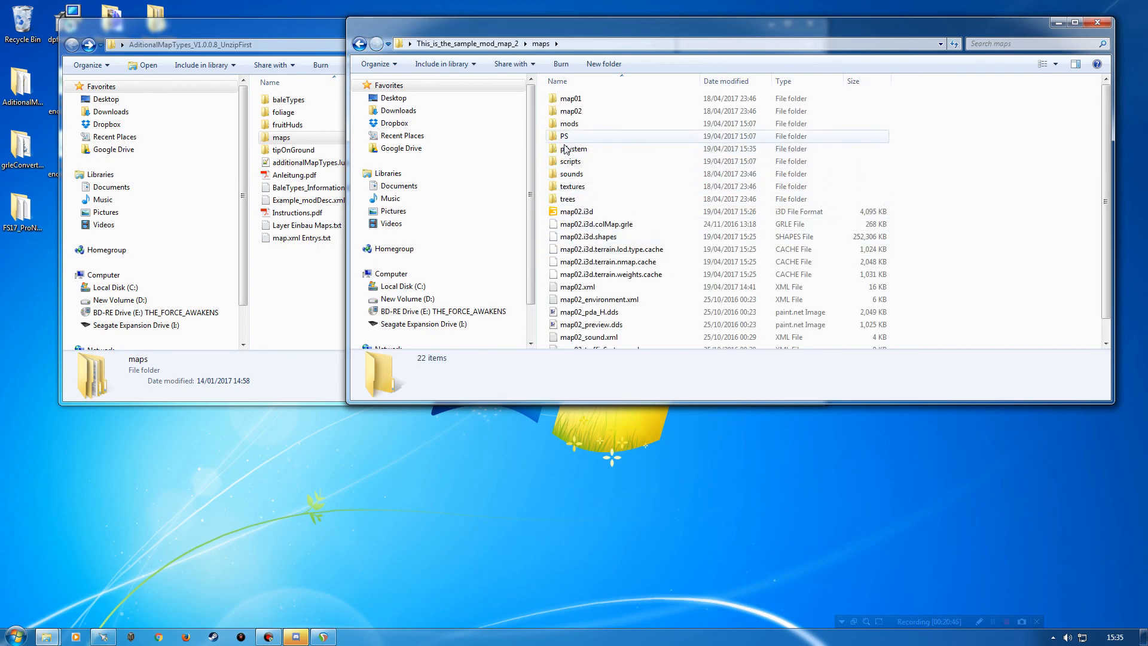
{"action": "double_click", "coordinate": [575, 148]}
{"action": "left_click_drag", "start_coordinate": [616, 23], "coordinate": [528, 63]}
{"action": "double_click", "coordinate": [486, 139]}
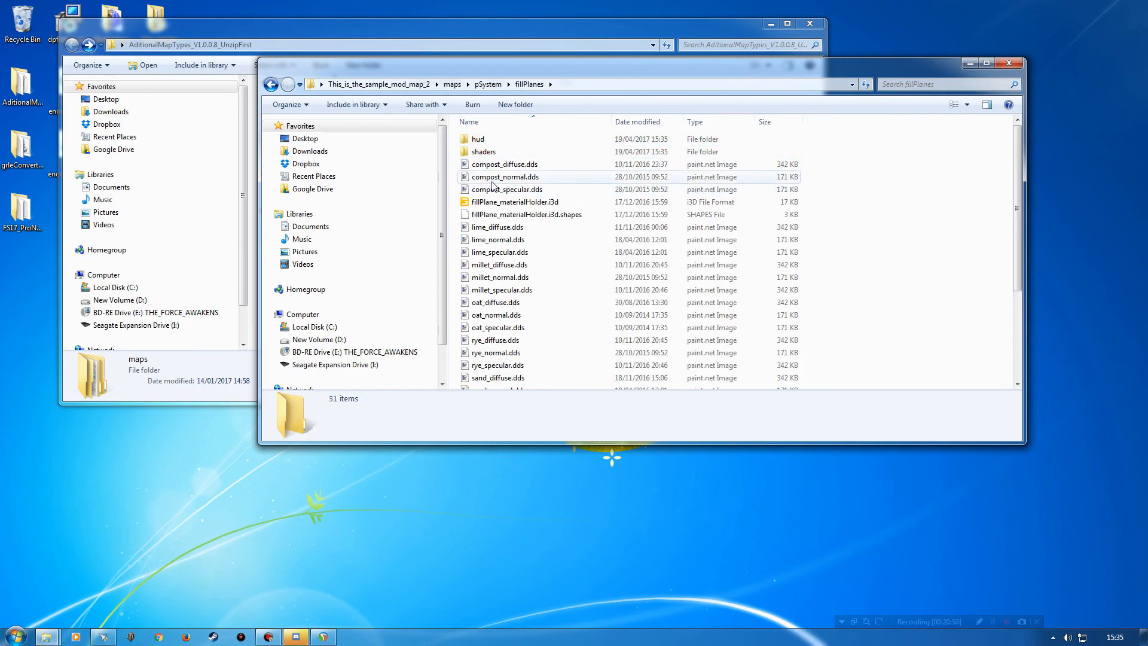
{"action": "key", "text": "BackSpace"}
{"action": "double_click", "coordinate": [493, 152]}
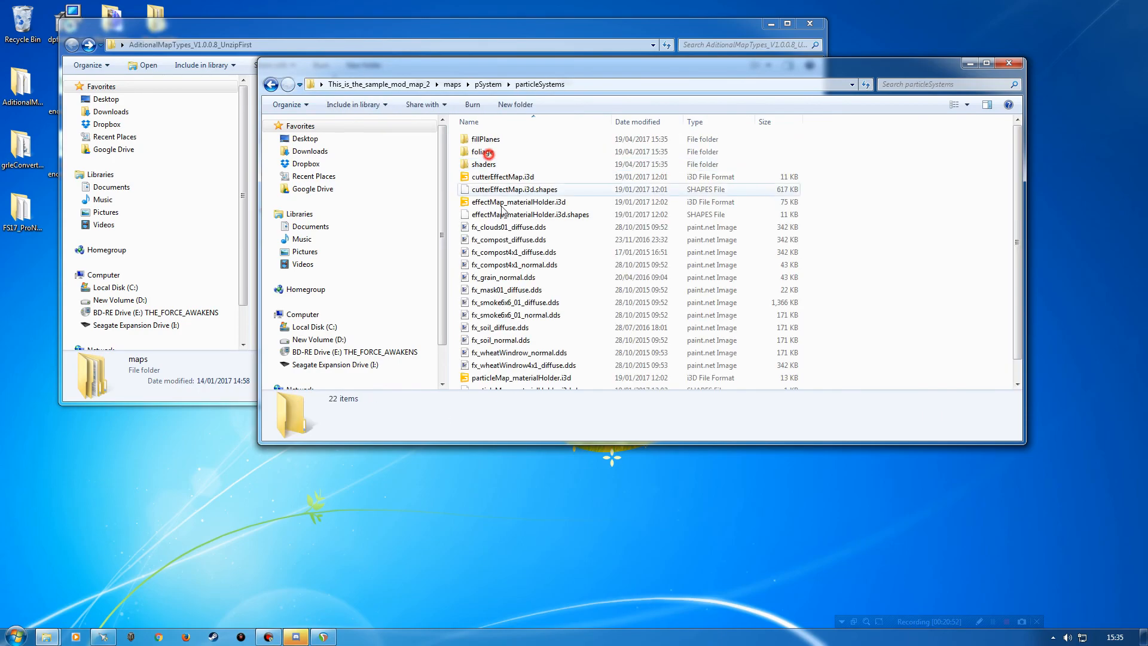
{"action": "key", "text": "BackSpace"}
{"action": "left_click_drag", "start_coordinate": [541, 67], "coordinate": [565, 96]}
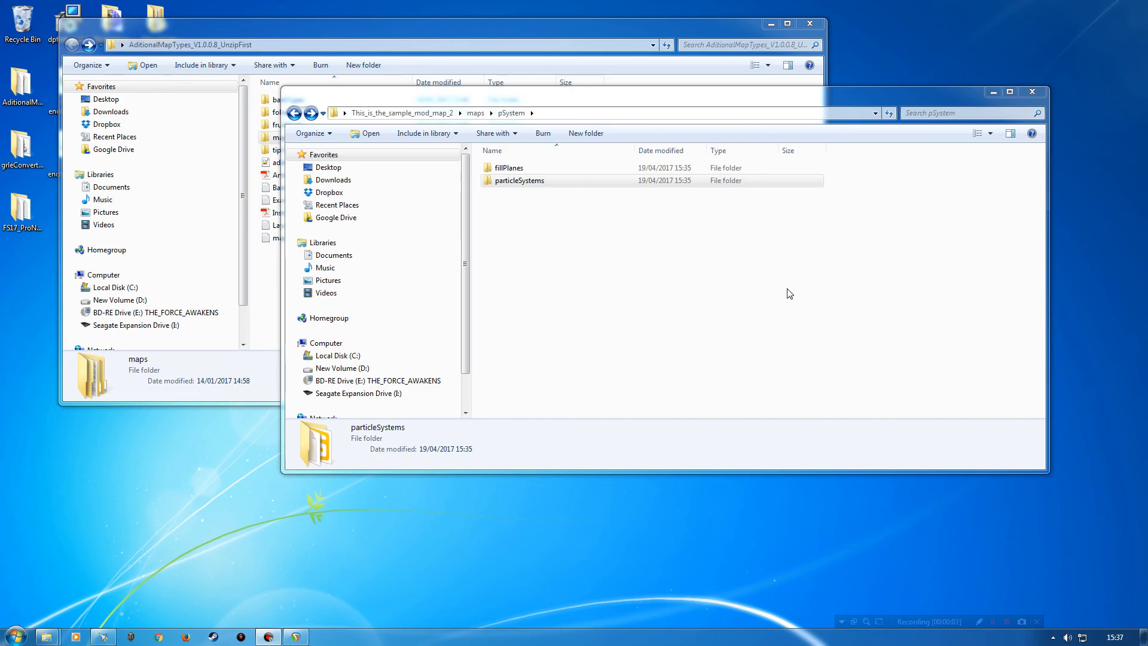
{"action": "left_click_drag", "start_coordinate": [614, 98], "coordinate": [577, 148]}
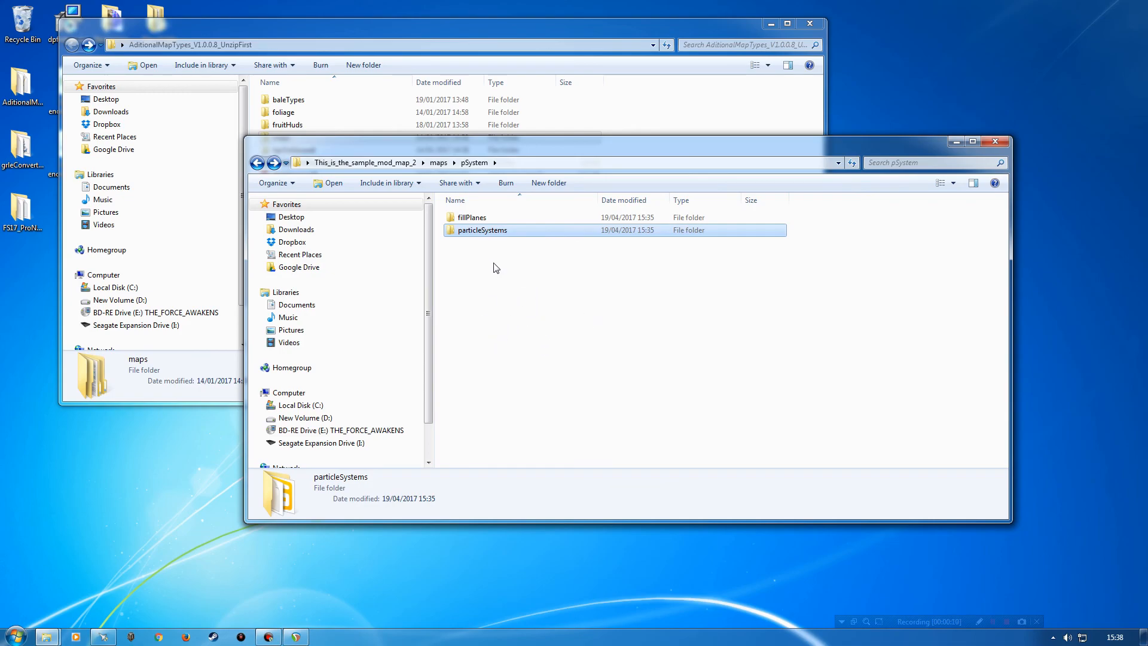
{"action": "key", "text": "BackSpace"}
{"action": "key", "text": "BackSpace"}
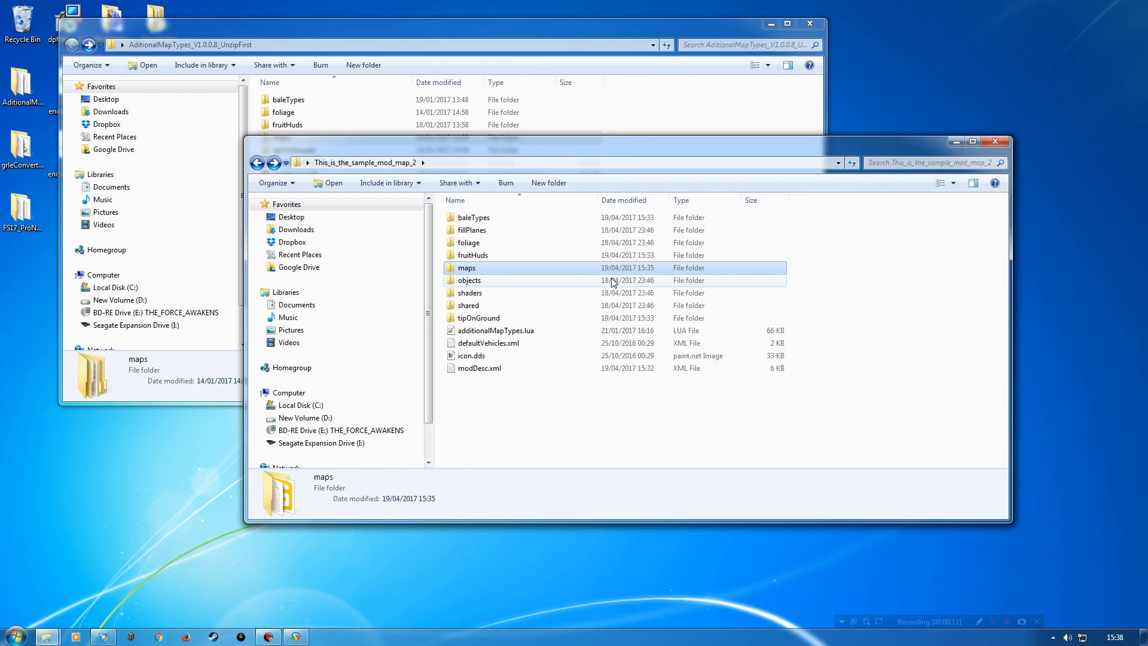
Open map.xml Entrys.txt from the AditionalMapTypes_V1.0.0.8_UnzipFirst folder in Notepad++.
{"action": "left_click", "coordinate": [491, 27]}
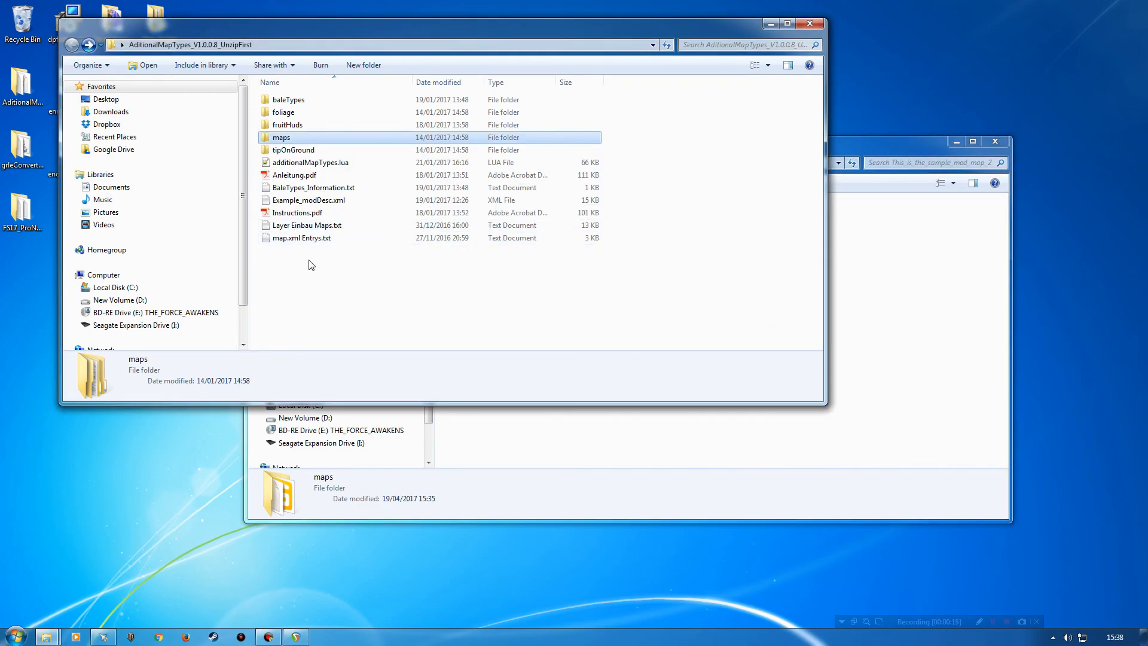
{"action": "left_click", "coordinate": [287, 238]}
{"action": "right_click", "coordinate": [287, 238]}
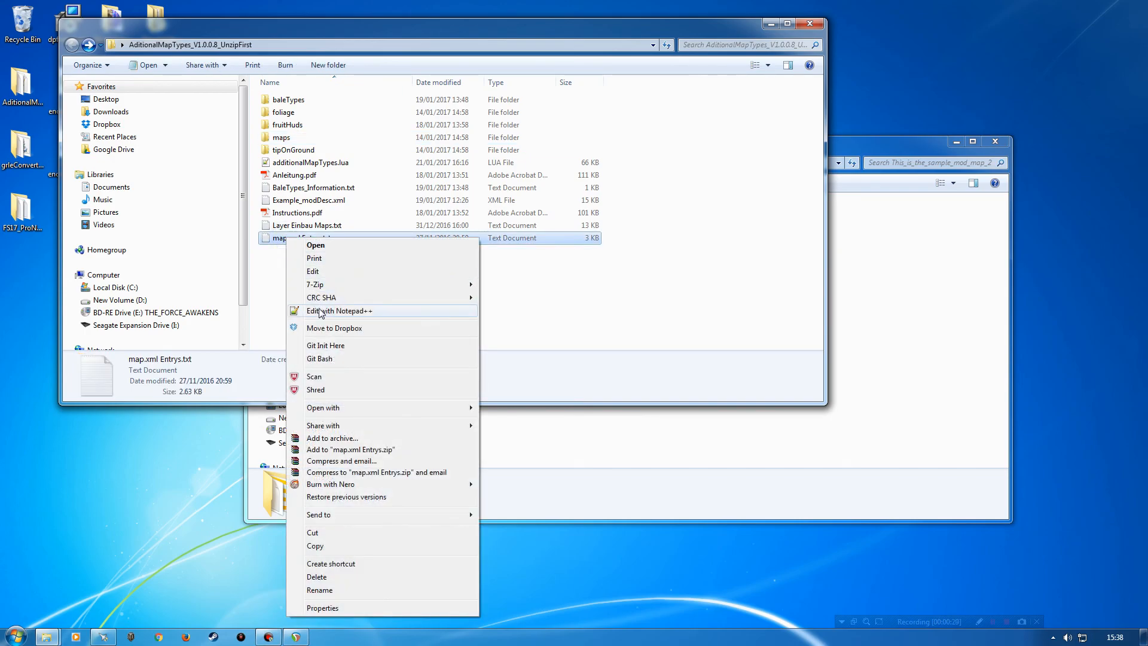
{"action": "left_click", "coordinate": [590, 307]}
{"action": "right_click", "coordinate": [299, 239]}
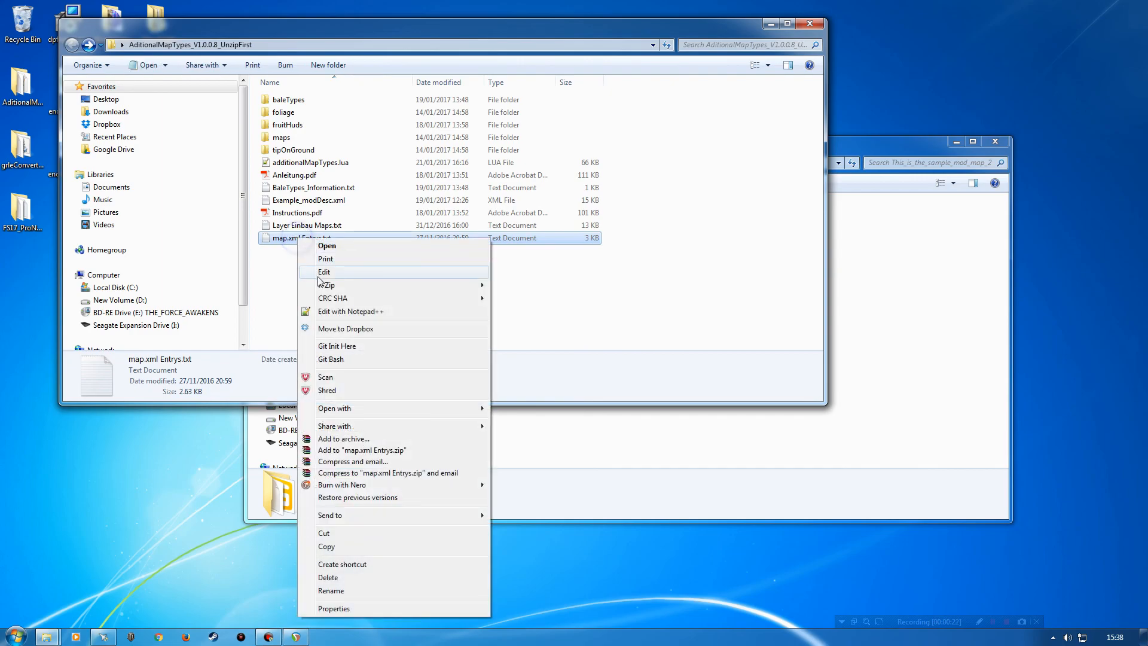
{"action": "left_click", "coordinate": [328, 309]}
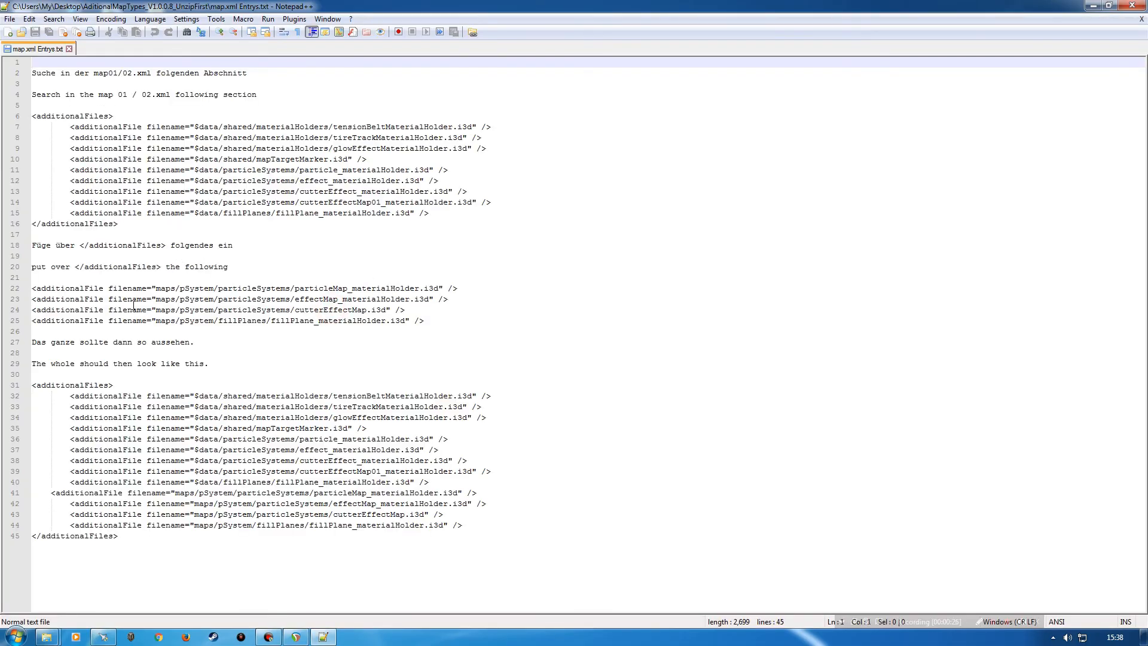
Review the additionalFiles section, the four lines to add and the finished example in map.xml Entrys.txt, and minimize the editor.
{"action": "left_click", "coordinate": [13, 118]}
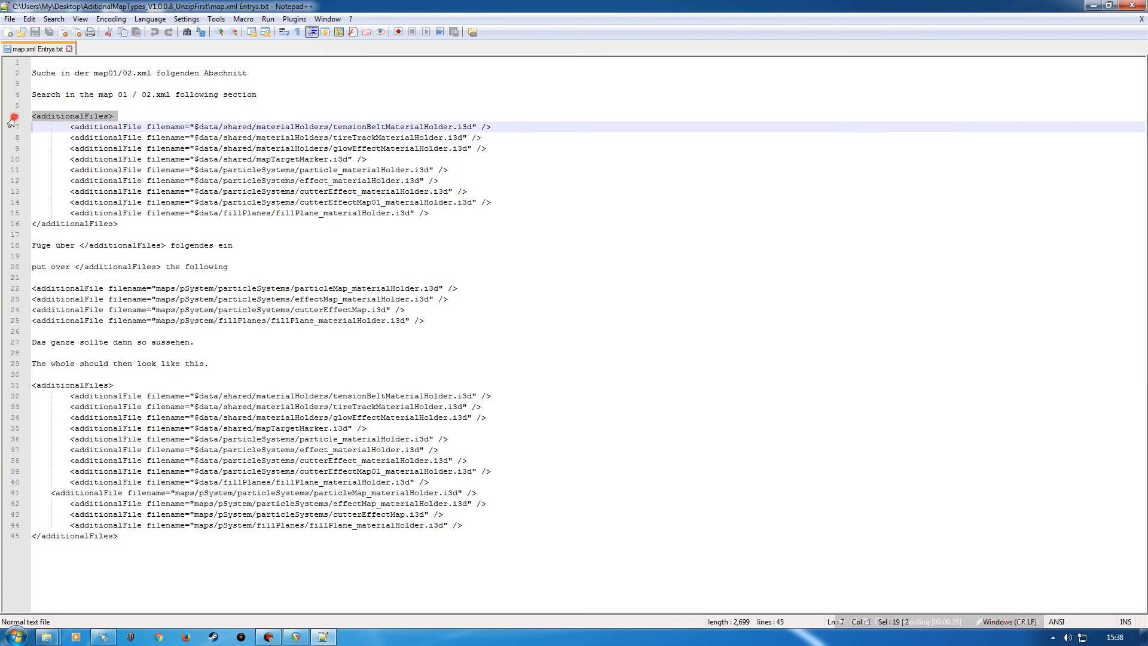
{"action": "left_click", "coordinate": [12, 213], "text": "shift"}
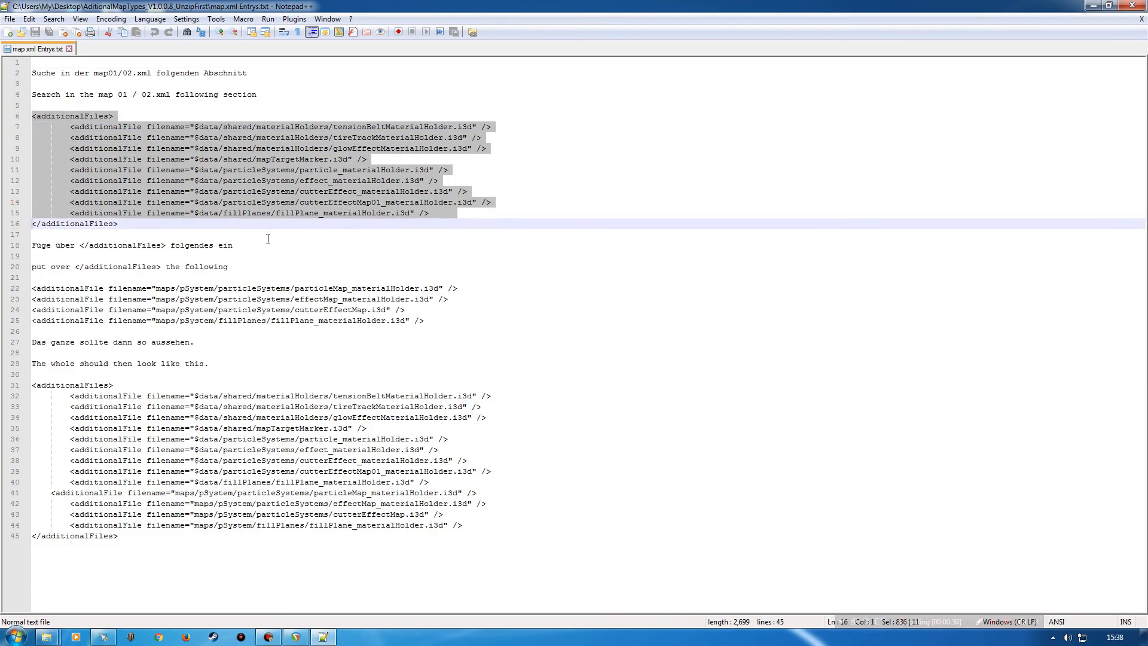
{"action": "left_click", "coordinate": [13, 289]}
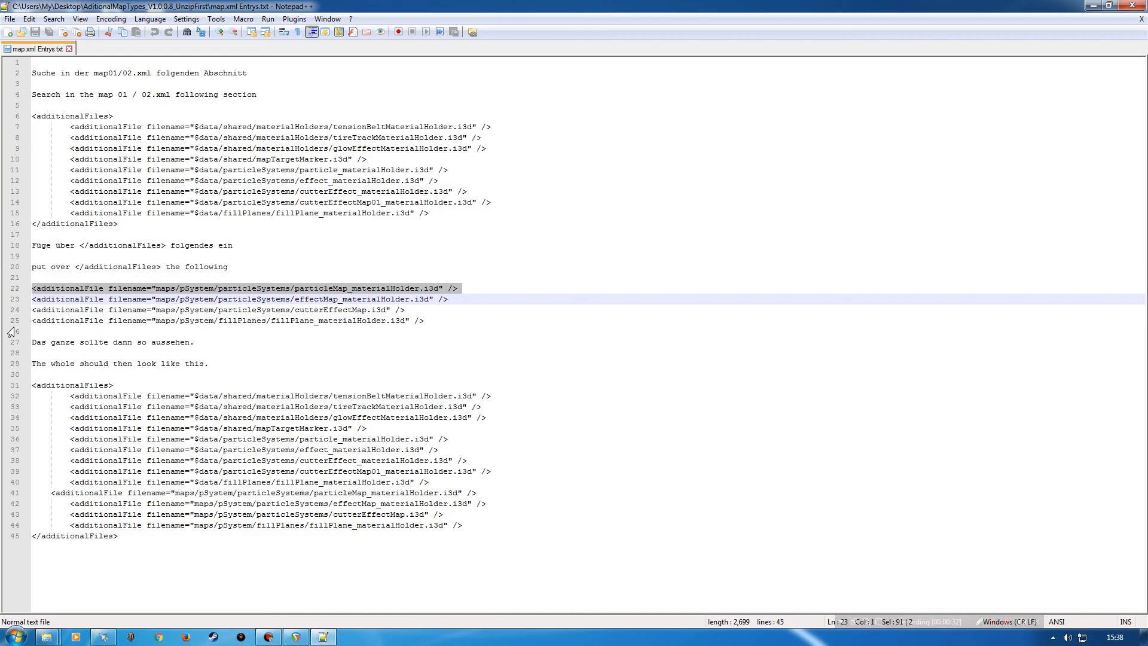
{"action": "left_click", "coordinate": [11, 333], "text": "shift"}
{"action": "left_click", "coordinate": [12, 401]}
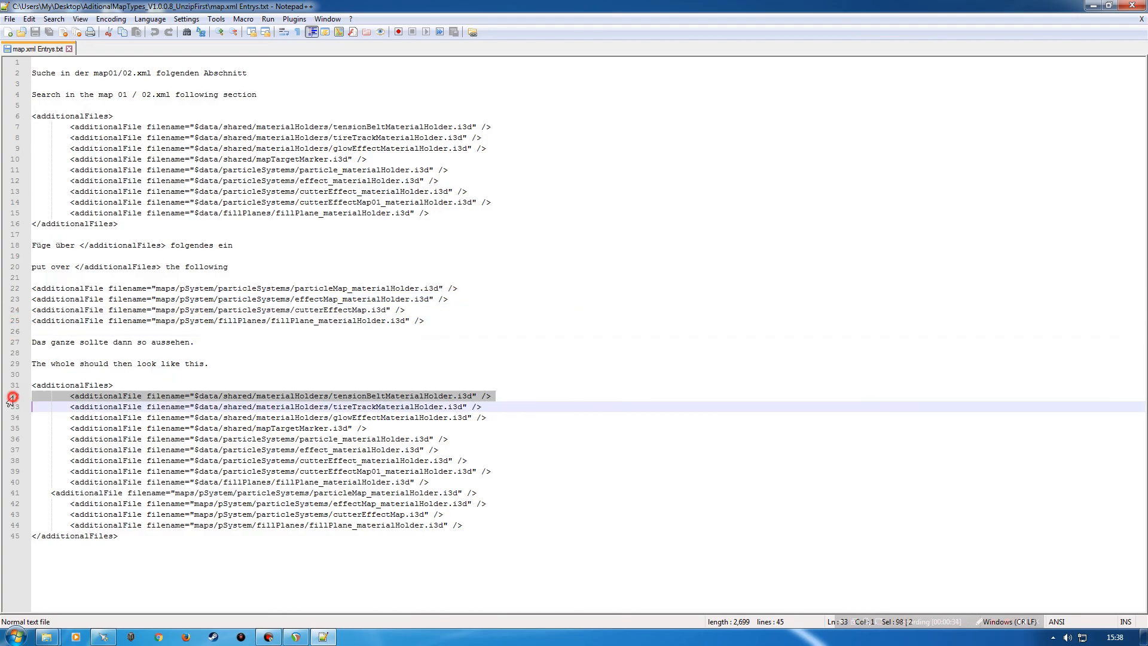
{"action": "left_click", "coordinate": [8, 538], "text": "shift"}
{"action": "left_click", "coordinate": [249, 341]}
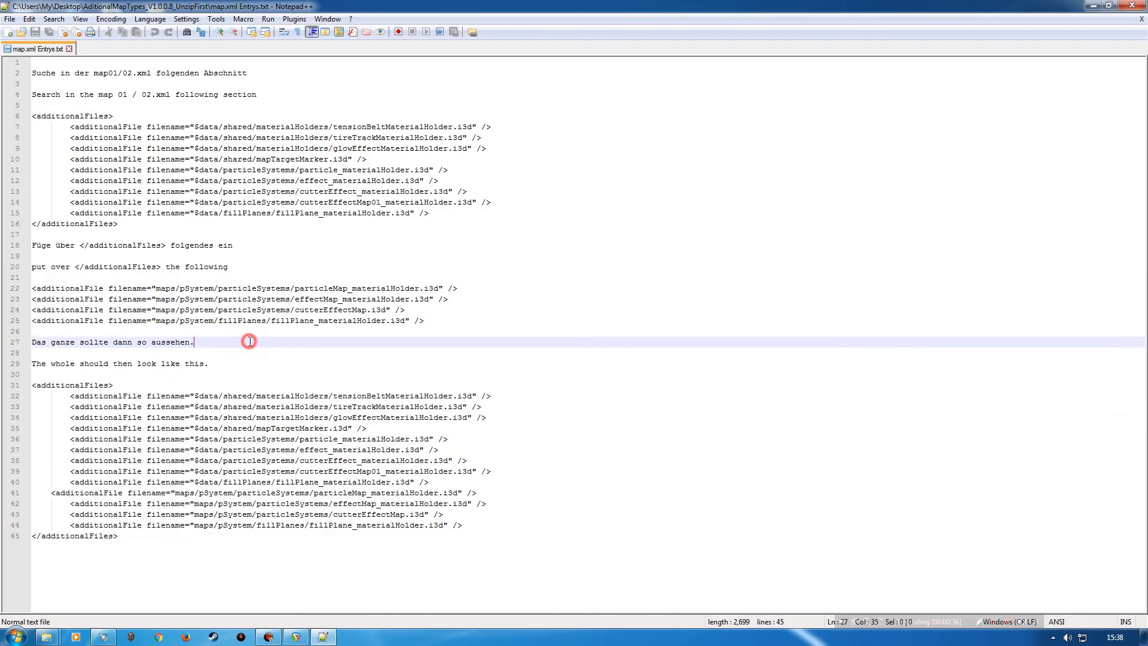
{"action": "left_click", "coordinate": [1093, 6]}
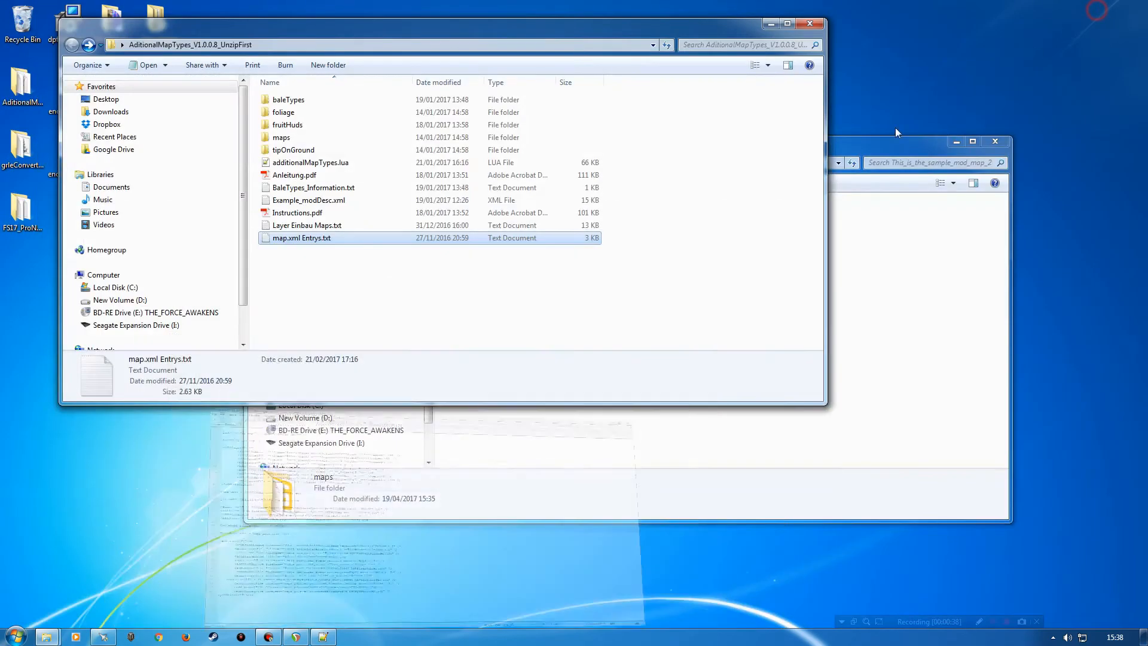
Open map02.xml from the maps folder of This_is_the_sample_mod_map_2 and locate its additionalFiles section.
{"action": "double_click", "coordinate": [470, 279]}
{"action": "key", "text": "BackSpace"}
{"action": "left_click", "coordinate": [466, 268]}
{"action": "double_click", "coordinate": [465, 268]}
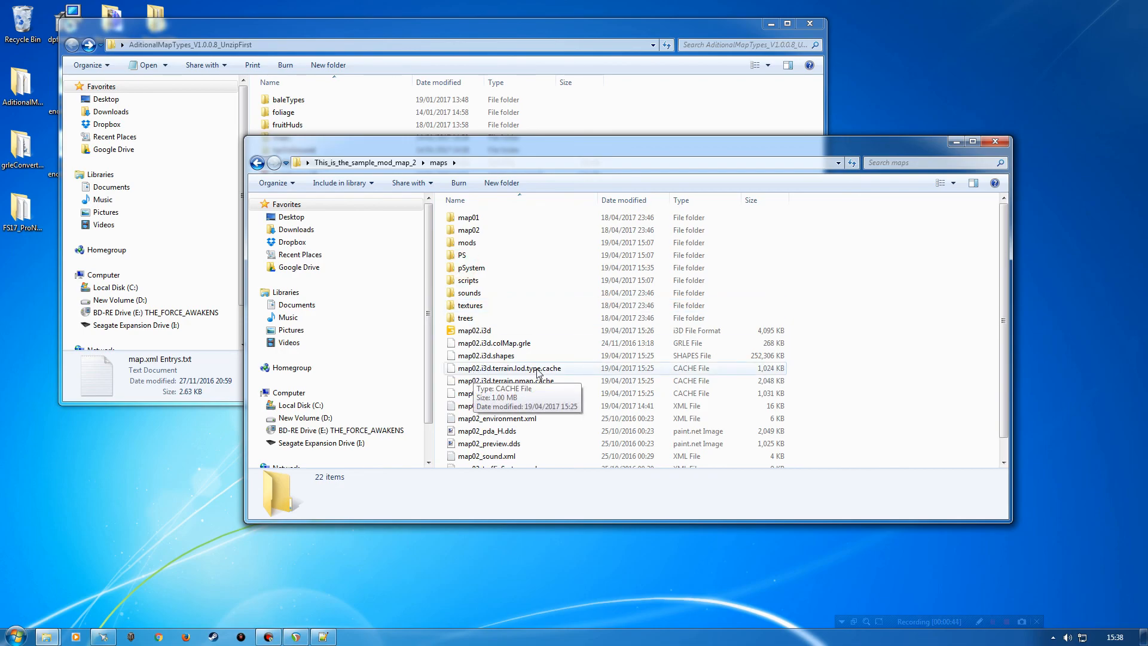
{"action": "scroll", "coordinate": [486, 385], "scroll_direction": "down", "scroll_amount": 1}
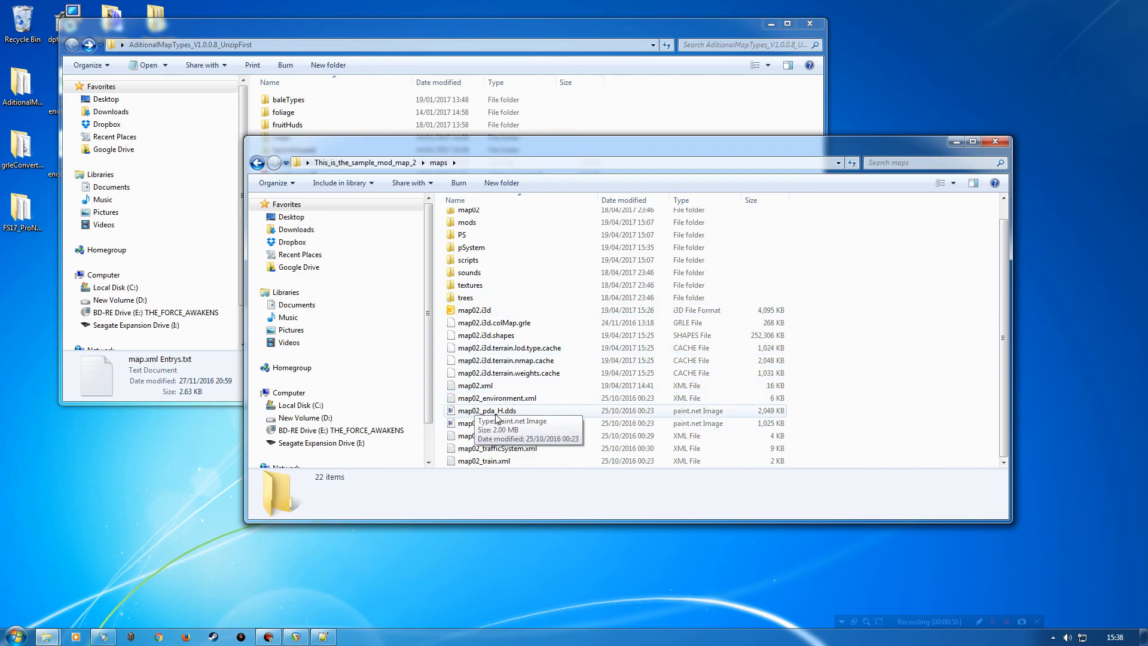
{"action": "double_click", "coordinate": [472, 387]}
{"action": "scroll", "coordinate": [244, 342], "scroll_direction": "down", "scroll_amount": 2}
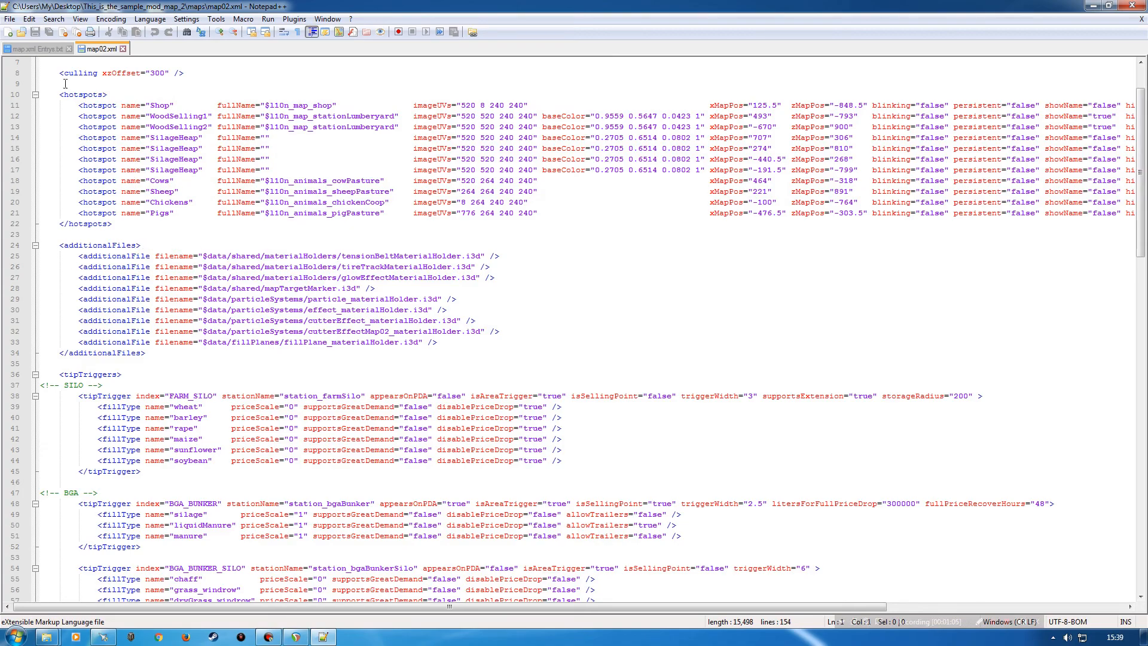
Copy the four maps/pSystem additionalFile lines from map.xml Entrys.txt into map02.xml, directly above the closing additionalFiles tag.
{"action": "left_click", "coordinate": [55, 49]}
{"action": "left_click_drag", "start_coordinate": [7, 289], "coordinate": [11, 324]}
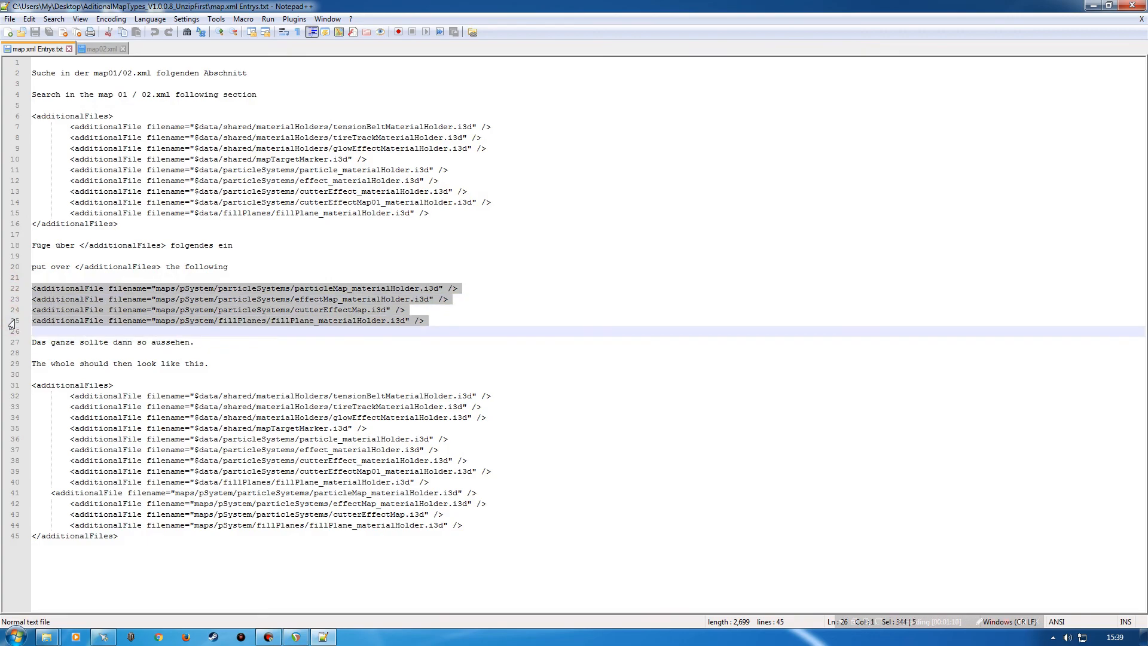
{"action": "left_click", "coordinate": [98, 49]}
{"action": "left_click", "coordinate": [438, 344]}
{"action": "key", "text": "Return"}
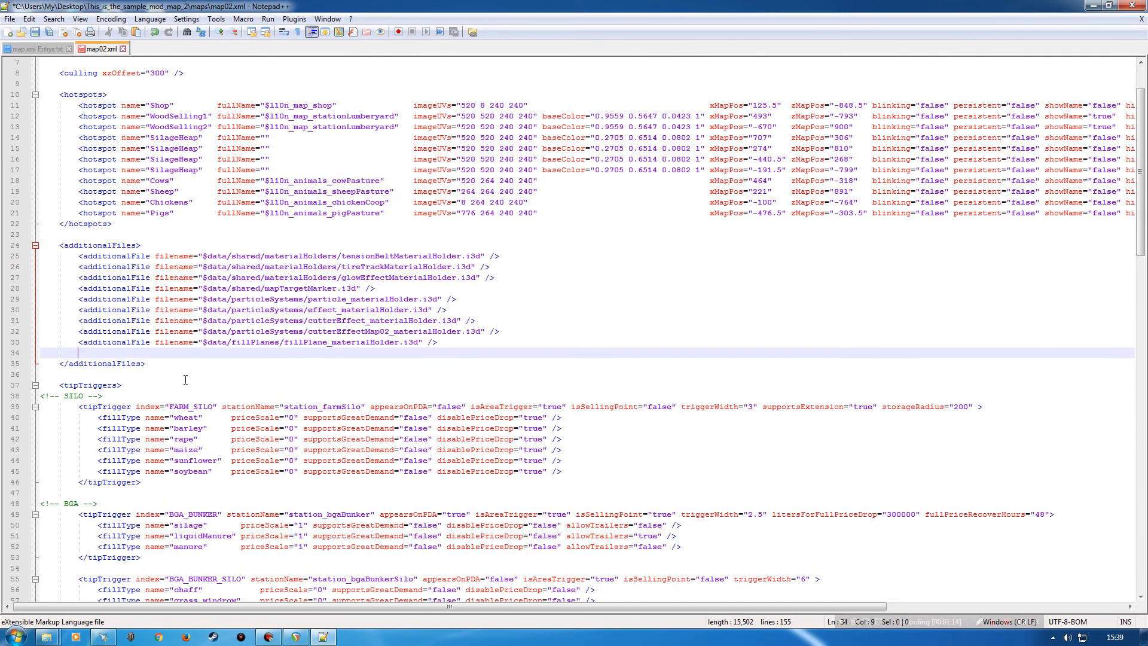
{"action": "left_click", "coordinate": [10, 356]}
{"action": "key", "text": "ctrl+v"}
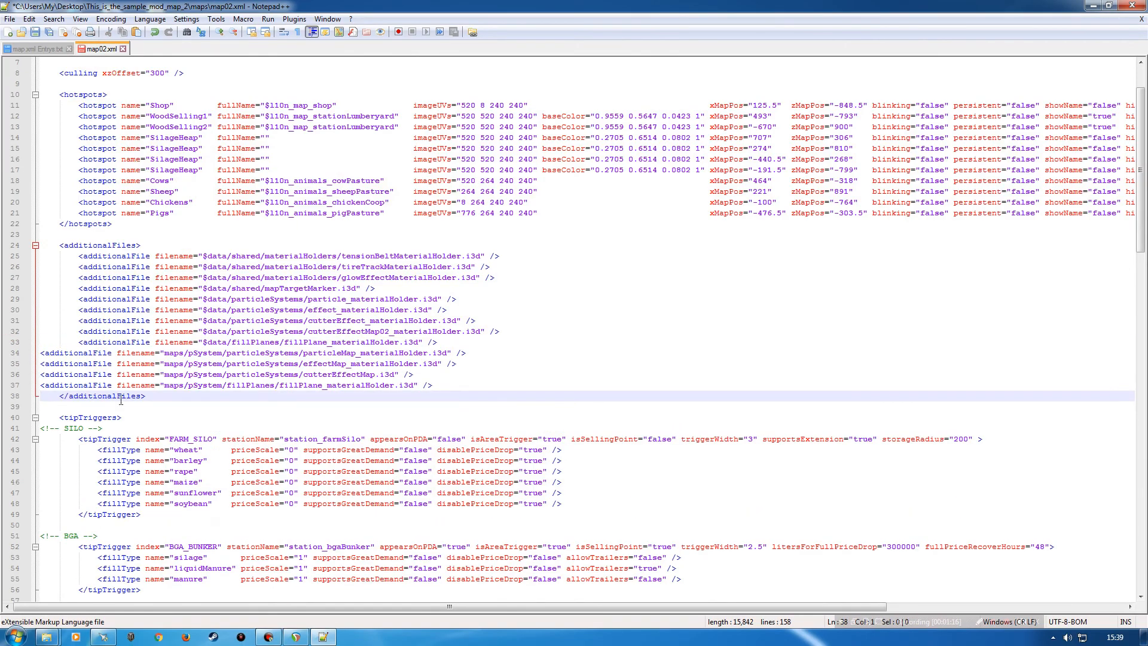
Indent the four pasted maps/pSystem lines by two tab stops to align them with the other additionalFile entries.
{"action": "left_click", "coordinate": [42, 352]}
{"action": "key", "text": "Tab"}
{"action": "key", "text": "Tab"}
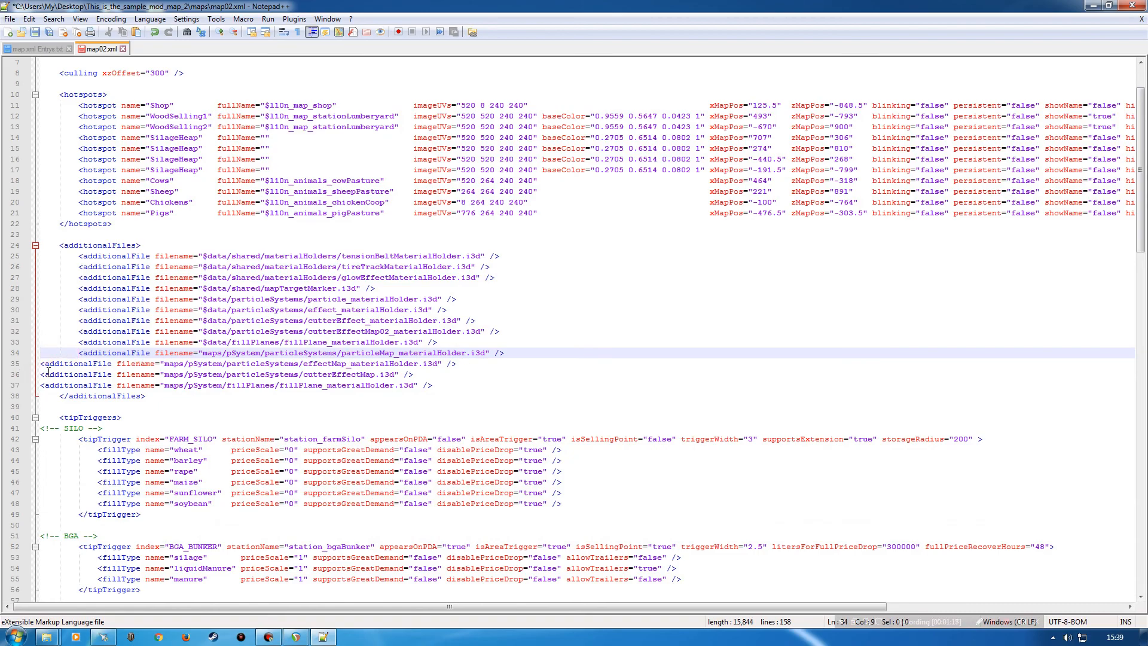
{"action": "left_click", "coordinate": [42, 364]}
{"action": "key", "text": "Tab"}
{"action": "key", "text": "Tab"}
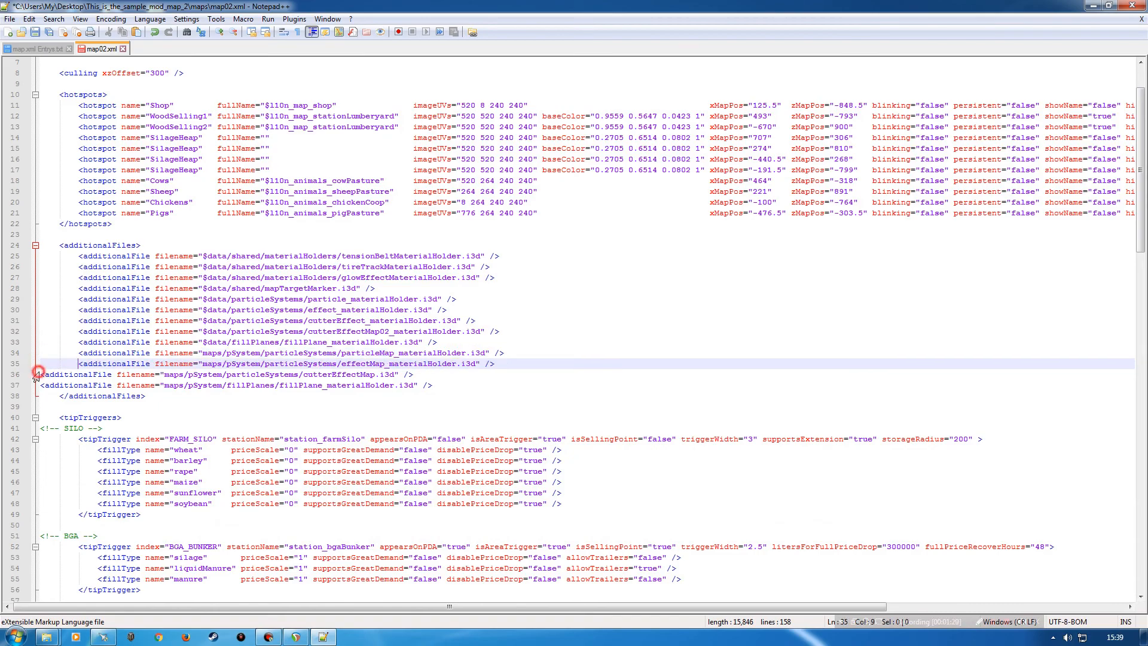
{"action": "left_click", "coordinate": [42, 375]}
{"action": "key", "text": "Tab"}
{"action": "key", "text": "Tab"}
{"action": "left_click", "coordinate": [40, 385]}
{"action": "key", "text": "Tab"}
{"action": "key", "text": "Tab"}
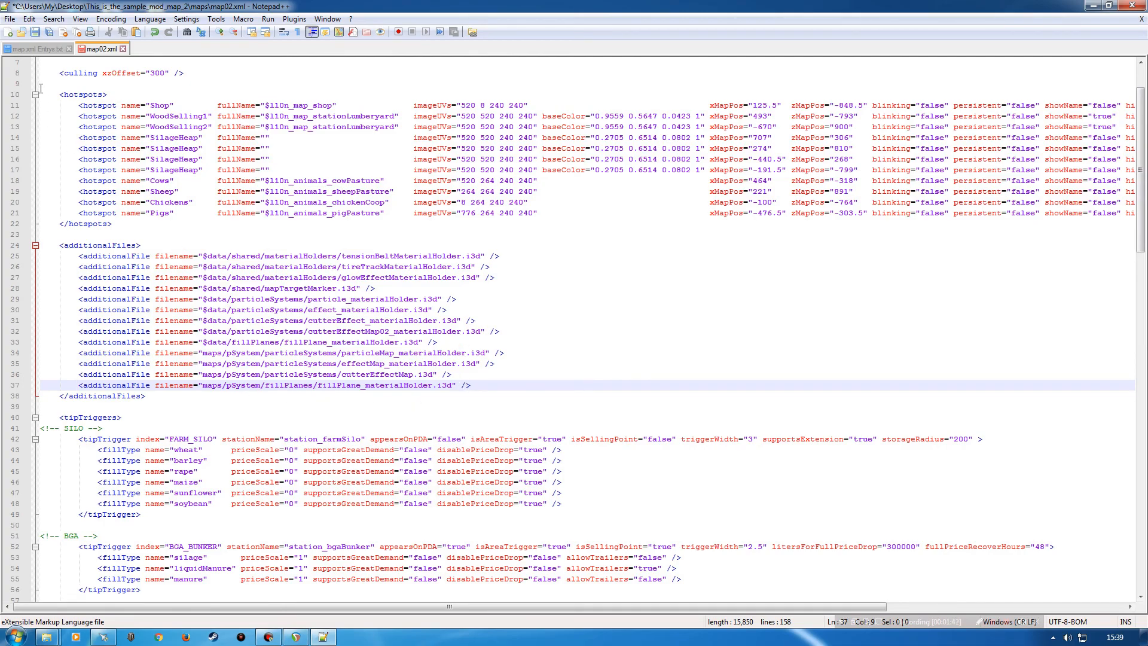
Save map02.xml, close both open files and exit the text editor.
{"action": "left_click", "coordinate": [34, 32]}
{"action": "left_click", "coordinate": [116, 52]}
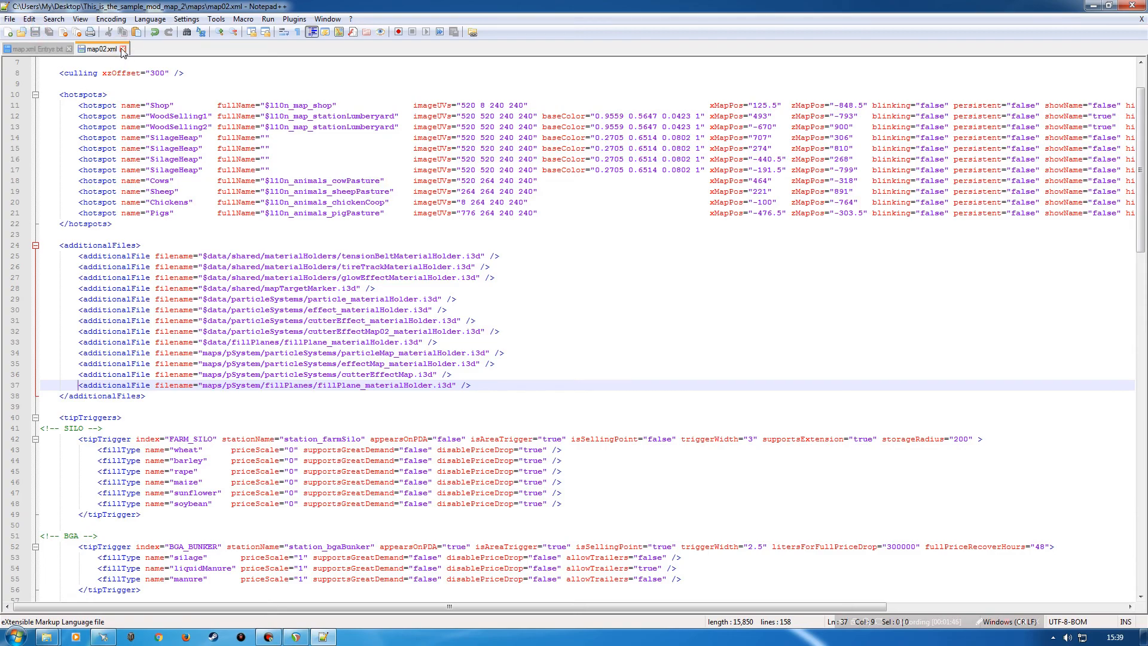
{"action": "left_click", "coordinate": [123, 48]}
{"action": "left_click", "coordinate": [68, 49]}
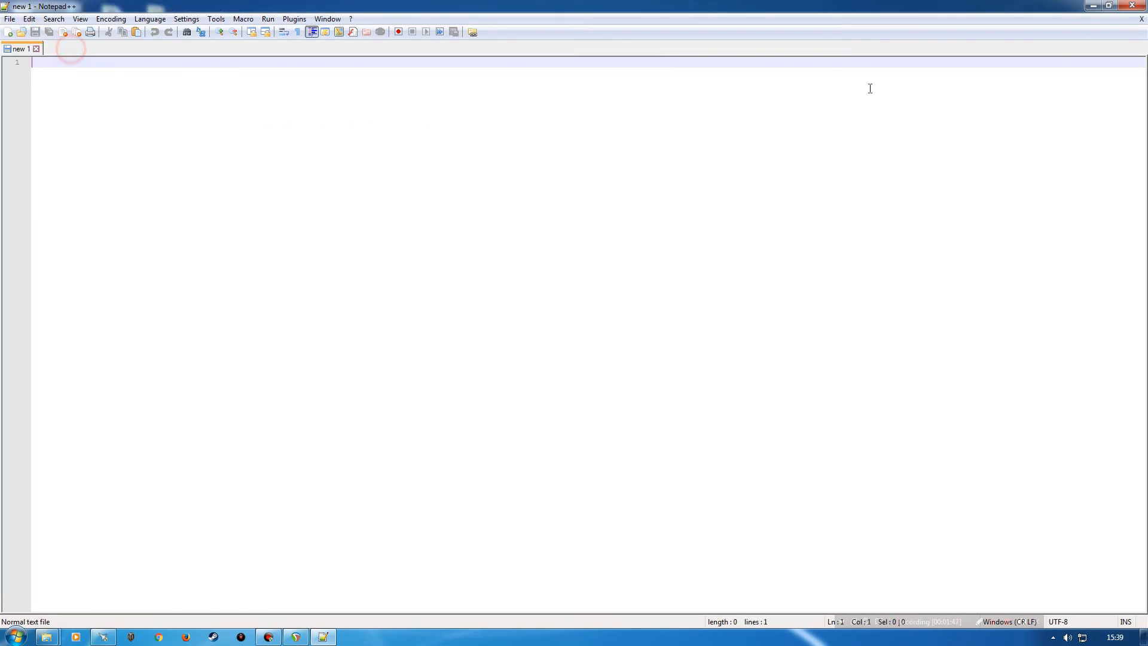
{"action": "left_click", "coordinate": [1130, 6]}
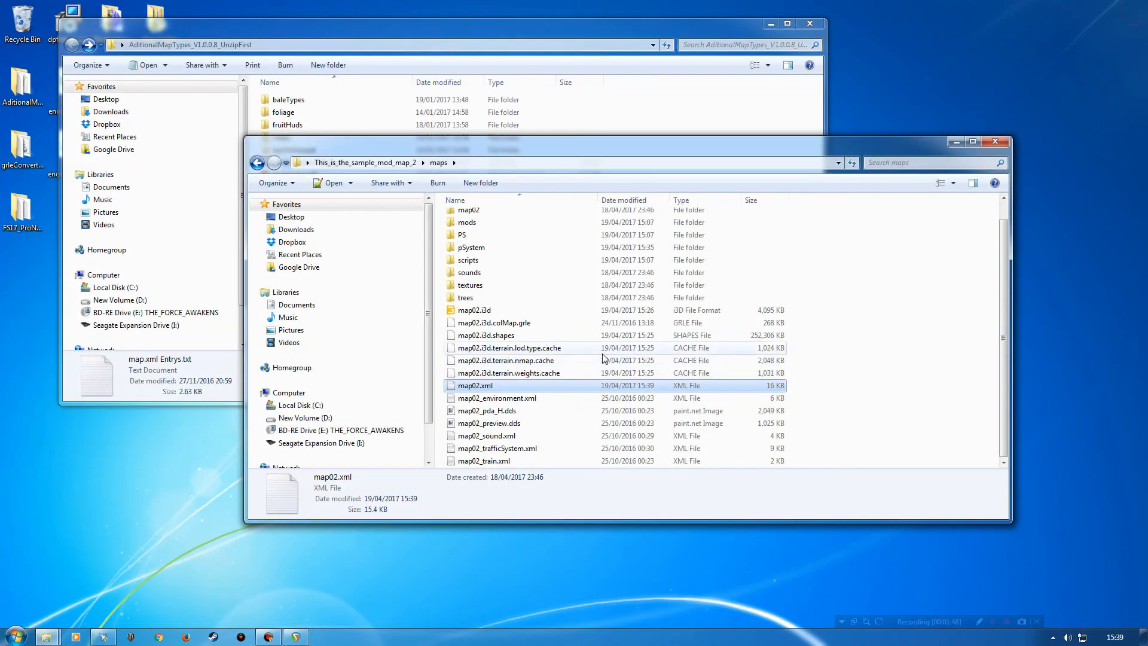
Close the AditionalMapTypes_V1.0.0.8_UnzipFirst window and return from the maps folder to the root of This_is_the_sample_mod_map_2.
{"action": "left_click", "coordinate": [992, 621]}
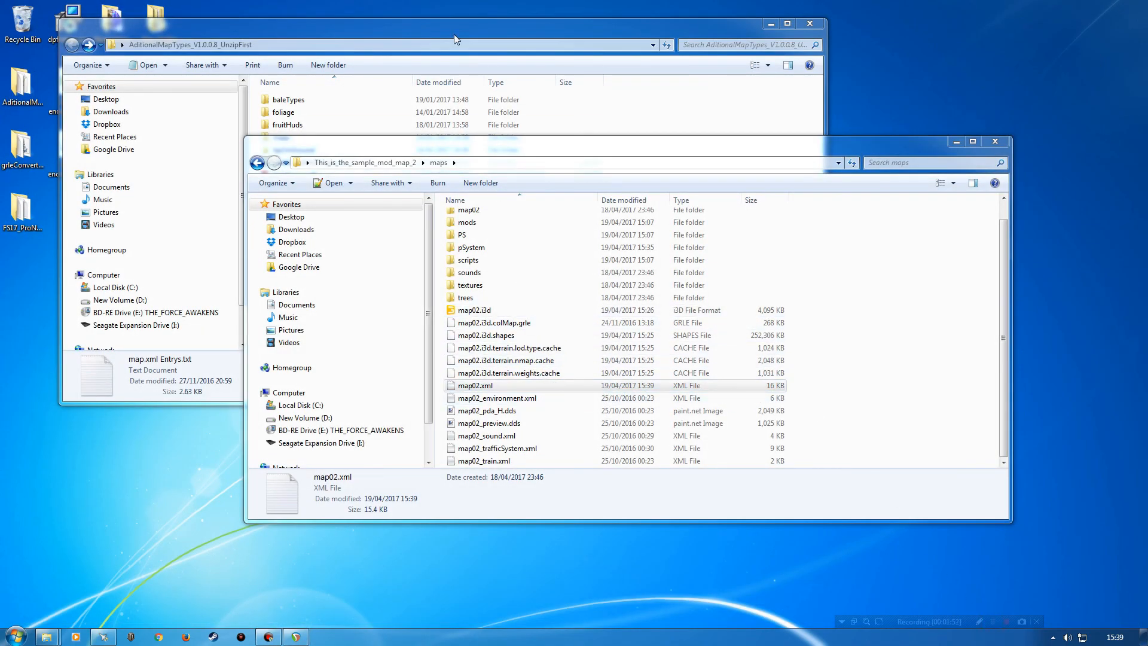
{"action": "left_click", "coordinate": [359, 36]}
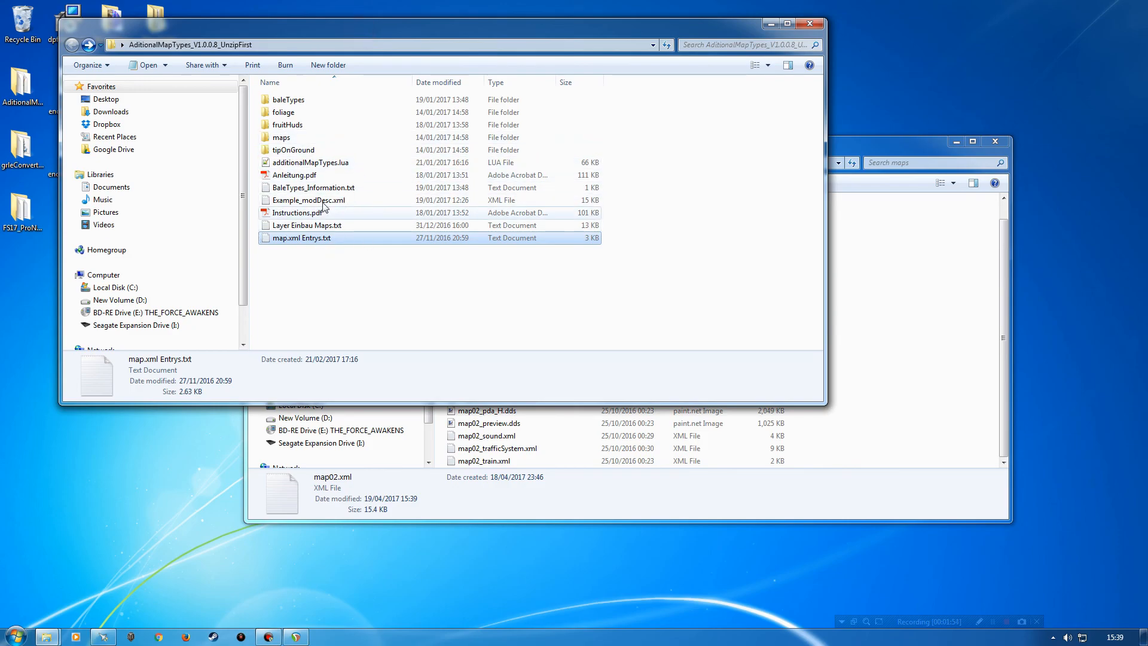
{"action": "left_click", "coordinate": [817, 26]}
{"action": "left_click_drag", "start_coordinate": [661, 148], "coordinate": [635, 80]}
{"action": "key", "text": "BackSpace"}
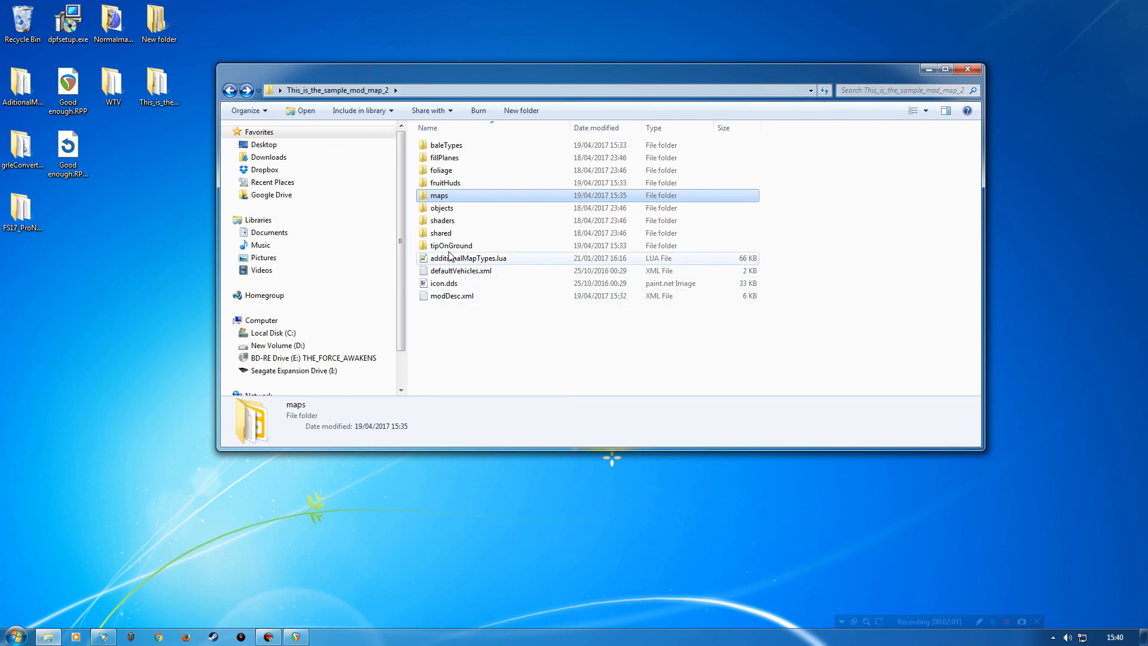
Review the source files, compost text and AdditionalMapTypes entries in the map's modDesc.xml, and close the editor.
{"action": "double_click", "coordinate": [442, 295]}
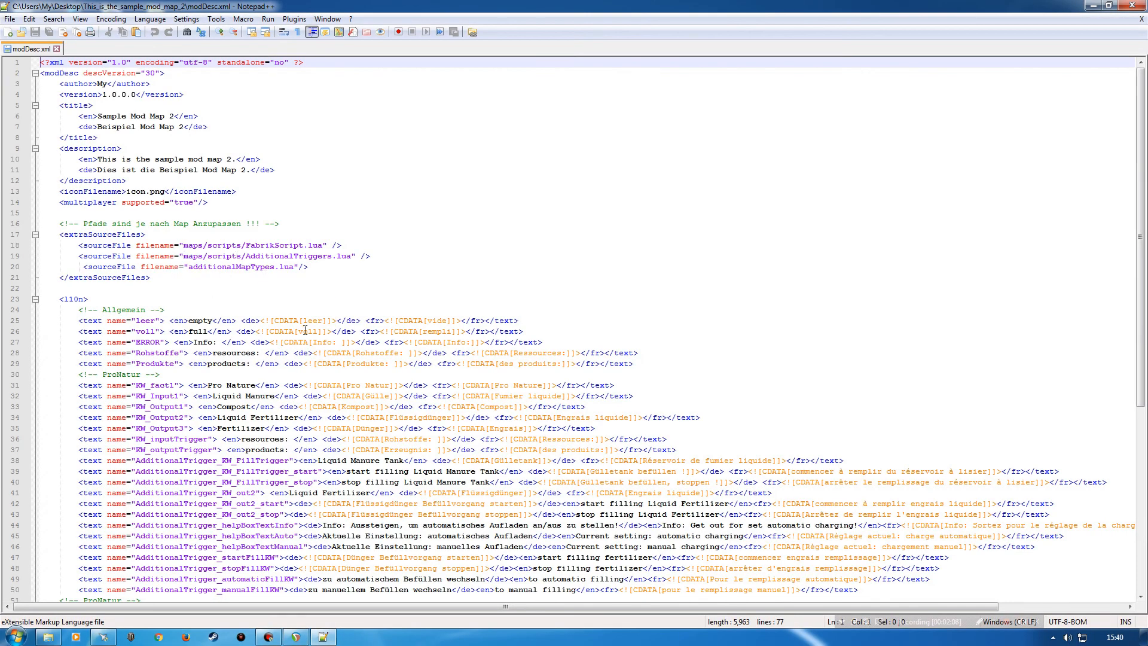
{"action": "scroll", "coordinate": [305, 363], "scroll_direction": "down", "scroll_amount": 8}
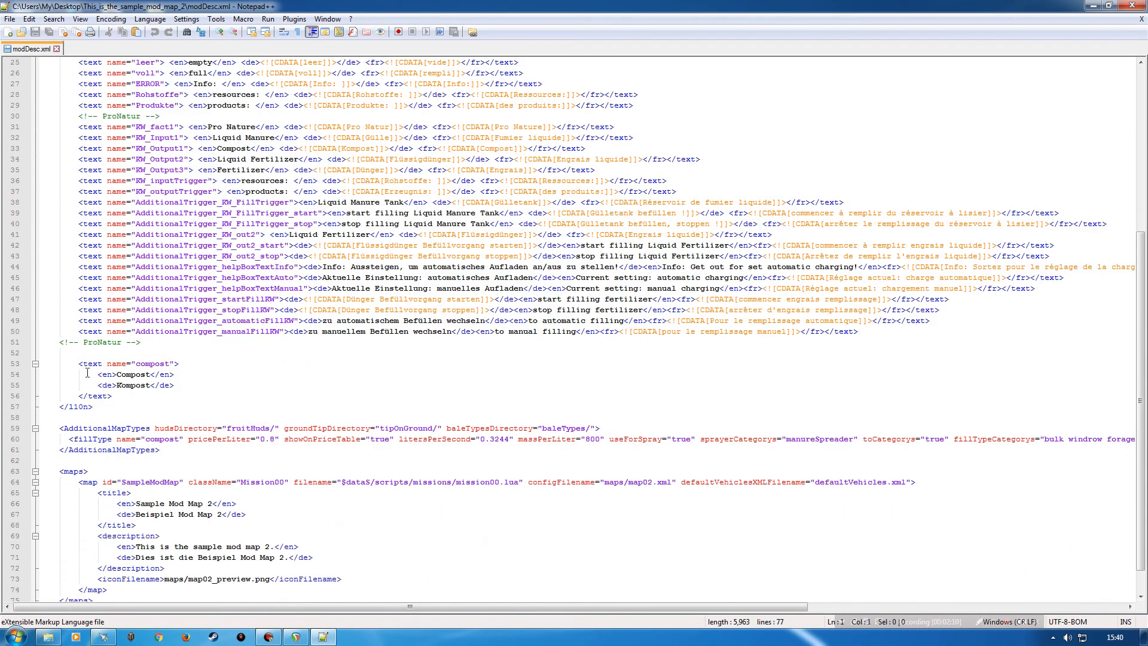
{"action": "scroll", "coordinate": [180, 396], "scroll_direction": "down", "scroll_amount": 1}
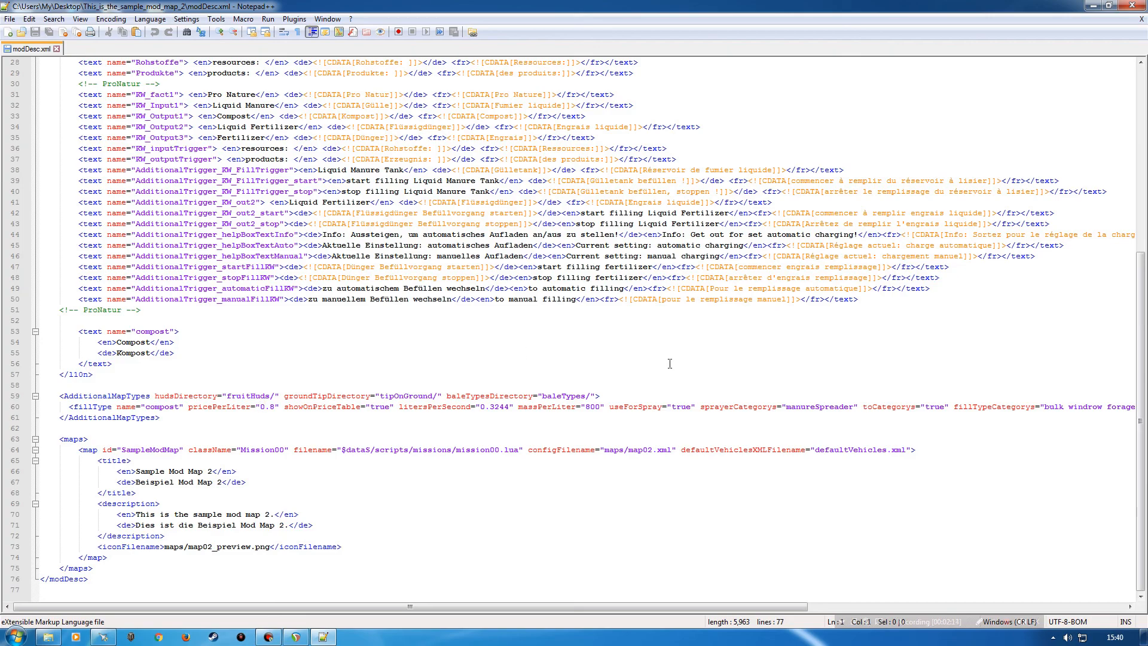
{"action": "left_click", "coordinate": [1141, 18]}
{"action": "left_click", "coordinate": [1132, 5]}
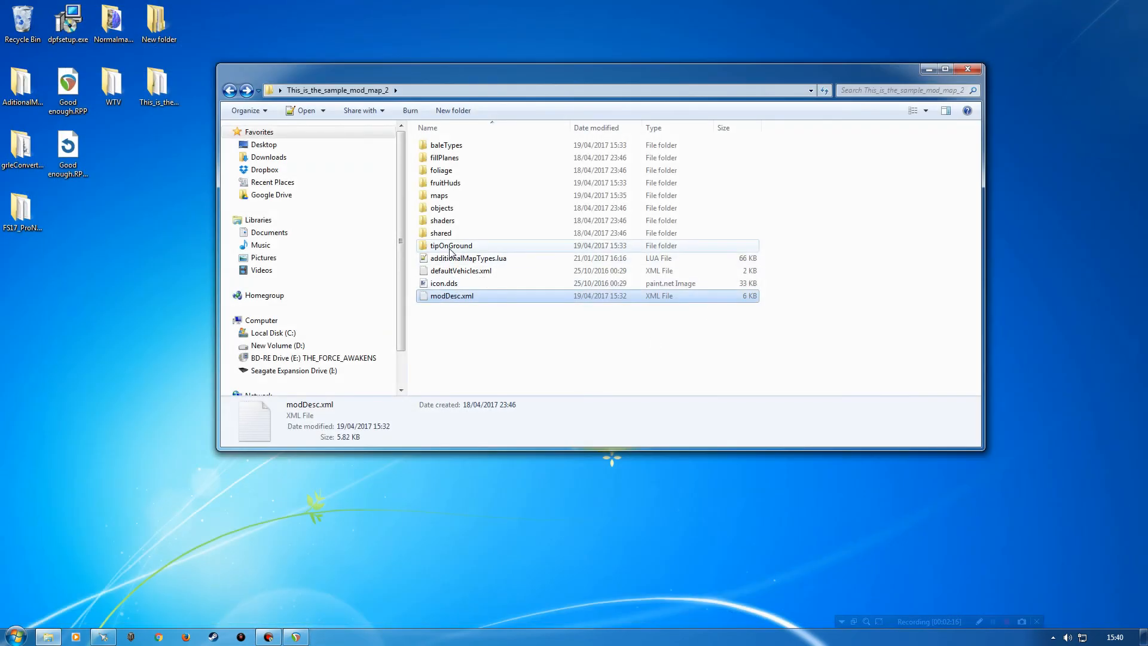
Check the contents of the PS folder inside the map's maps folder, and return to the maps folder.
{"action": "double_click", "coordinate": [439, 195]}
{"action": "double_click", "coordinate": [435, 183]}
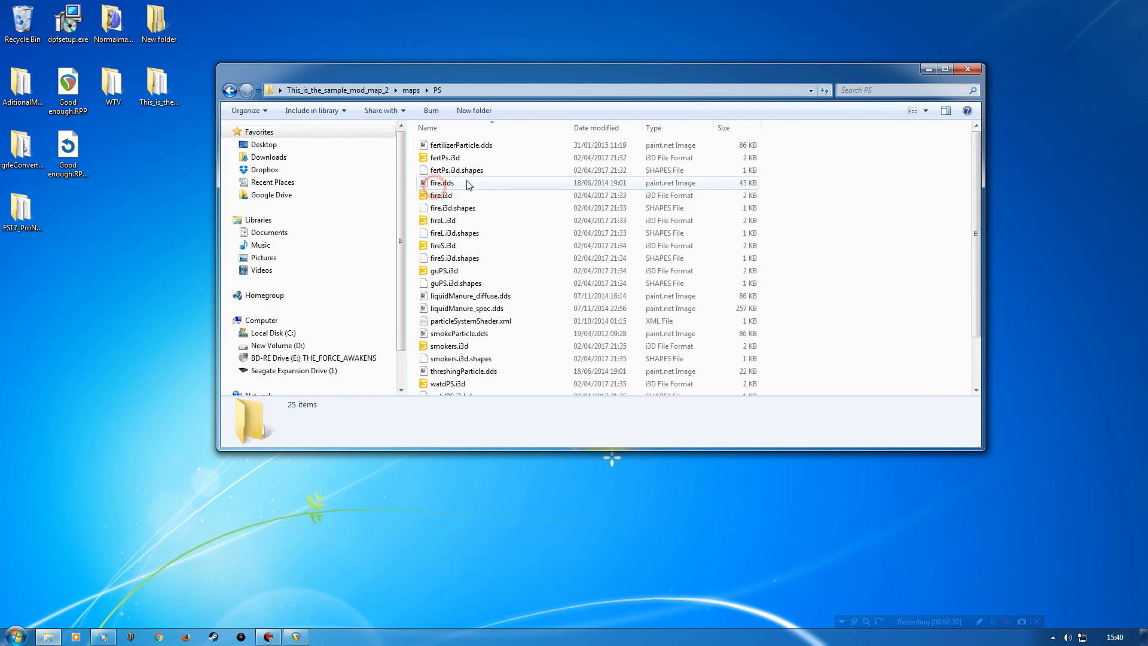
{"action": "key", "text": "BackSpace"}
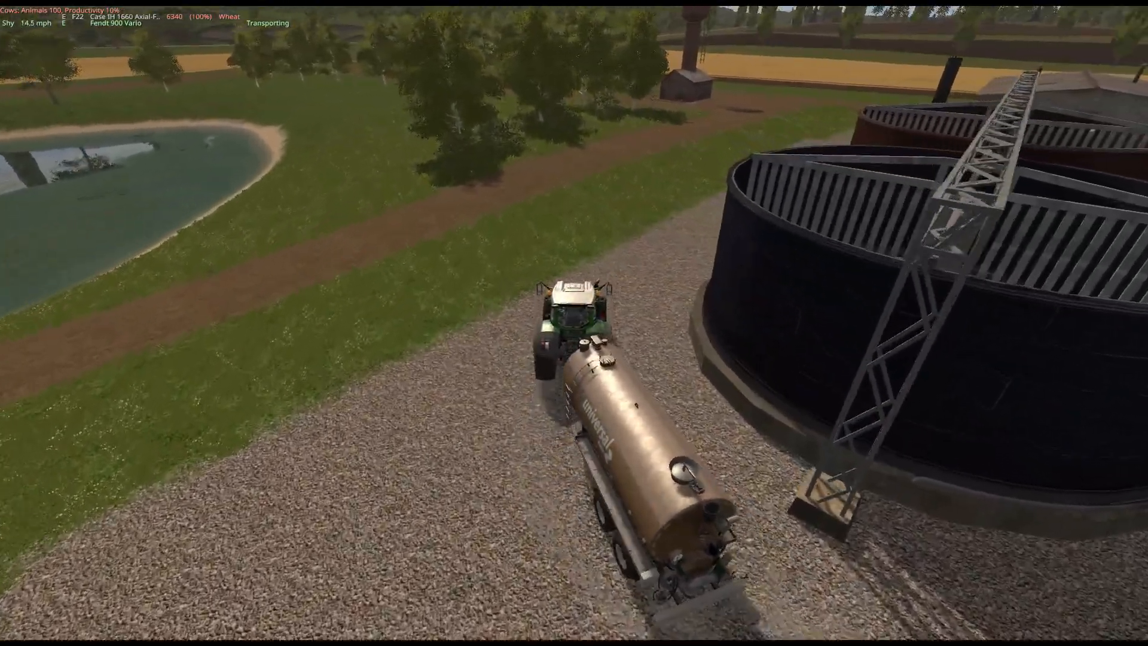
{"action": "key", "text": "w"}
{"action": "key", "text": "d"}
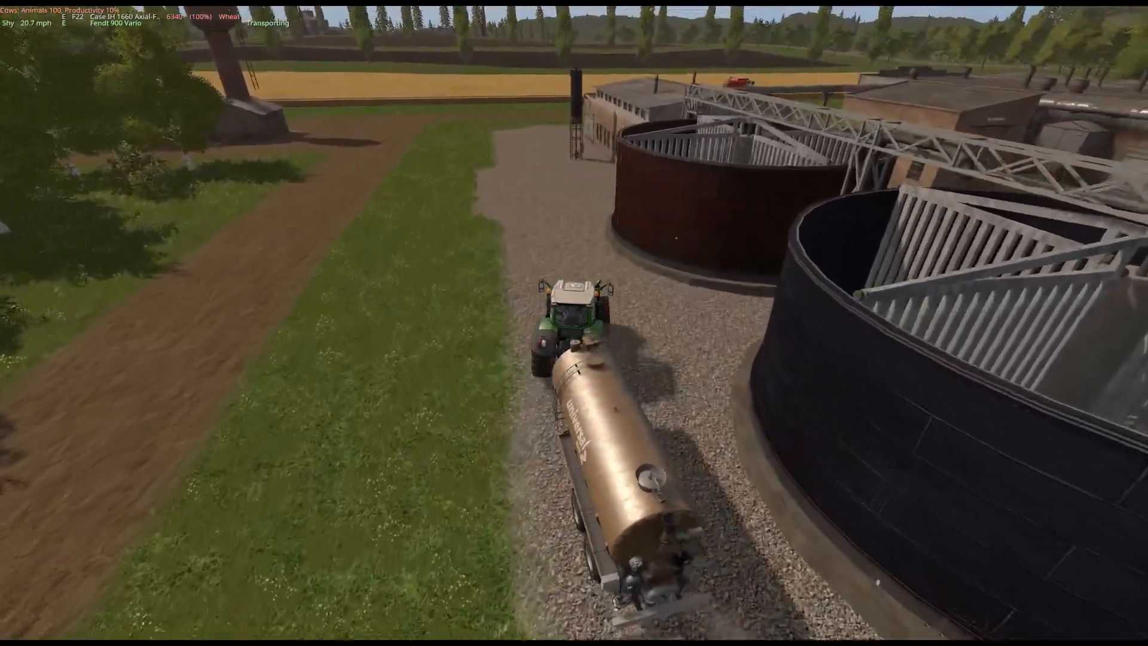
{"action": "key", "text": "w"}
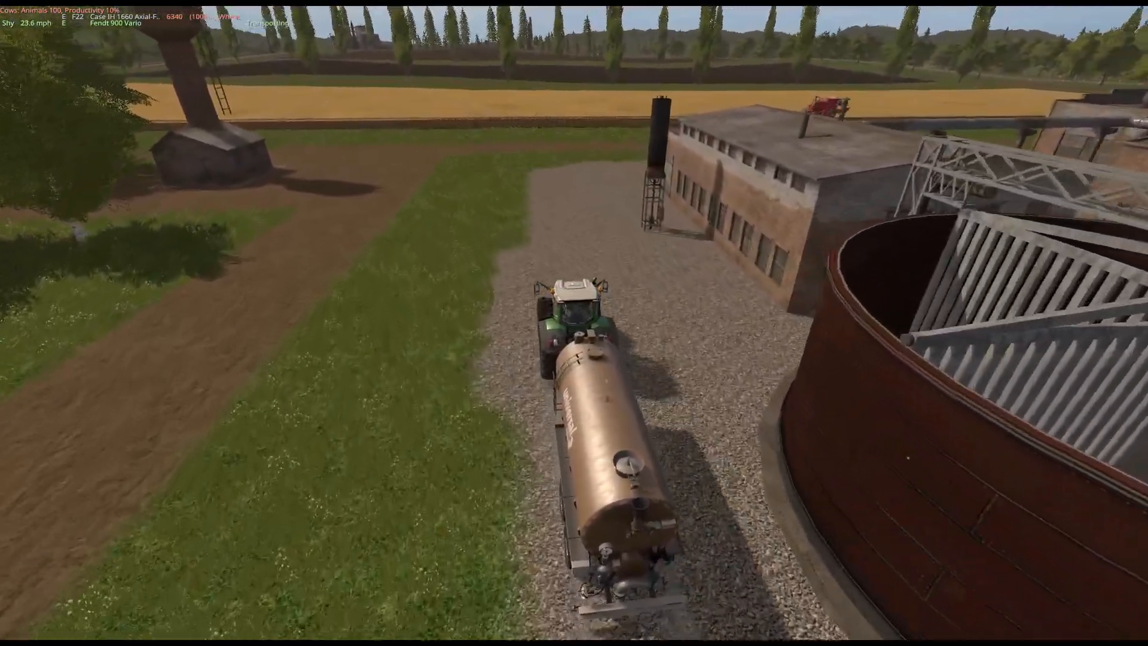
{"action": "key", "text": "w"}
{"action": "key", "text": "a"}
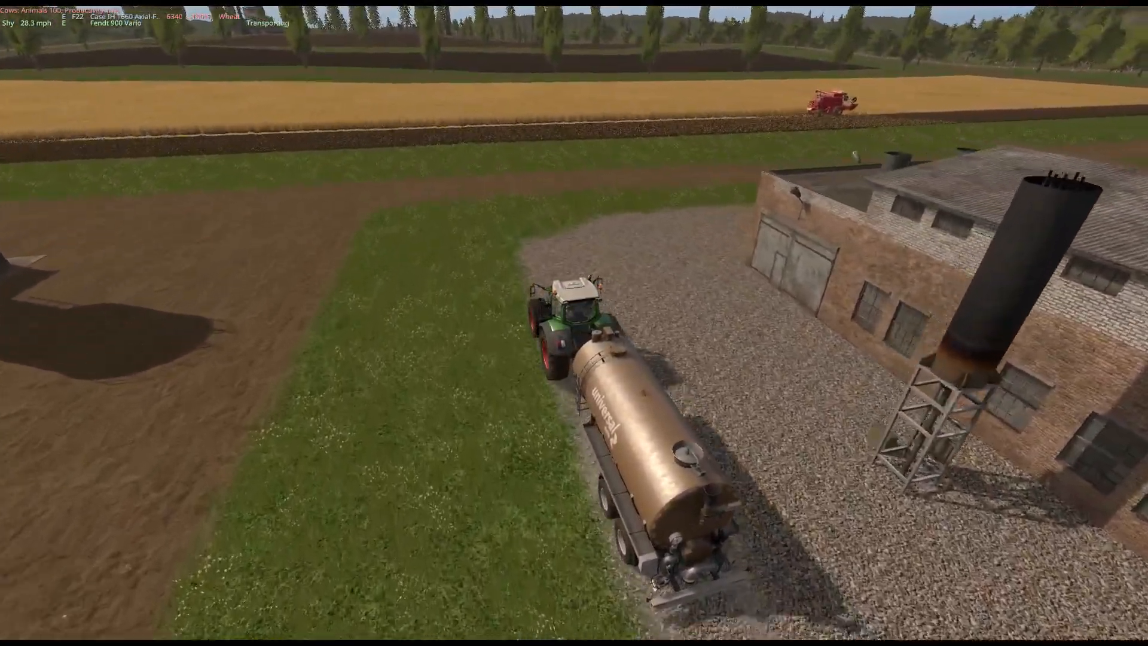
{"action": "key", "text": "w"}
{"action": "key", "text": "a"}
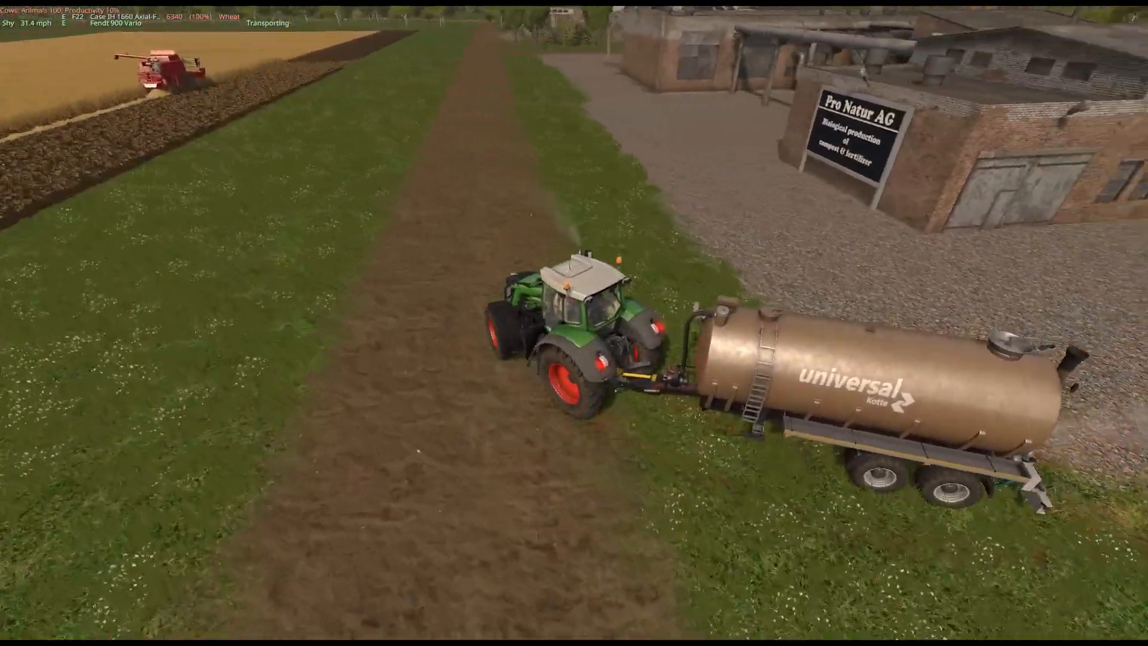
Get out of the tractor and examine the Pro Natur AG sign on the factory wall.
{"action": "key", "text": "e"}
{"action": "key", "text": "w"}
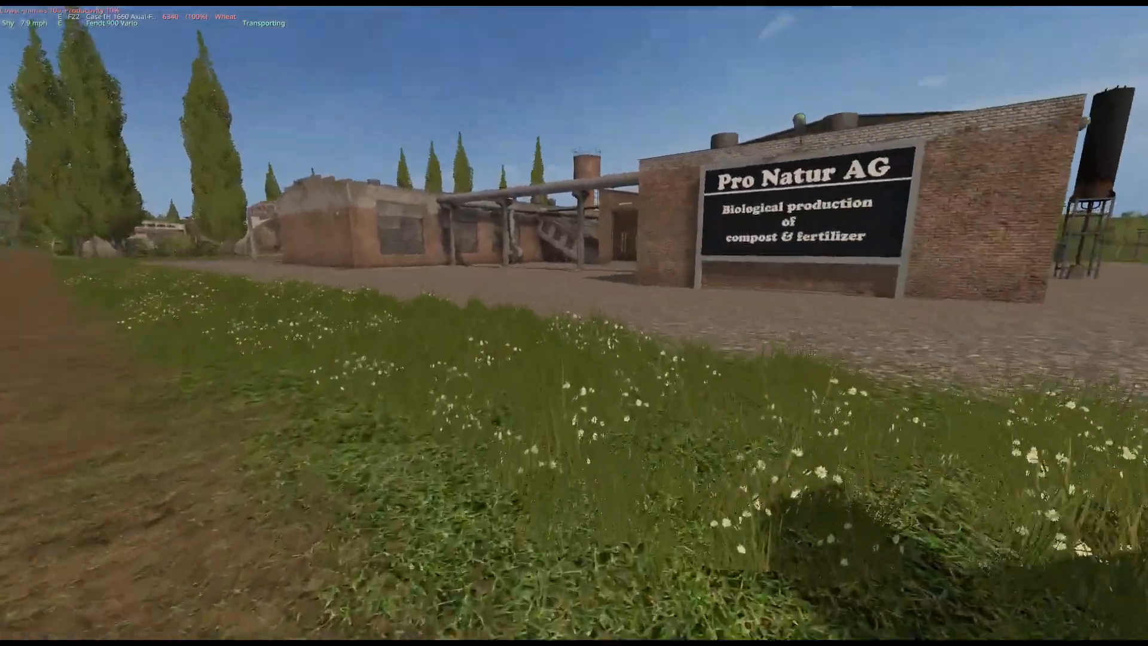
{"action": "key", "text": "w"}
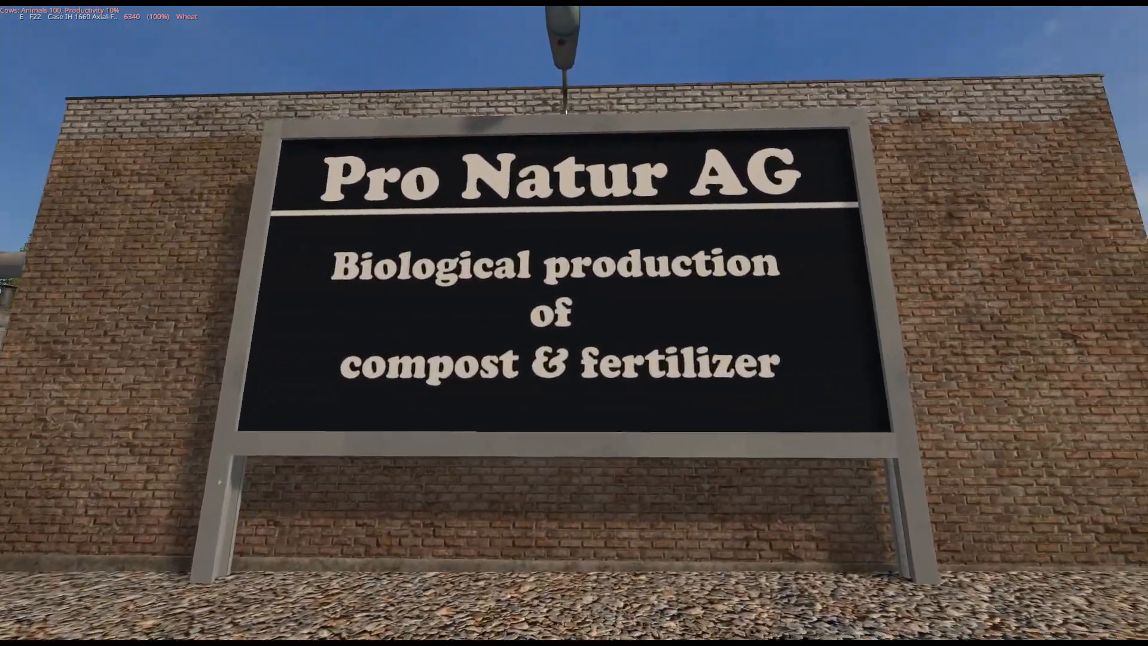
{"action": "key", "text": "s"}
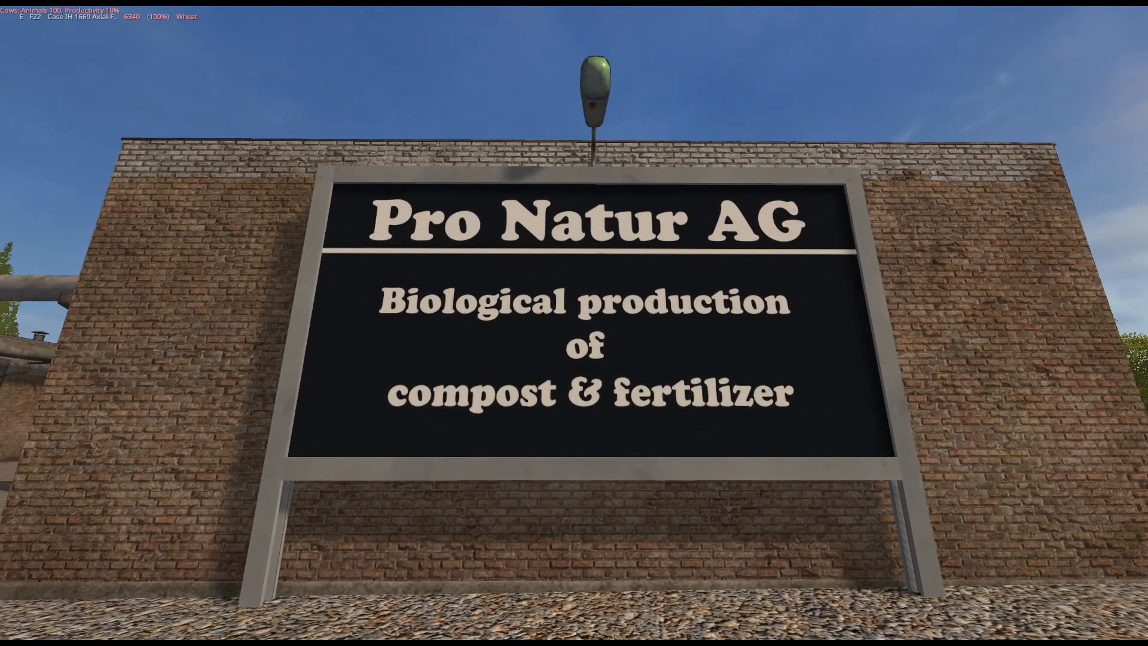
Turn off Screenshot mode in the client settings and get back into the Fendt 900 Vario.
{"action": "key", "text": "ctrl+g"}
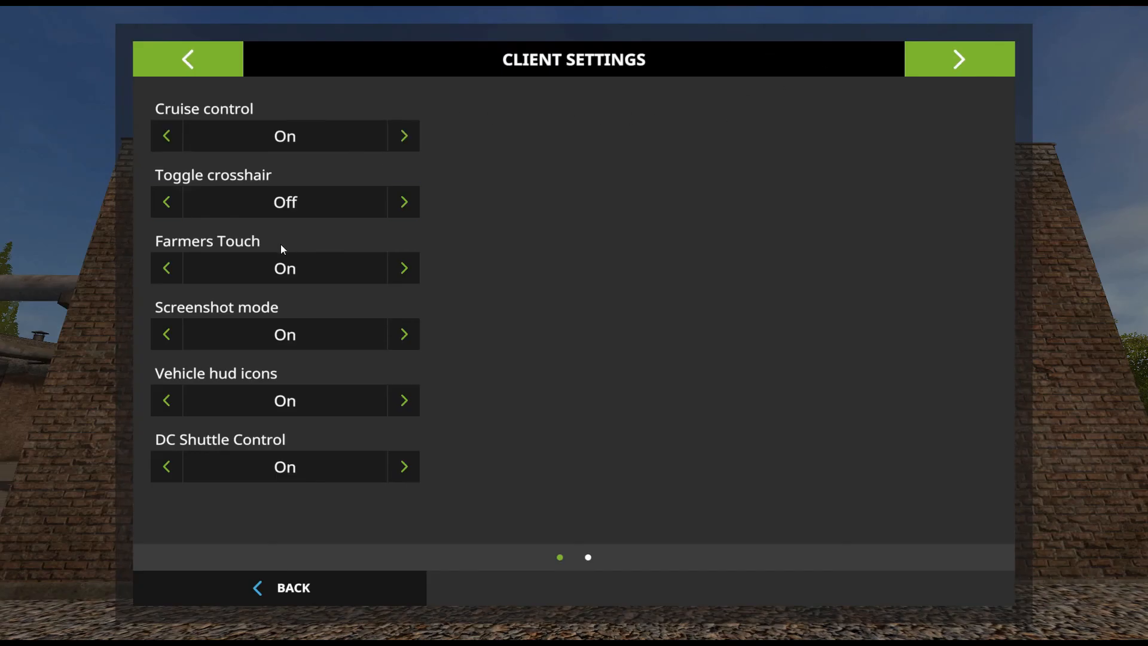
{"action": "left_click", "coordinate": [403, 336]}
{"action": "left_click", "coordinate": [335, 588]}
{"action": "key", "text": "w"}
{"action": "key", "text": "e"}
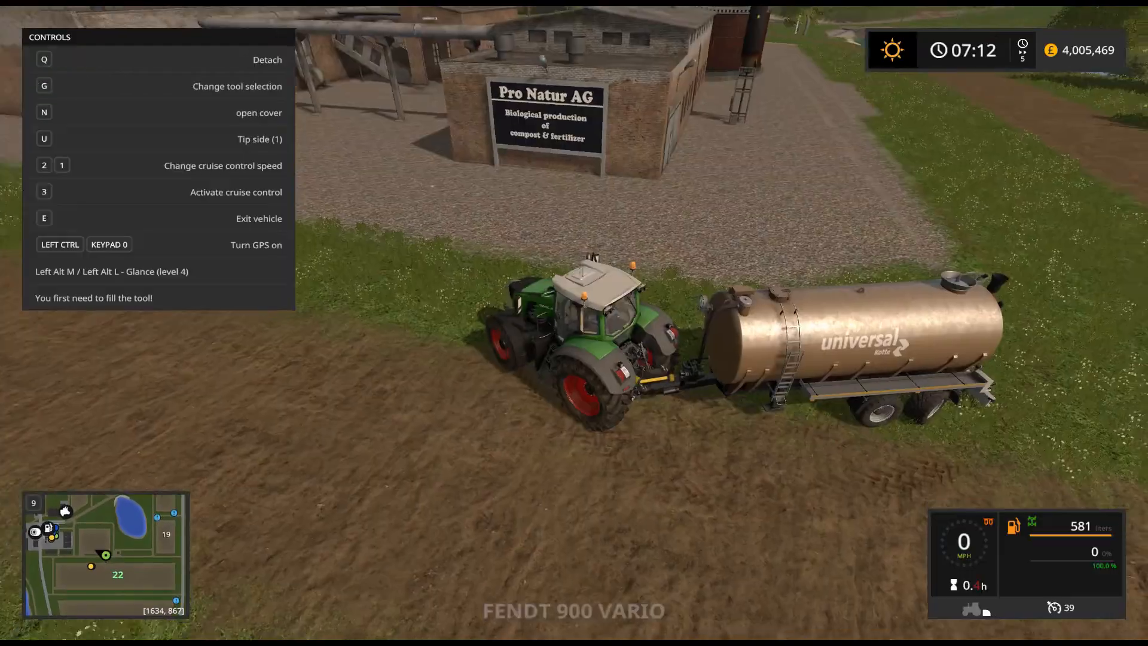
Drive the Fendt with the Kotte universal tanker into the factory yard, passing under the overhead pipe.
{"action": "key", "text": "3"}
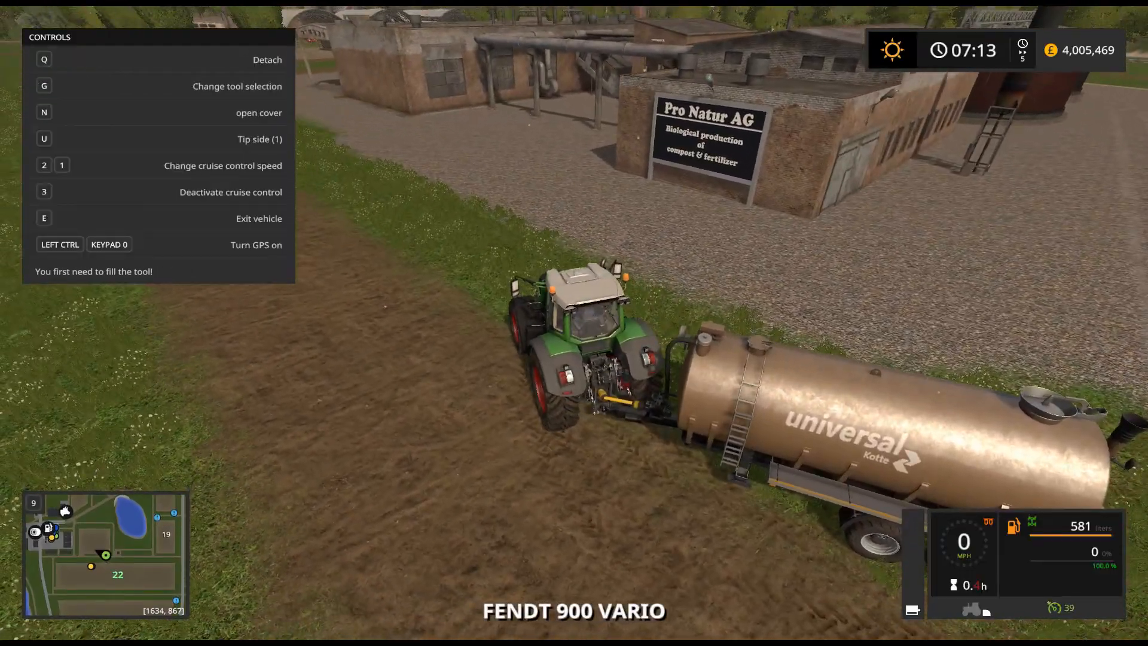
{"action": "key", "text": "a"}
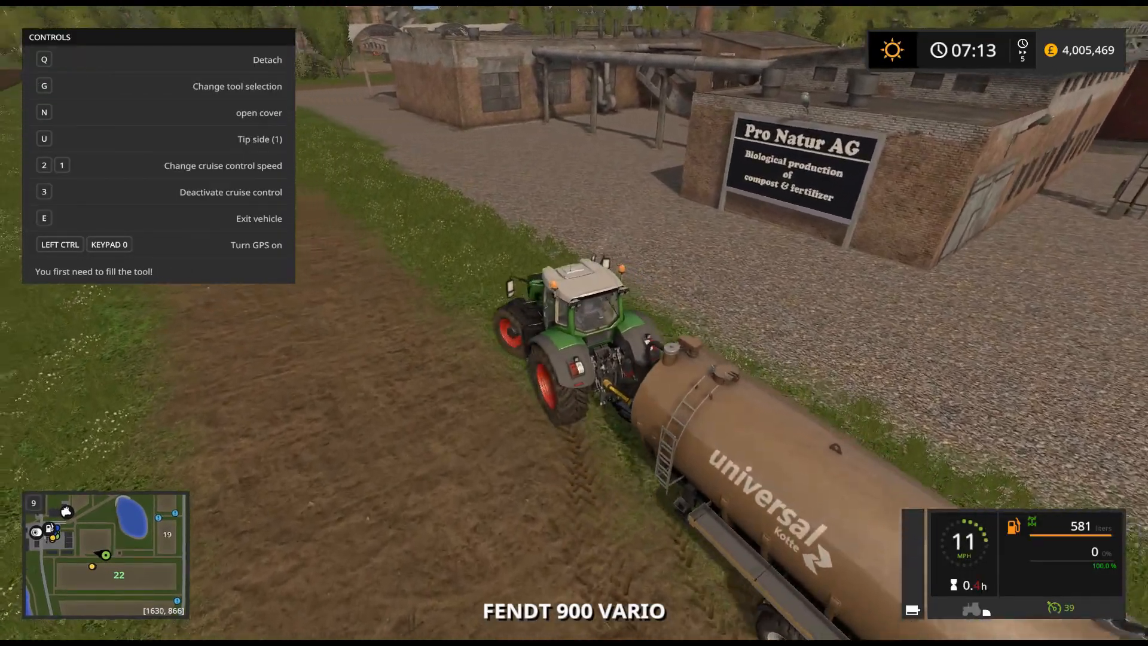
{"action": "key", "text": "d"}
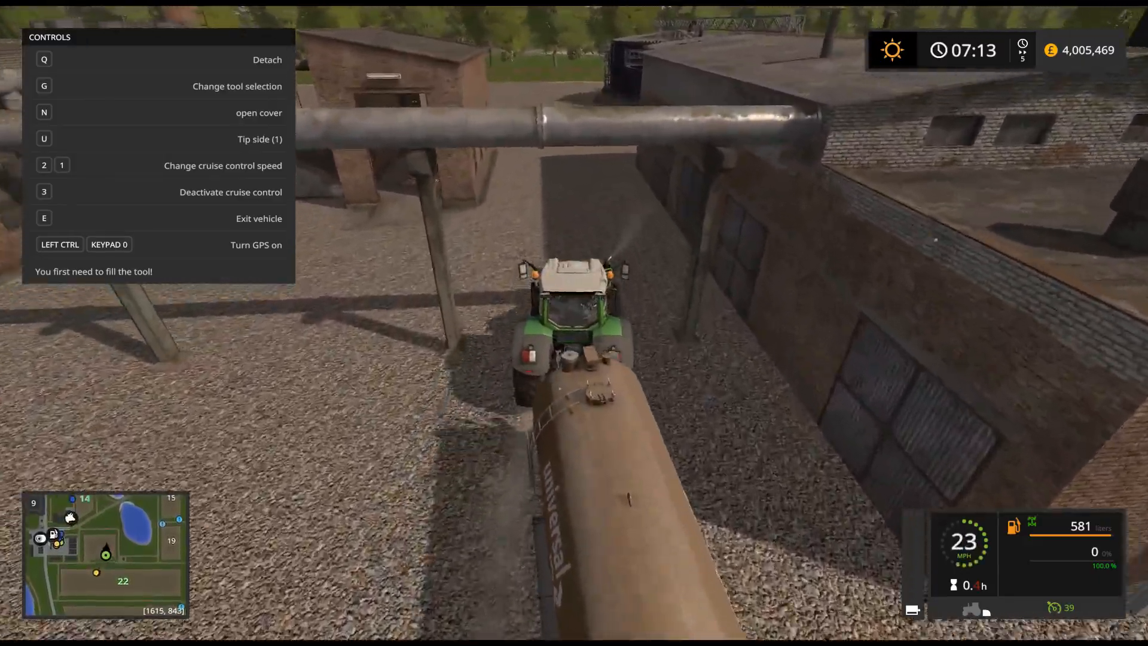
Stop beside the tanks, get out and read the factory's resource and product display on the brick wall.
{"action": "key", "text": "s"}
{"action": "key", "text": "e"}
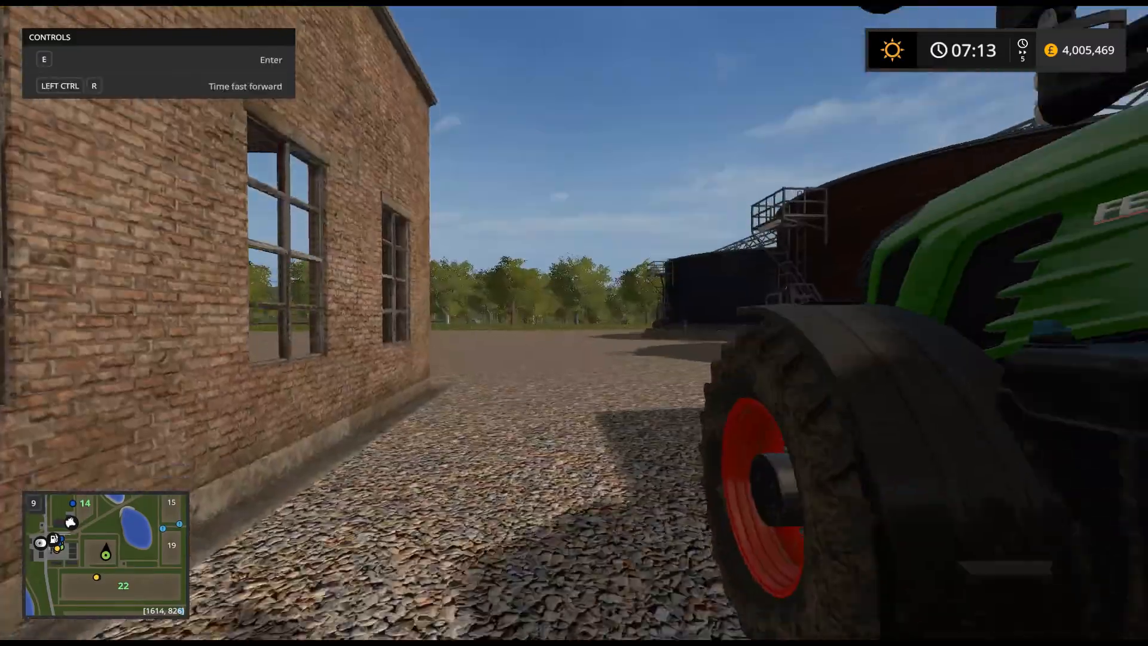
{"action": "key", "text": "w"}
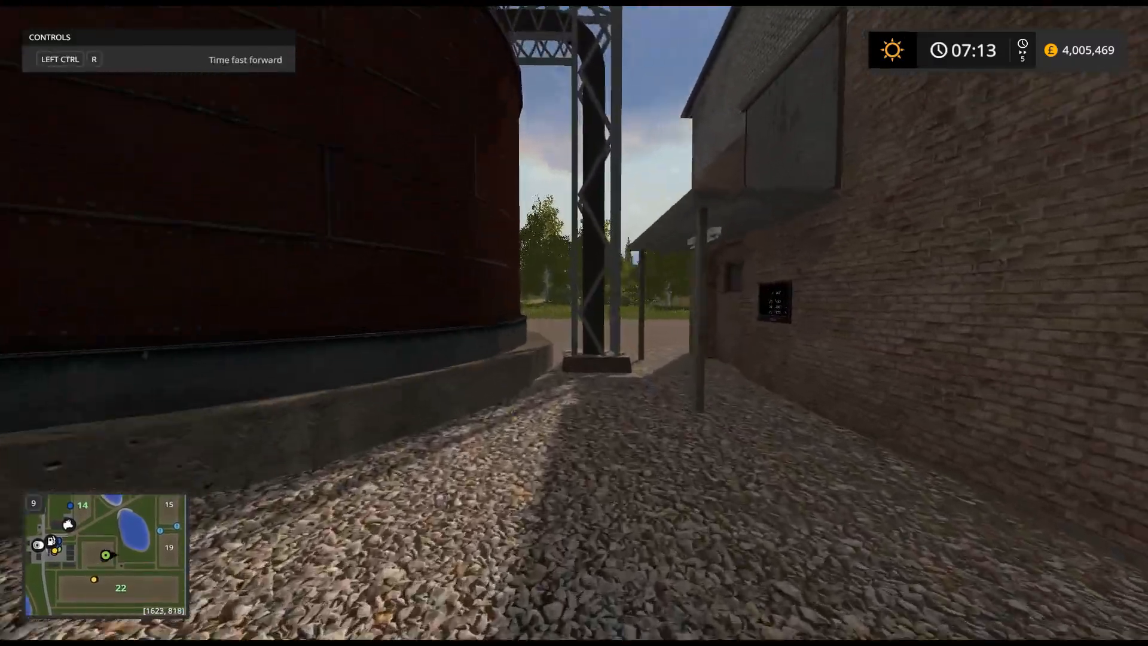
{"action": "key", "text": "w"}
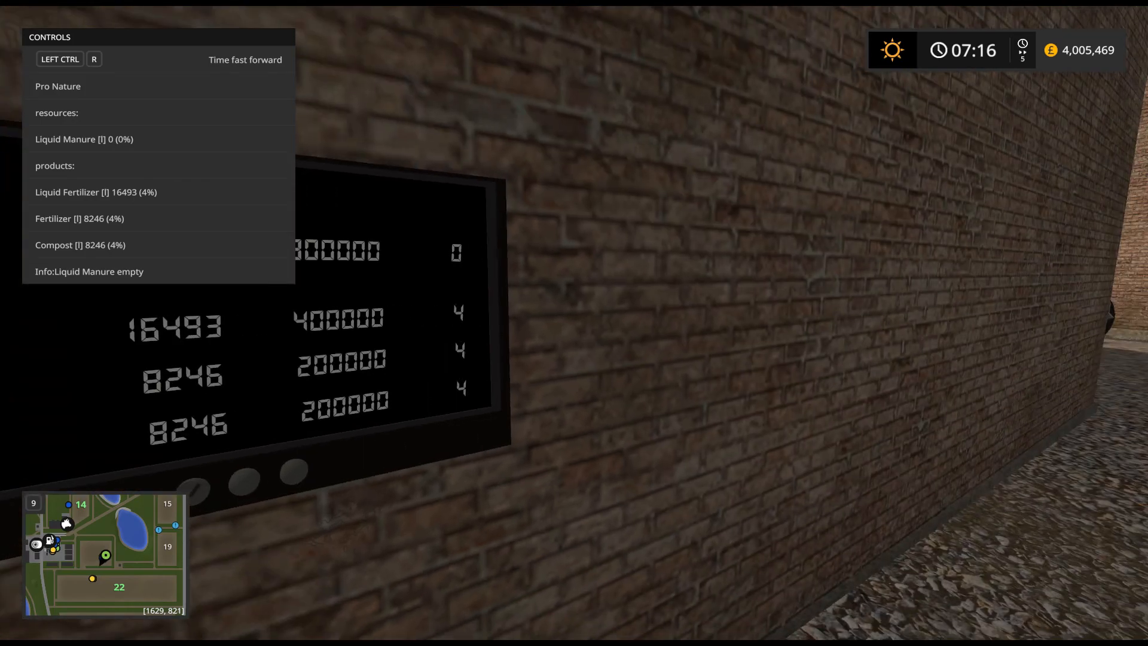
Return to the Fendt, drive to the cow farm and fill the tanker with slurry.
{"action": "key", "text": "w"}
{"action": "key", "text": "w"}
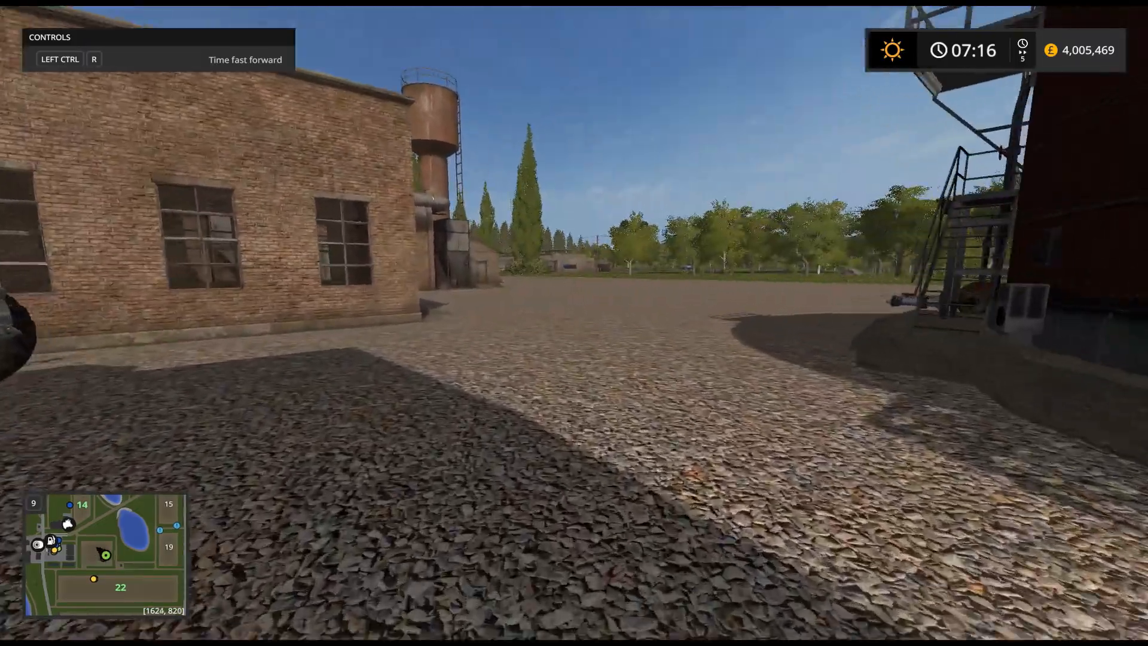
{"action": "key", "text": "w"}
{"action": "key", "text": "e"}
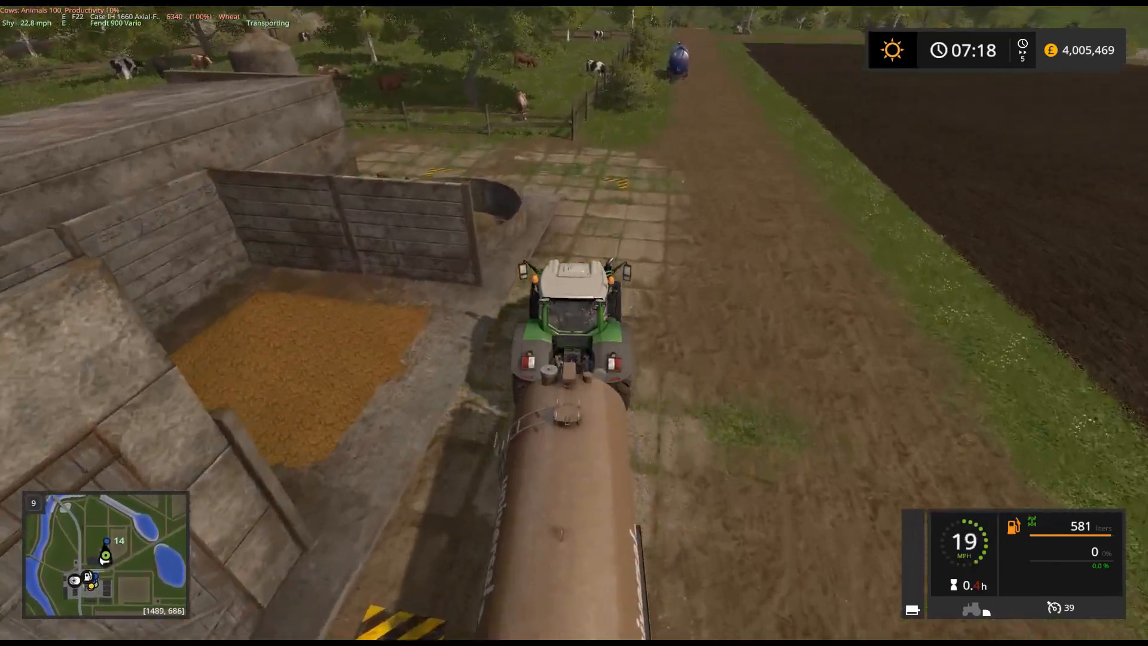
{"action": "key", "text": "s"}
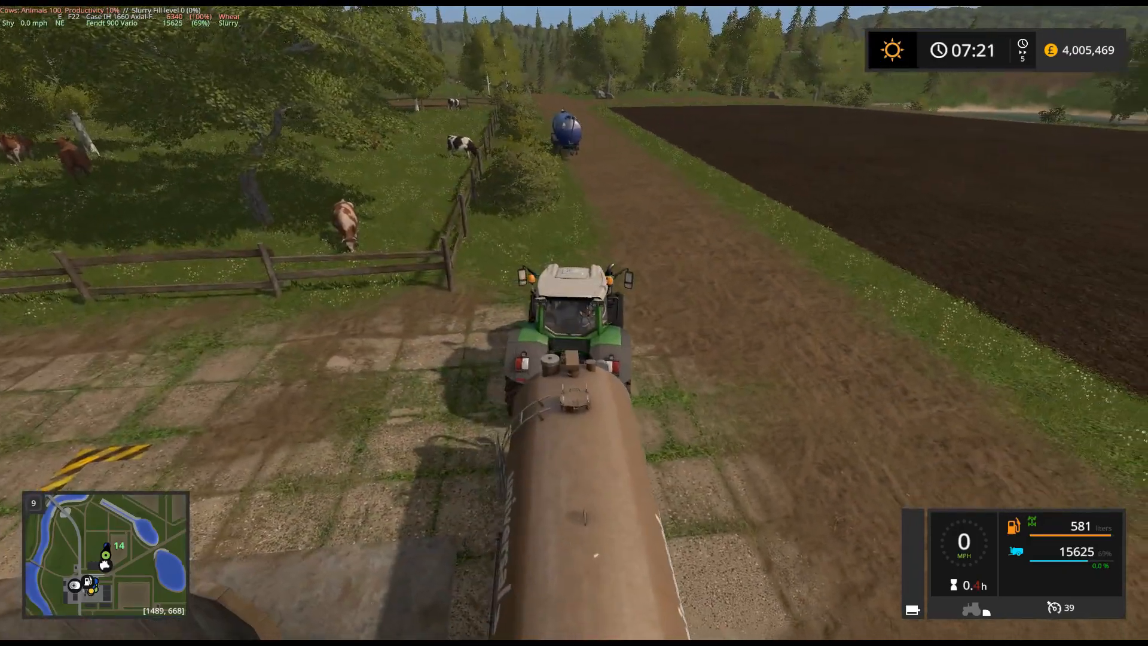
Turn the loaded slurry tanker around and drive it from the cow farm to the Pro Natur AG yard.
{"action": "key", "text": "w"}
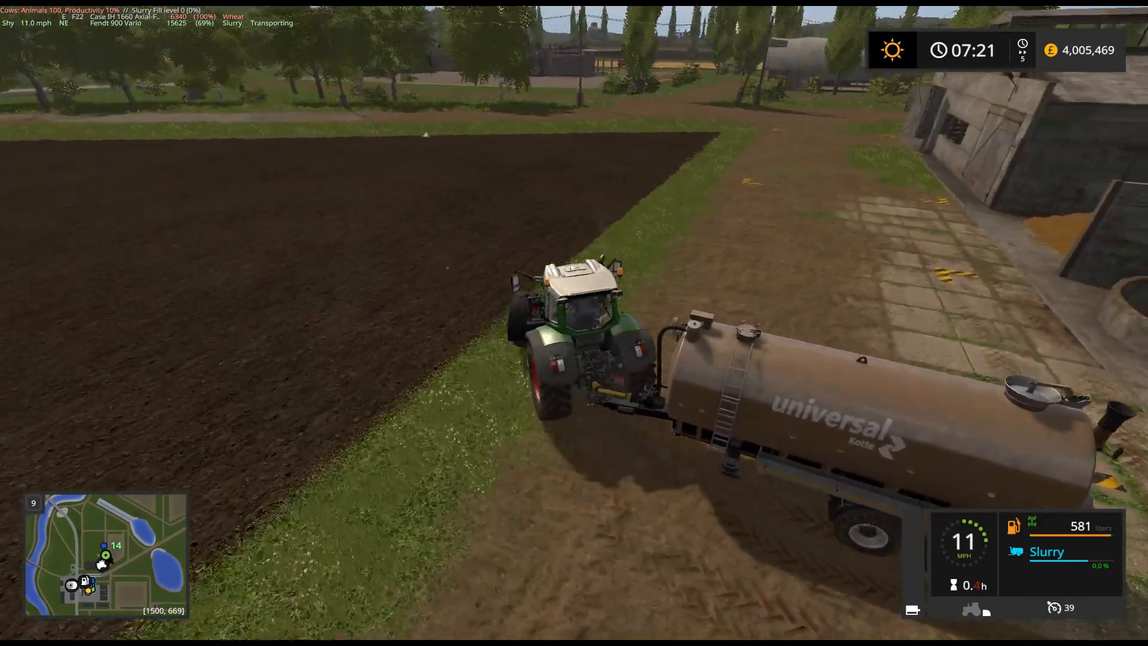
{"action": "key", "text": "w"}
{"action": "key", "text": "d"}
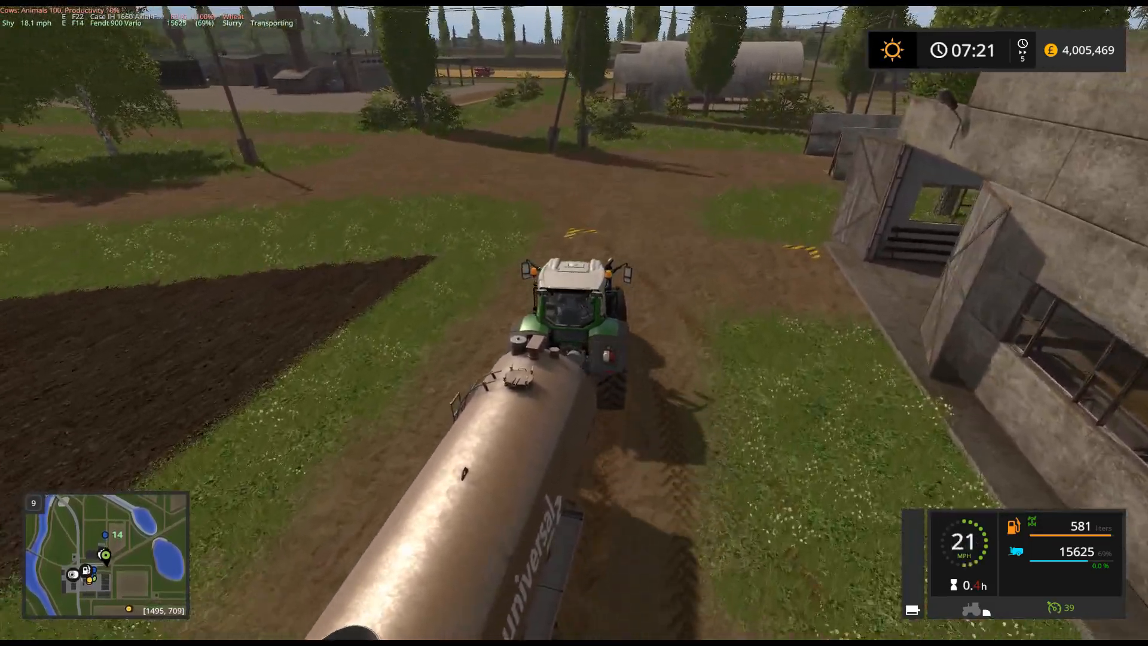
{"action": "key", "text": "w"}
{"action": "key", "text": "a"}
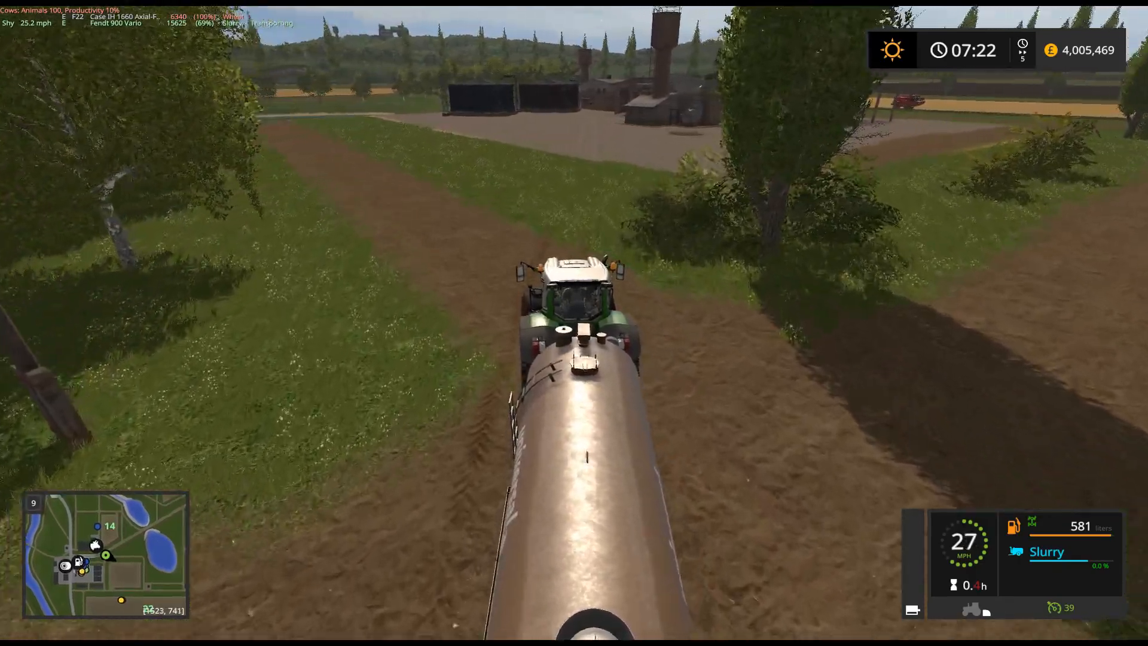
{"action": "key", "text": "w"}
{"action": "key", "text": "a"}
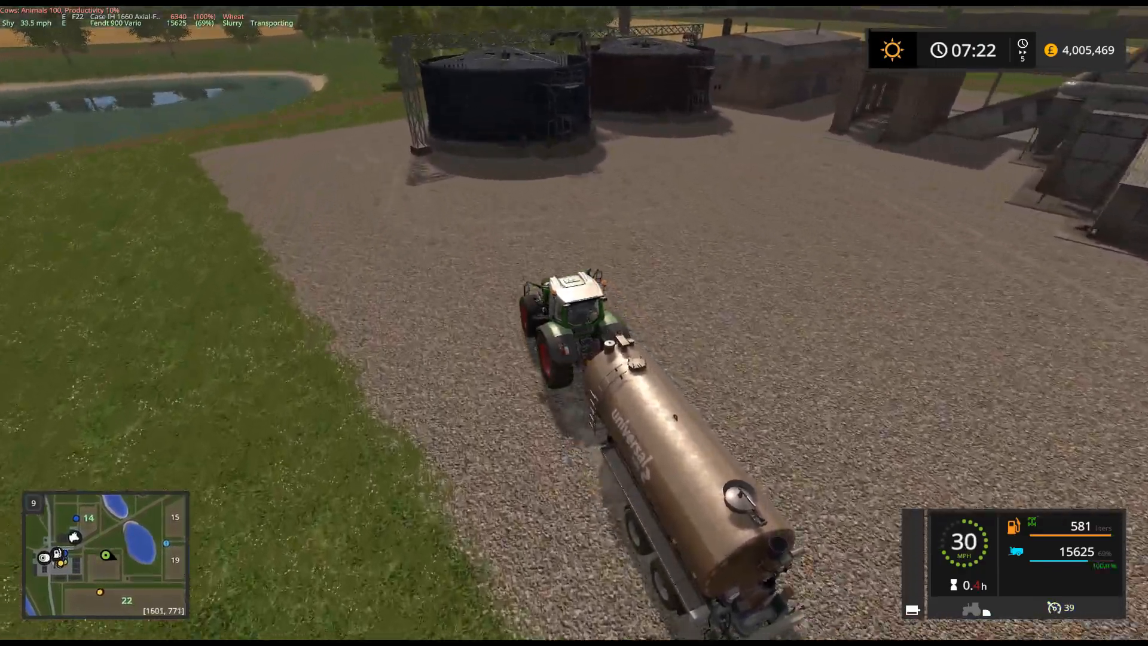
Steer past the dark tank and stop the tanker beside the red Liquid Manure tank.
{"action": "key", "text": "d"}
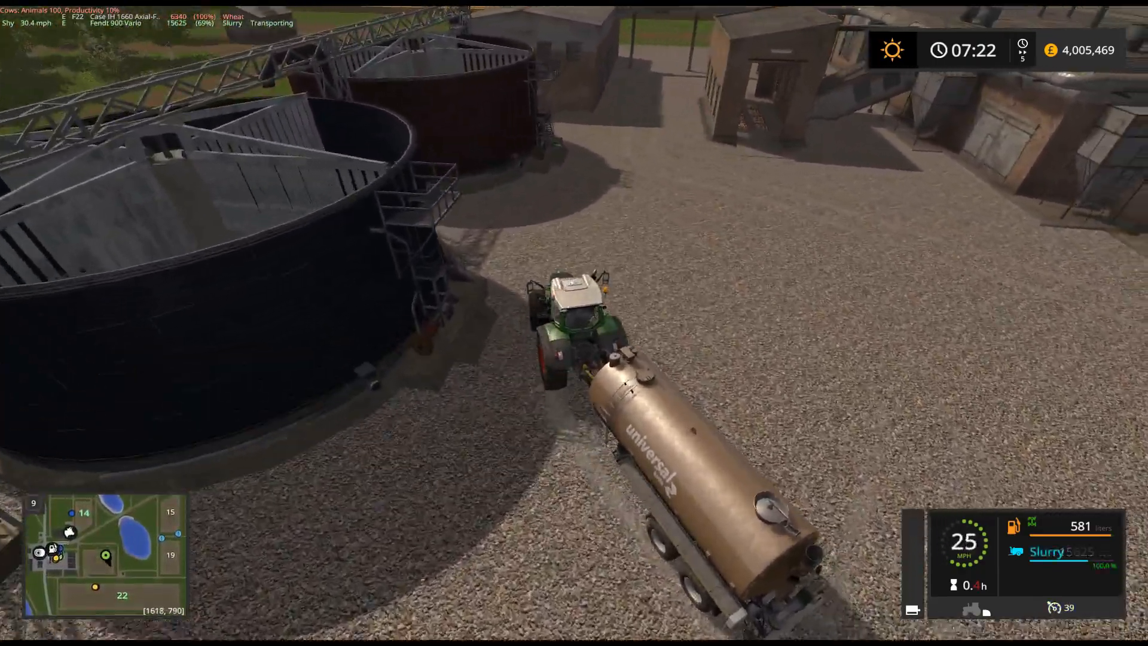
{"action": "key", "text": "s"}
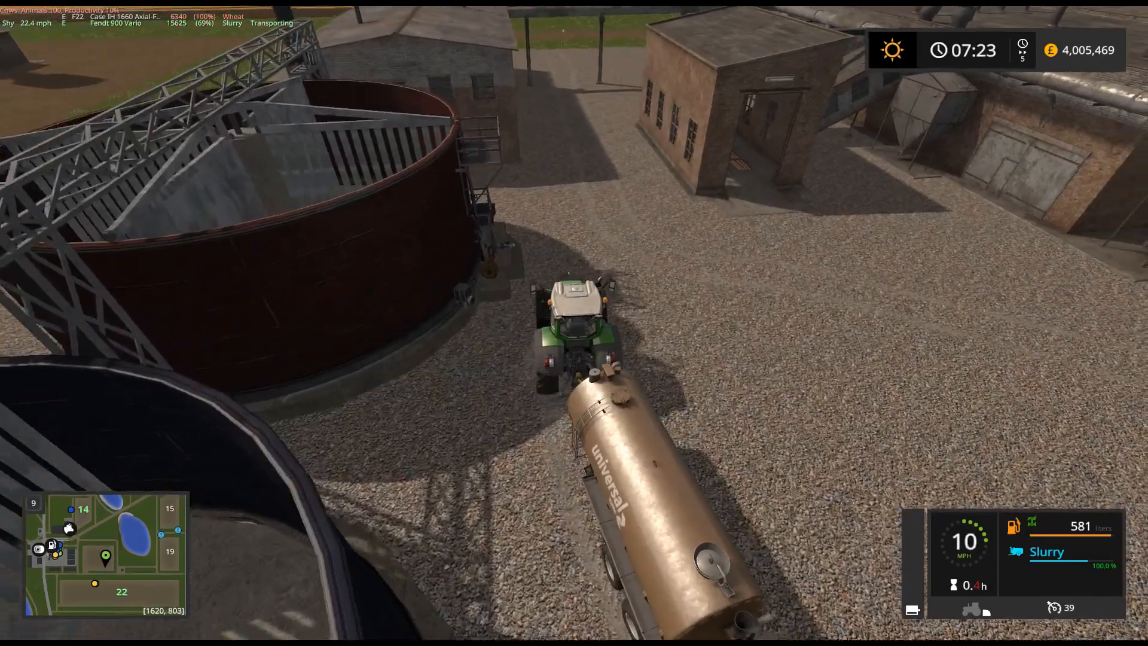
{"action": "key", "text": "w"}
{"action": "key", "text": "a"}
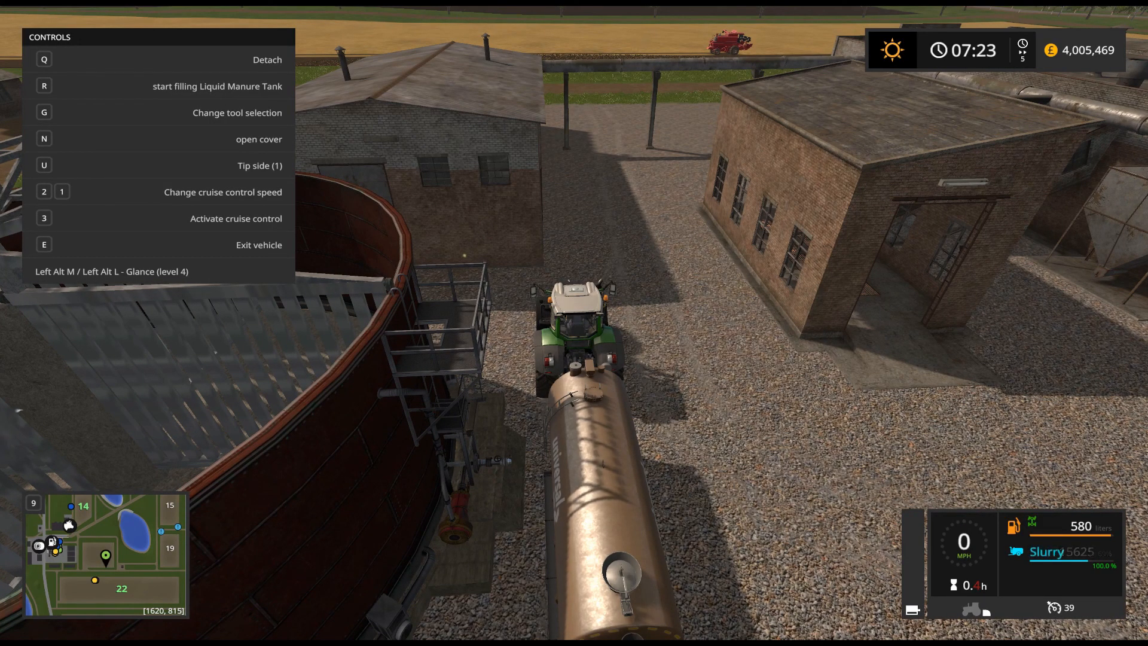
Hide the controls help, close the Courseplay control window and unload the slurry into the Liquid Manure tank.
{"action": "key", "text": "F1"}
{"action": "right_click", "coordinate": [930, 534]}
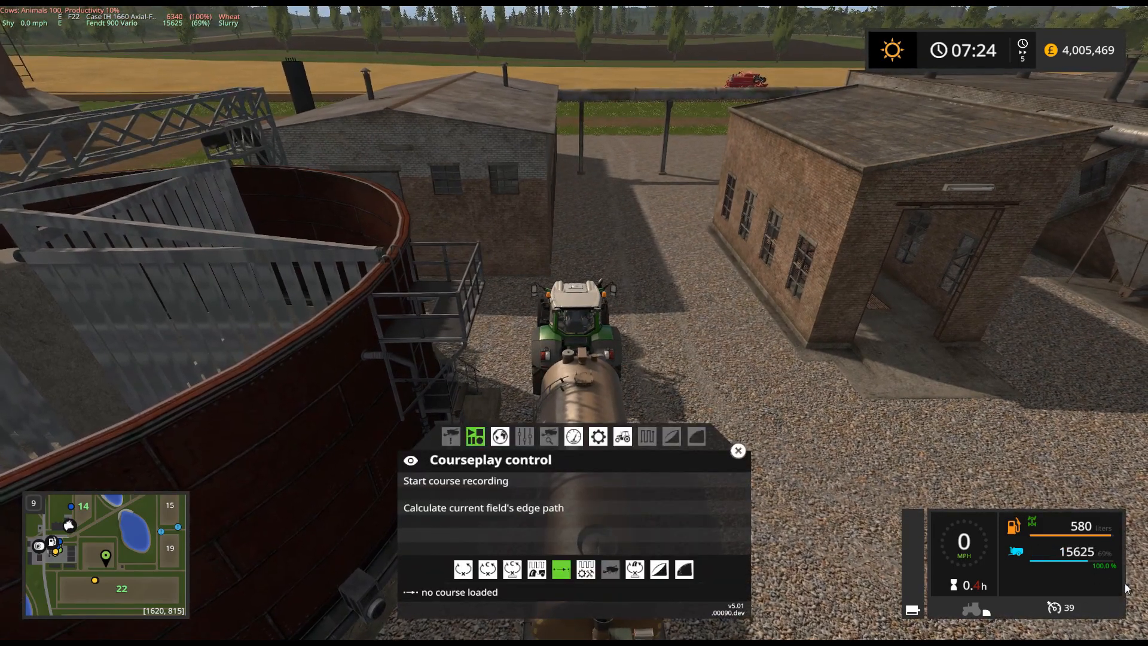
{"action": "left_click", "coordinate": [738, 451]}
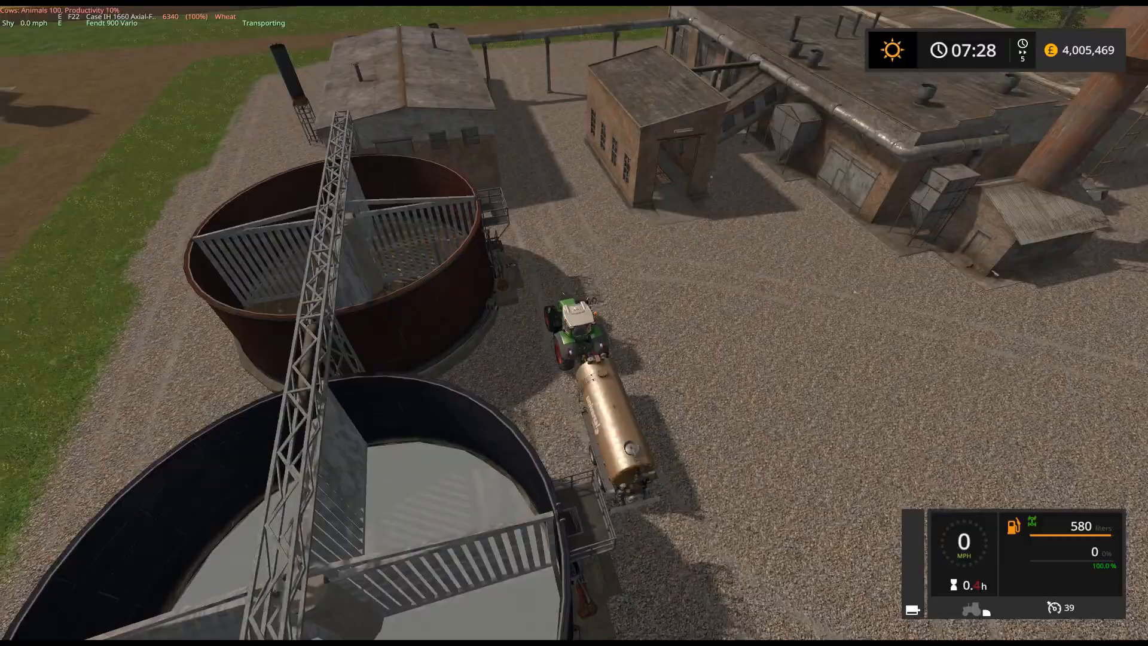
Get out and check the resource and product levels on the sewage plant display.
{"action": "key", "text": "e"}
{"action": "key", "text": "w"}
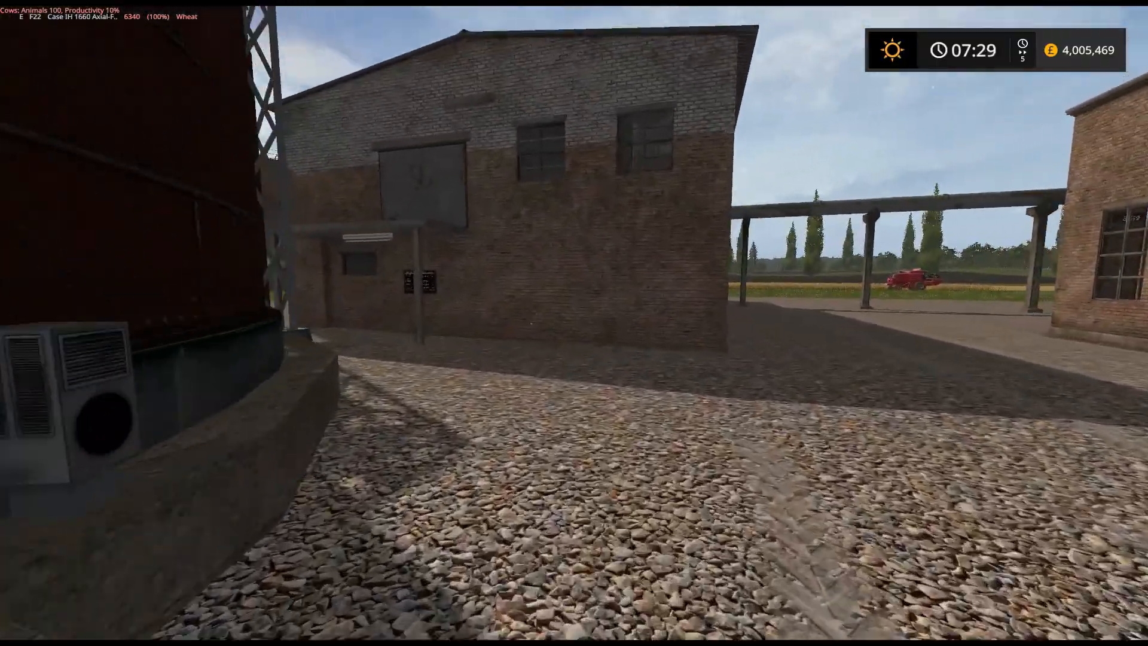
{"action": "key", "text": "w"}
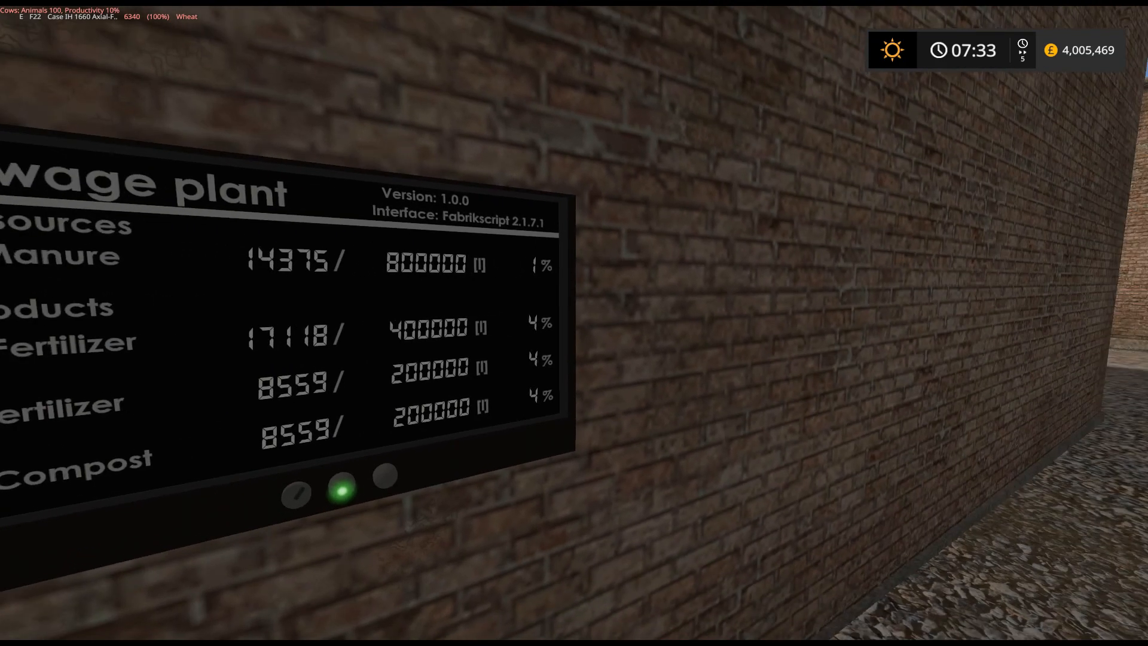
Walk back through the yard and switch to the Zetor Proxima Power with the green trailer.
{"action": "key", "text": "w"}
{"action": "key", "text": "w"}
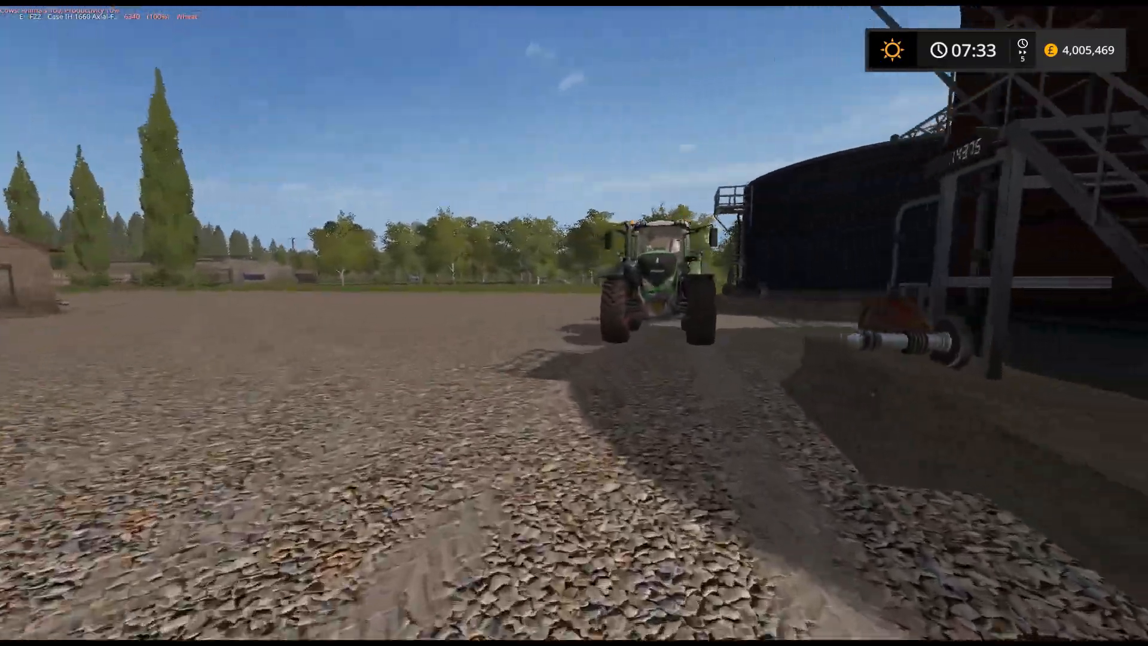
{"action": "key", "text": "e"}
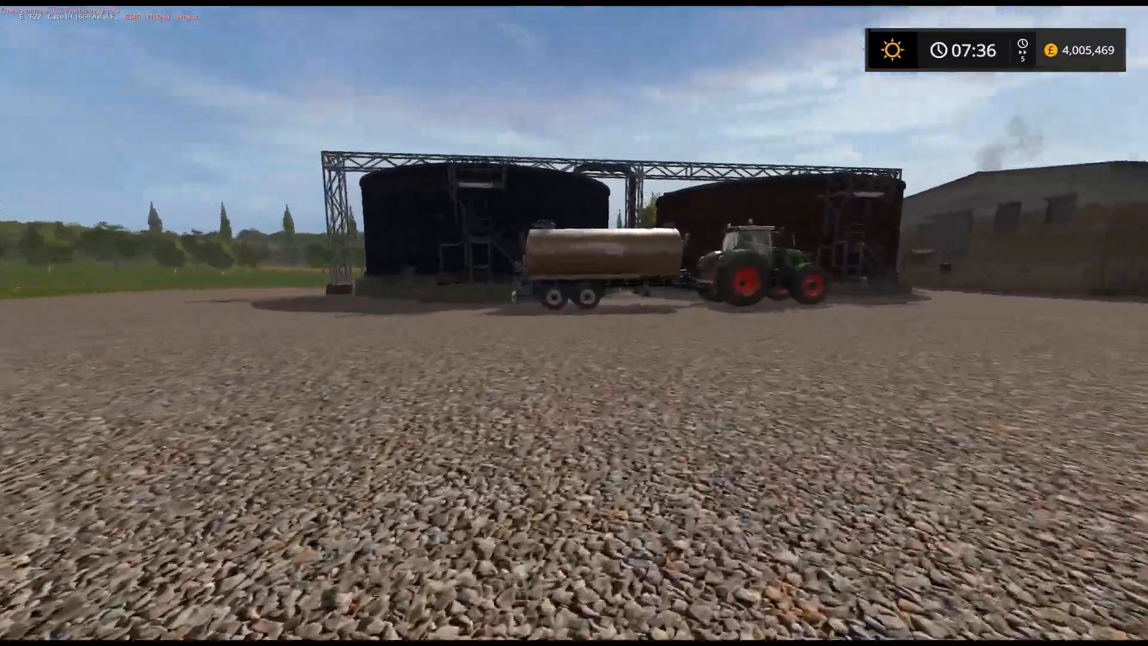
{"action": "key", "text": "Tab"}
{"action": "key", "text": "Tab"}
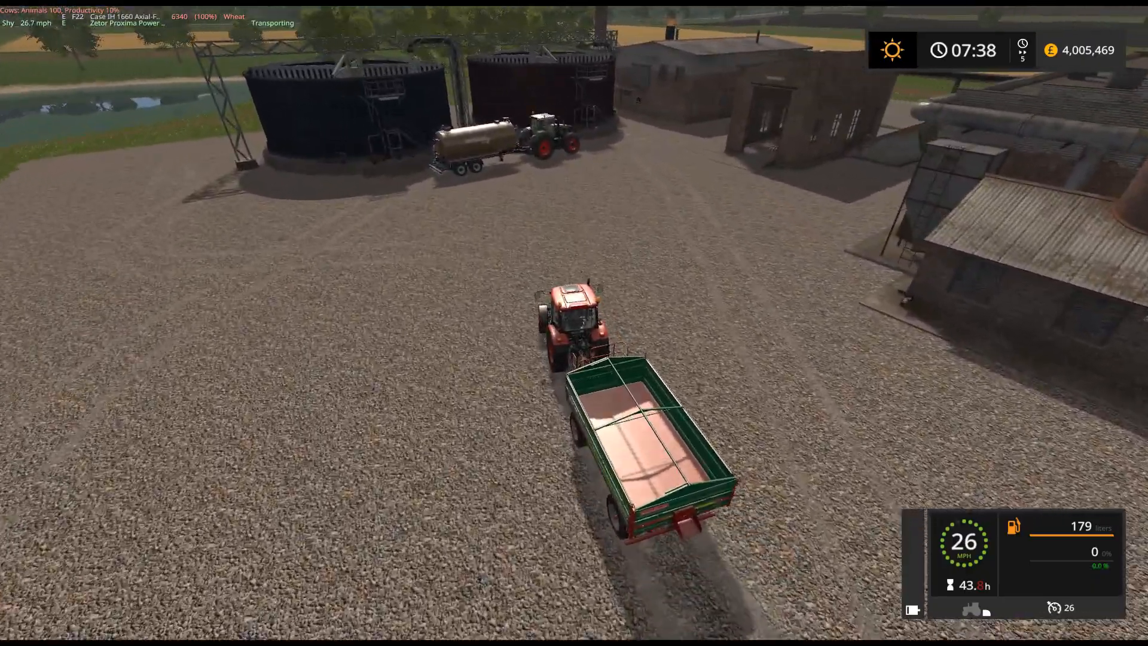
Show the controls help and drive the Zetor and its trailer into the brick loading shed.
{"action": "key", "text": "d"}
{"action": "key", "text": "s"}
{"action": "key", "text": "F1"}
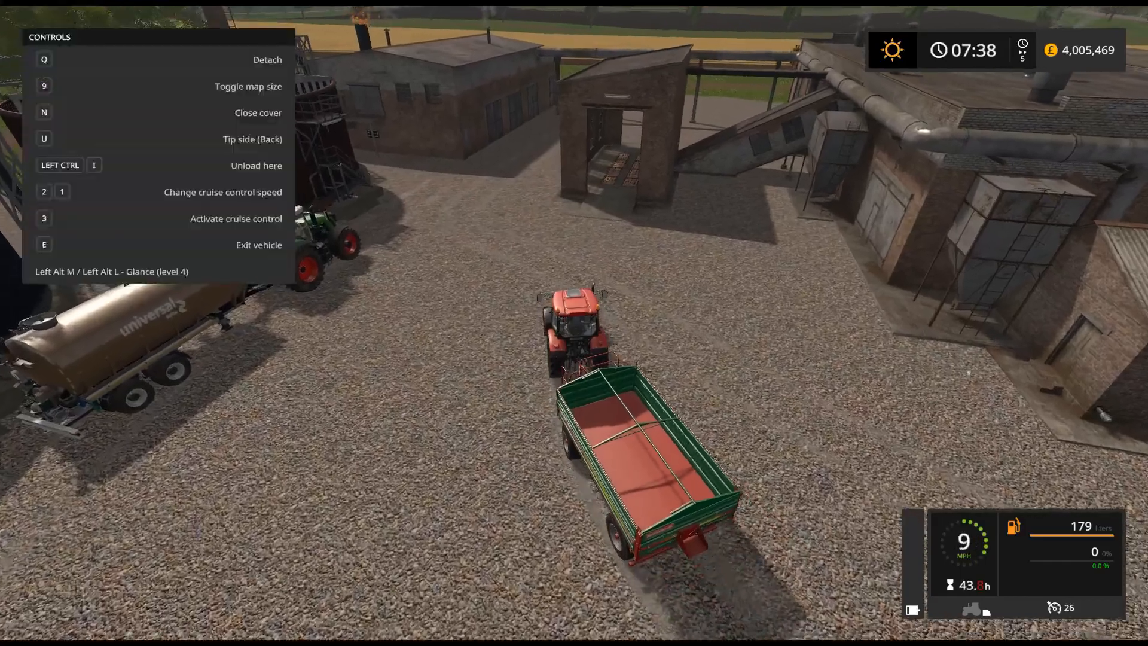
{"action": "key", "text": "w"}
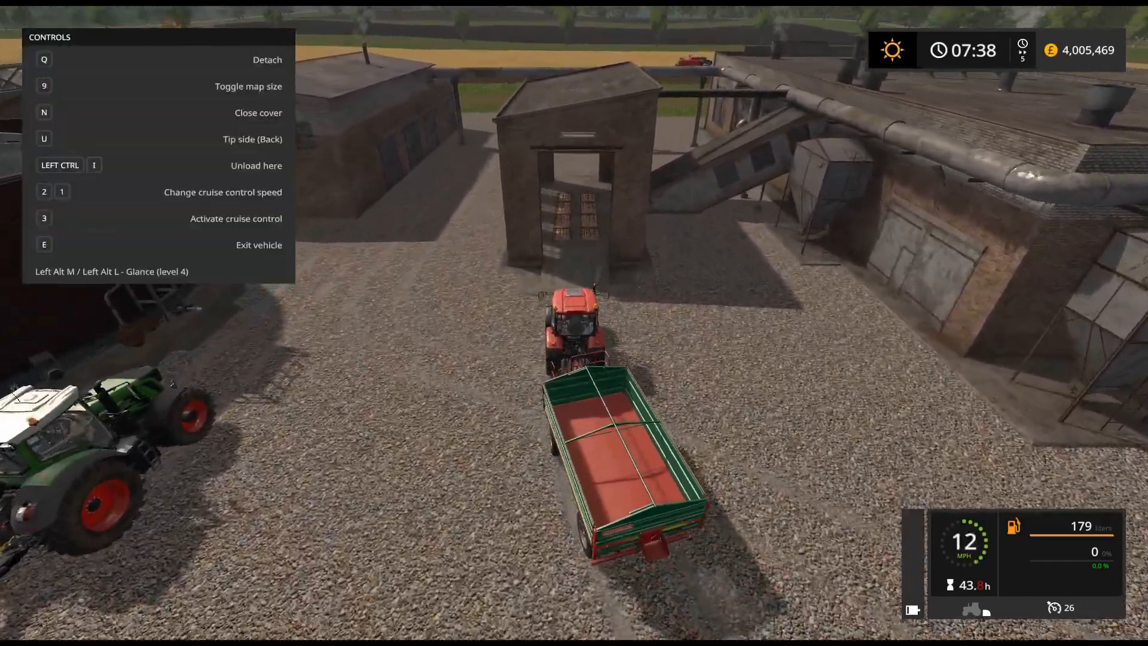
{"action": "key", "text": "s"}
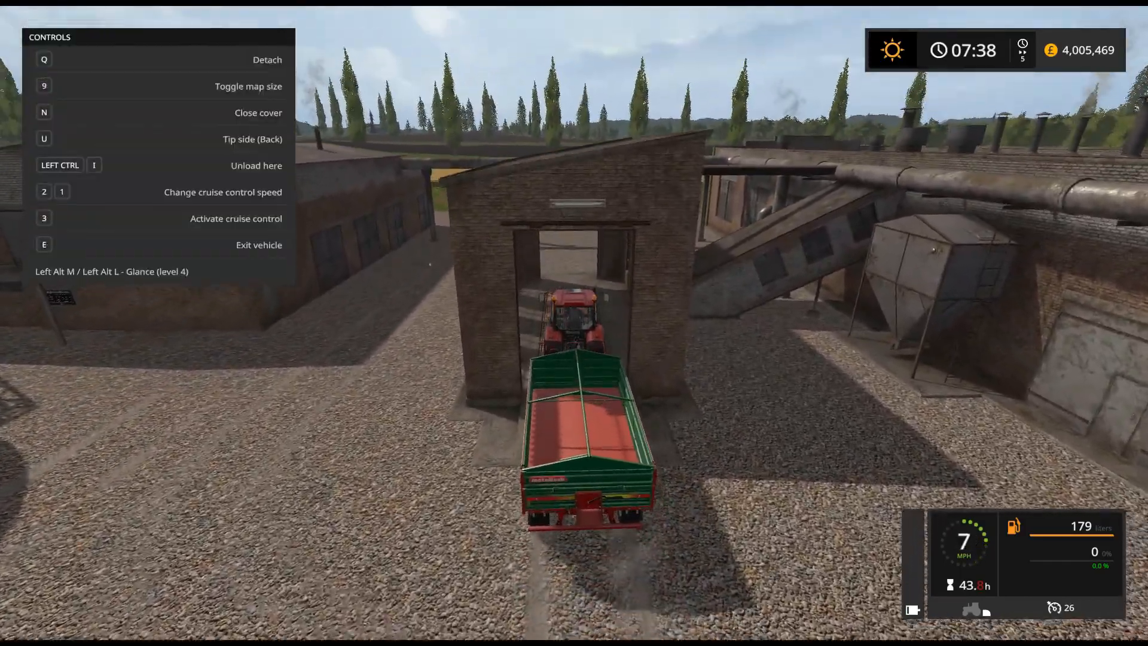
{"action": "key", "text": "w"}
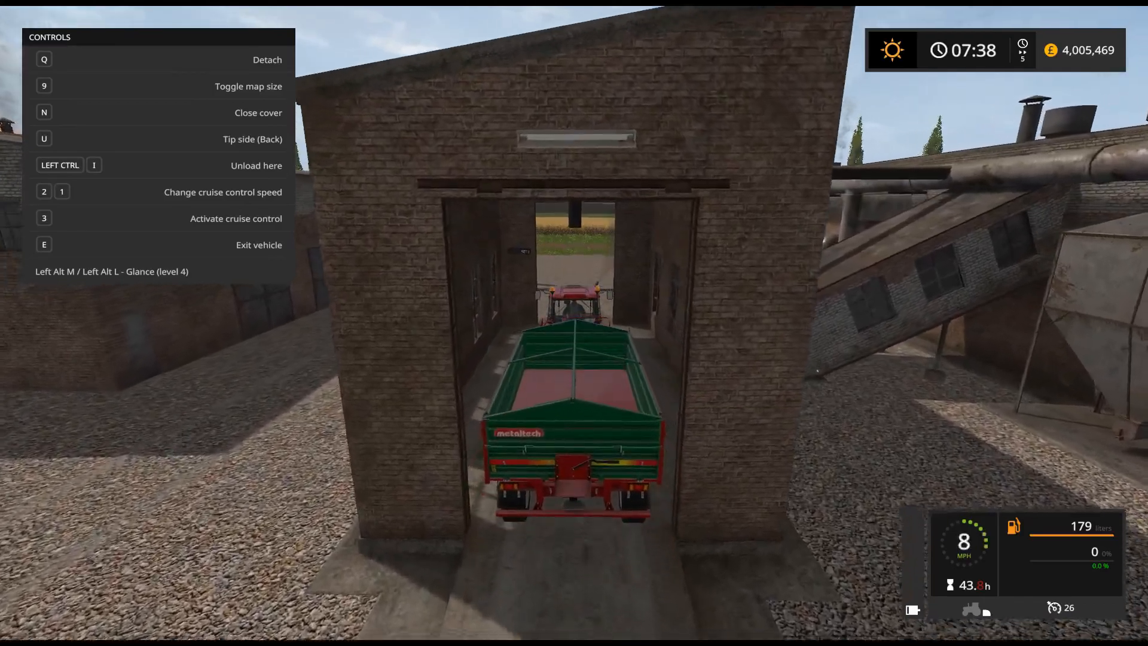
{"action": "key", "text": "s"}
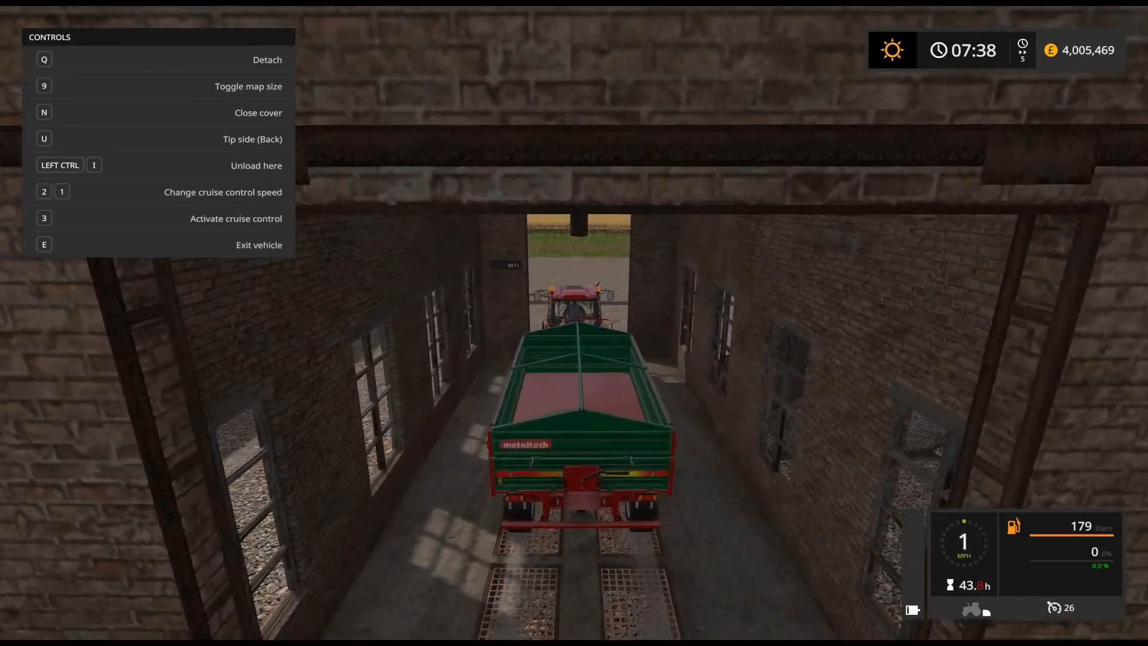
Position the trailer under the loading pipe and start filling it with fertilizer.
{"action": "scroll", "coordinate": [574, 322], "scroll_direction": "up", "scroll_amount": 3}
{"action": "key", "text": "w"}
{"action": "scroll", "coordinate": [574, 323], "scroll_direction": "down", "scroll_amount": 4}
{"action": "key", "text": "s"}
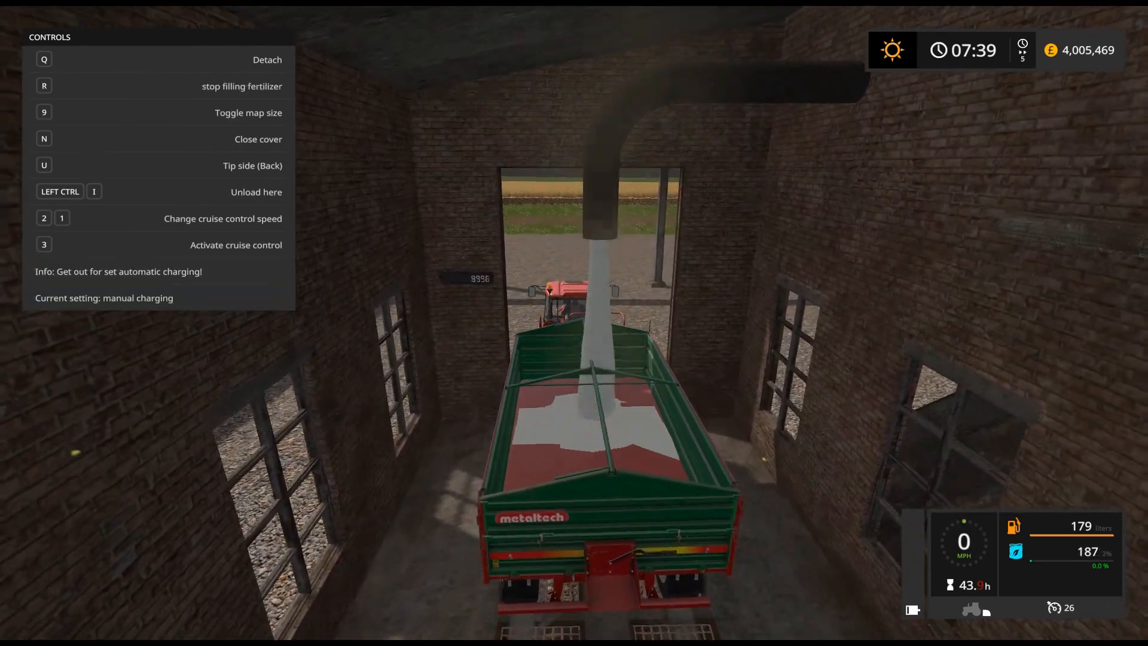
{"action": "scroll", "coordinate": [574, 323], "scroll_direction": "up", "scroll_amount": 5}
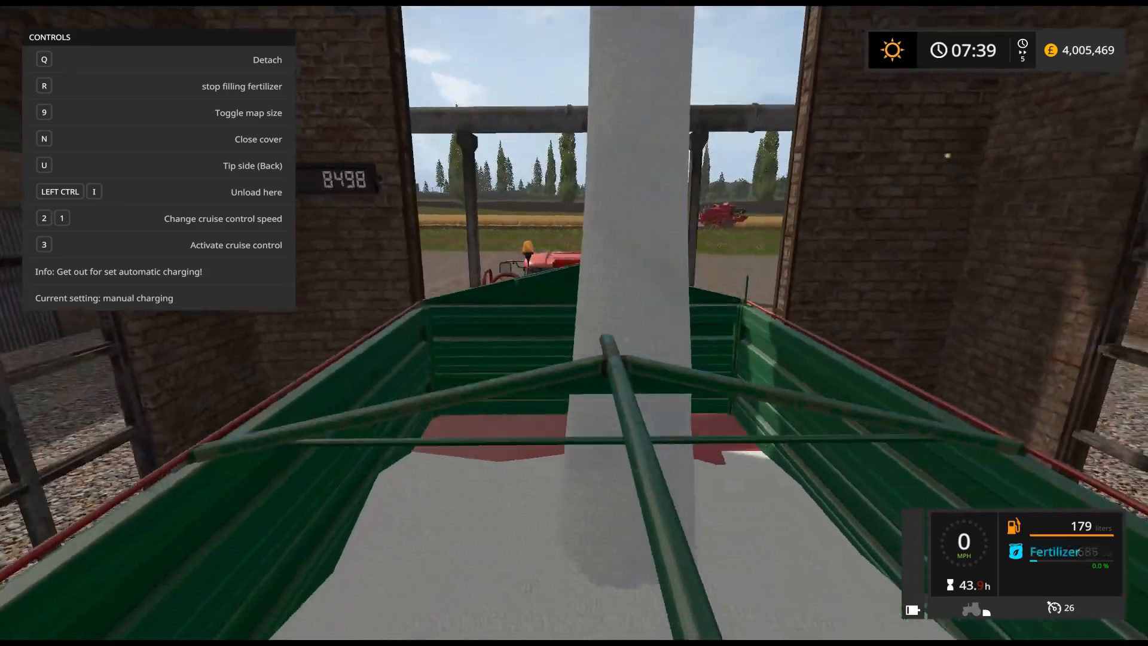
Stop filling fertilizer and drive the loaded trailer out of the brick shed and around the building to the gravel beside the concrete shelter.
{"action": "scroll", "coordinate": [574, 323], "scroll_direction": "down", "scroll_amount": 5}
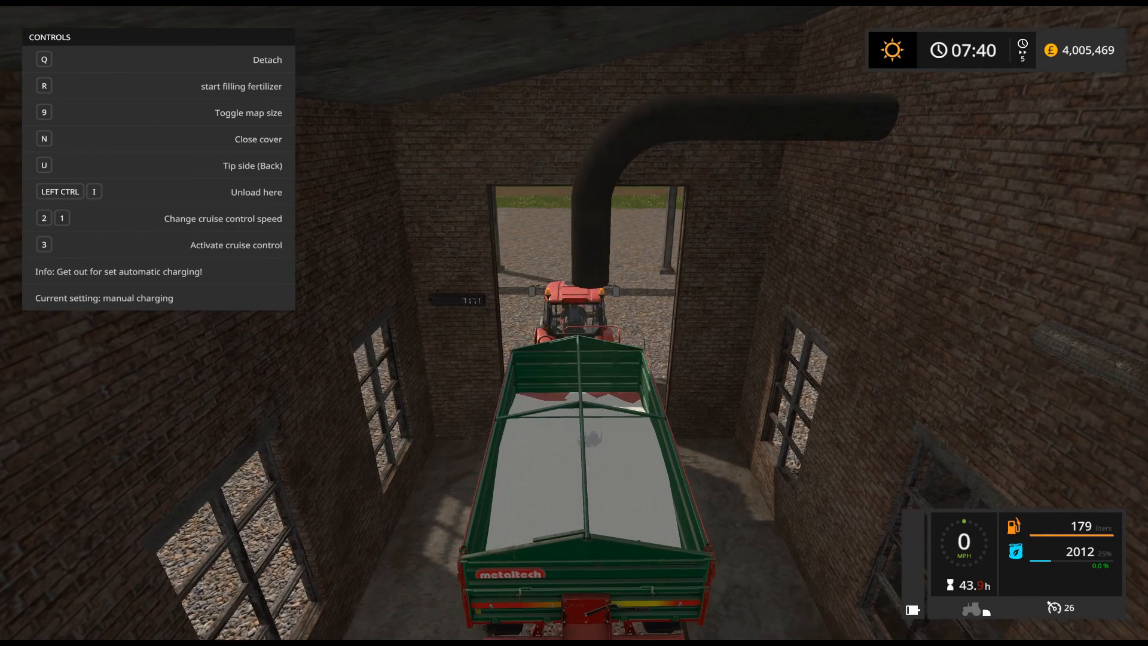
{"action": "key", "text": "w"}
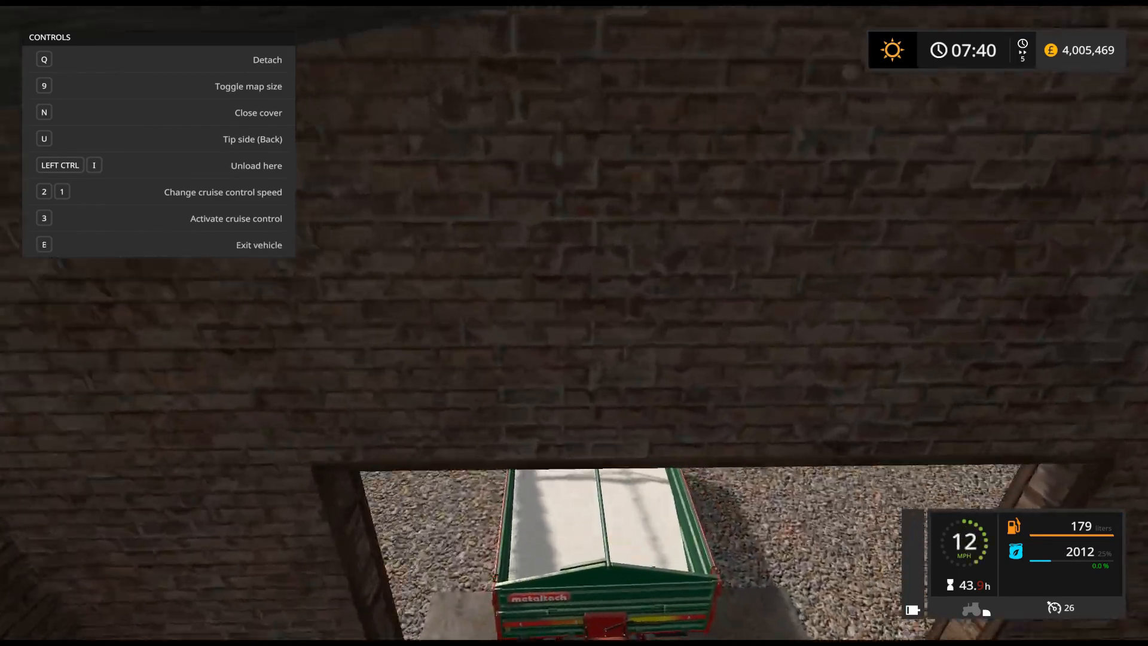
{"action": "key", "text": "a"}
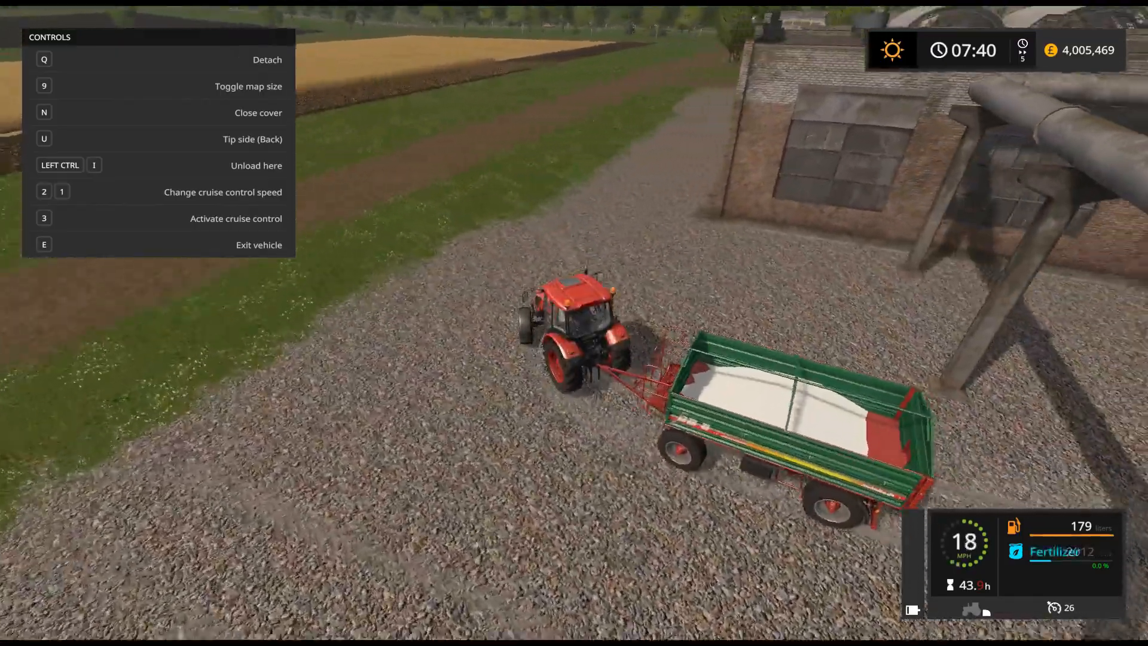
{"action": "key", "text": "d"}
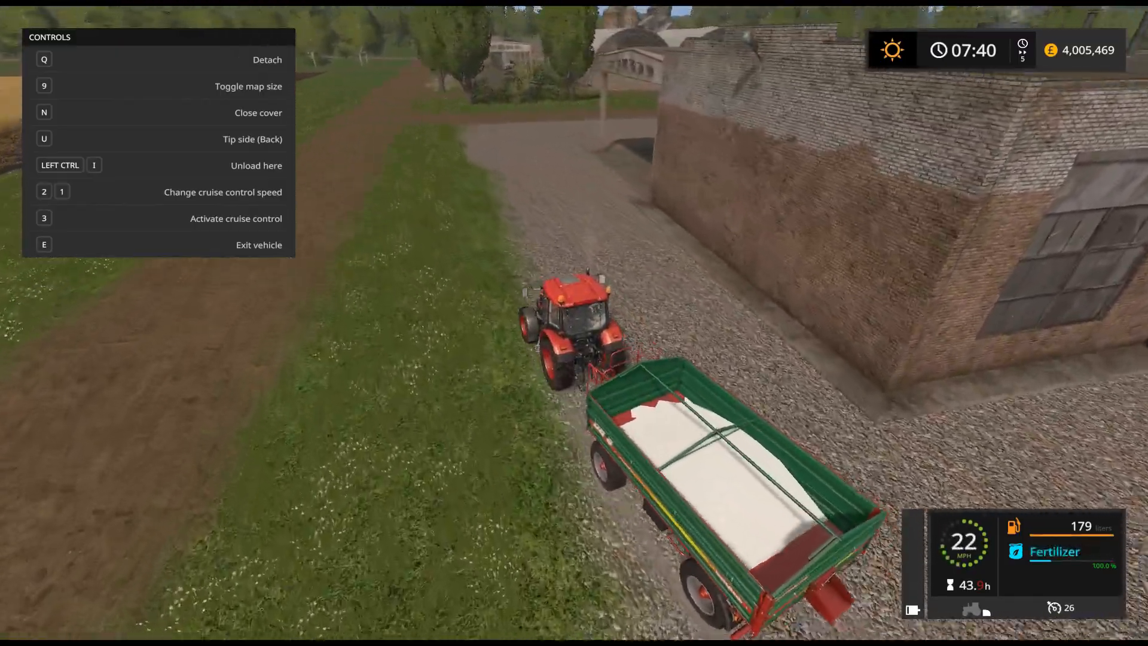
{"action": "key", "text": "w"}
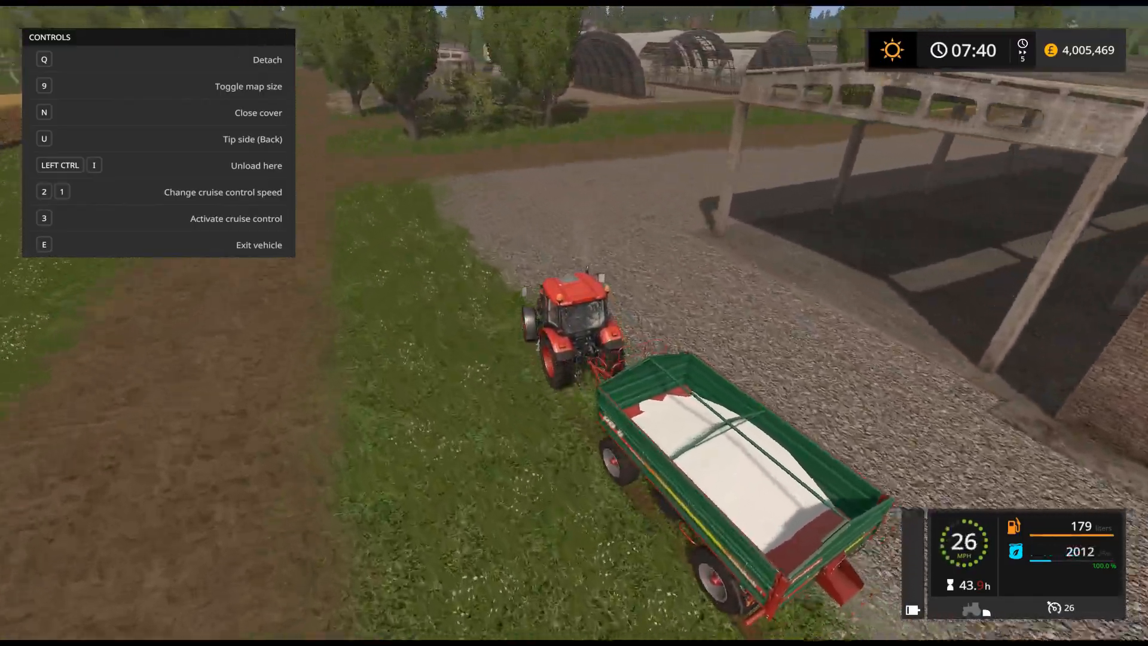
{"action": "key", "text": "d"}
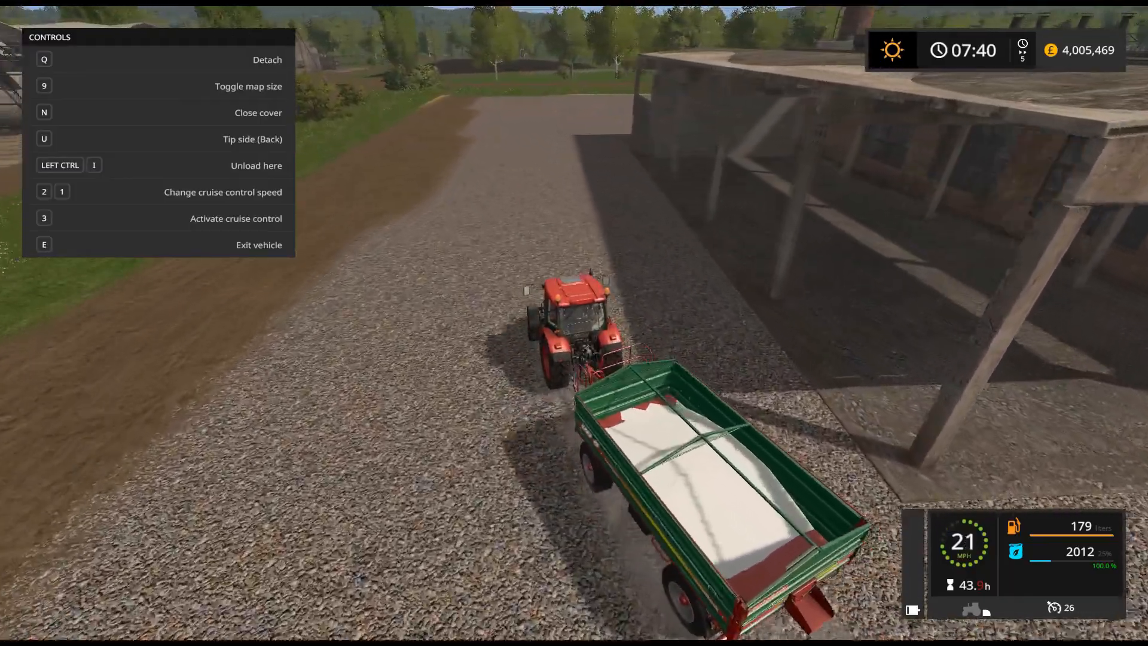
{"action": "key", "text": "d"}
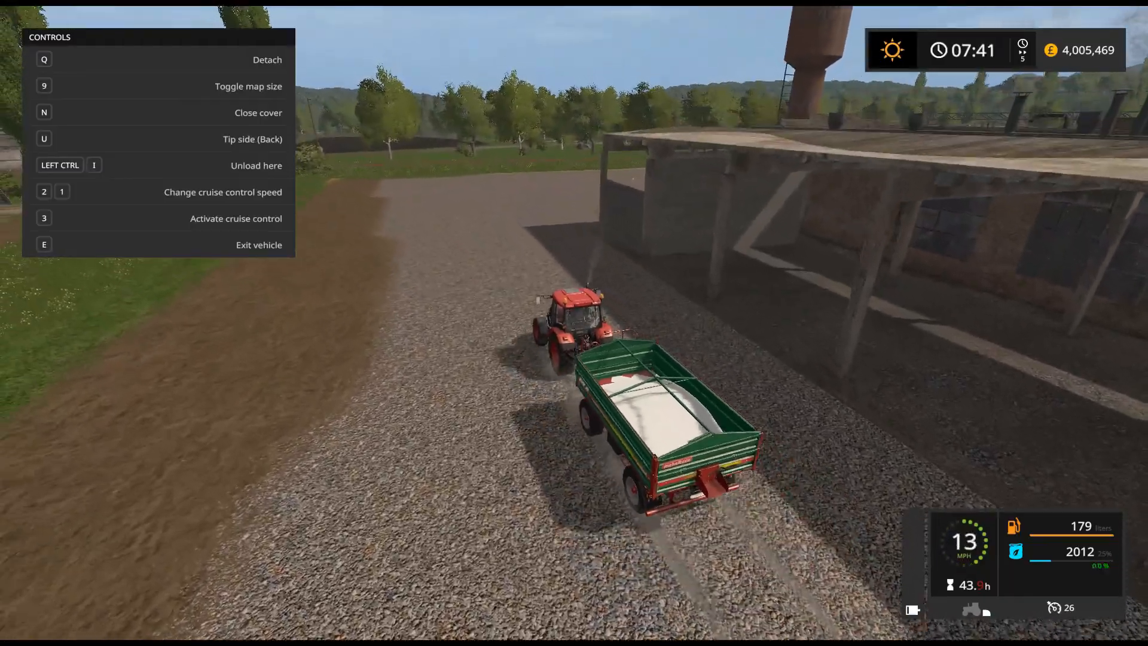
{"action": "key", "text": "s"}
Tip the fertilizer from the trailer onto the gravel and pull the emptied trailer forward, clear of the heap.
{"action": "key", "text": "ctrl+i"}
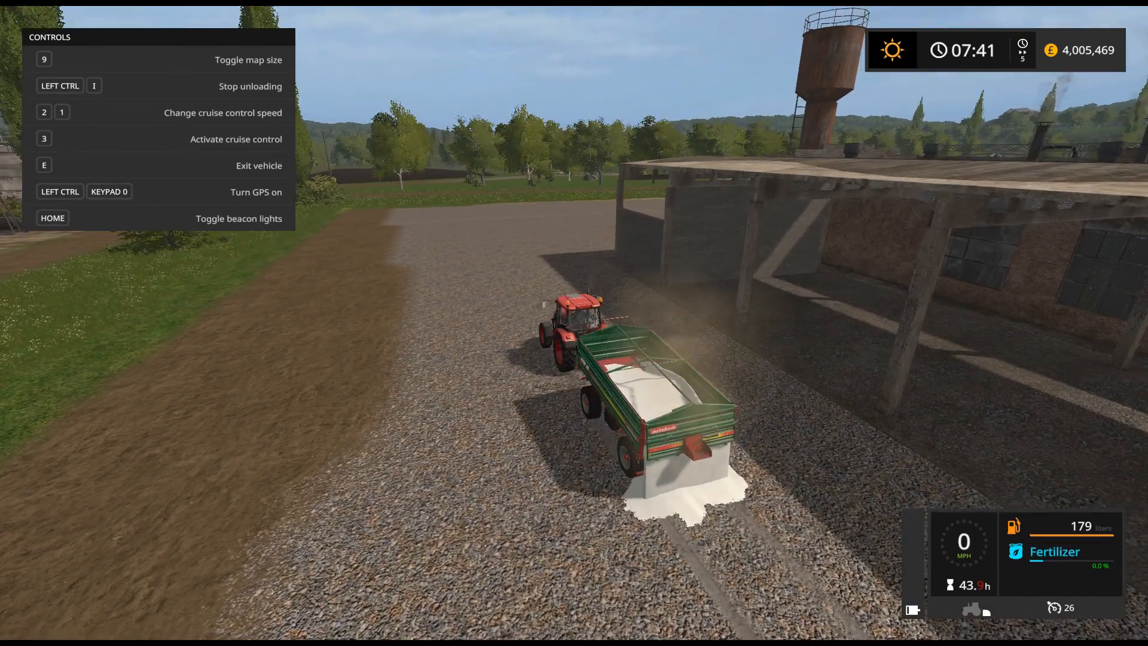
{"action": "key", "text": "w"}
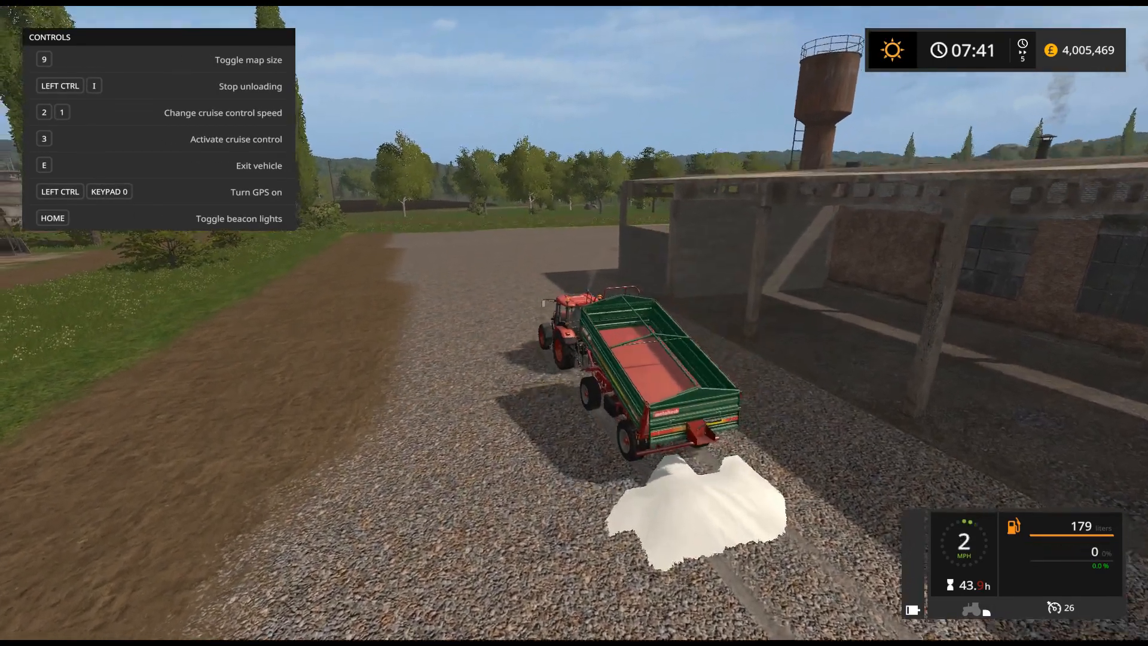
{"action": "key", "text": "ctrl+i"}
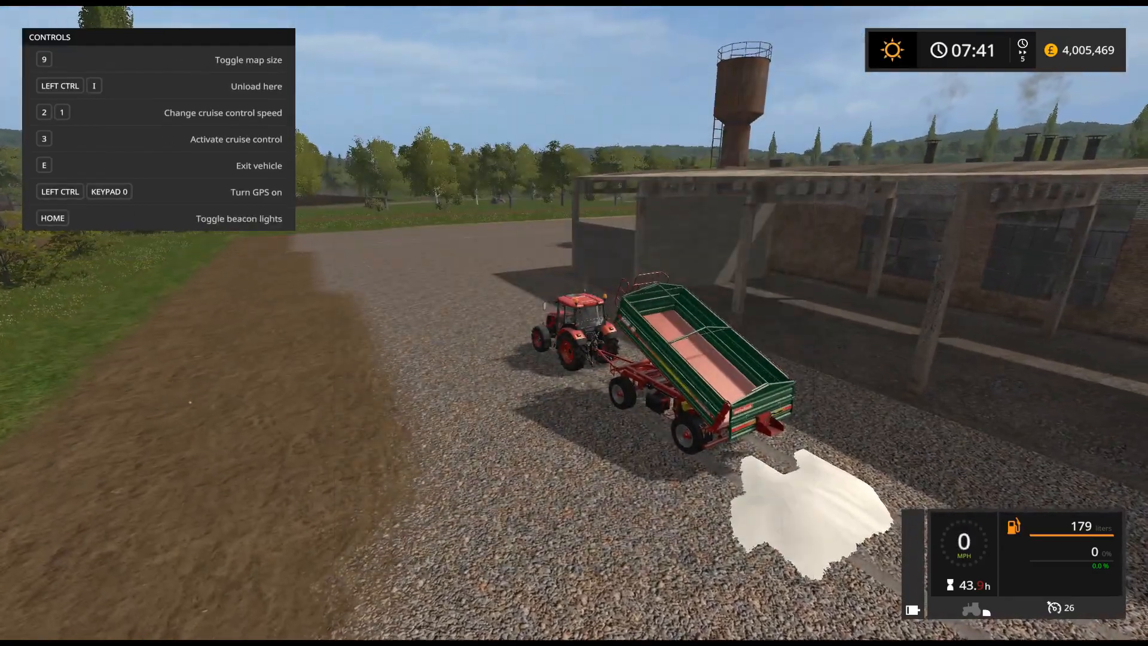
{"action": "key", "text": "w"}
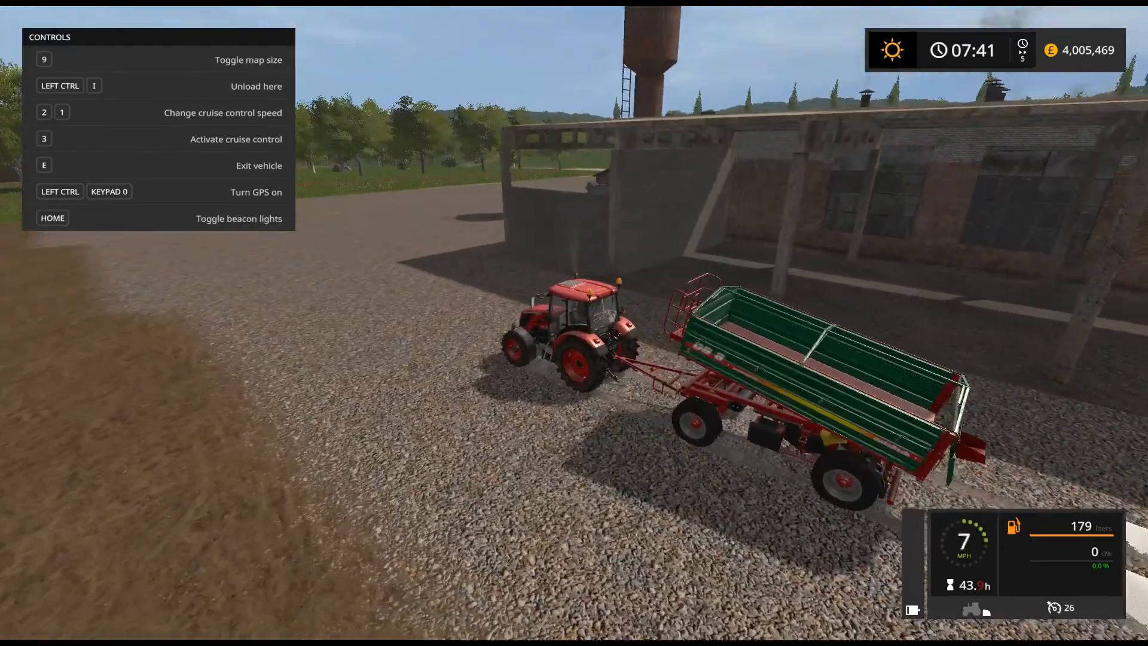
{"action": "key", "text": "s"}
{"action": "key", "text": "F1"}
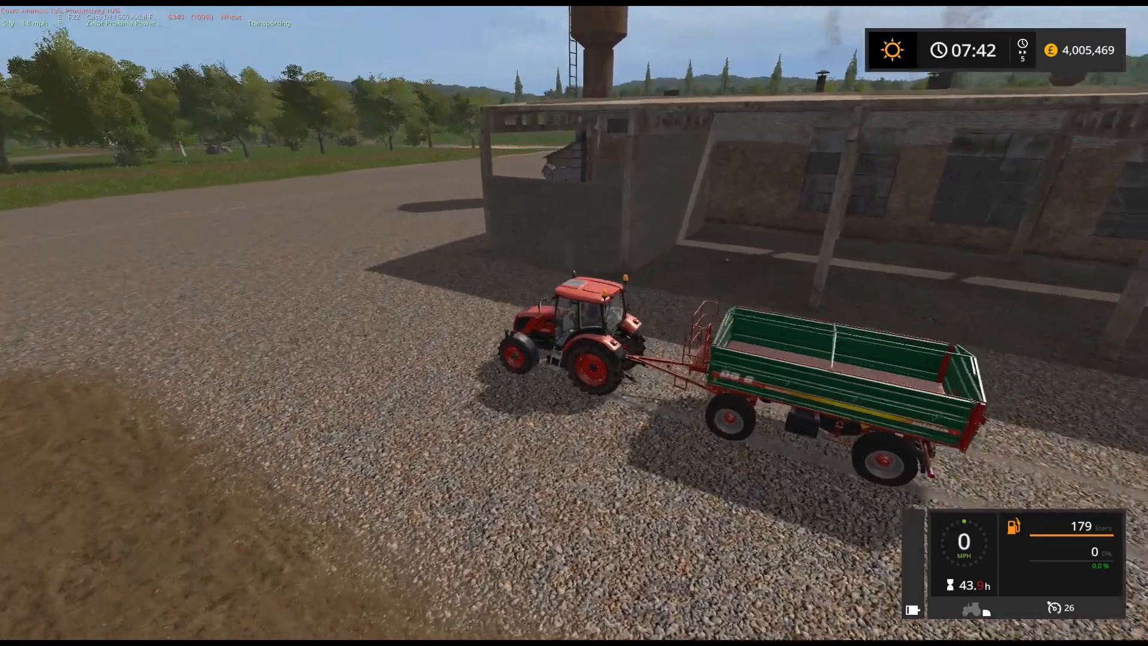
Get out and inspect the concrete compost bay and its level display from close up and from the yard.
{"action": "key", "text": "e"}
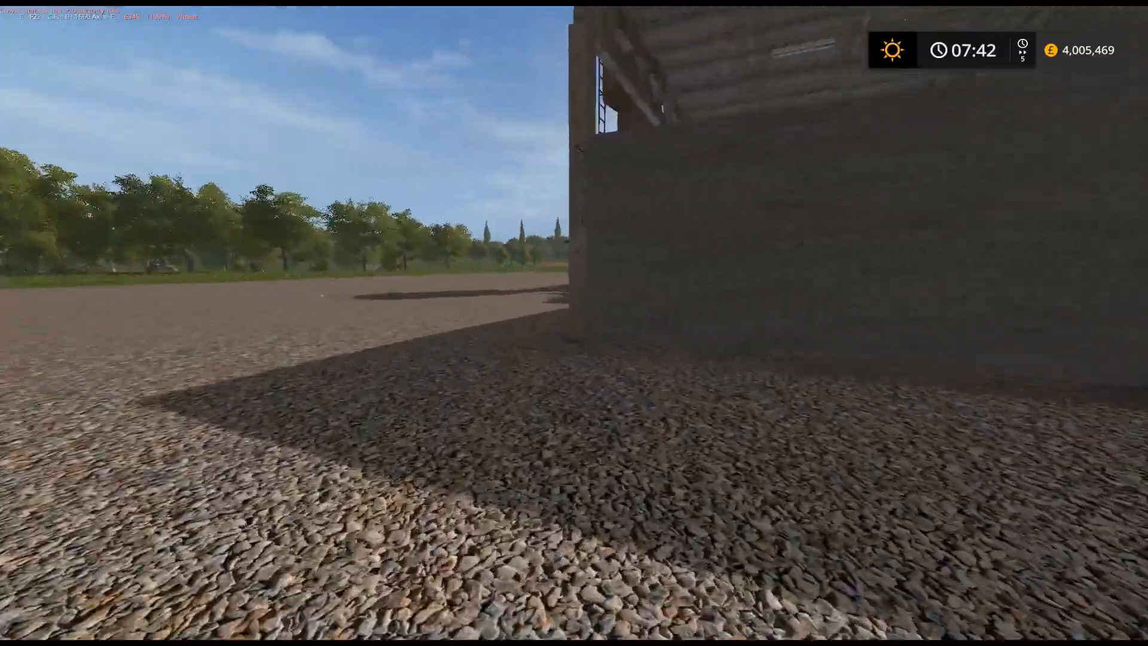
{"action": "key", "text": "w"}
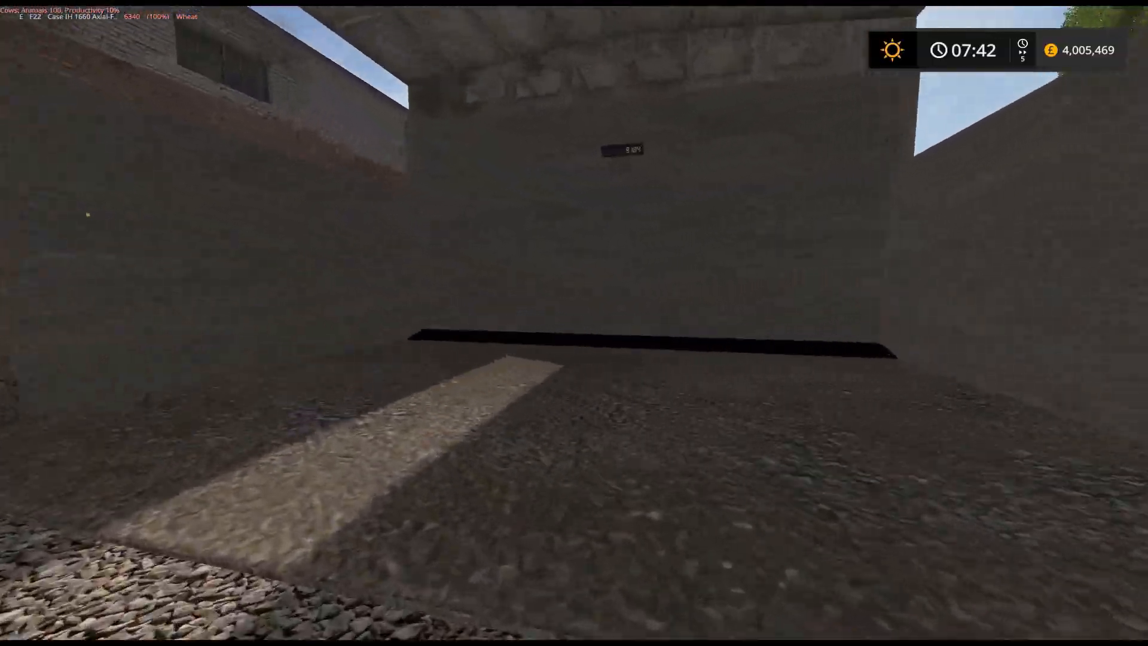
{"action": "key", "text": "w"}
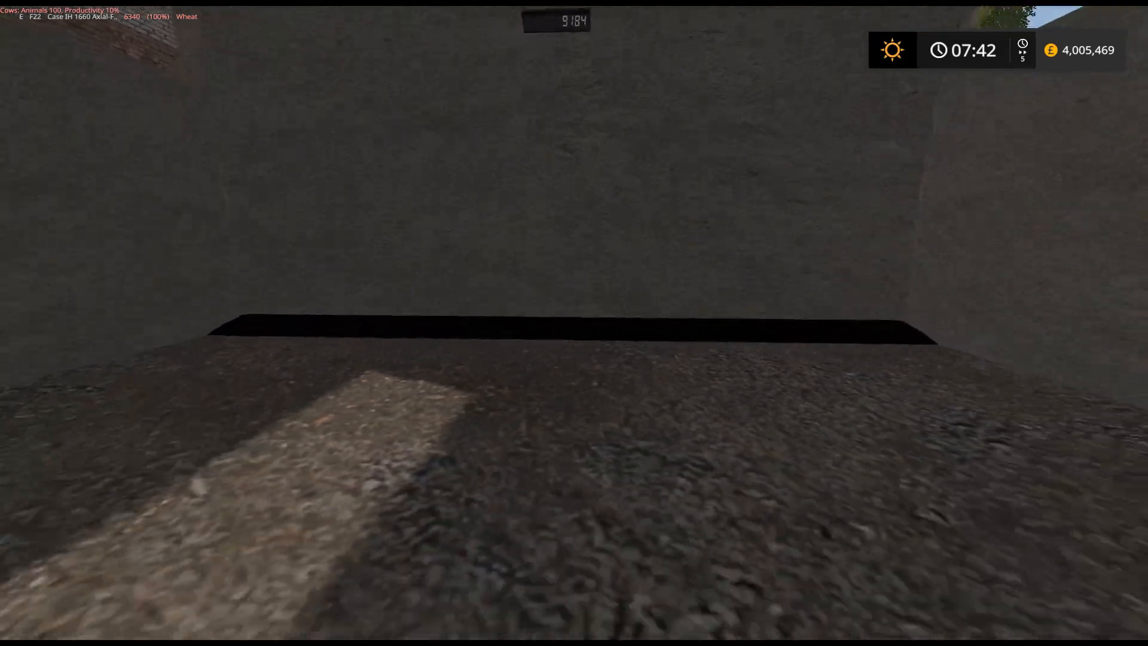
{"action": "key", "text": "s"}
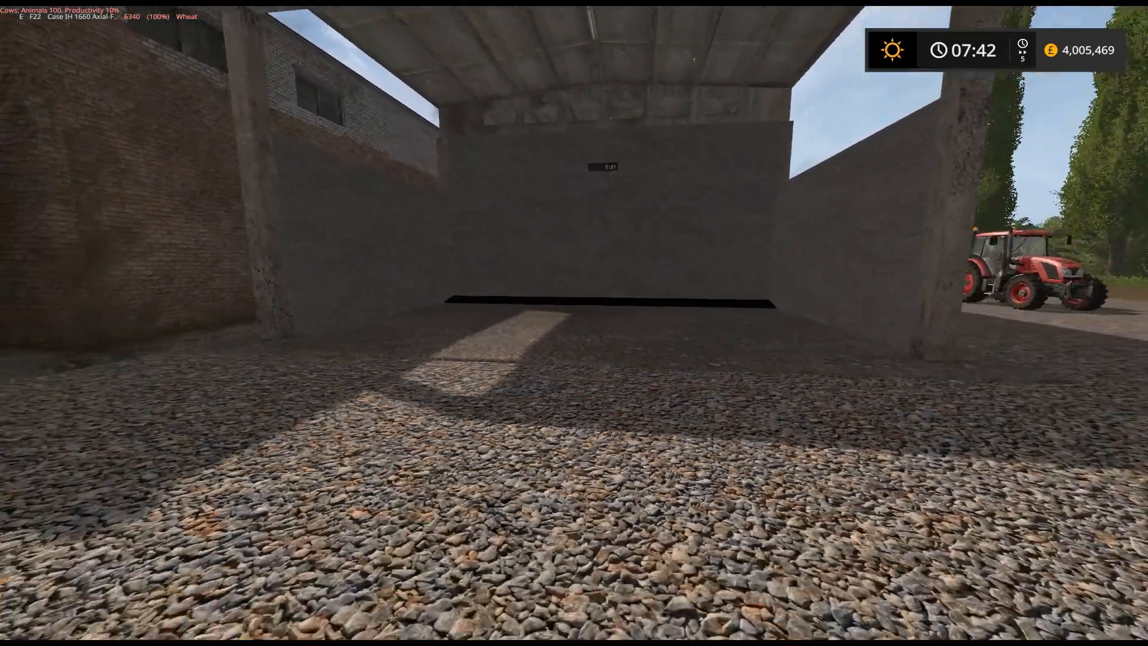
{"action": "key", "text": "s"}
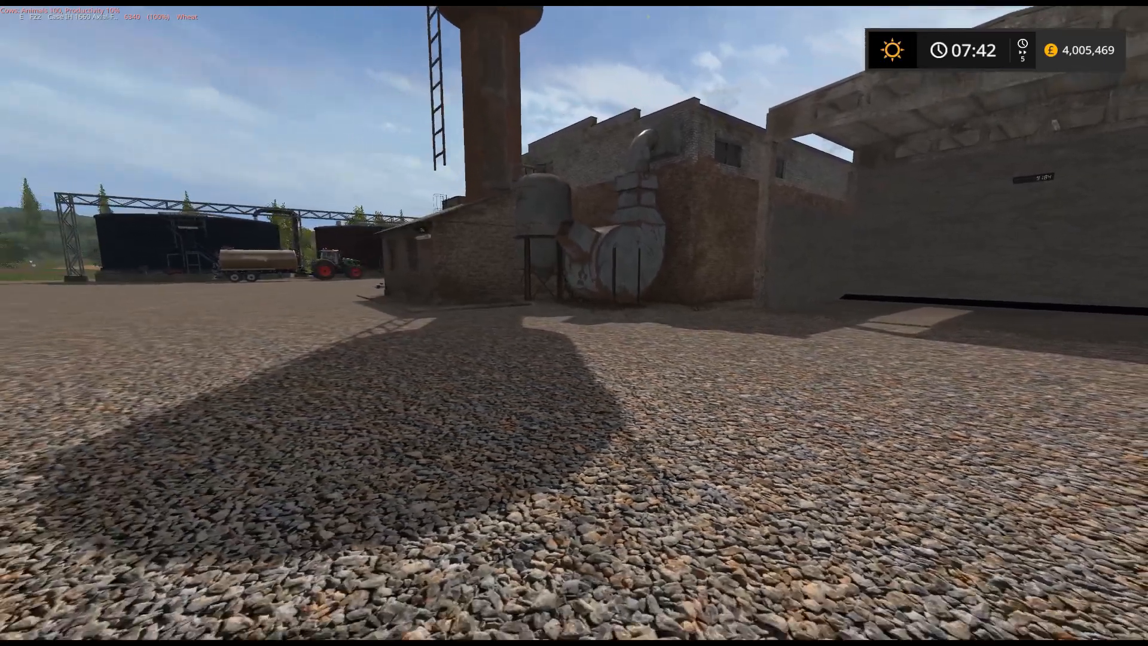
{"action": "key", "text": "s"}
{"action": "key", "text": "s"}
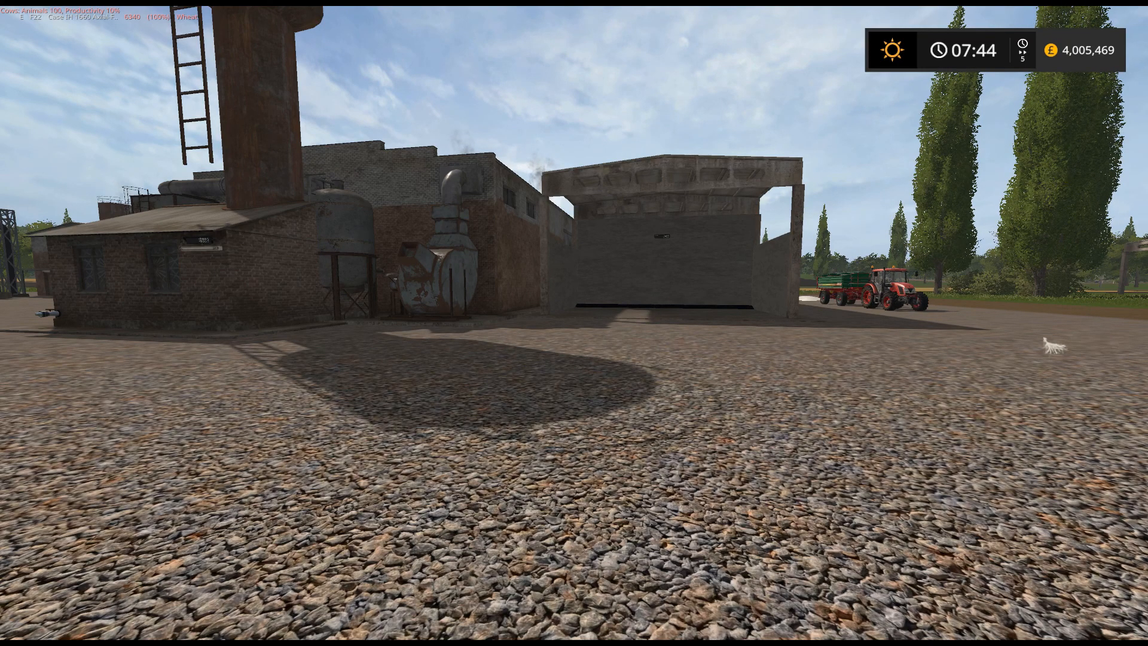
Drive the JCB 435S wheel loader into the concrete bay and fill its bucket with compost.
{"action": "key", "text": "F12"}
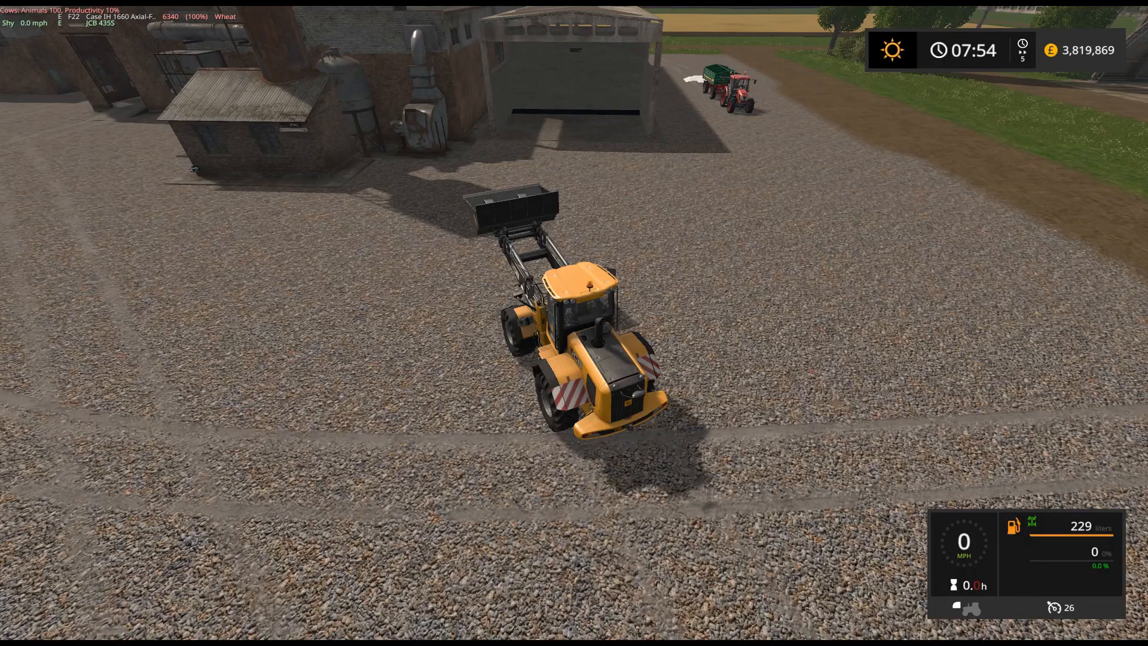
{"action": "key", "text": "w"}
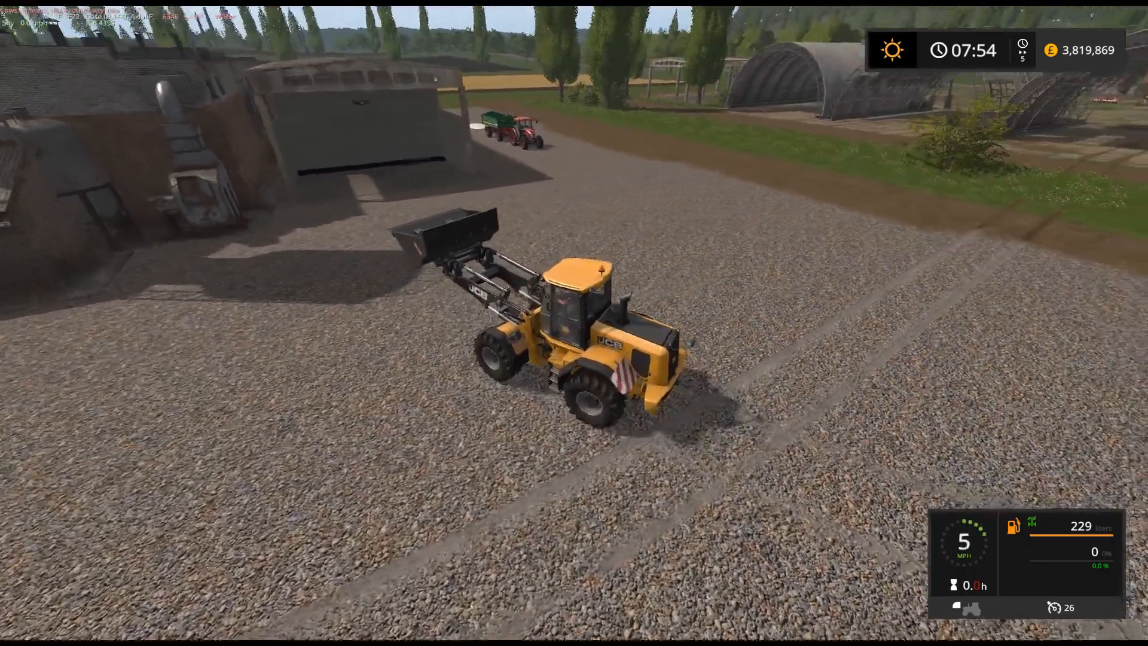
{"action": "key", "text": "a"}
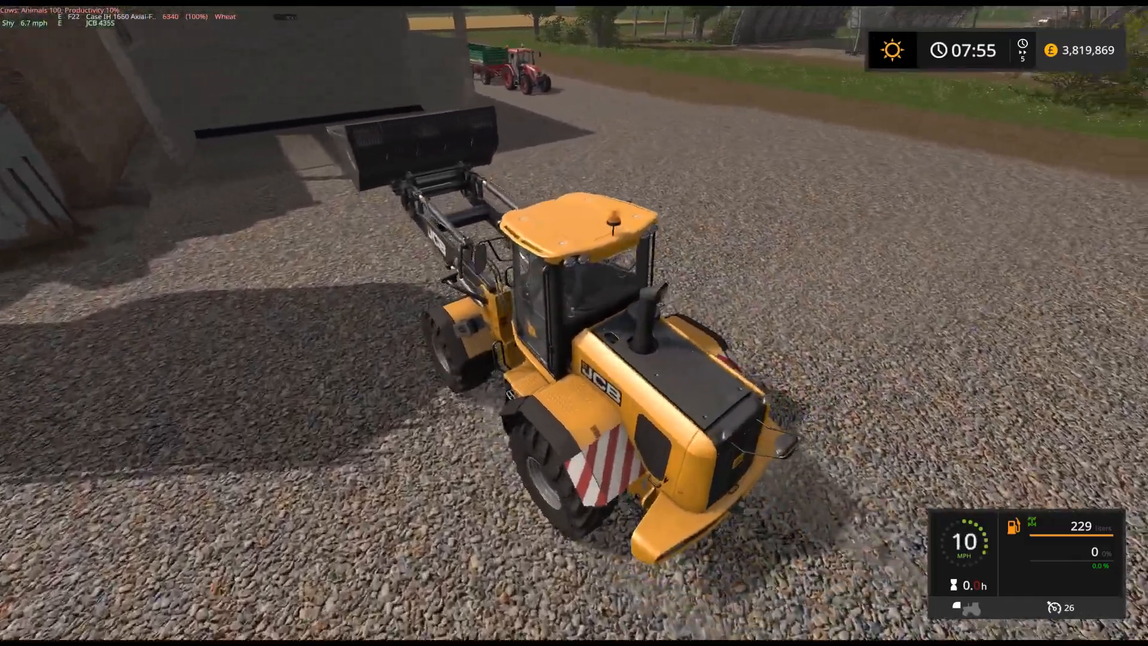
{"action": "key", "text": "s"}
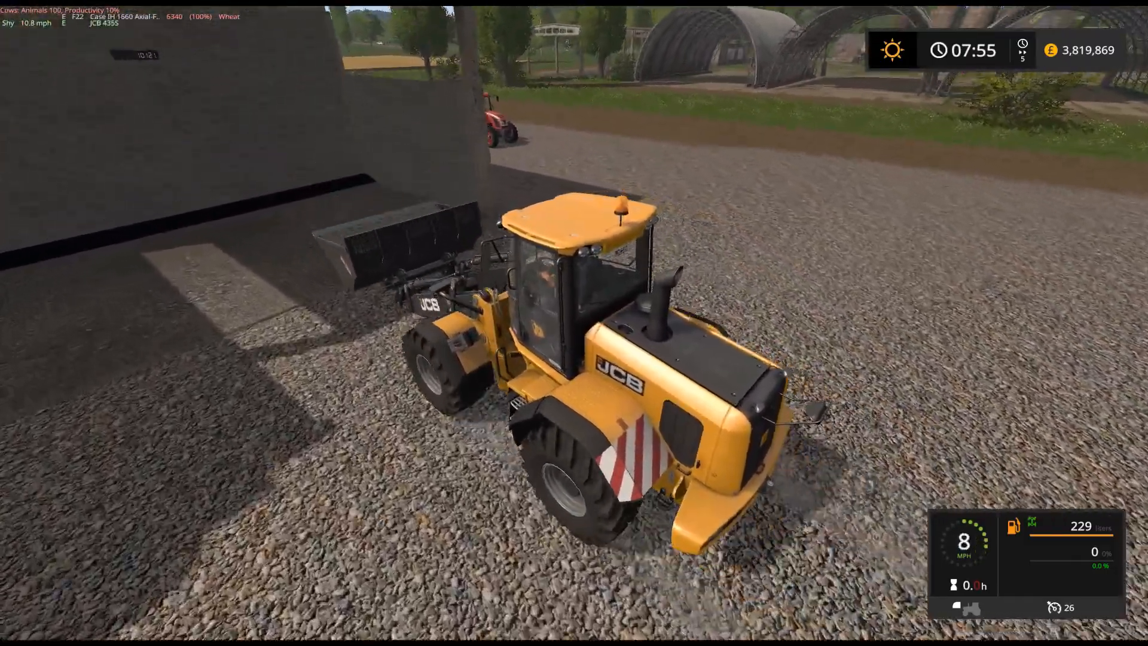
{"action": "key", "text": "s"}
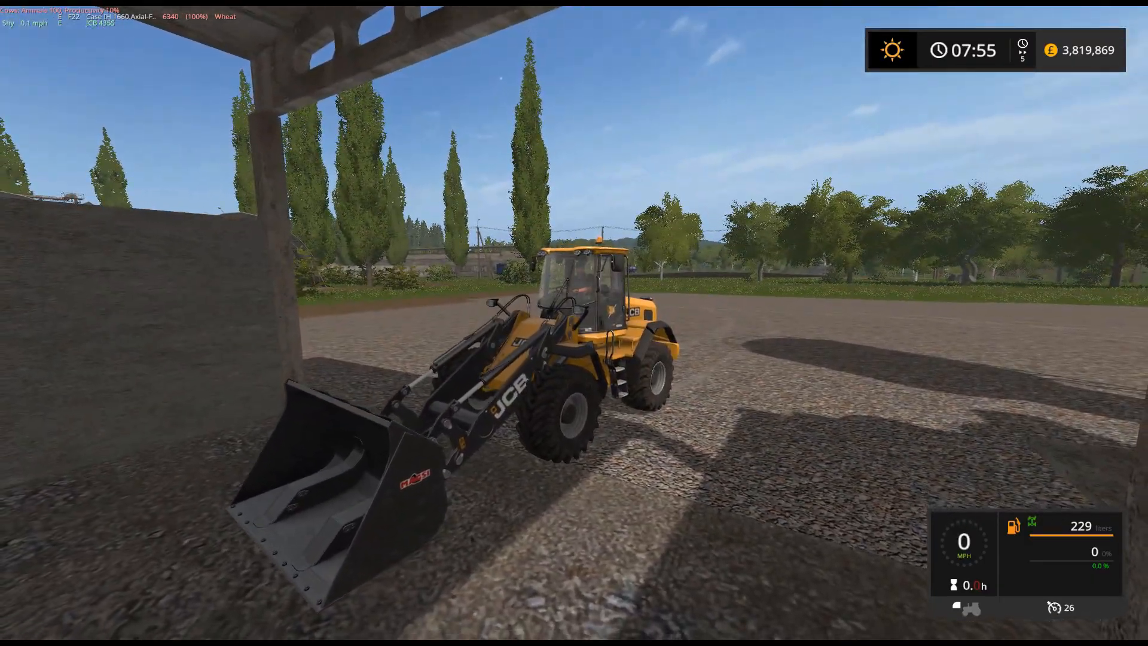
{"action": "key", "text": "w"}
{"action": "key", "text": "w"}
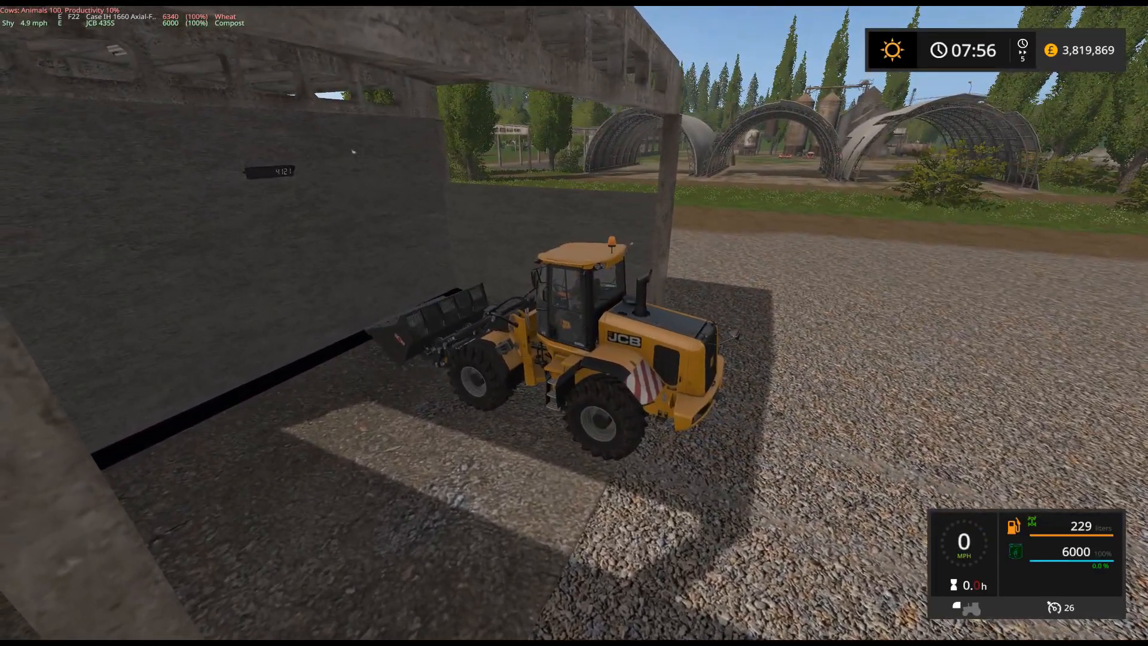
Back the wheel loader out of the bay and dump the compost from its bucket onto the gravel yard.
{"action": "key", "text": "s"}
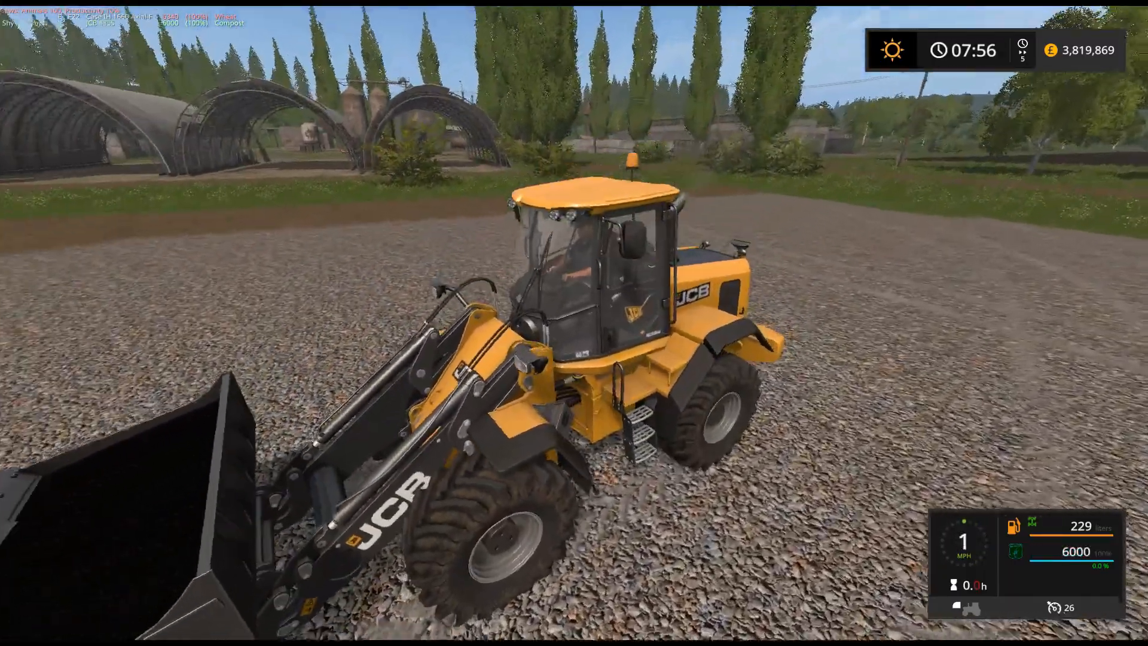
{"action": "key", "text": "w"}
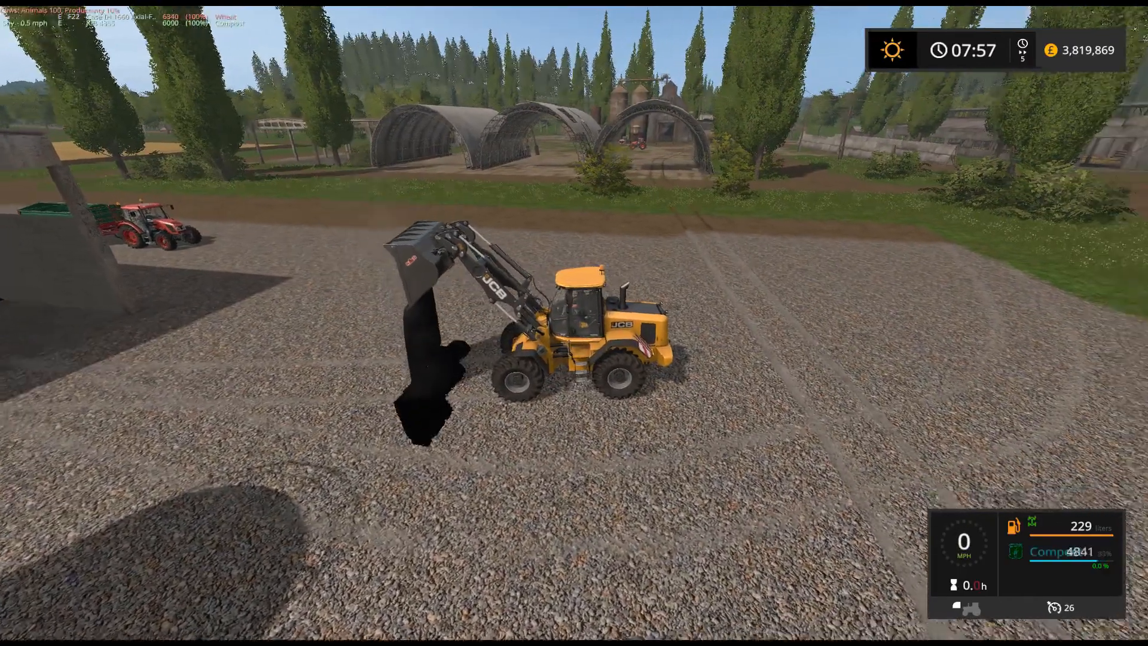
{"action": "key", "text": "s"}
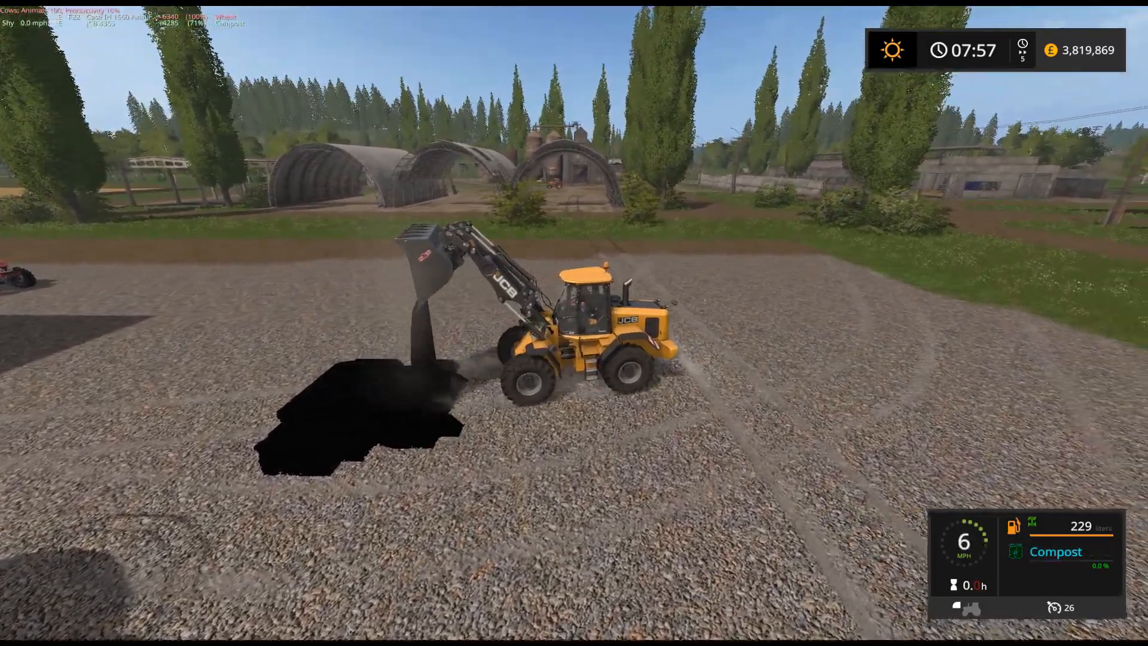
Get out of the loader and examine the dumped compost heap in front of the bay.
{"action": "key", "text": "e"}
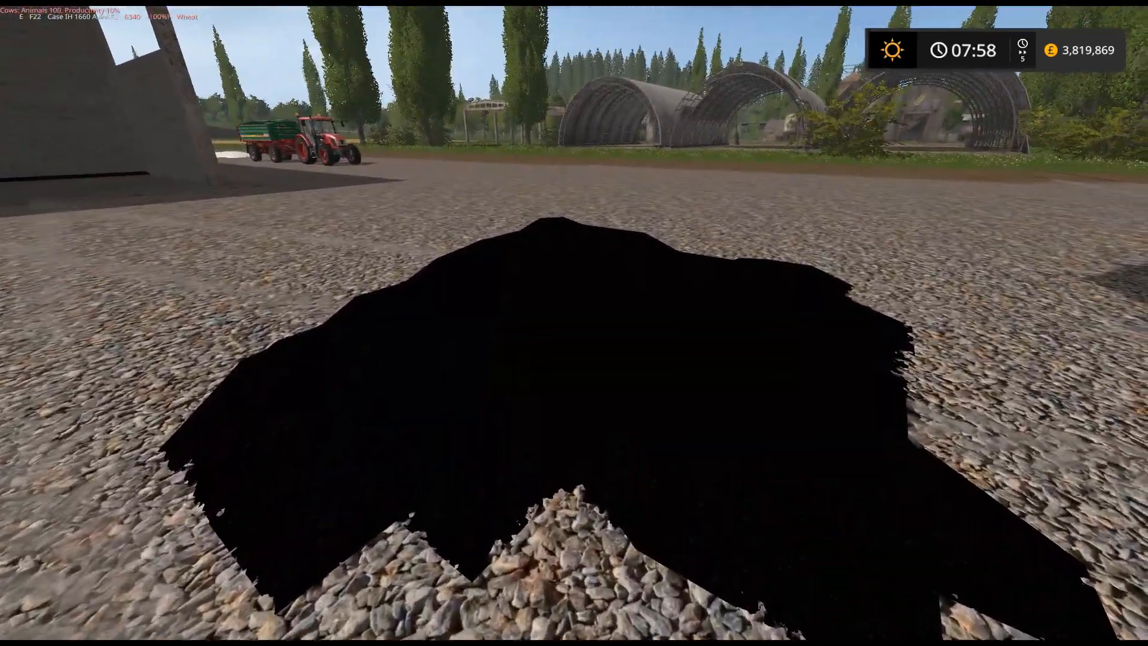
{"action": "key", "text": "s"}
{"action": "key", "text": "s"}
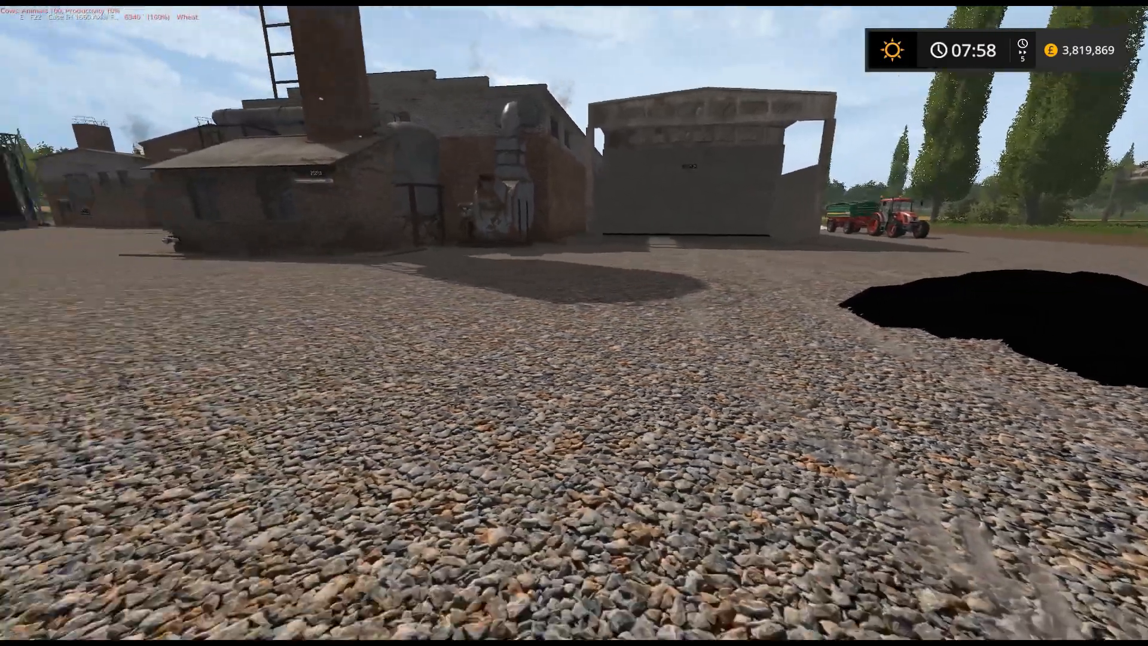
{"action": "key", "text": "s"}
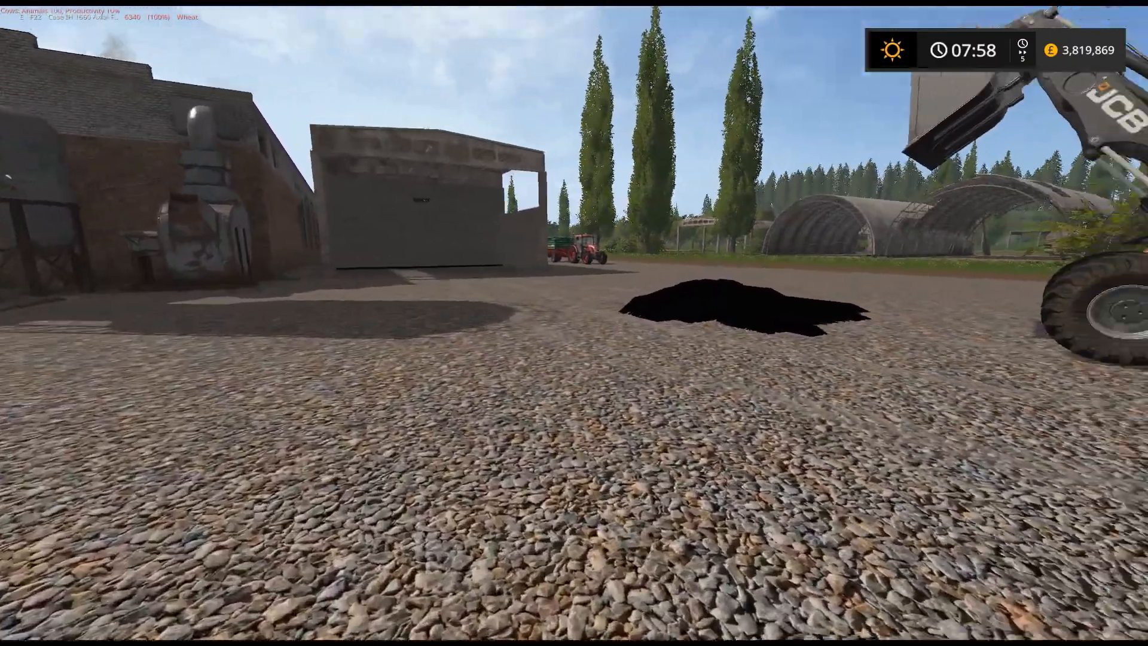
Walk across the yard and view the slurry tanks, the brick loading shed and the main factory building.
{"action": "key", "text": "w"}
{"action": "key", "text": "w"}
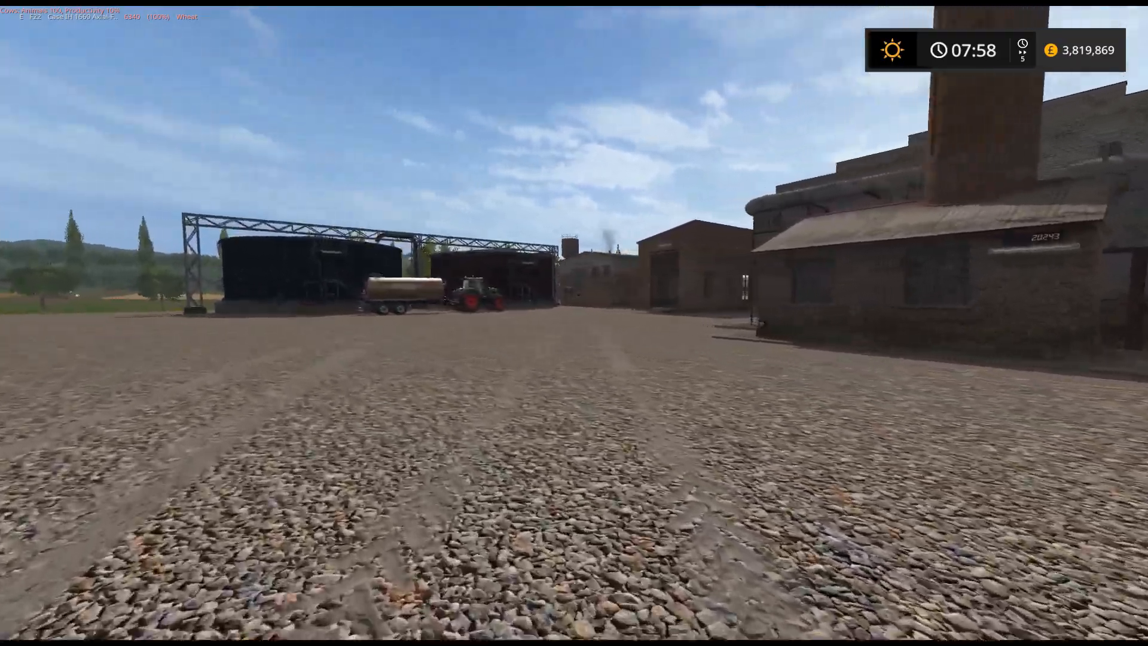
{"action": "key", "text": "w"}
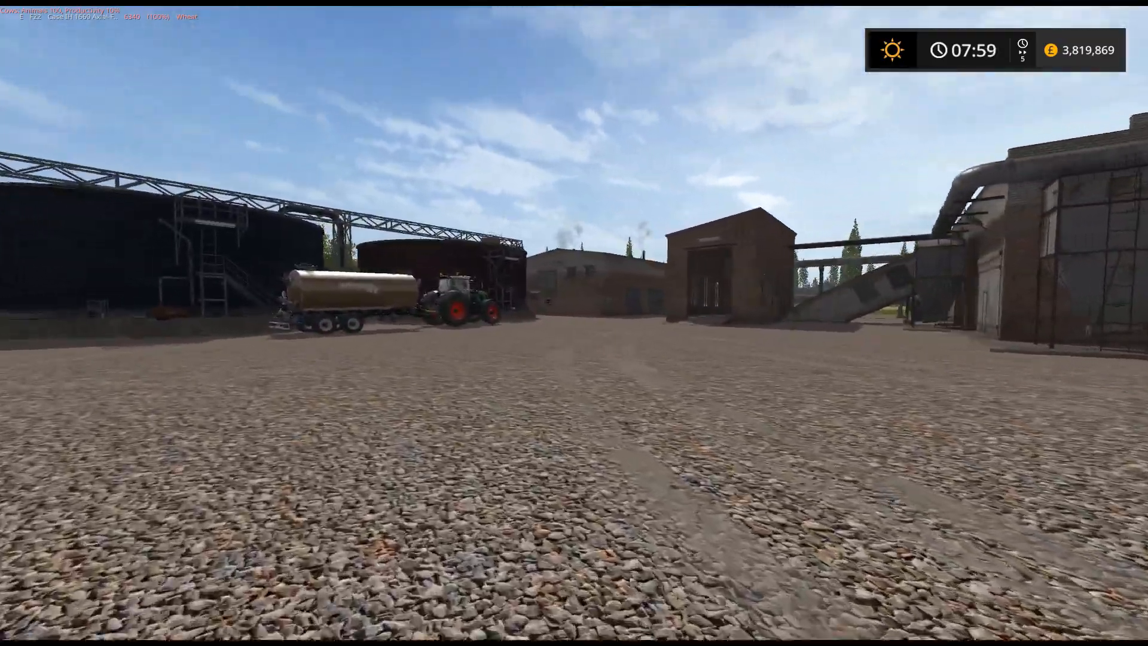
{"action": "key", "text": "s"}
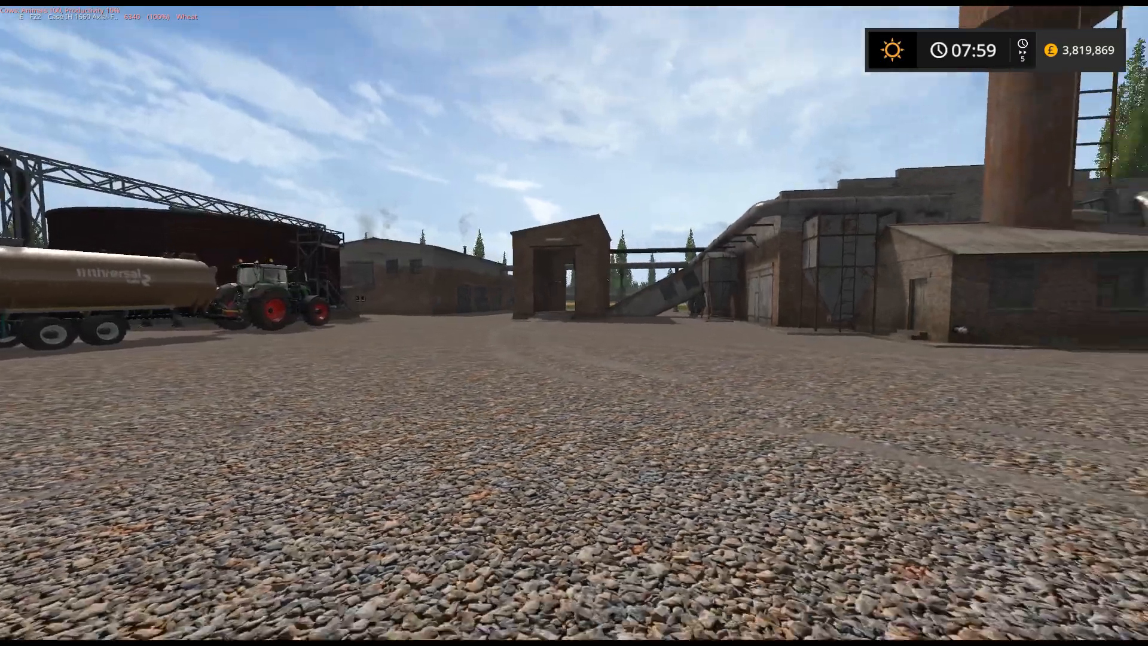
{"action": "key", "text": "d"}
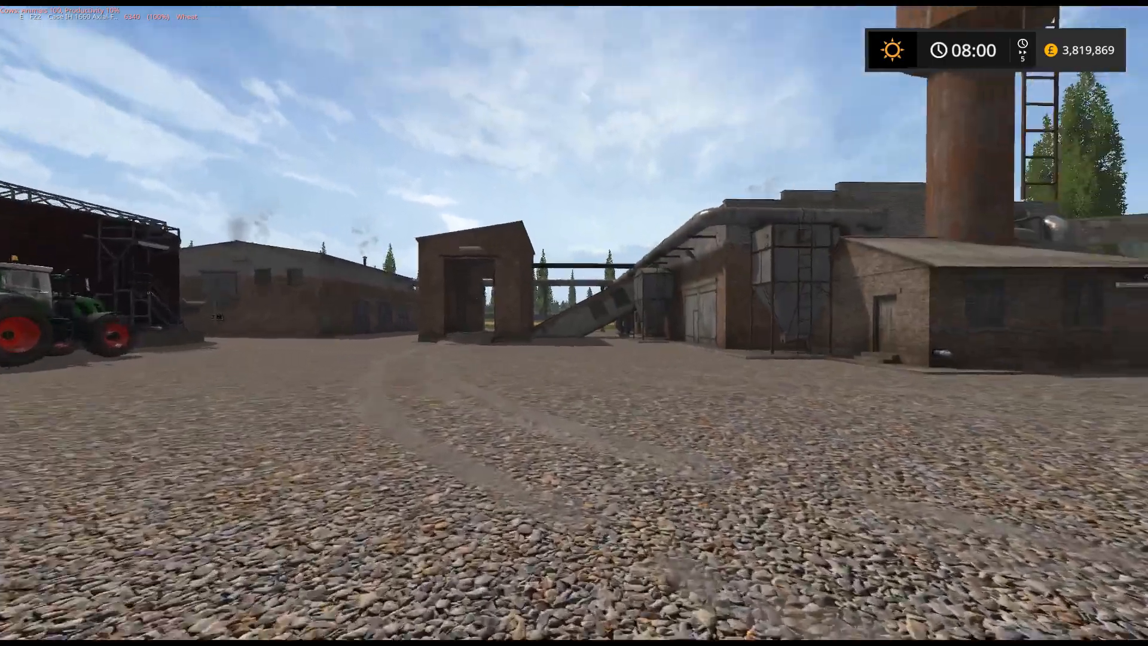
{"action": "key", "text": "w"}
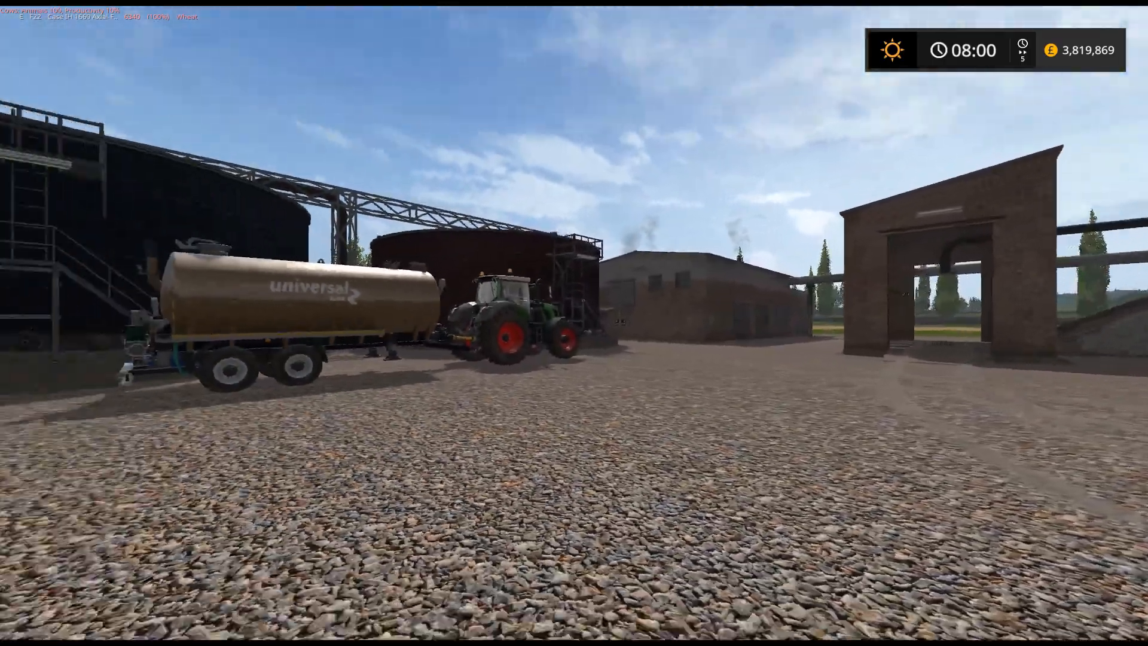
{"action": "key", "text": "s"}
{"action": "key", "text": "s"}
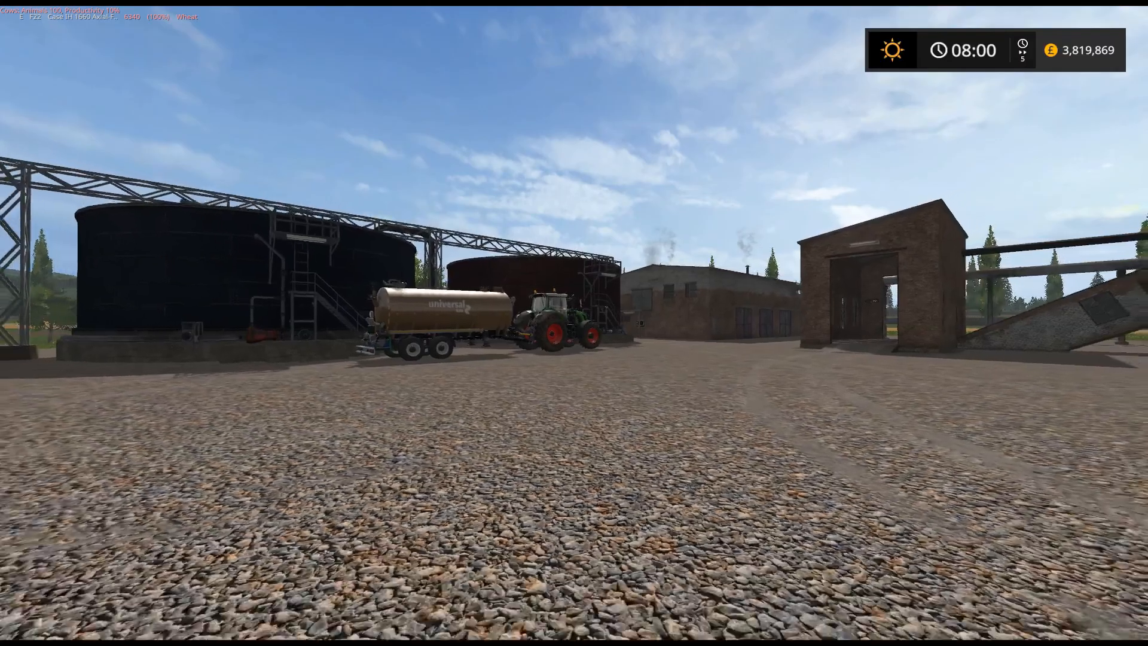
{"action": "key", "text": "w"}
{"action": "key", "text": "d"}
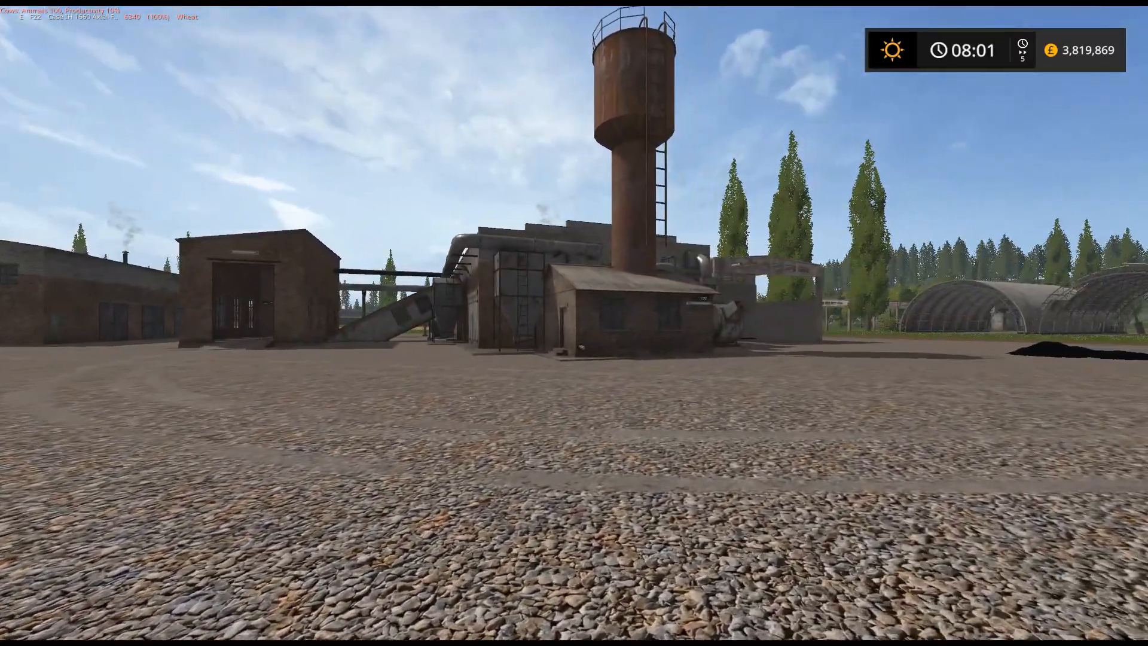